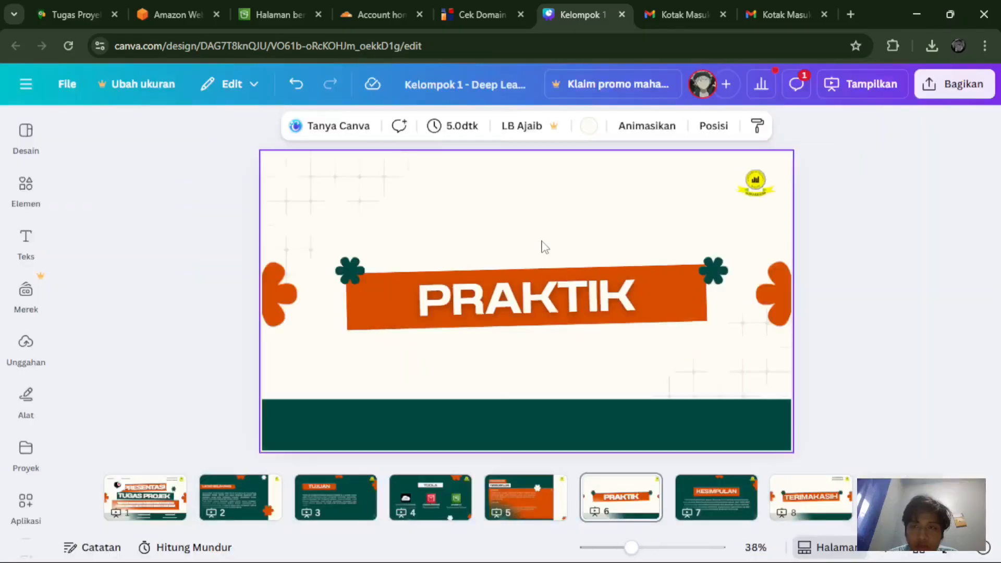
Step: Switch from the Canva PRAKTIK slide to the Amazon Web Services sign-in tab
left_click(203, 7)
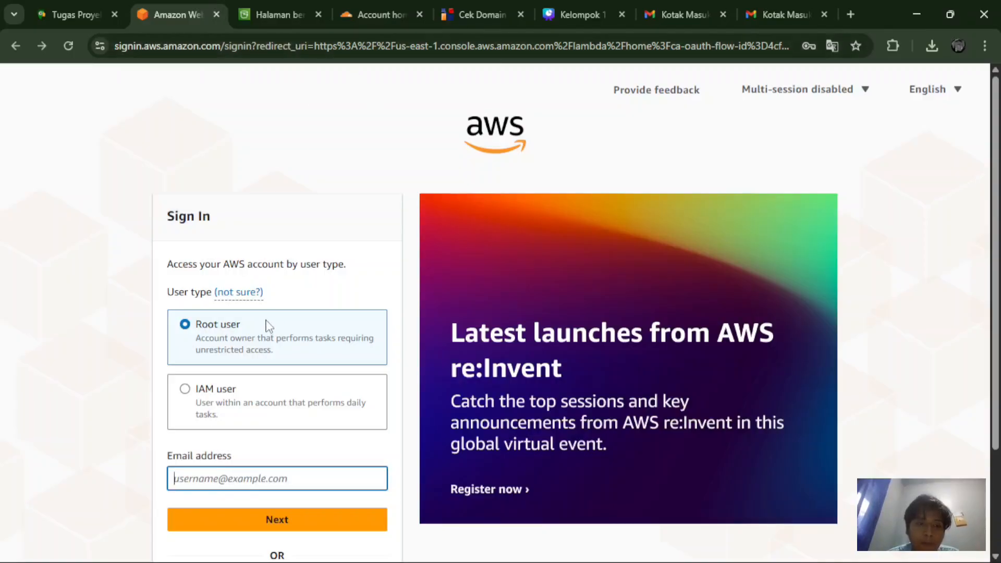
Step: Sign in as root with the saved e-mail and password, then go to the console home
scroll(244, 538, "down", 2)
left_click(263, 385)
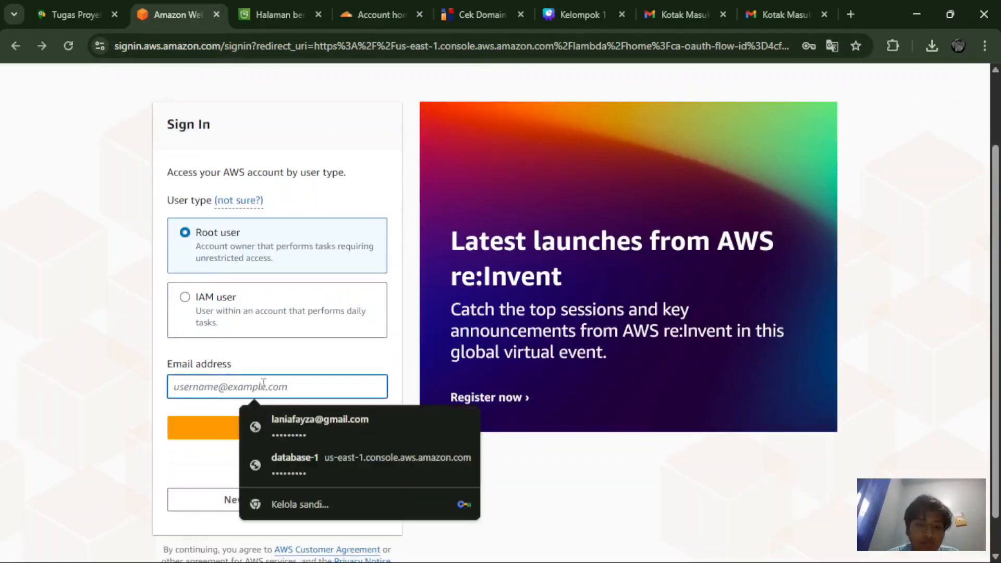
left_click(302, 420)
left_click(302, 432)
left_click(281, 340)
left_click(280, 380)
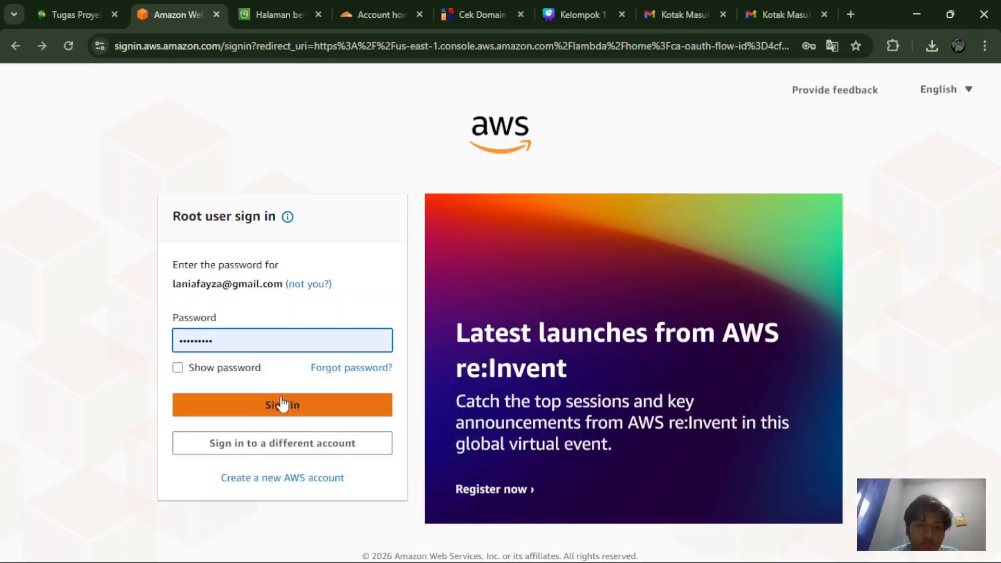
left_click(281, 405)
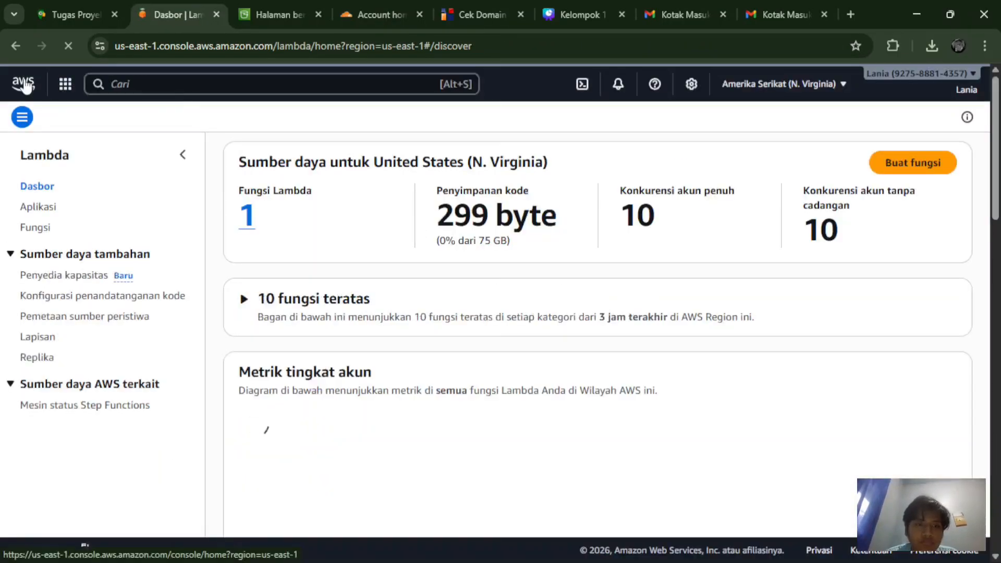
left_click(24, 79)
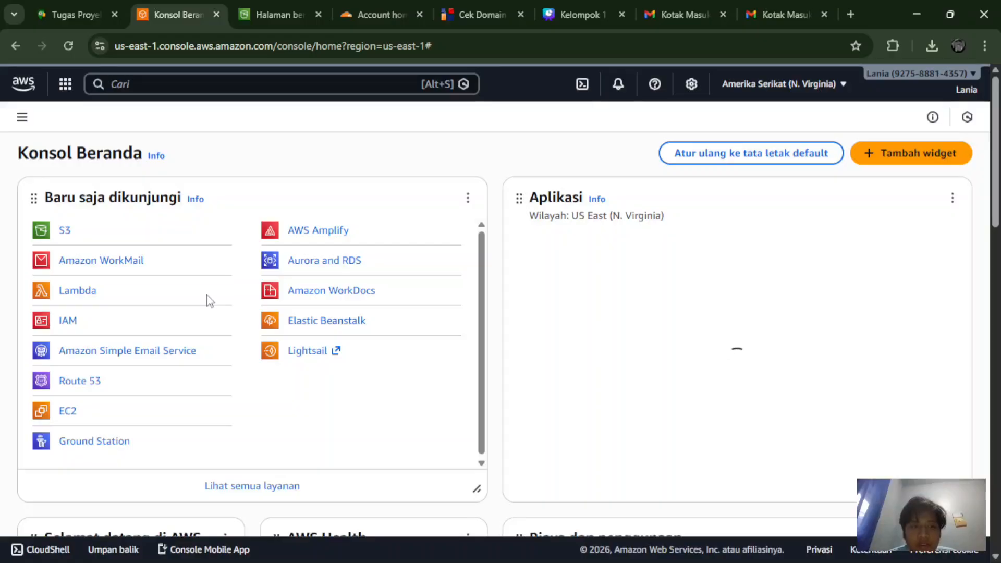
Step: Search the console for 'amazon workmail' and open the Amazon WorkMail service
left_click(248, 79)
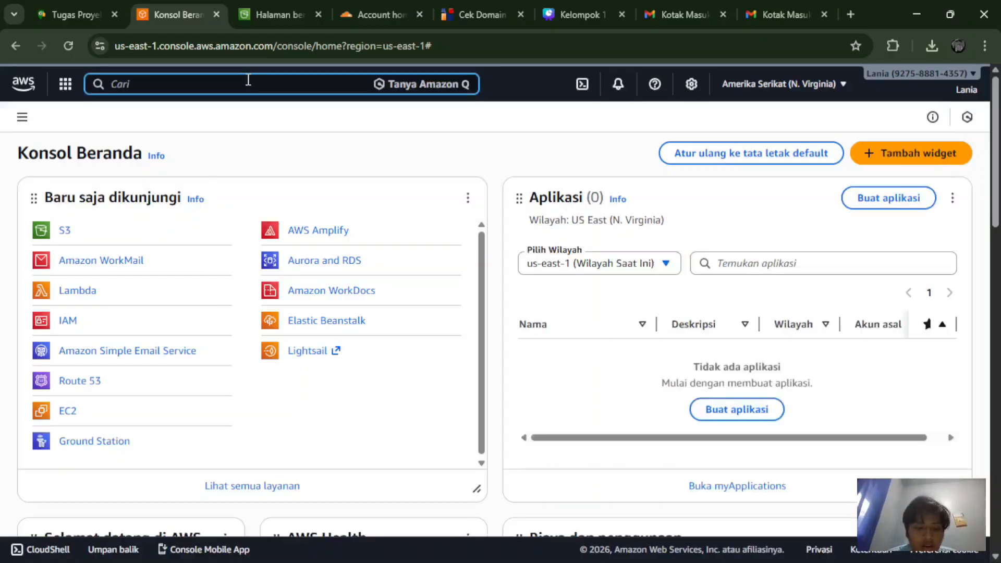
type("amazo")
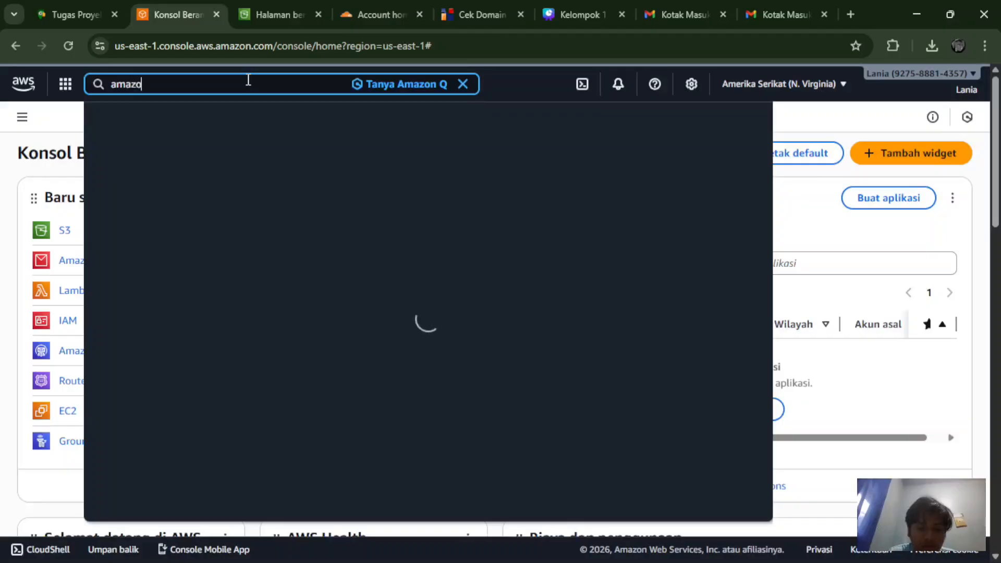
type("n work")
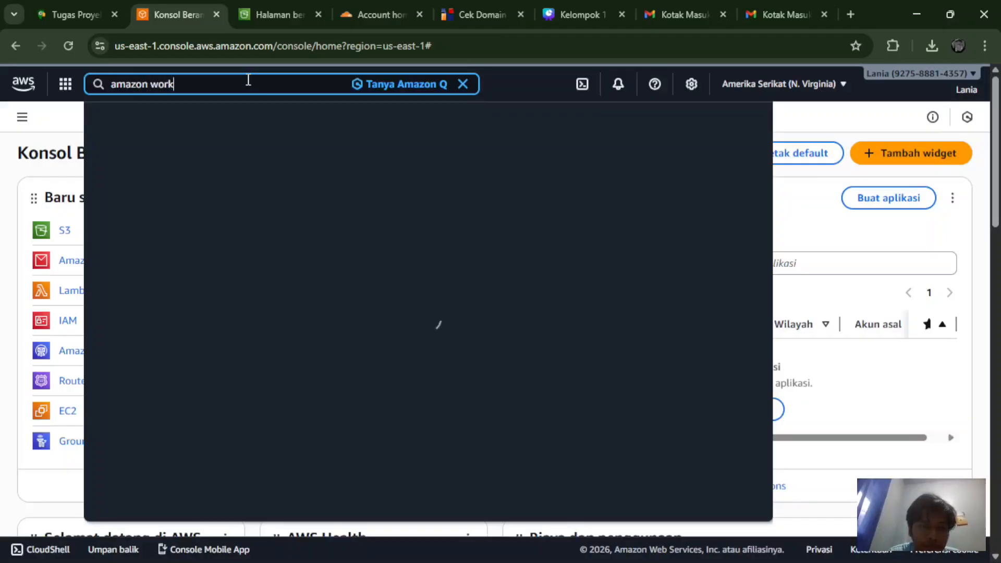
type("mail")
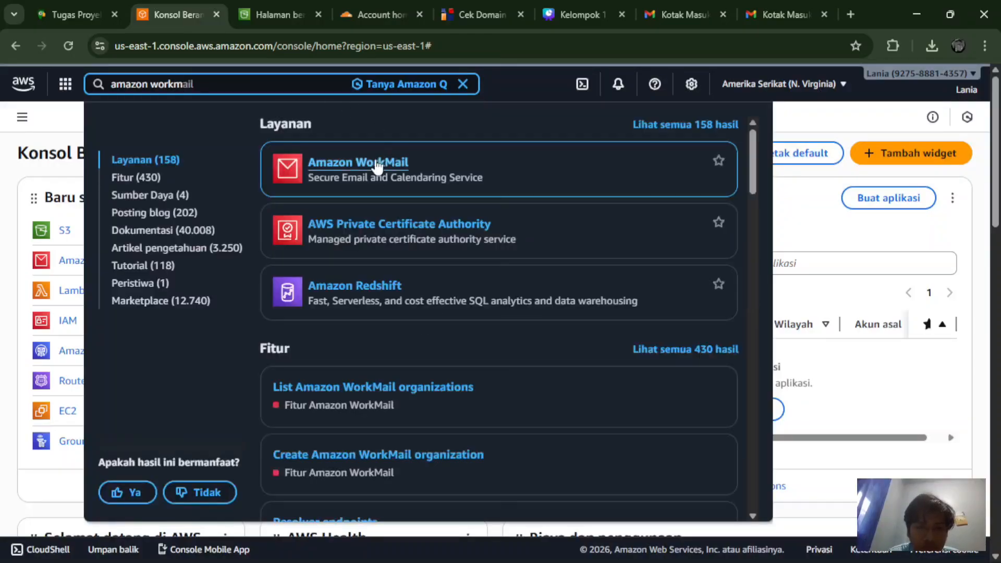
left_click(377, 162)
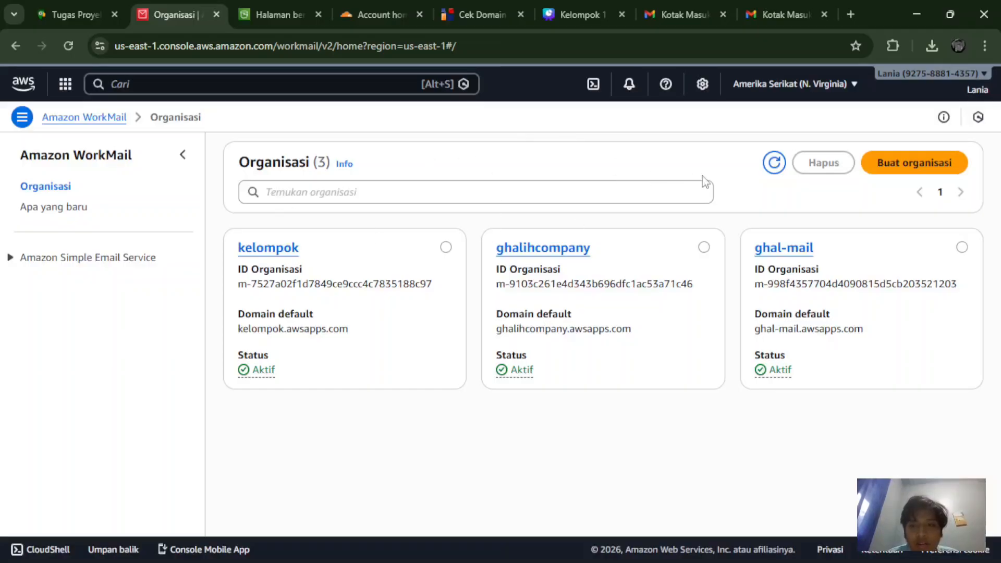
Step: Start a new organization on the free test domain with alias PTGhalihSmart and select its login URL
left_click(889, 165)
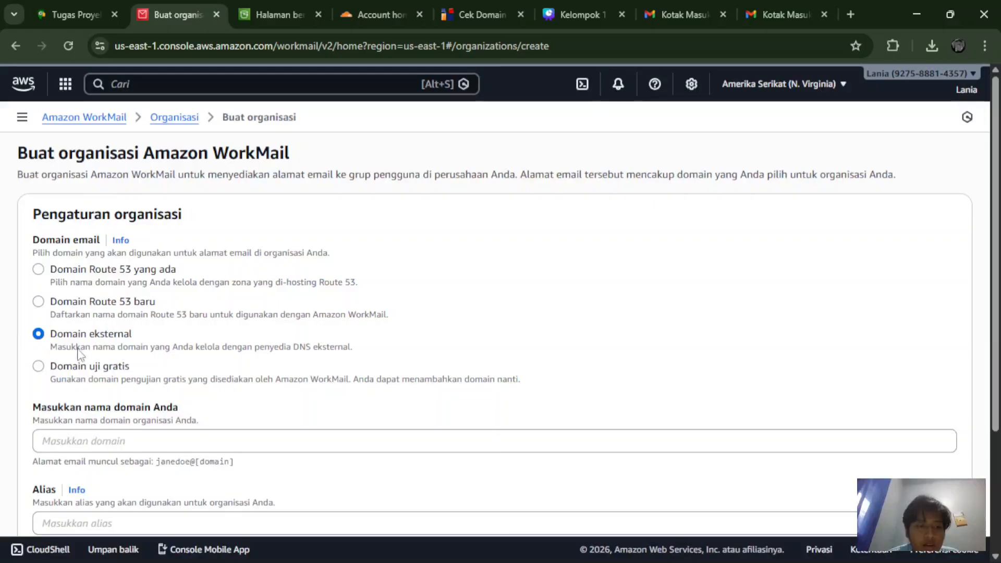
left_click(38, 367)
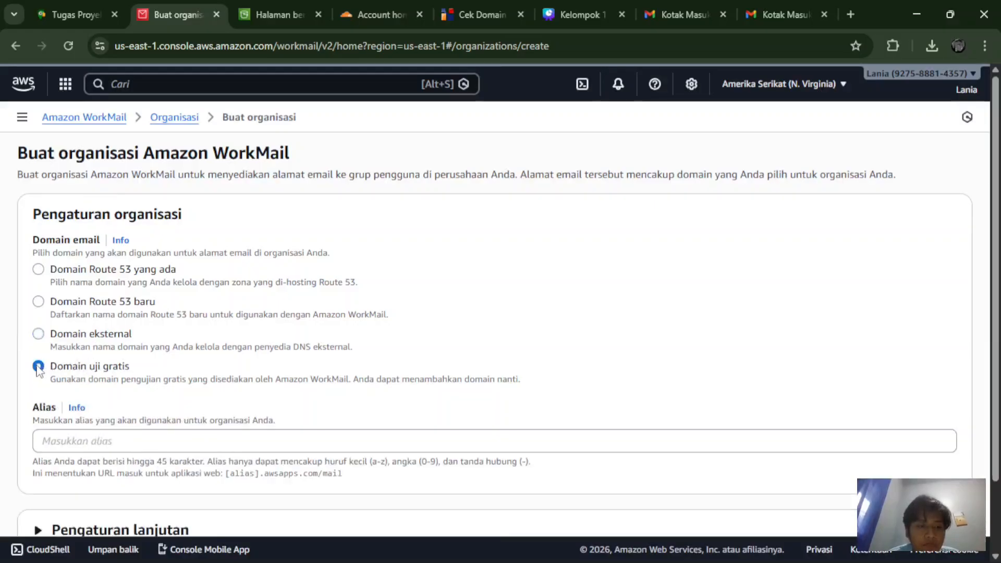
scroll(103, 437, "down", 2)
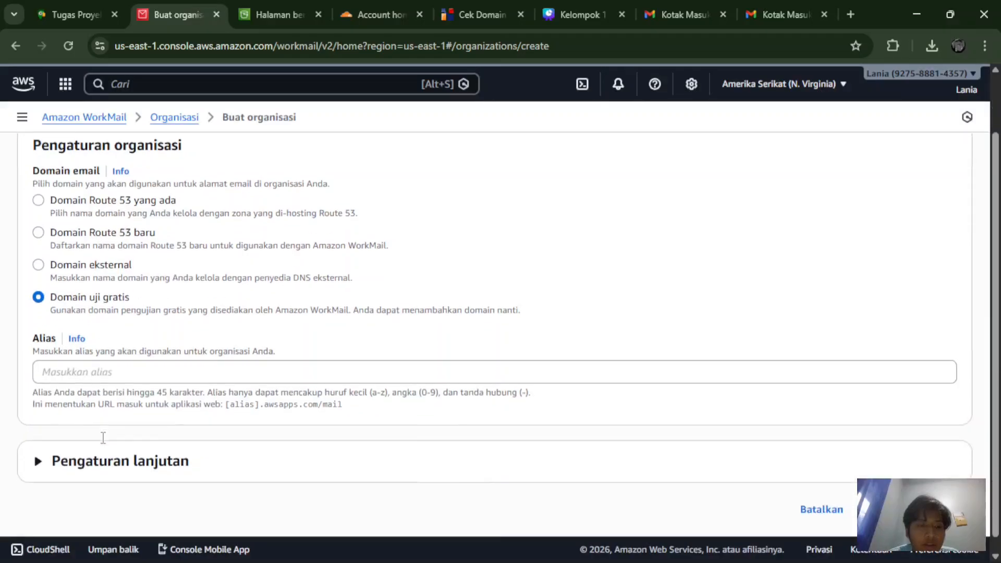
left_click(111, 367)
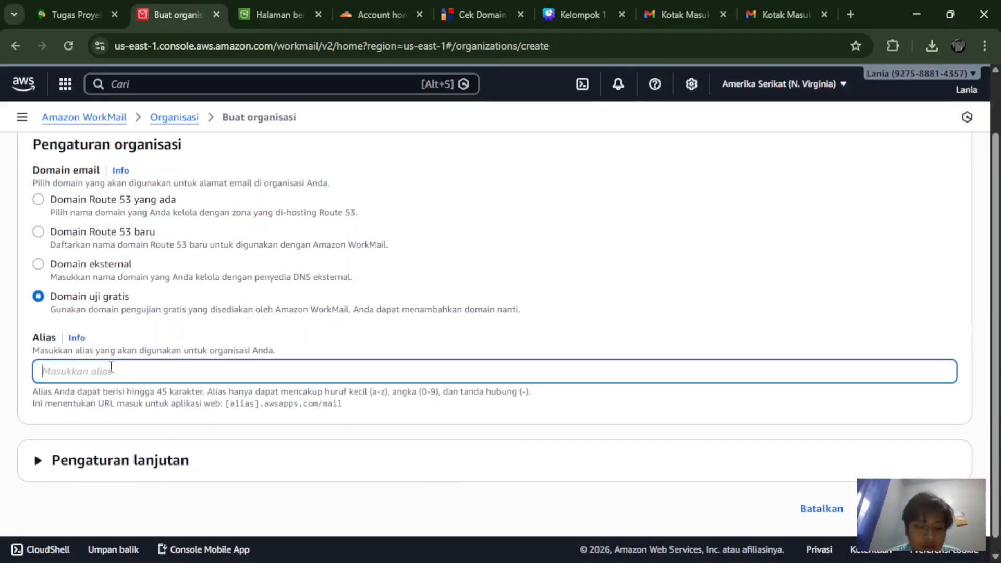
type("Gh")
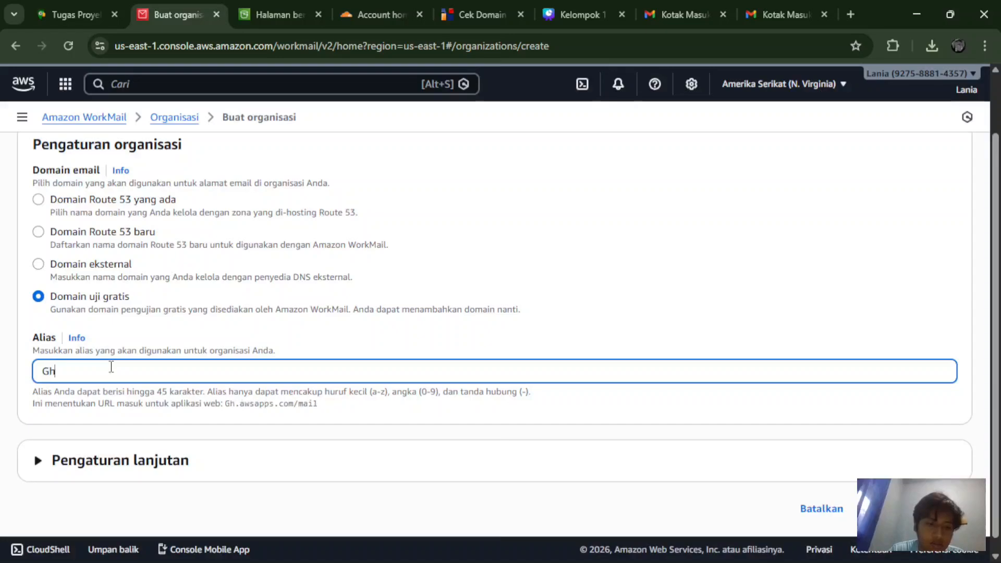
type("alih")
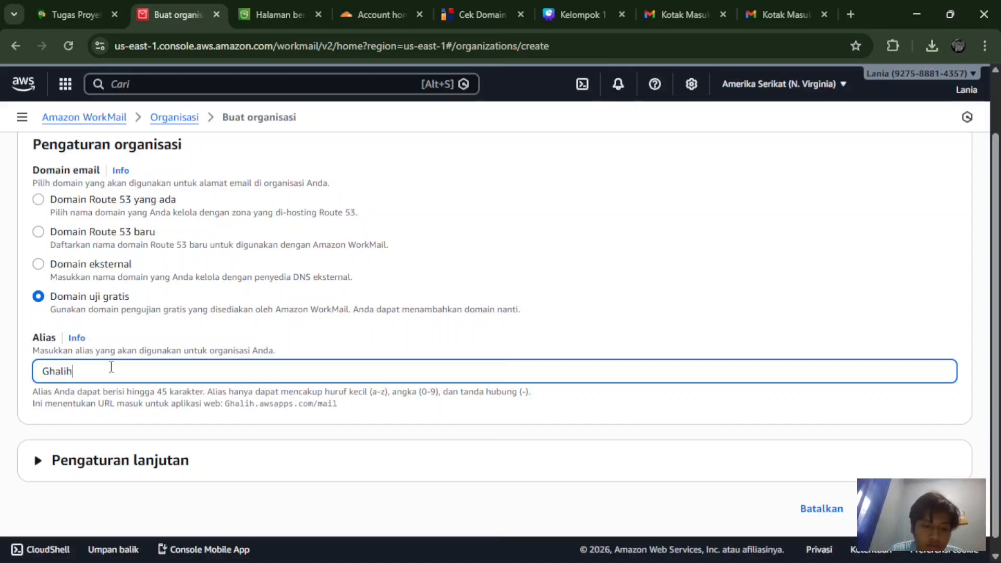
type("Smart")
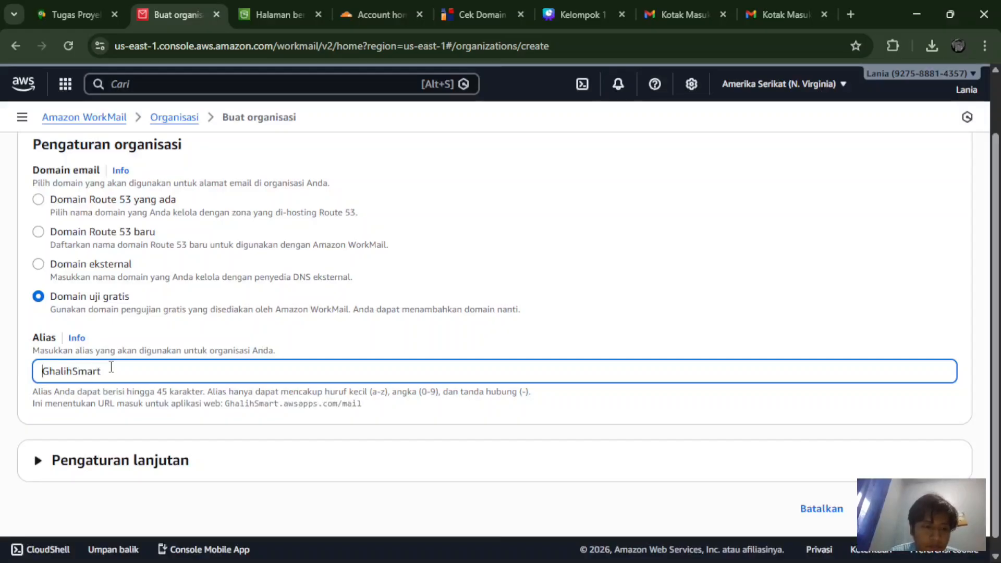
key("Home")
type("PT")
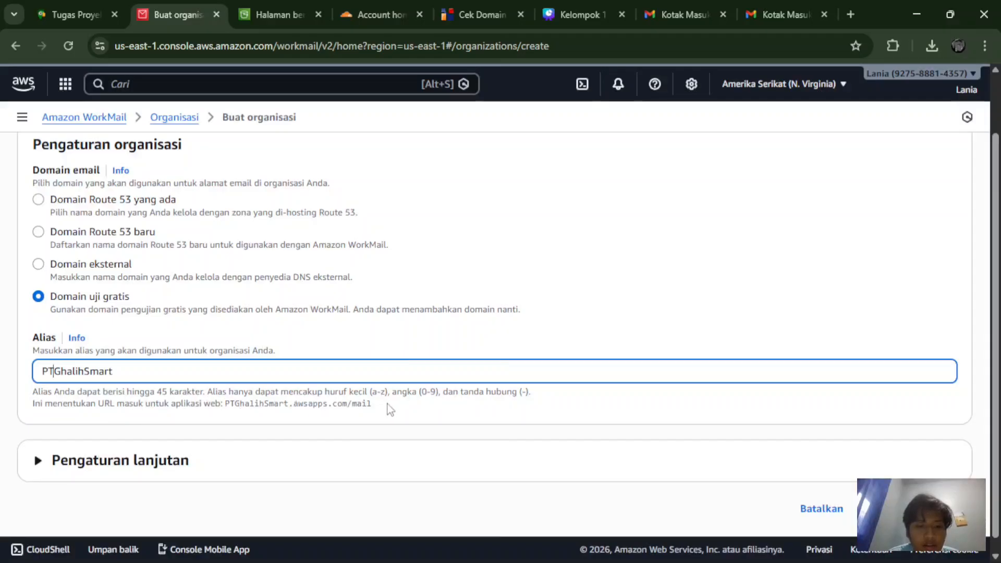
left_click_drag(388, 406, 225, 410)
key("ctrl+c")
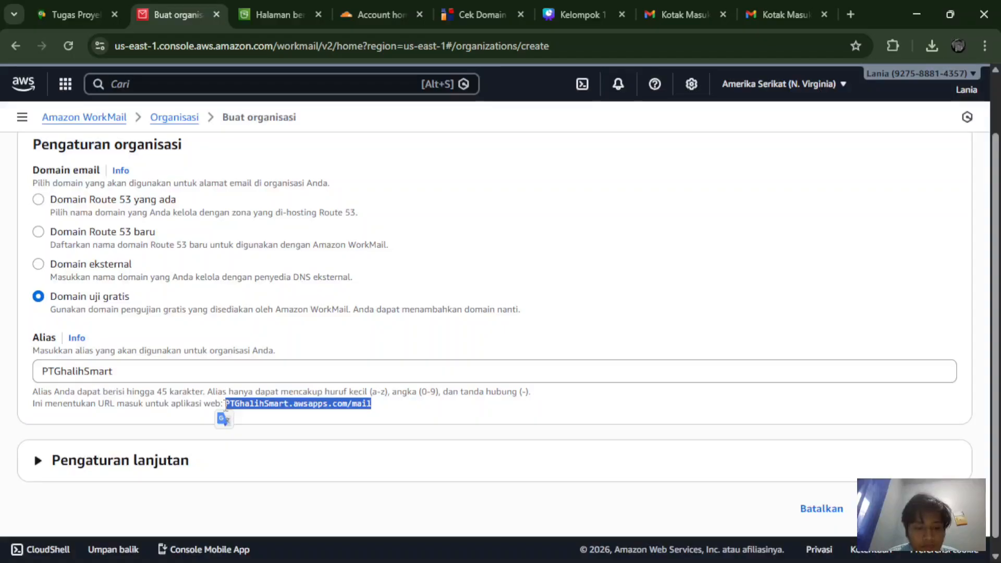
Step: Paste PTGhalihSmart.awsapps.com/mail into a new Notepad tab, then minimize Notepad
mouse_move(379, 561)
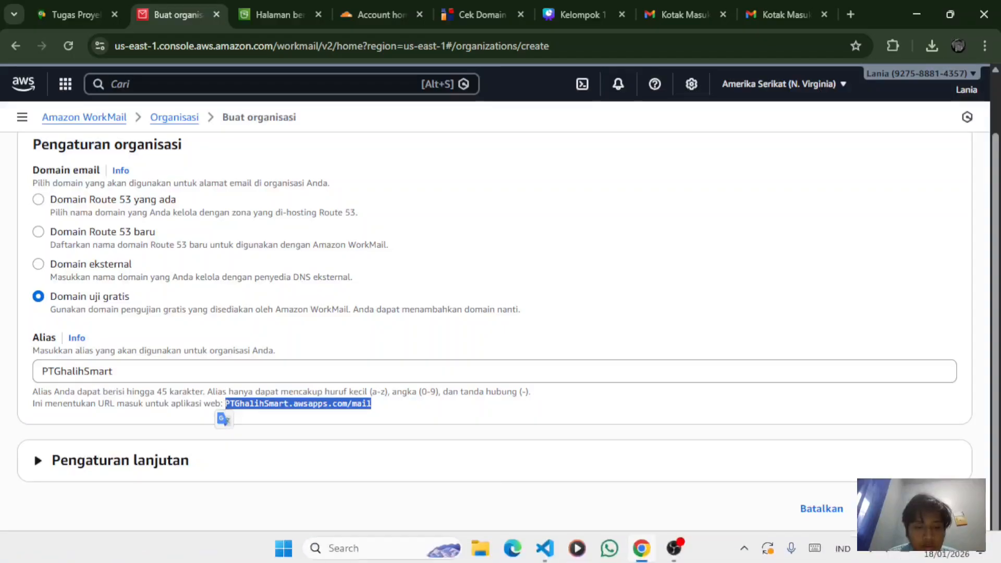
left_click(383, 542)
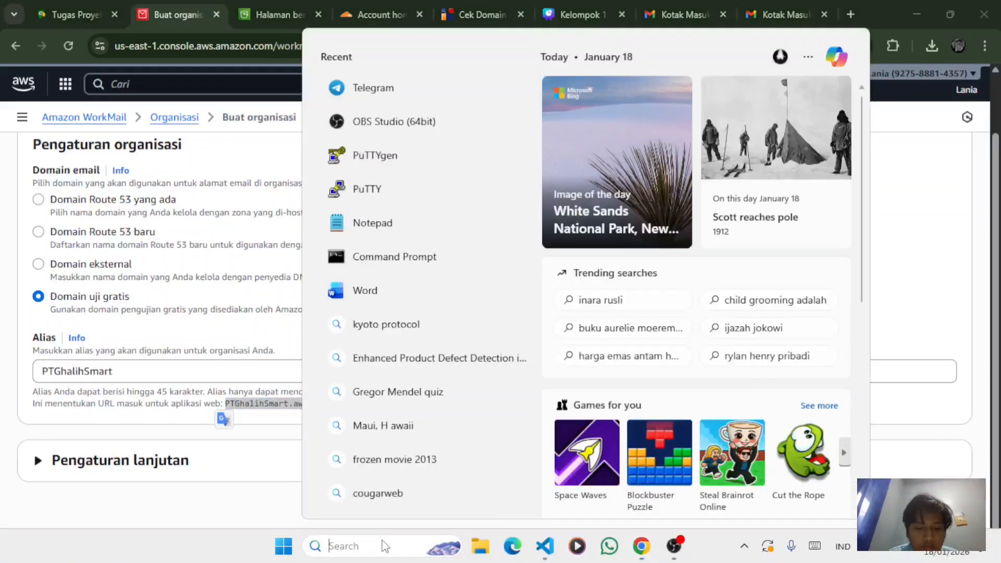
type("not")
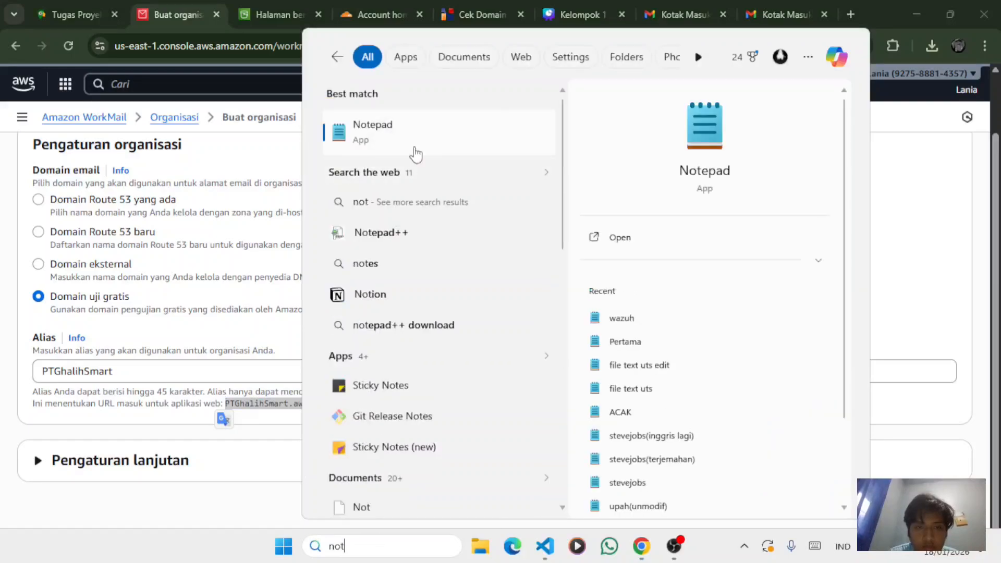
left_click(415, 152)
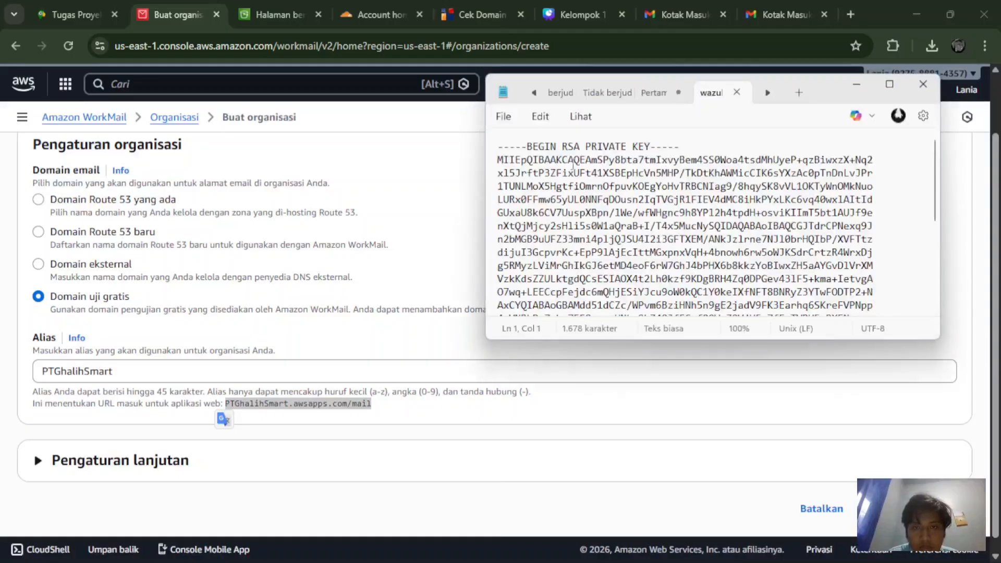
left_click(504, 115)
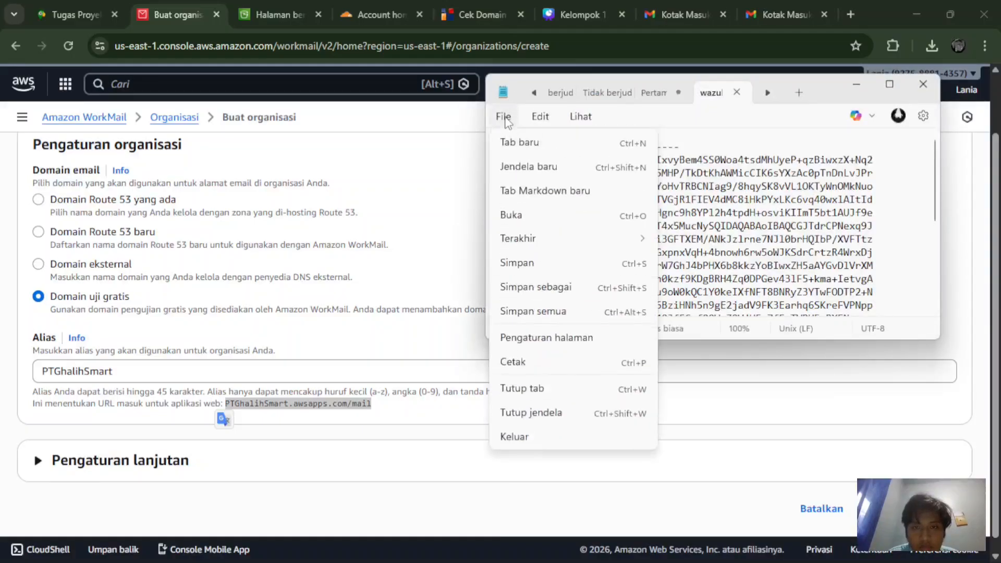
left_click(520, 149)
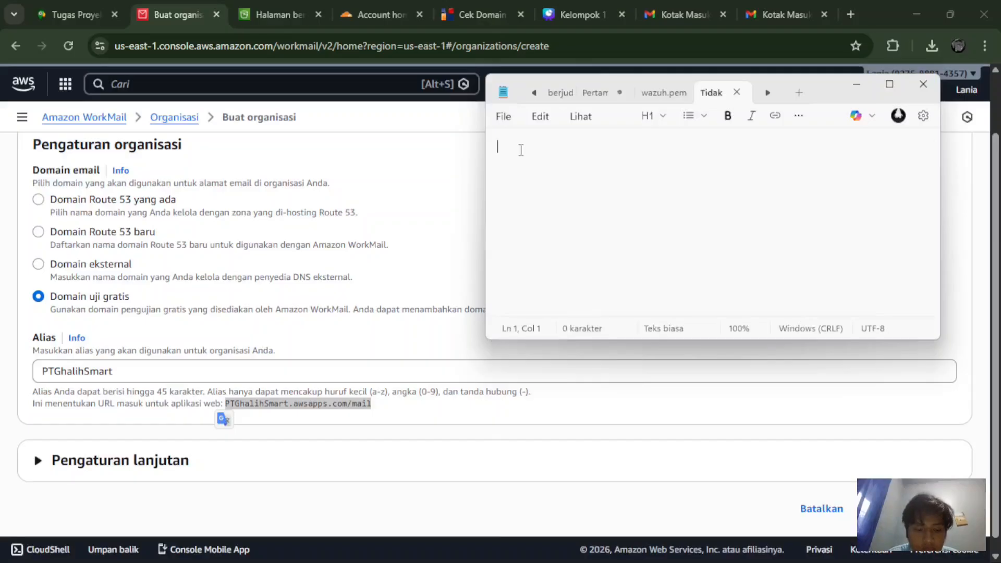
key("ctrl+v")
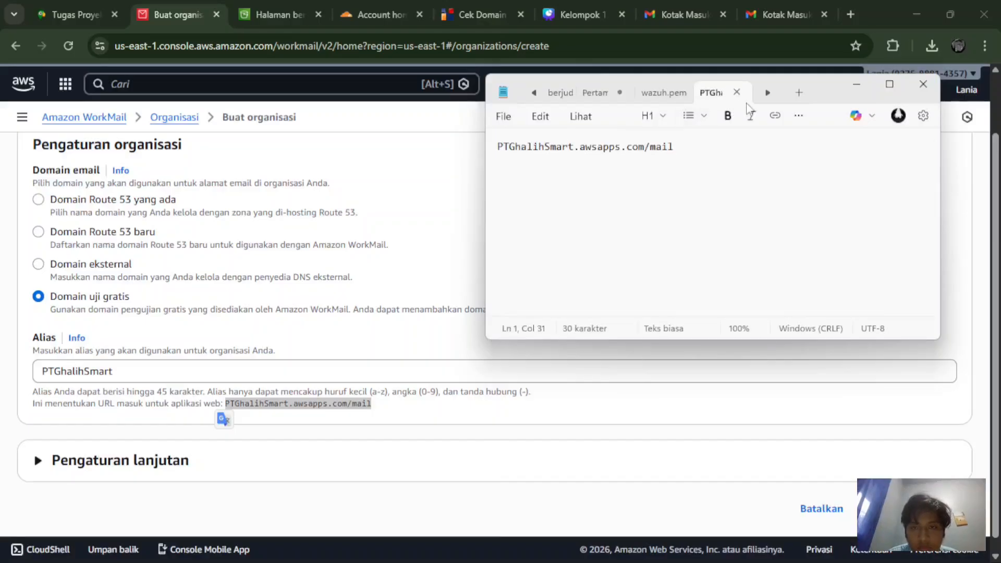
left_click(856, 88)
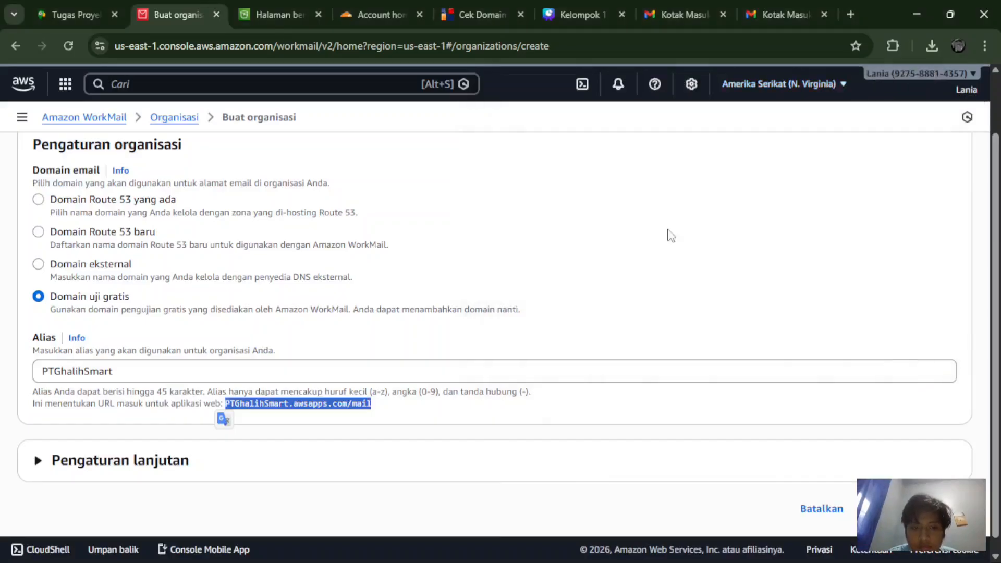
Step: Expand the advanced settings and submit the form, which flags the alias as invalid
left_click(480, 412)
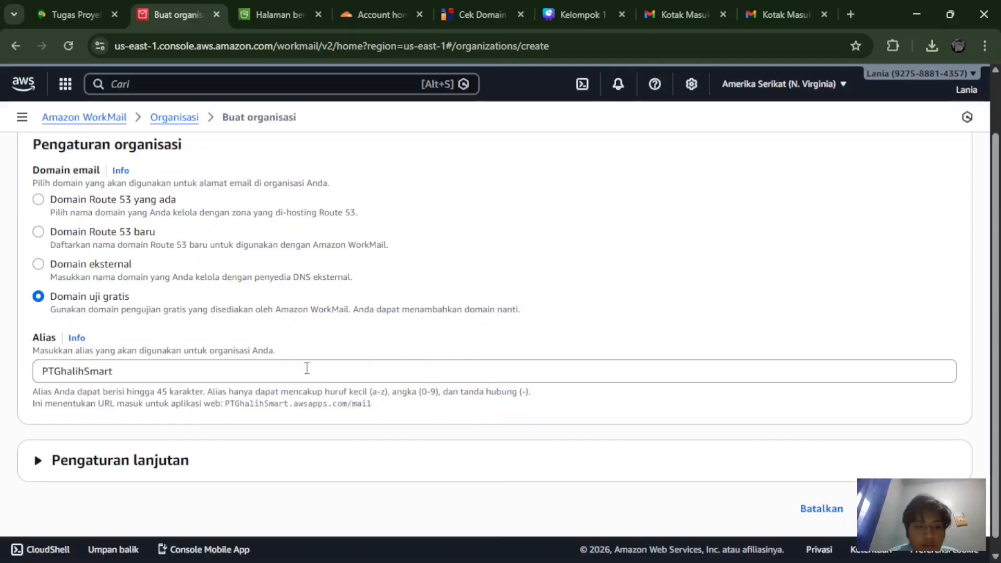
left_click(140, 468)
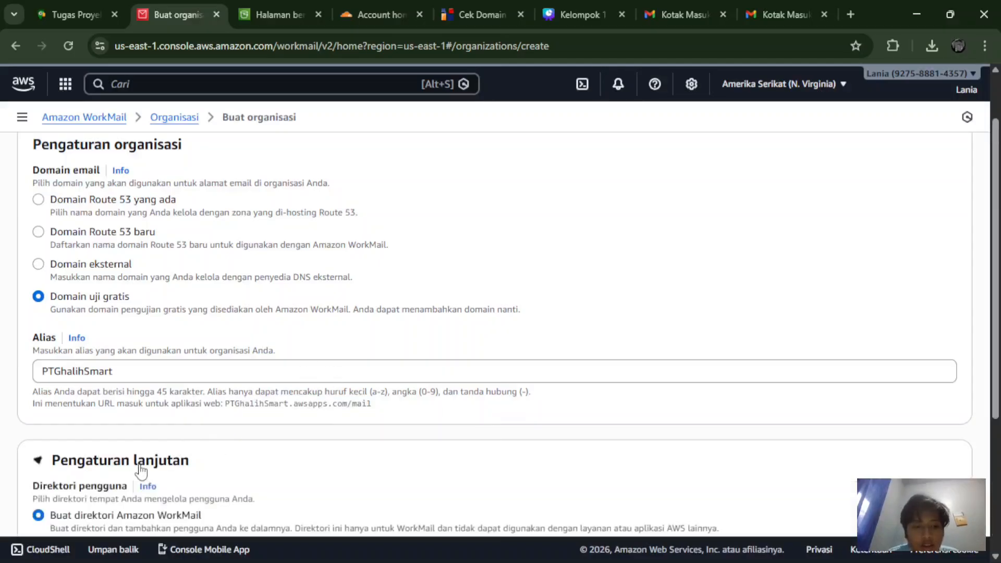
scroll(140, 469, "down", 3)
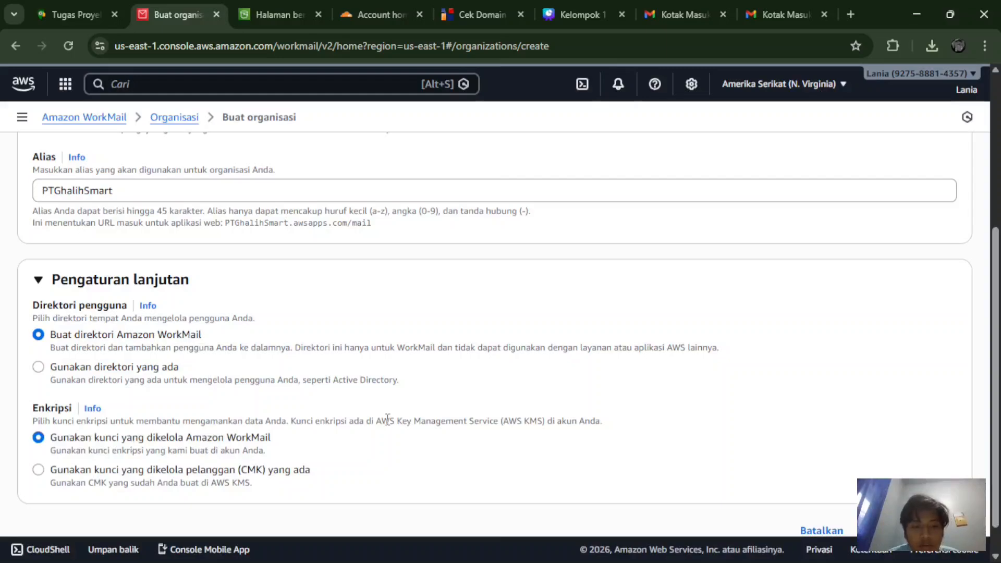
scroll(387, 419, "down", 1)
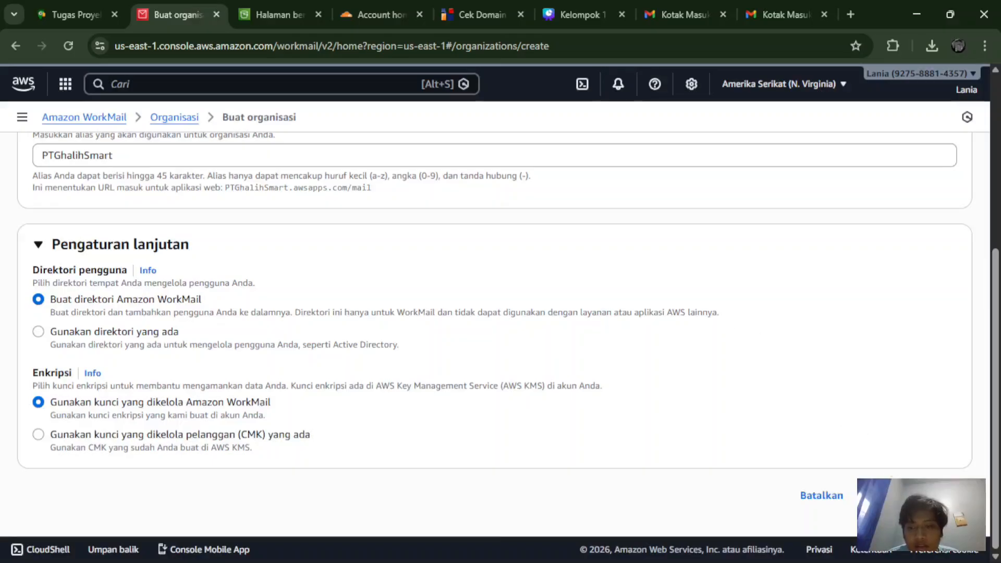
left_click(913, 495)
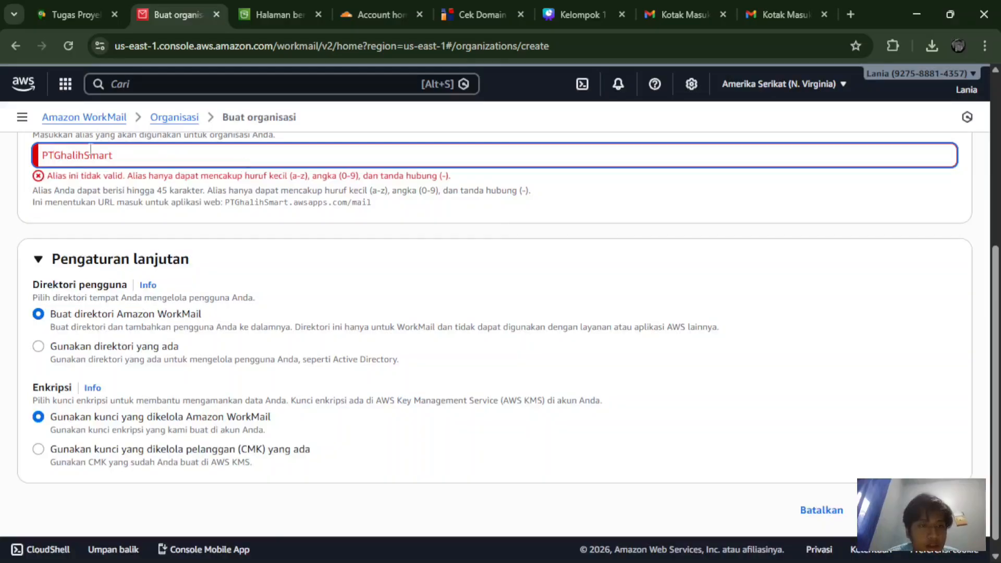
Step: Change the alias to lowercase ghalihsmart and select the ghalihsmart.awsapps.com/mail URL
key("Delete")
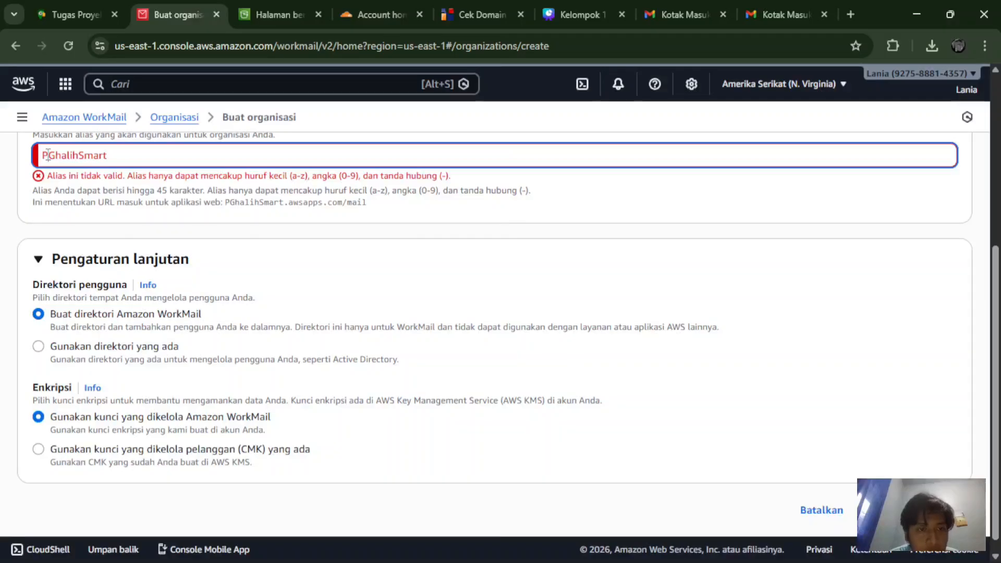
key("BackSpace")
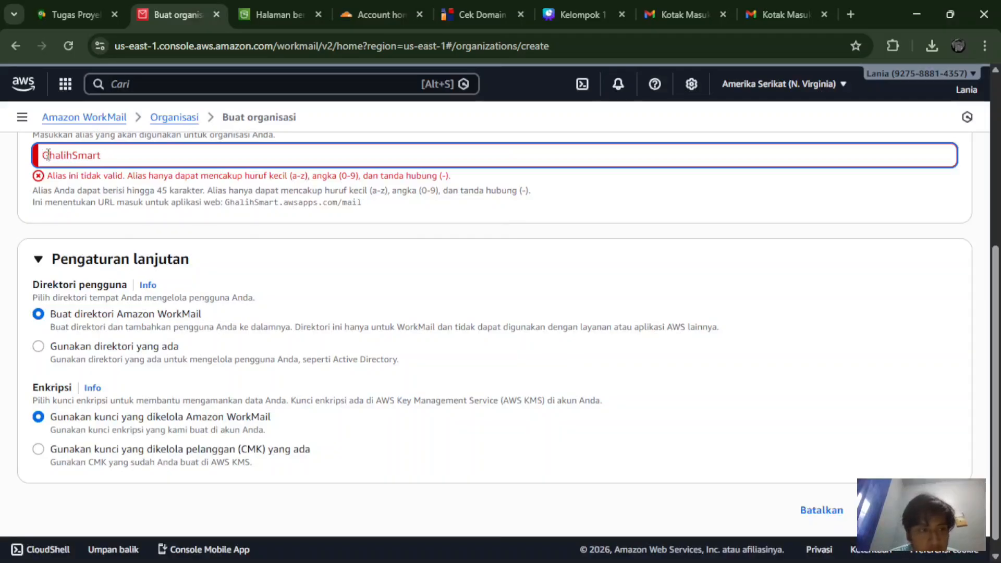
key("Delete")
type("g")
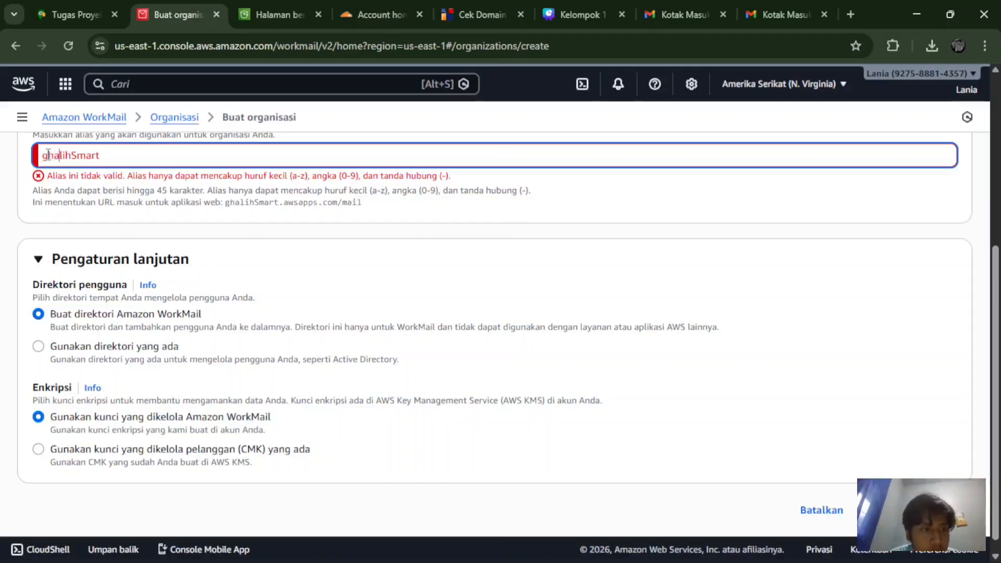
key("BackSpace")
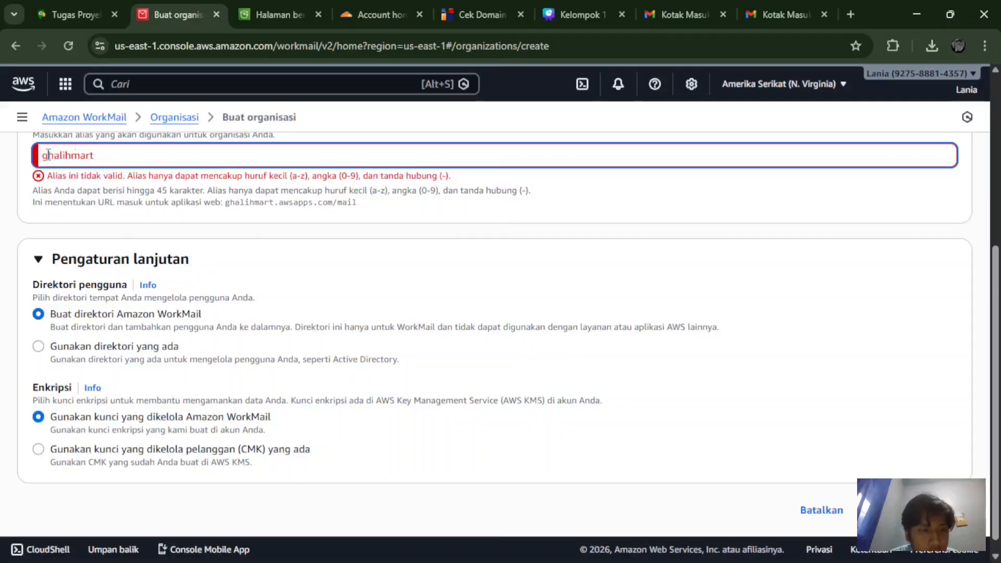
type("s")
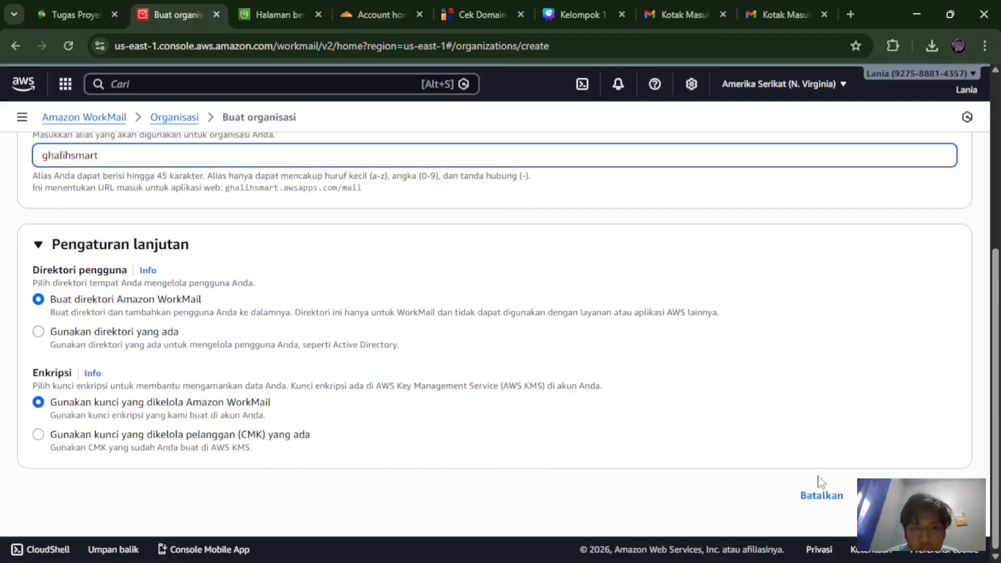
left_click_drag(364, 191, 225, 190)
key("ctrl+c")
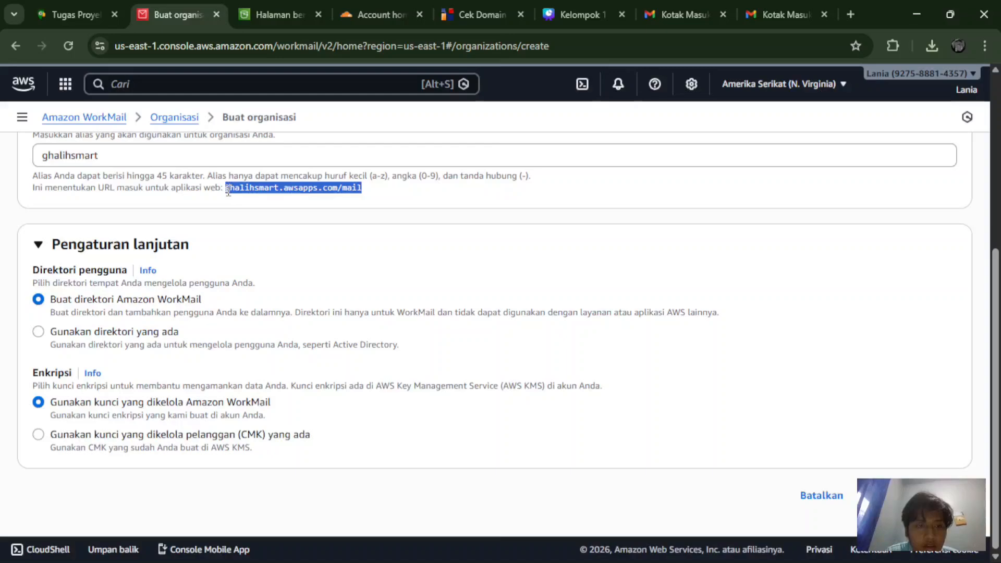
Step: Replace the saved Notepad URL with ghalihsmart.awsapps.com/mail and submit the ghalihsmart organization
mouse_move(475, 562)
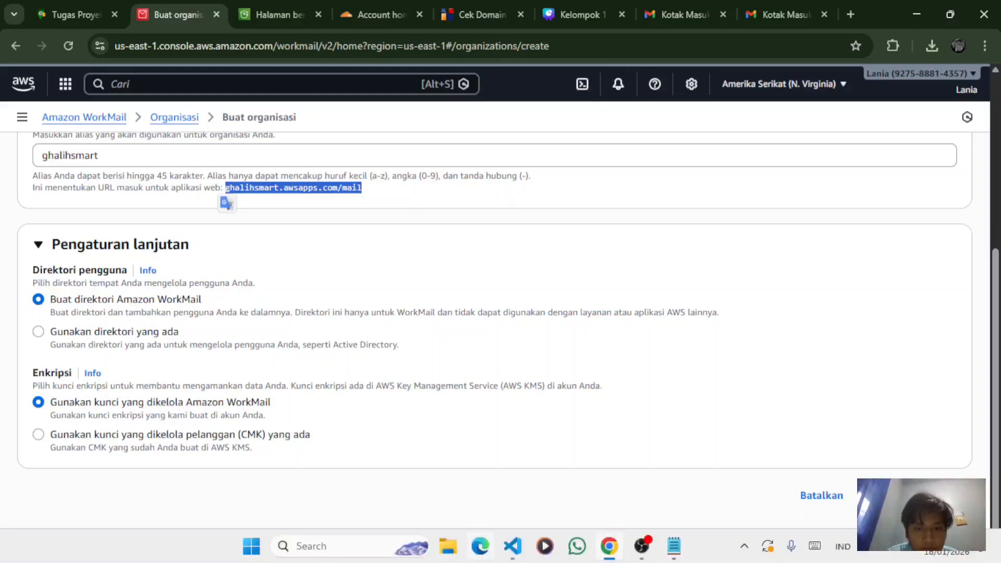
left_click(671, 552)
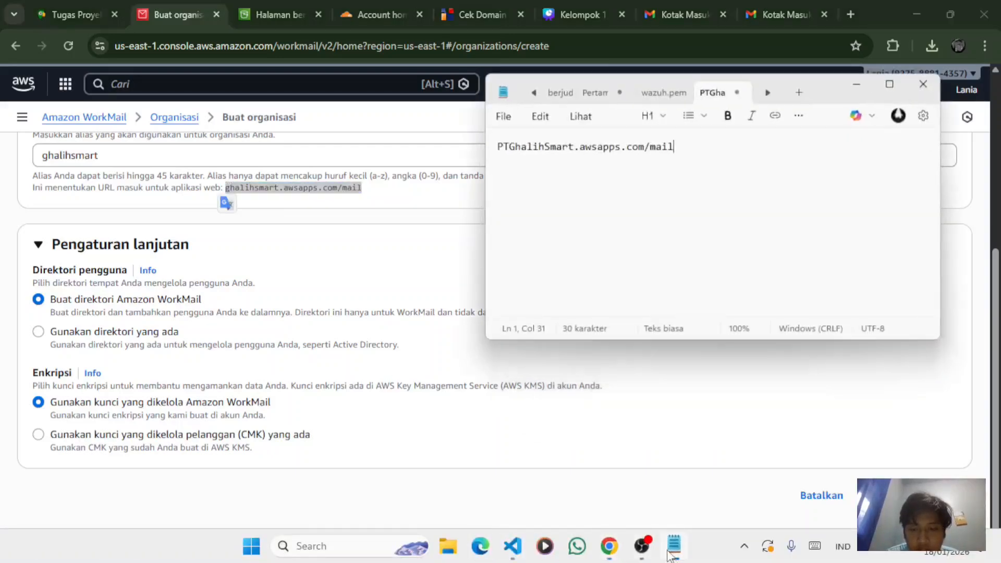
left_click_drag(681, 176, 502, 156)
key("ctrl+v")
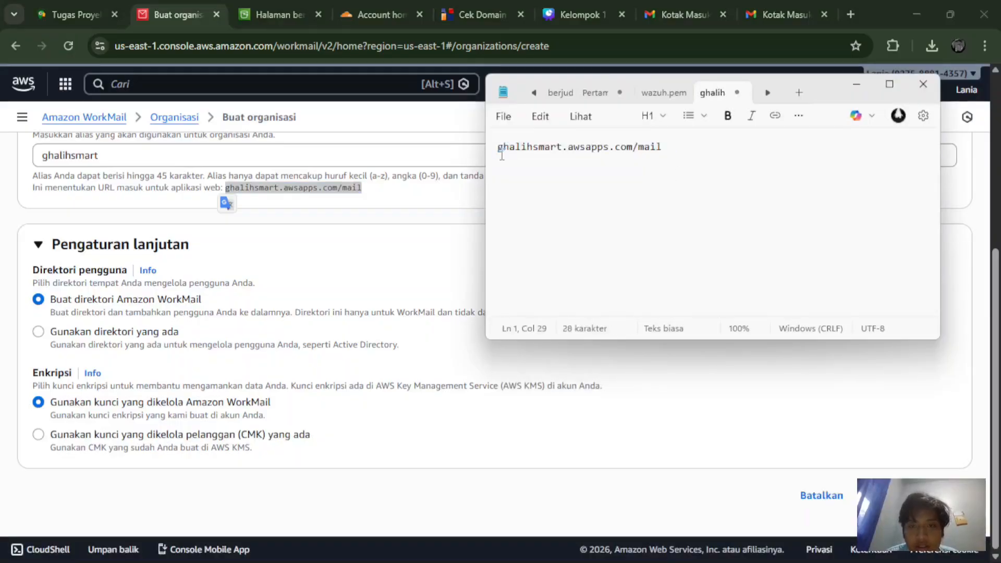
left_click(450, 222)
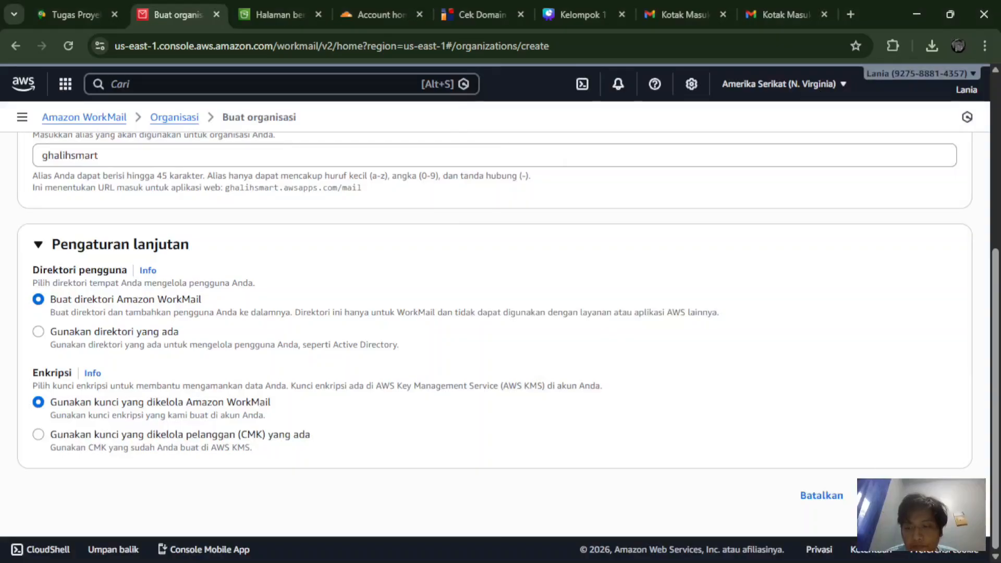
left_click(918, 495)
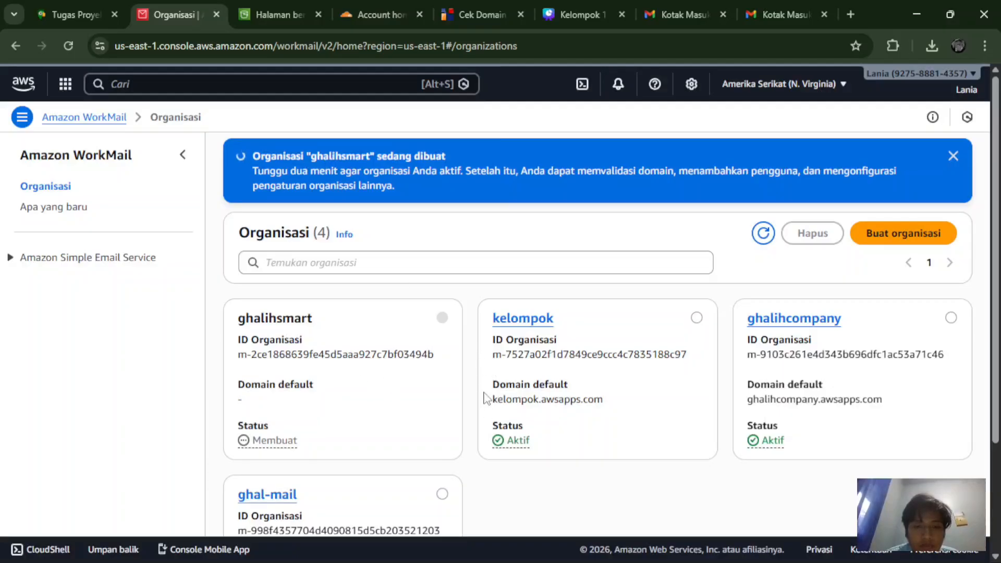
Step: Open the ghalihsmart organization's details, showing status Aktif and domain ghalihsmart.awsapps.com
scroll(527, 339, "down", 1)
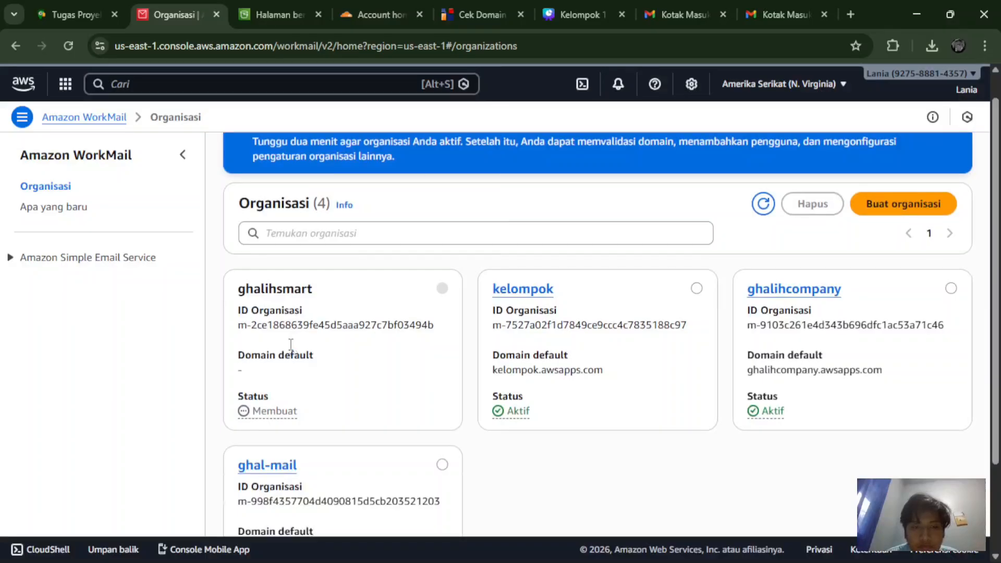
scroll(304, 354, "up", 1)
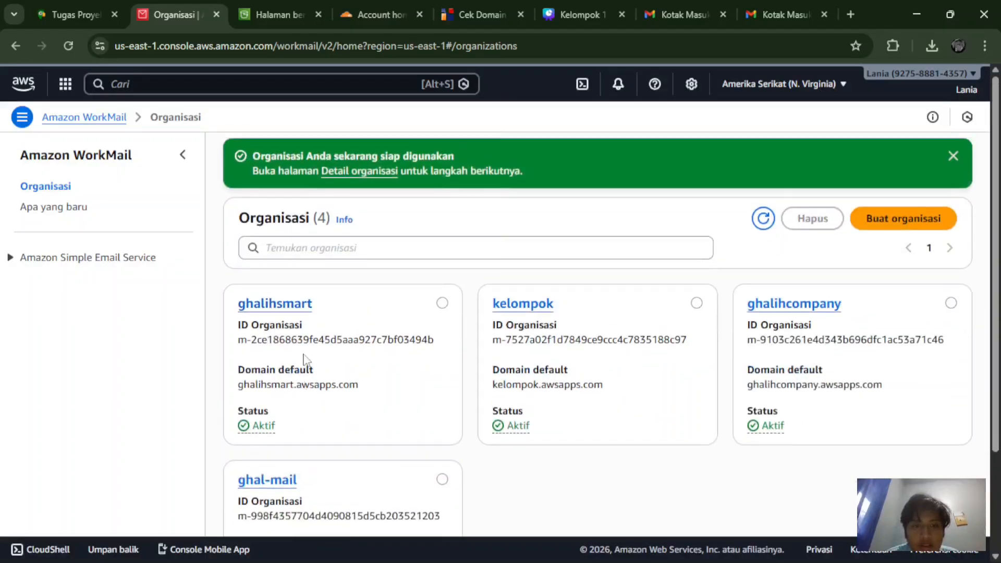
left_click(300, 307)
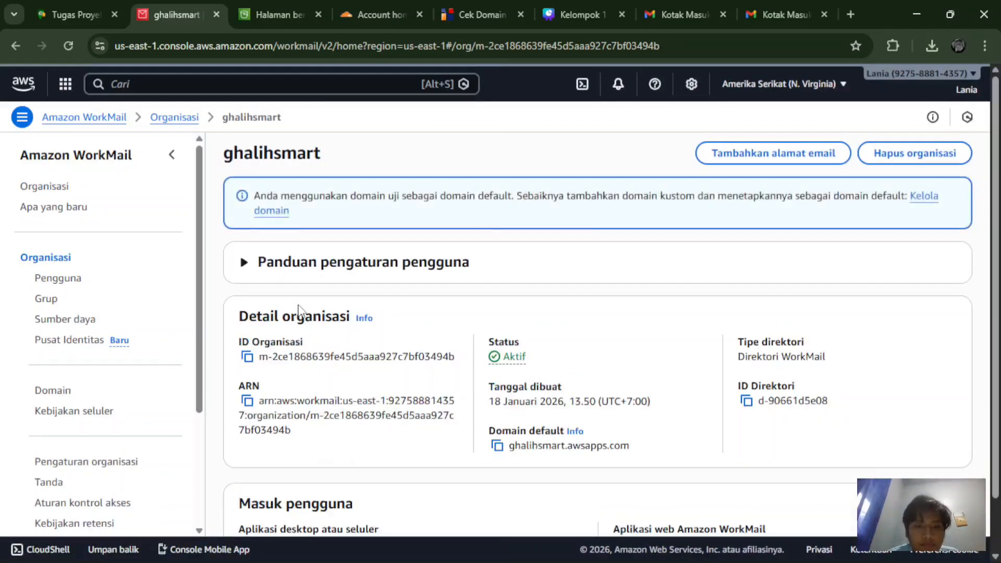
scroll(298, 309, "down", 1)
scroll(298, 309, "up", 1)
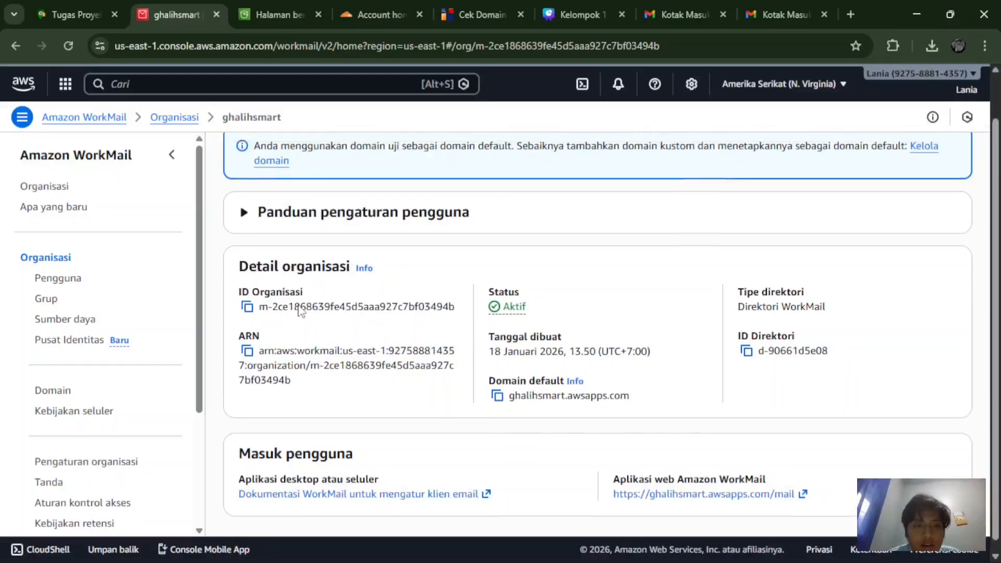
scroll(300, 308, "down", 1)
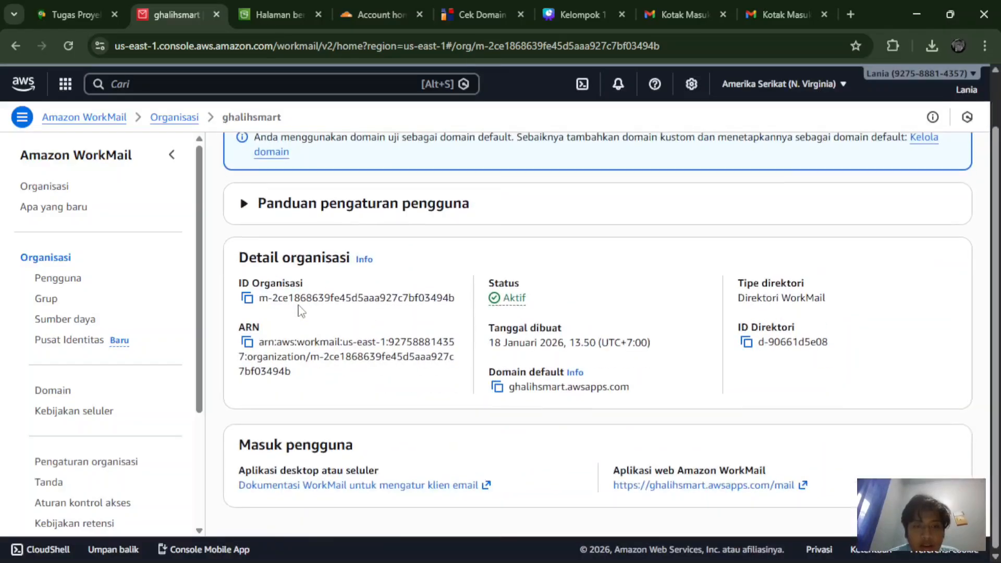
scroll(300, 308, "up", 1)
scroll(300, 308, "down", 1)
scroll(300, 309, "up", 2)
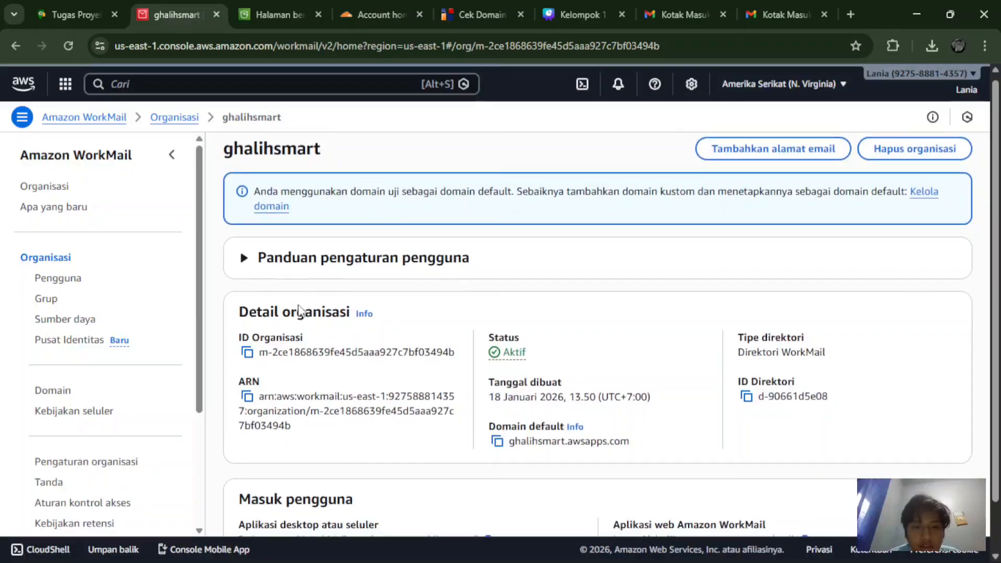
scroll(299, 310, "down", 1)
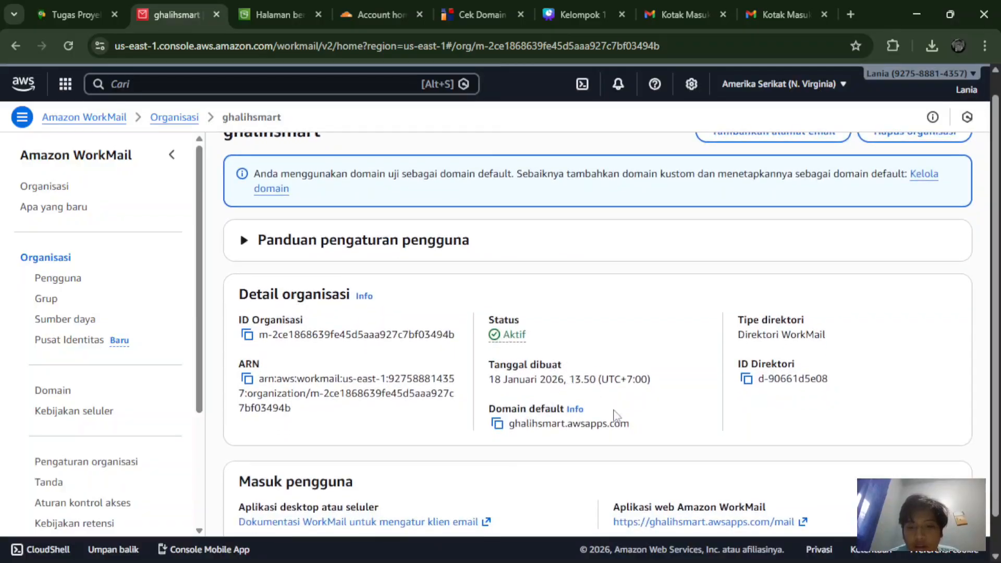
scroll(769, 367, "down", 1)
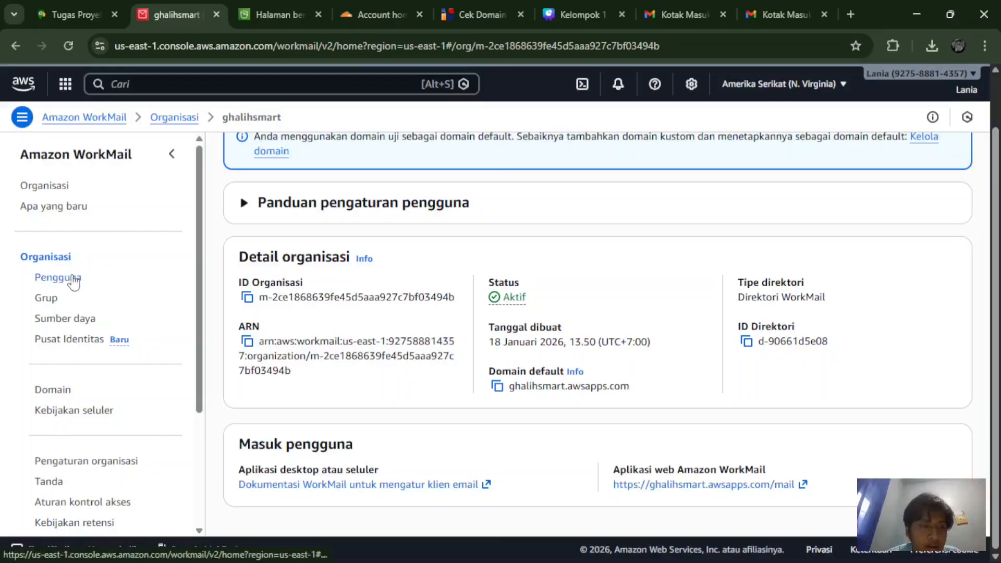
Step: Open ghalihsmart's Pengguna list and search 'admi' to confirm no admin user exists
left_click(73, 279)
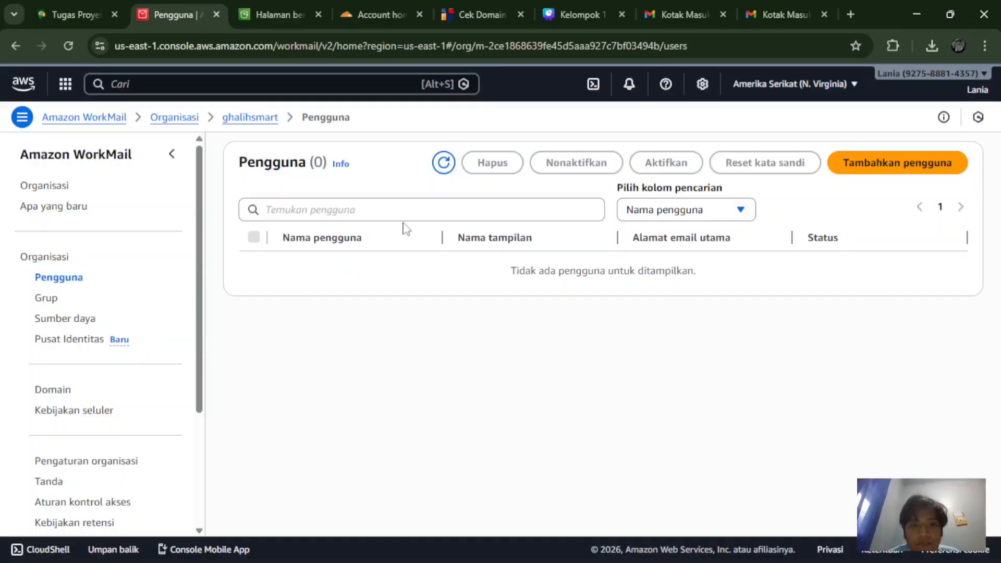
left_click(412, 214)
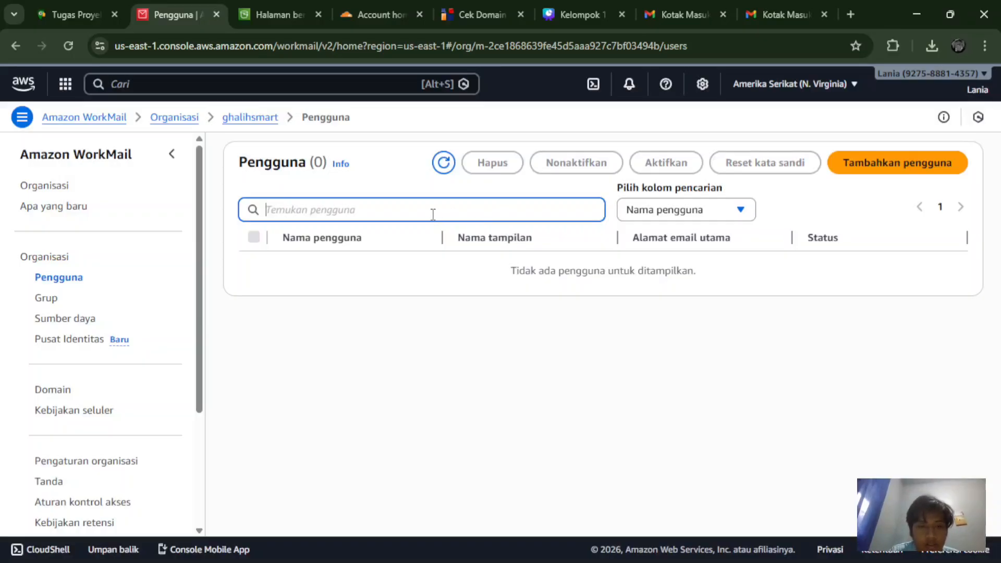
type("admi=")
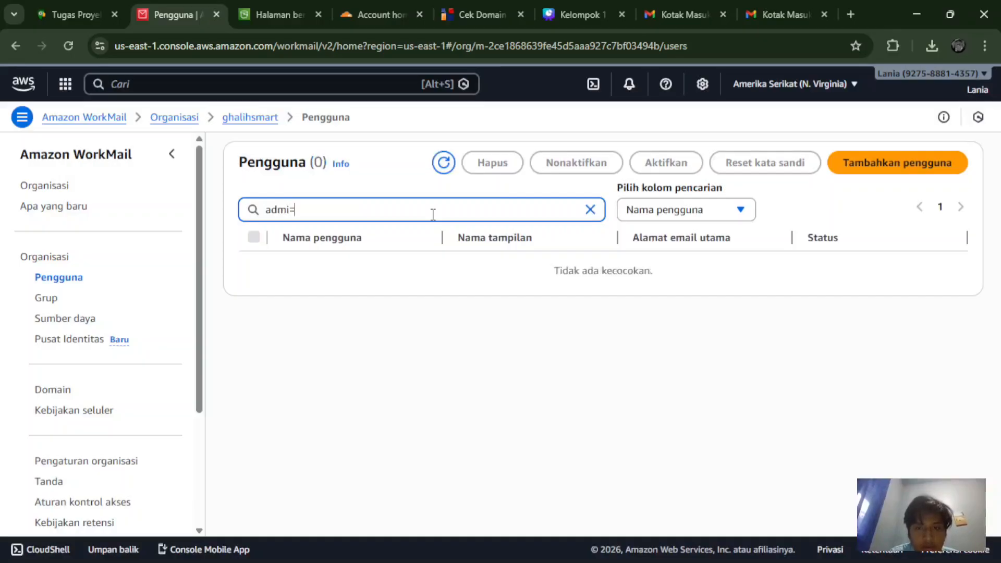
key("BackSpace")
key("BackSpace")
key("BackSpace")
key("BackSpace")
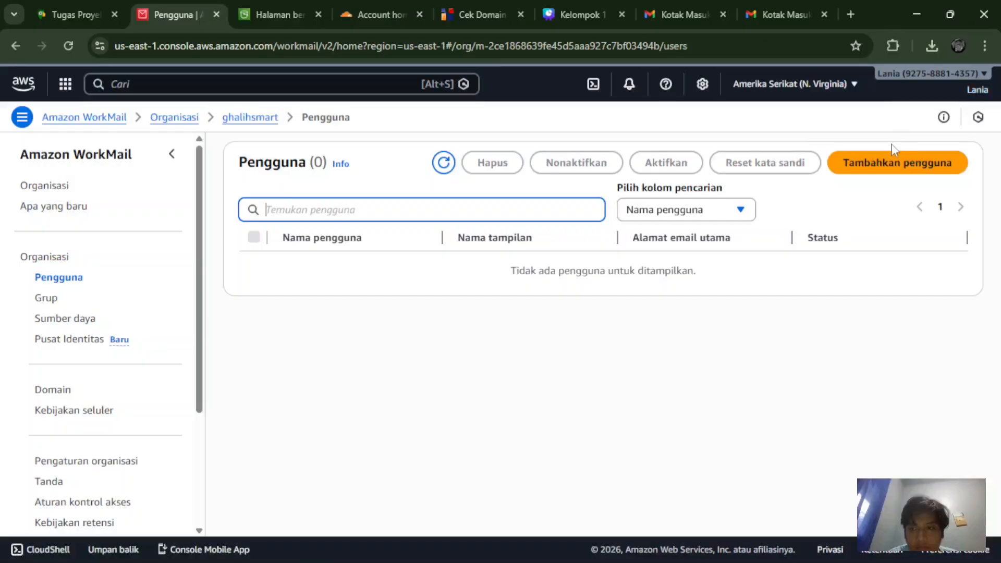
Step: Start a new user with user name admin and first name admin
left_click(886, 163)
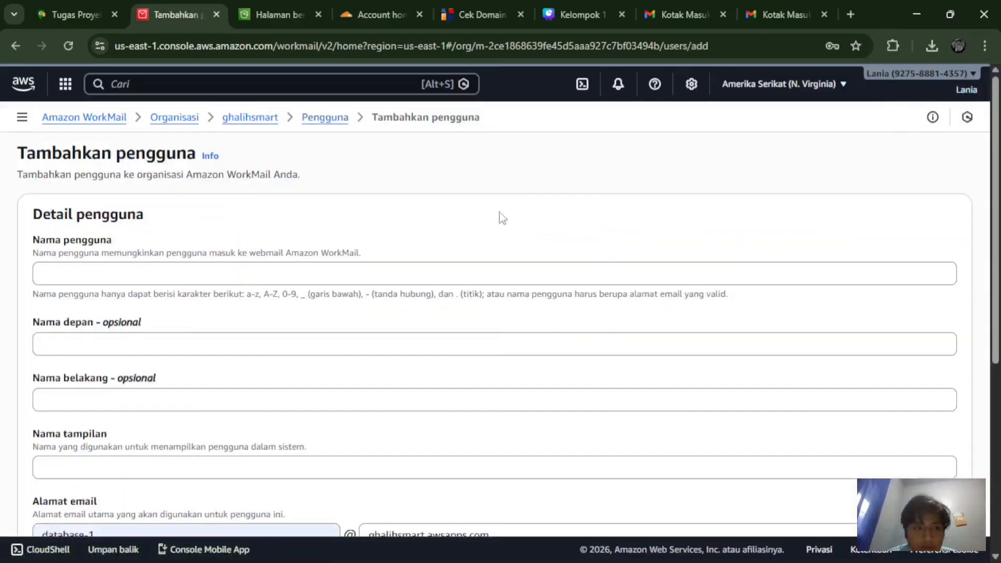
scroll(488, 218, "down", 1)
left_click(458, 223)
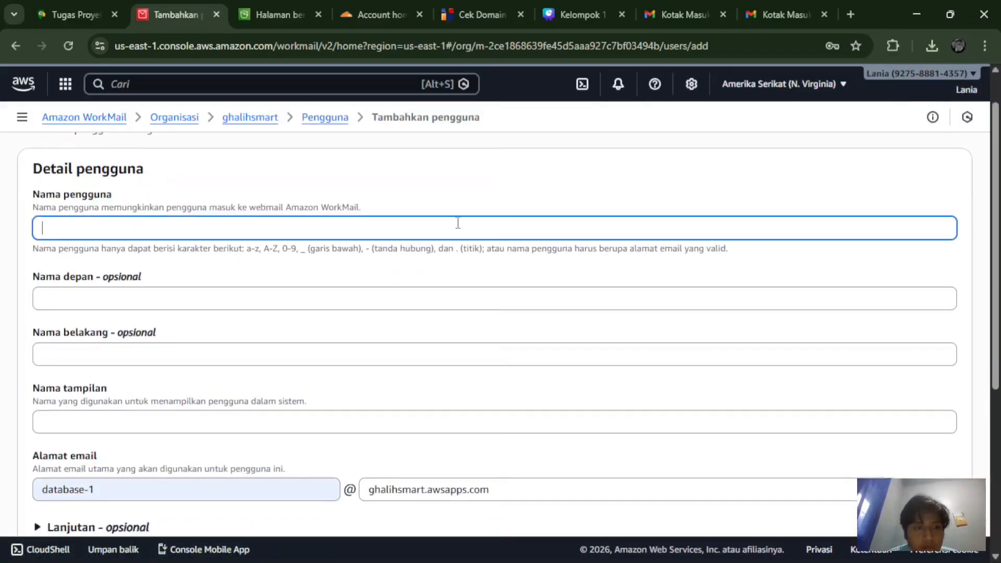
type("admin")
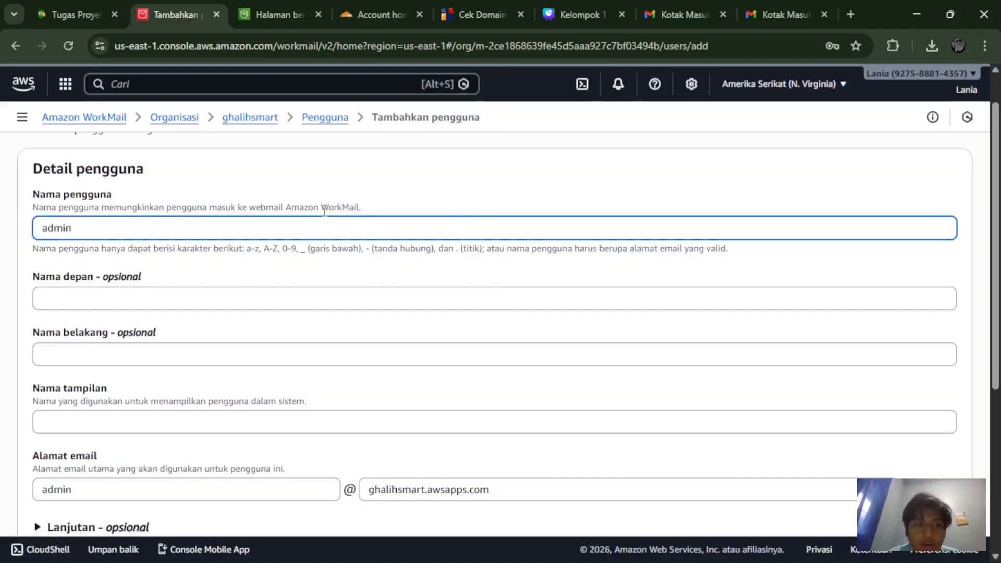
left_click(134, 297)
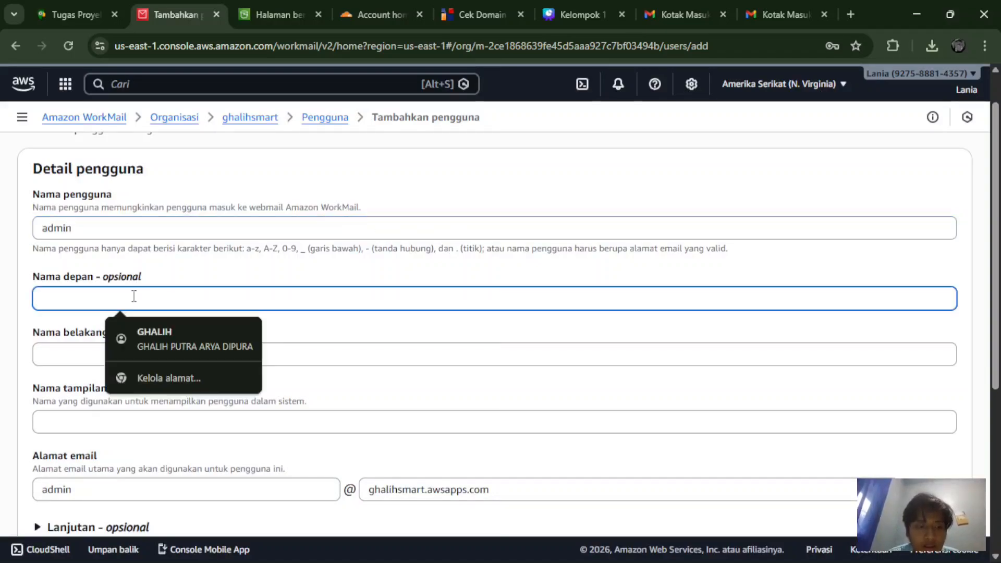
type("admin")
scroll(134, 296, "down", 2)
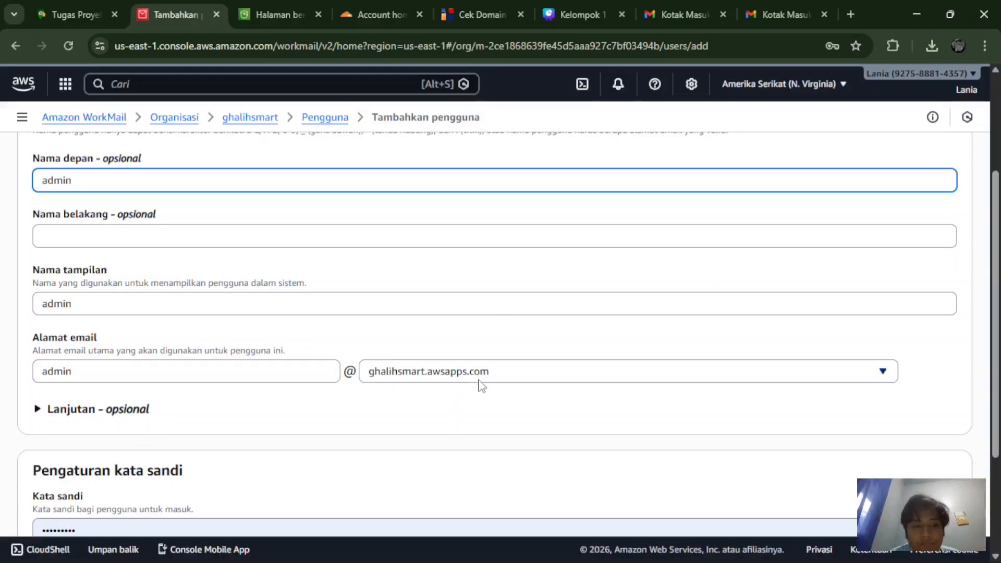
left_click(343, 467)
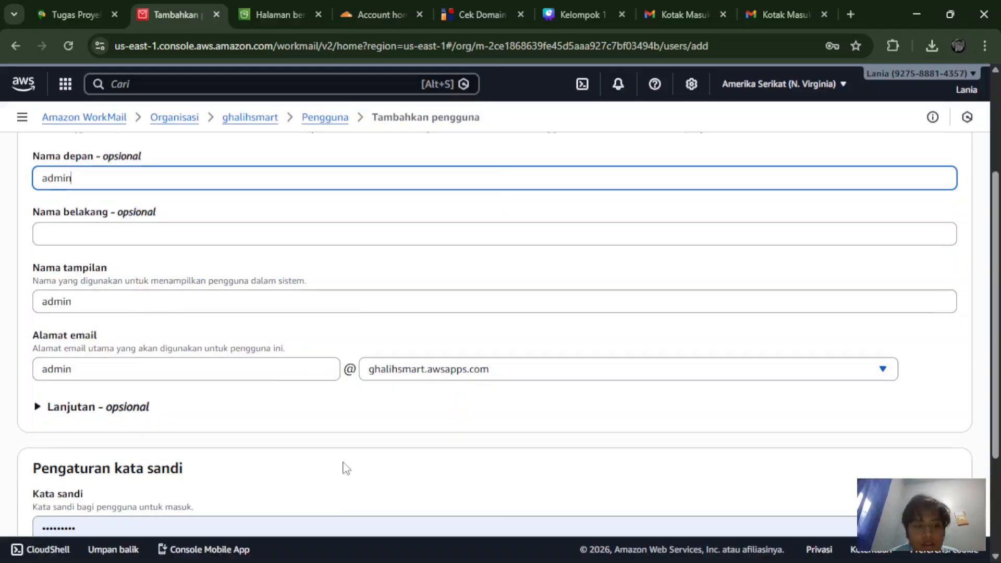
Step: Replace the autofilled password with the admin's password and repeat it in the confirmation field
scroll(344, 464, "down", 3)
left_click(241, 400)
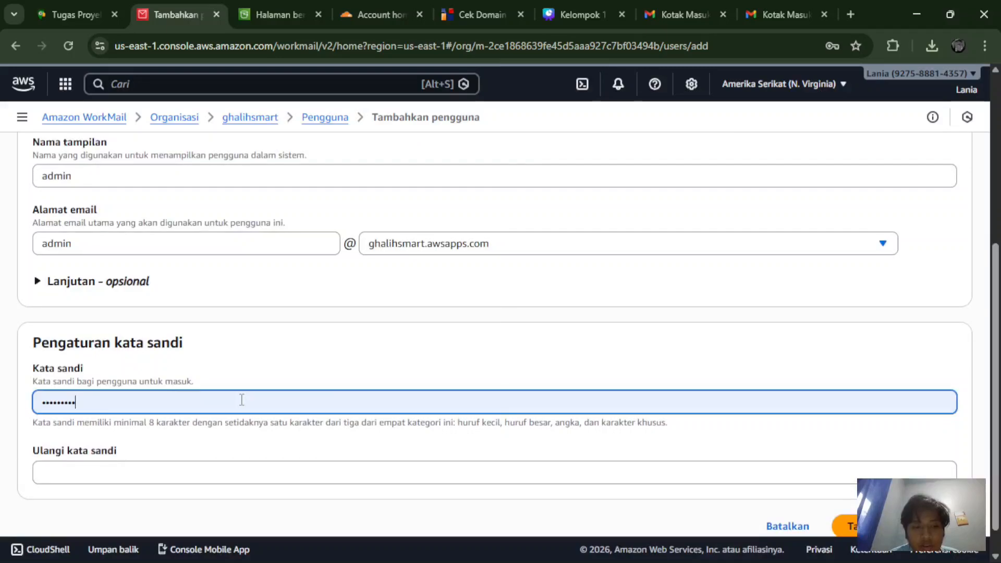
key("BackSpace")
key("BackSpace")
key("BackSpace")
key("BackSpace")
key("BackSpace")
key("BackSpace")
key("BackSpace")
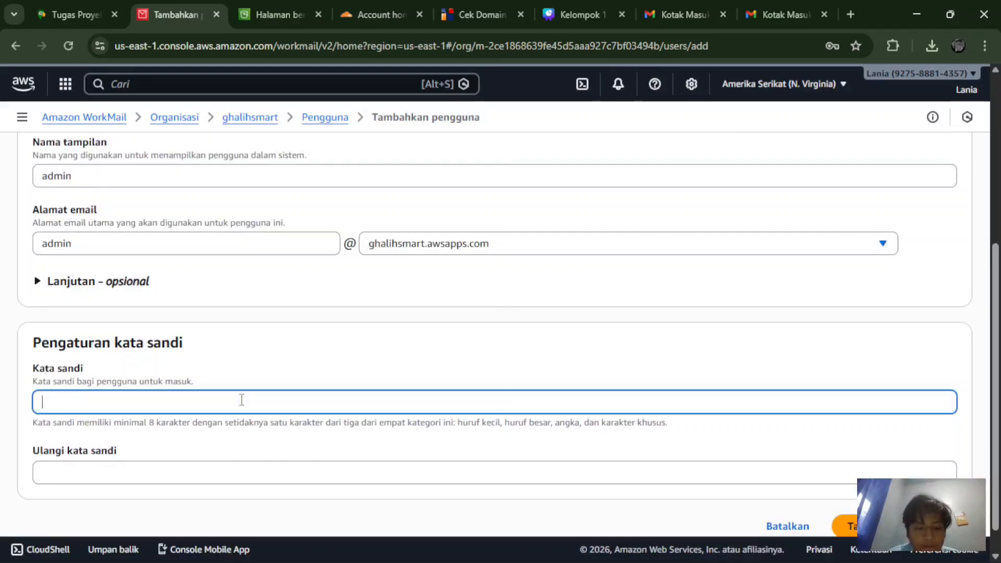
type("admin12")
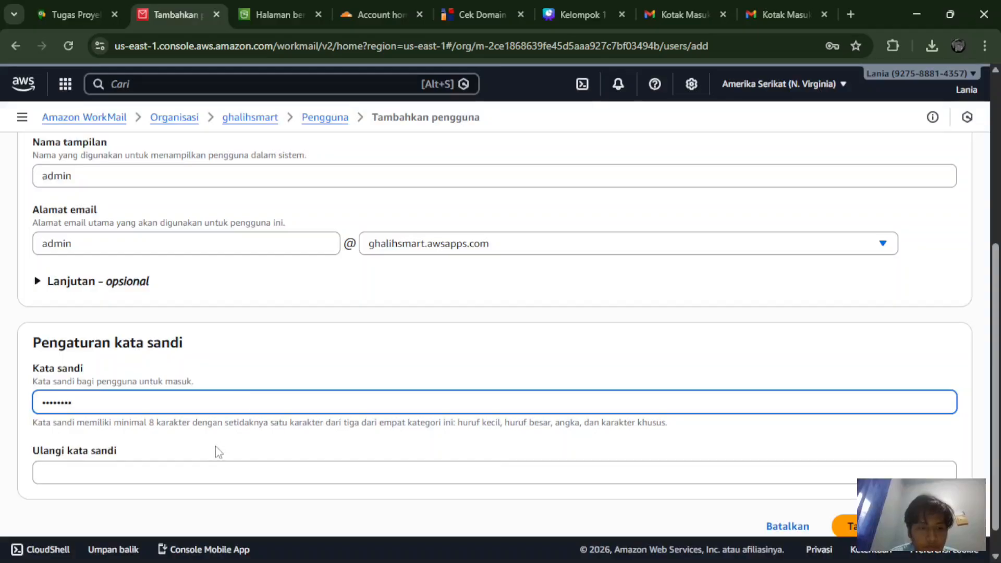
left_click(196, 469)
type("ad")
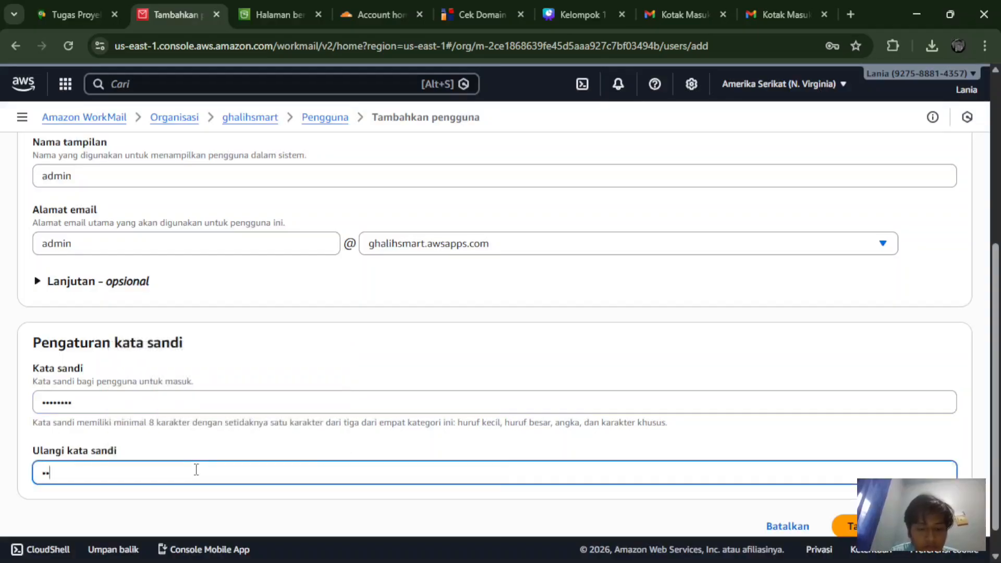
type("min123")
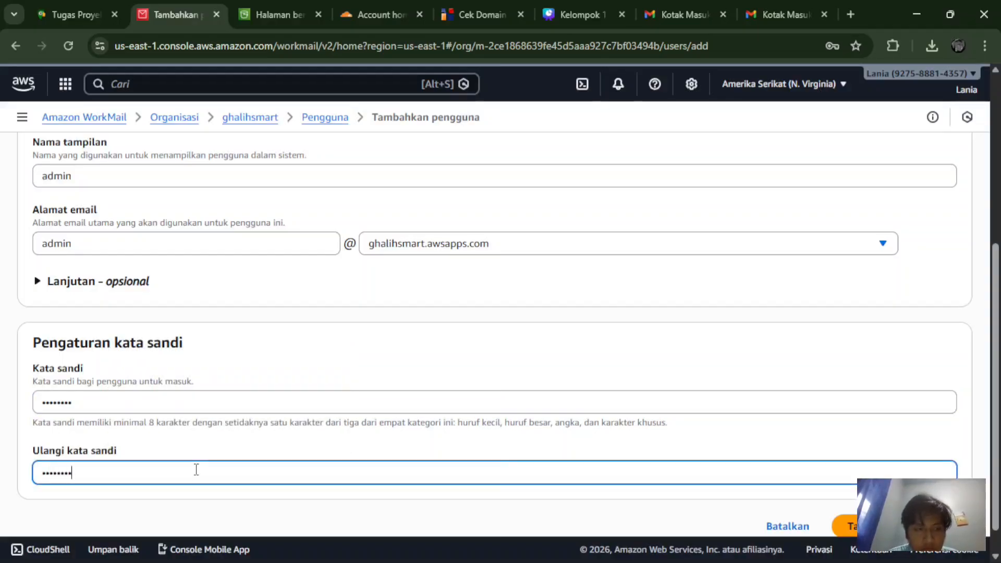
scroll(235, 297, "down", 1)
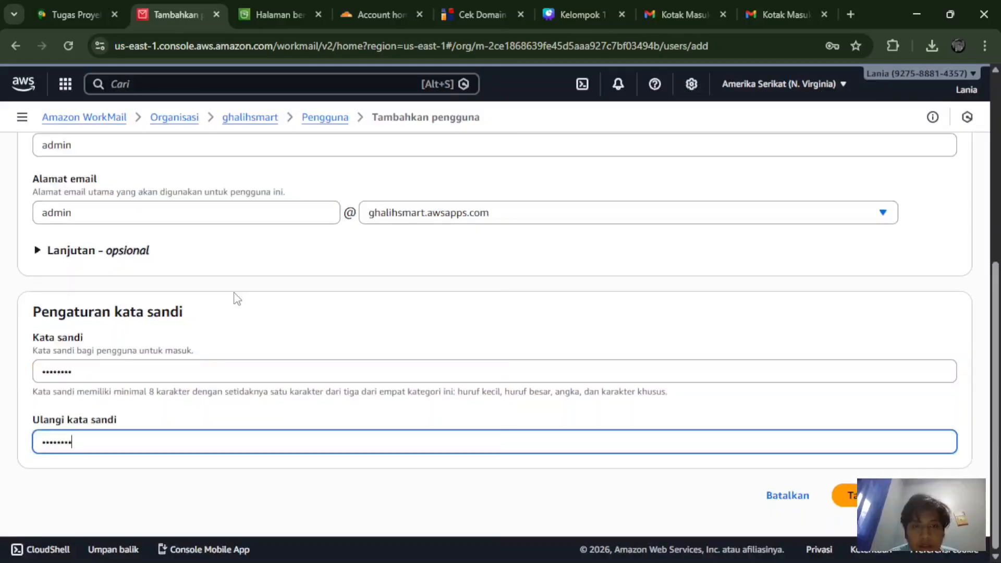
scroll(235, 298, "up", 4)
scroll(236, 298, "down", 4)
scroll(235, 298, "up", 5)
scroll(236, 298, "down", 5)
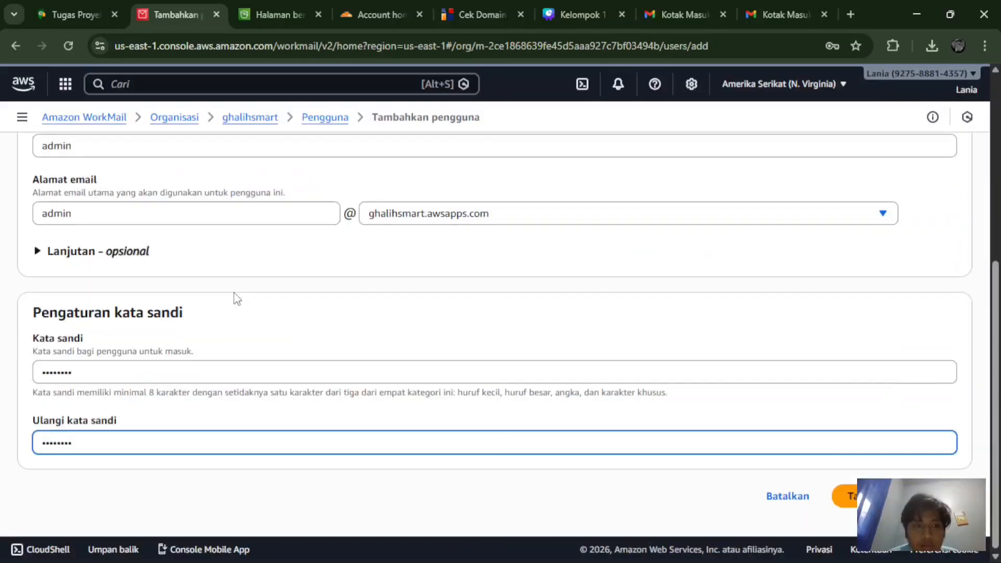
scroll(236, 298, "up", 5)
scroll(236, 298, "down", 5)
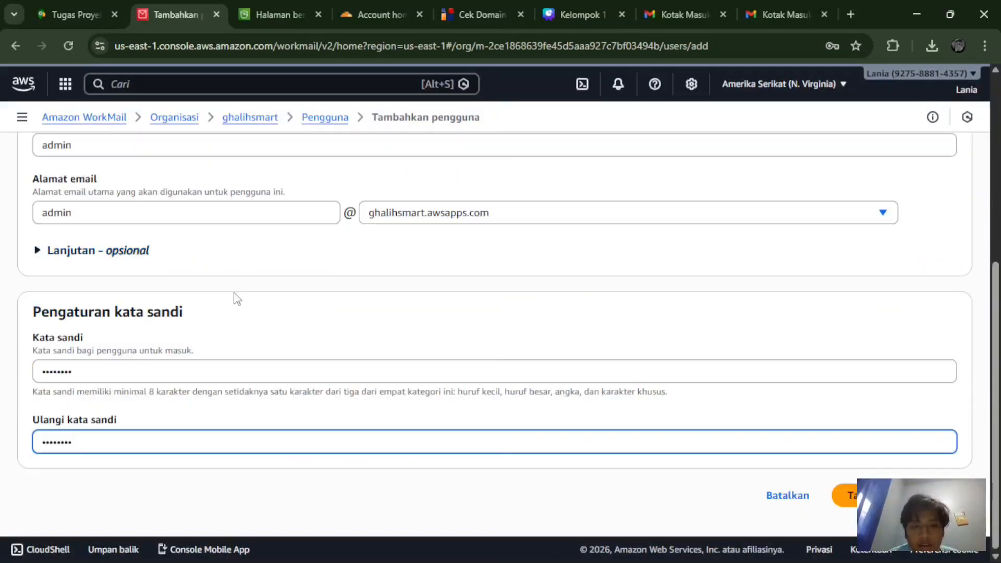
Step: Create the admin user, then test a user search for 's' and clear it
left_click(883, 496)
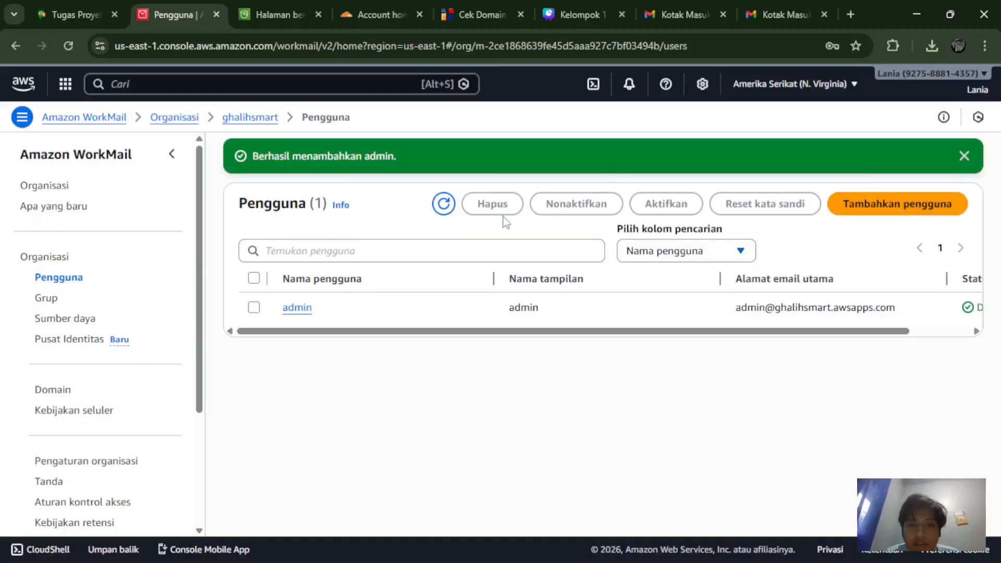
left_click(451, 249)
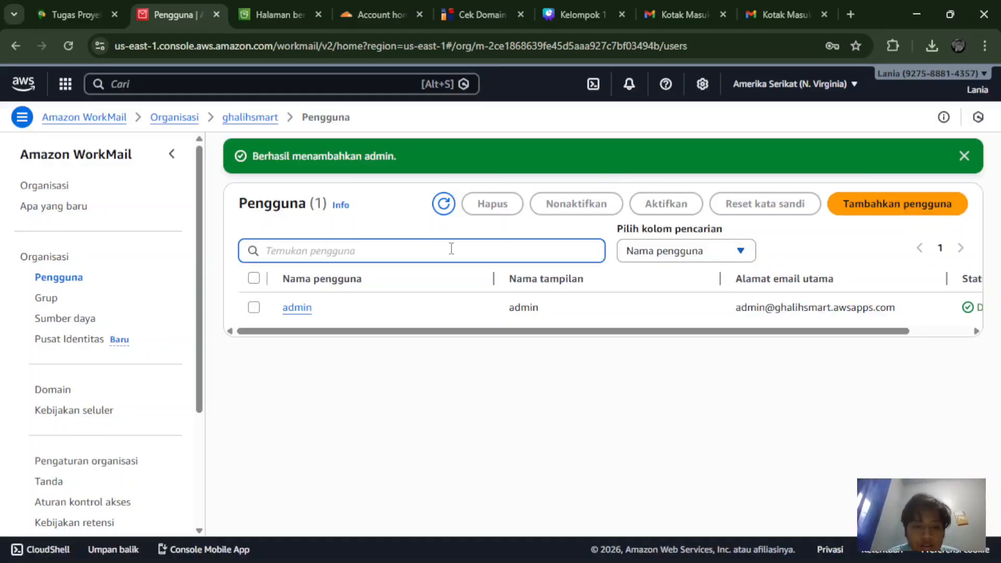
type("s")
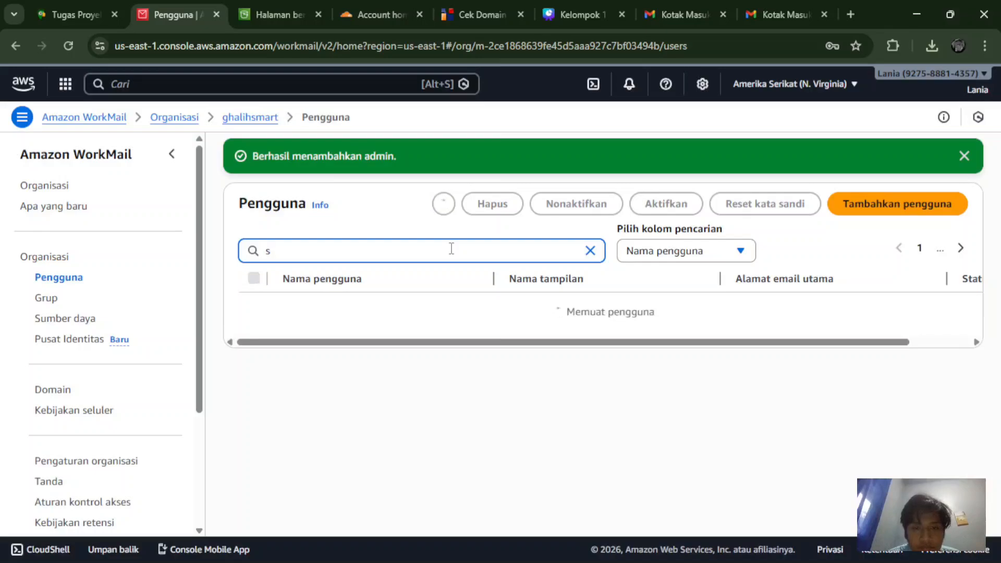
left_click(590, 252)
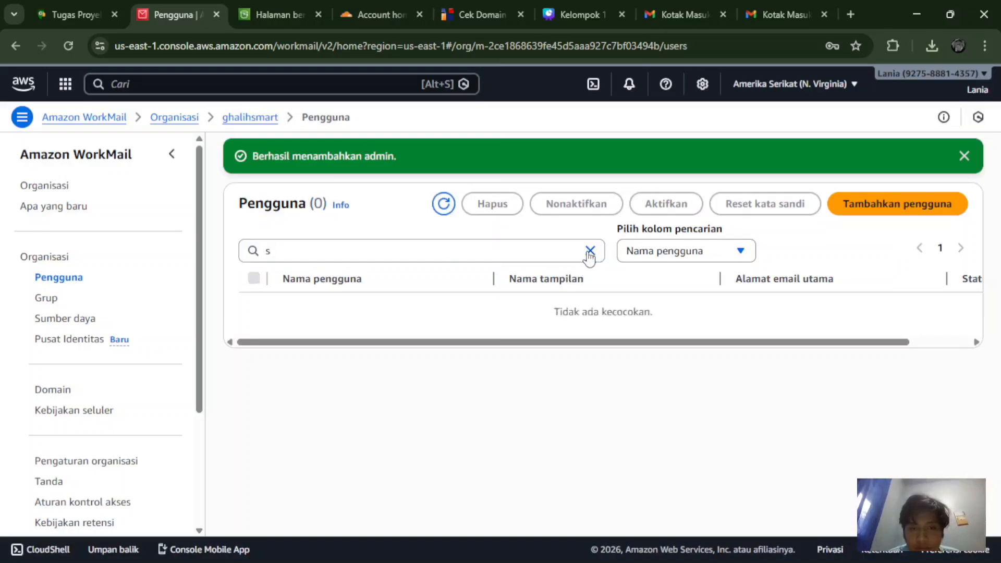
Step: Start a new user with username staf1 and first name staf
left_click(885, 209)
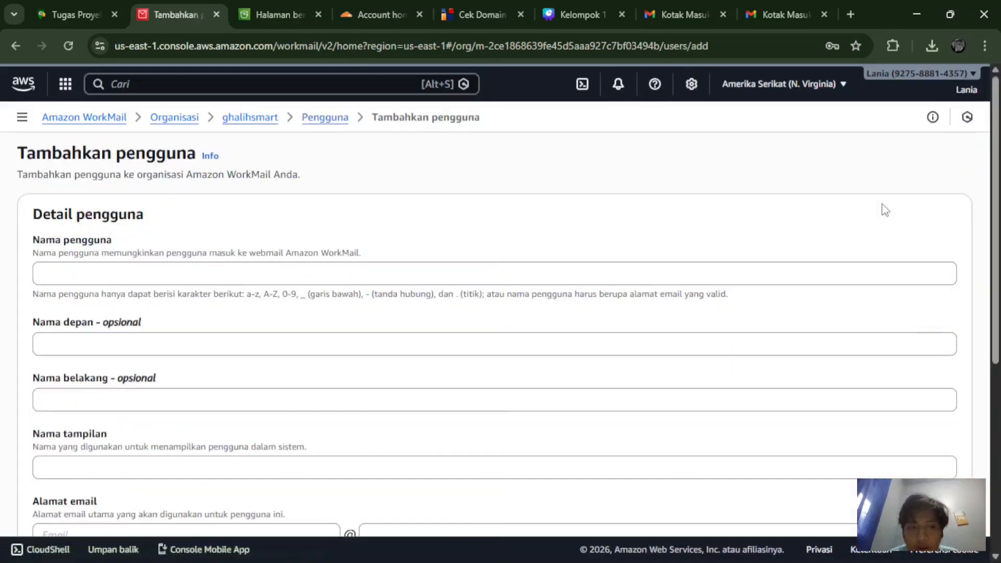
left_click(451, 275)
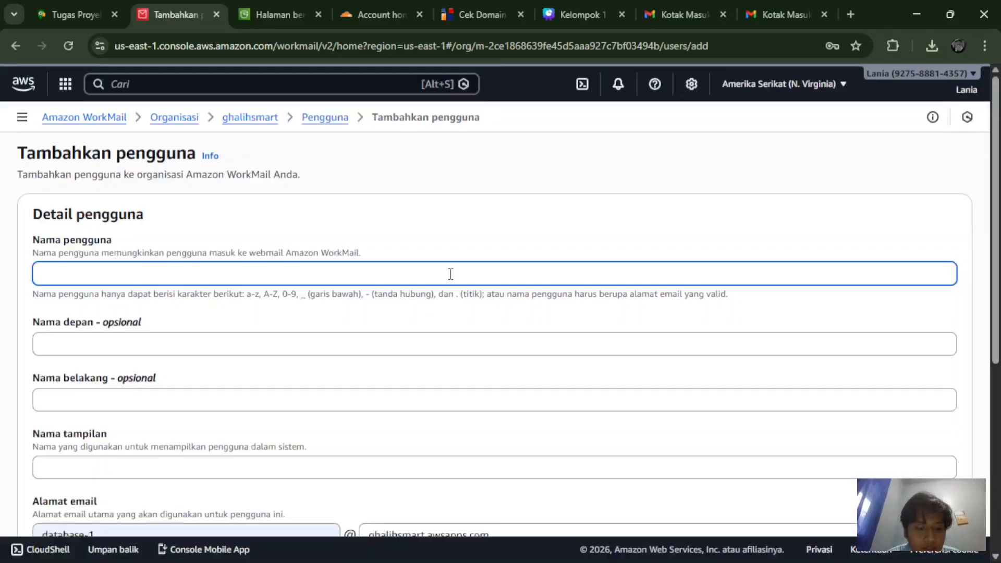
type("staf1")
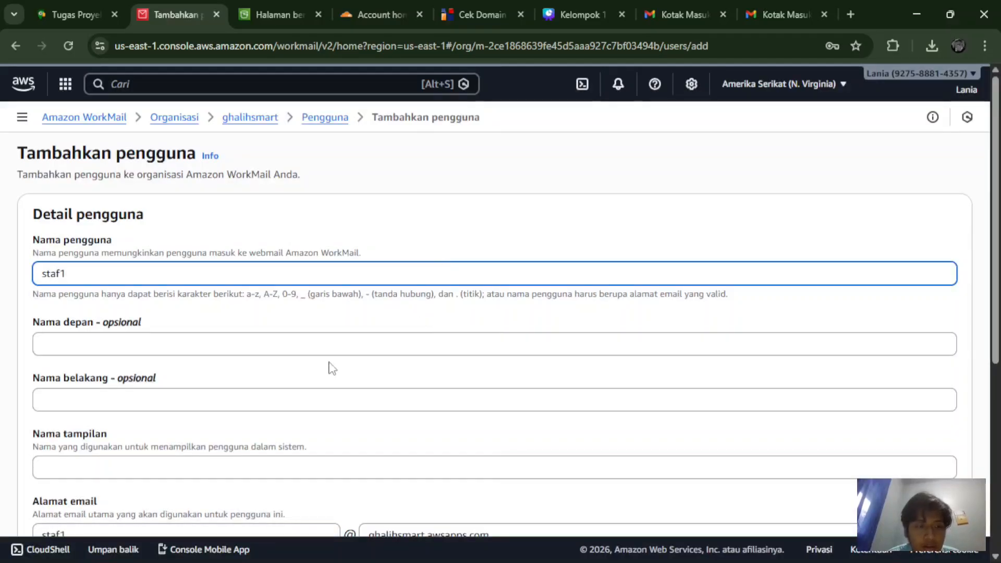
scroll(213, 427, "down", 1)
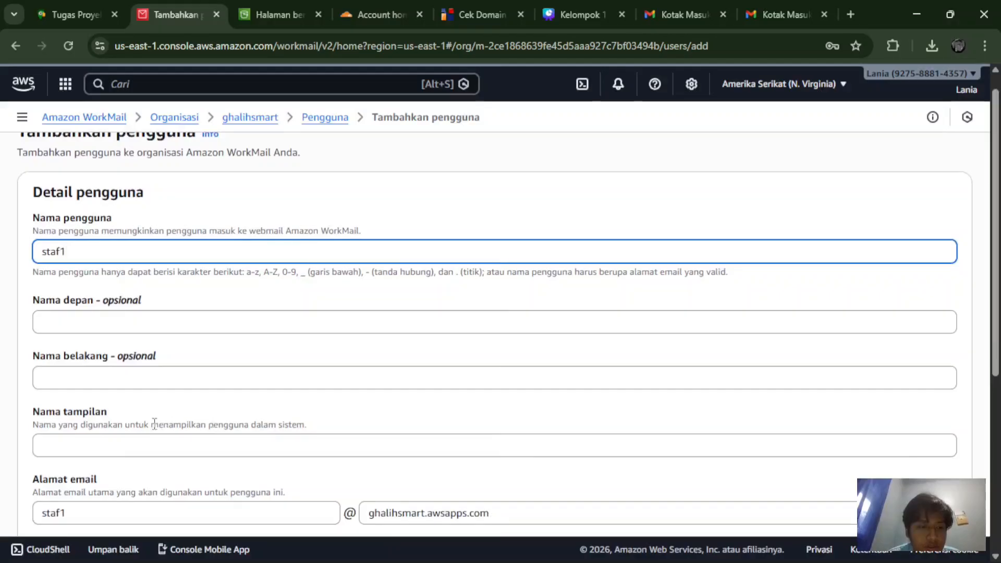
scroll(154, 409, "down", 3)
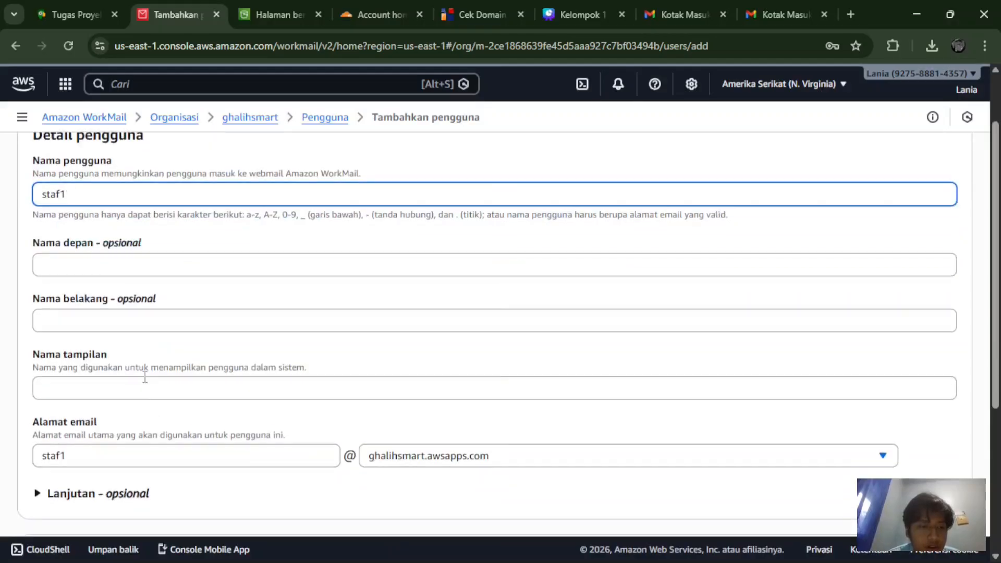
left_click(125, 267)
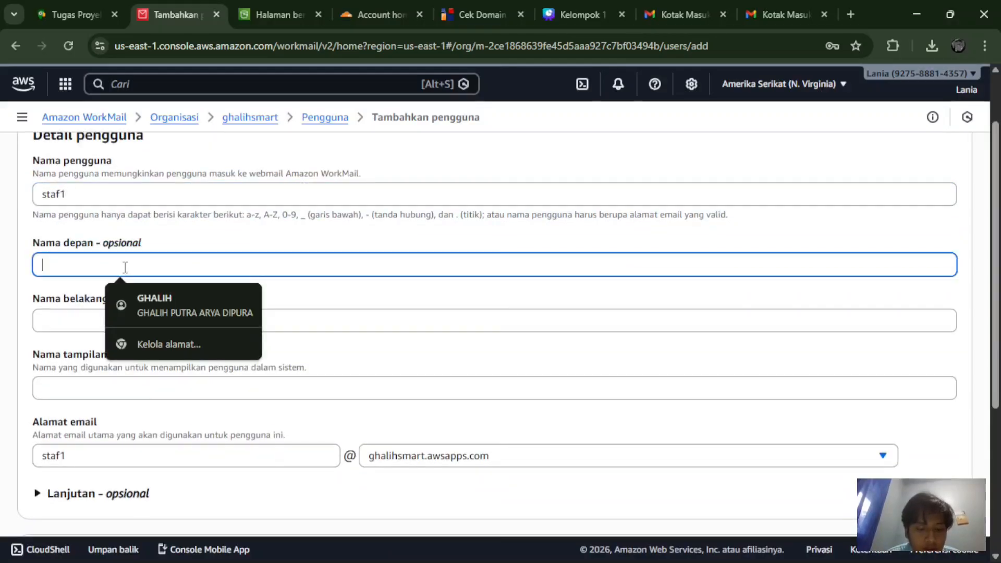
type("st")
key("BackSpace")
key("BackSpace")
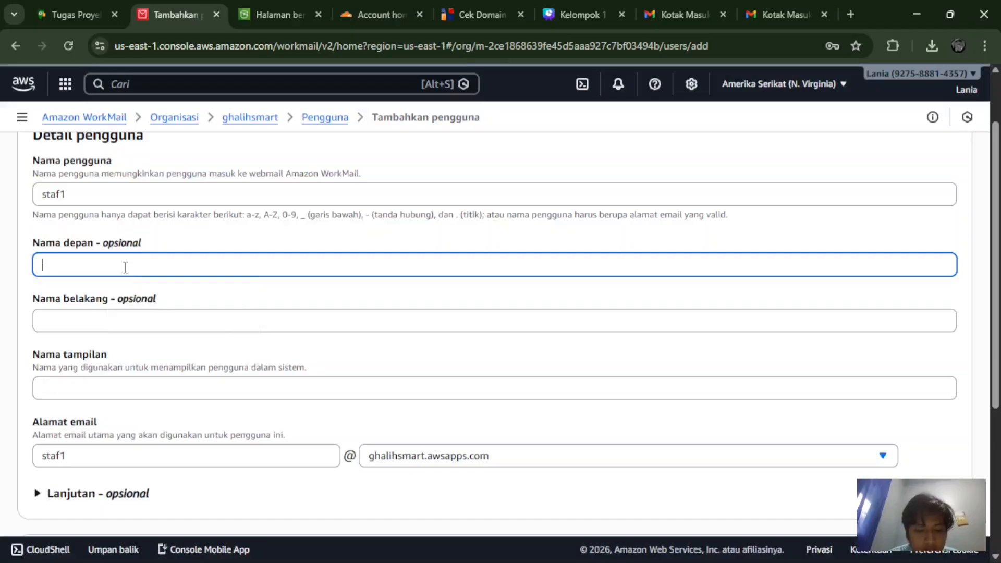
type("staf1")
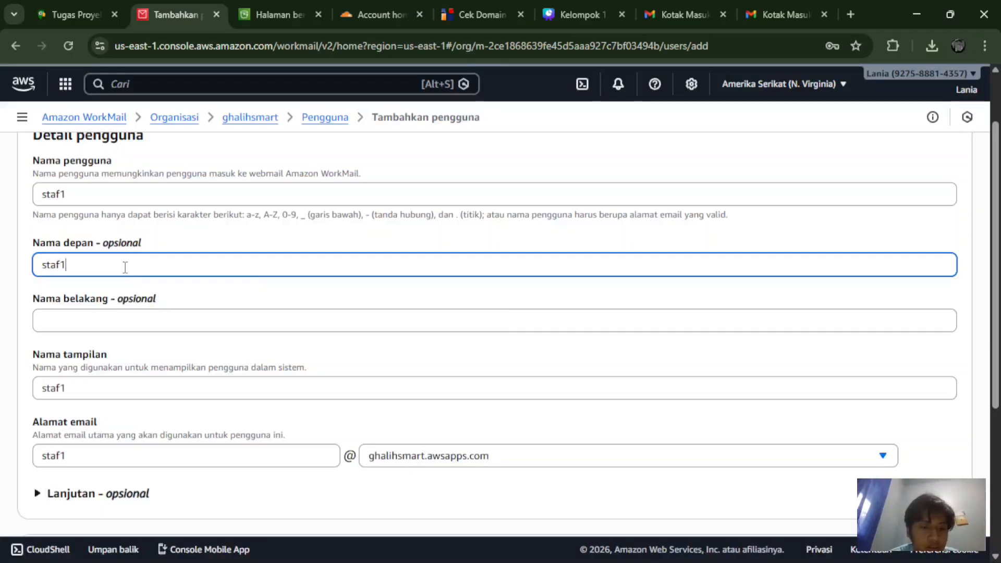
Step: Keep ghalihsmart.awsapps.com as the email domain and enter the password twice
scroll(125, 268, "down", 3)
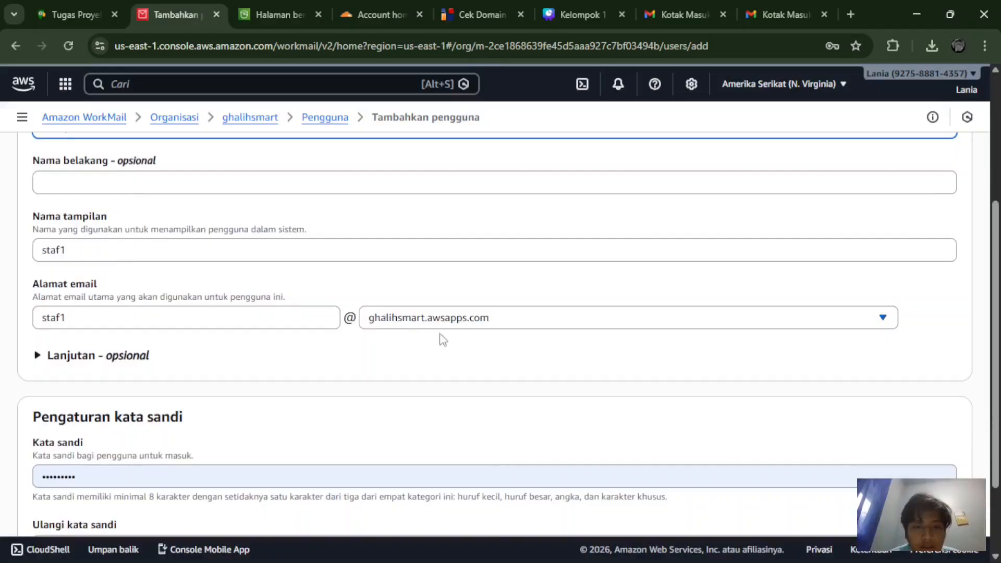
left_click(460, 320)
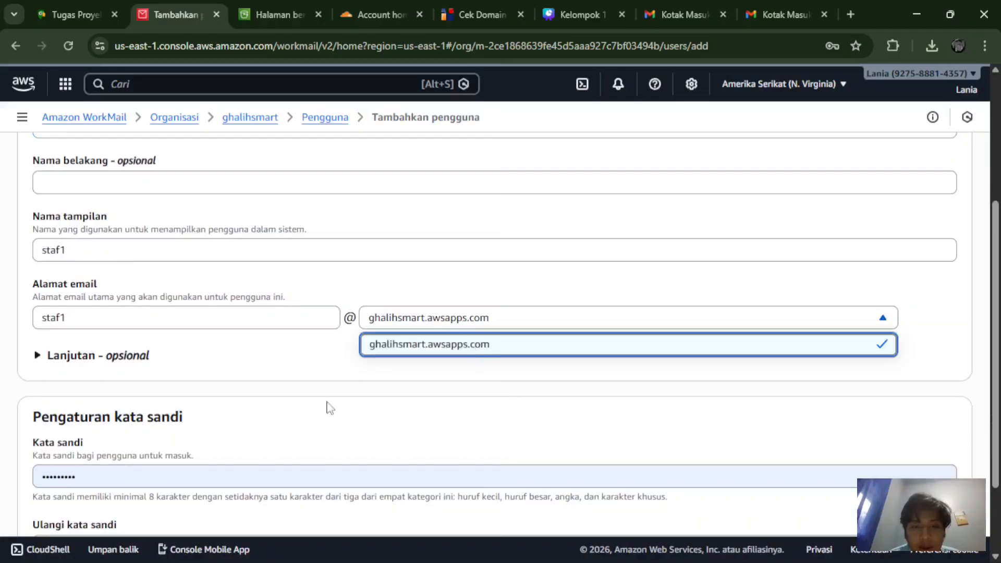
left_click(302, 343)
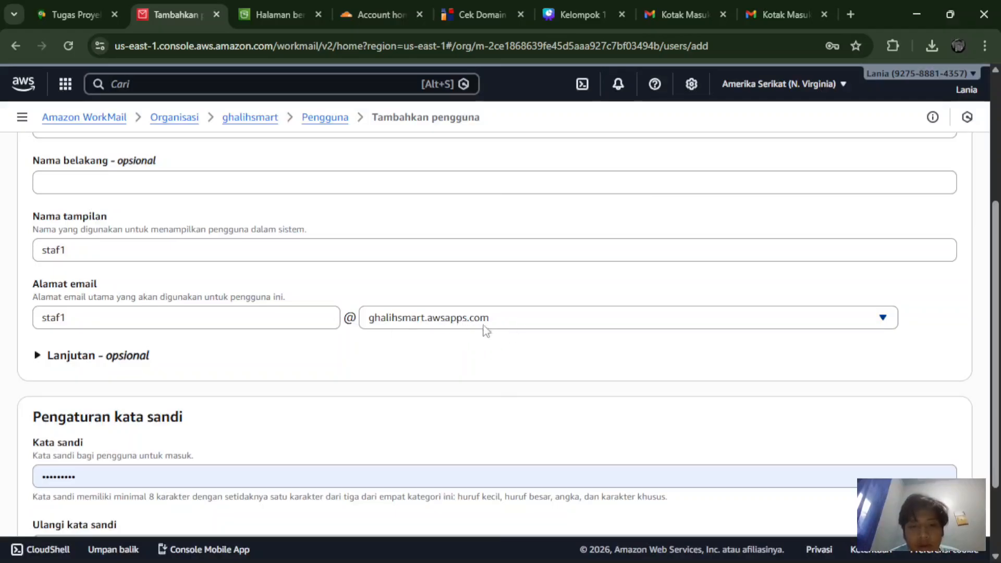
scroll(462, 356, "down", 2)
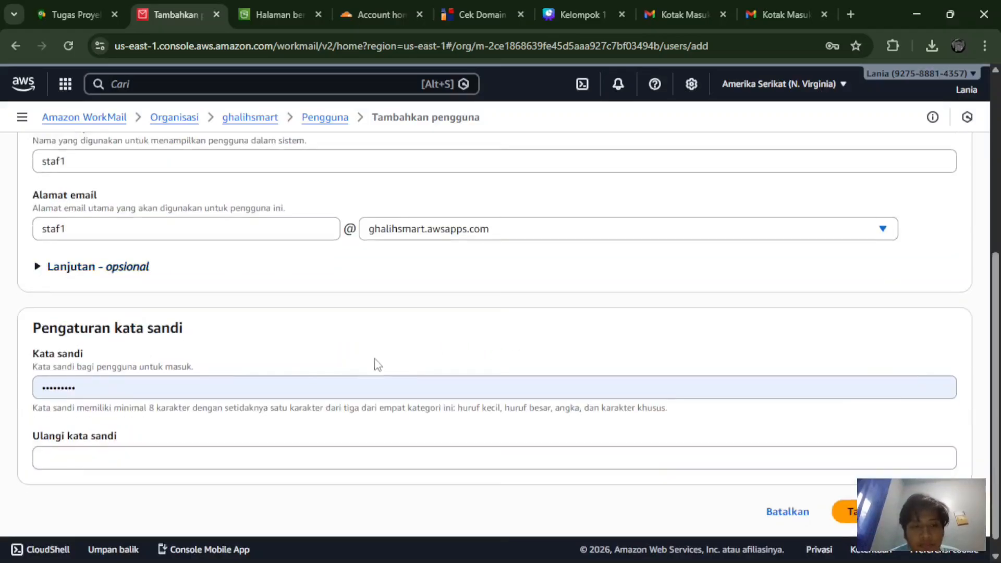
left_click(309, 391)
key("BackSpace")
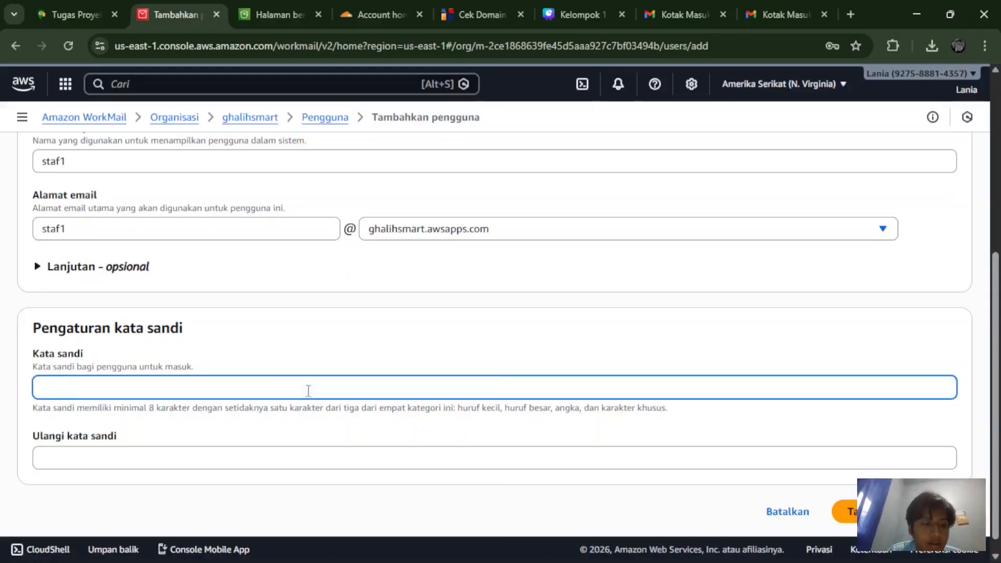
type("••")
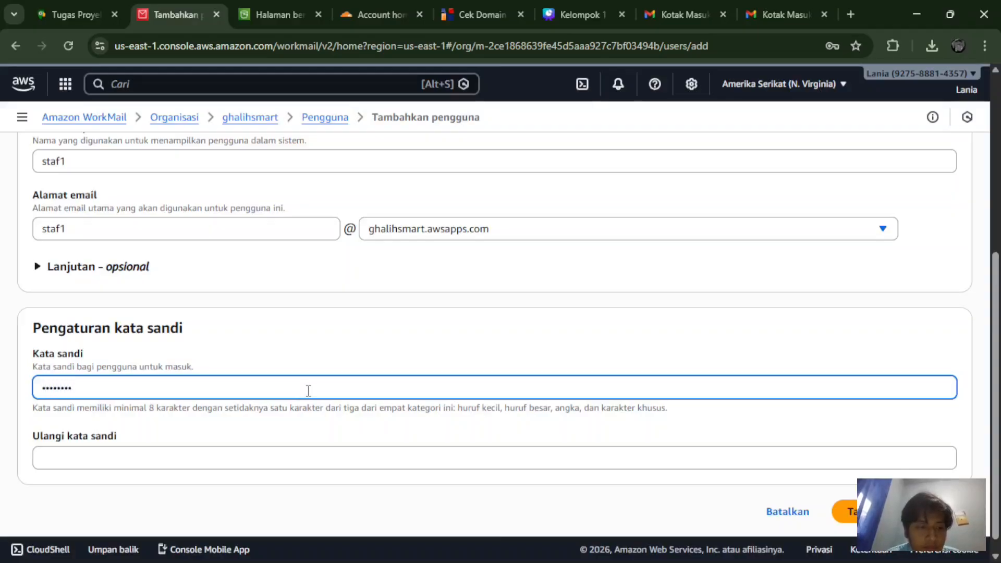
left_click(262, 452)
type("••")
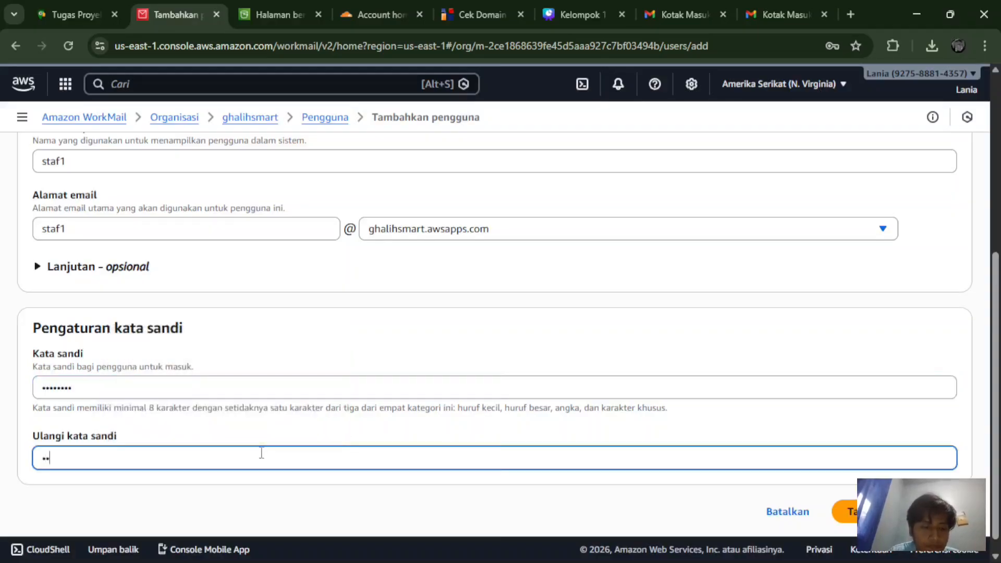
type("•••")
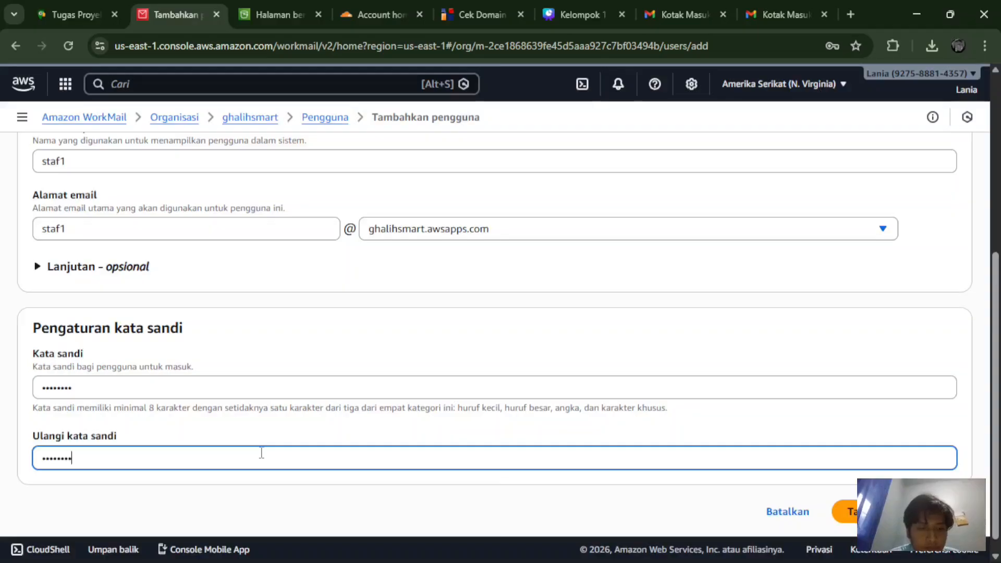
Step: Create user staf1 so two users are listed, then view the empty Groups page
left_click(845, 511)
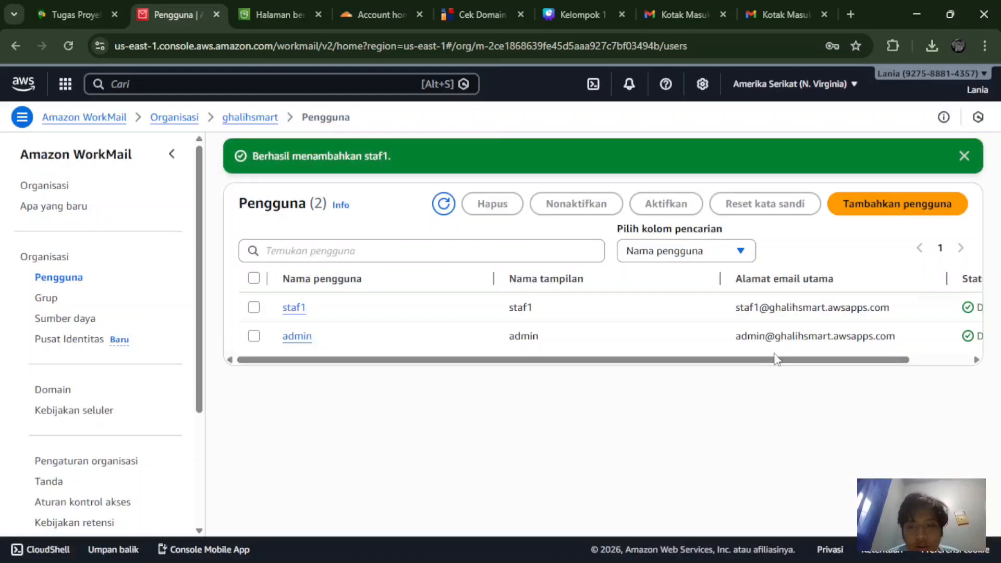
left_click_drag(780, 359, 664, 384)
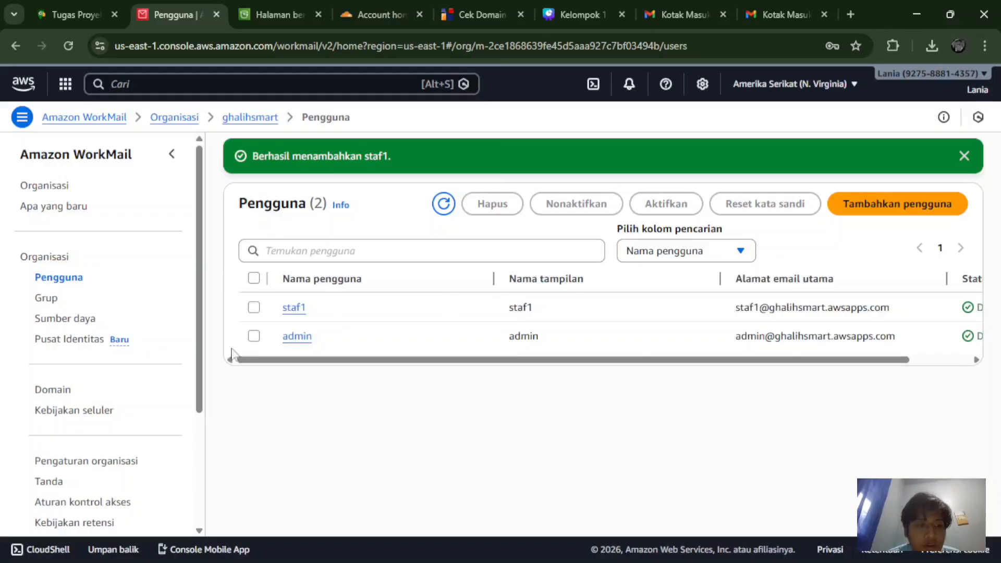
scroll(88, 334, "down", 3)
scroll(91, 336, "up", 3)
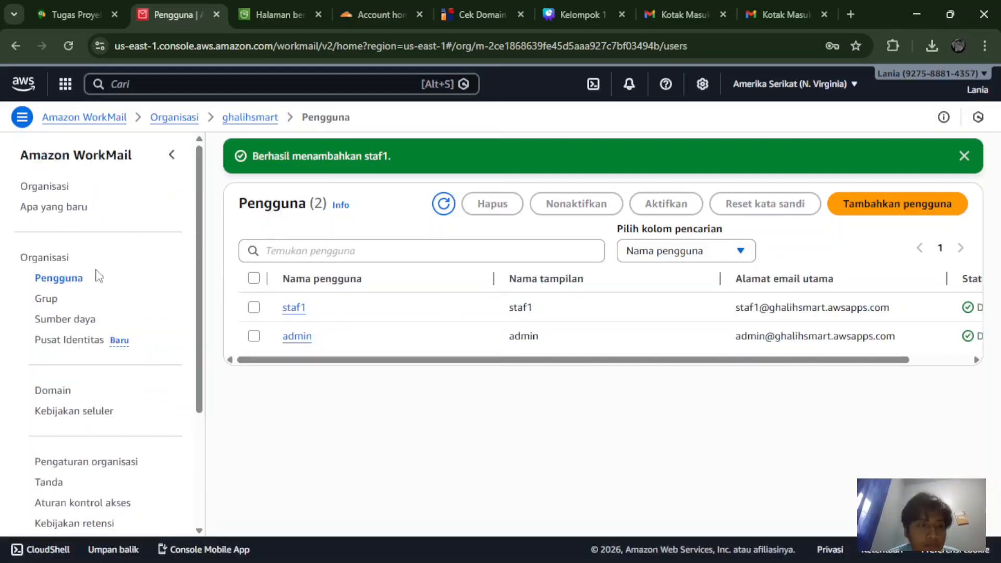
left_click(41, 300)
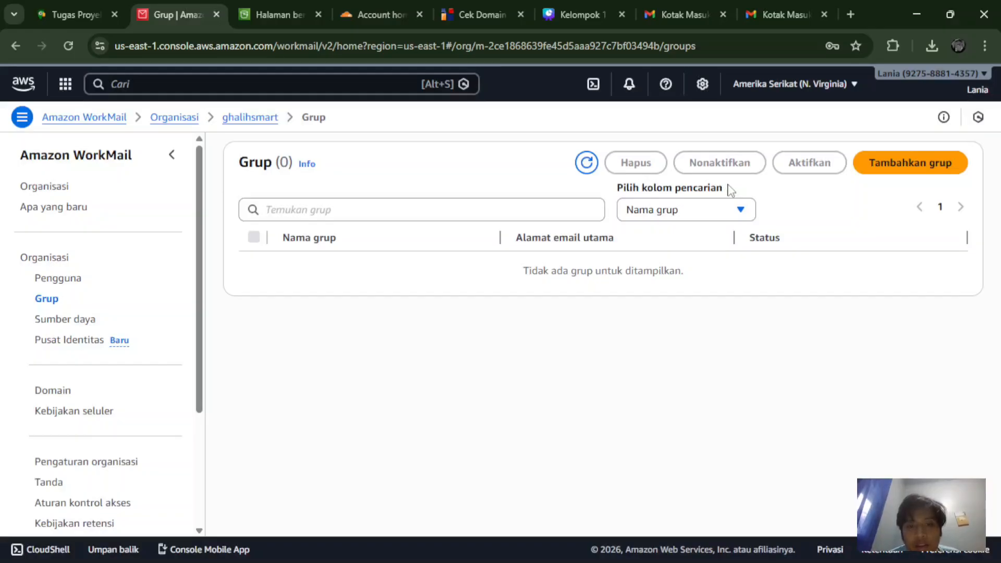
left_click(901, 166)
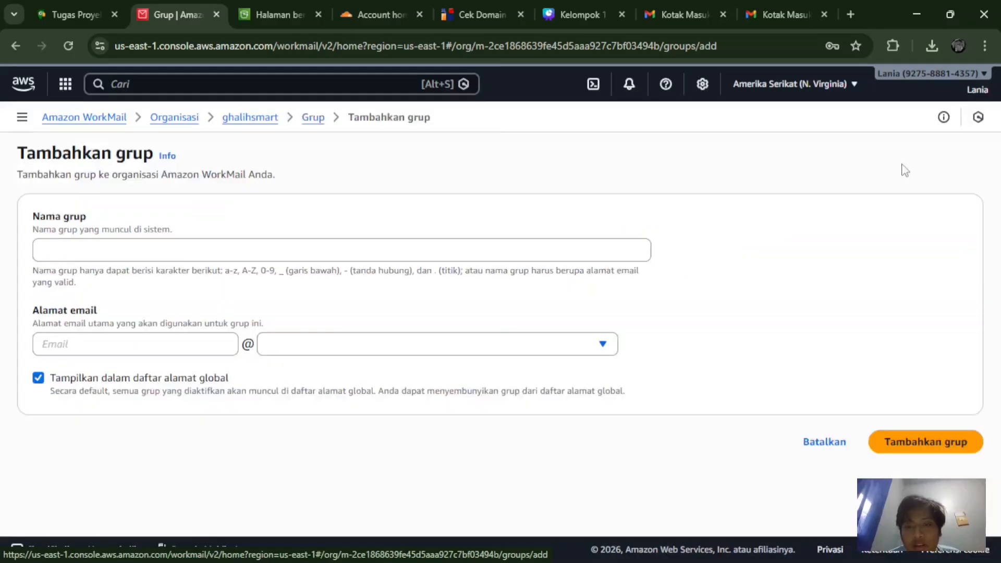
left_click(388, 249)
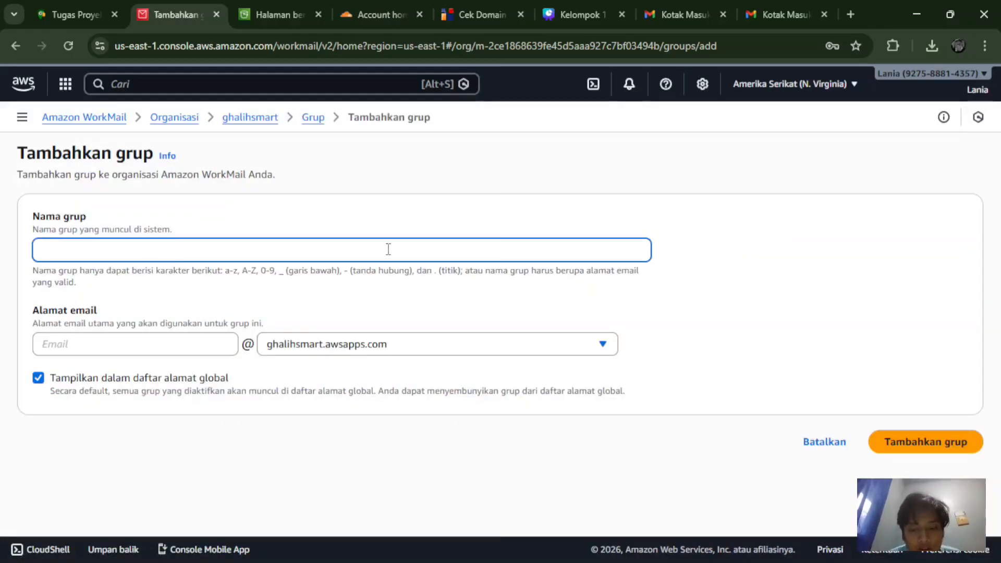
type("marketing")
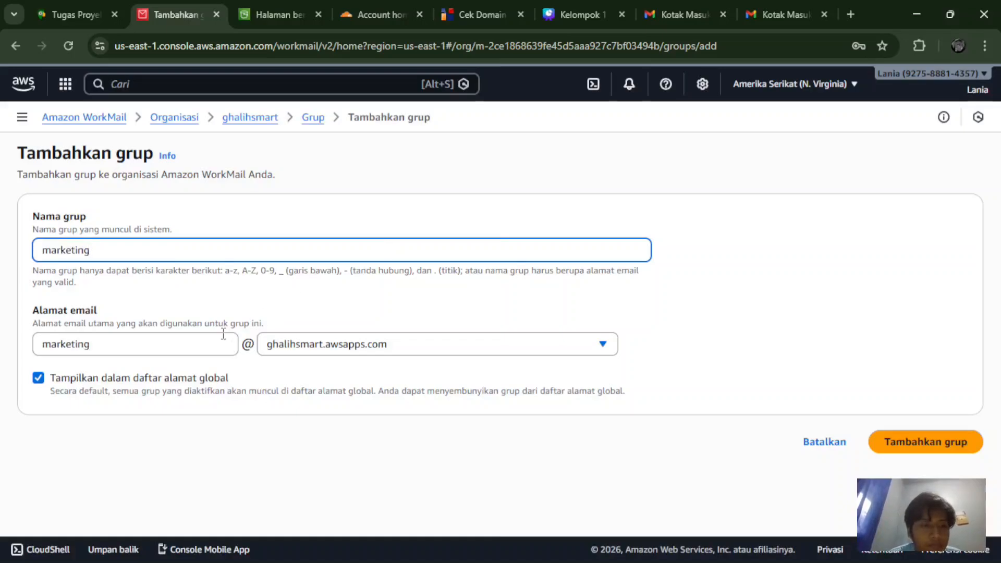
left_click(893, 440)
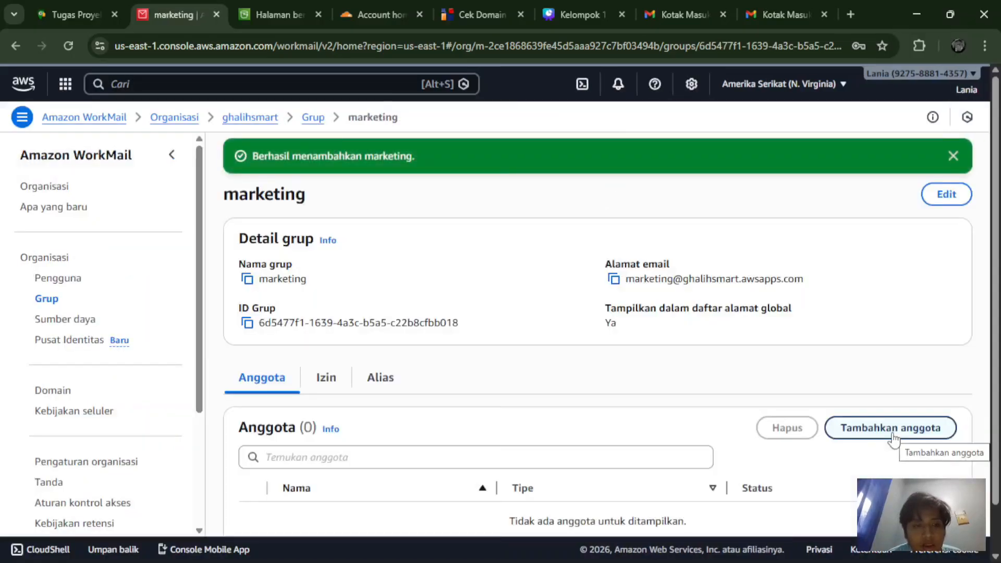
scroll(894, 440, "down", 1)
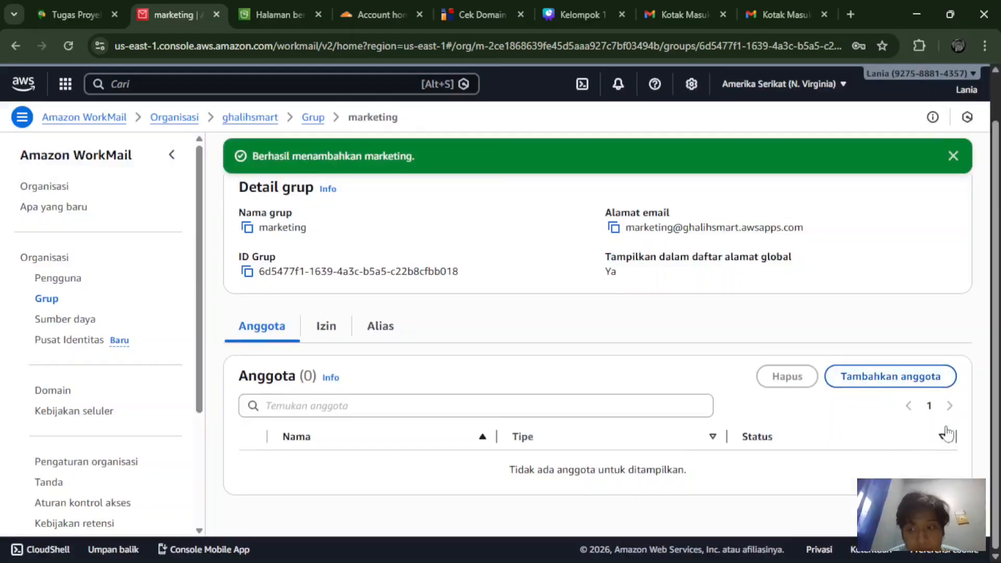
Step: Add staf1 as a member of the marketing group
left_click(849, 387)
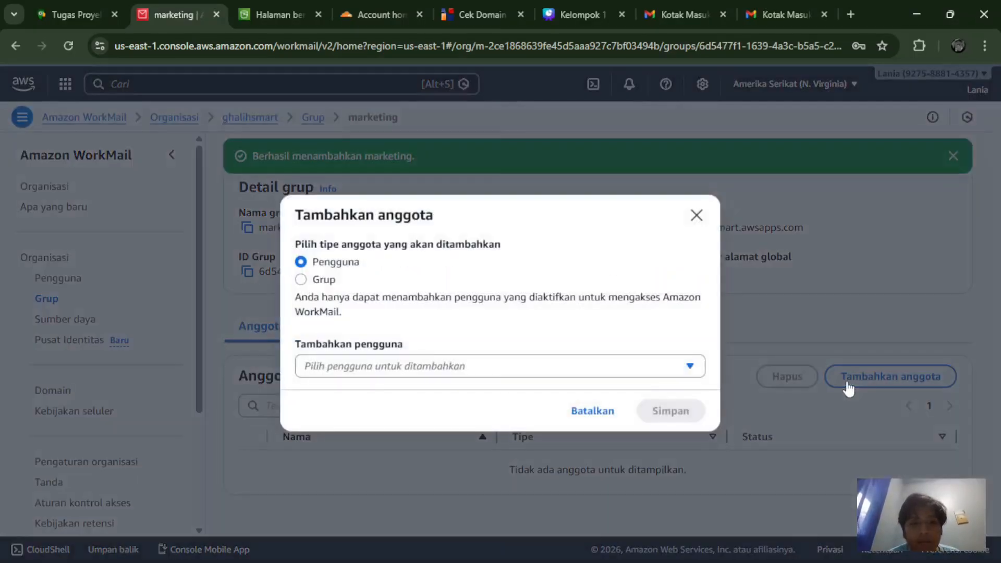
left_click(599, 373)
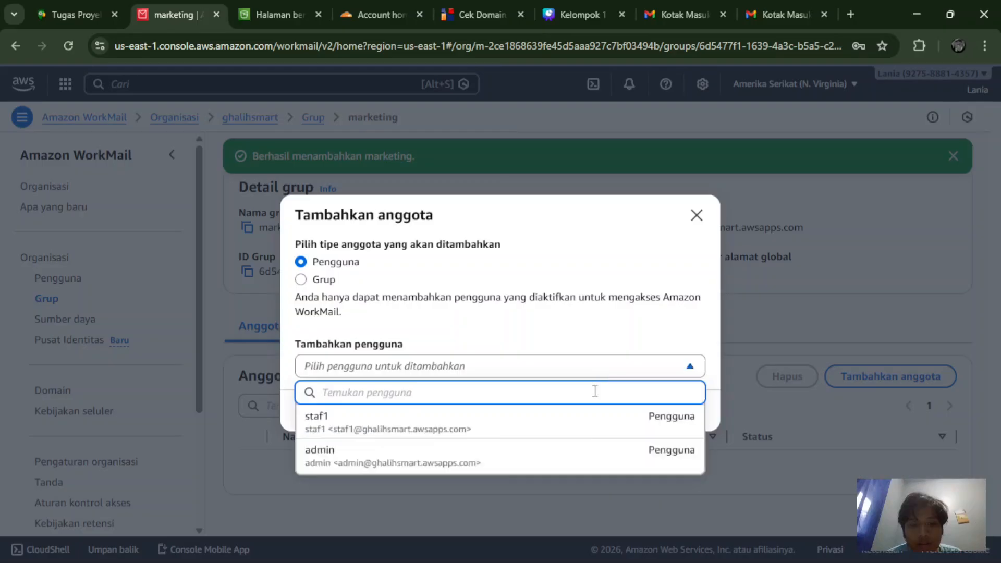
left_click(572, 425)
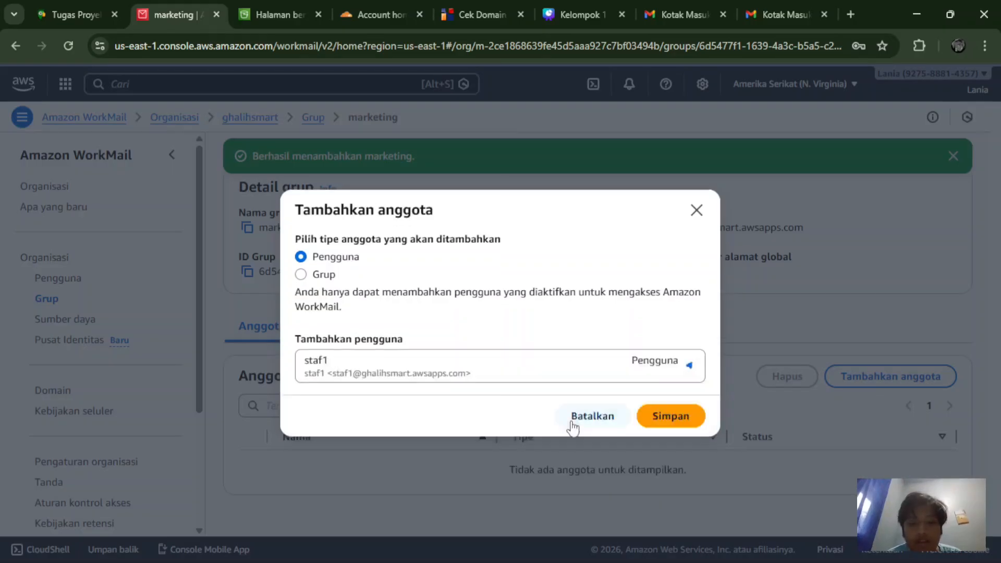
left_click(651, 417)
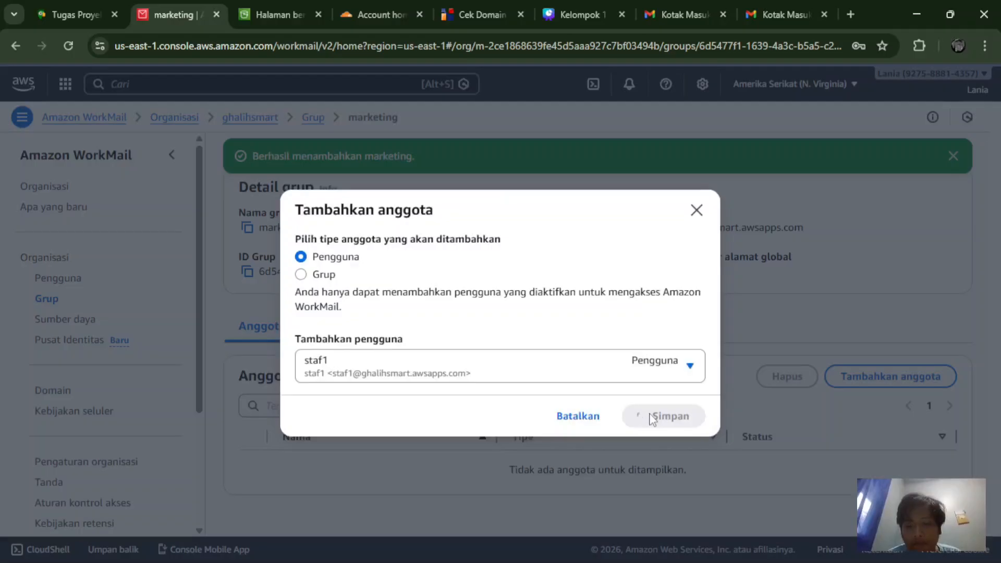
scroll(652, 419, "down", 1)
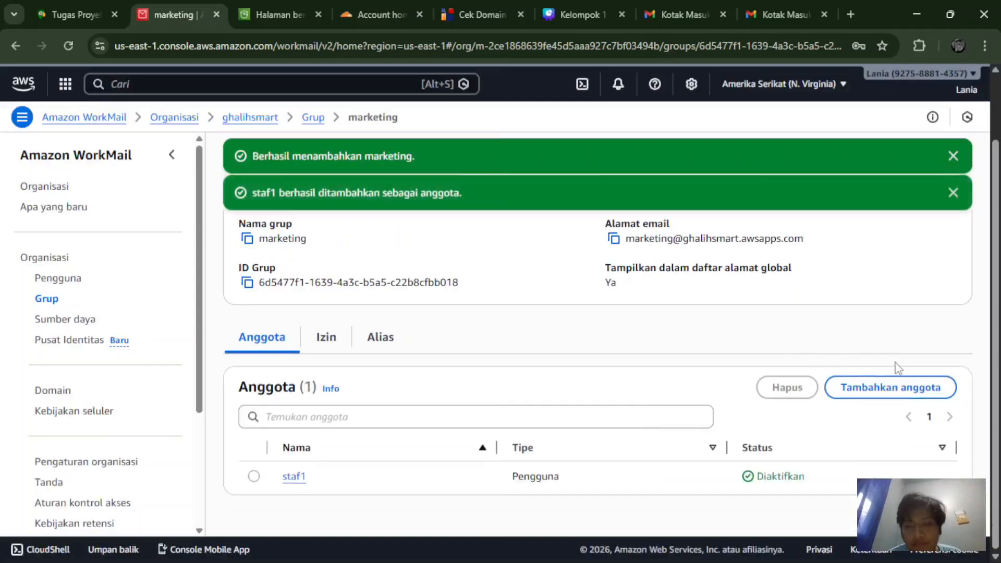
Step: Add admin as a second marketing member and dismiss the success notice
left_click(878, 393)
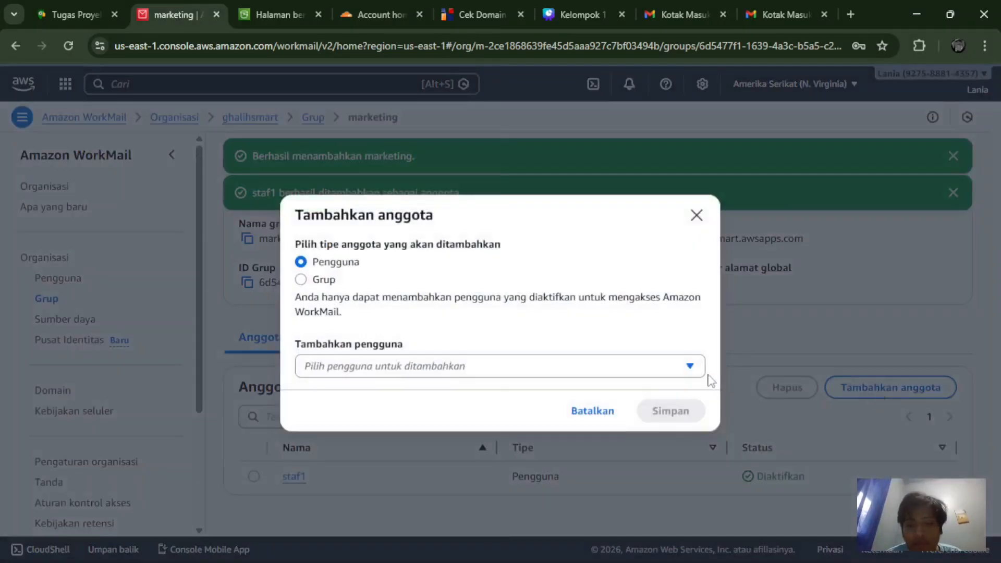
left_click(698, 369)
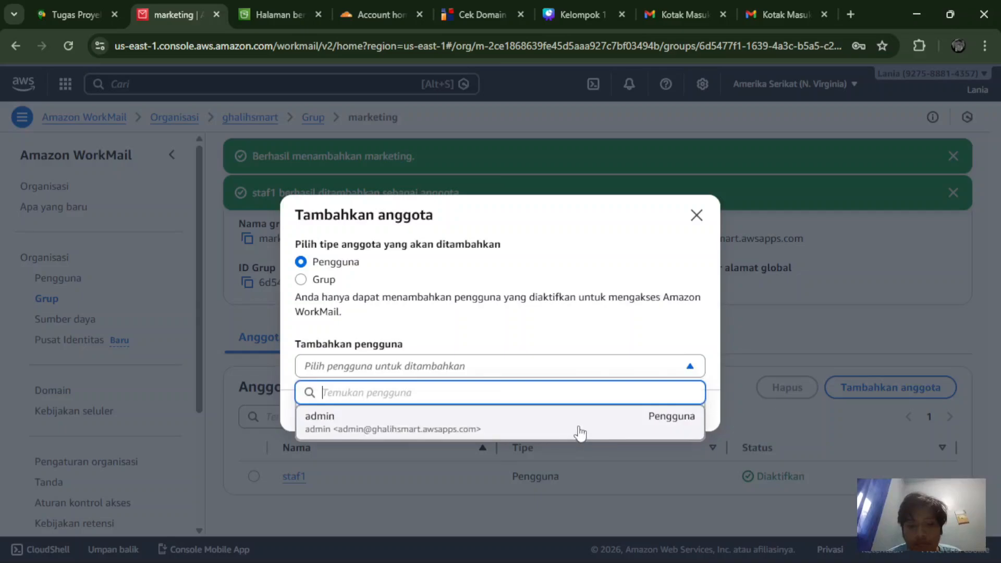
left_click(579, 432)
left_click(652, 425)
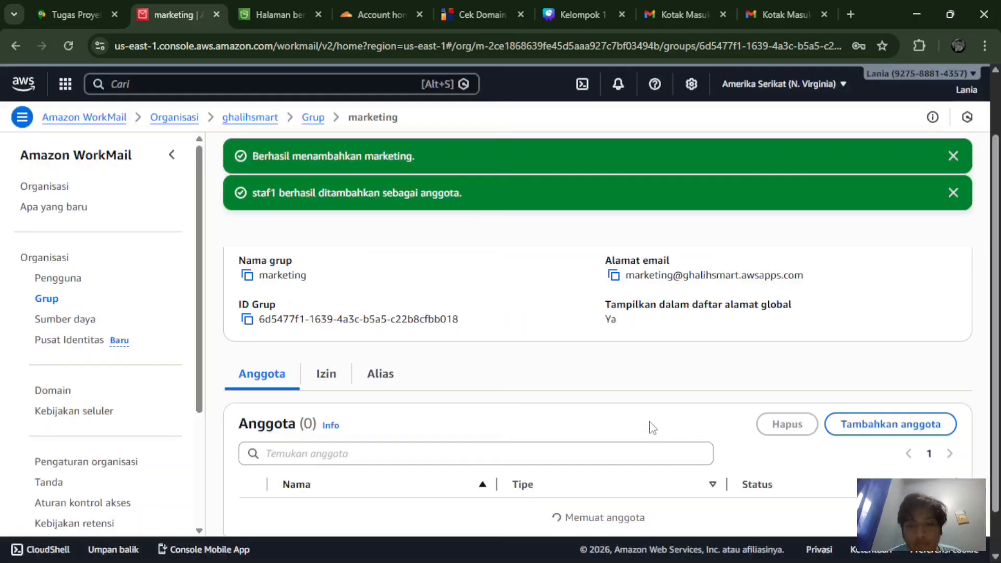
scroll(651, 426, "down", 1)
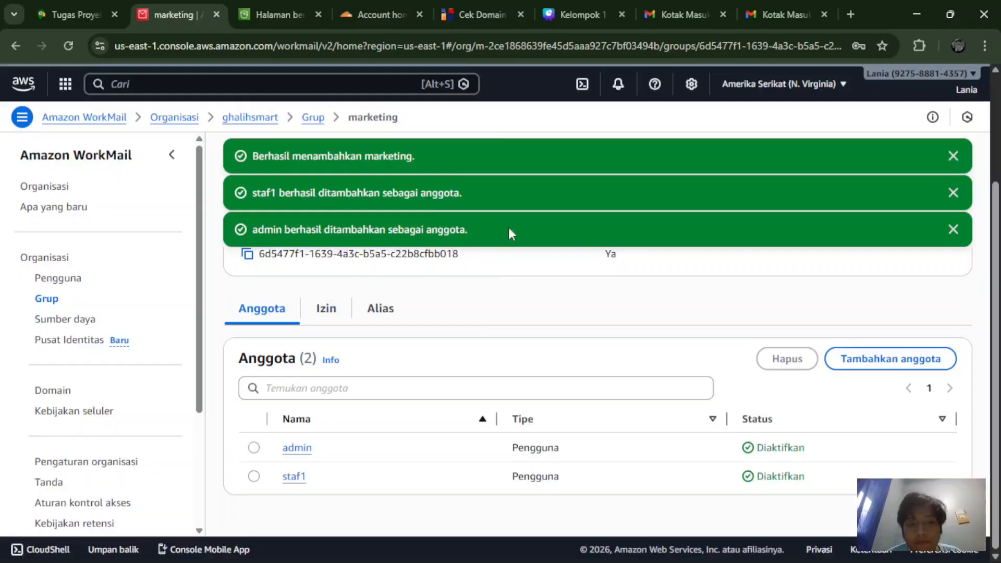
left_click(952, 157)
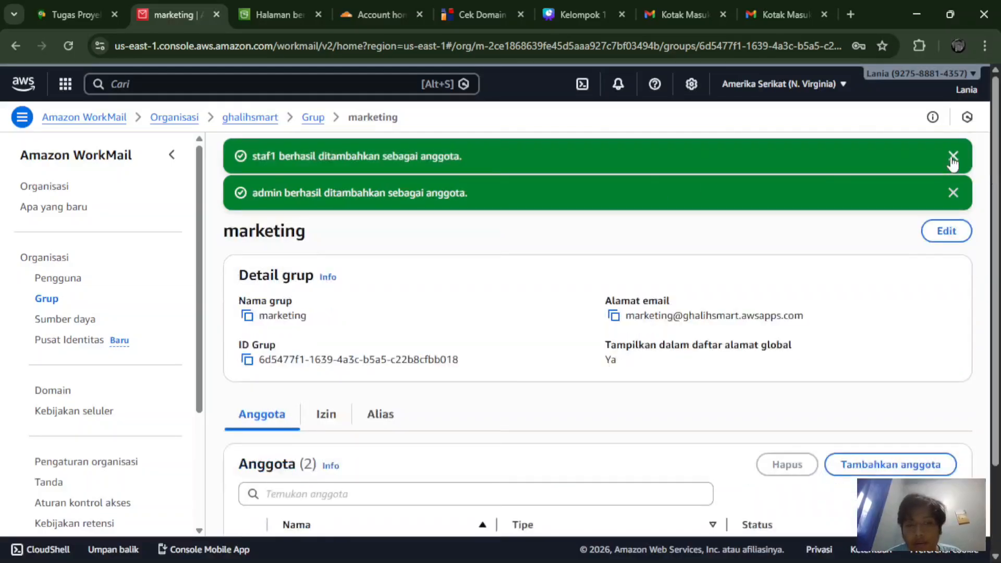
scroll(613, 276, "down", 1)
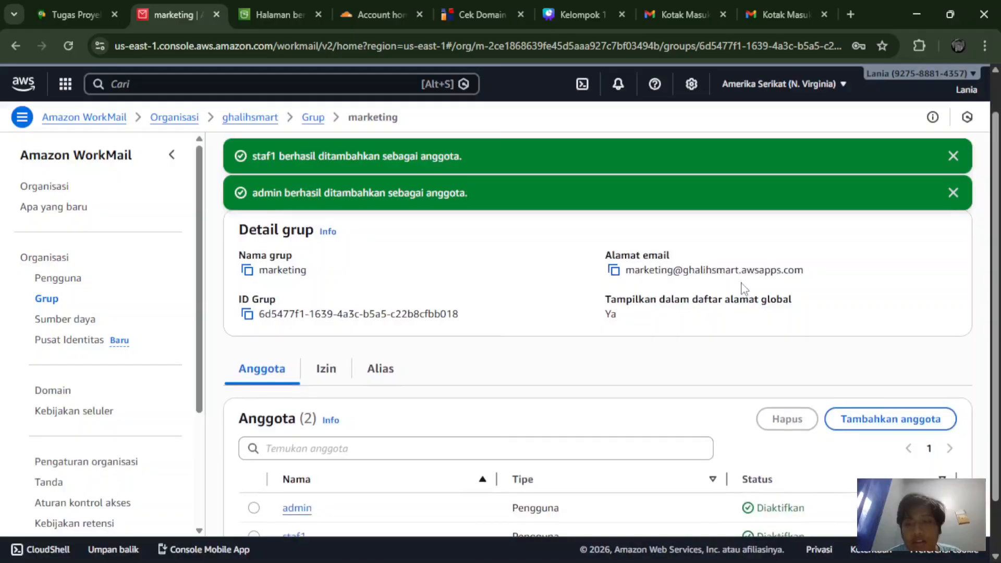
scroll(742, 287, "down", 1)
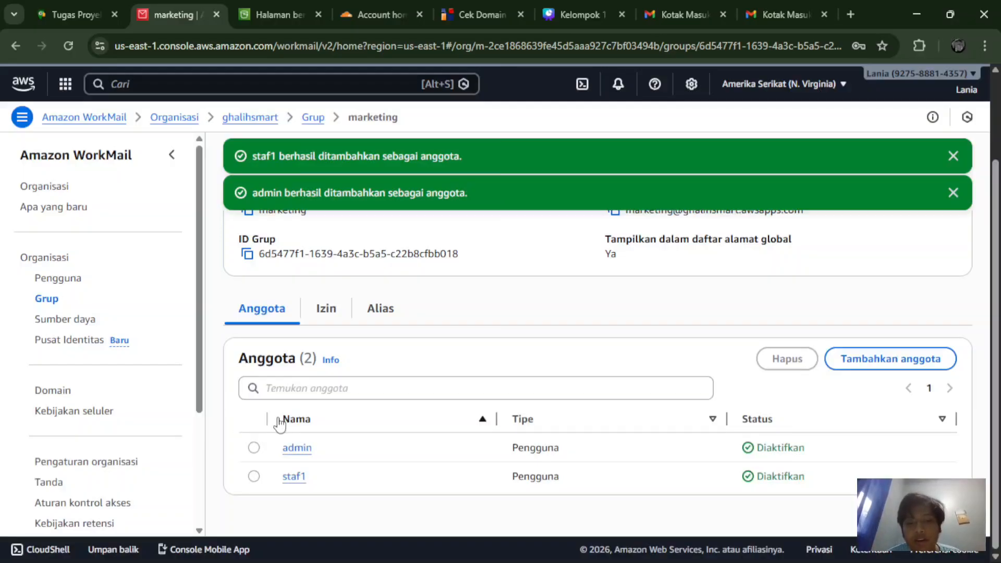
Step: From the users list, start a new user with user name and first name staf2
left_click(55, 285)
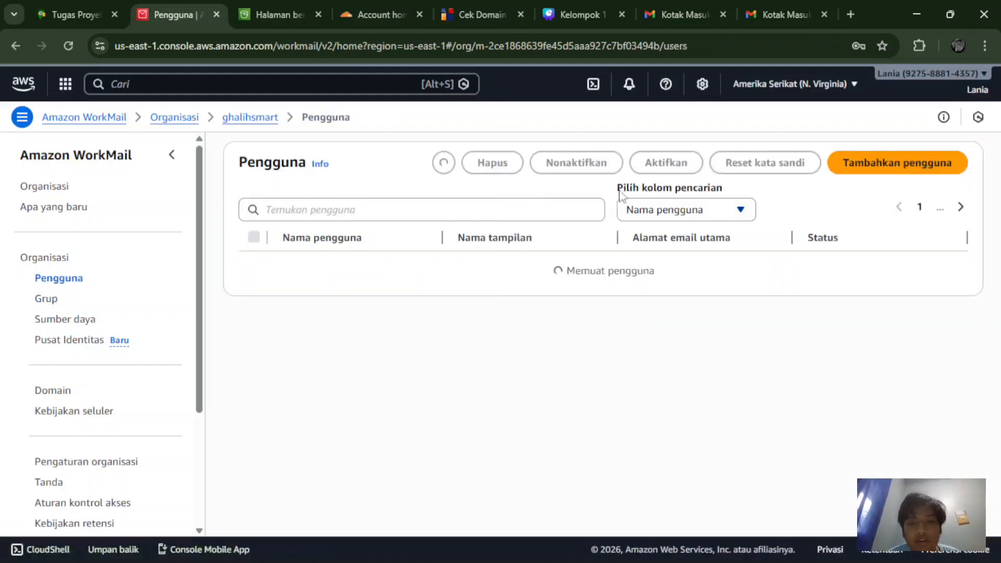
left_click(865, 166)
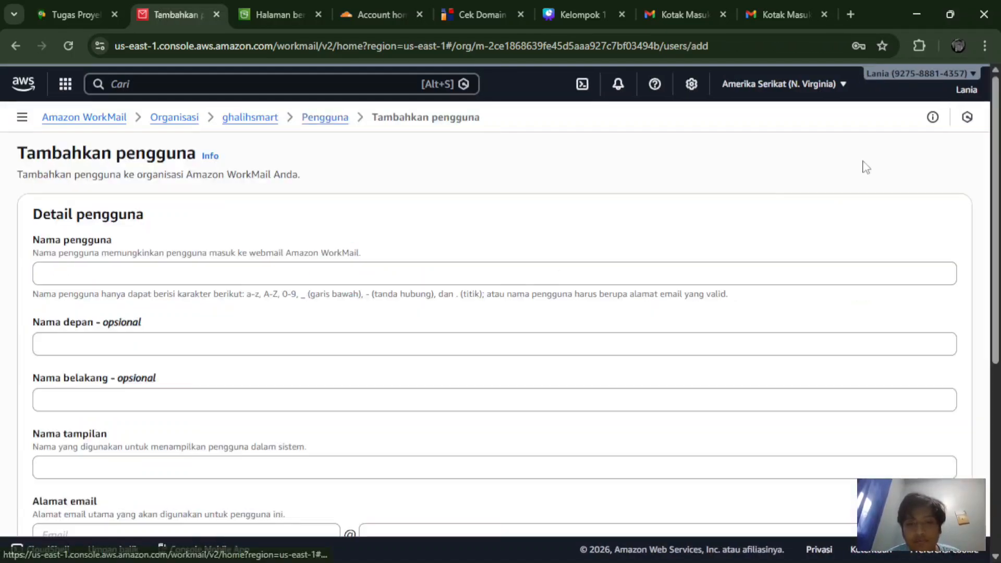
left_click(404, 270)
type("st")
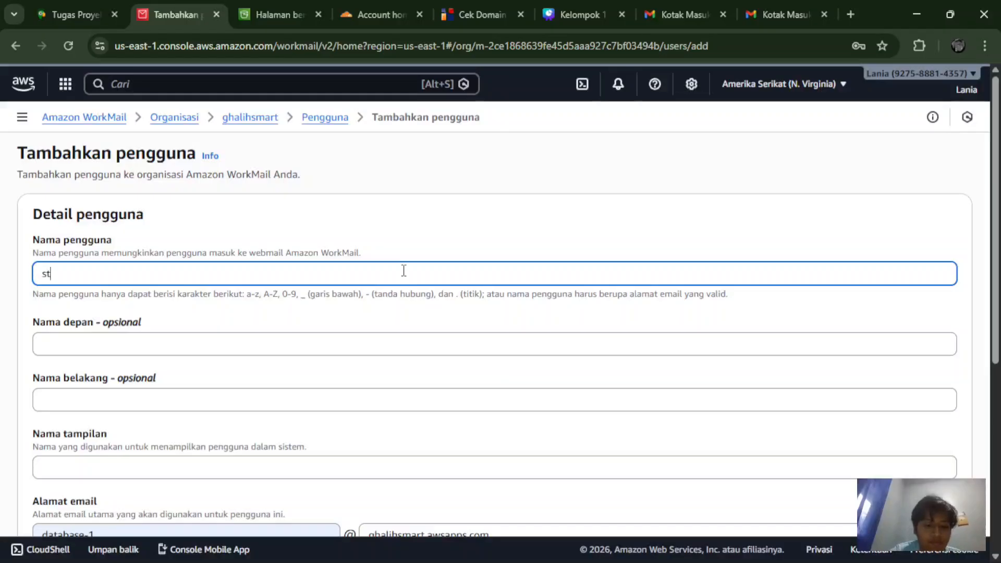
type("af2")
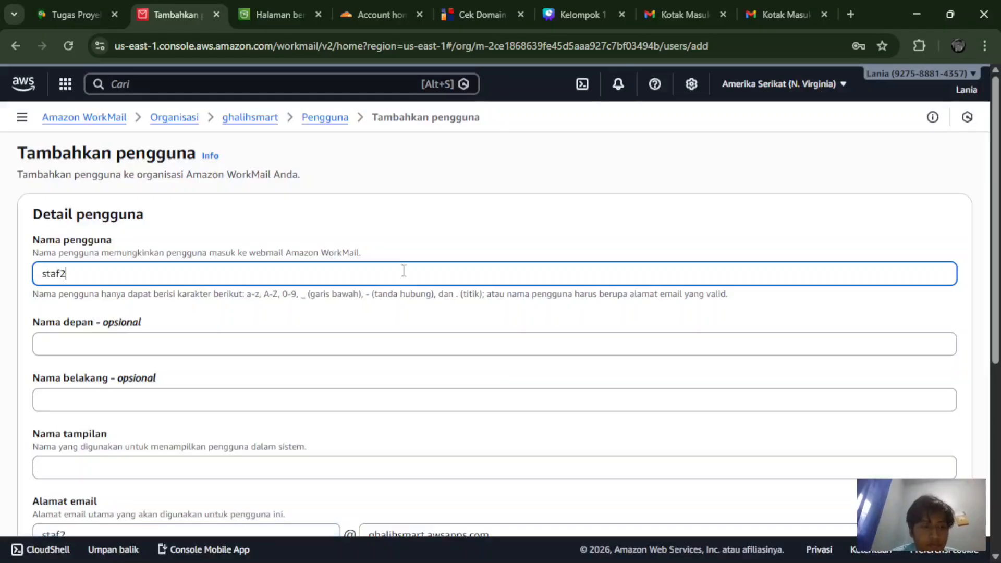
left_click(277, 469)
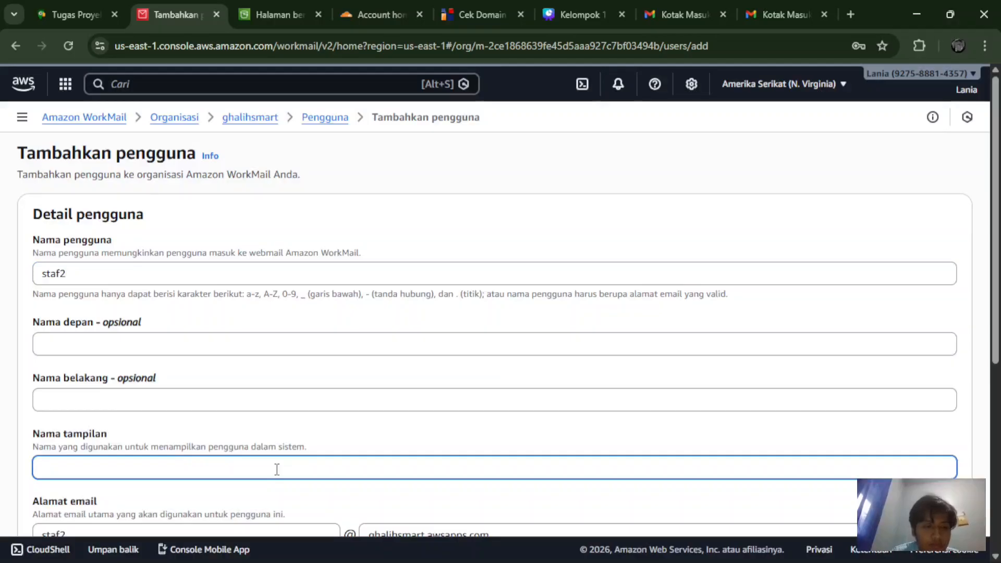
left_click(184, 340)
type("sta")
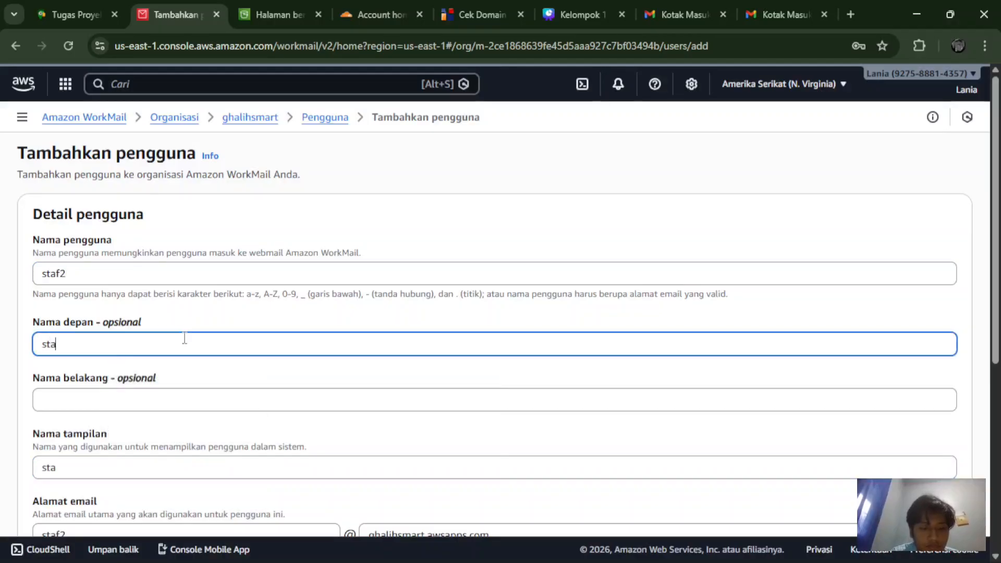
type("f2")
scroll(184, 339, "down", 5)
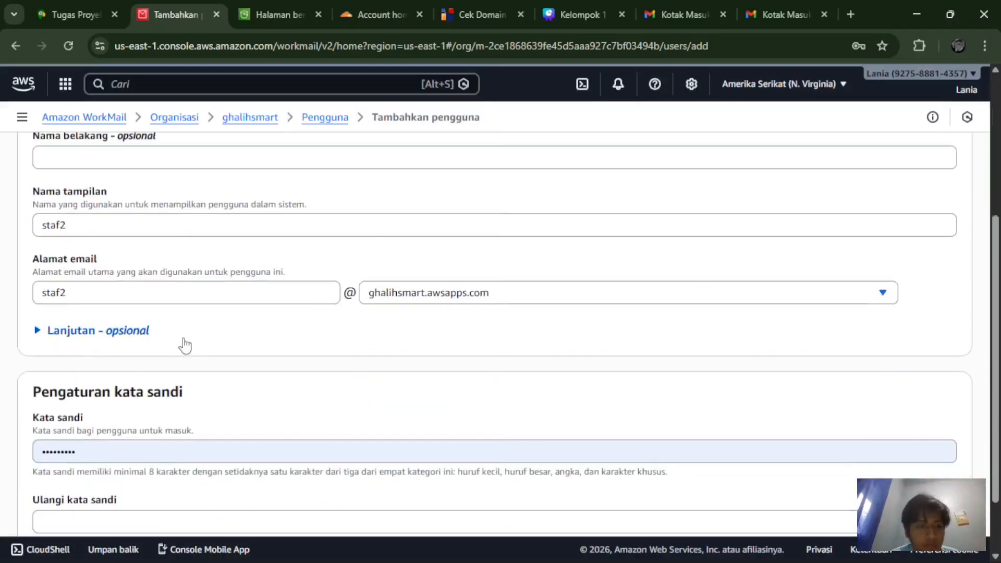
Step: Replace staf2's autofilled password, repeat it, and create the user
left_click(124, 449)
key("BackSpace")
key("BackSpace")
key("BackSpace")
key("BackSpace")
key("BackSpace")
key("BackSpace")
key("BackSpace")
key("BackSpace")
key("BackSpace")
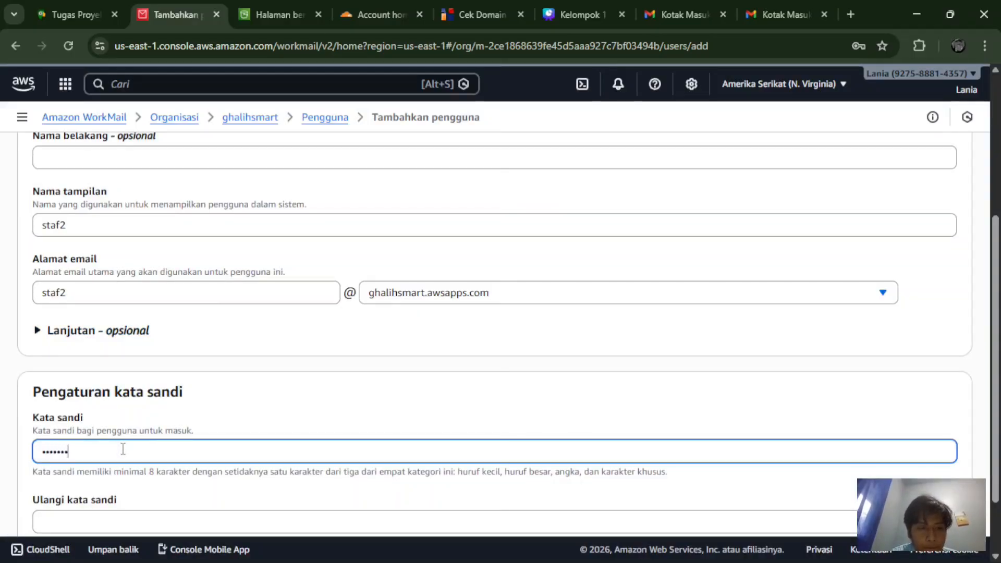
key("BackSpace")
key("BackSpace")
key("BackSpace")
key("BackSpace")
key("BackSpace")
key("BackSpace")
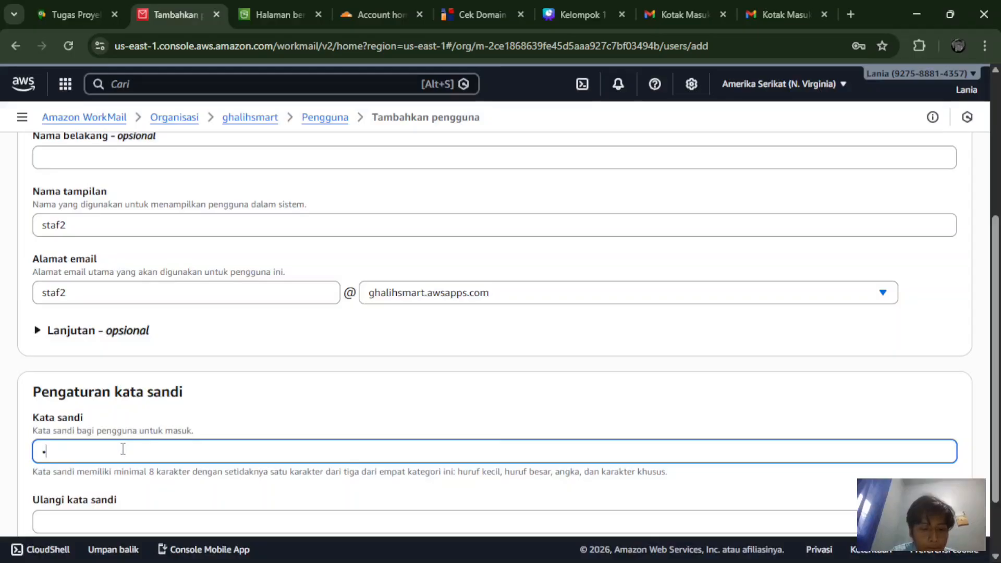
type("•••••••")
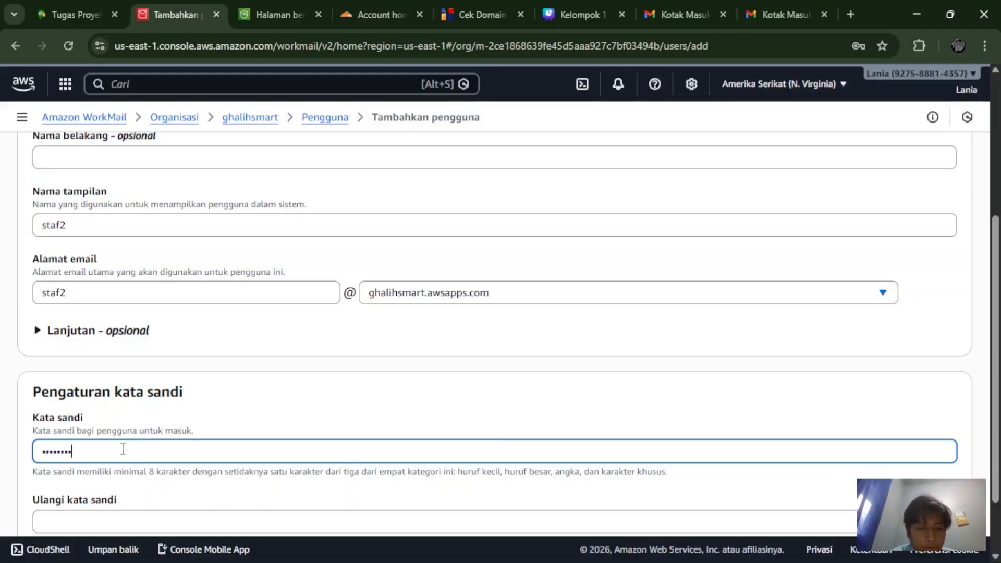
type("•")
scroll(123, 449, "down", 2)
left_click(121, 448)
type("•")
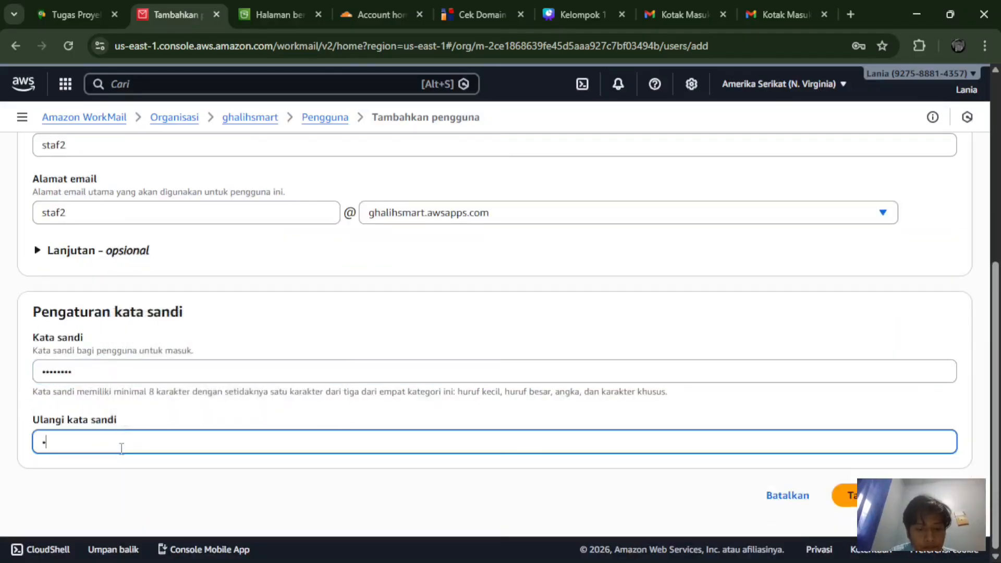
type("••")
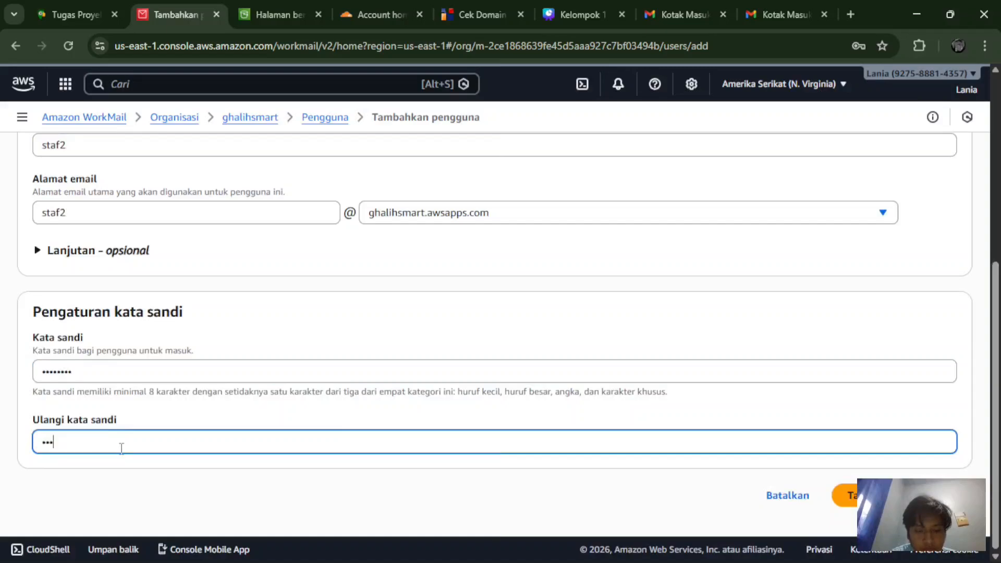
type("••")
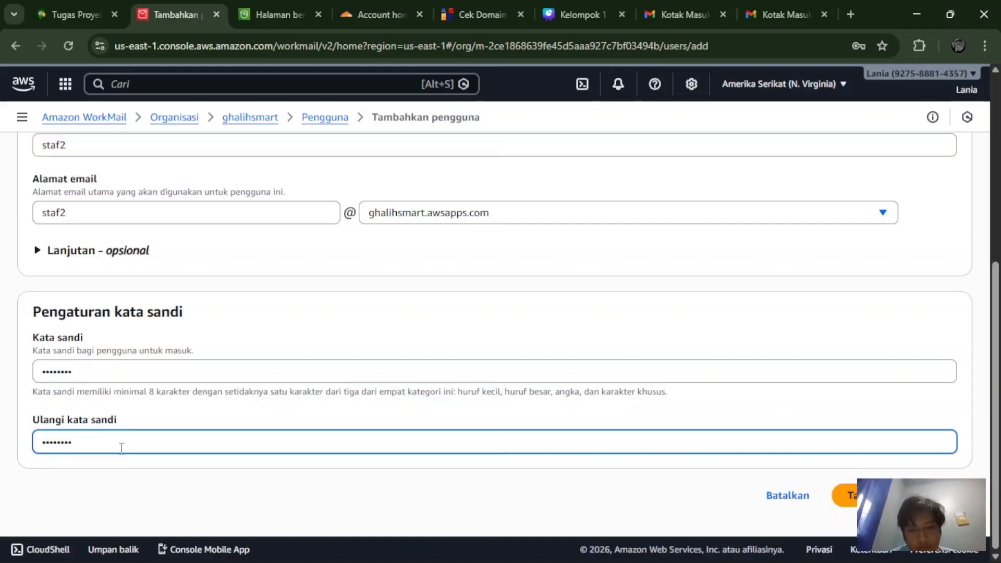
left_click(844, 496)
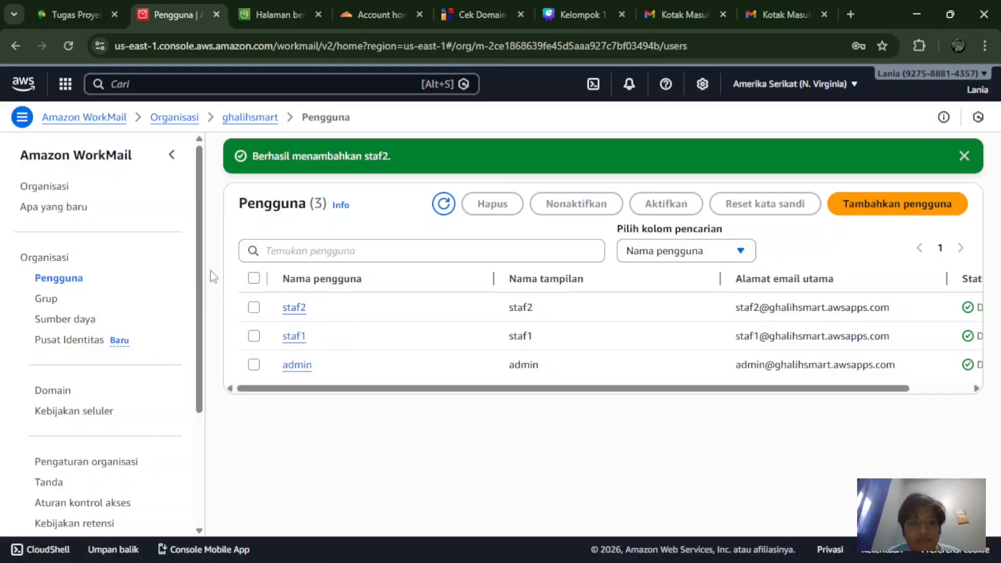
Step: Open the empty Resources list and begin adding a new resource
left_click(62, 326)
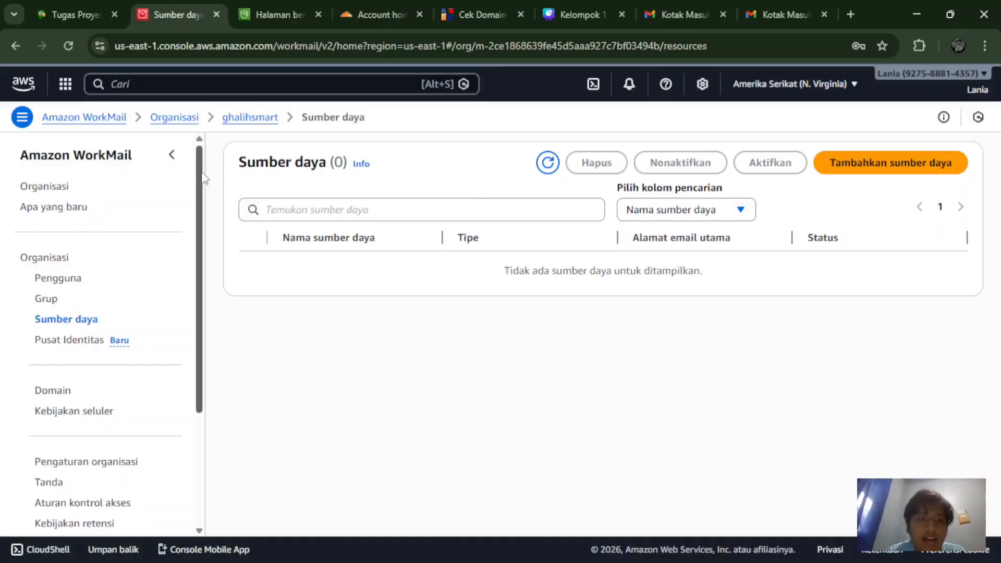
left_click_drag(201, 174, 198, 110)
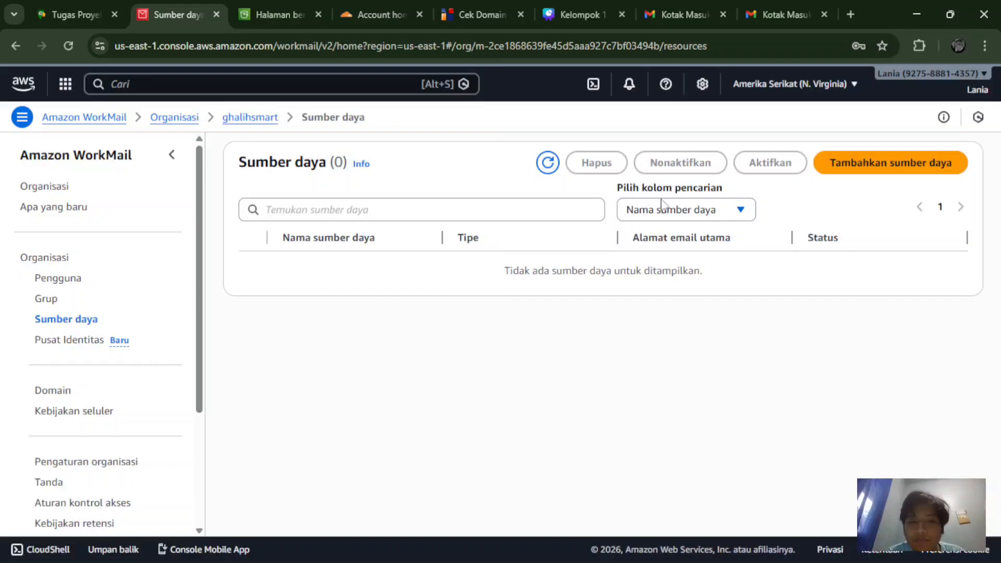
left_click(822, 178)
Step: Create room resource RuangRapat with description Ruang Rapat
left_click(419, 258)
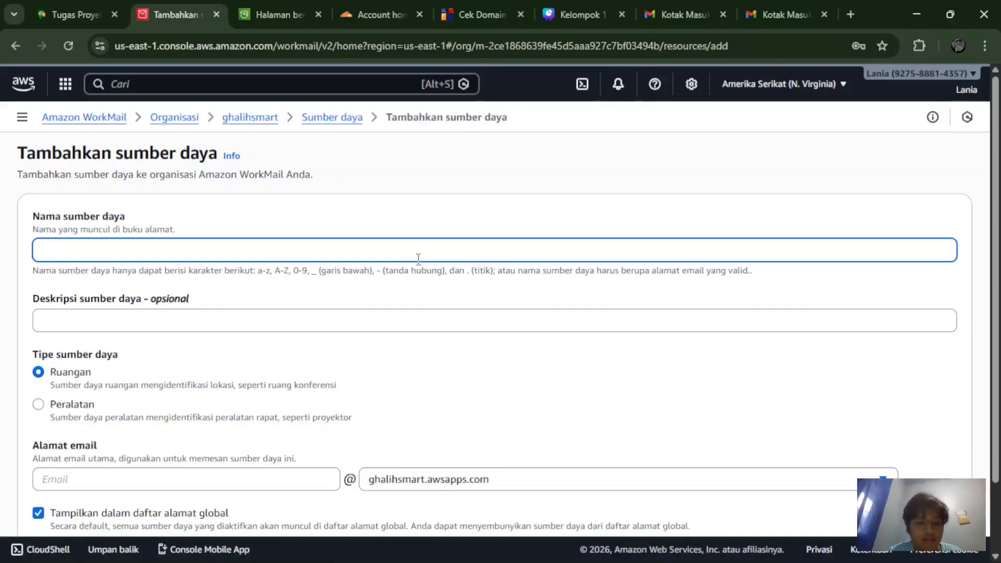
type("Ruang")
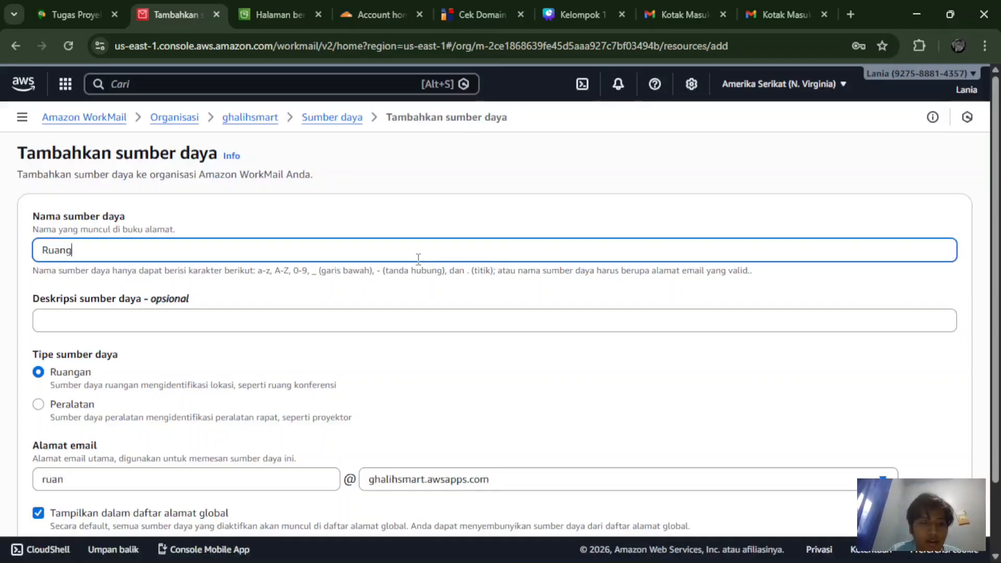
type("Rapat")
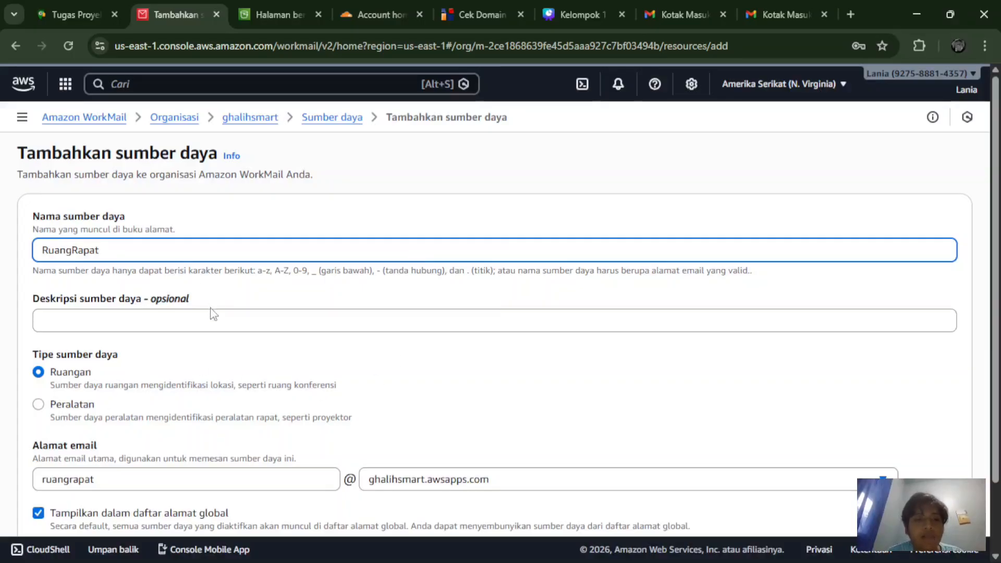
scroll(213, 313, "down", 2)
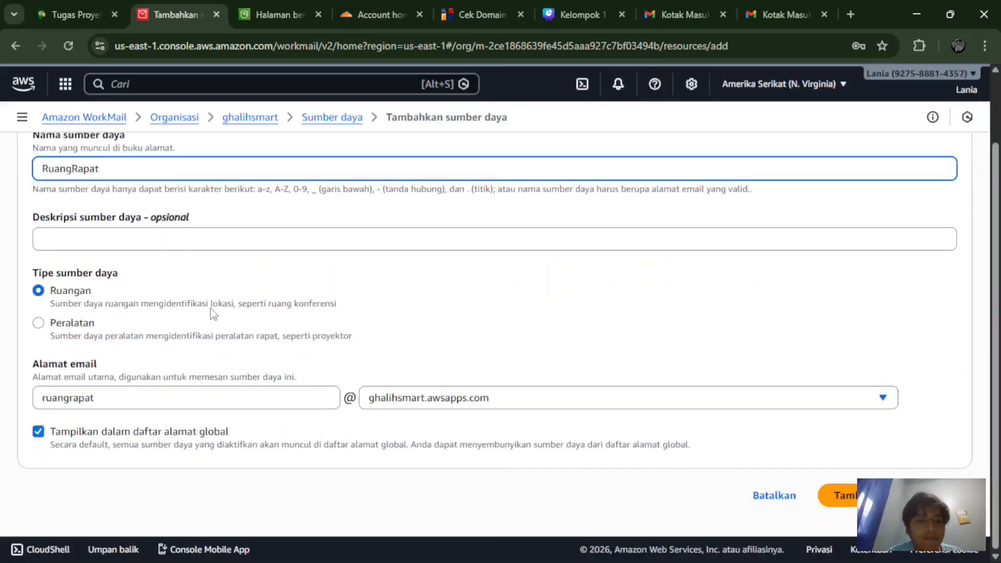
left_click(142, 243)
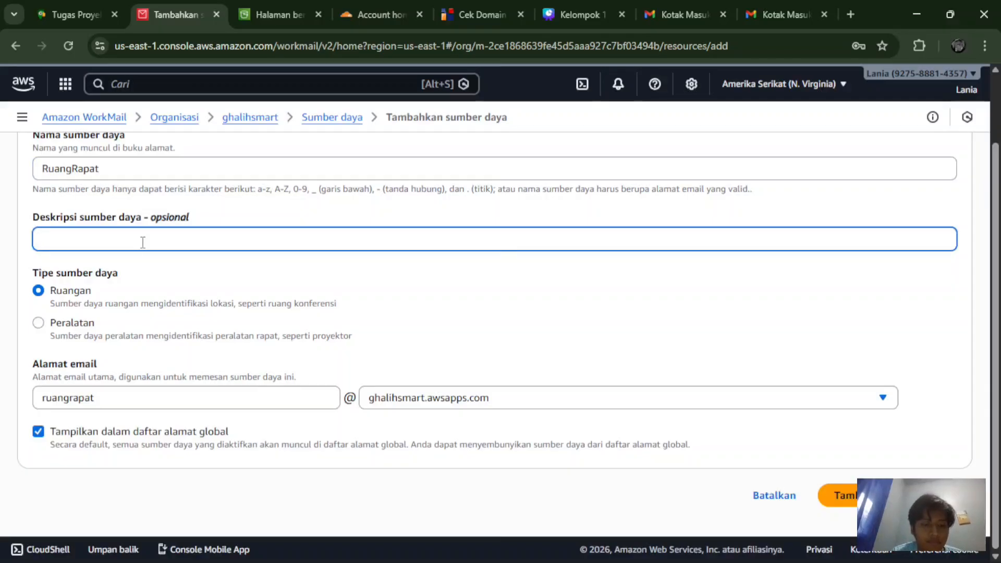
type("Ruang ")
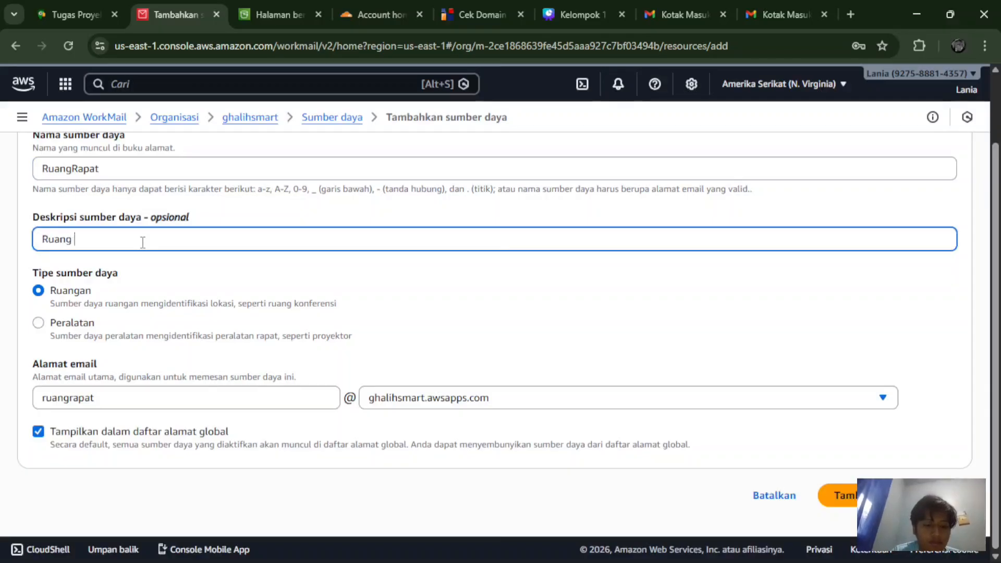
type("Rapat")
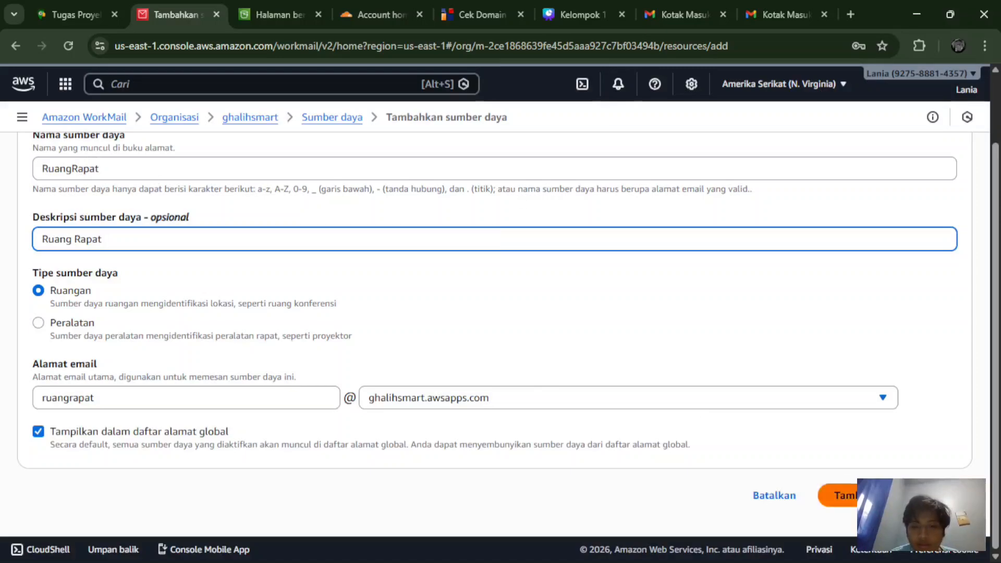
left_click(840, 495)
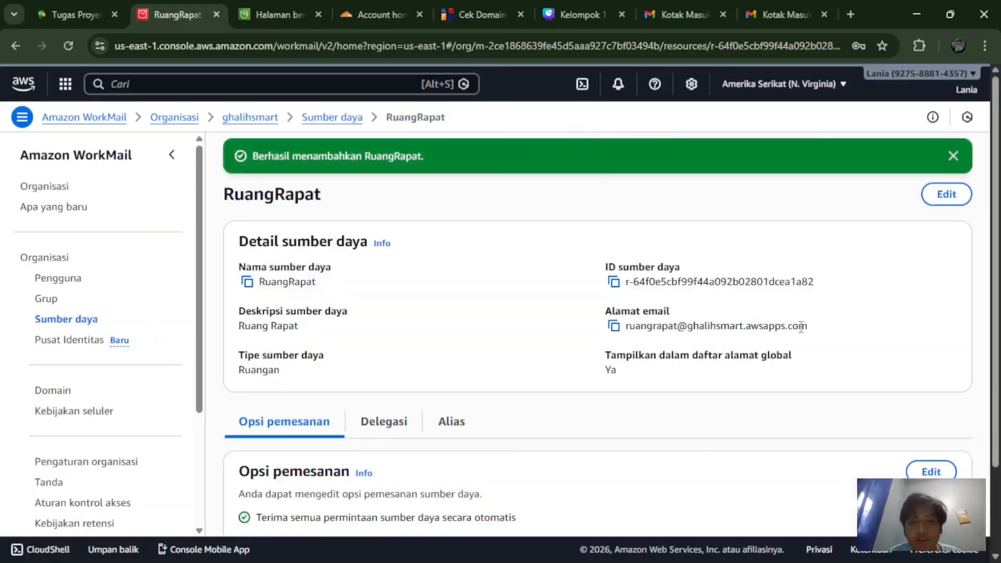
Step: Check RuangRapat's delegates without adding one, then view its alias list in reverse order
scroll(708, 317, "down", 2)
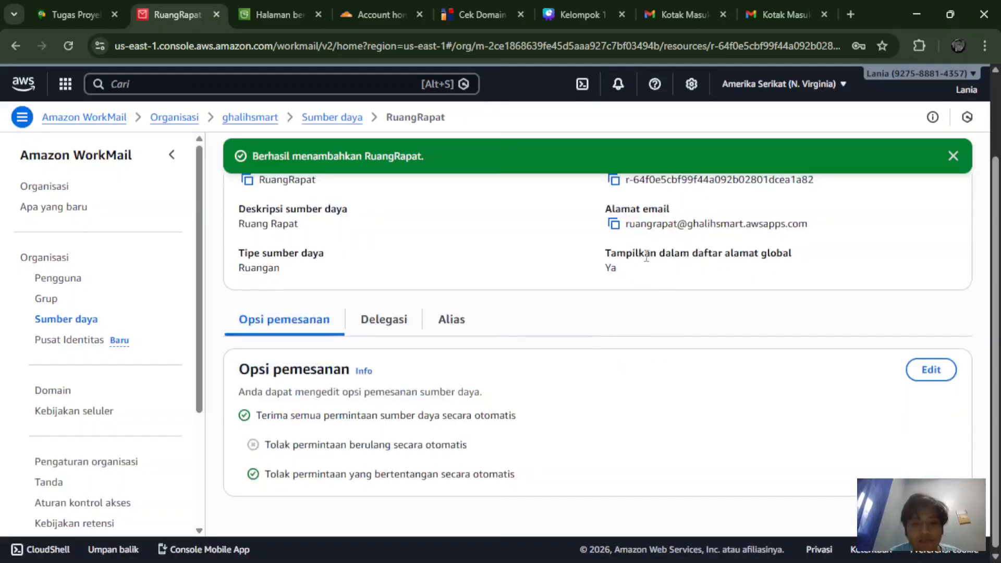
scroll(647, 255, "up", 2)
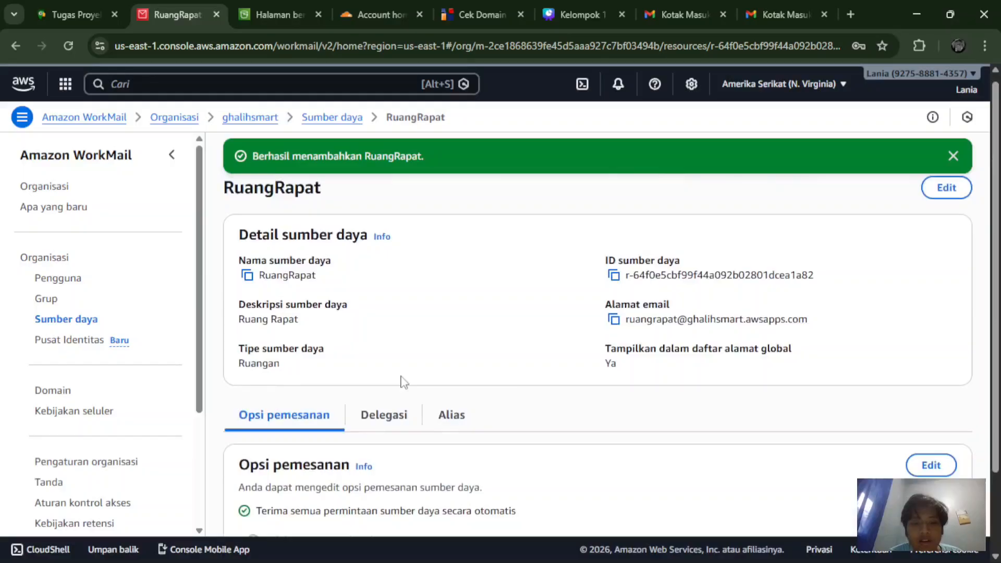
scroll(403, 382, "down", 2)
left_click(368, 343)
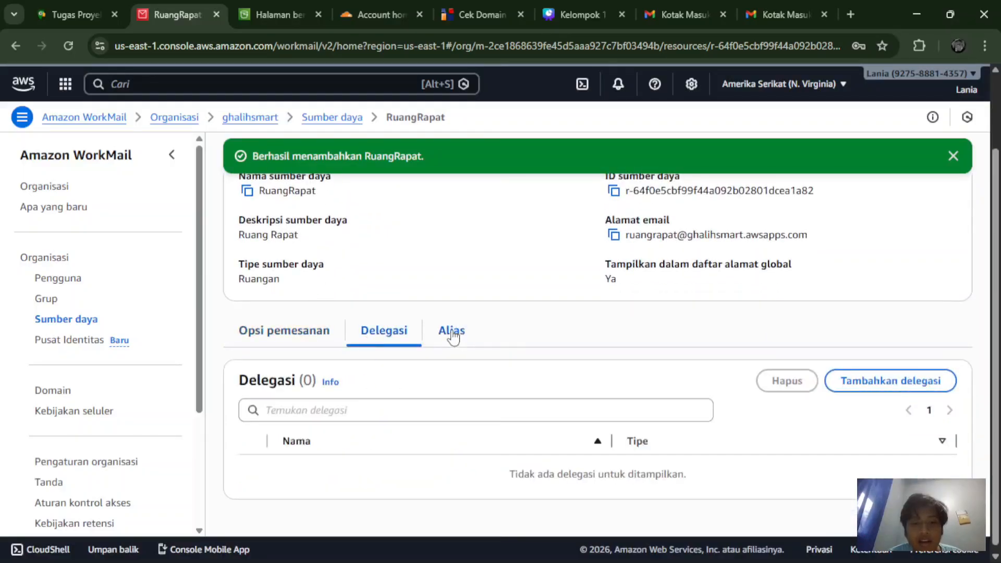
left_click(895, 381)
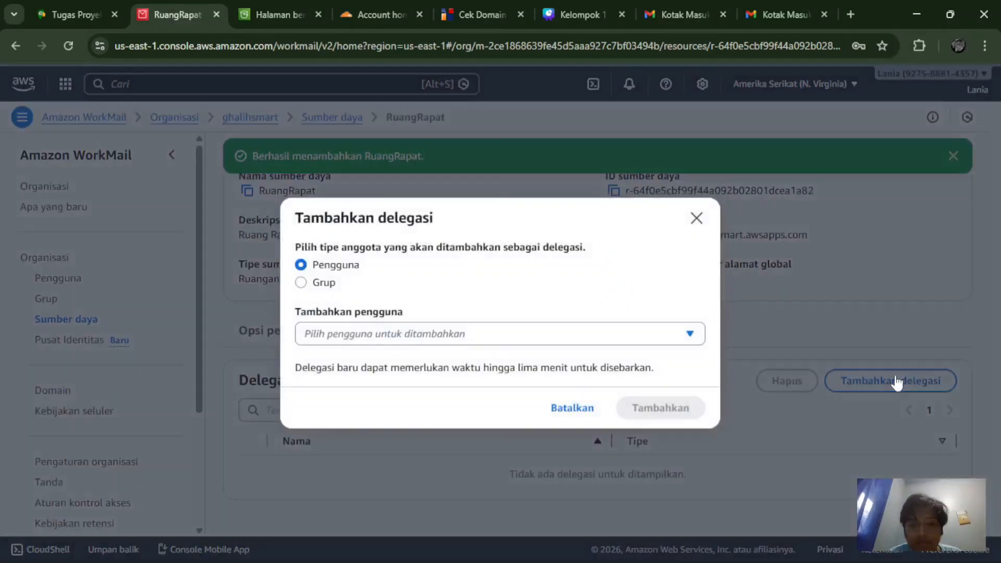
left_click(697, 219)
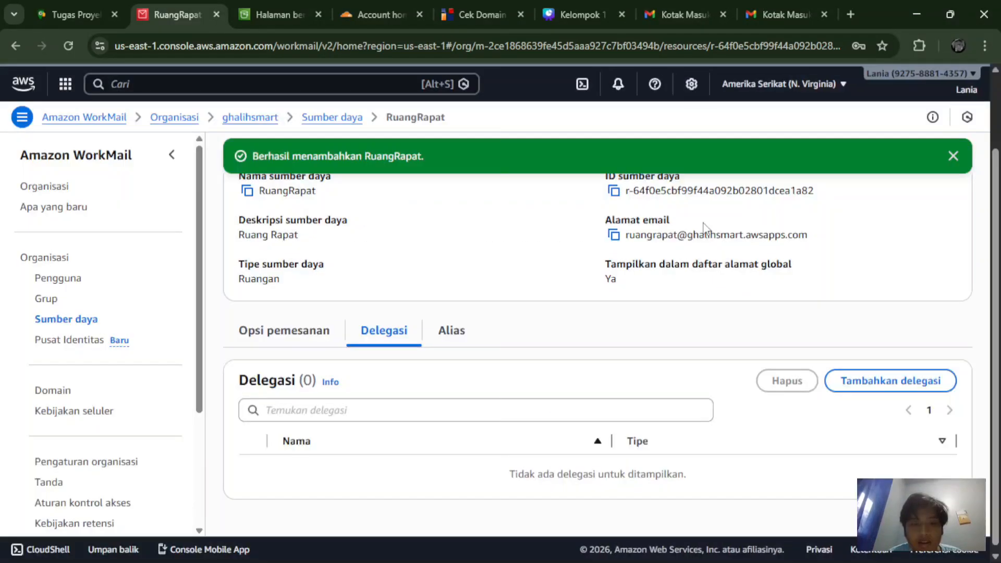
left_click(433, 333)
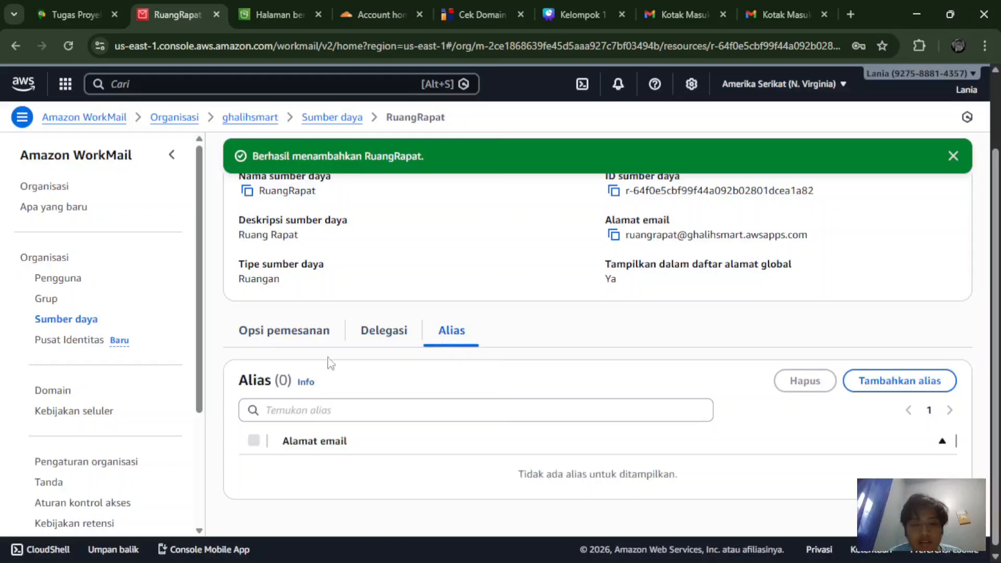
left_click(288, 441)
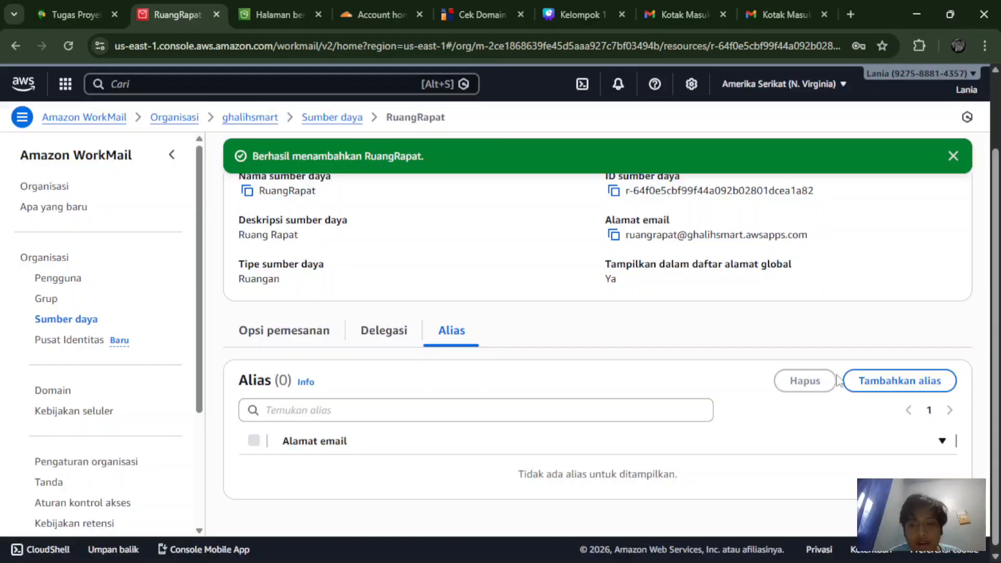
Step: Add an alias on ghalihsmart.awsapps.com to the RuangRapat room and save it
left_click(859, 382)
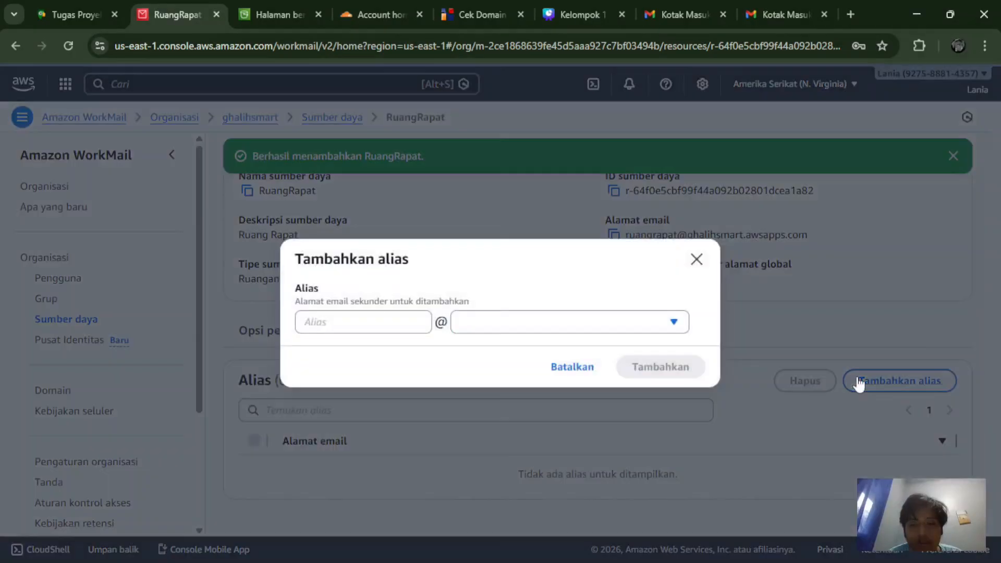
left_click(351, 324)
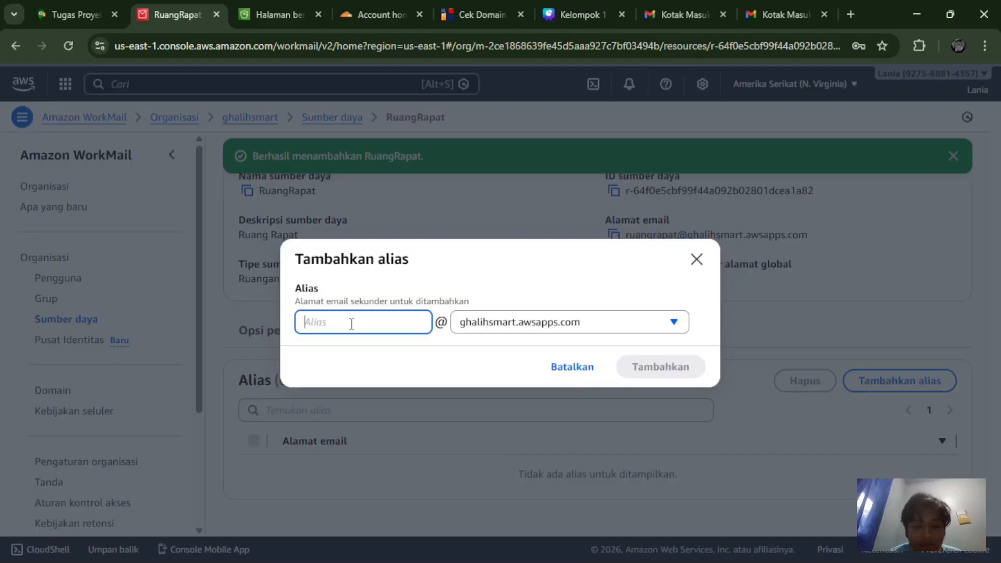
type("rudi")
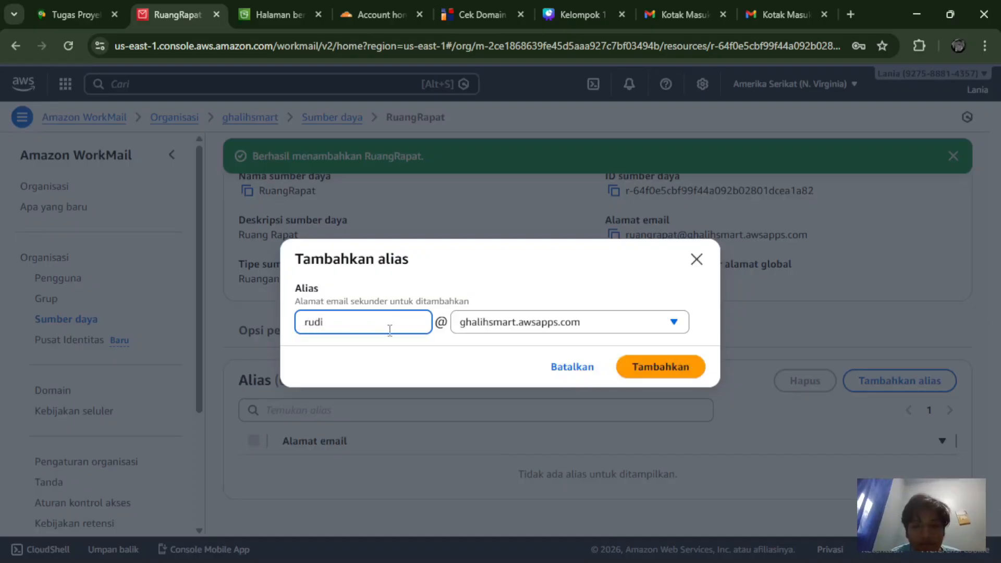
left_click(679, 363)
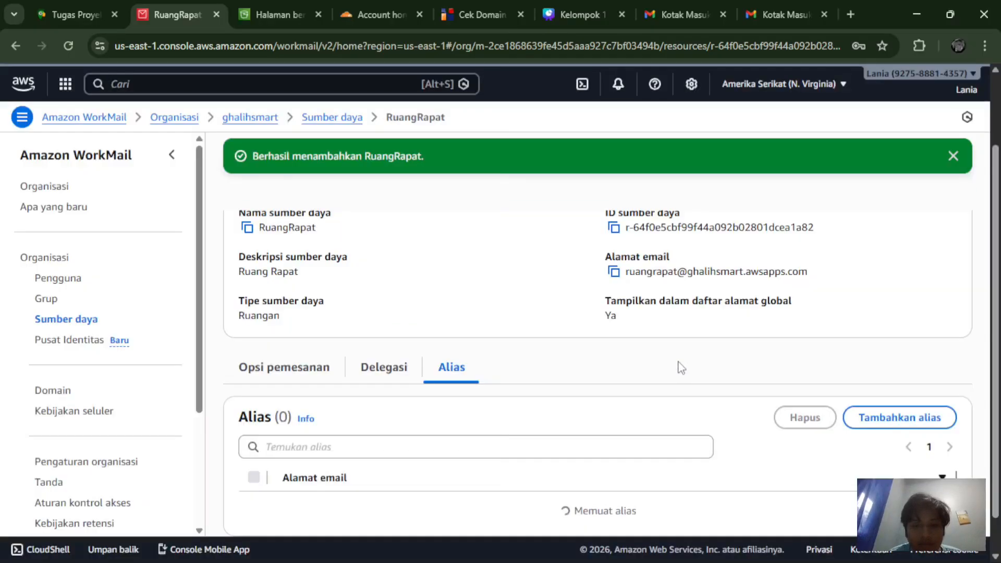
Step: Open the Pusat Identitas page, showing no Identity Center instance and status Dinonaktifkan
scroll(681, 367, "down", 1)
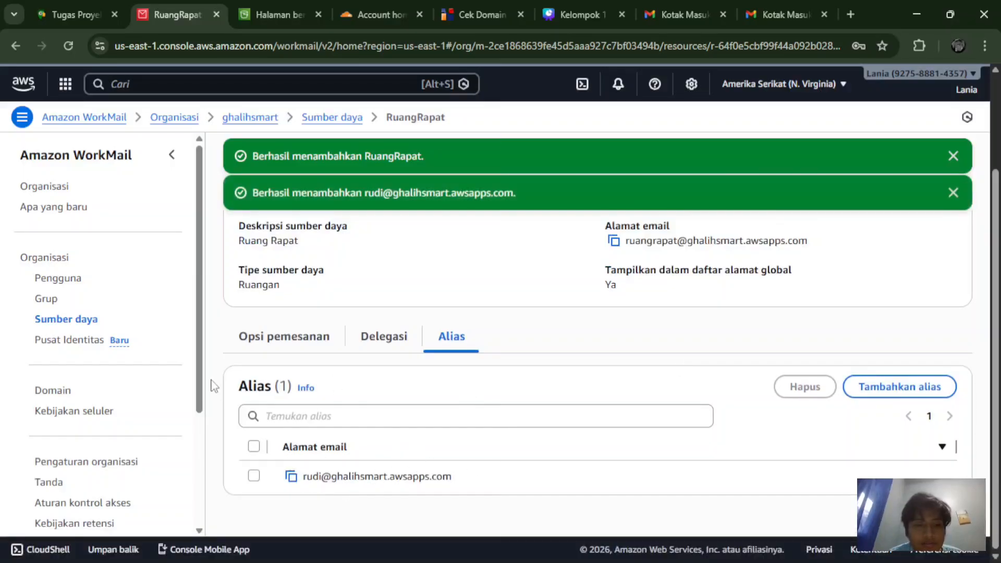
left_click(82, 344)
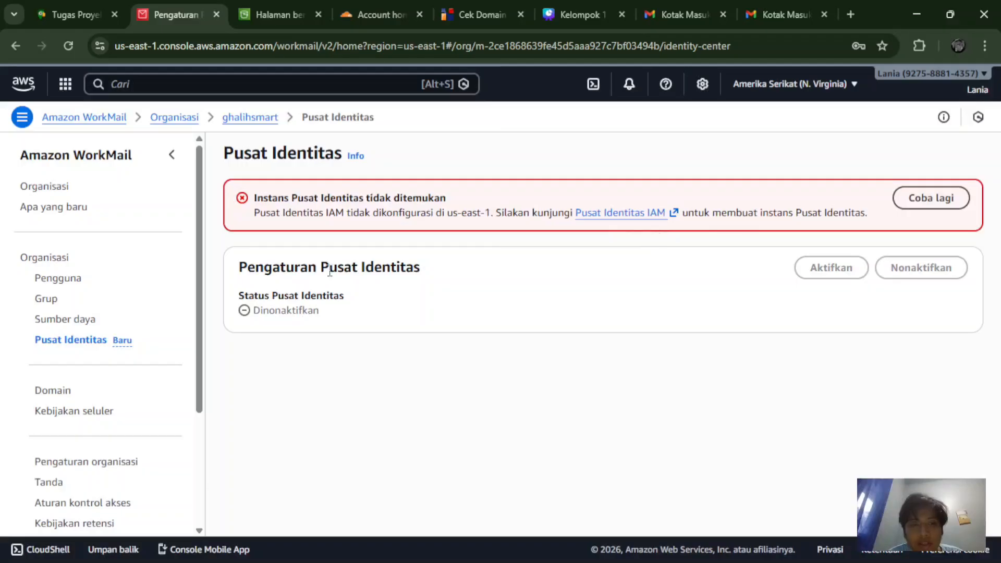
Step: Display the Domain page with ghalihsmart.awsapps.com listed as the verified default domain
scroll(138, 367, "down", 1)
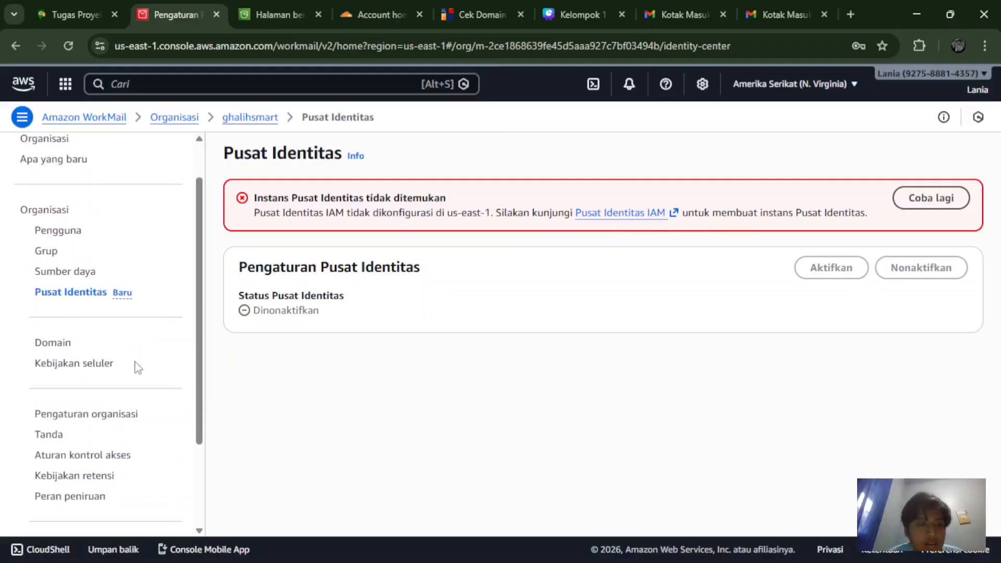
left_click(51, 348)
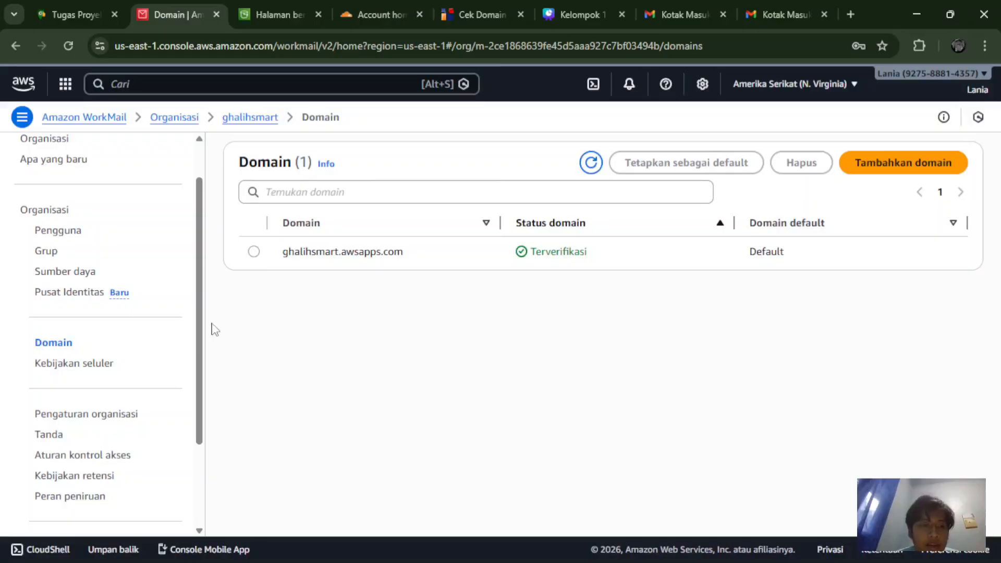
Step: Read through the default Kebijakan seluler policy, then show Pengaturan organisasi with migration Dinonaktifkan
left_click(72, 364)
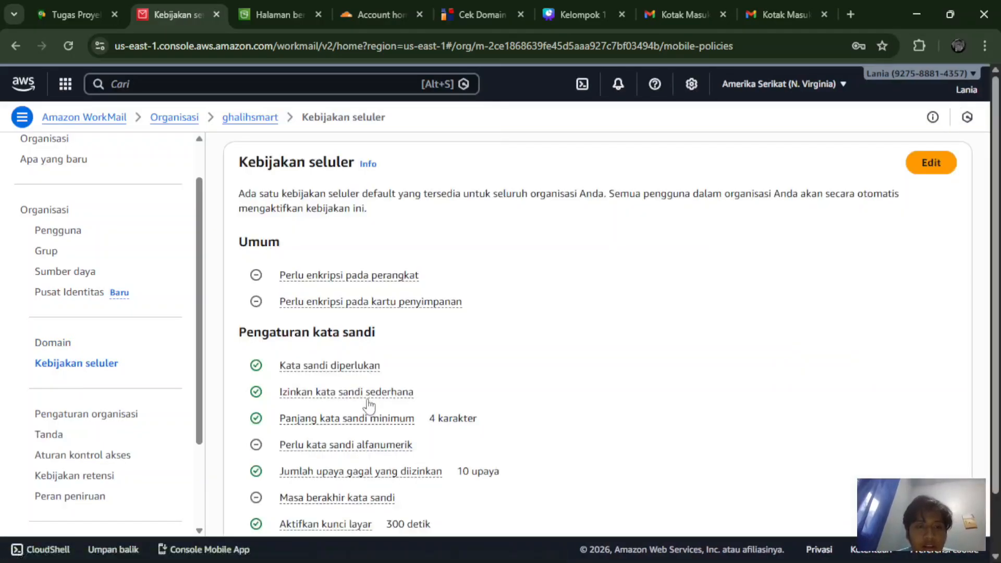
scroll(370, 404, "down", 1)
scroll(370, 404, "up", 1)
scroll(370, 405, "down", 1)
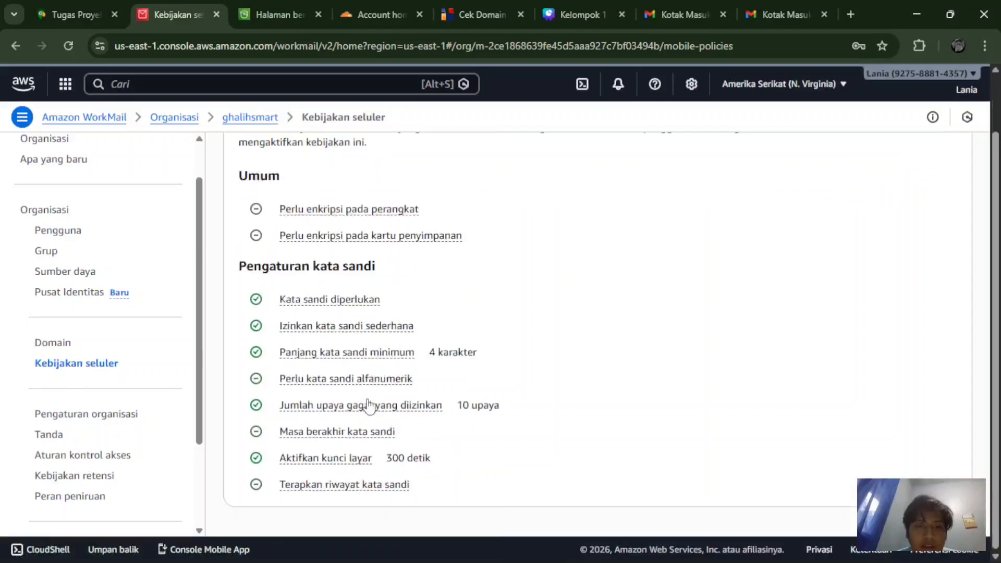
scroll(369, 405, "up", 1)
scroll(369, 405, "down", 1)
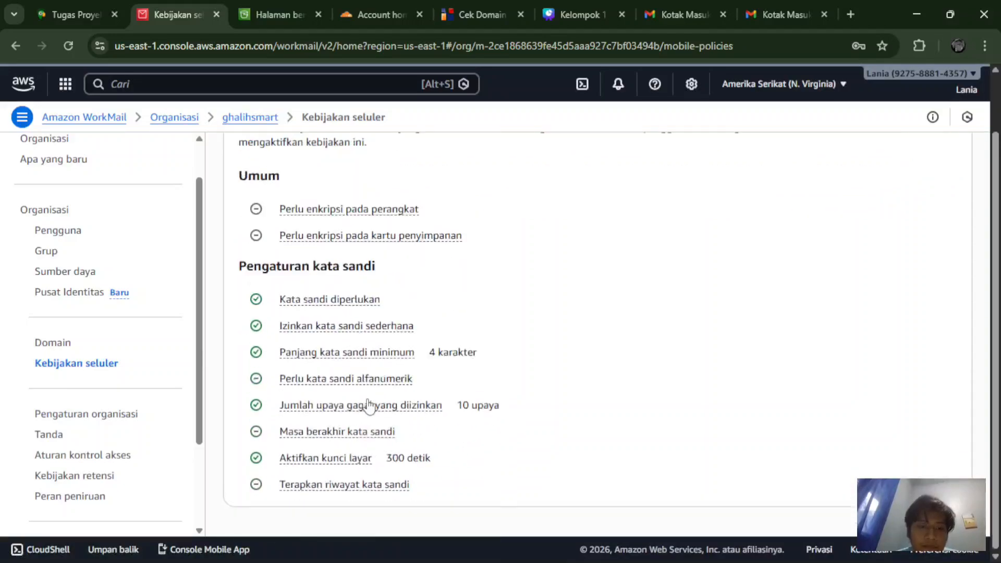
scroll(369, 405, "up", 1)
scroll(369, 405, "down", 1)
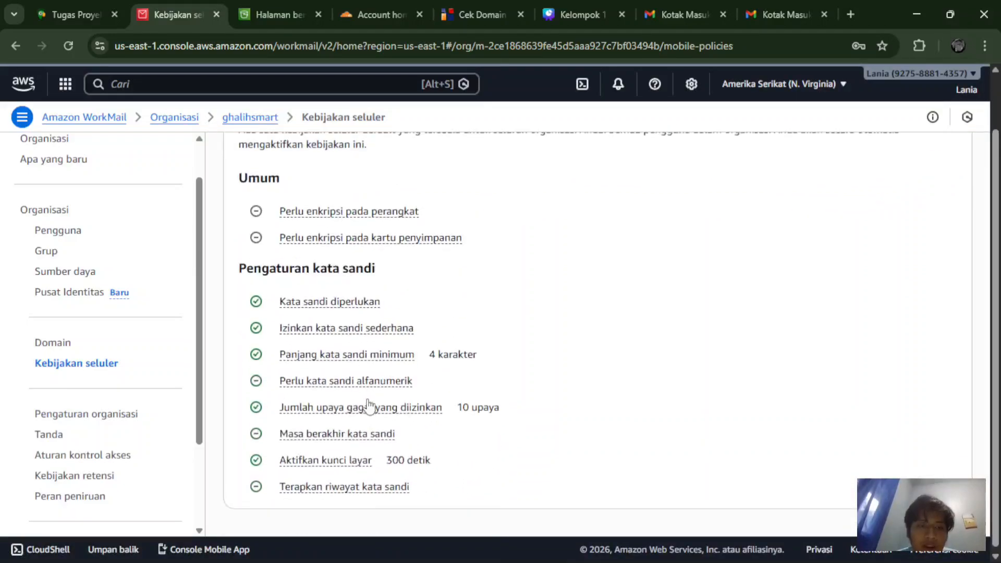
scroll(369, 406, "up", 1)
scroll(369, 405, "down", 1)
scroll(369, 406, "up", 1)
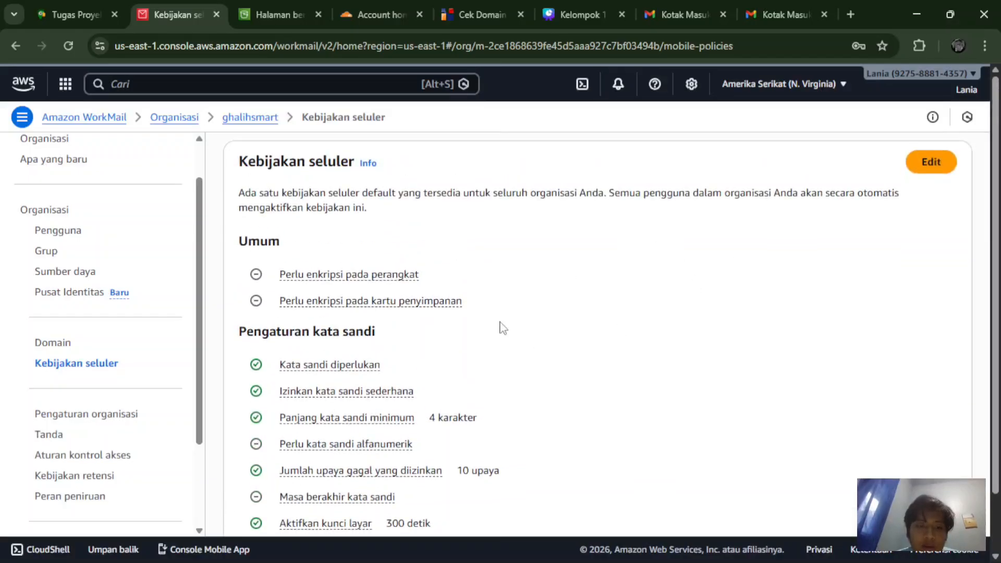
scroll(501, 327, "down", 1)
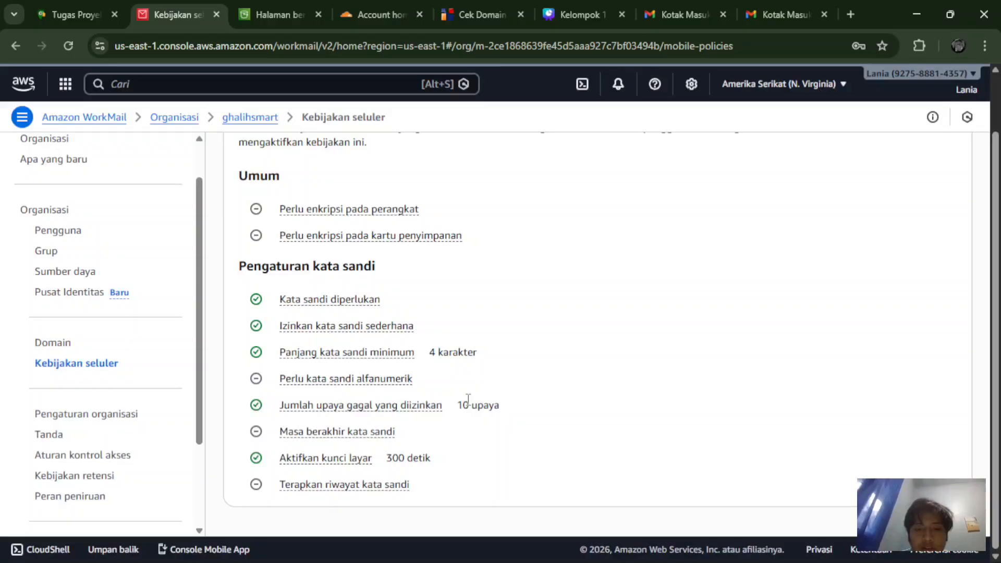
scroll(466, 399, "up", 2)
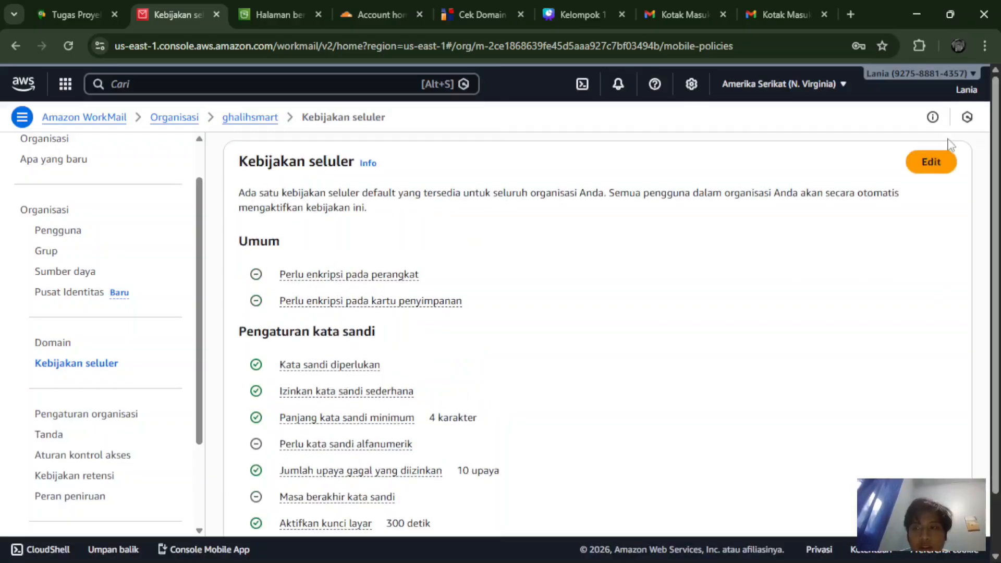
scroll(742, 393, "down", 2)
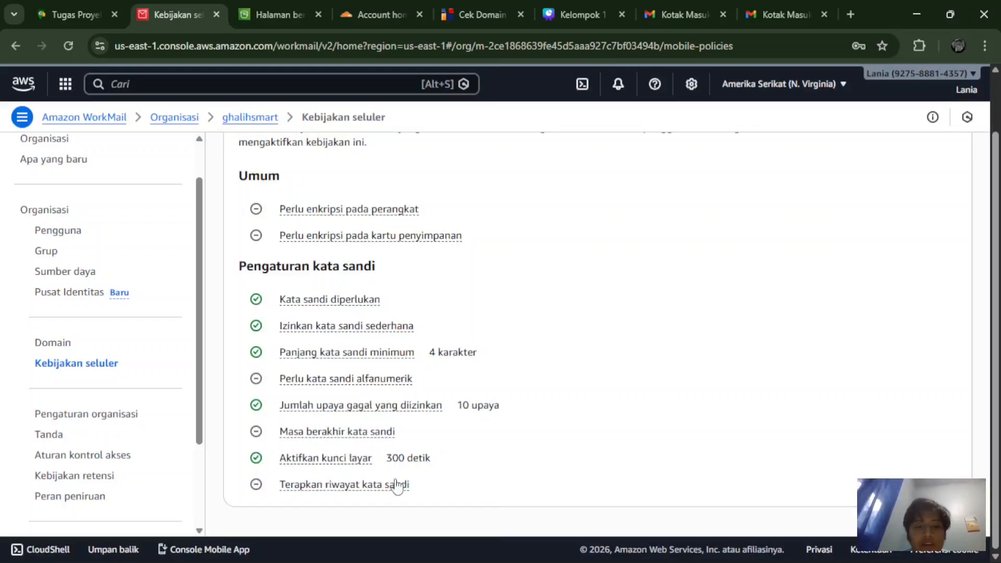
scroll(315, 217, "up", 1)
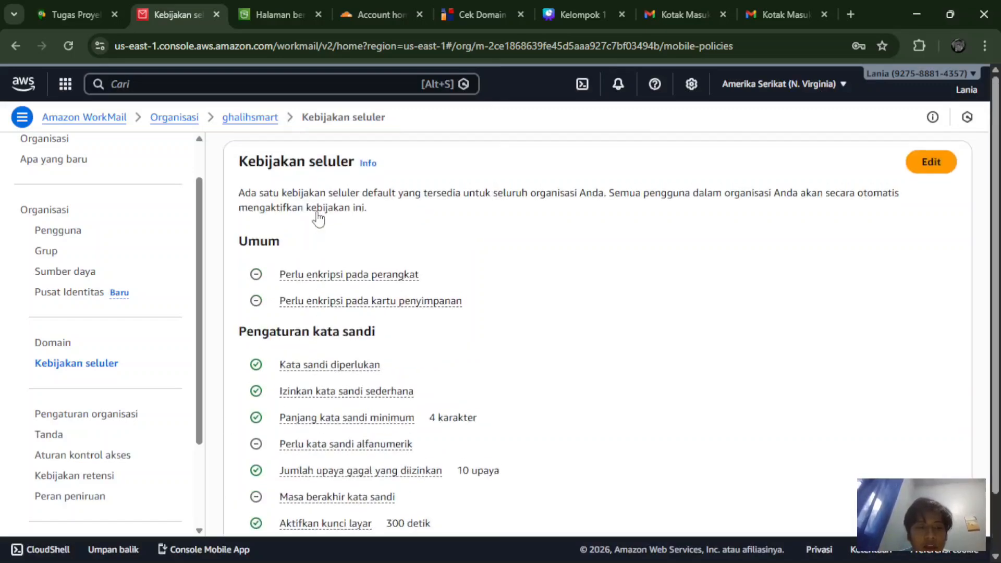
scroll(315, 217, "down", 1)
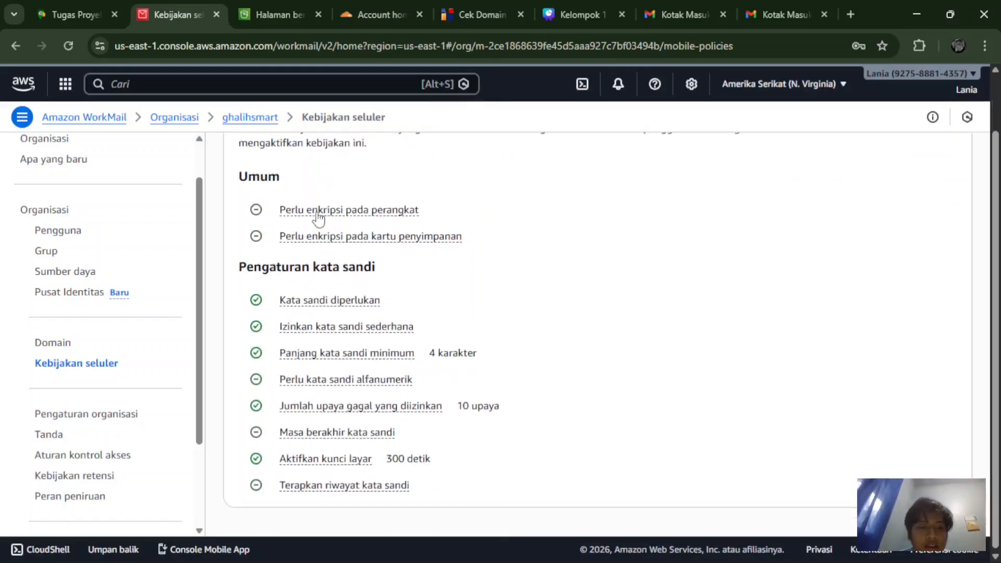
left_click(115, 419)
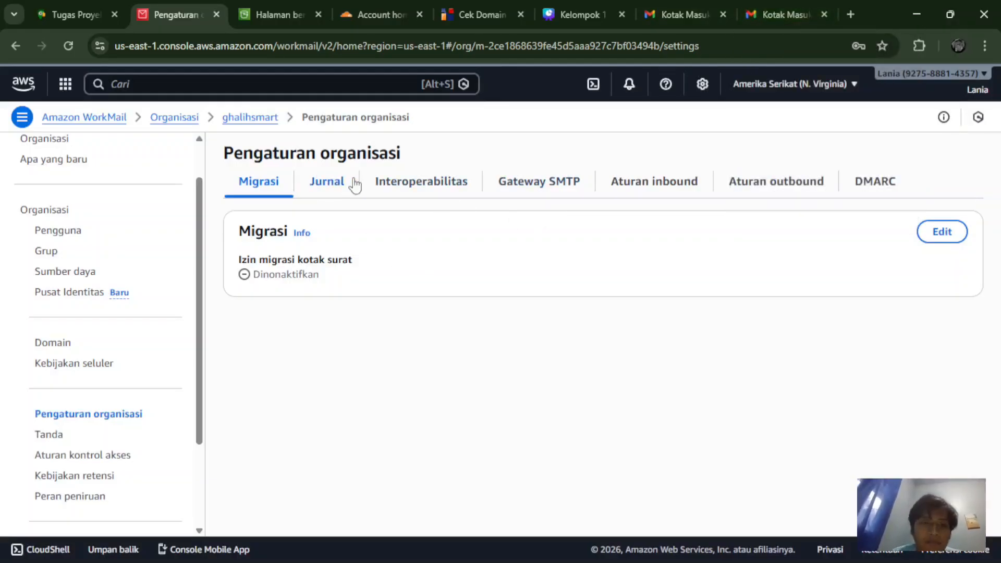
Step: Review the Jurnal and Interoperabilitas settings, including the Interoperabilitas info panel
left_click(327, 181)
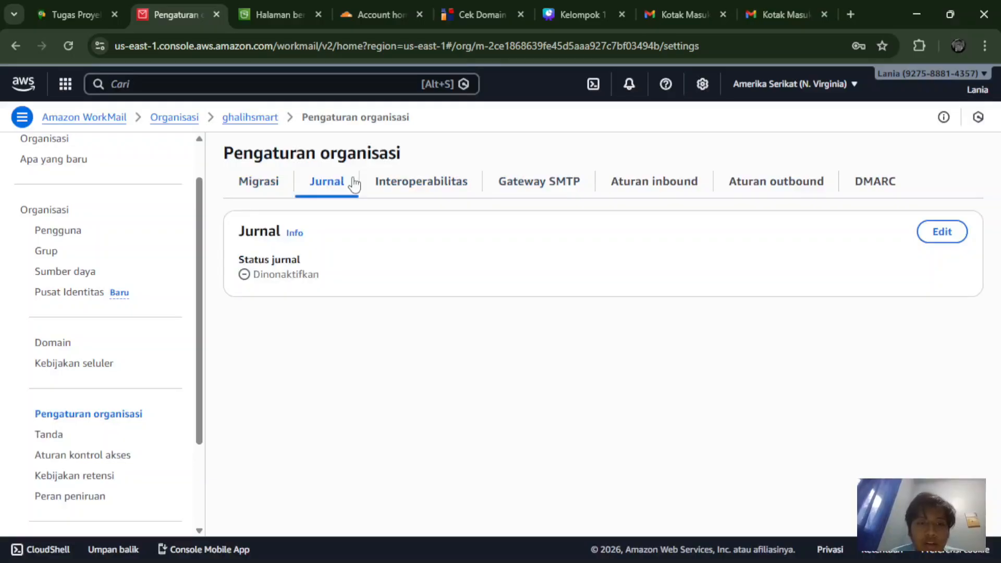
left_click(398, 197)
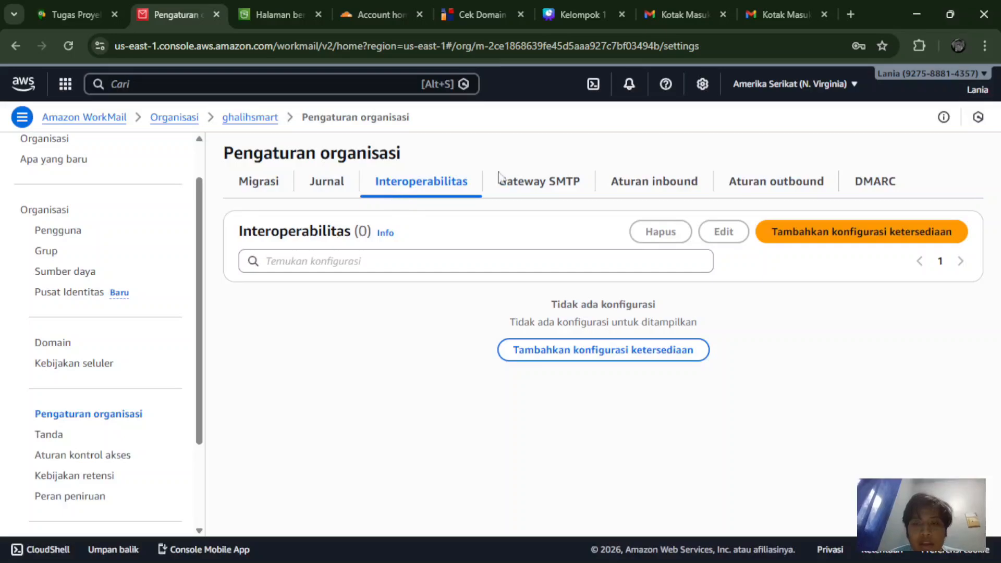
left_click(386, 234)
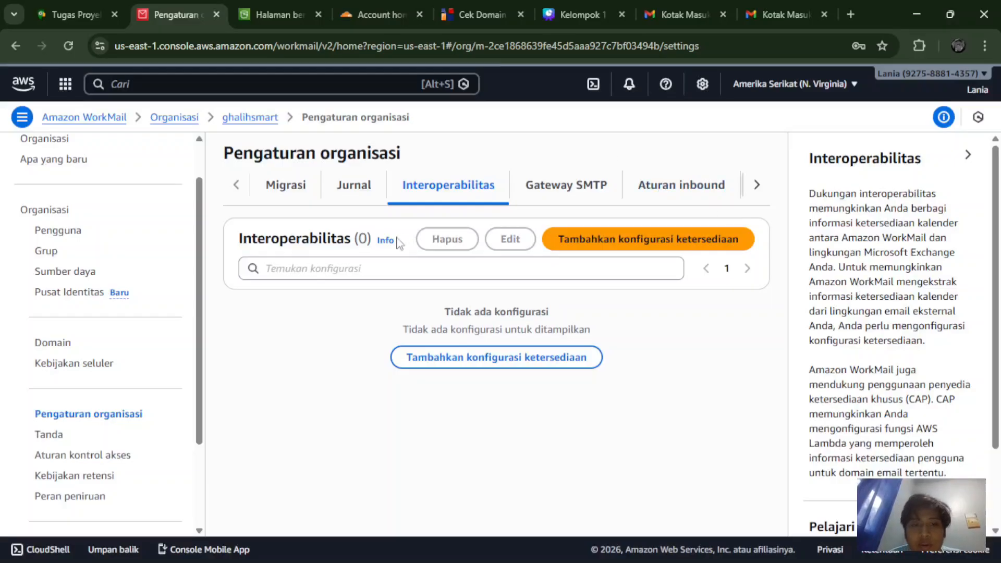
Step: Check Gateway SMTP, the empty inbound and outbound rules, and DMARC enforcement Diaktifkan
left_click(533, 190)
left_click(575, 188)
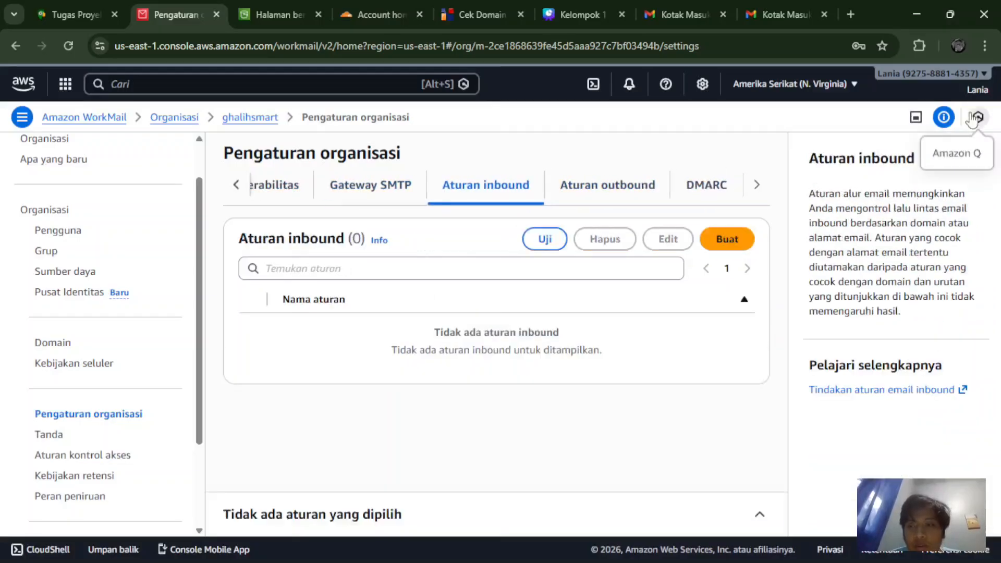
left_click(573, 193)
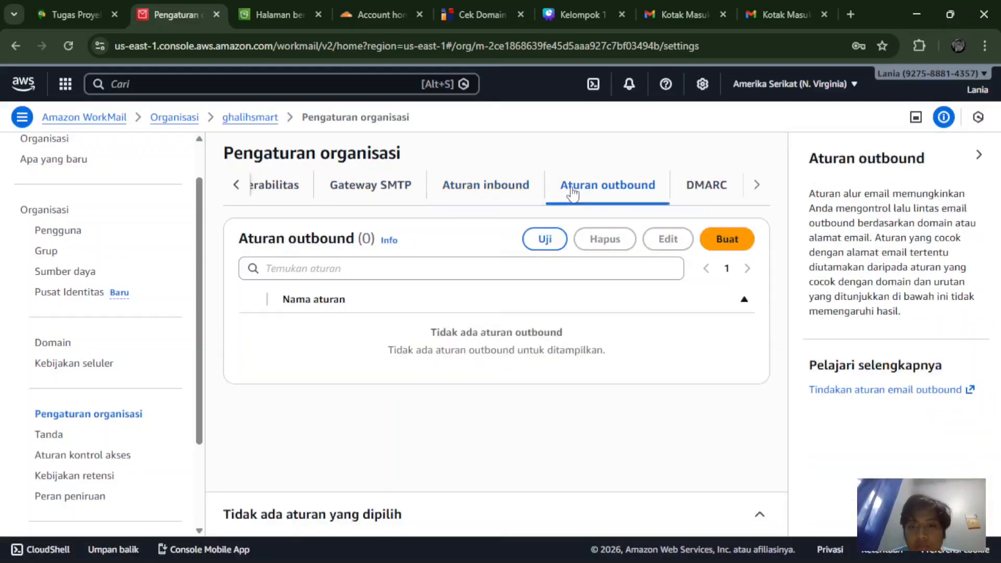
left_click(706, 193)
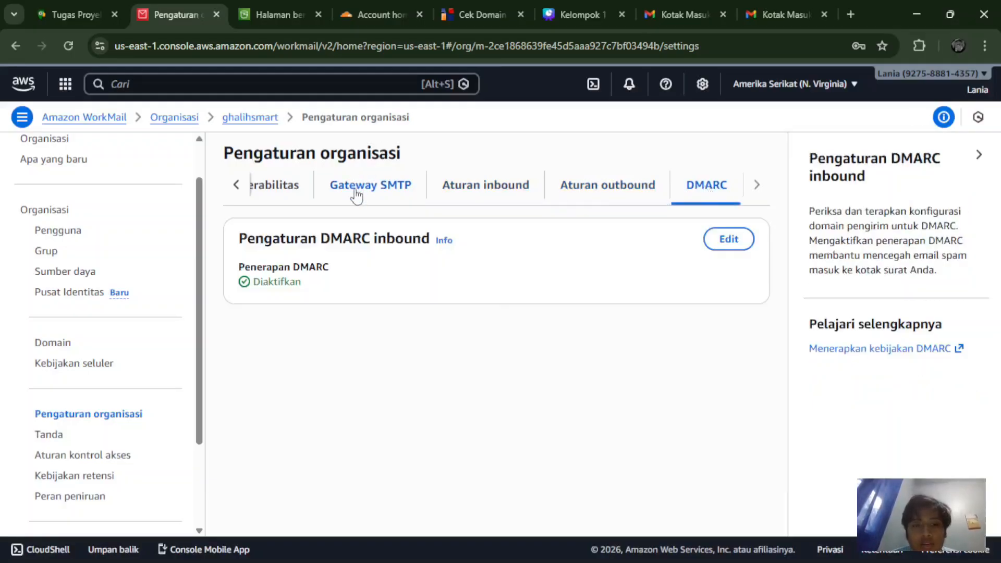
scroll(357, 196, "left", 1)
scroll(356, 196, "right", 1)
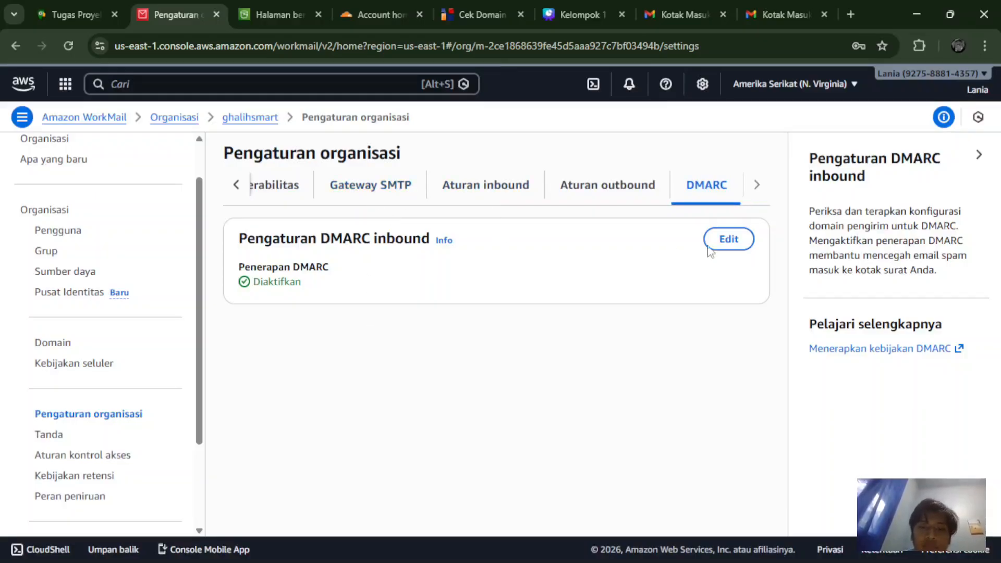
Step: Glance at DMARC editing and Tanda, ending on access control rules with Default WorkMail Rule Izinkan
left_click(729, 240)
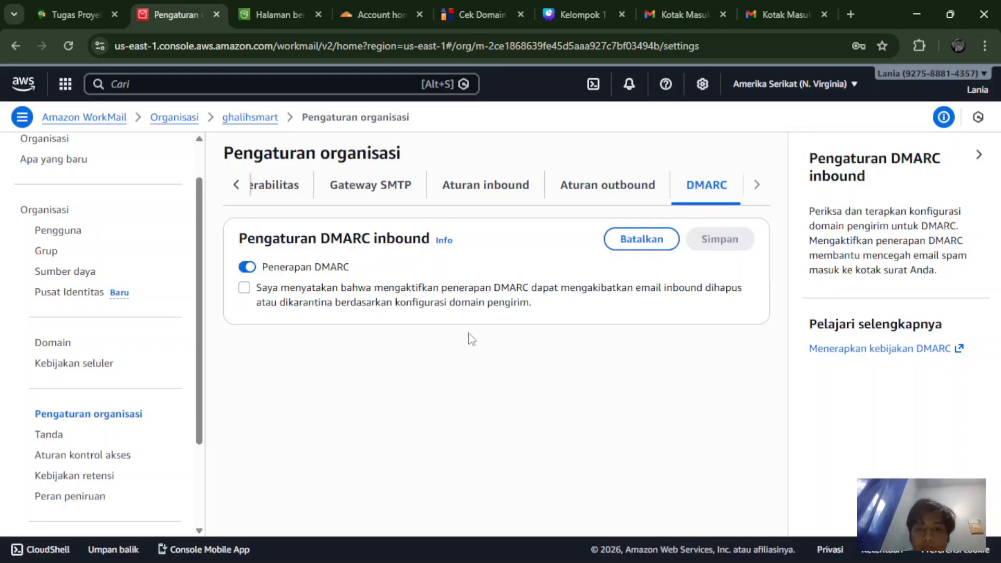
scroll(104, 436, "down", 2)
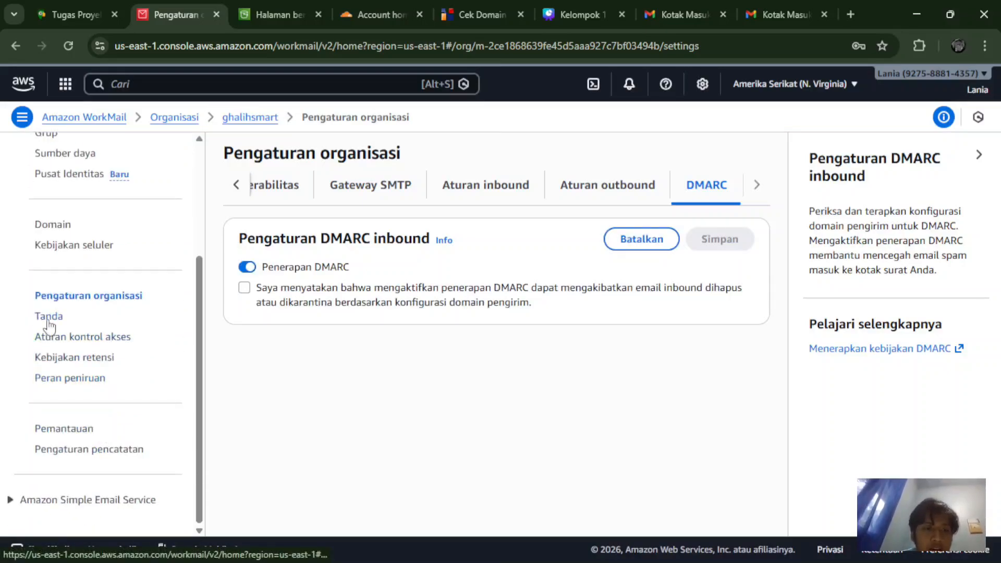
left_click(49, 318)
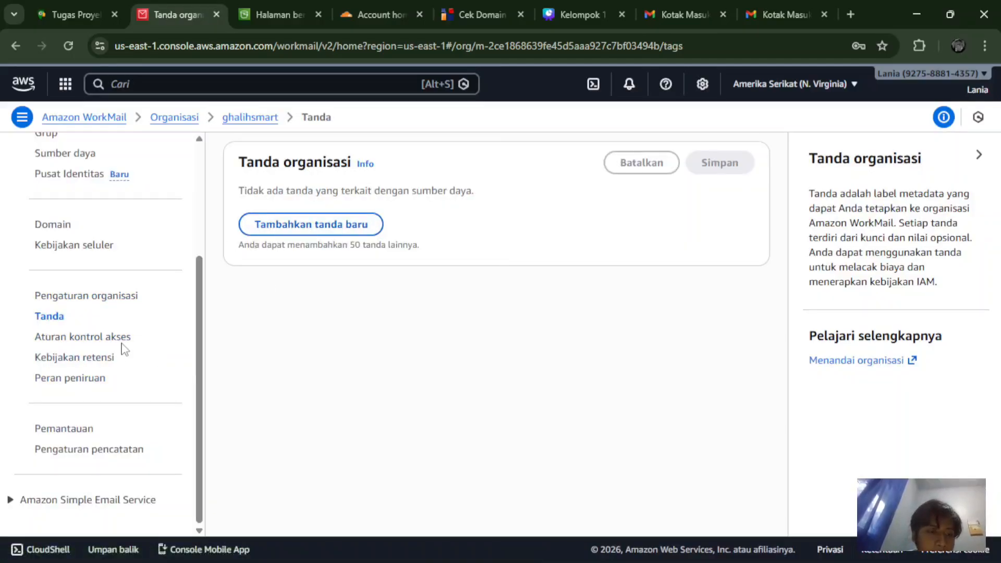
scroll(119, 343, "up", 1)
scroll(119, 342, "down", 1)
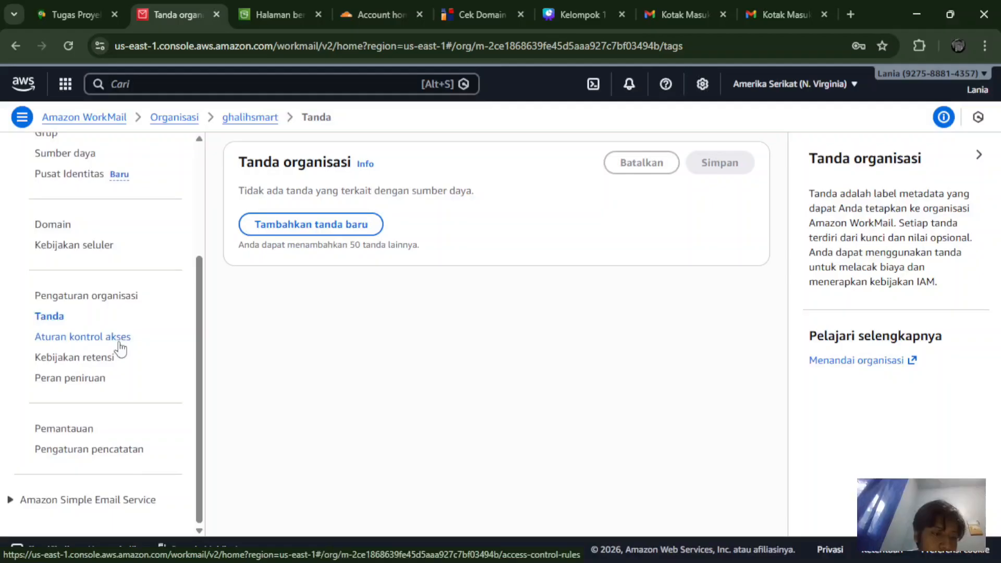
left_click(121, 342)
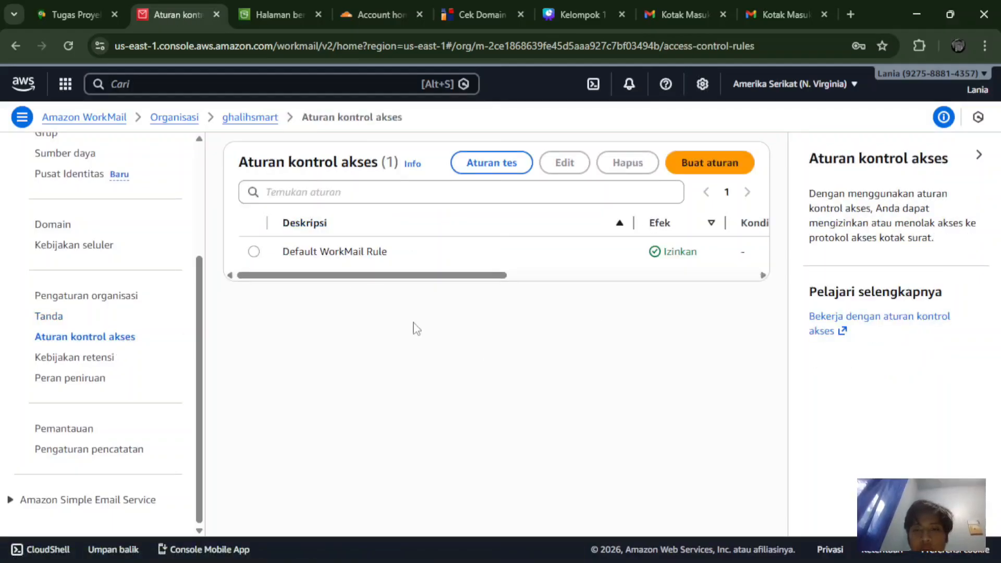
left_click_drag(386, 281, 349, 243)
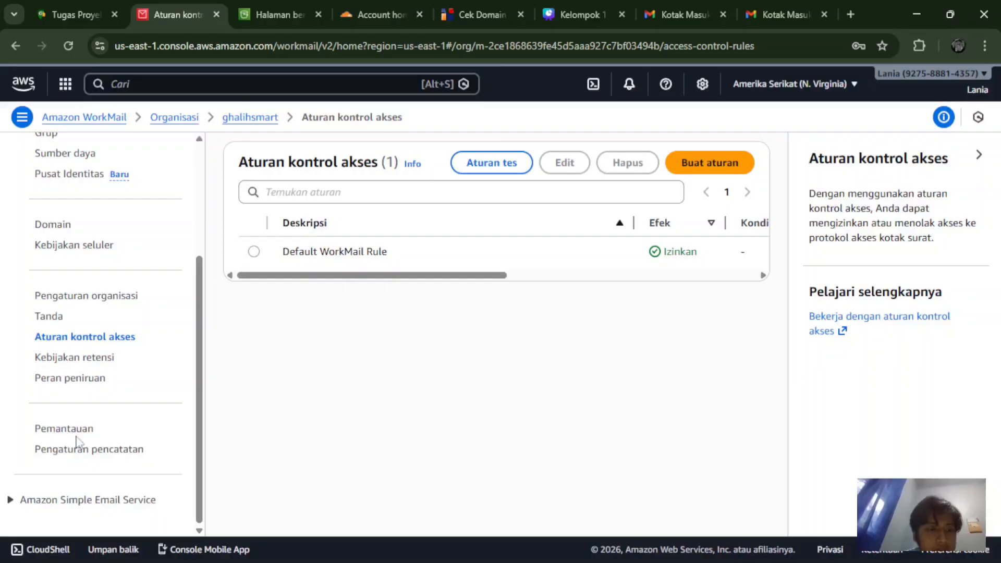
Step: Confirm Kotak Masuk and Item terkirim retention stay Tidak ada, then show the empty Peran peniruan page
left_click(67, 359)
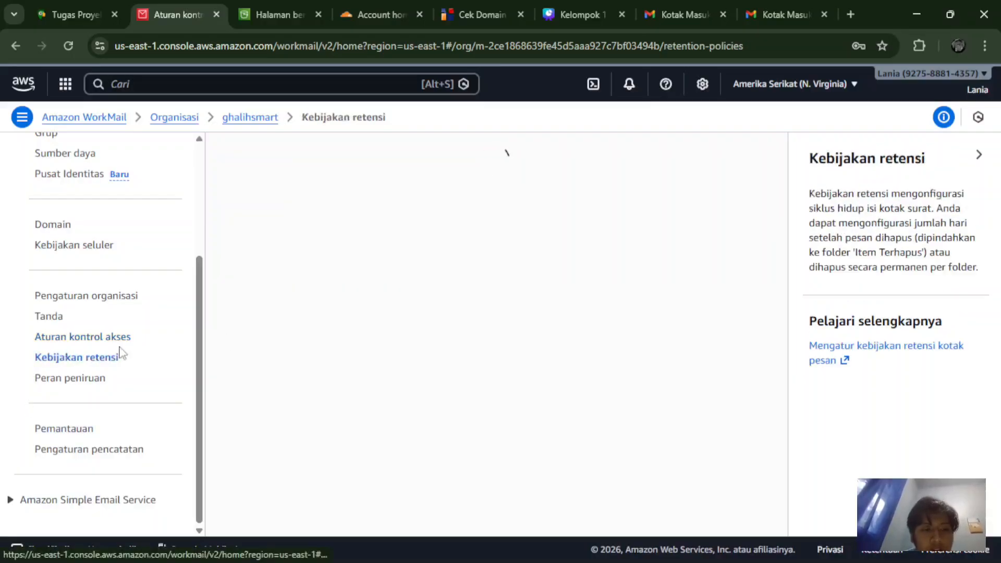
scroll(380, 334, "down", 2)
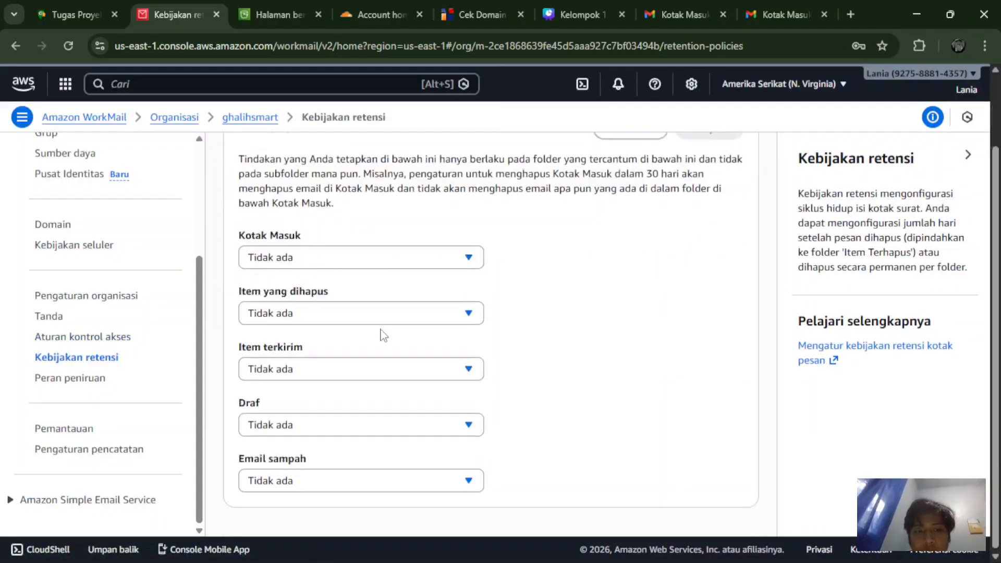
scroll(381, 333, "up", 2)
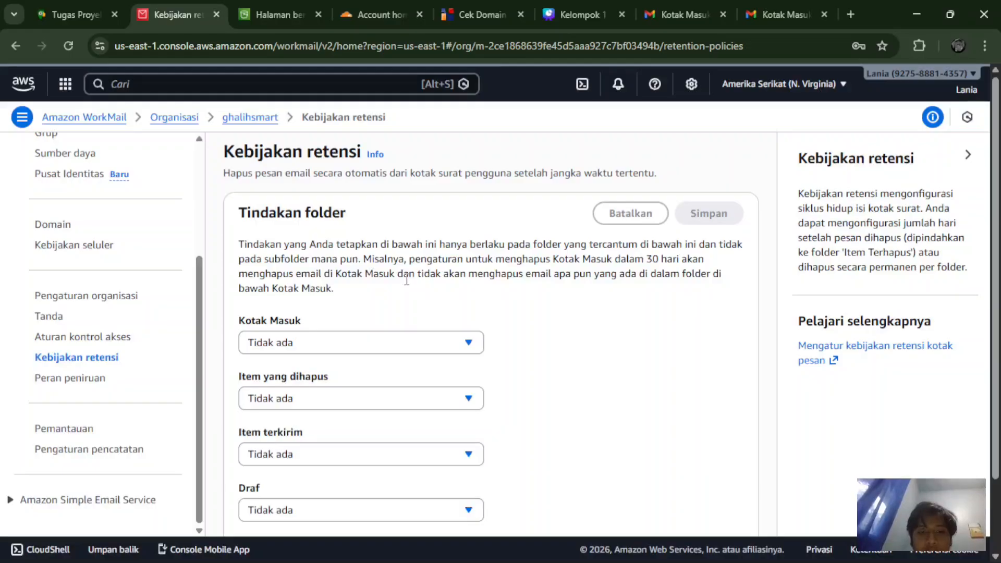
scroll(407, 281, "down", 1)
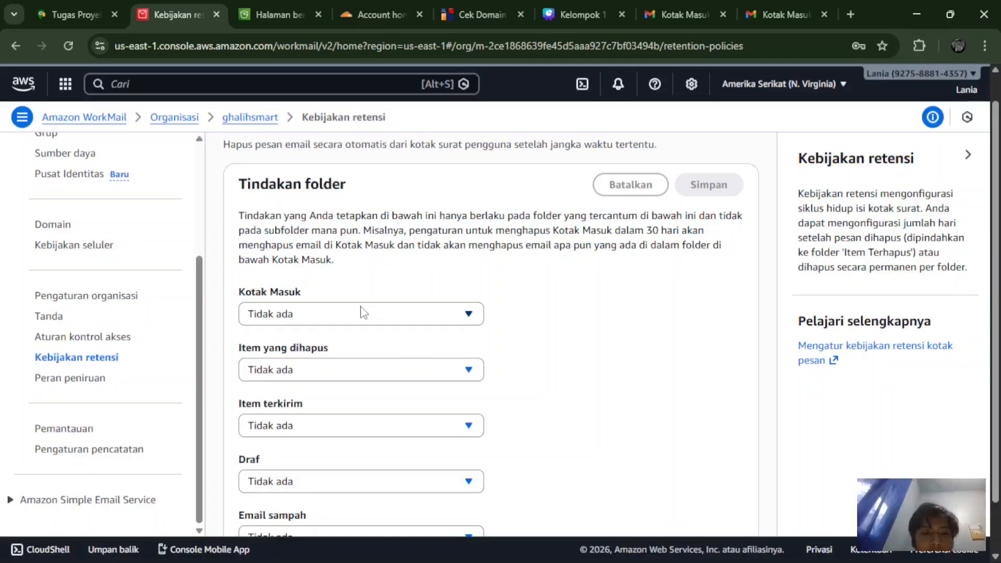
scroll(364, 312, "down", 1)
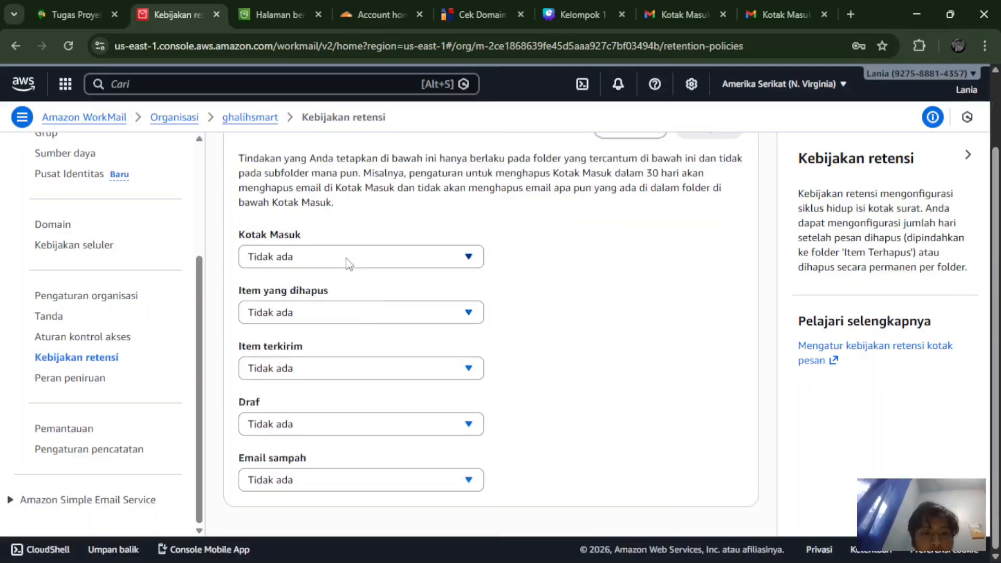
scroll(346, 262, "down", 1)
left_click(349, 263)
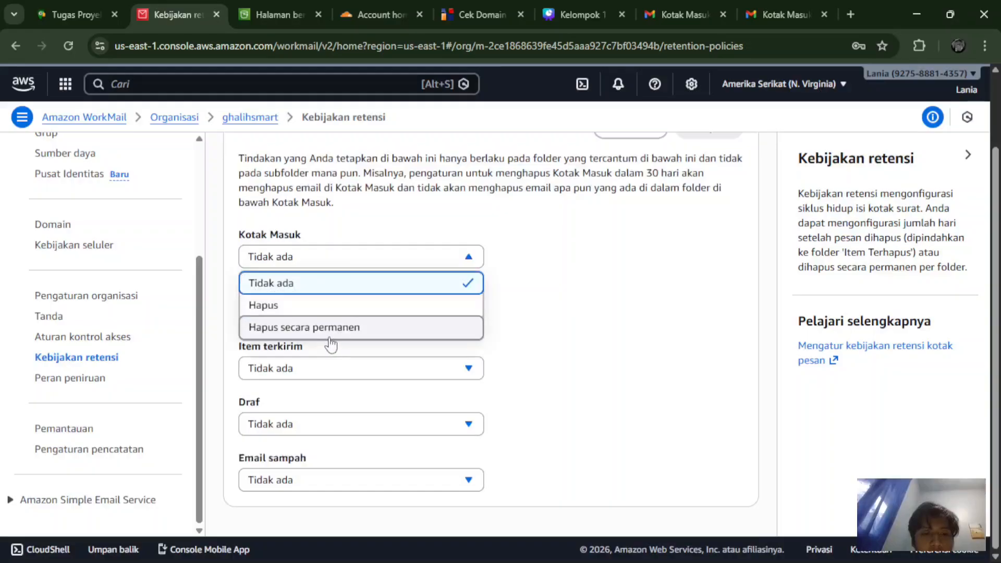
left_click(525, 273)
left_click_drag(524, 272, 219, 330)
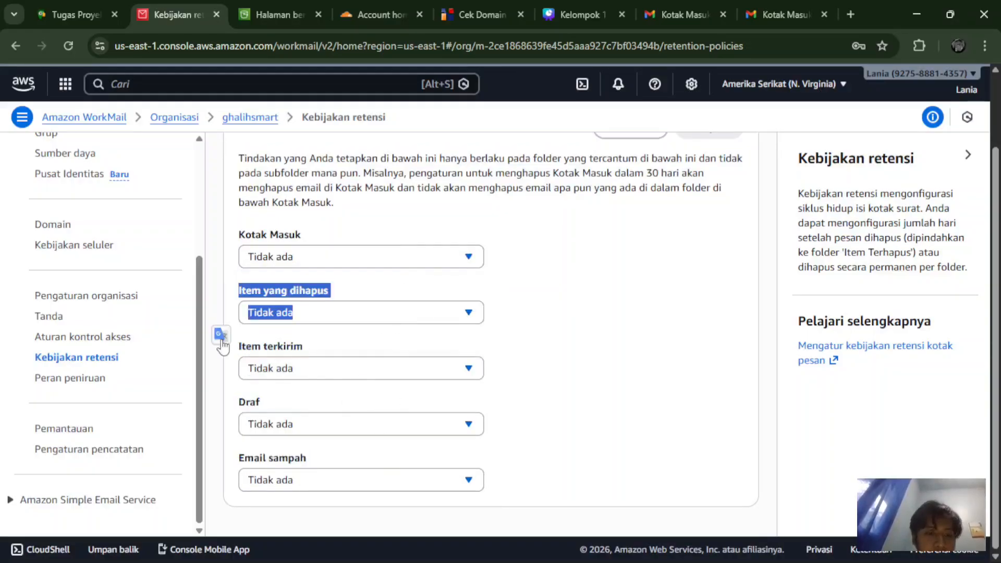
left_click(285, 368)
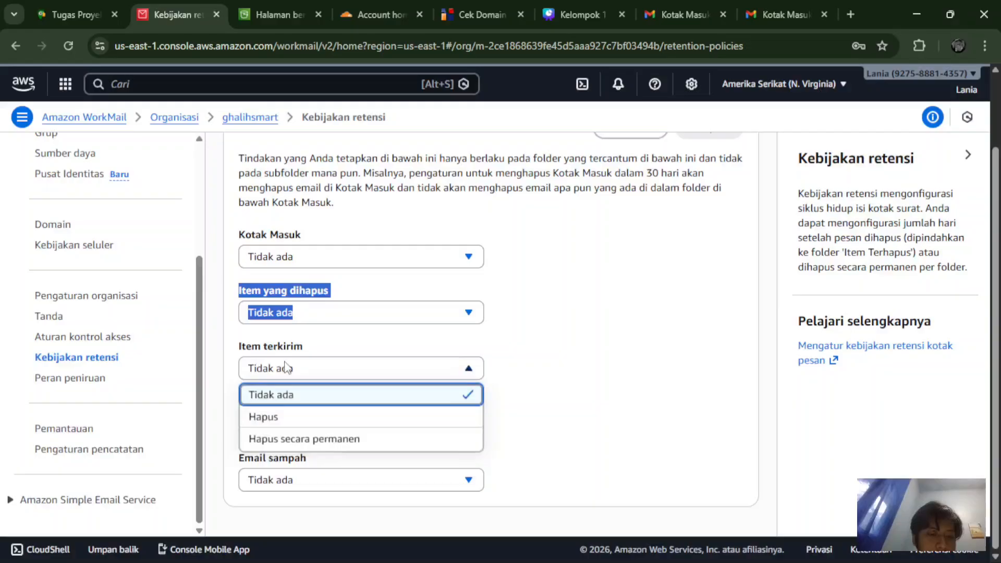
left_click(86, 384)
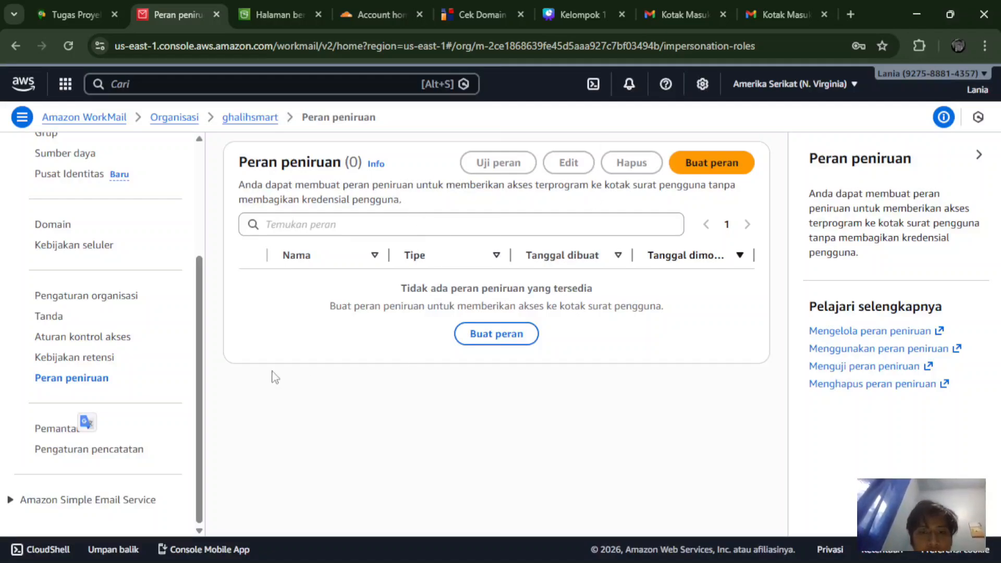
Step: Scroll through the organization's Pemantauan metrics page
left_click(56, 436)
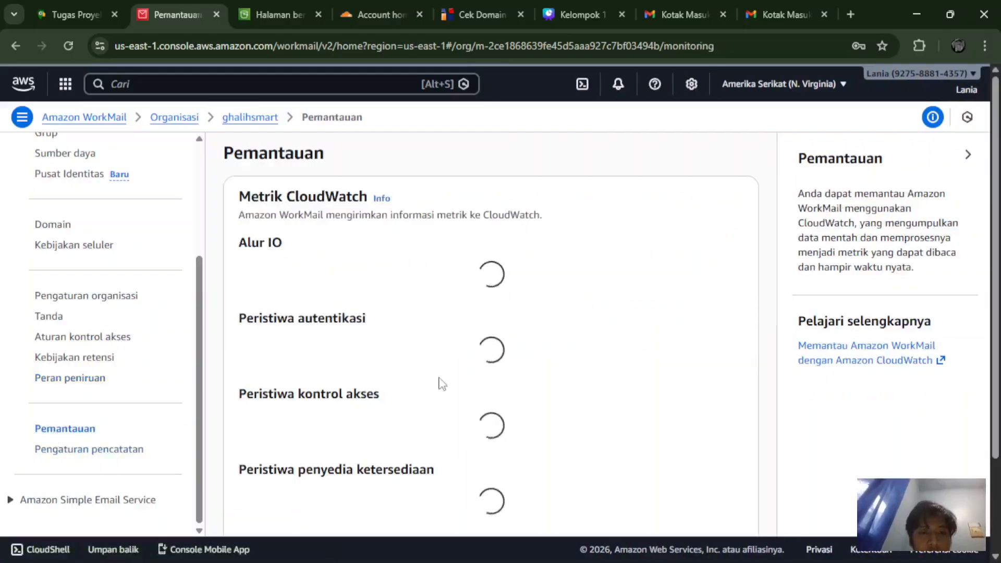
scroll(442, 384, "down", 2)
scroll(442, 384, "up", 2)
scroll(442, 384, "down", 1)
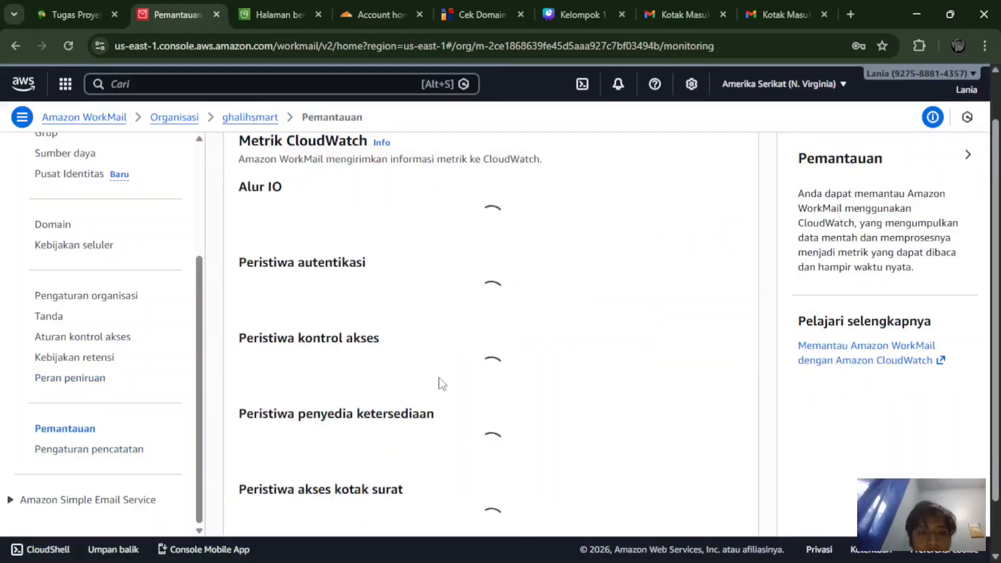
scroll(443, 385, "up", 1)
scroll(442, 384, "down", 2)
scroll(443, 385, "up", 2)
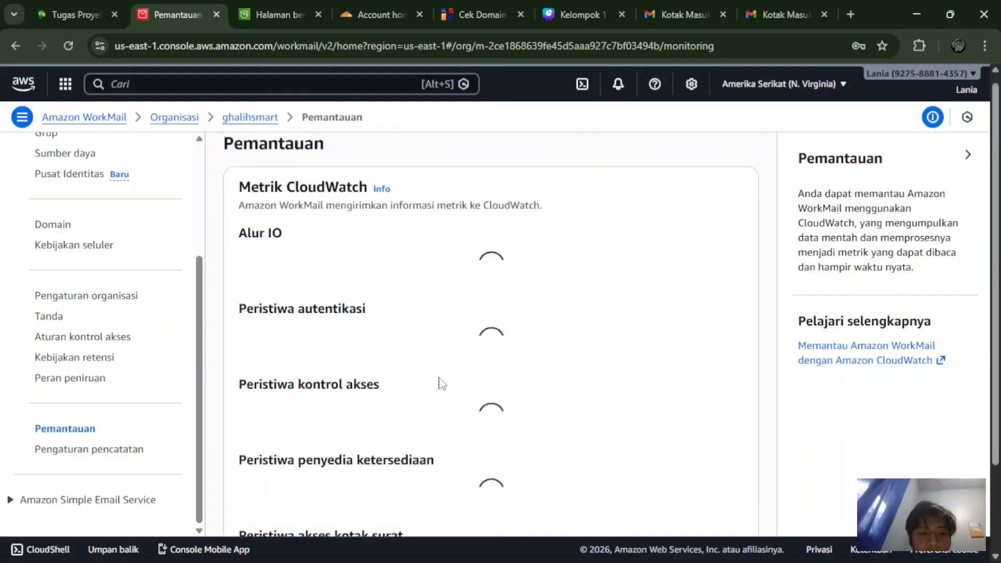
scroll(442, 384, "down", 2)
scroll(442, 384, "up", 2)
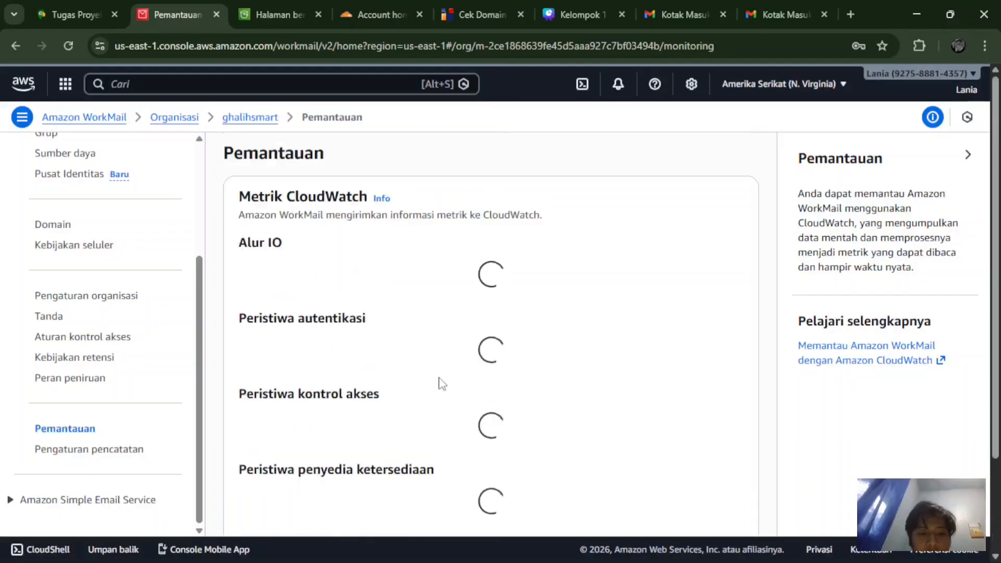
scroll(442, 384, "down", 2)
scroll(323, 357, "up", 2)
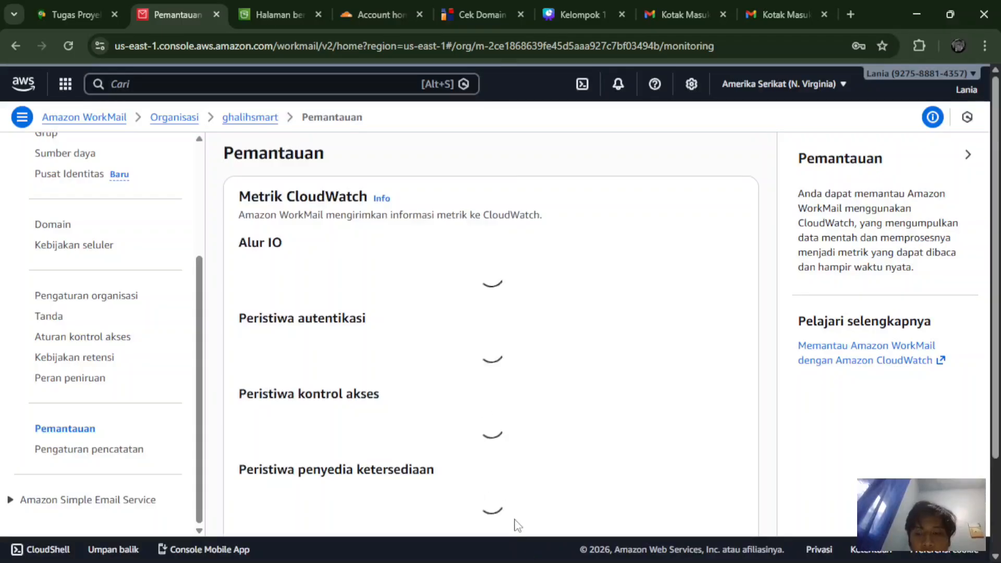
Step: Compare email event log and Pengaturan log audit settings, both without deliveries, then return to Grup
mouse_move(545, 548)
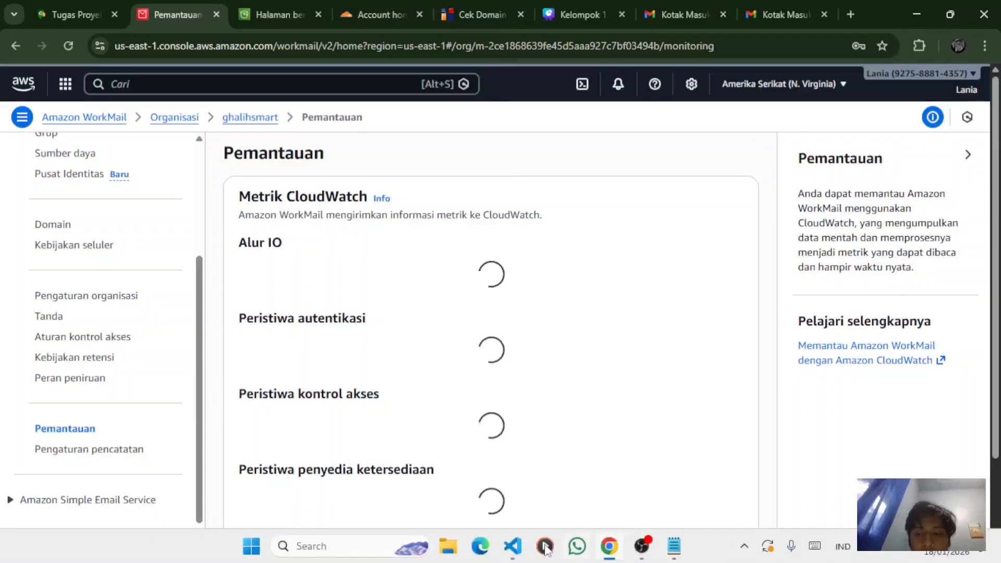
left_click(61, 450)
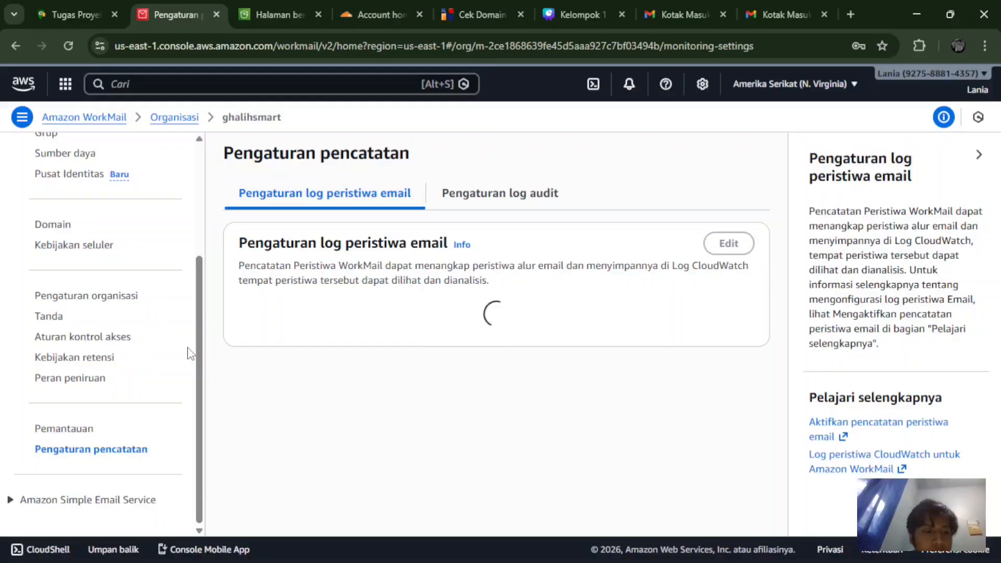
left_click(488, 197)
left_click(324, 204)
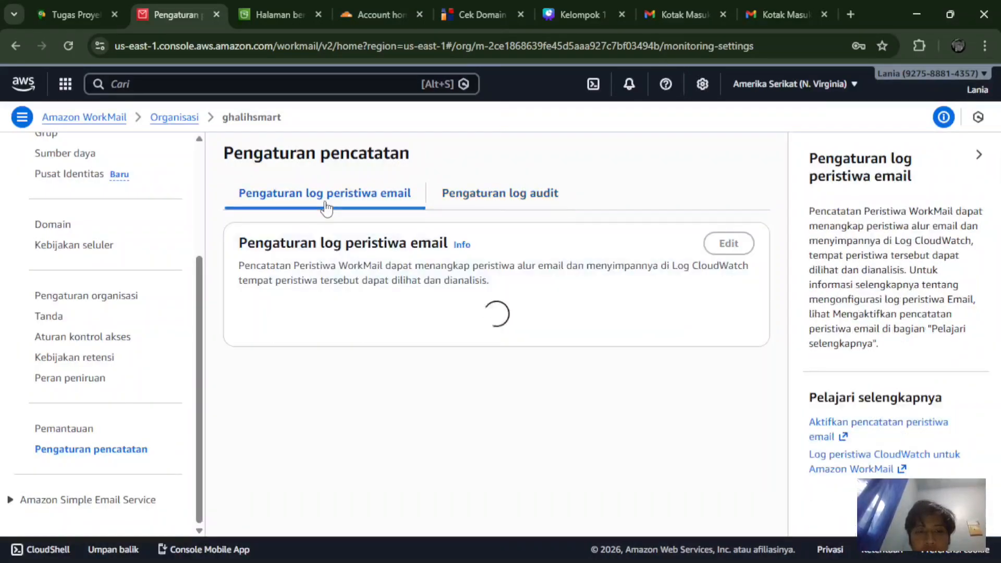
left_click(523, 195)
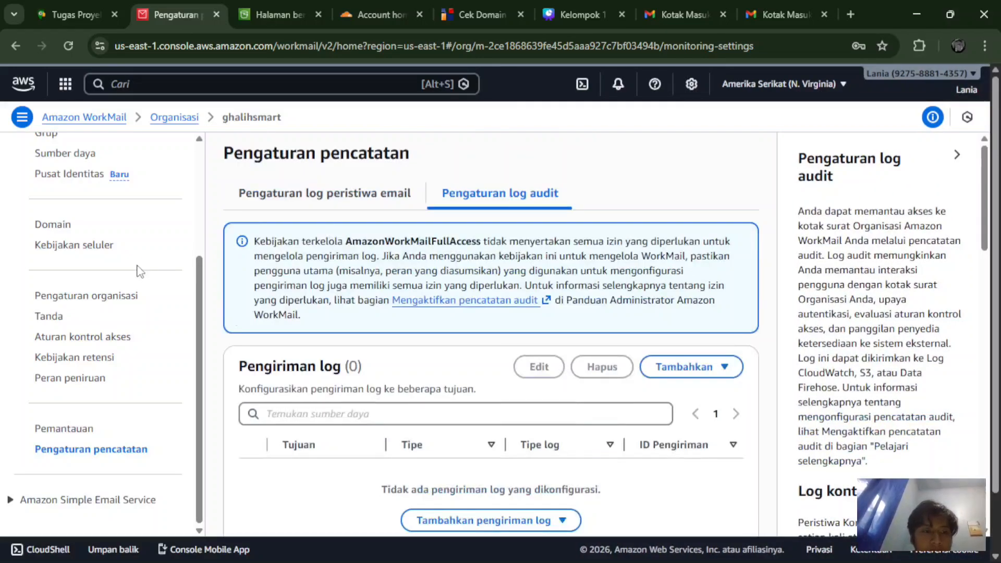
scroll(138, 271, "up", 4)
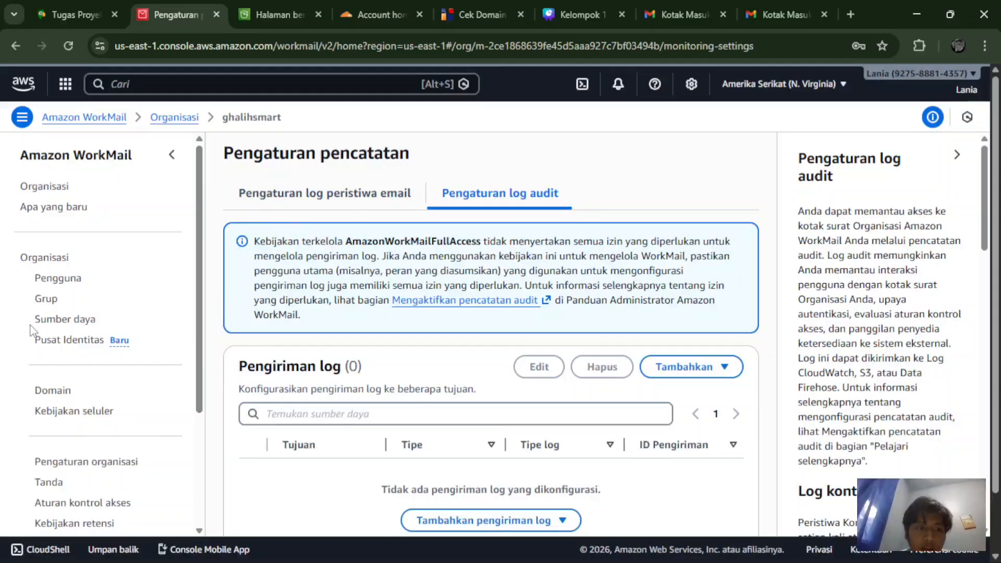
left_click(46, 298)
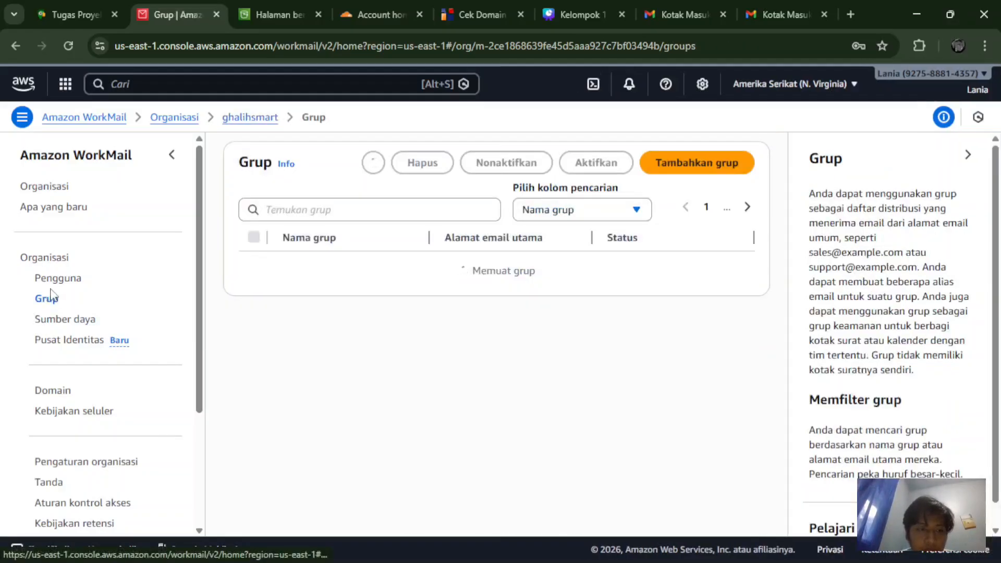
Step: Show the Pengguna list (staf2, staf1, admin) and copy ghalihsmart.awsapps.com/mail from Notepad
left_click(49, 281)
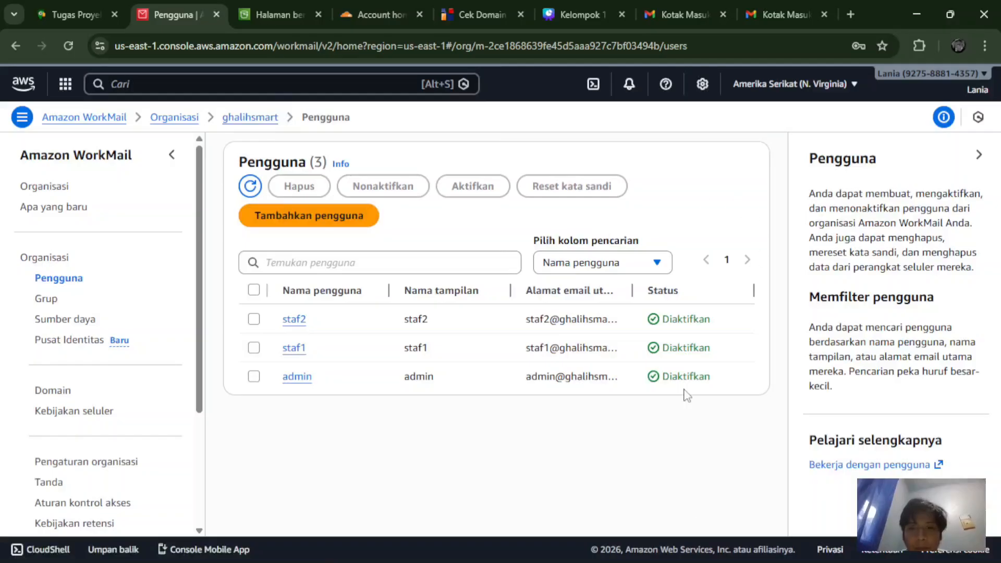
mouse_move(687, 561)
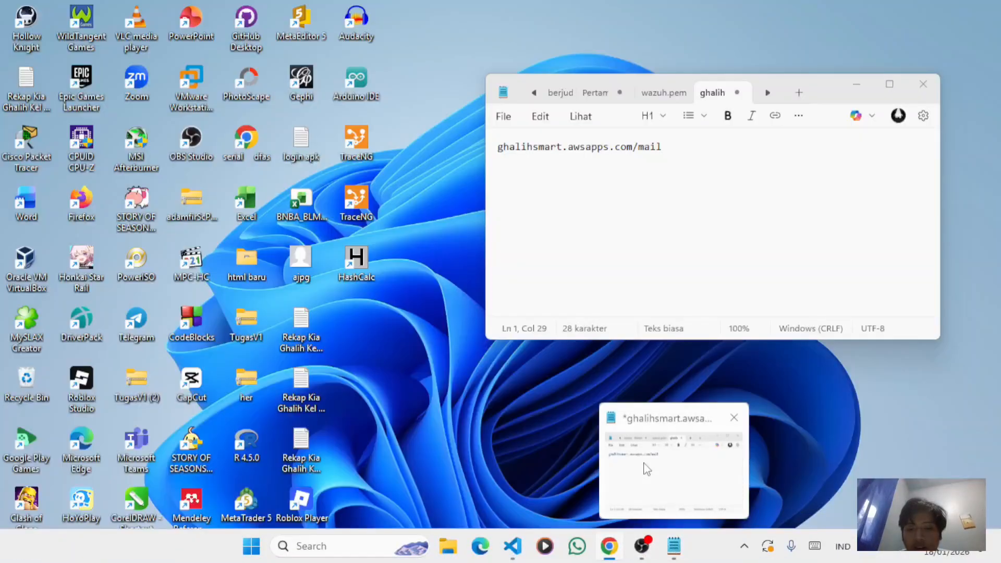
left_click(645, 468)
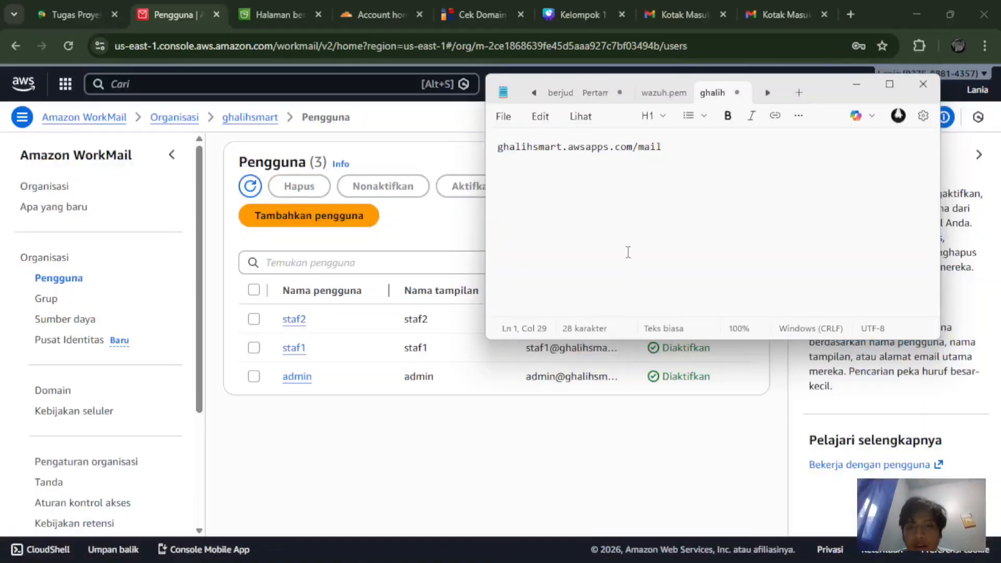
key("ctrl+a")
key("ctrl+c")
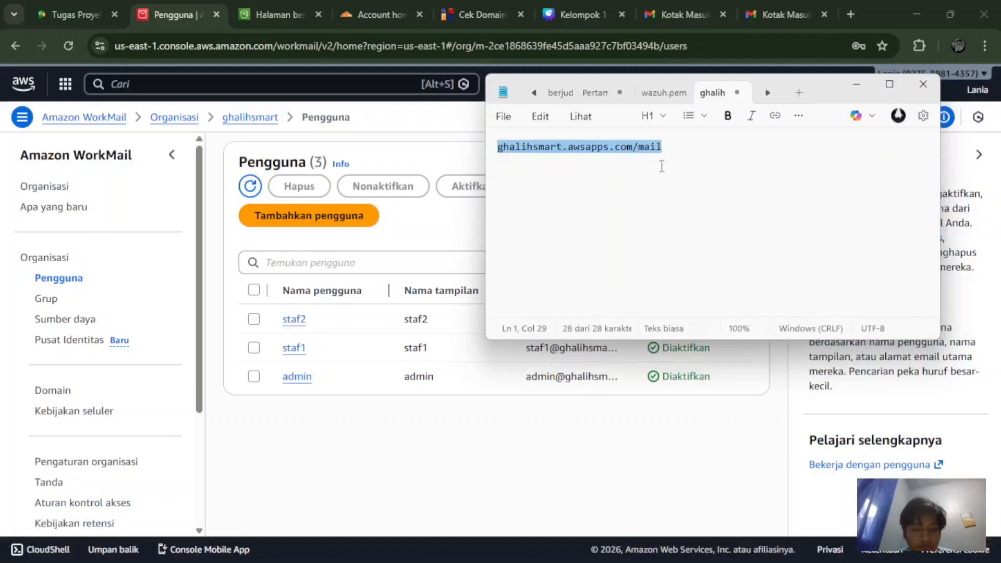
left_click(856, 86)
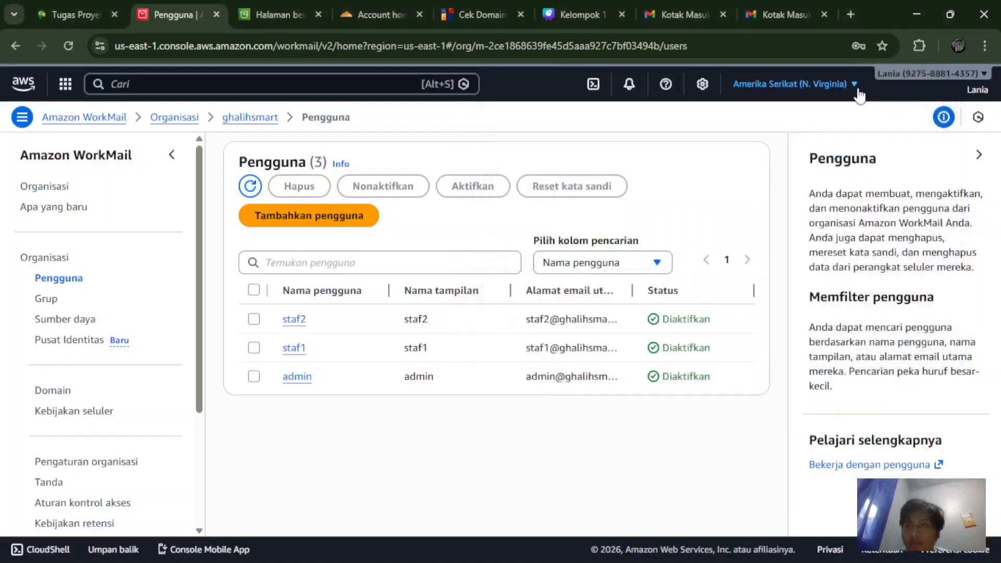
Step: Load the ghalihsmart.awsapps.com/mail sign-in page in a new browser tab
left_click(851, 14)
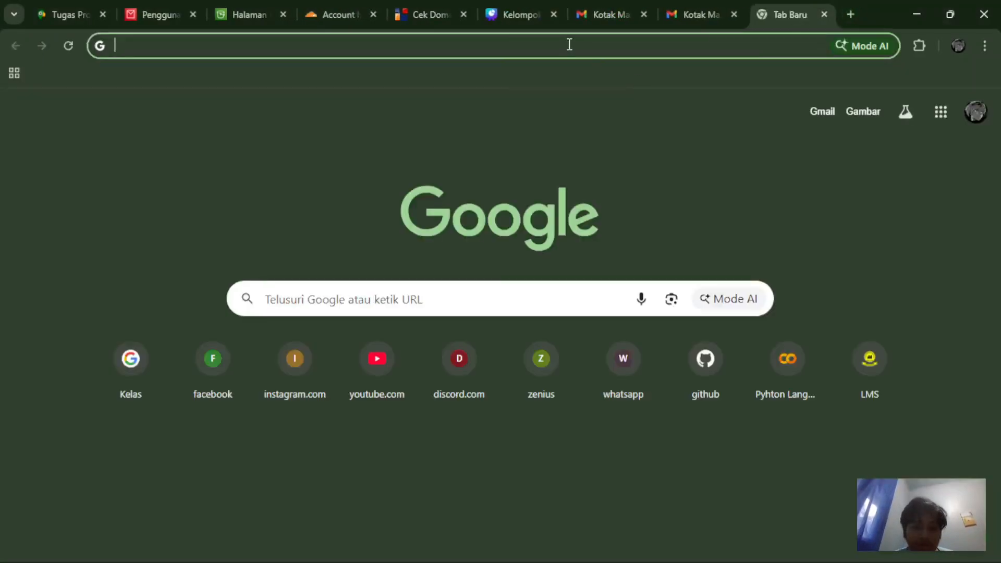
key("ctrl+v")
key("Return")
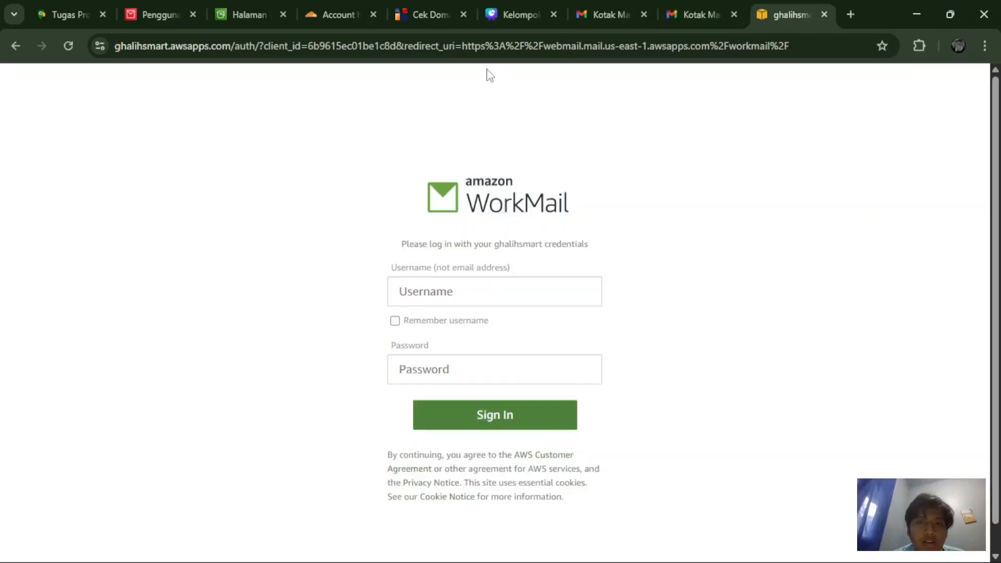
Step: Sign in as admin with Remember username ticked, entering the account password
left_click(463, 299)
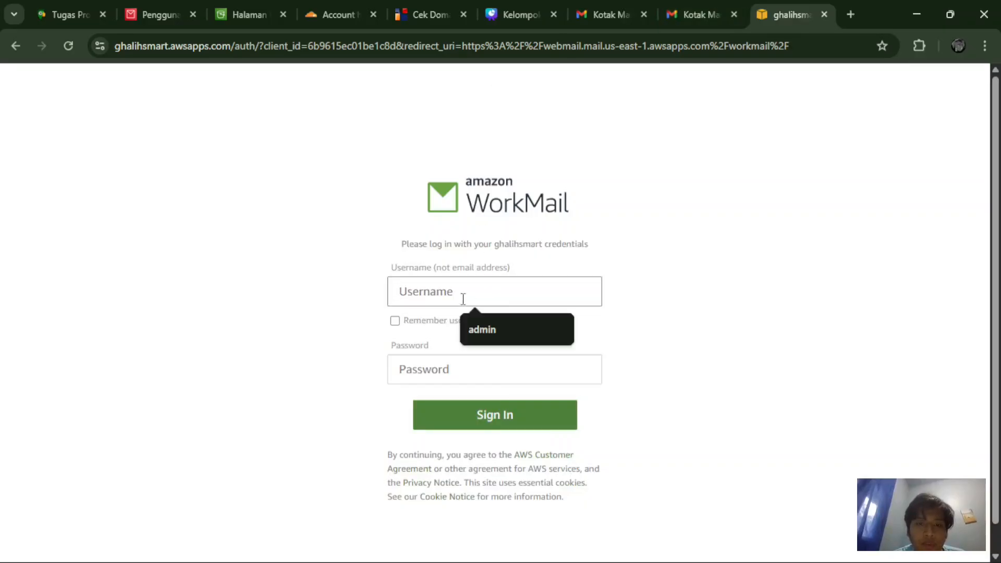
scroll(518, 277, "down", 1)
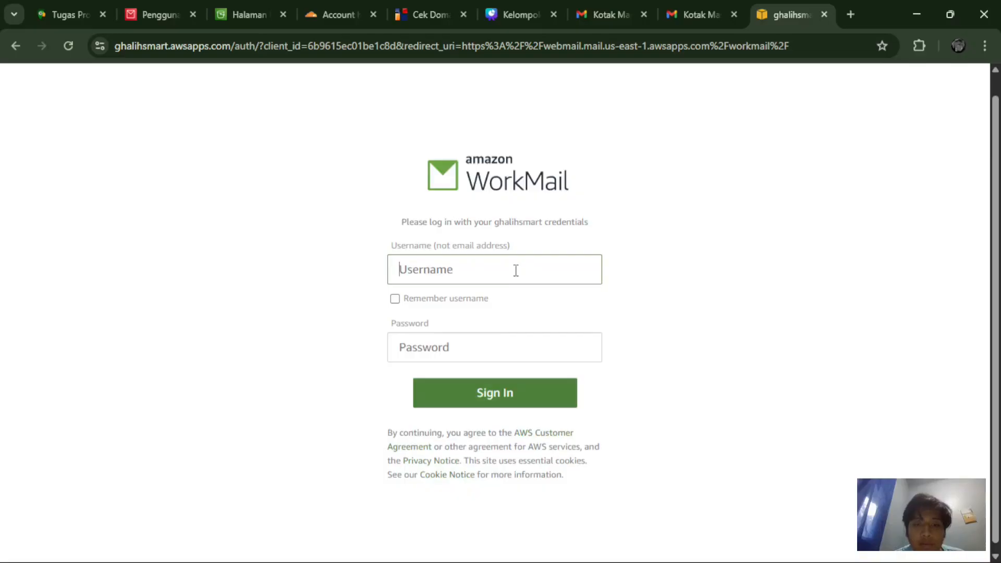
left_click(516, 270)
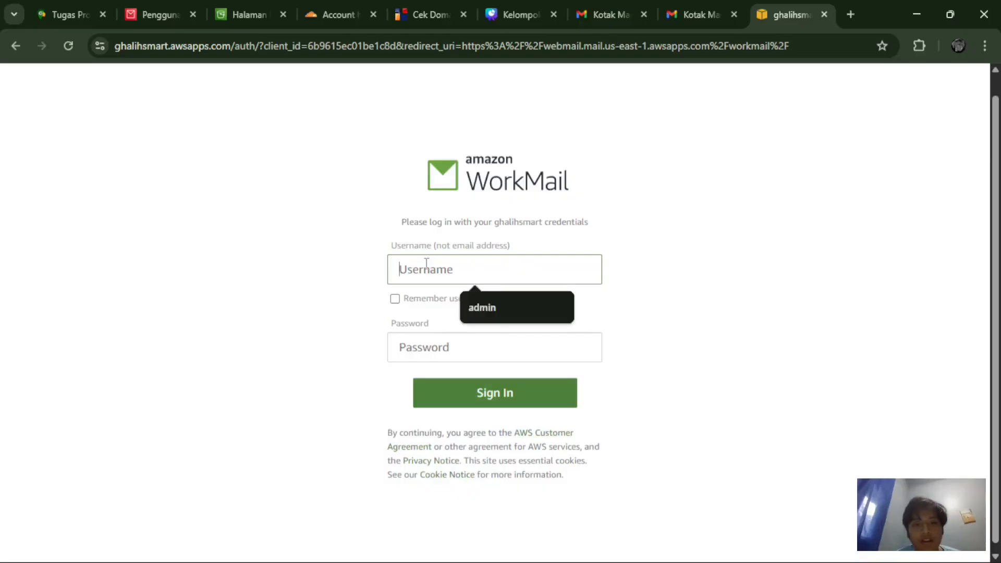
left_click(397, 233)
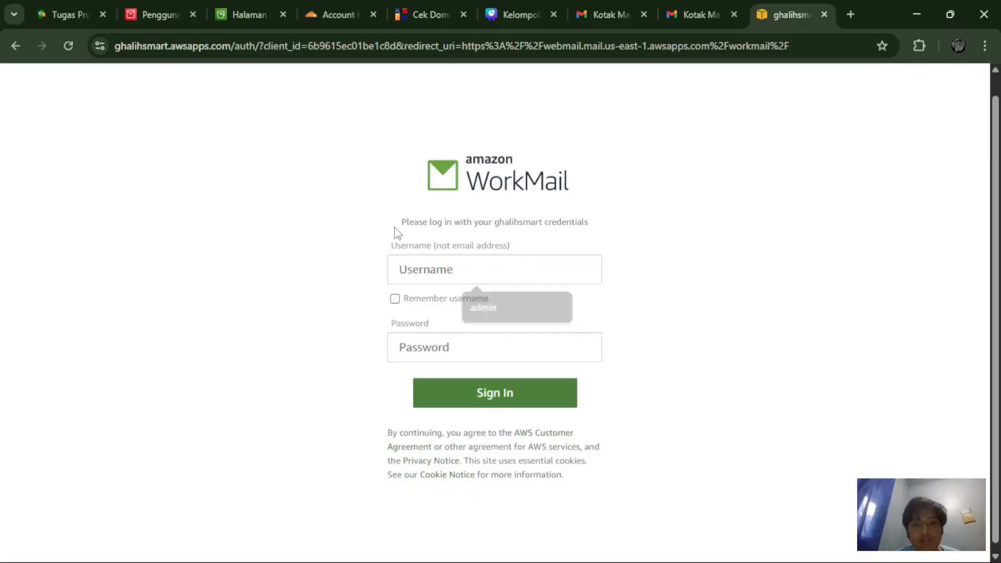
left_click(424, 274)
type("a")
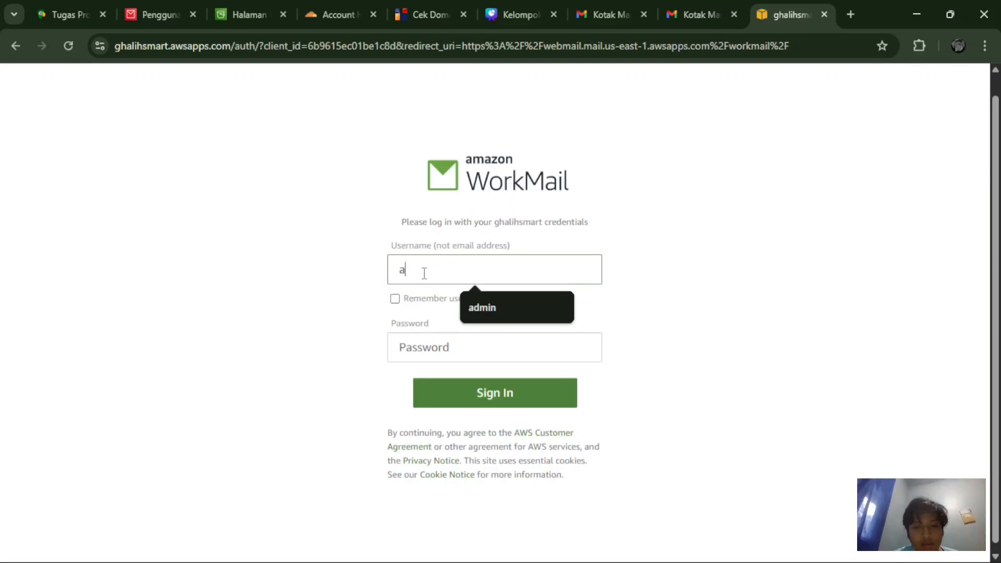
type("dmin")
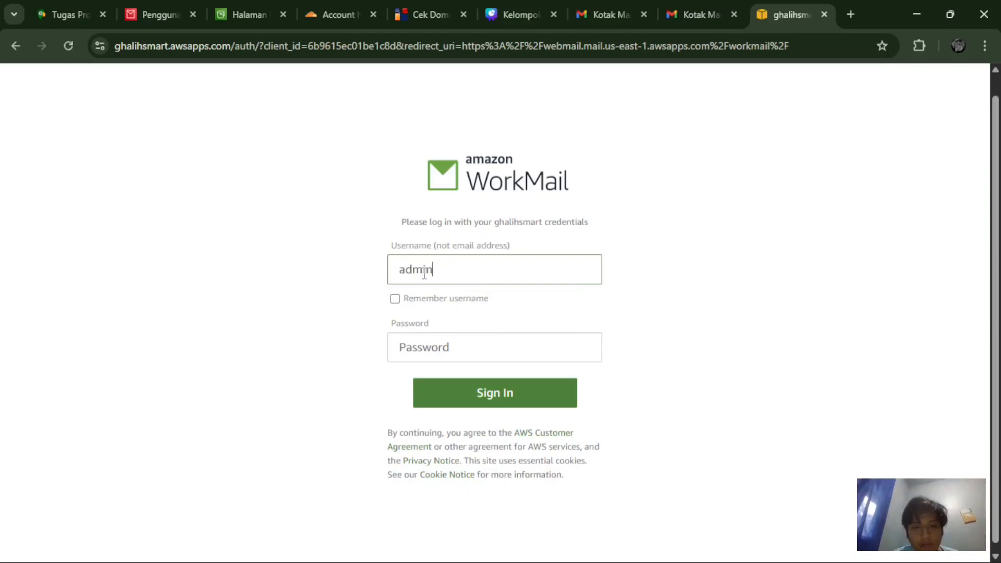
left_click(396, 302)
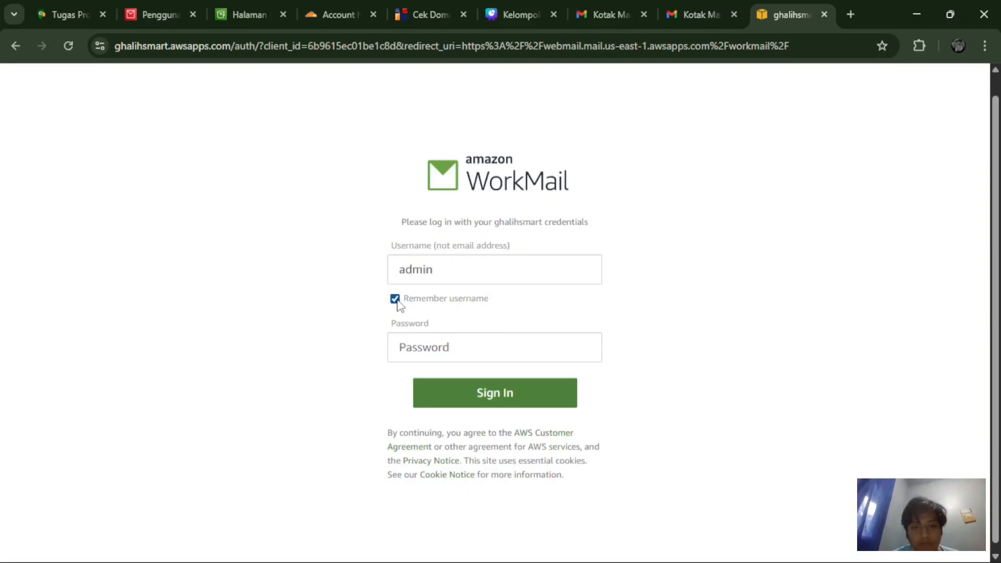
left_click(408, 354)
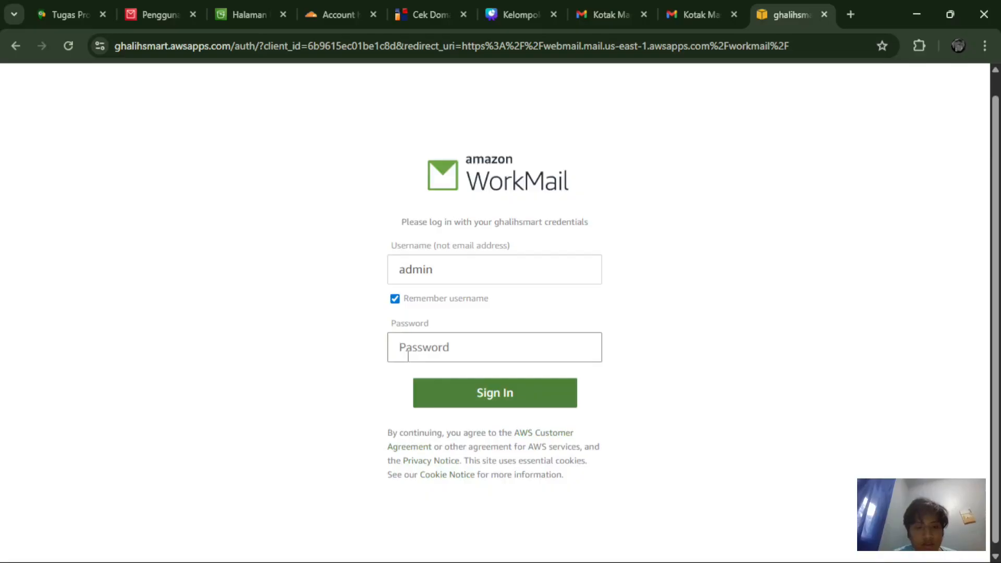
type("•")
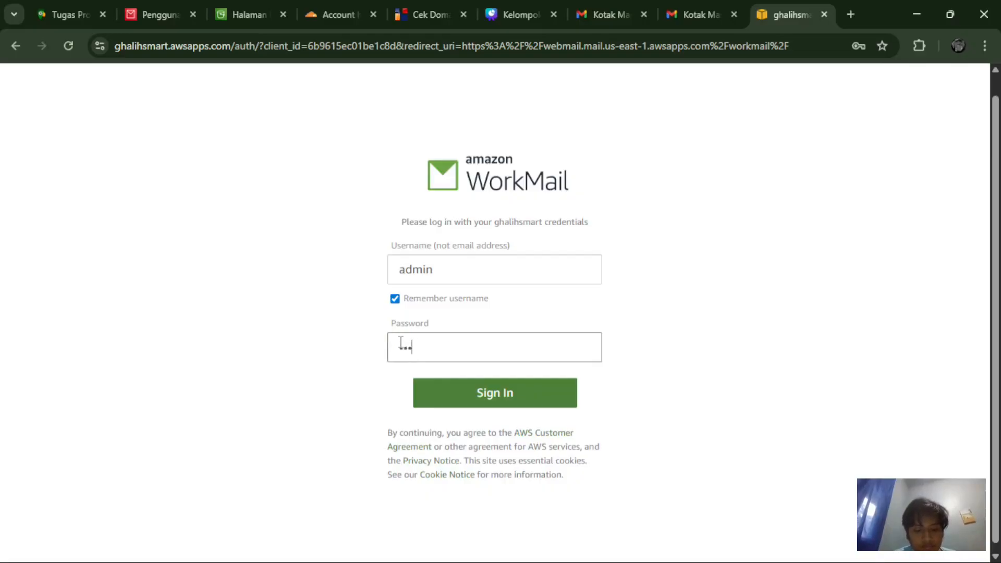
type("••••••••")
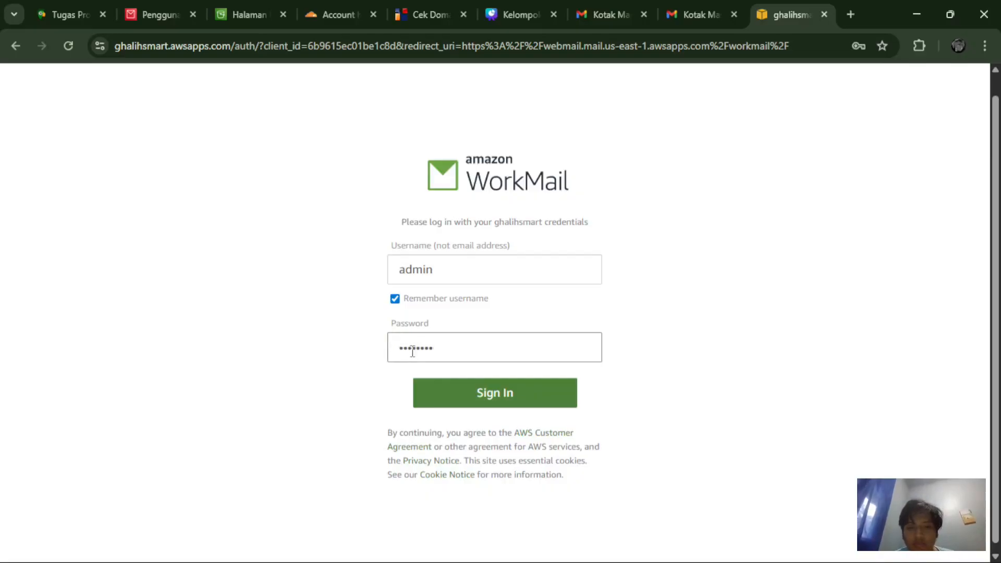
left_click(470, 390)
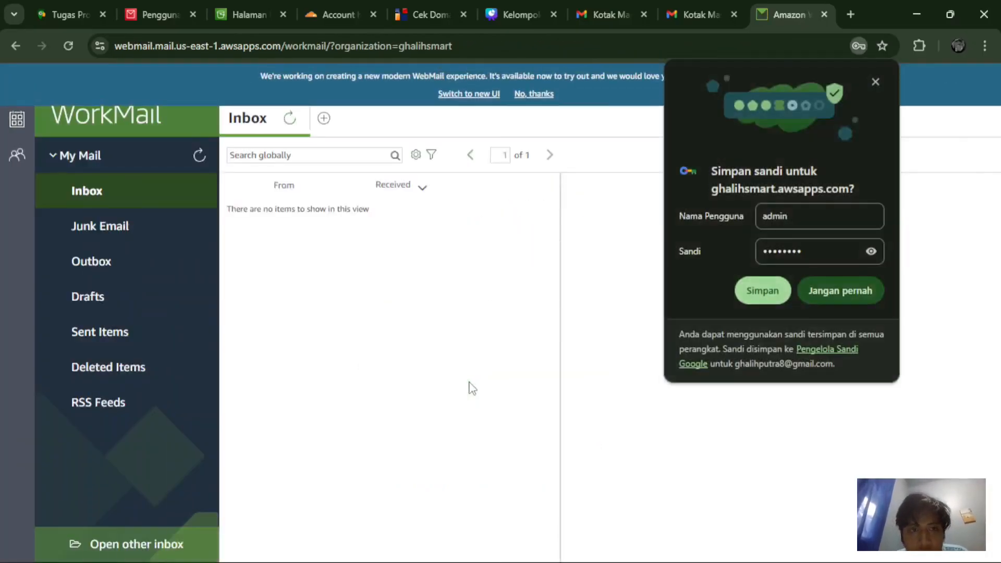
Step: Decline saving the password, then check Junk Email, Outbox, Drafts, Sent Items, RSS Feeds and Inbox, all empty
left_click(847, 289)
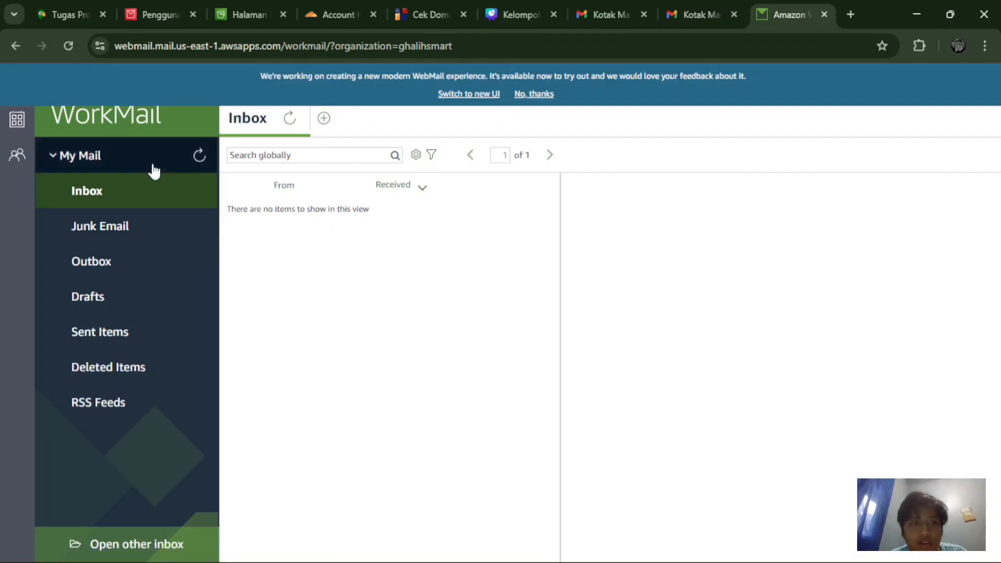
left_click(90, 228)
left_click(102, 261)
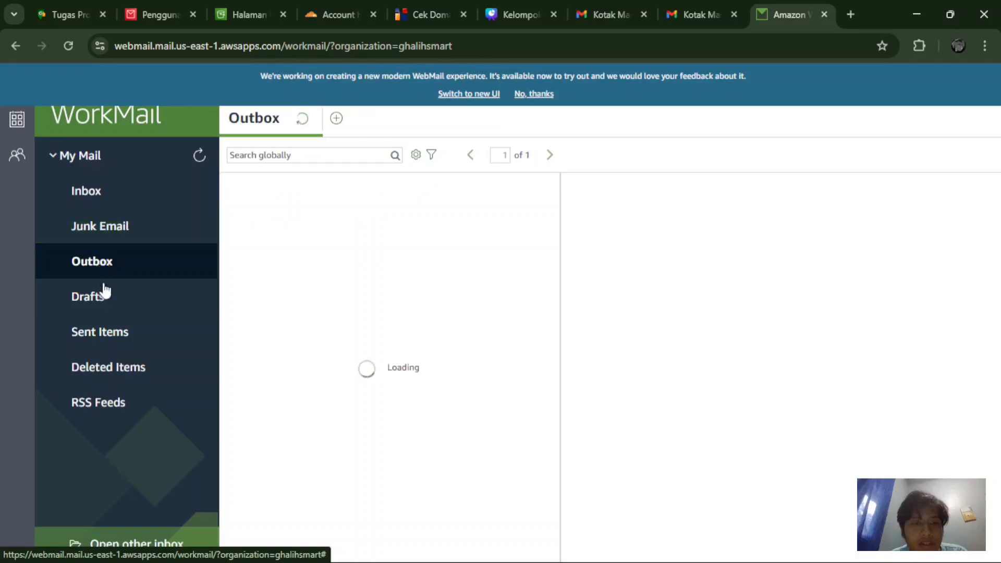
left_click(104, 295)
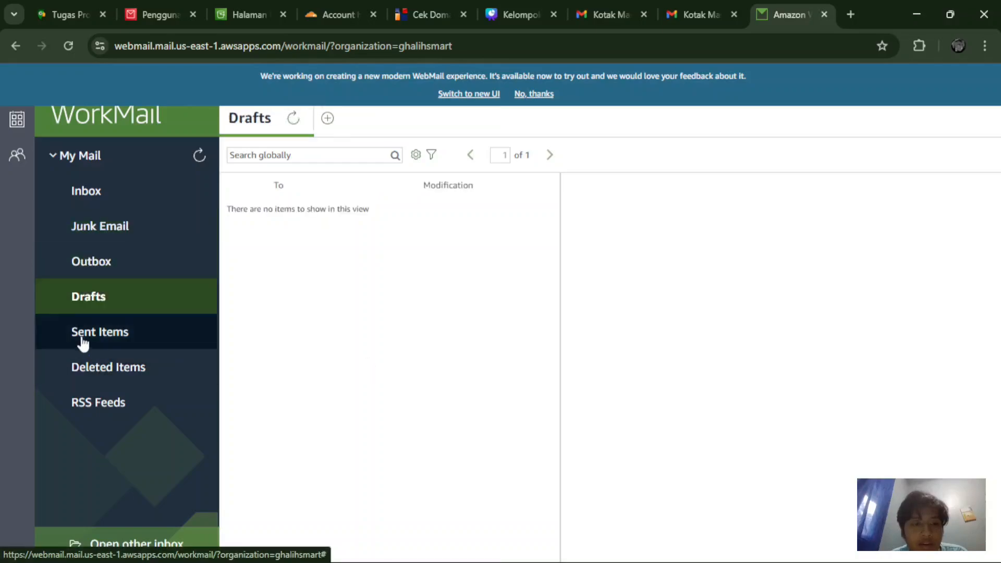
left_click(82, 345)
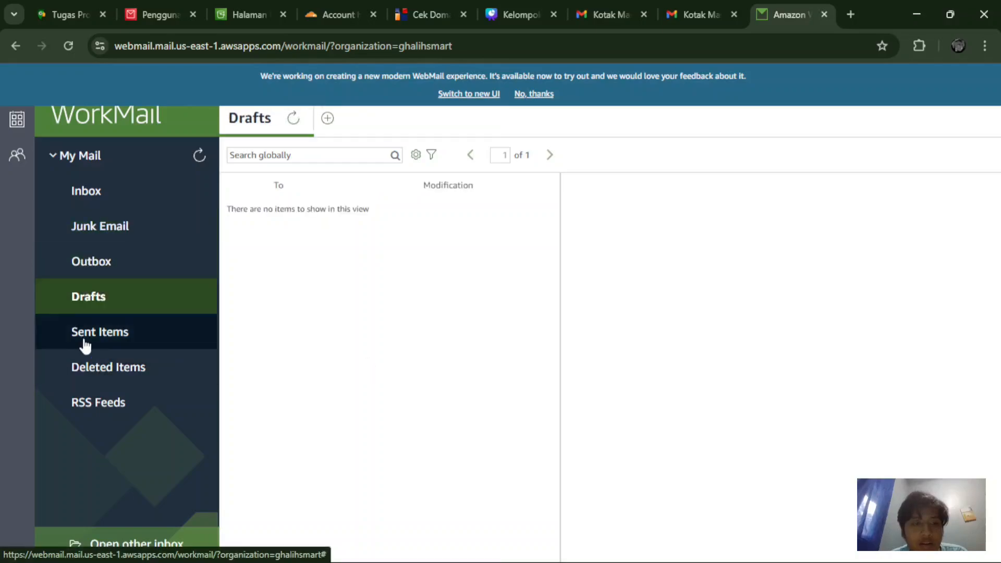
left_click(94, 397)
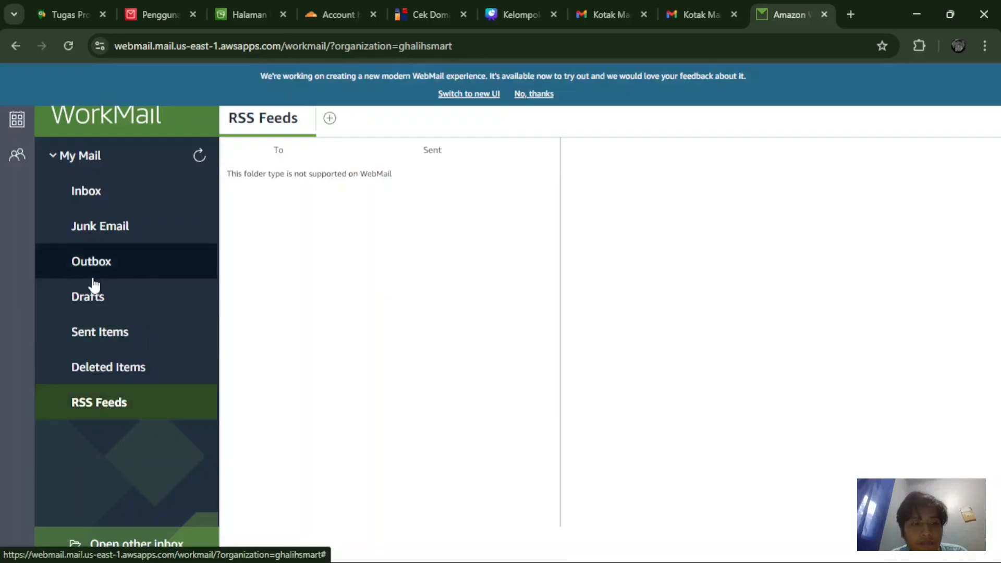
left_click(82, 210)
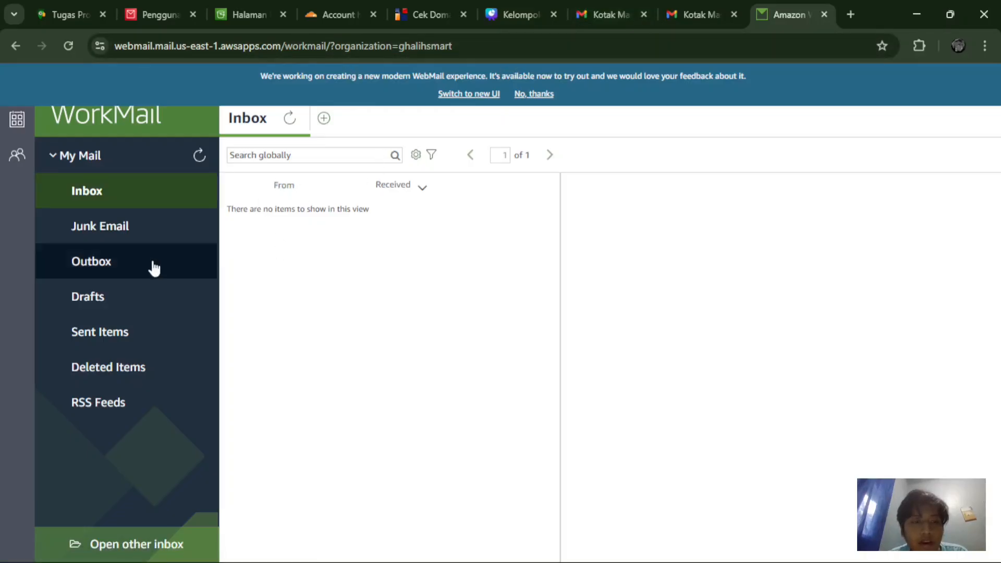
Step: Switch to the calendar view and scroll through it
left_click(16, 134)
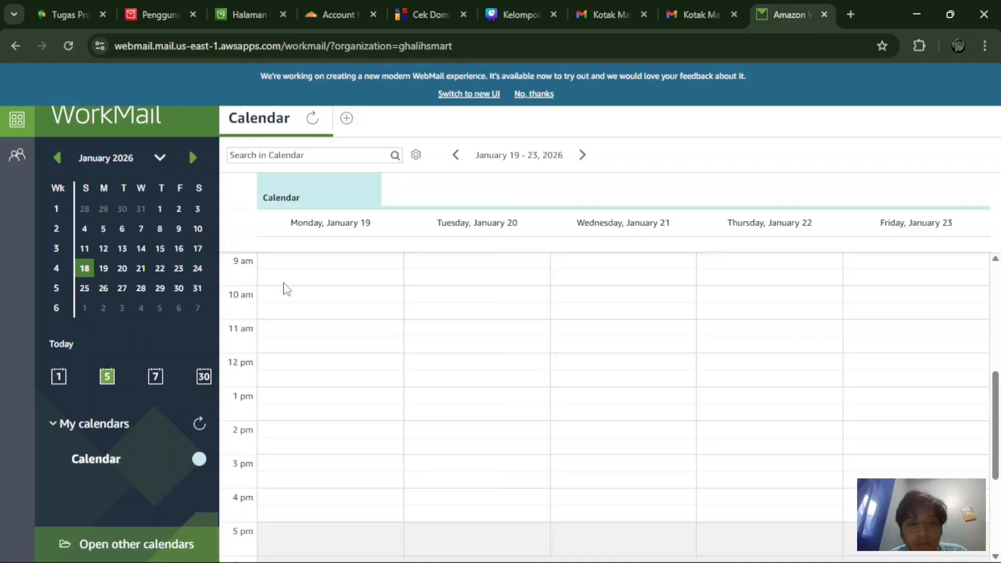
scroll(542, 372, "down", 2)
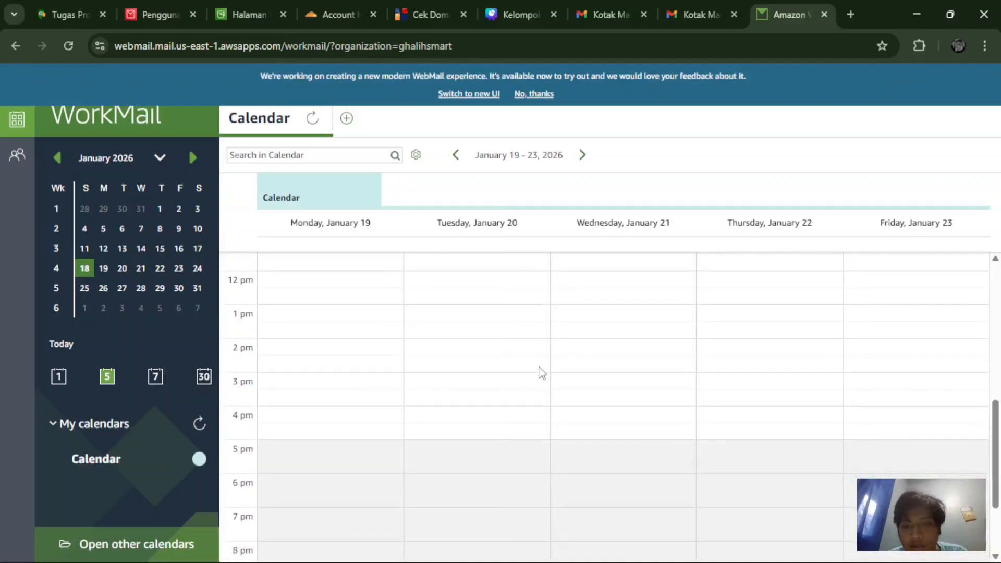
scroll(542, 373, "up", 5)
scroll(540, 371, "up", 2)
scroll(538, 371, "down", 2)
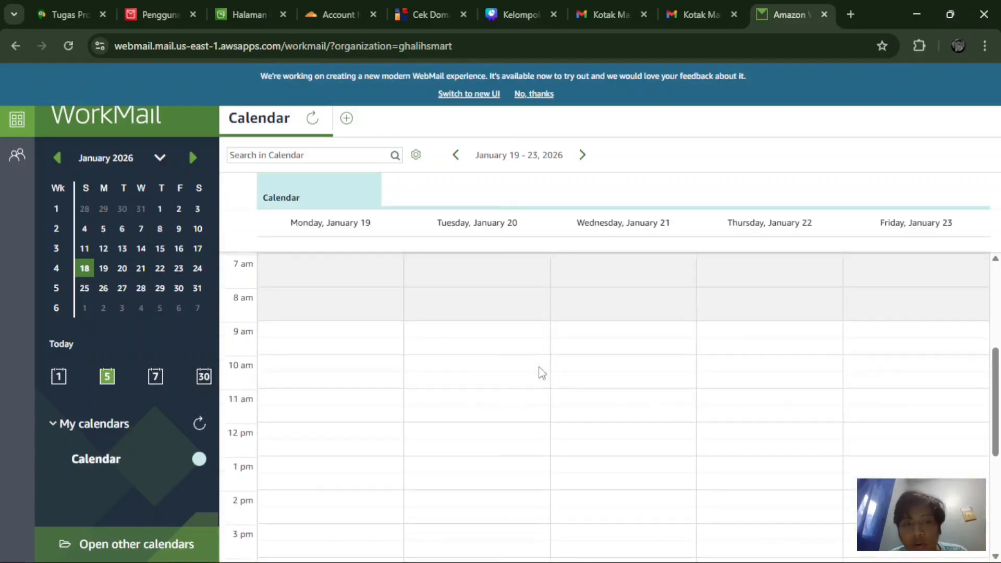
scroll(537, 370, "down", 4)
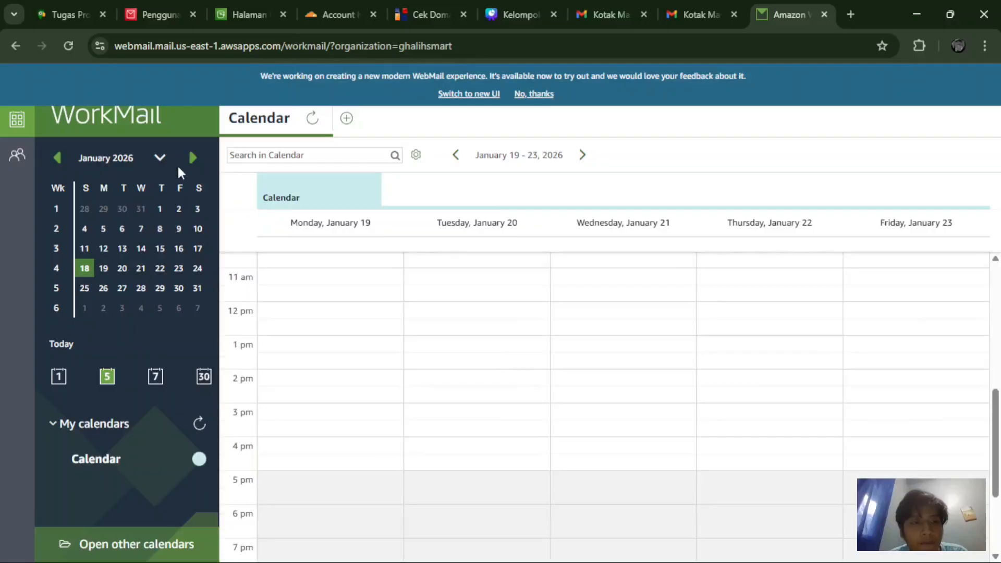
scroll(316, 328, "up", 3)
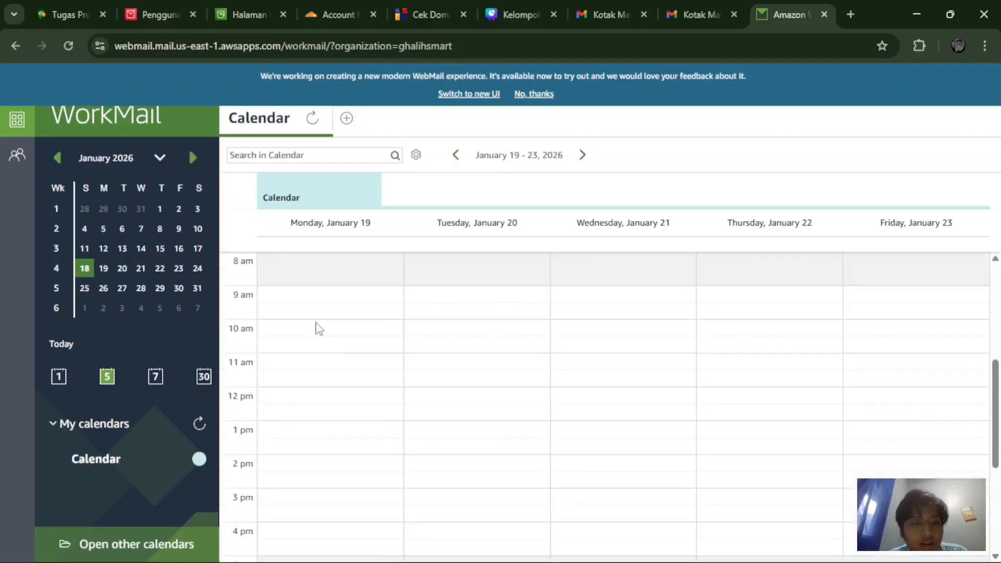
Step: Browse the contacts list, including Suggested Contacts and the My contacts group
left_click(17, 152)
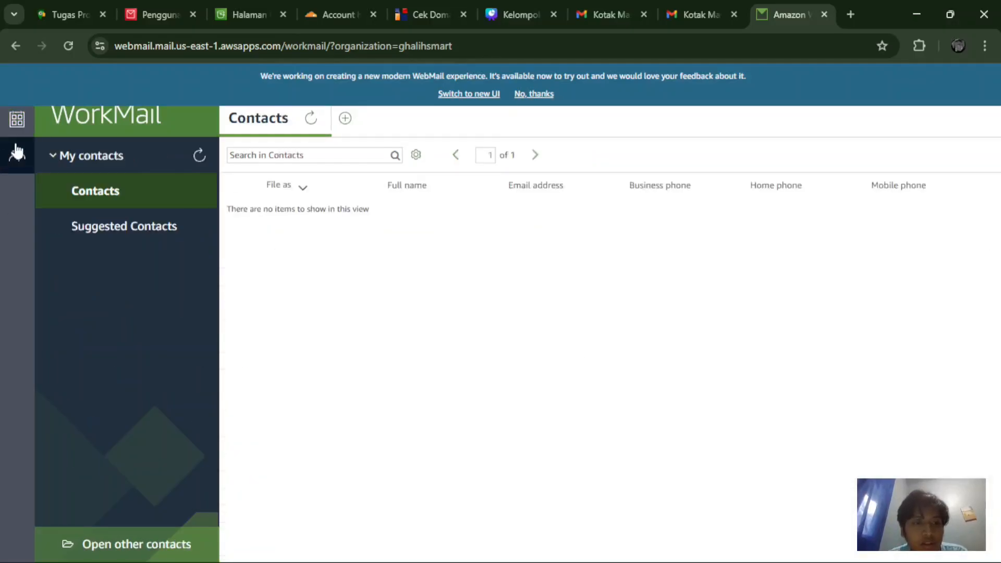
left_click(167, 204)
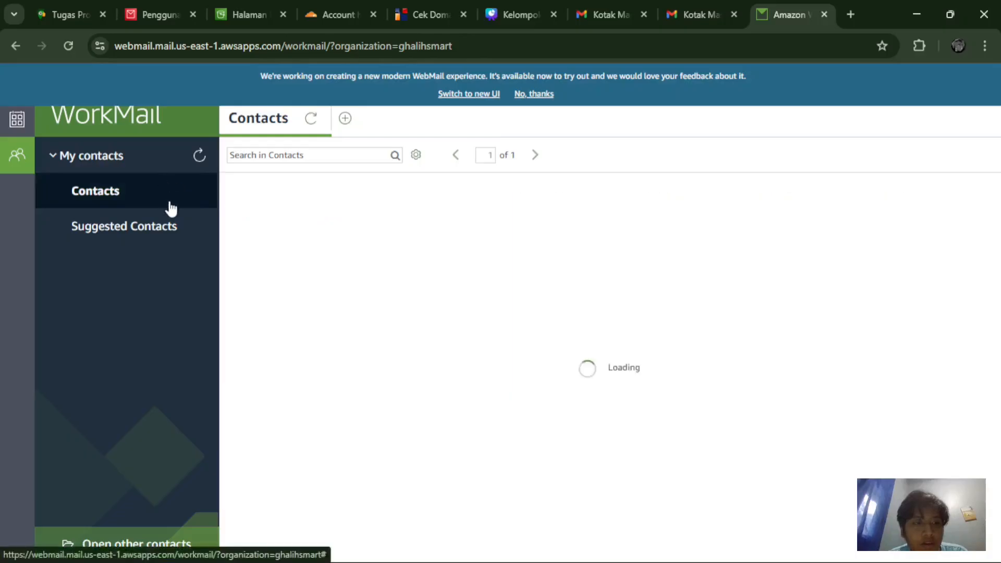
left_click(152, 225)
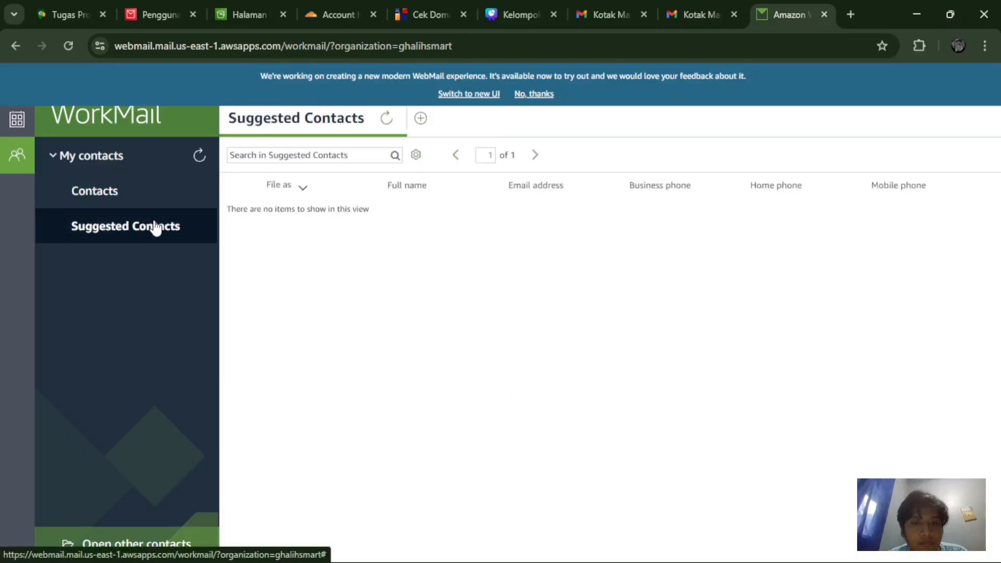
left_click(133, 163)
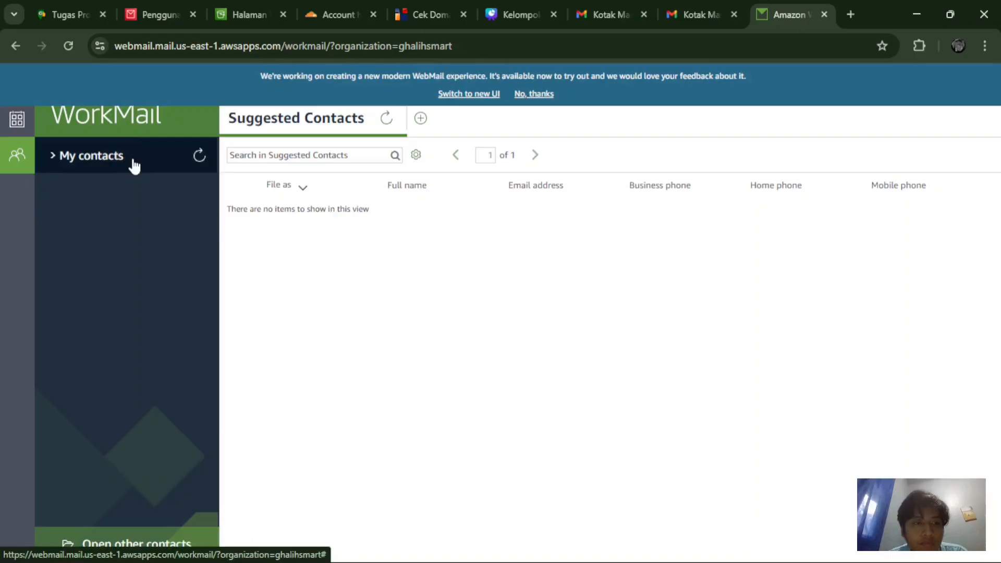
left_click(101, 155)
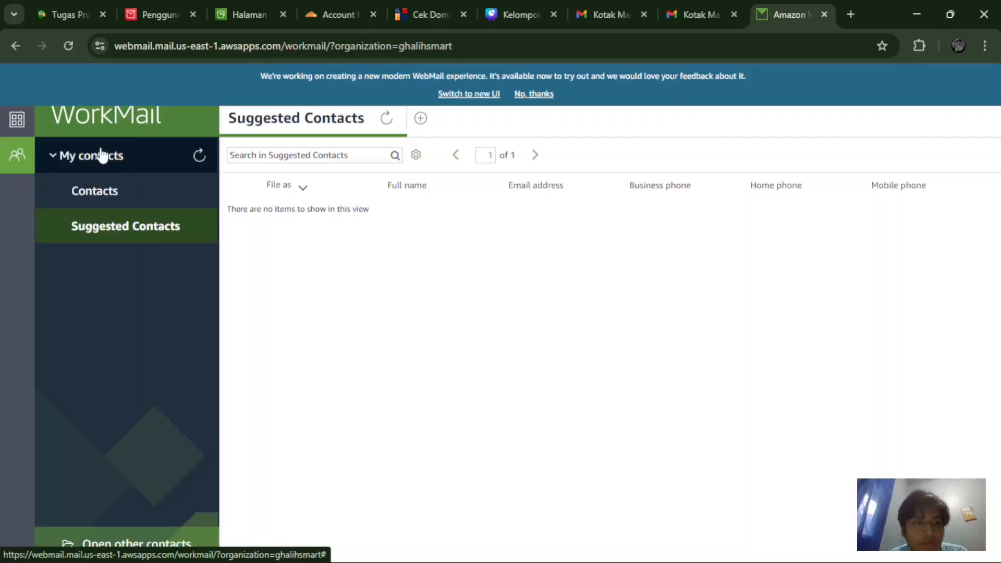
Step: Return to the Inbox, refresh it to confirm it is still empty, and dismiss New item
left_click(8, 124)
left_click(547, 95)
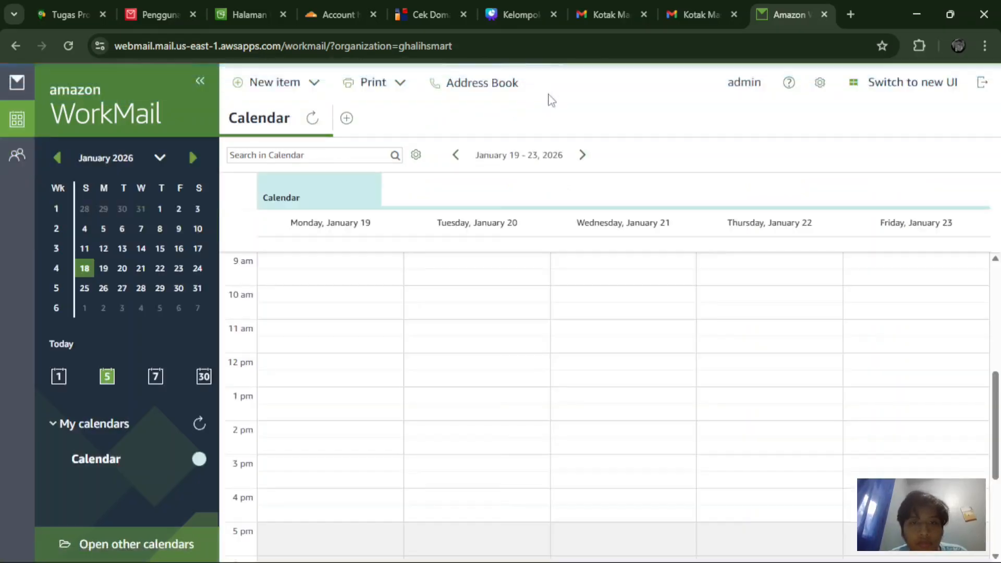
left_click(17, 87)
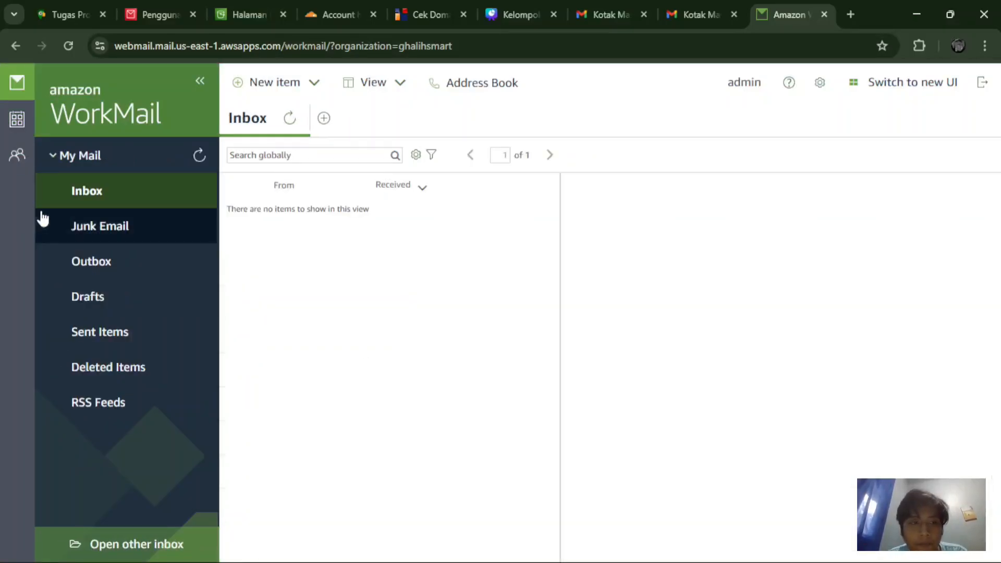
left_click(134, 190)
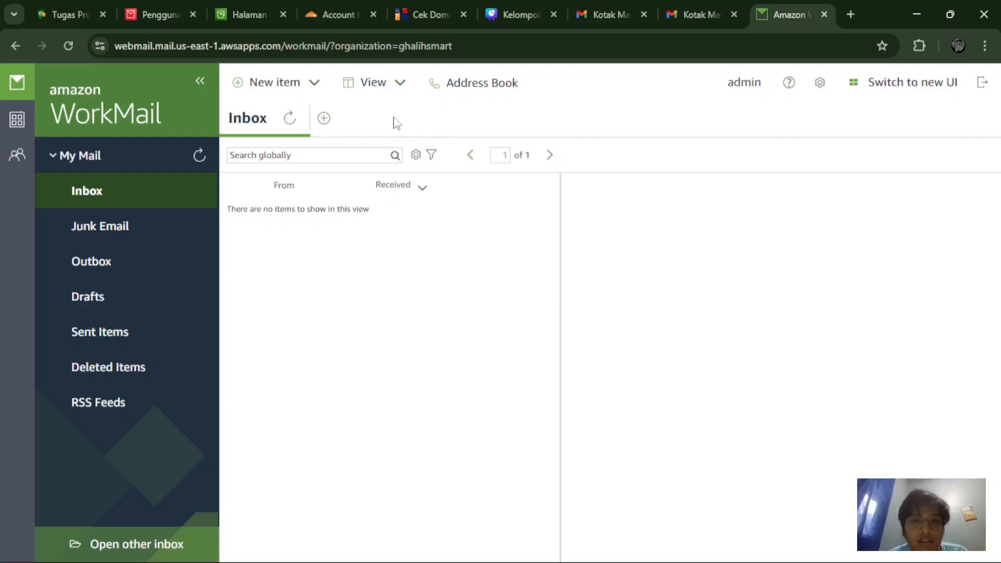
left_click(286, 89)
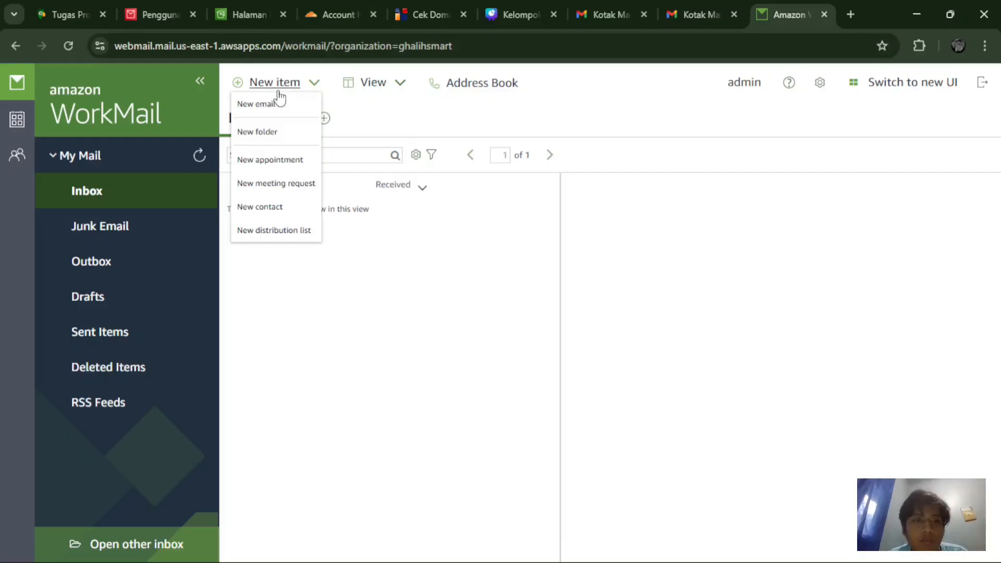
left_click(384, 133)
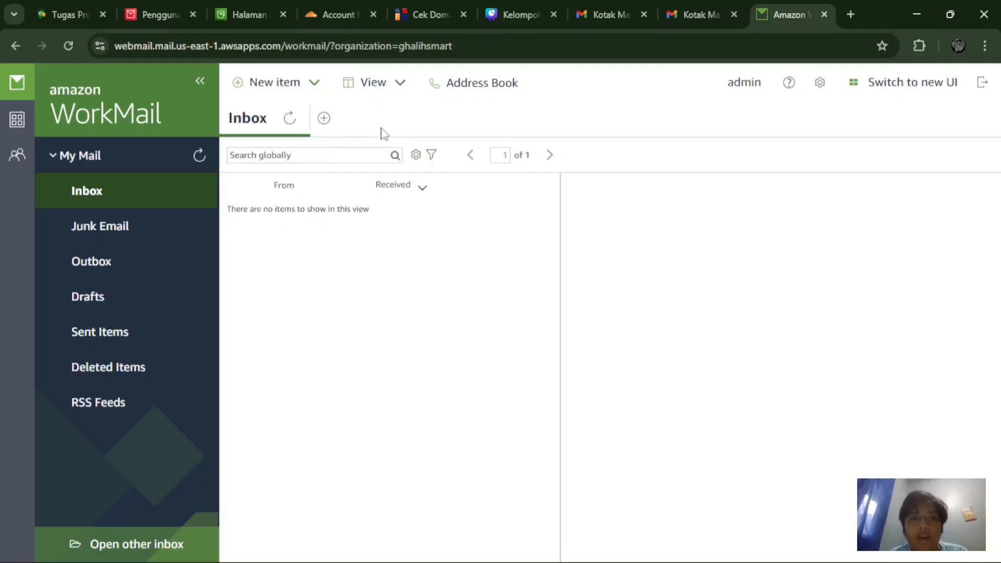
Step: Open Gmail in a new tab and switch to a different Google account
left_click(848, 16)
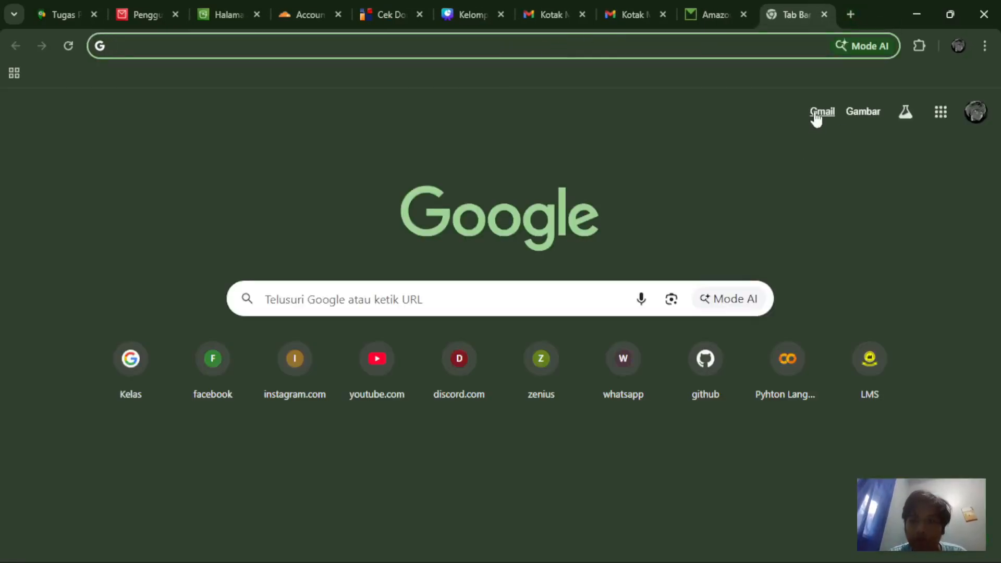
left_click(816, 119)
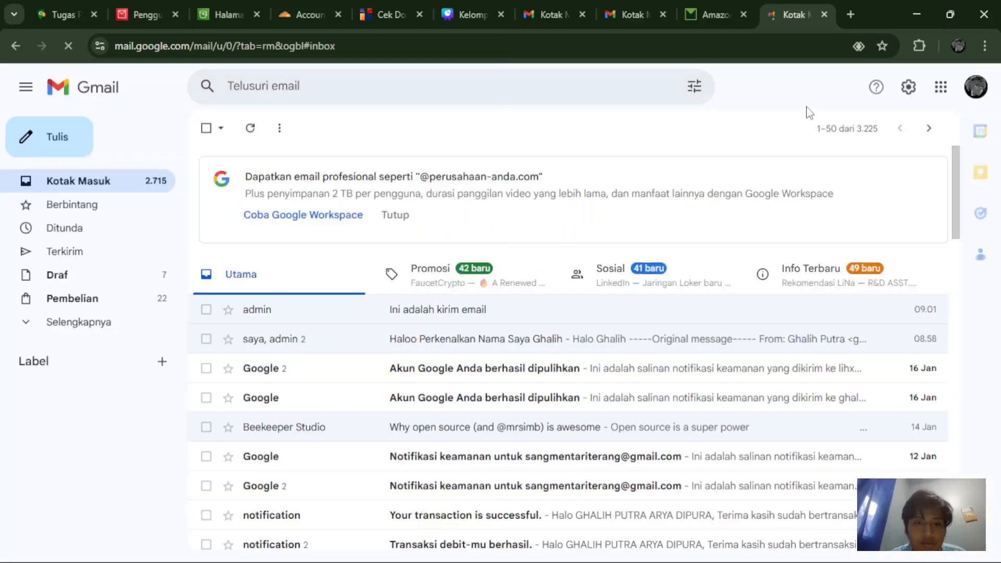
left_click(975, 94)
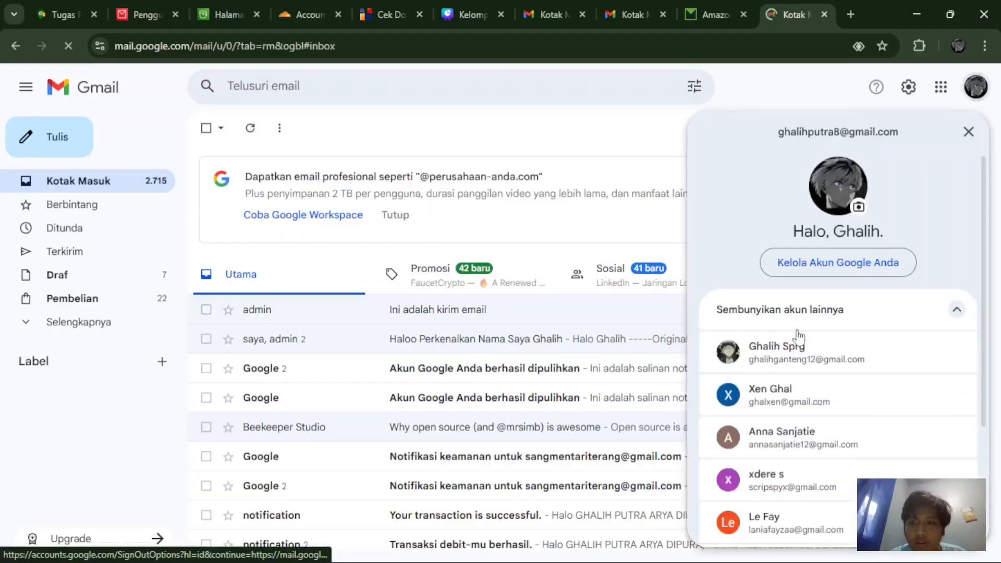
left_click(795, 430)
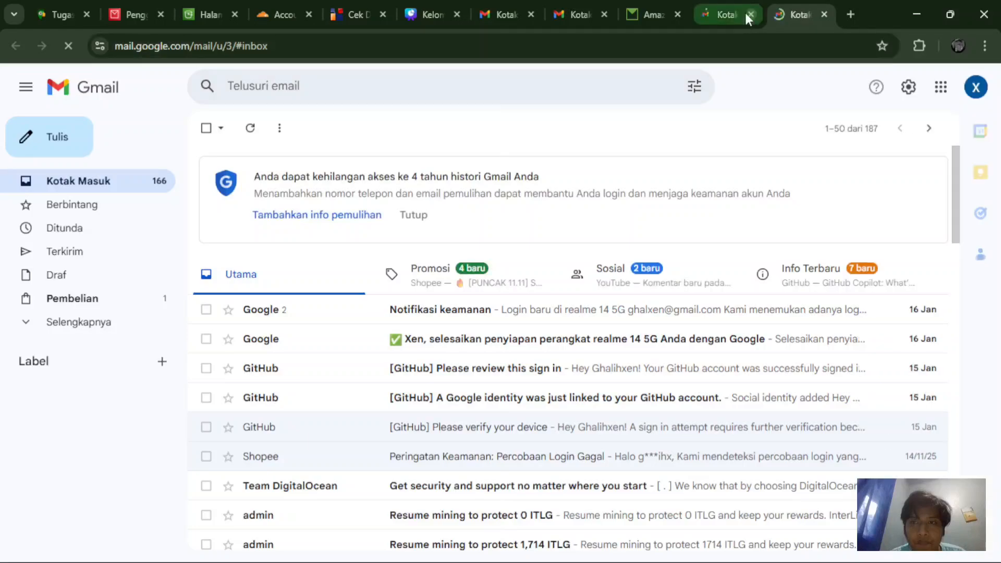
Step: Close the extra Gmail tab, start a new message, and return to the WorkMail users page
middle_click(717, 14)
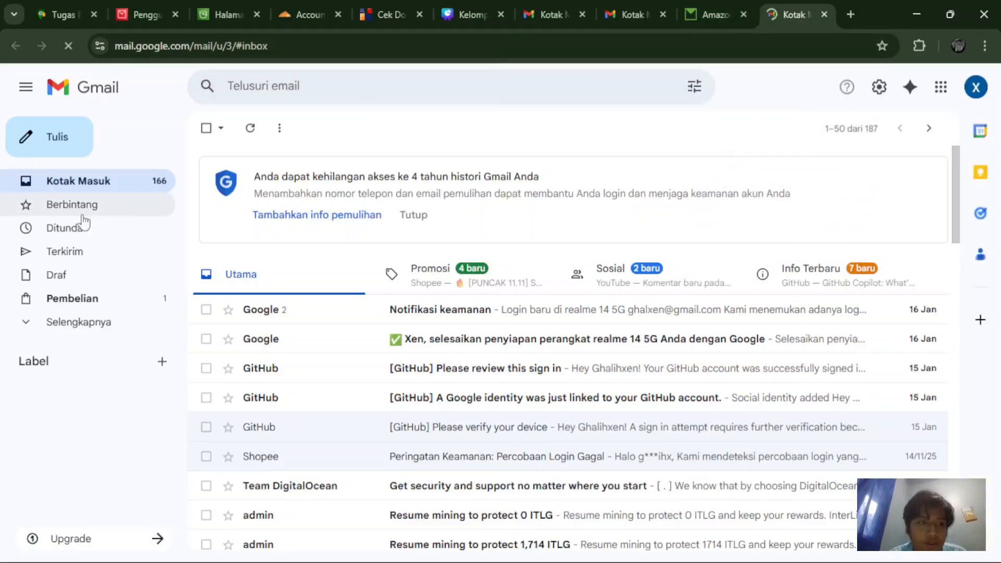
left_click(57, 138)
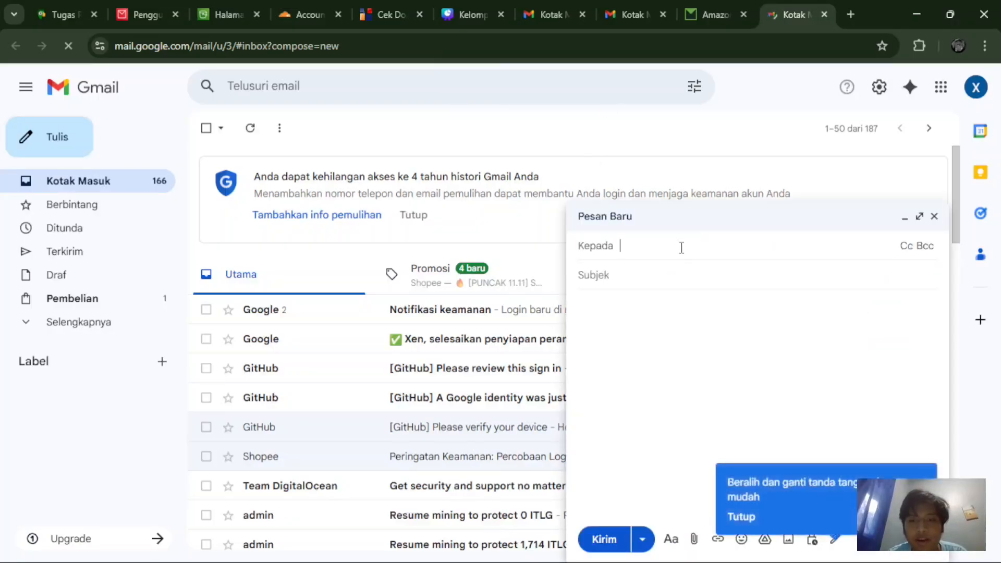
left_click(134, 5)
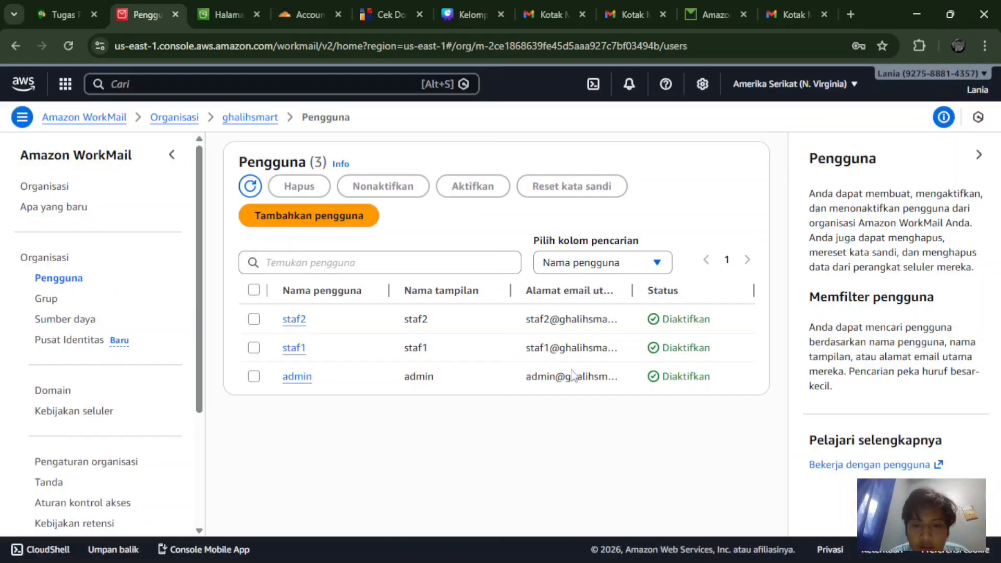
Step: Copy the admin user's email address from its details page, then go back to the Gmail draft
left_click(301, 378)
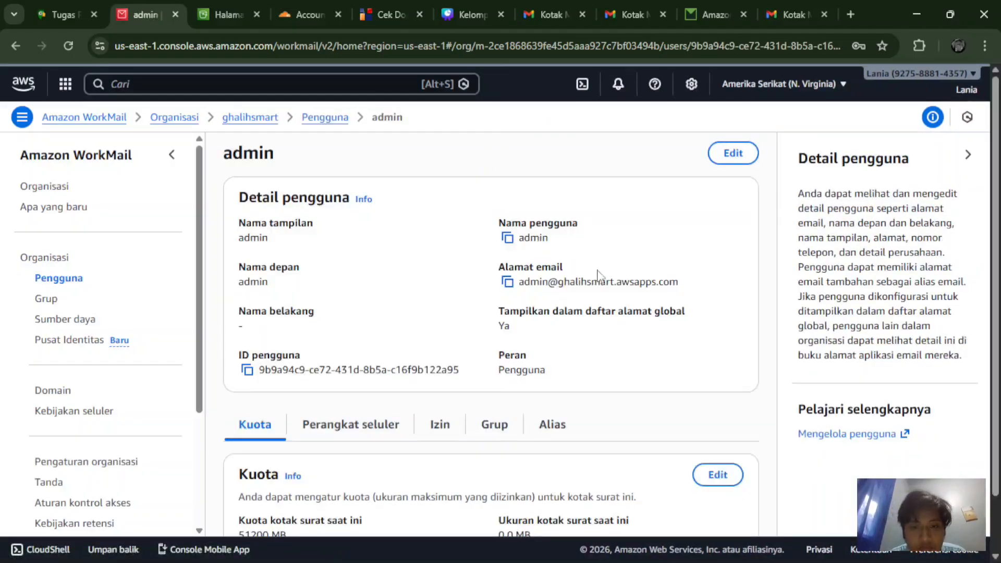
left_click_drag(692, 287, 522, 282)
key("ctrl+c")
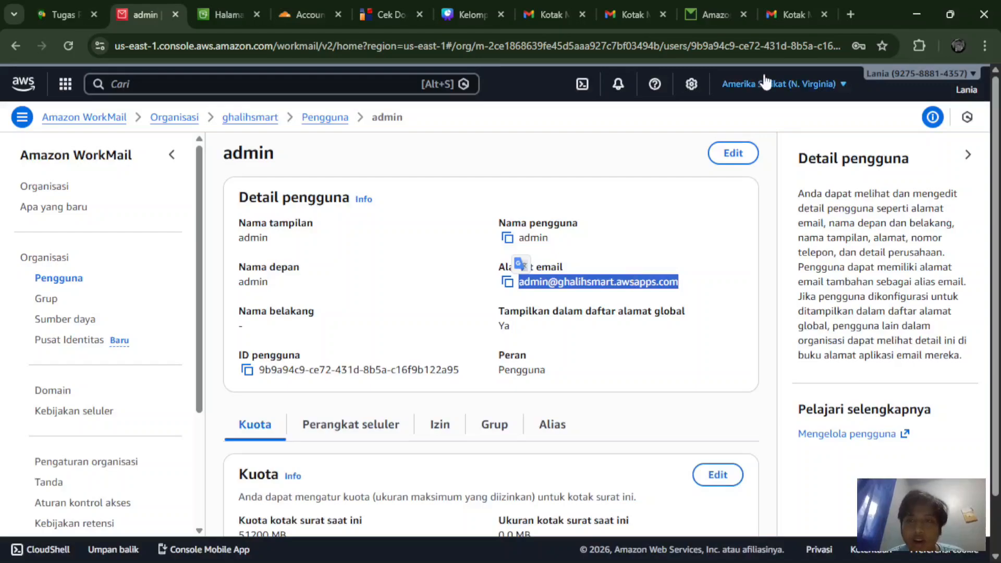
left_click(711, 16)
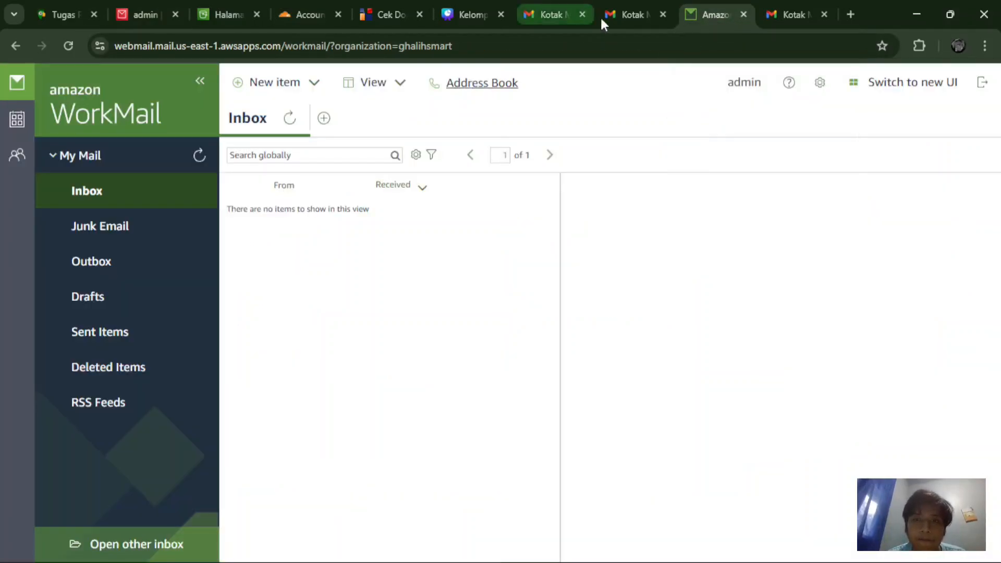
left_click(770, 16)
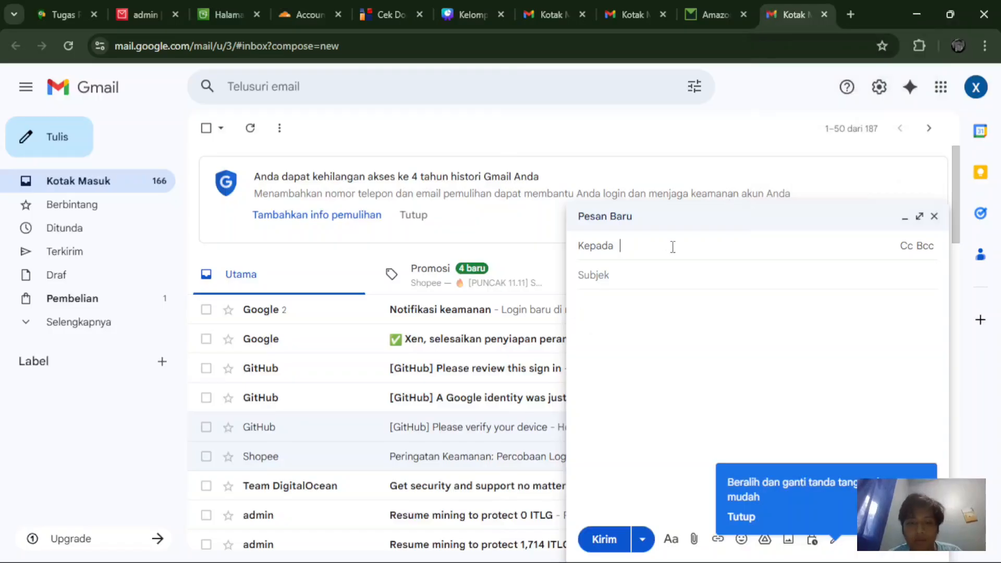
Step: Address the draft to the admin's WorkMail address with subject 'Permohonan Lamaran Pekerjaan'
key("ctrl+v")
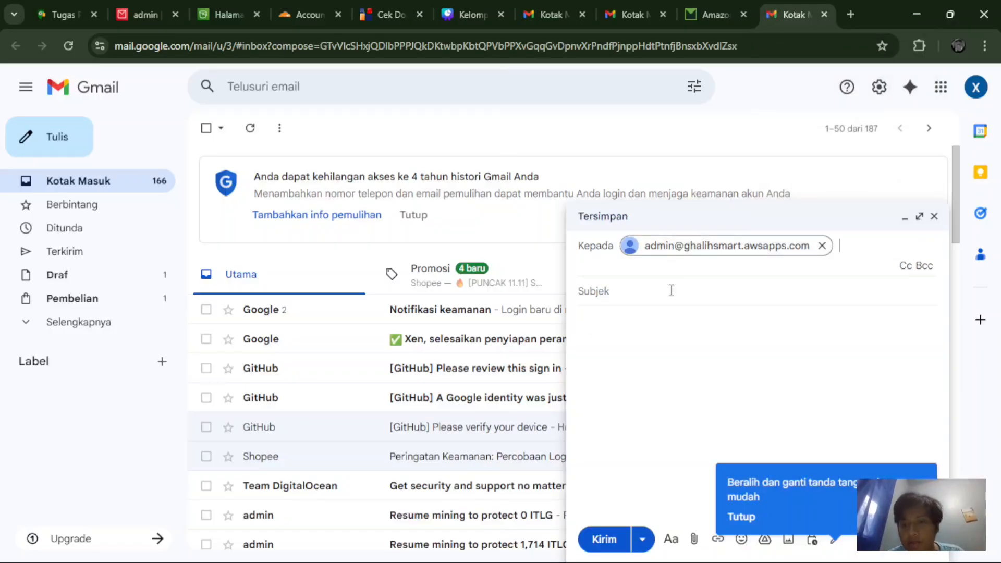
left_click(668, 288)
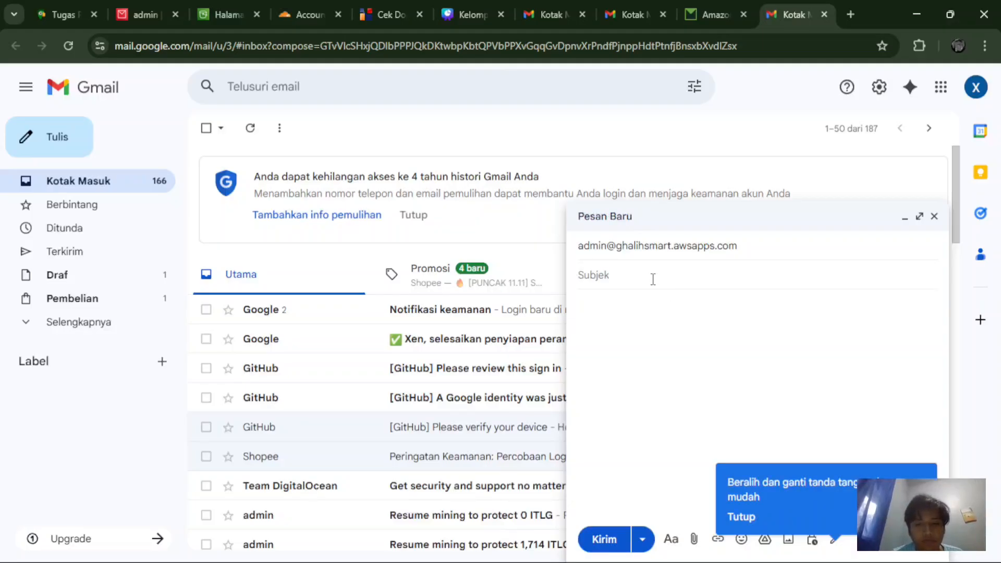
type("P")
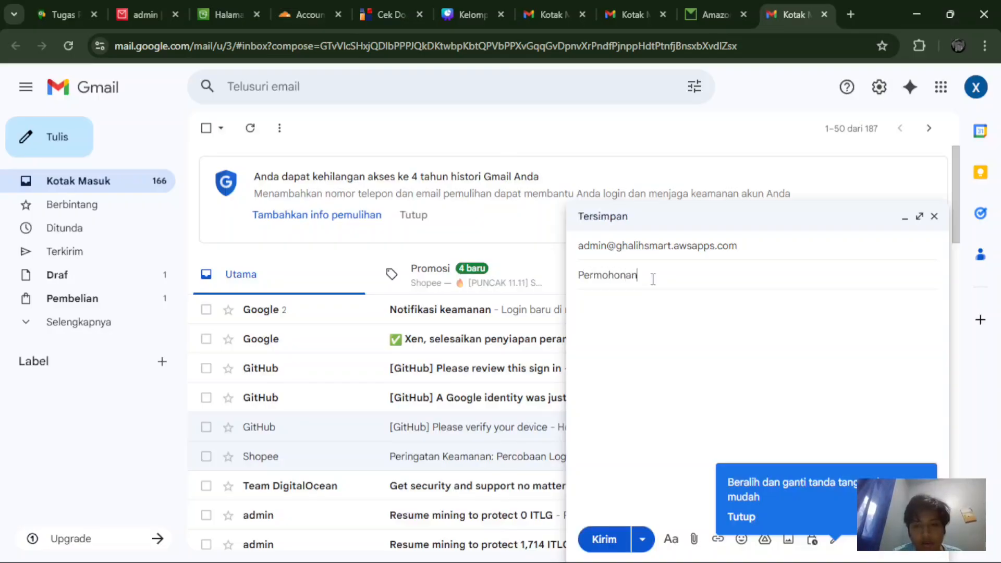
type("ermohonan Lamaran ")
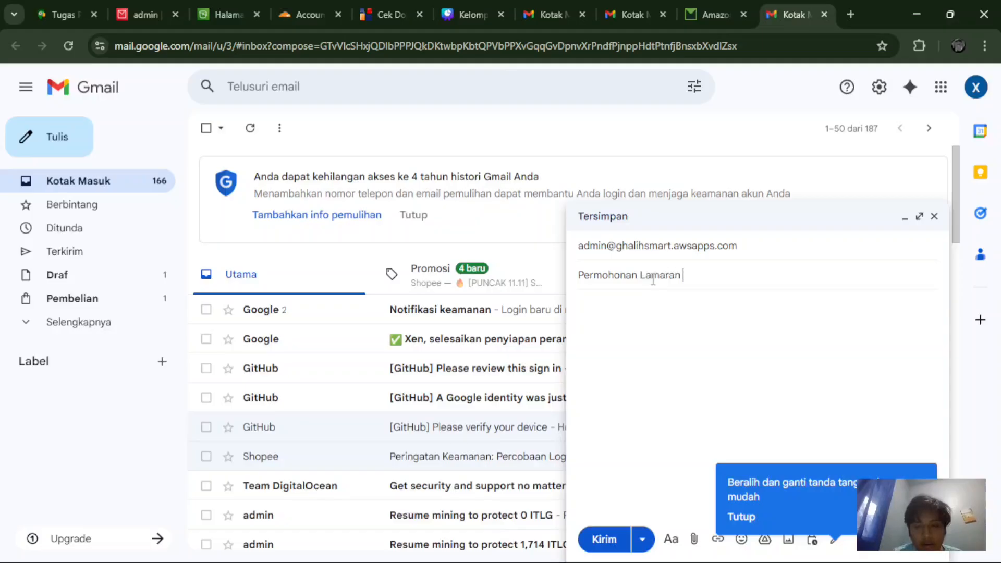
type("Pekerjaan")
Step: Write the body asking whether a new staff member is needed, and send it
left_click(660, 305)
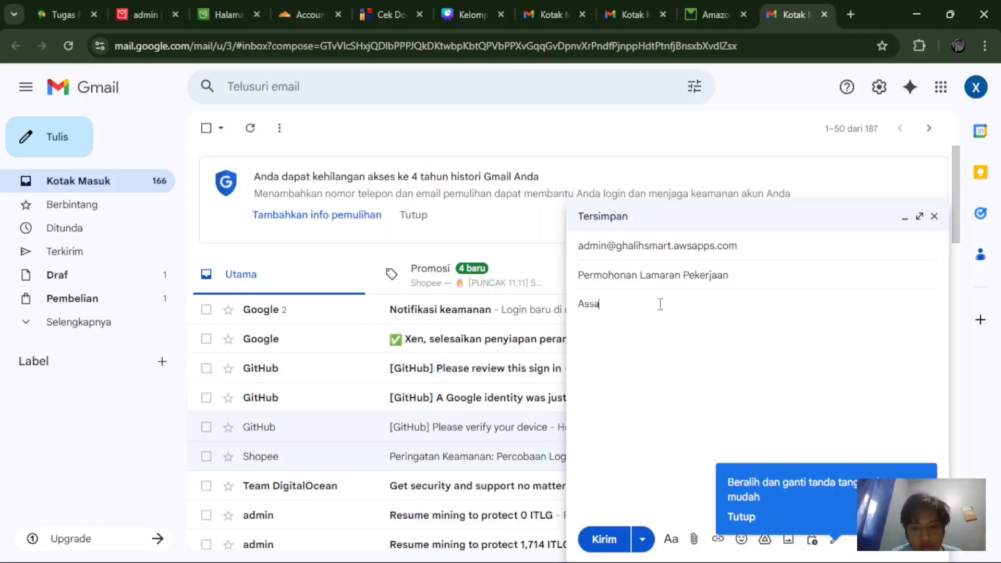
type("Assalamualaikum Apakah")
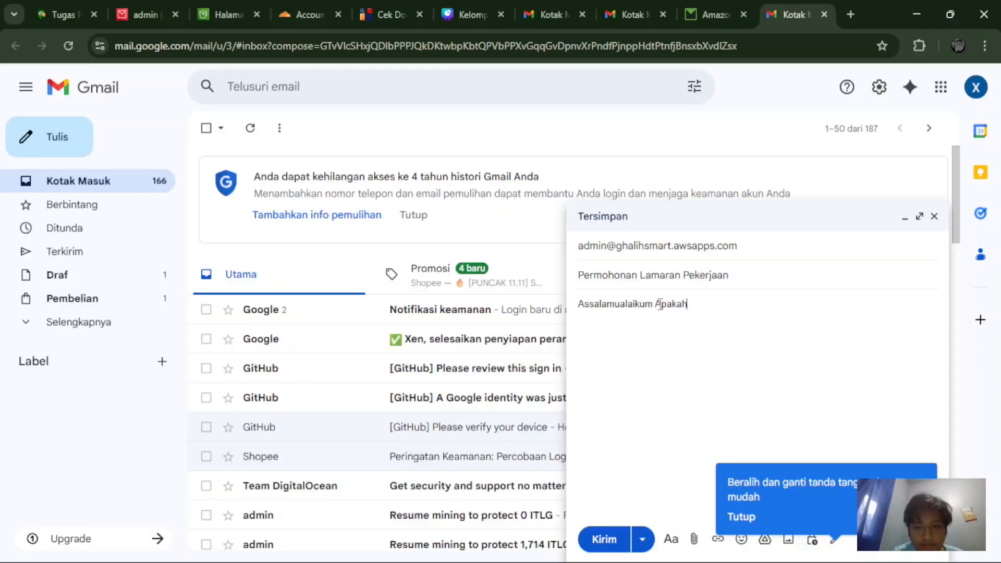
type("ben")
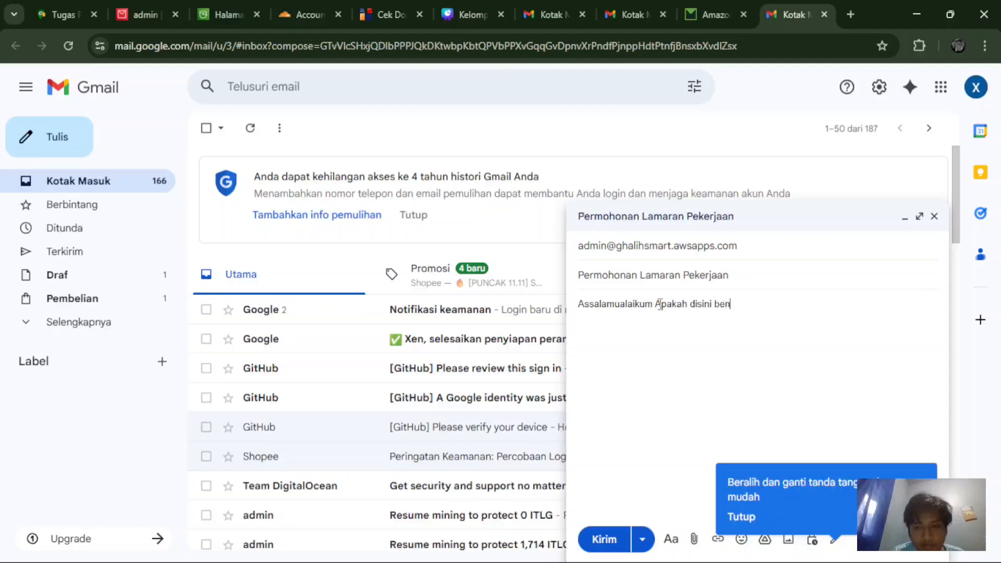
type("ar sedang mencari A")
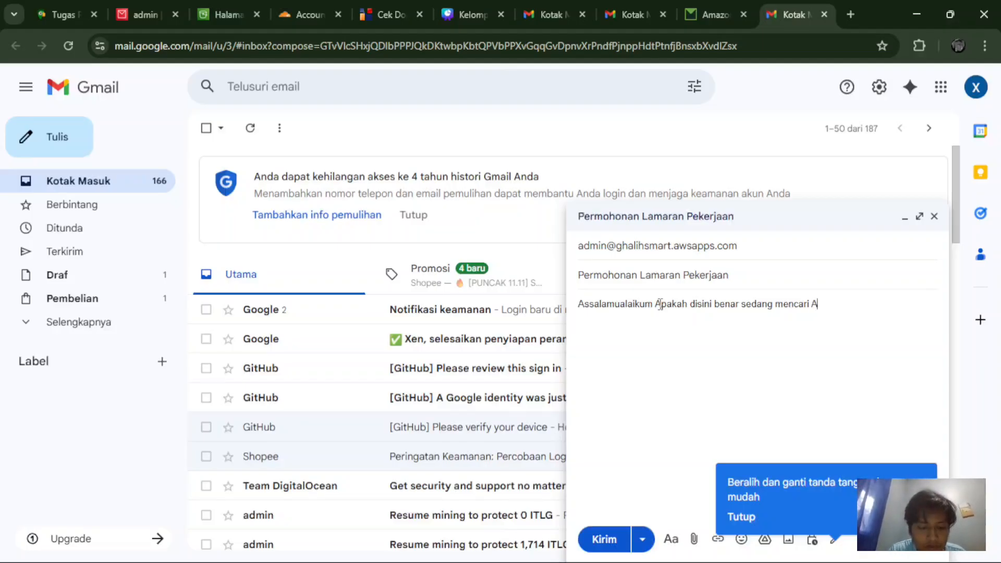
type("nggota Staf terbaru")
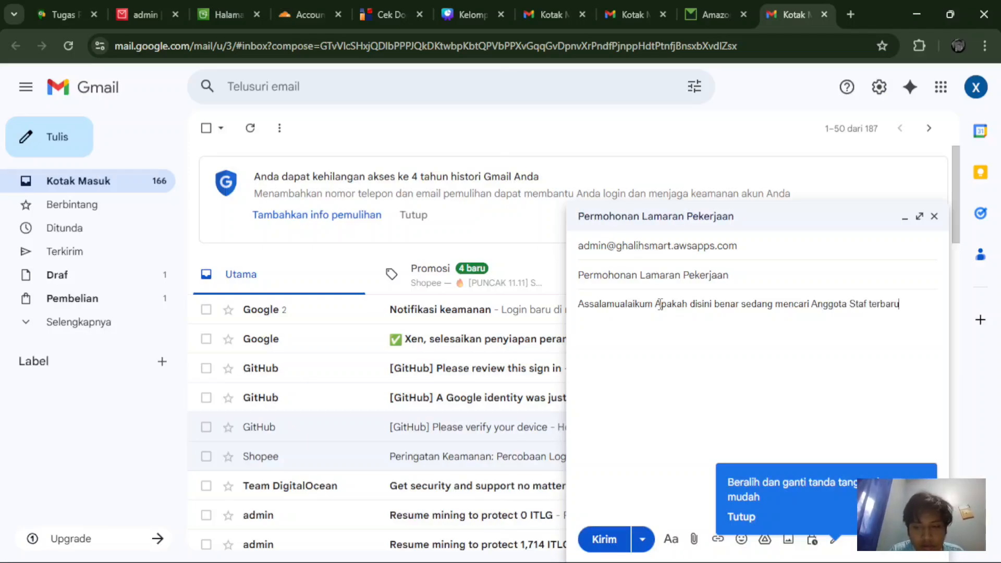
type(", mohon izin saya ingin bertanya")
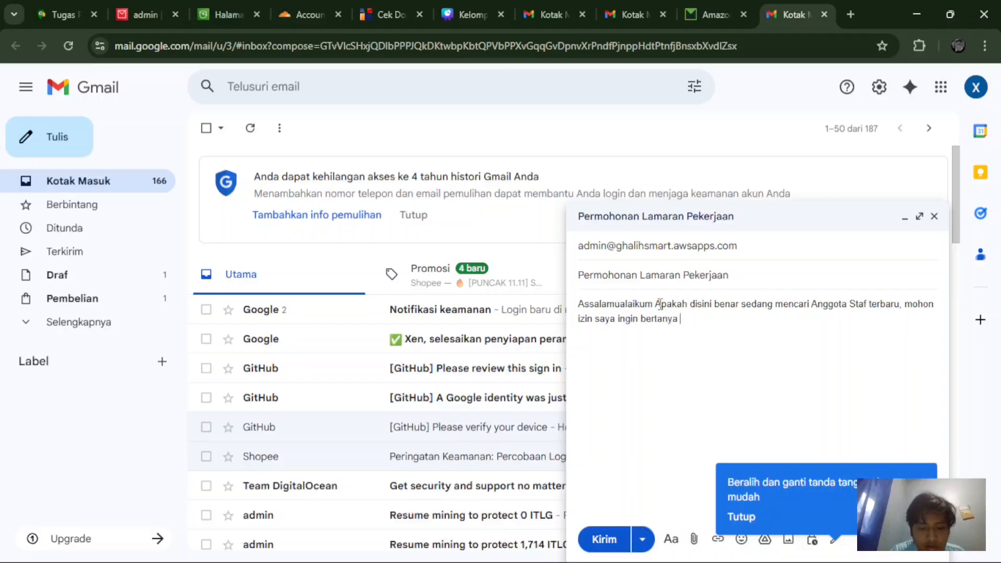
type("terlebih dahulu")
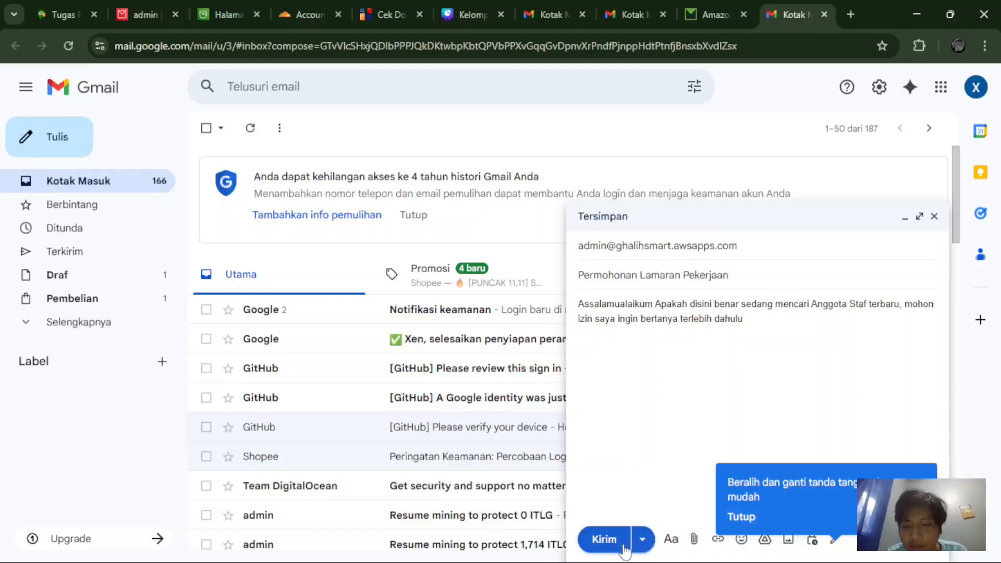
left_click(603, 538)
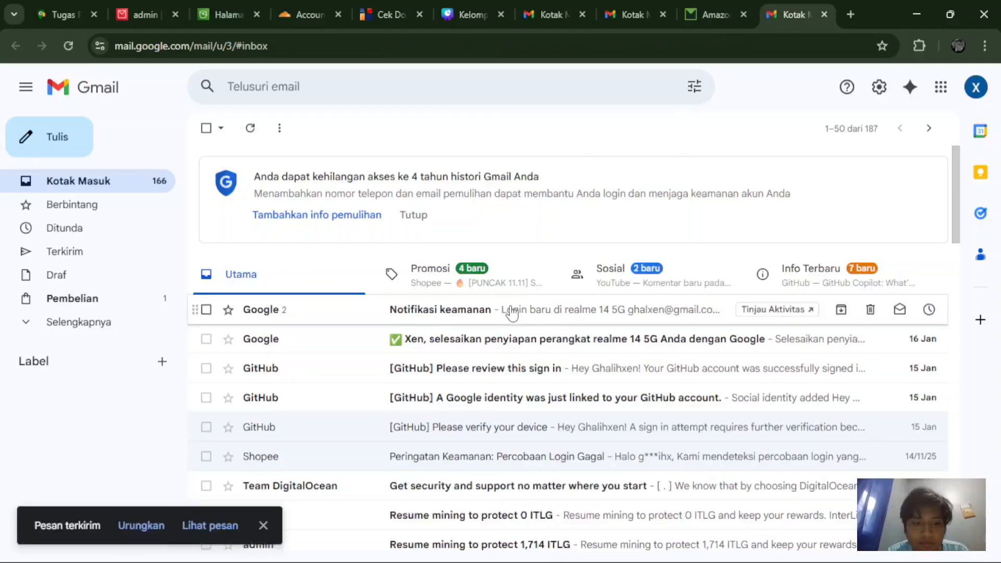
Step: Refresh WorkMail and open the arrived 'Permohonan Lamaran Pekerjaan' message
left_click(696, 5)
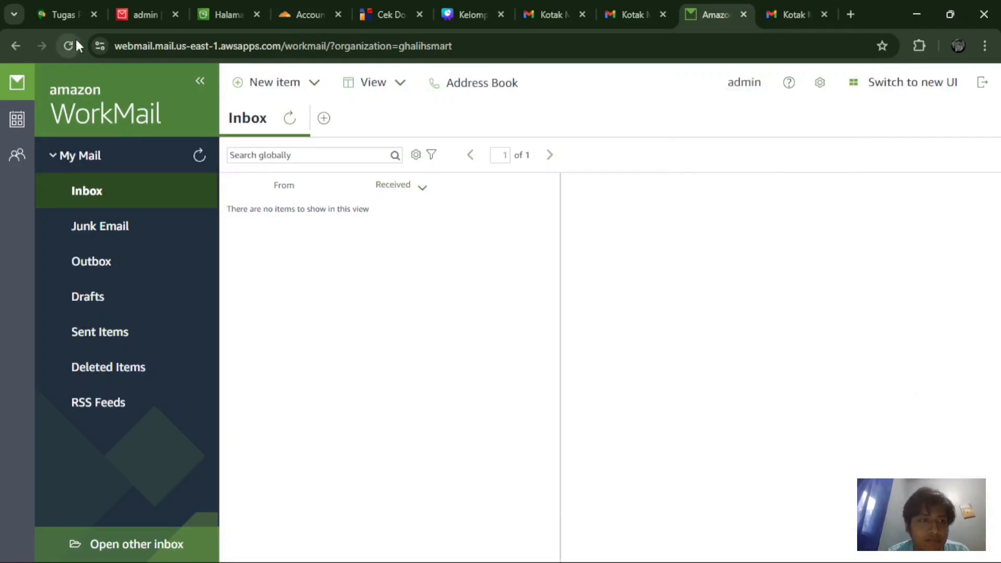
left_click(200, 157)
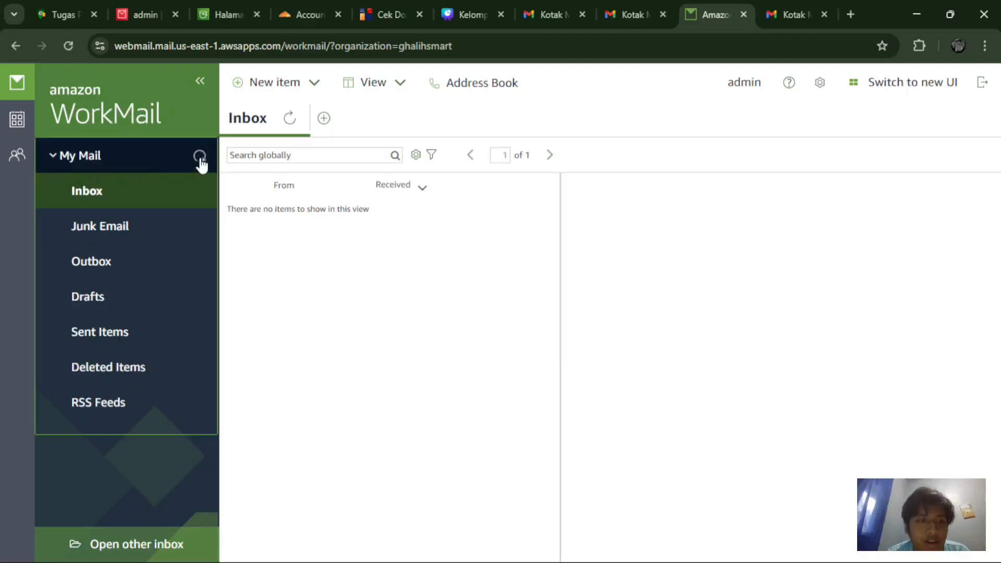
left_click(68, 46)
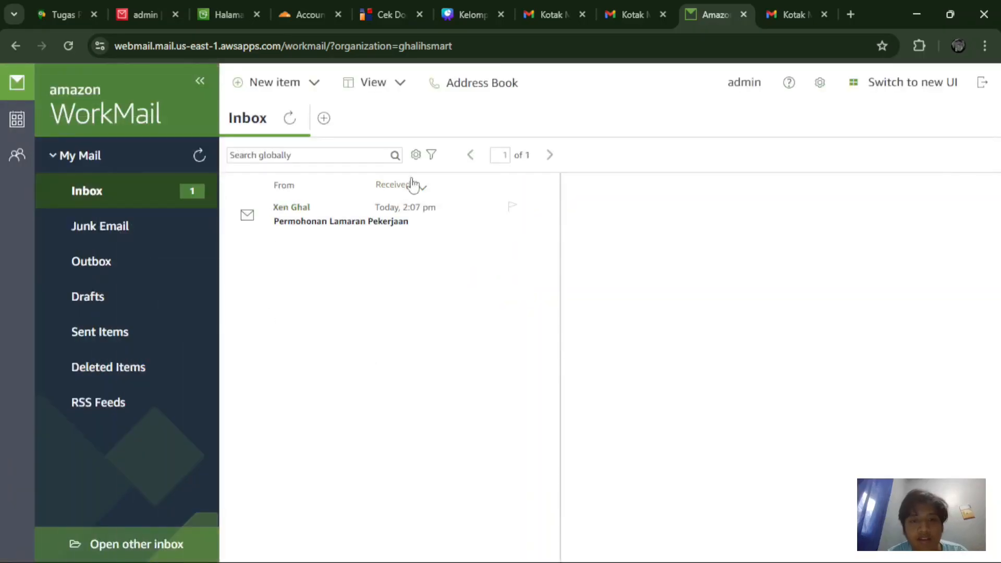
left_click(400, 214)
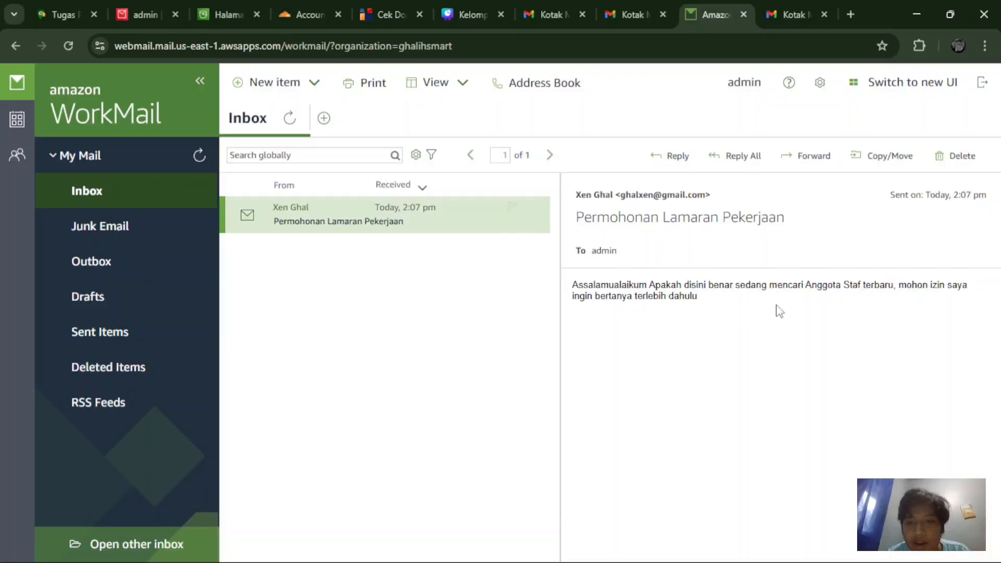
Step: Save a reply draft 'RE: Permohonan Lamaran Pekerjaan', check it in Drafts, and return to Gmail
left_click(666, 162)
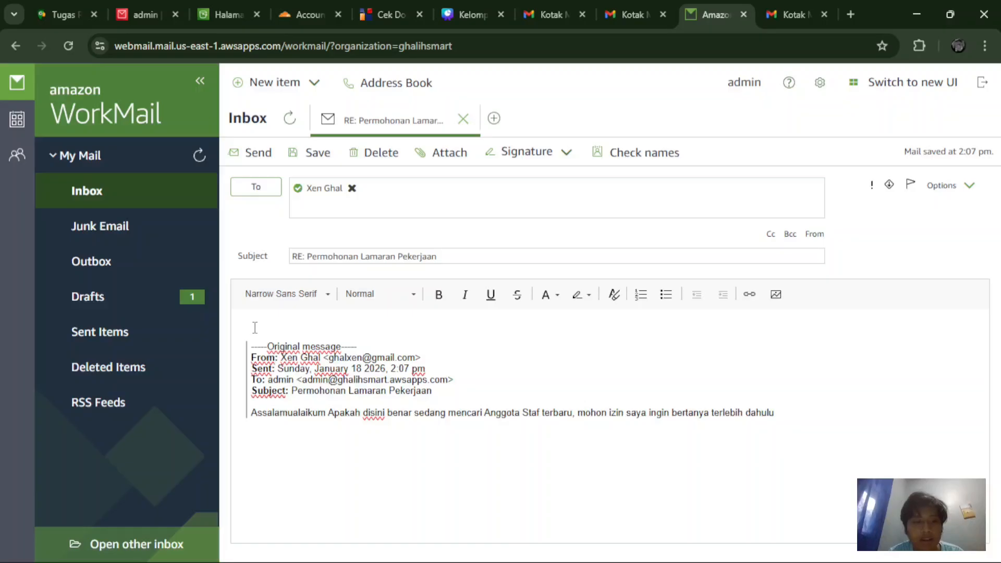
type("sakladgjn")
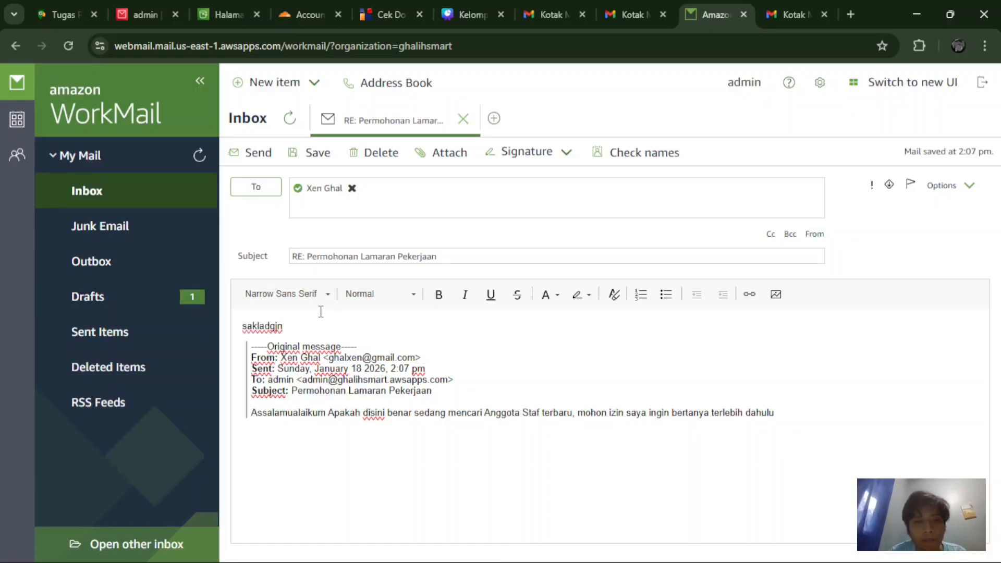
left_click(177, 301)
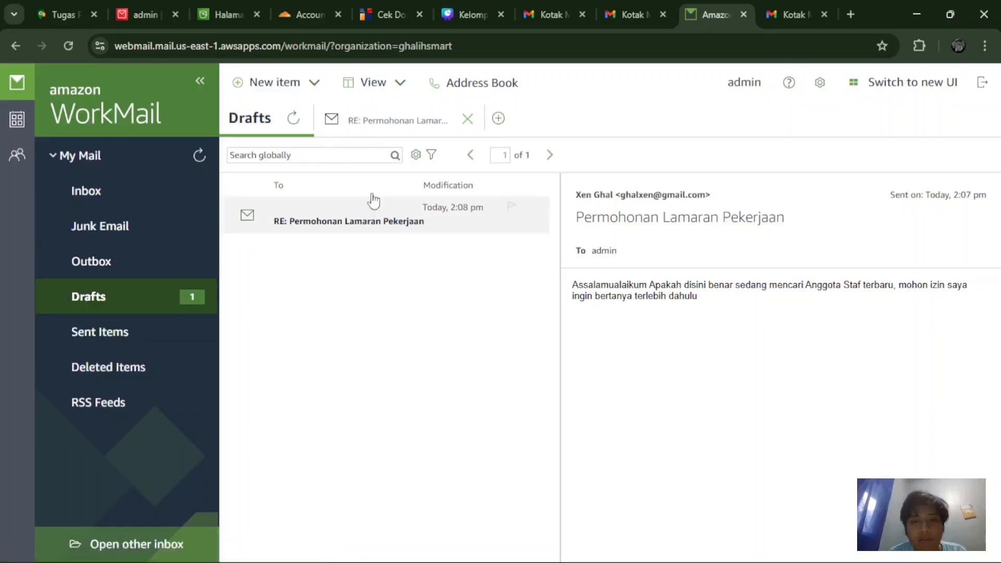
left_click(775, 7)
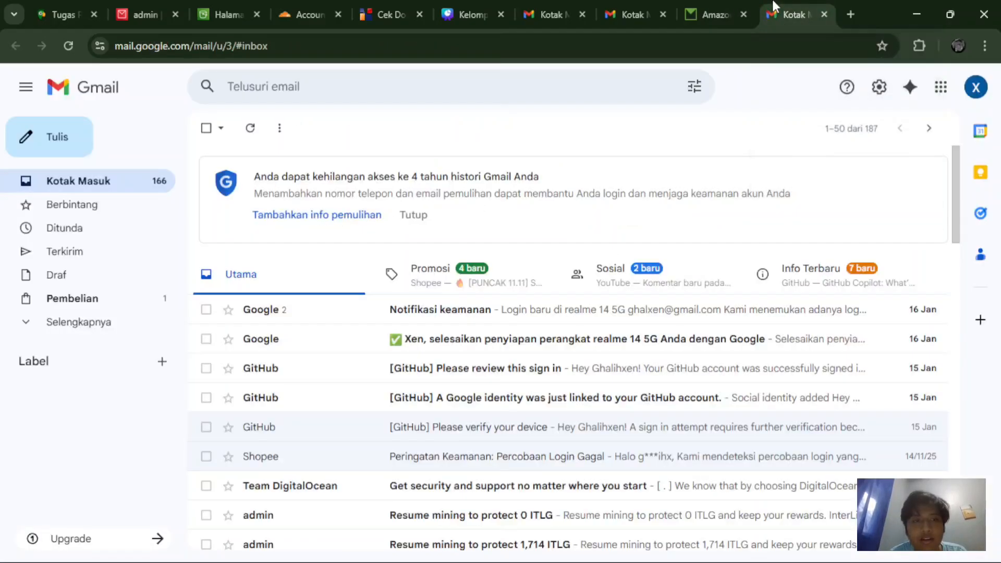
left_click(214, 5)
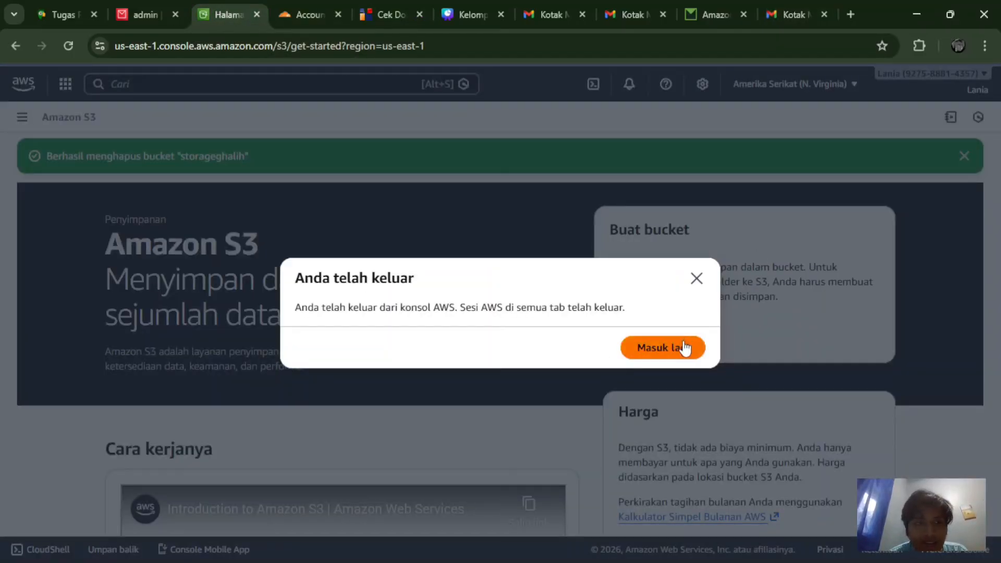
left_click(143, 15)
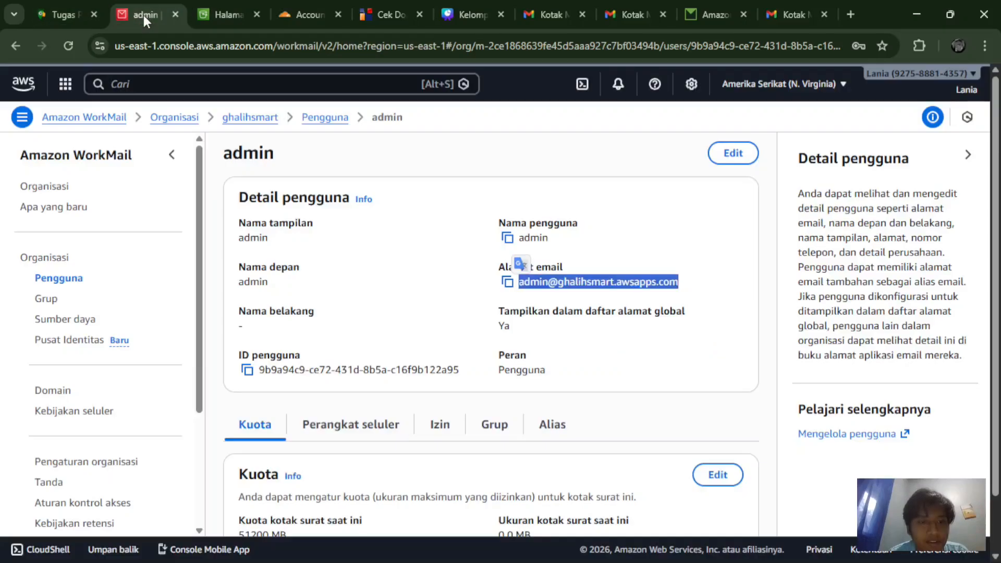
scroll(485, 326, "down", 1)
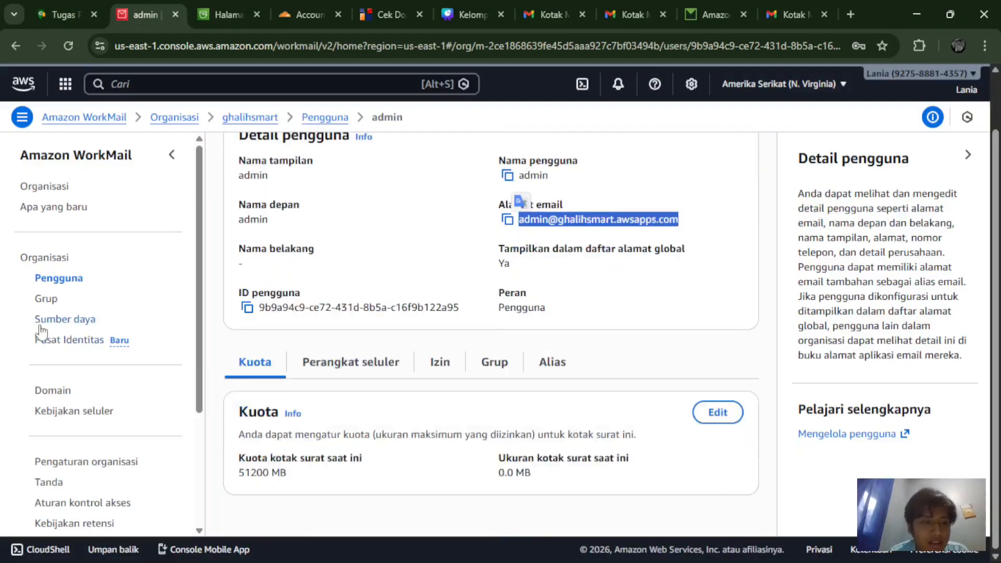
left_click(39, 299)
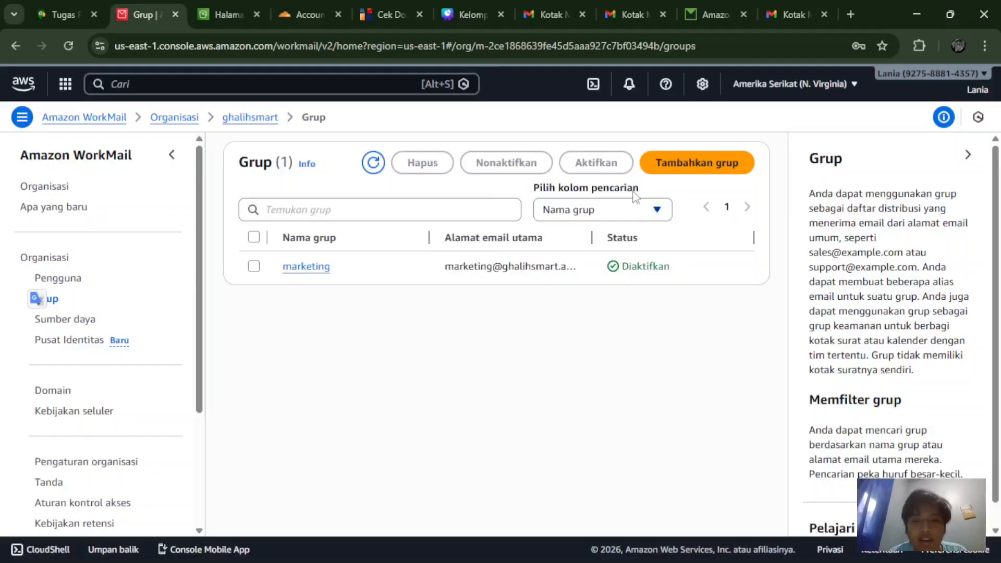
left_click(656, 212)
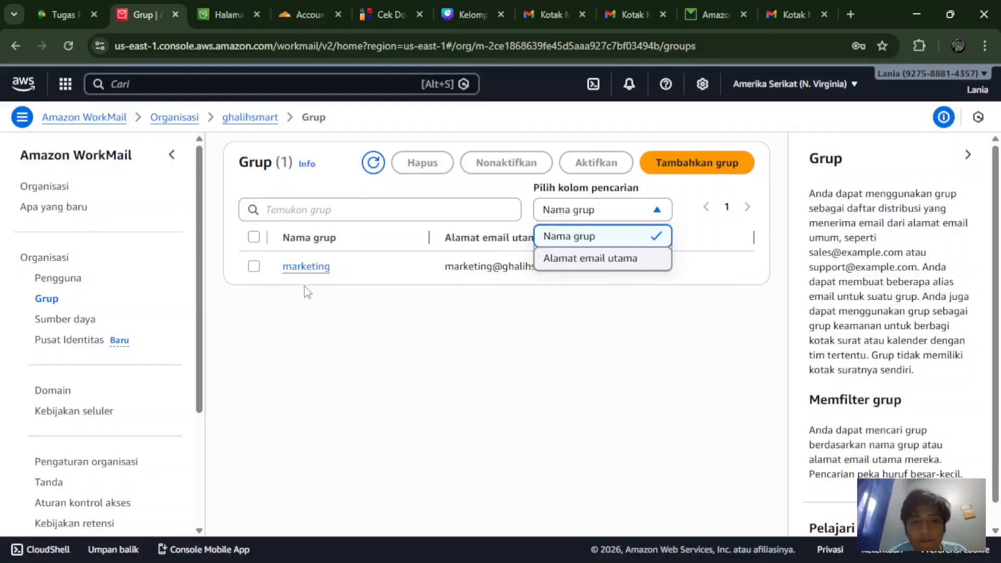
left_click(299, 272)
left_click(299, 272)
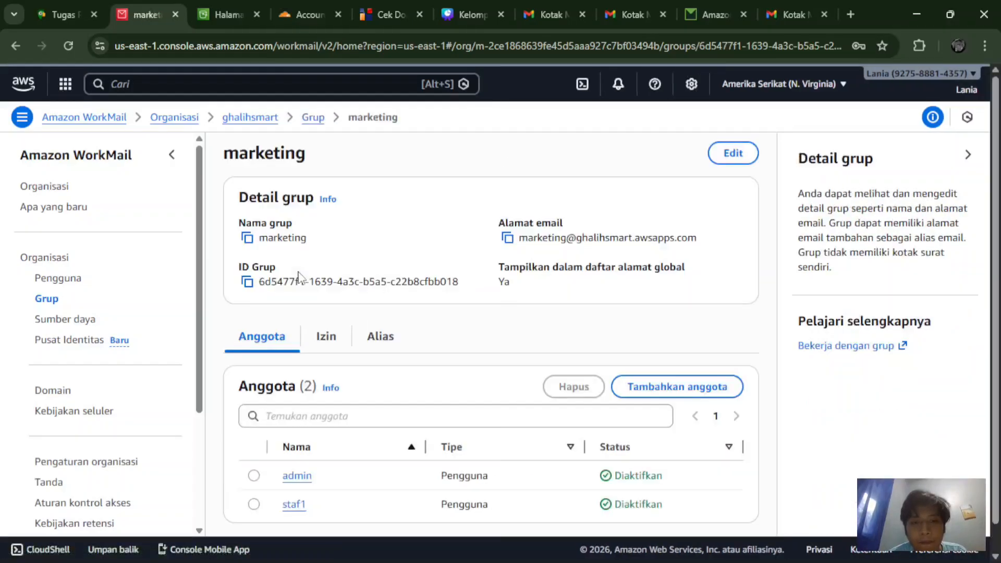
left_click(507, 238)
left_click(795, 15)
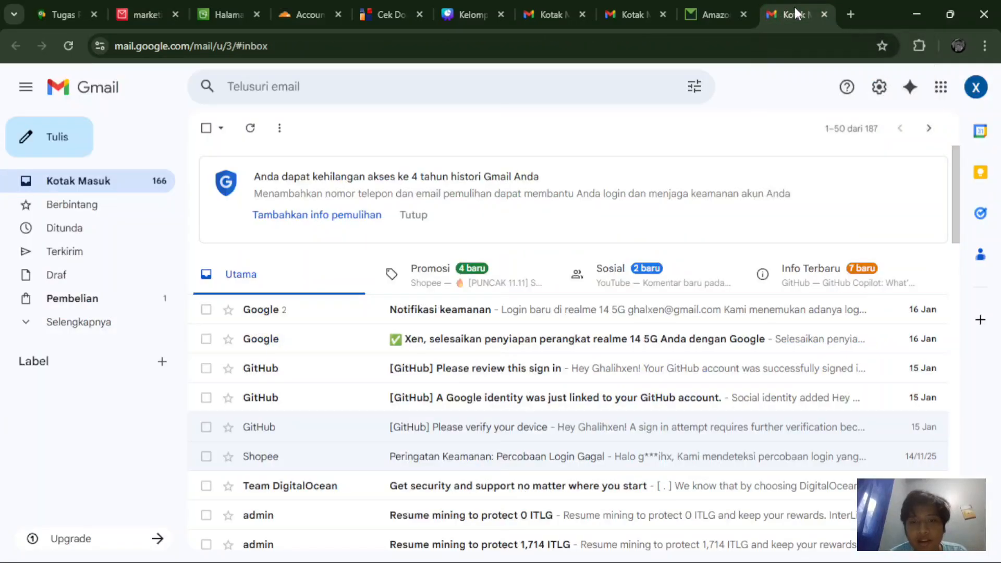
Step: Email the marketing group address with subject 'Haloo permisi' and body 'Haii'
left_click(75, 155)
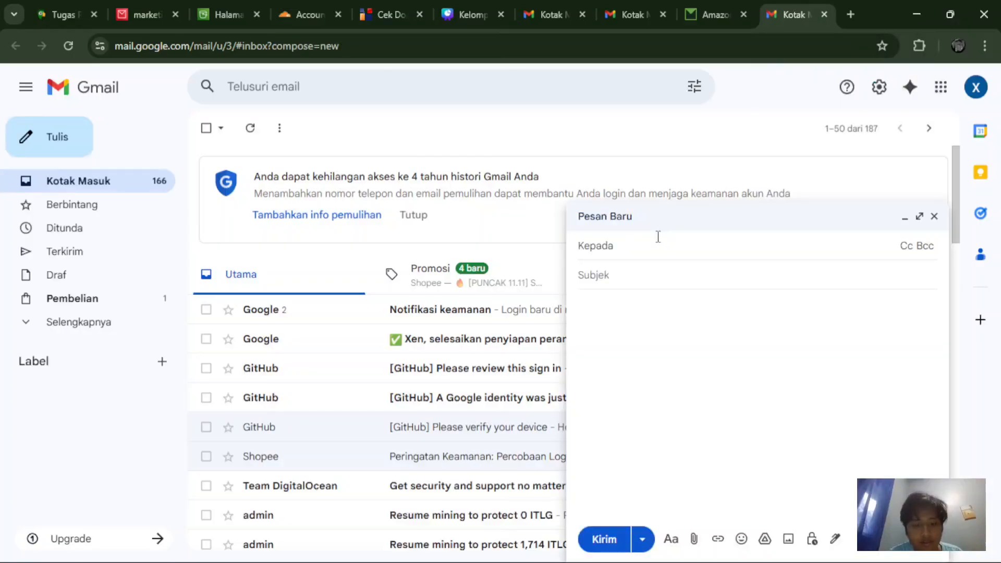
key("ctrl+v")
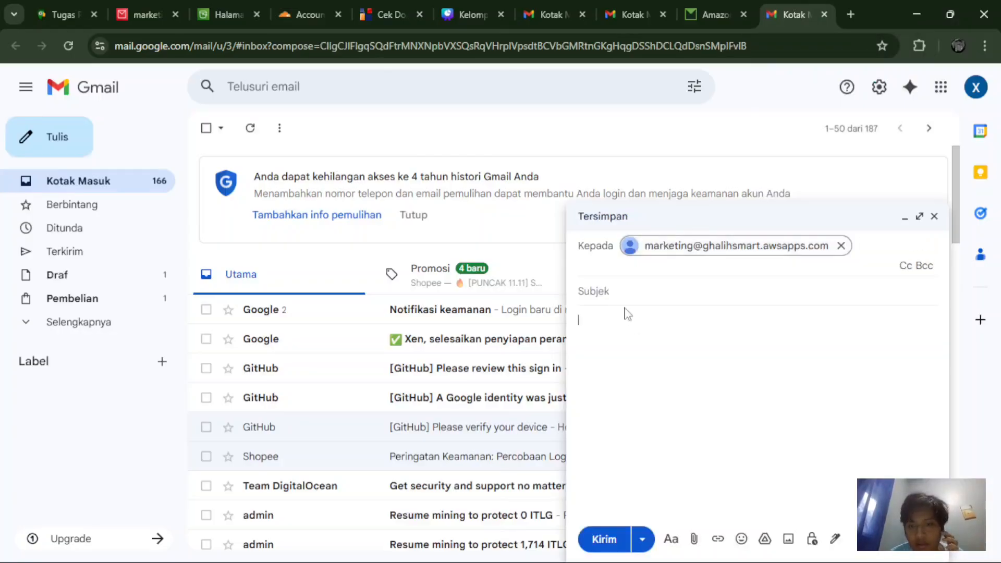
left_click(611, 286)
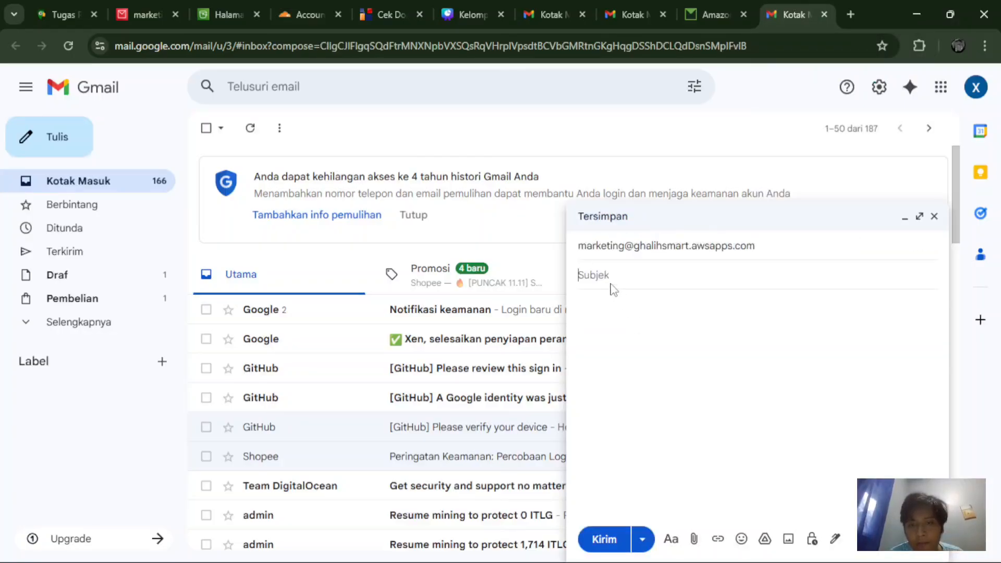
type("Haloo ")
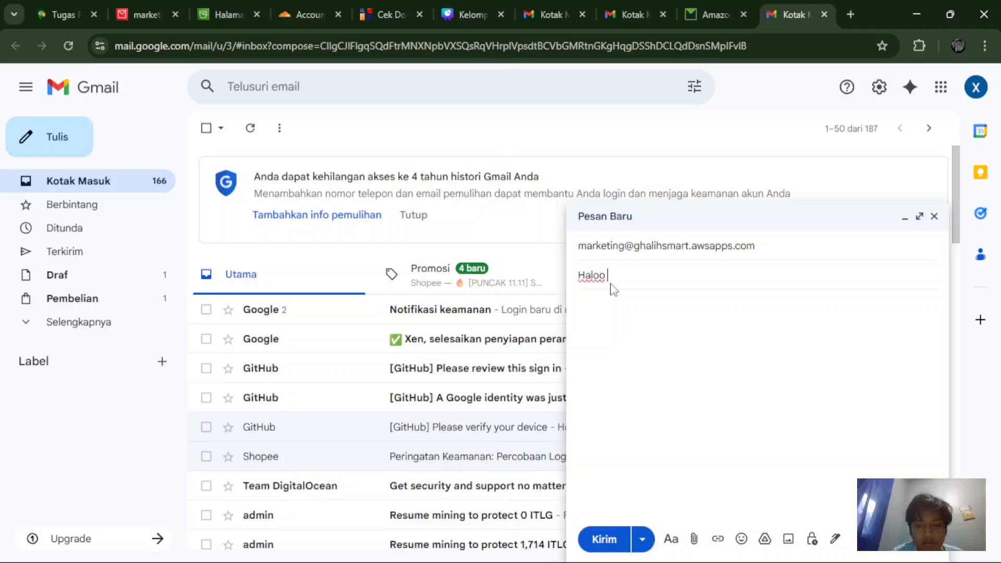
type("permisi")
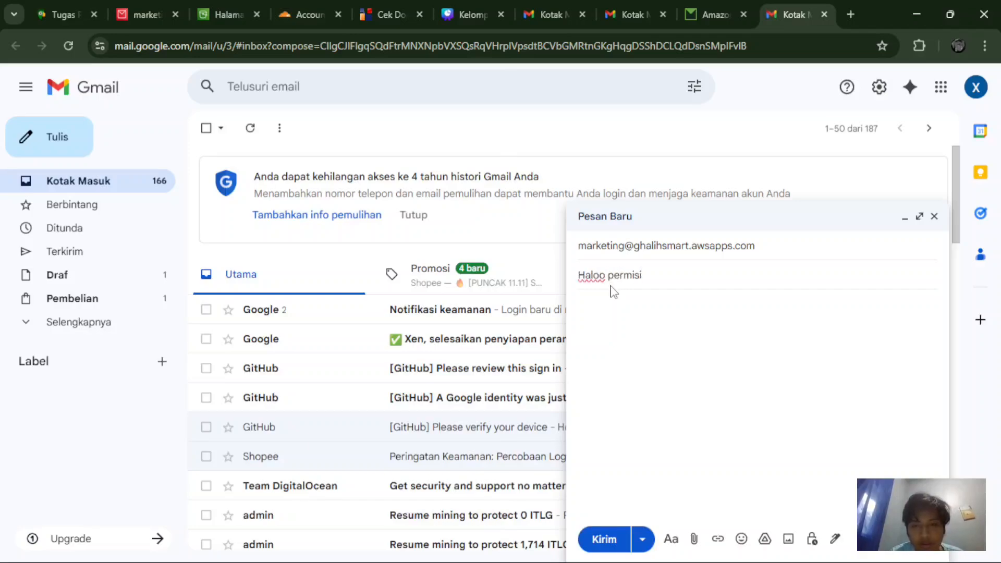
left_click(619, 323)
type("H")
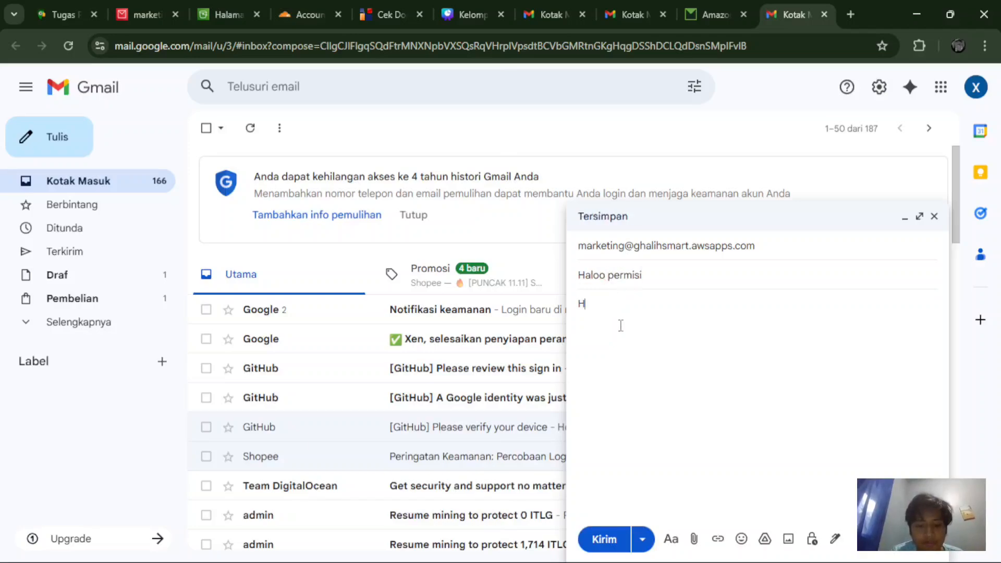
type("aiii")
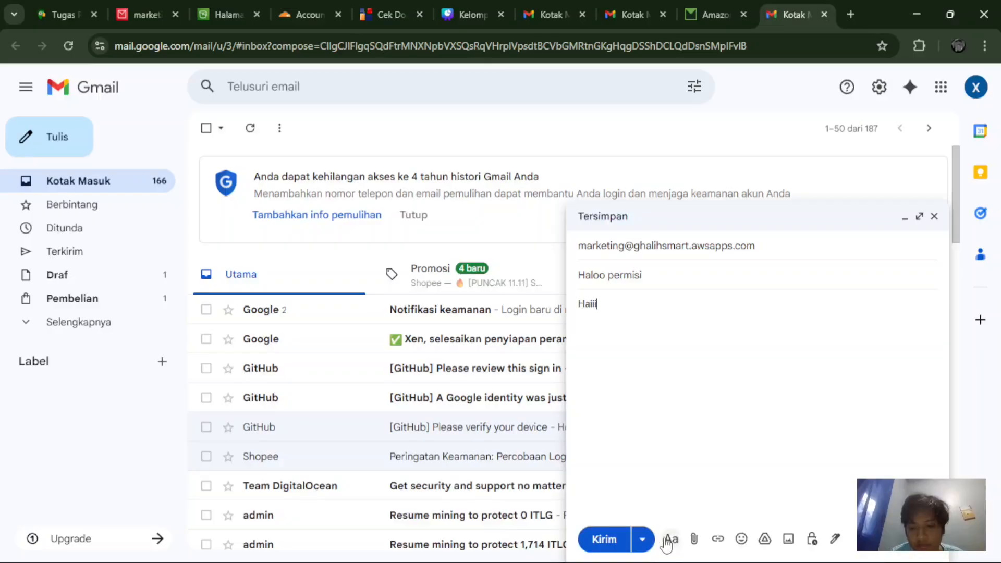
left_click(606, 540)
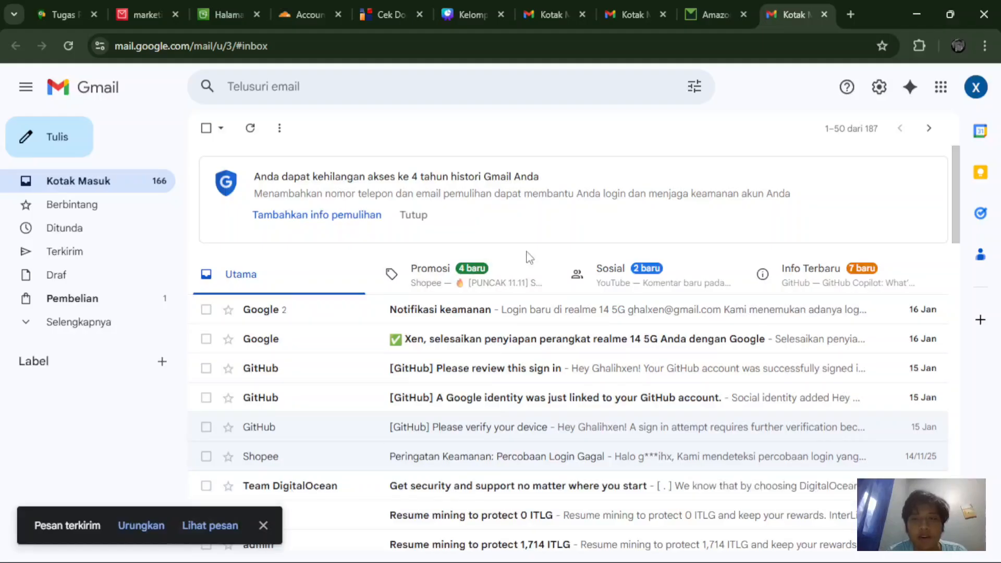
left_click(699, 2)
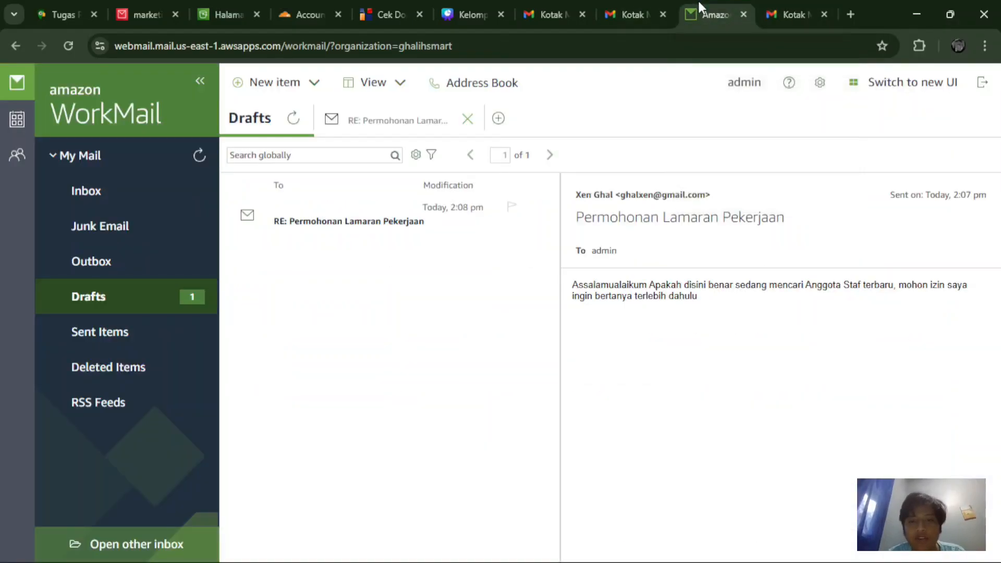
Step: Refresh the WorkMail Inbox and open the new 'Haloo permisi' message received at 2:09 pm
left_click(790, 3)
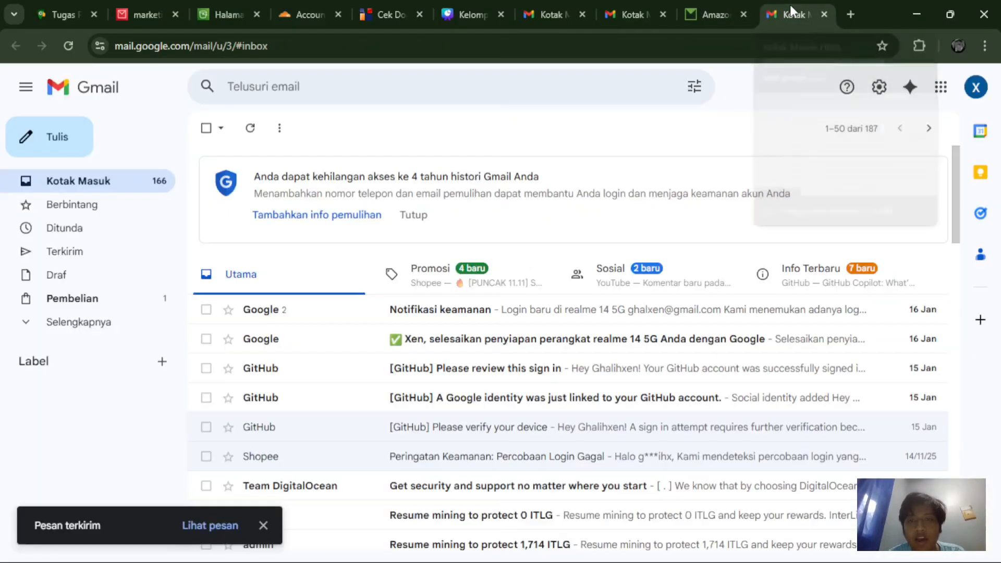
left_click(714, 6)
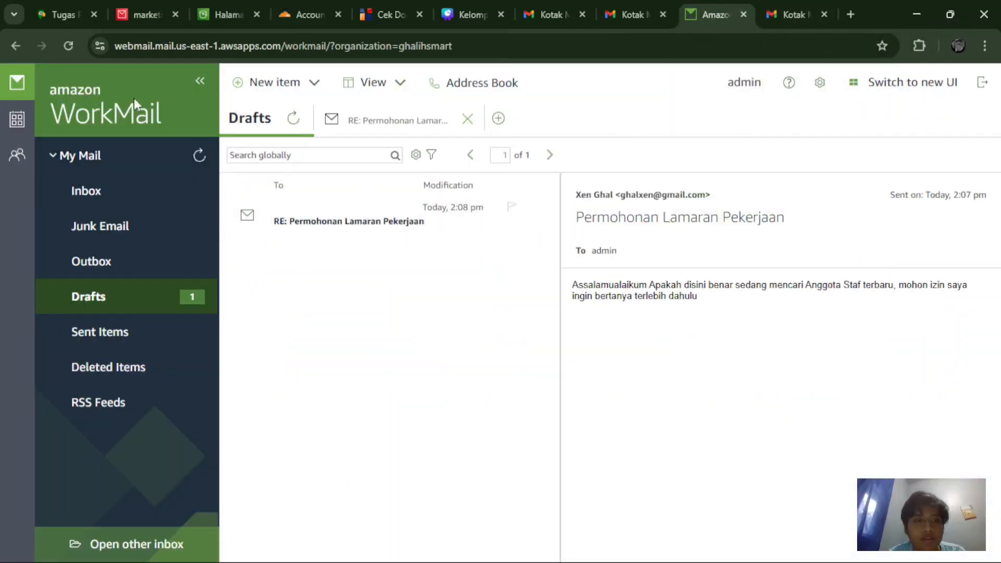
left_click(71, 42)
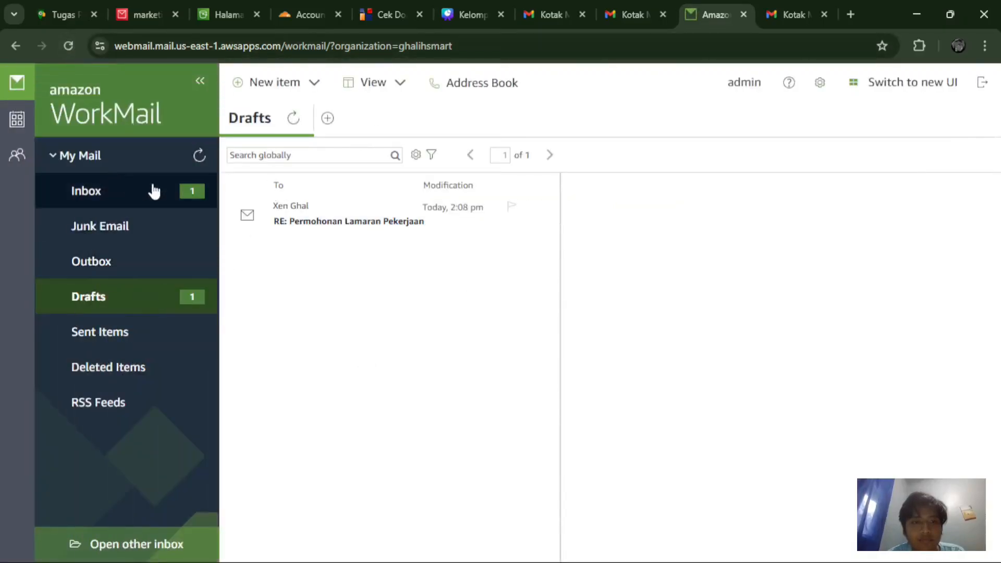
left_click(199, 156)
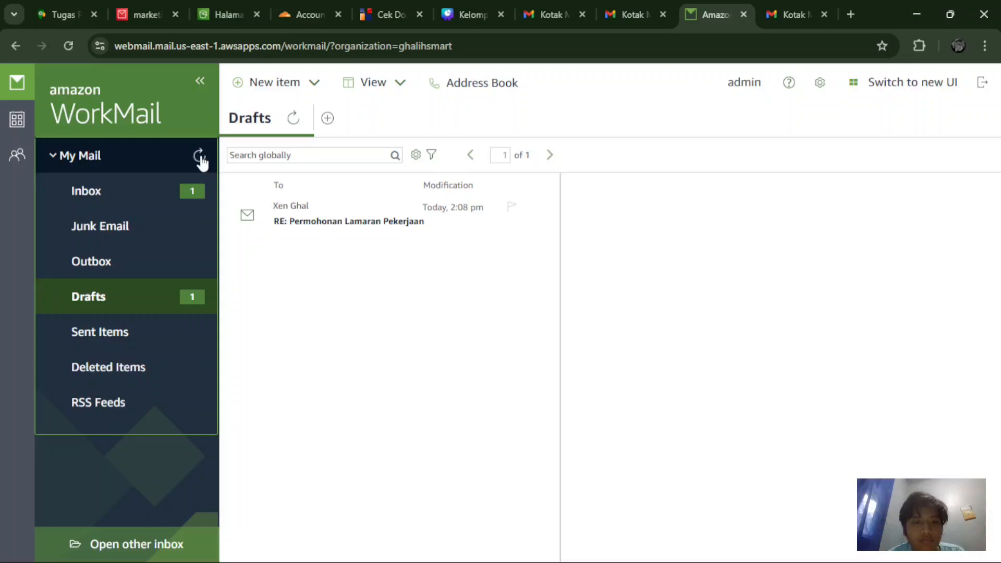
left_click(183, 196)
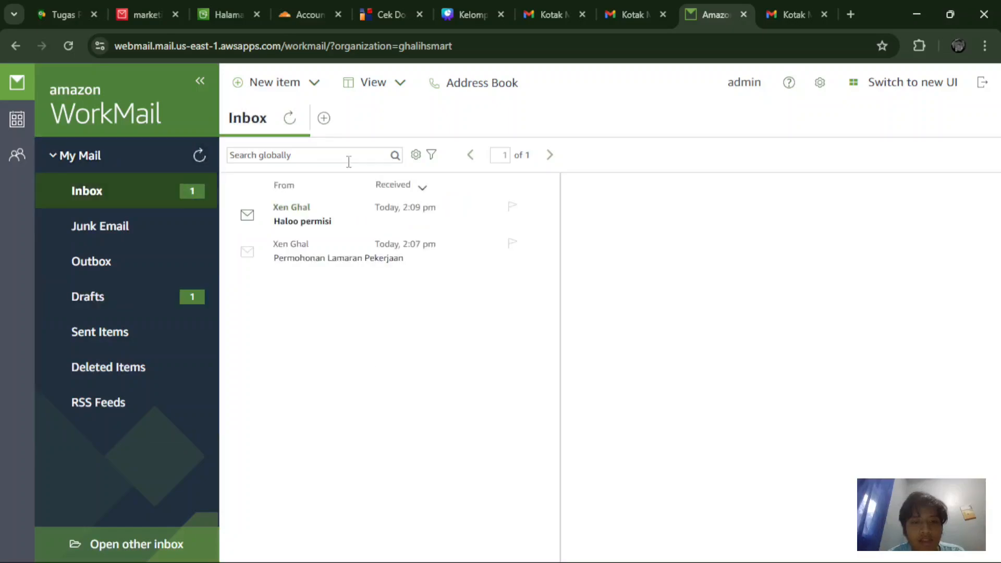
left_click(321, 230)
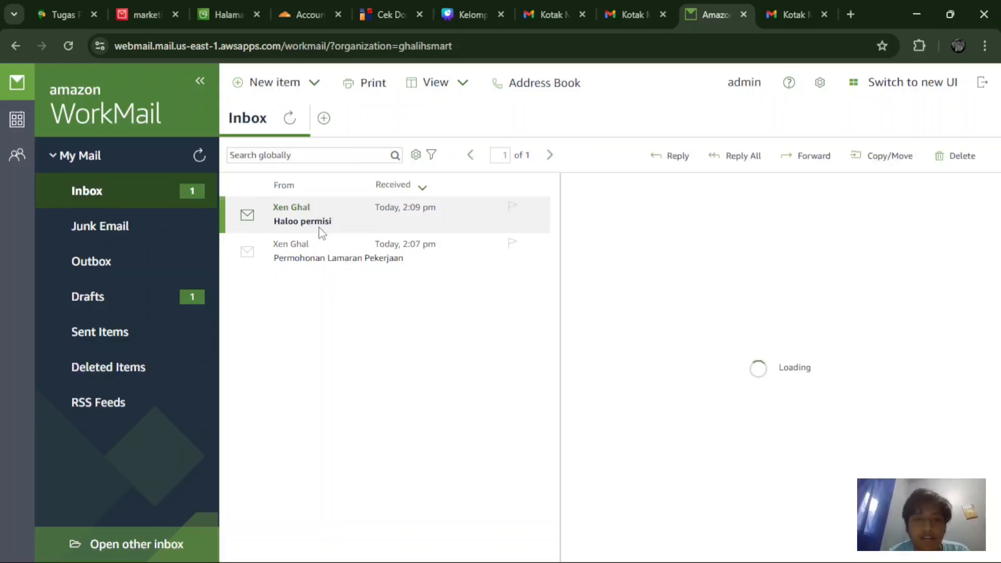
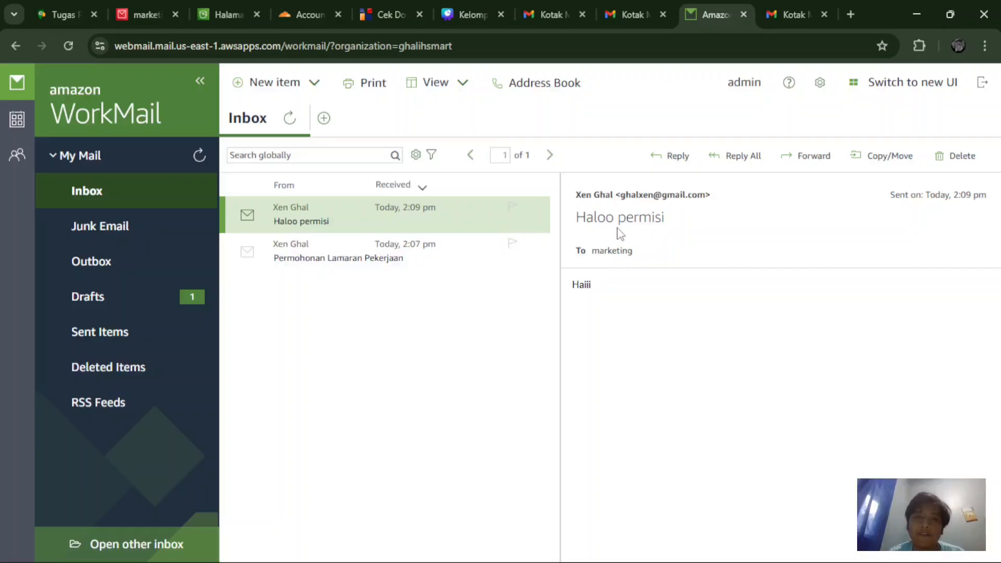
Step: Browse the Junk Email, Outbox, Drafts, Deleted Items and Sent Items folders, ending back in Drafts
left_click(183, 243)
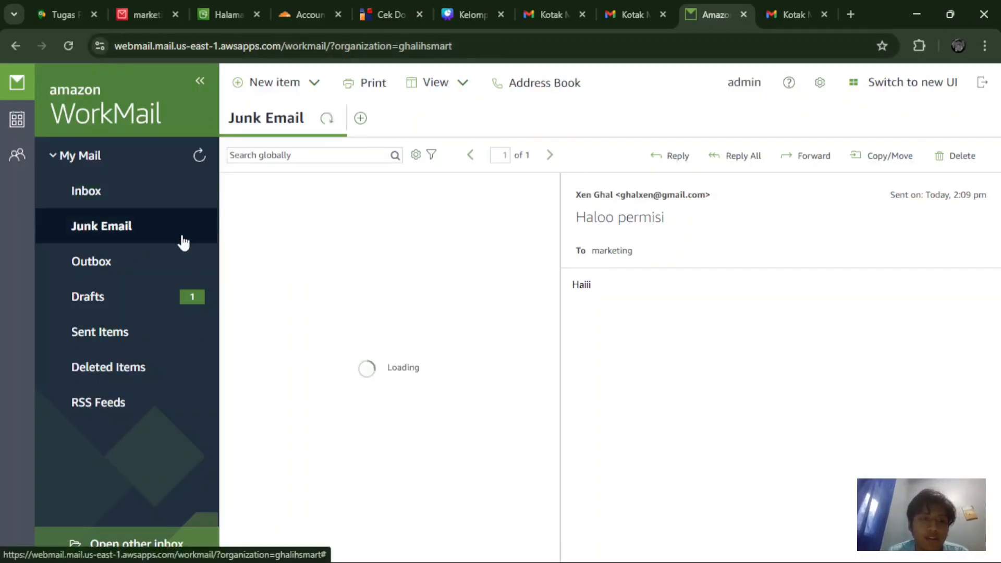
left_click(167, 264)
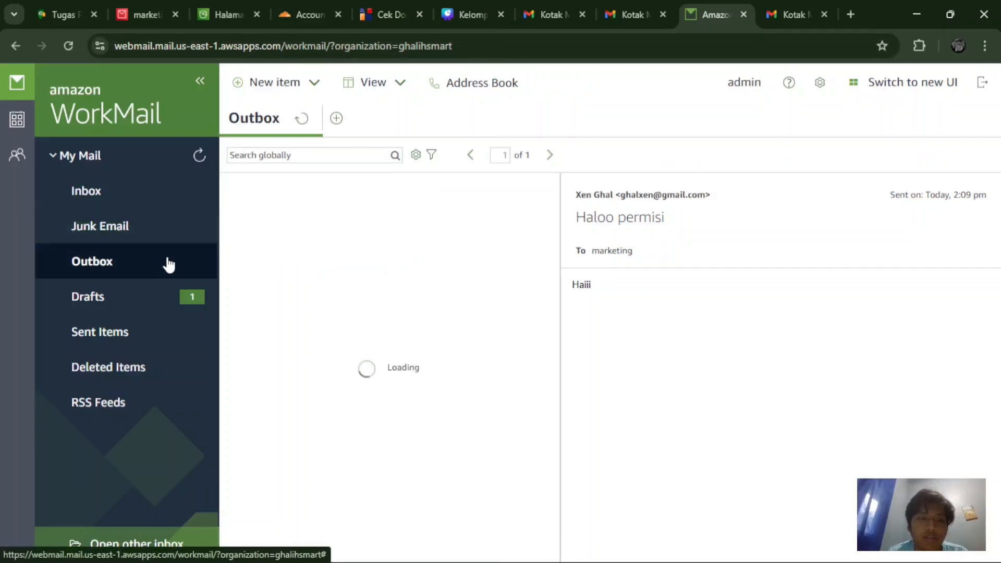
left_click(165, 288)
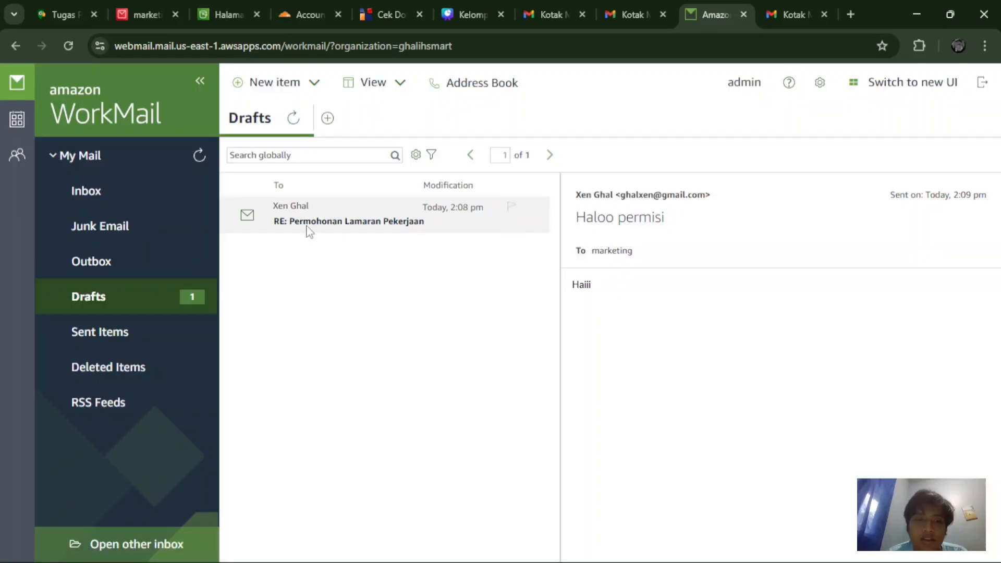
left_click(147, 363)
left_click(139, 340)
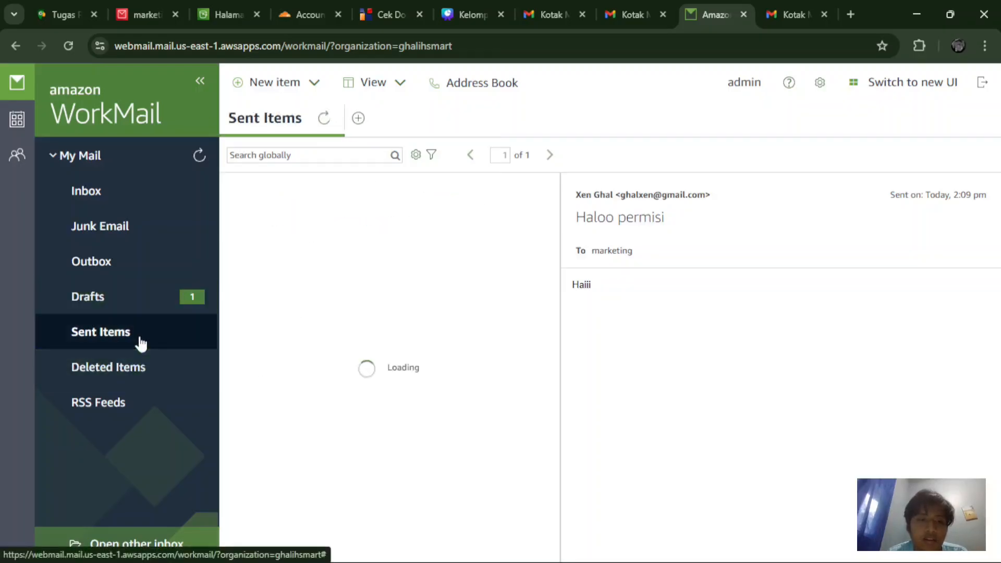
left_click(159, 298)
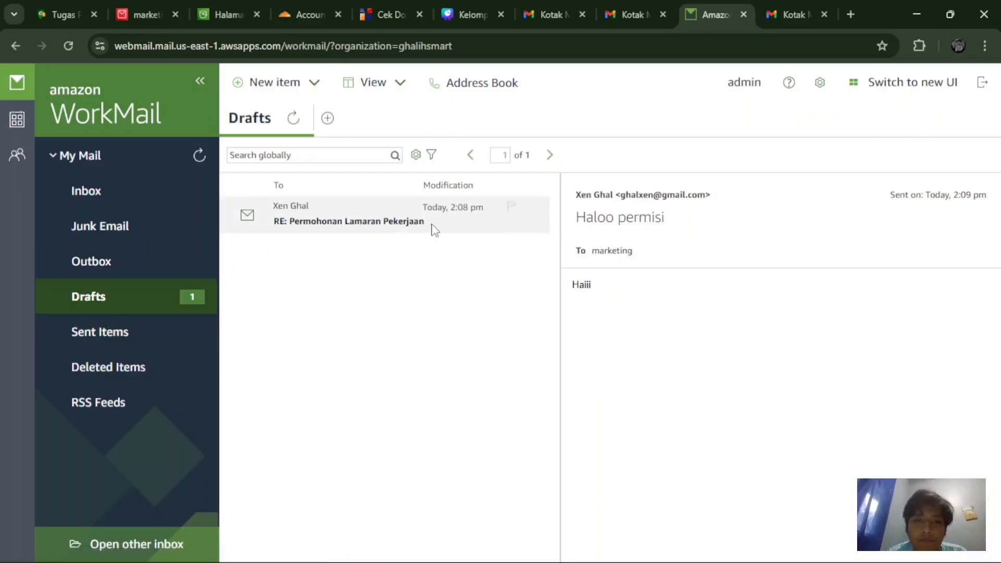
Step: Open the 'RE: Permohonan Lamaran Pekerjaan' reply draft and select its 'sakladgjn' body text
double_click(680, 250)
left_click(592, 279)
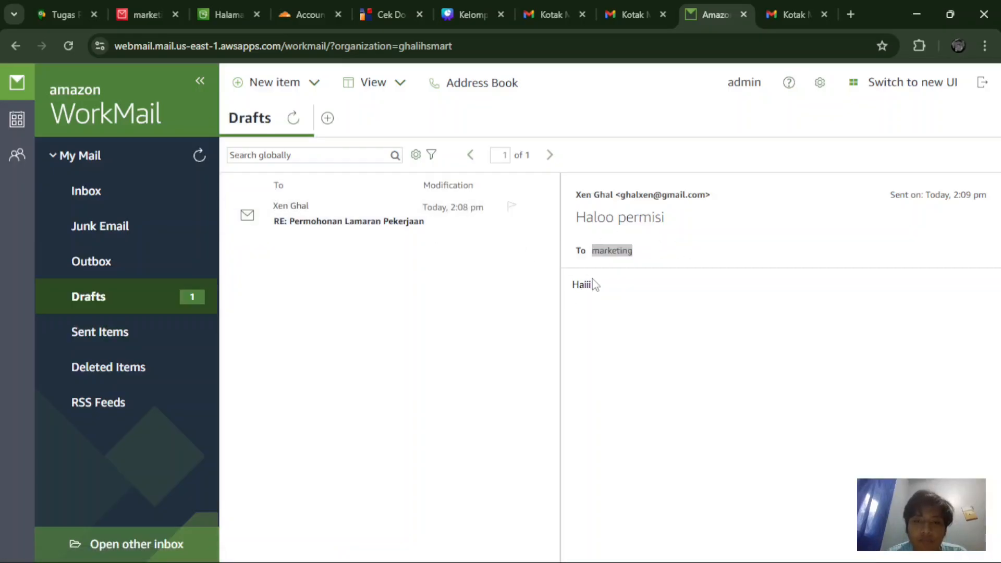
double_click(583, 284)
left_click(409, 207)
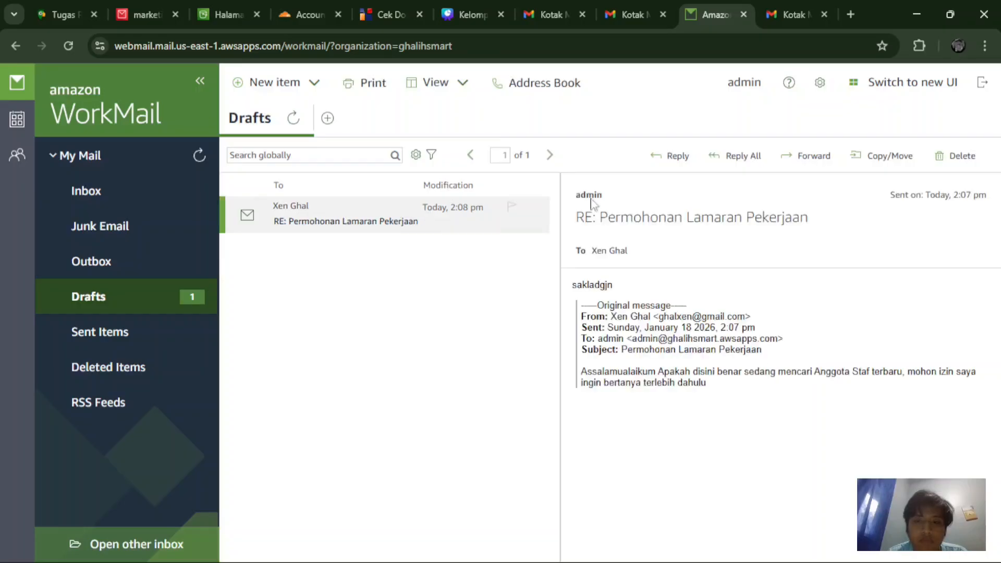
left_click_drag(631, 294, 619, 285)
left_click(620, 284)
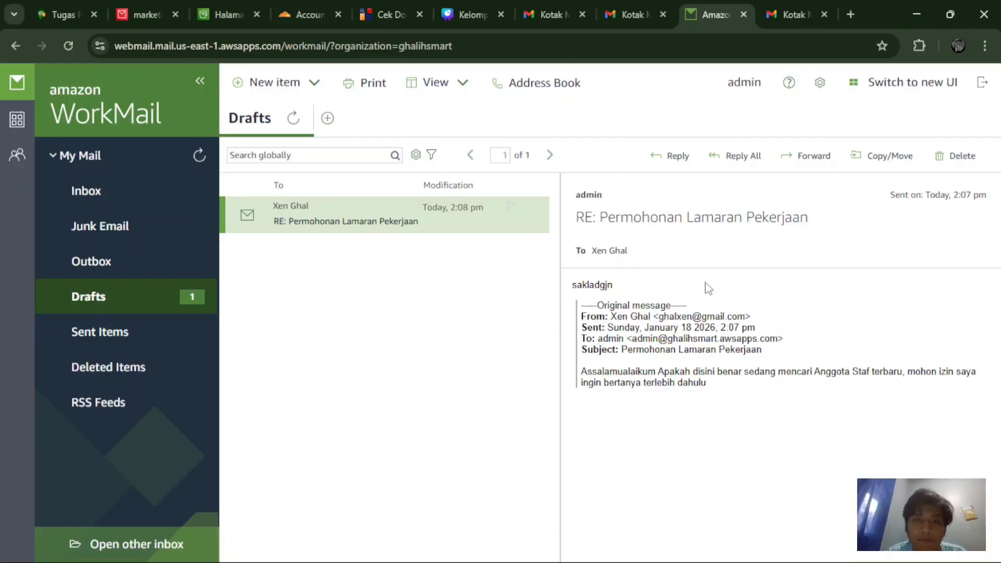
double_click(611, 284)
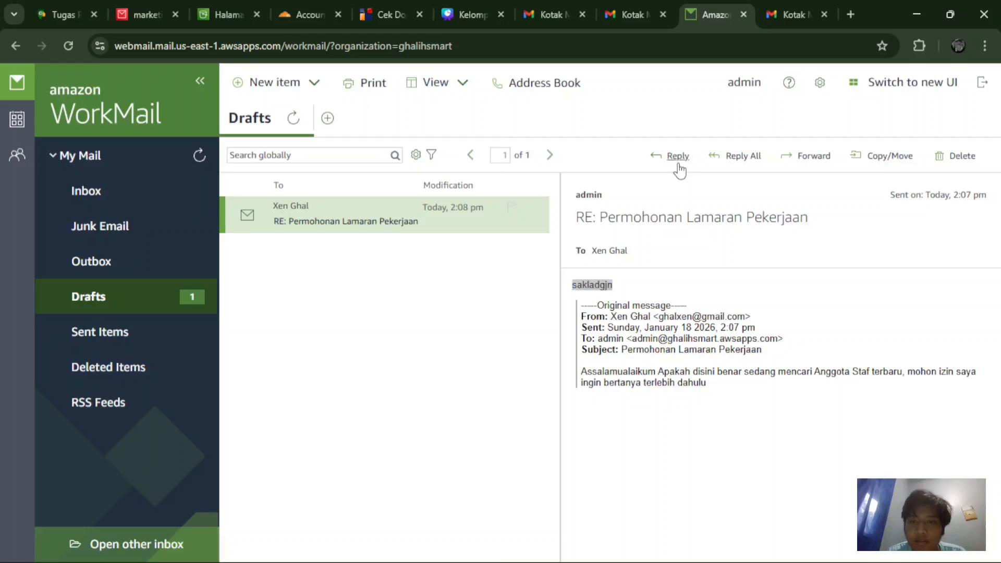
Step: Reply to the 'RE: Permohonan Lamaran Pekerjaan' draft, send it, and view it in Sent Items
left_click(677, 156)
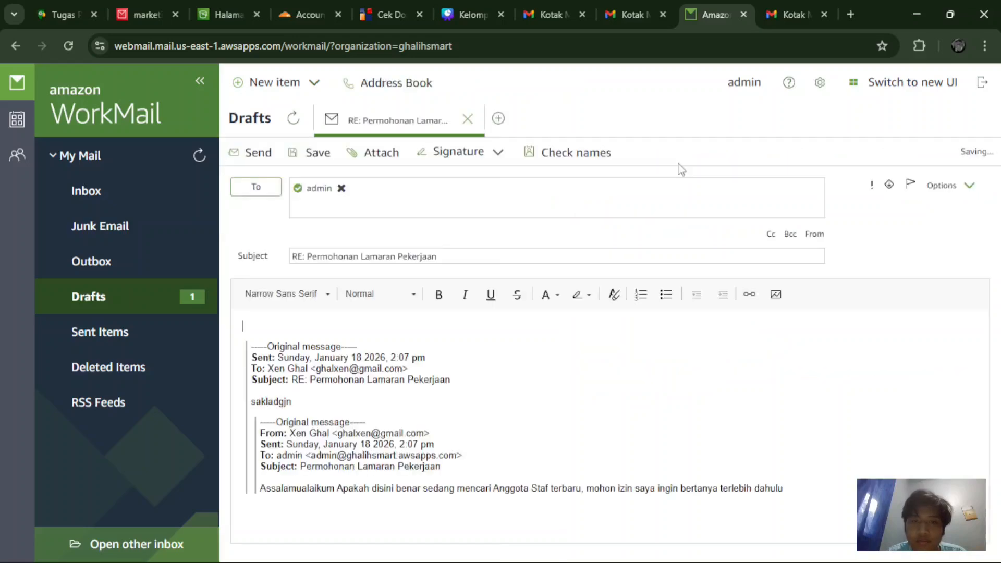
left_click(265, 154)
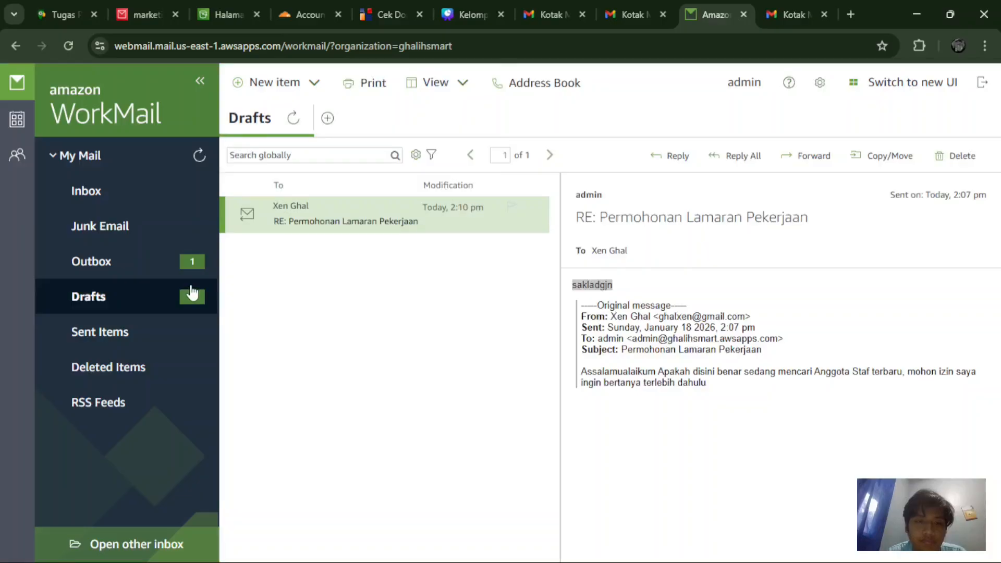
left_click(188, 263)
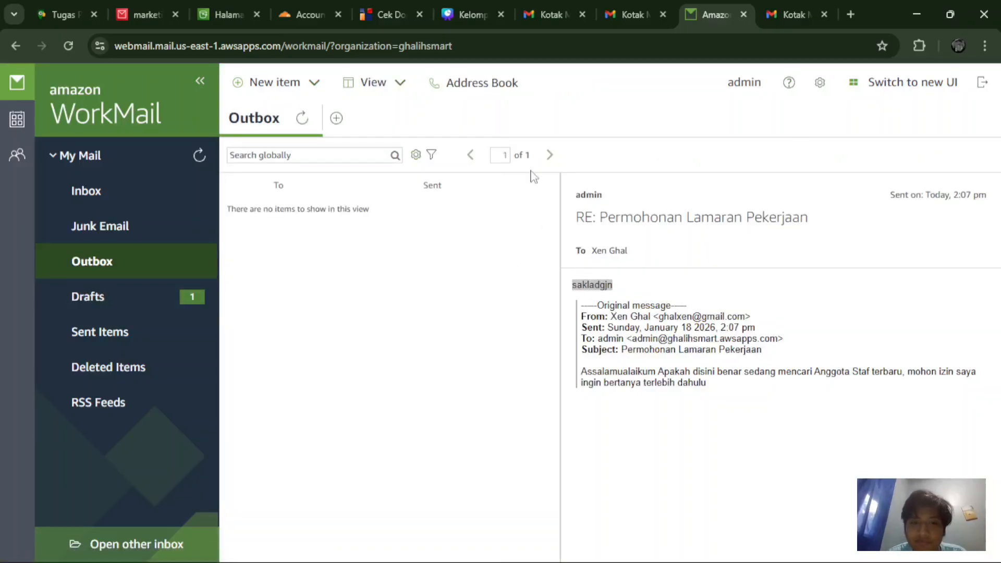
left_click(139, 287)
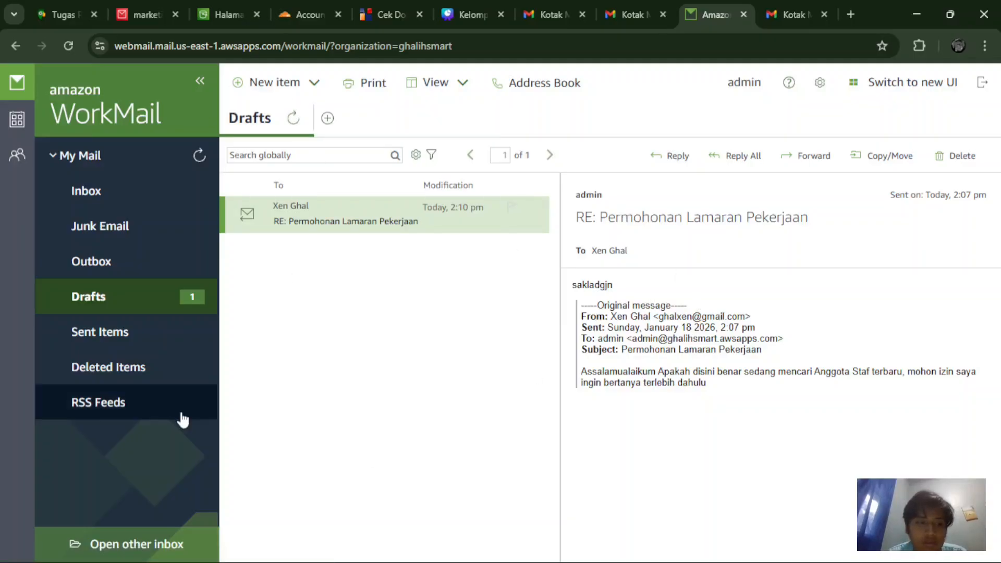
left_click(128, 346)
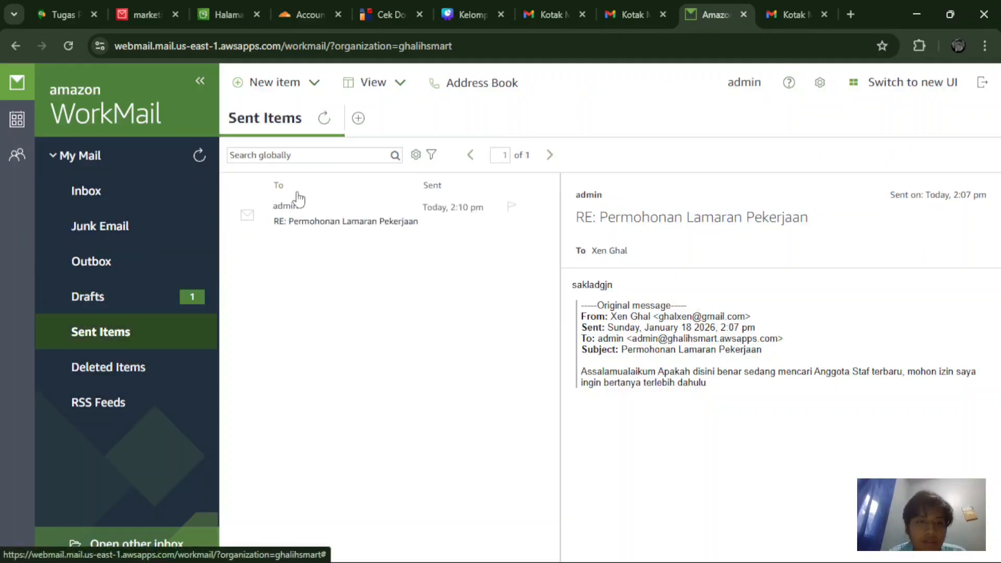
left_click(305, 216)
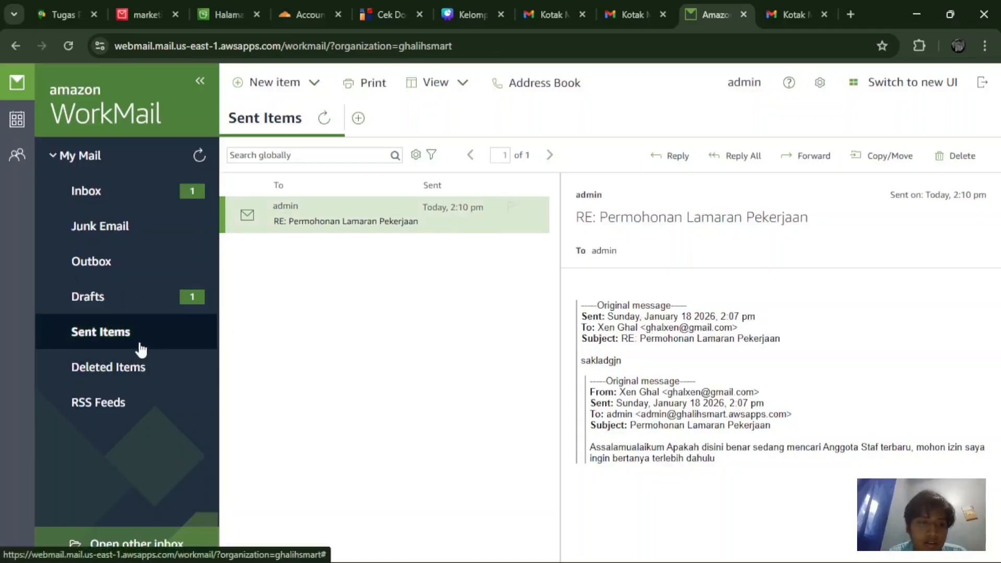
Step: Read the new reply from admin in the Inbox, then check Deleted Items and RSS Feeds
left_click(133, 204)
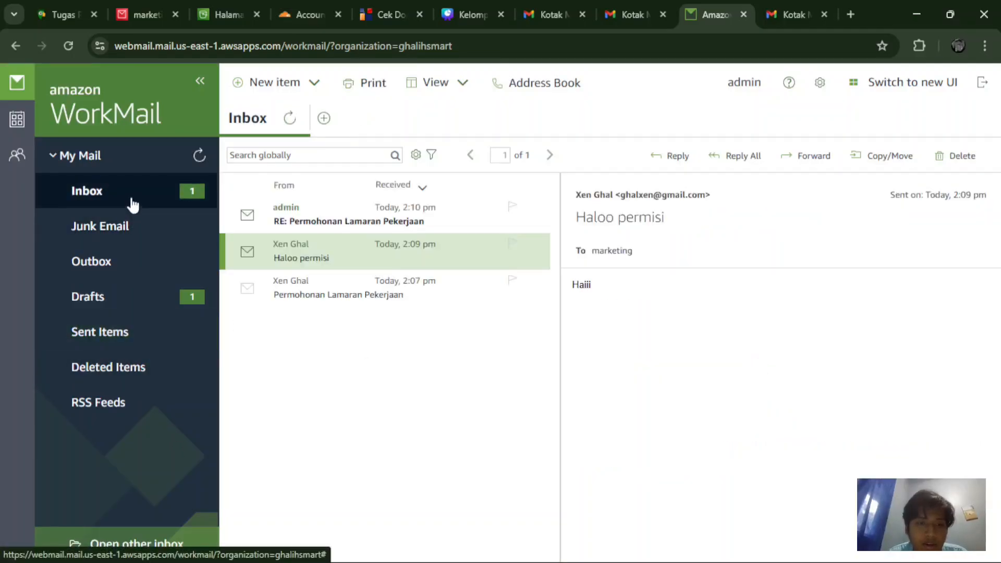
left_click(327, 213)
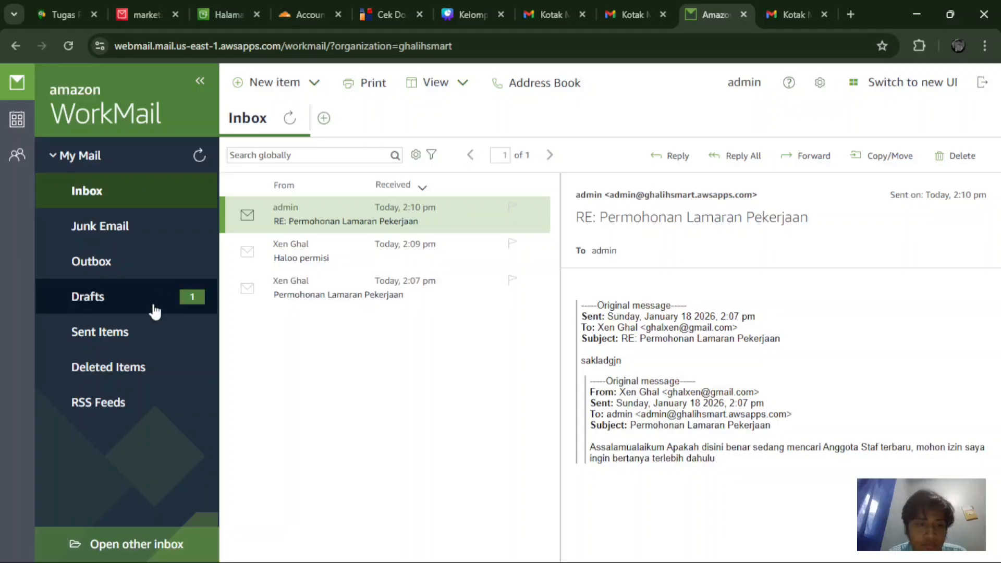
left_click(140, 373)
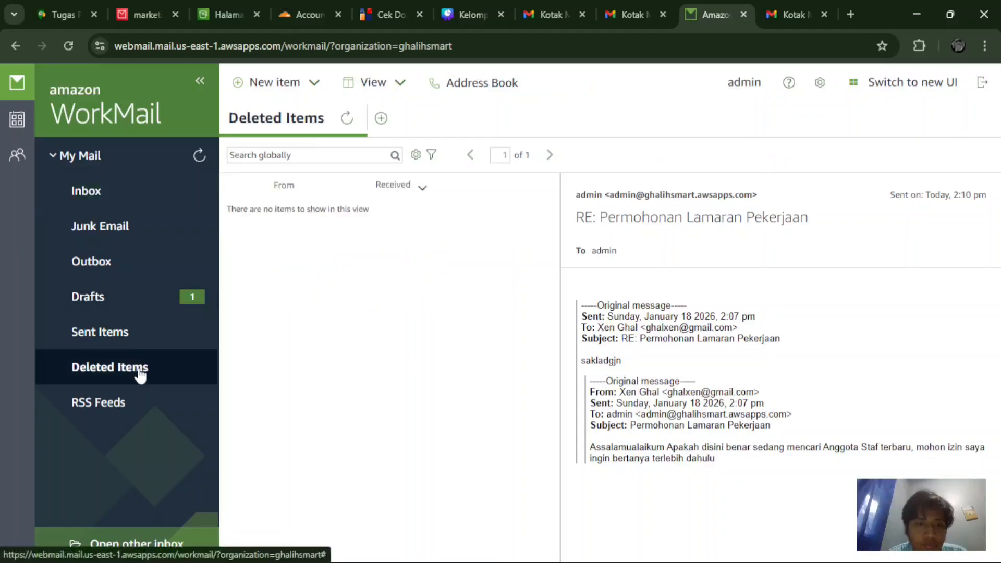
left_click(146, 407)
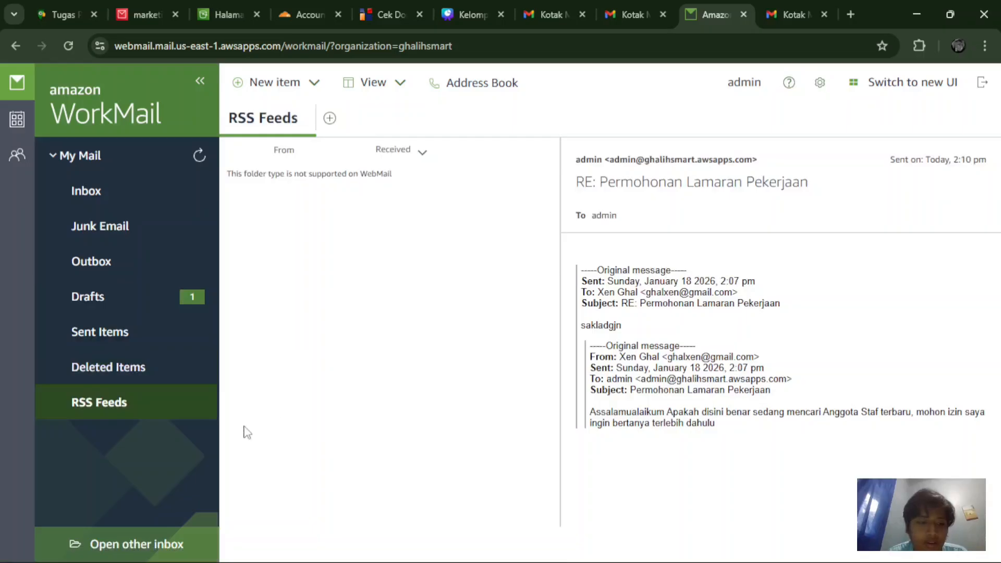
Step: Cancel the Open other inbox dialog, collapse and re-expand the folder panel, then go to Tugas Proyek
left_click(136, 529)
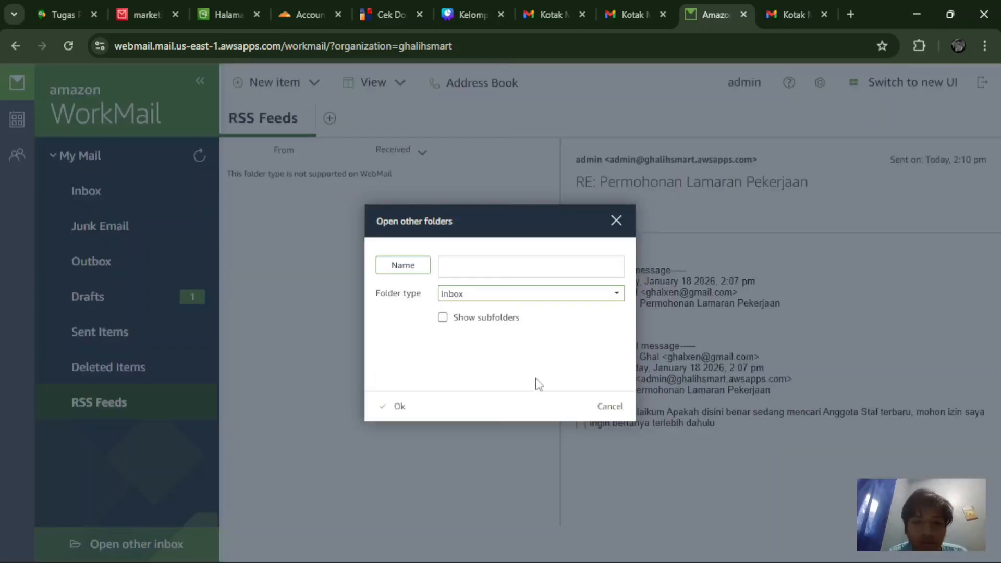
left_click(541, 257)
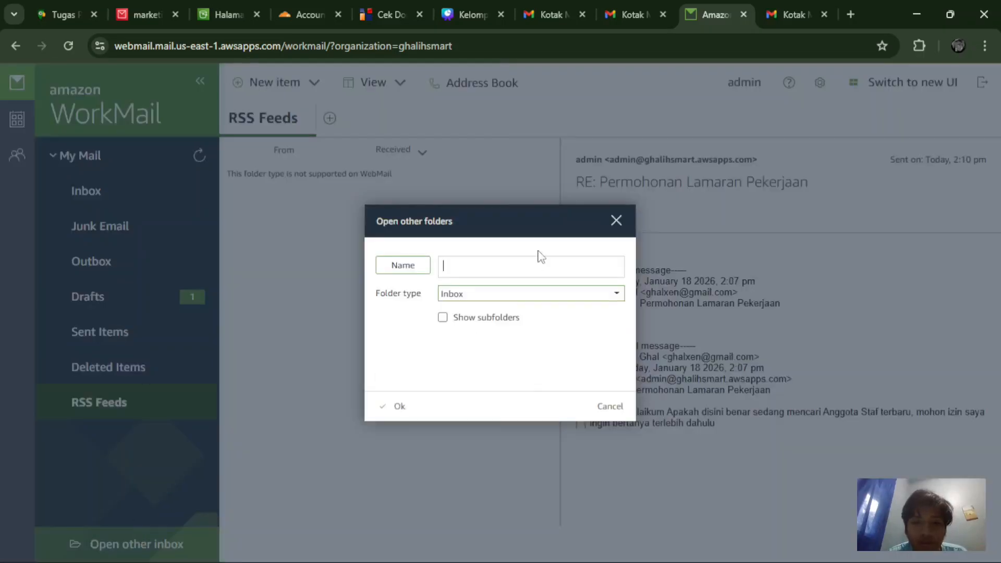
left_click(617, 221)
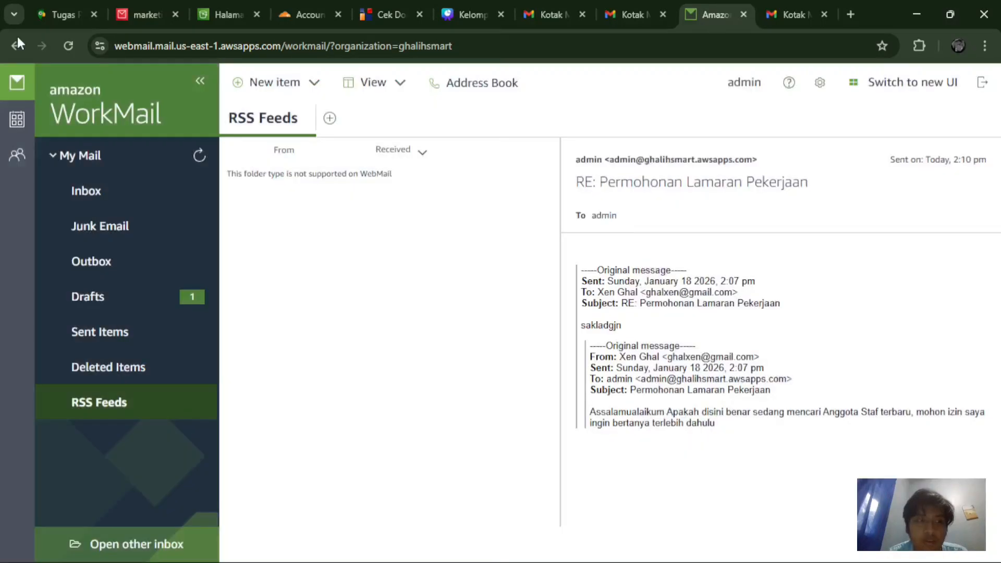
left_click(201, 84)
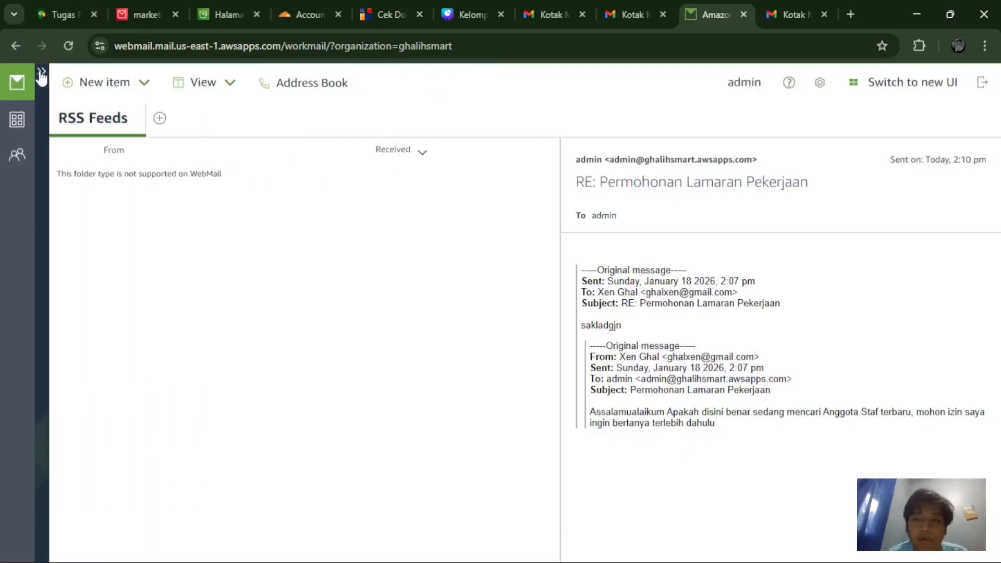
left_click(41, 73)
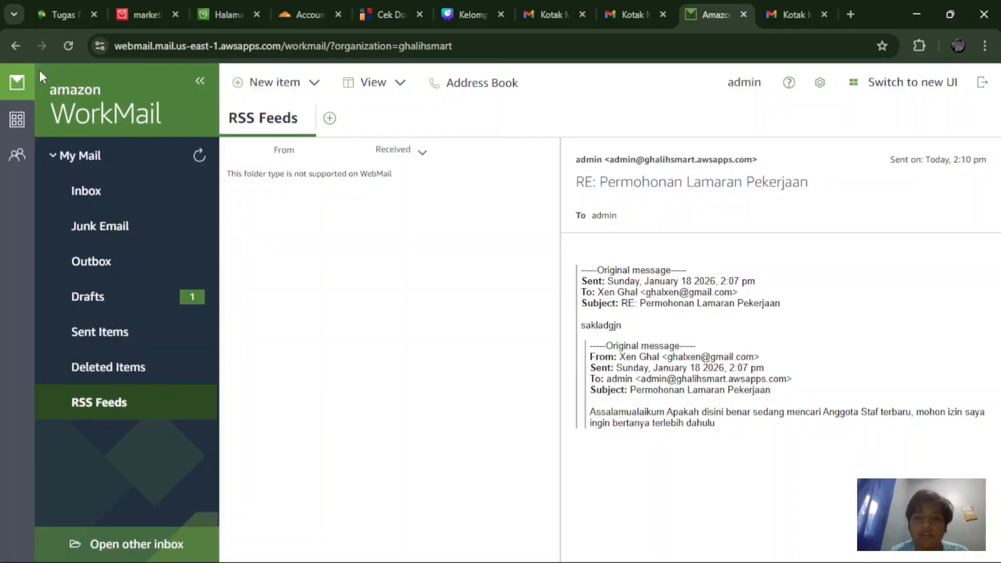
left_click(55, 3)
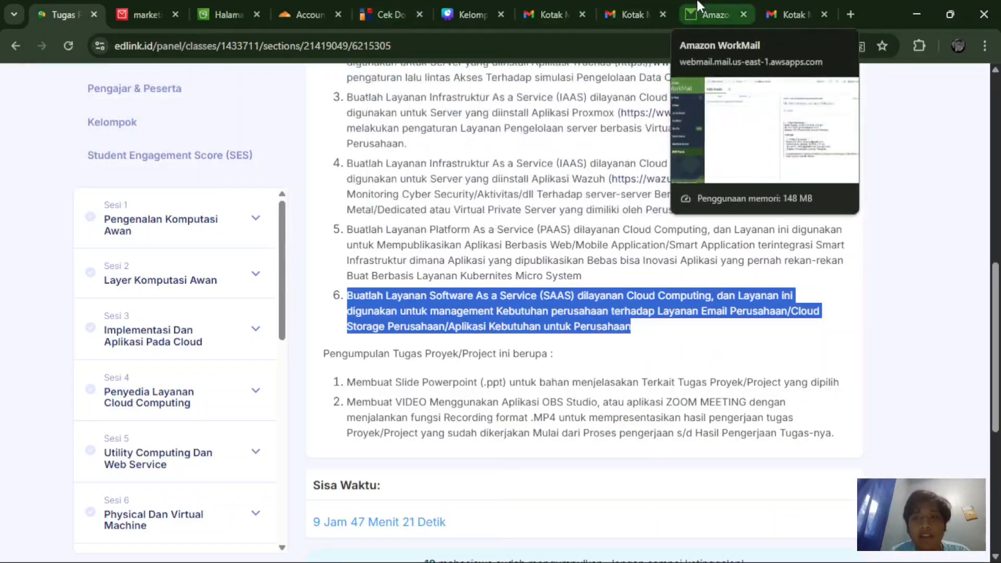
Step: Return to WorkMail's Drafts folder, then switch to the AWS S3 console tab
left_click(698, 6)
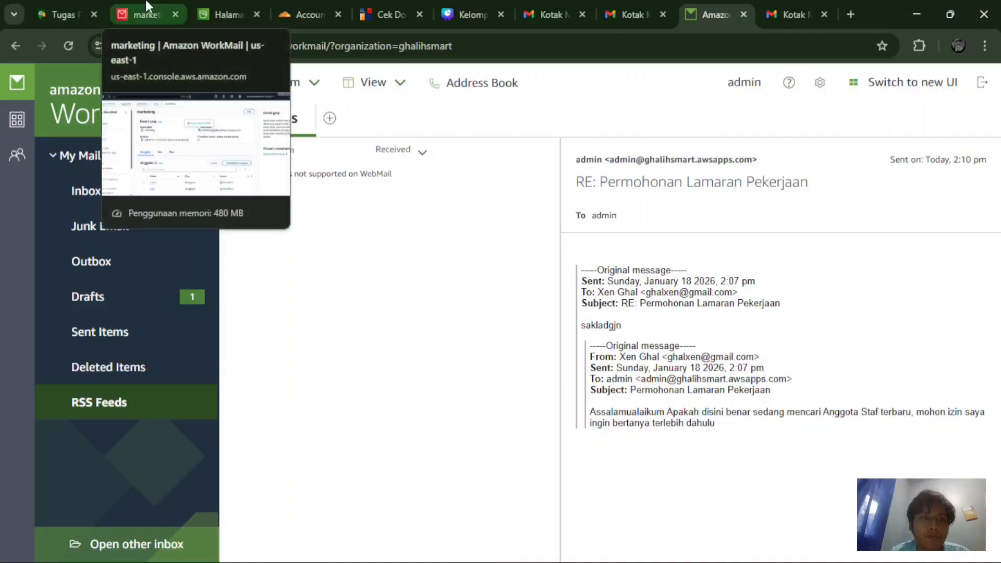
left_click(182, 287)
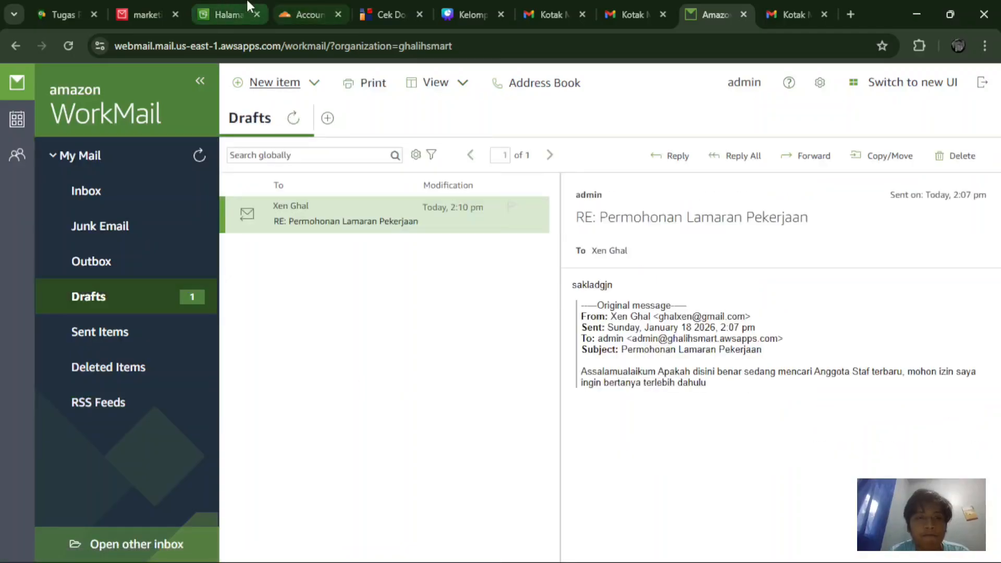
left_click(227, 15)
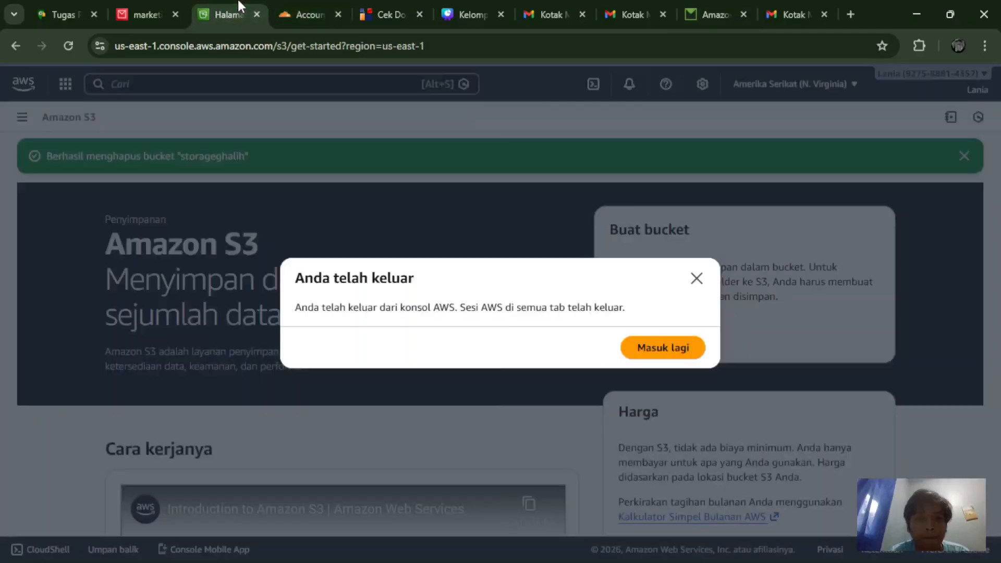
Step: Go from the marketing group page back to the WorkMail Organizations list
left_click(150, 10)
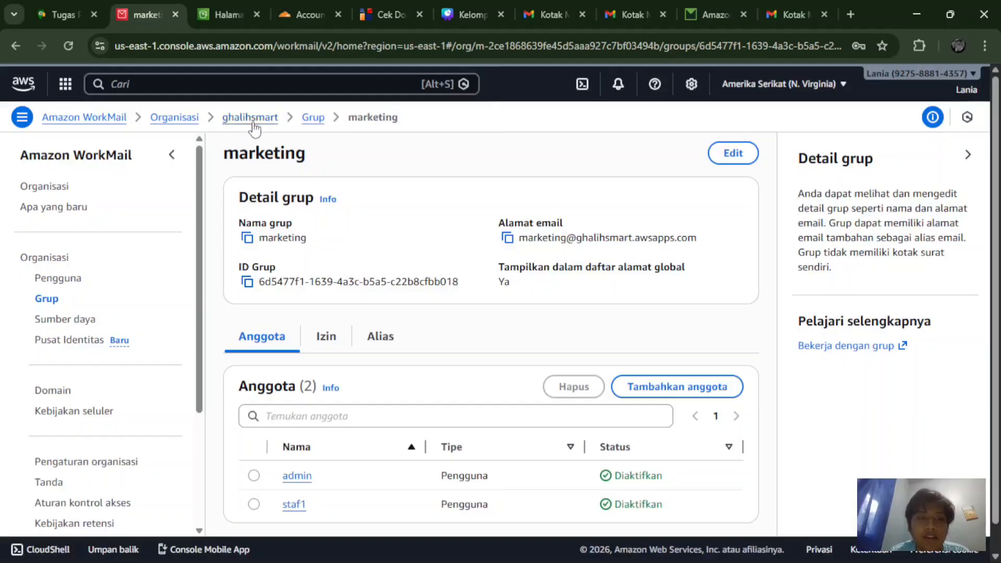
left_click(177, 120)
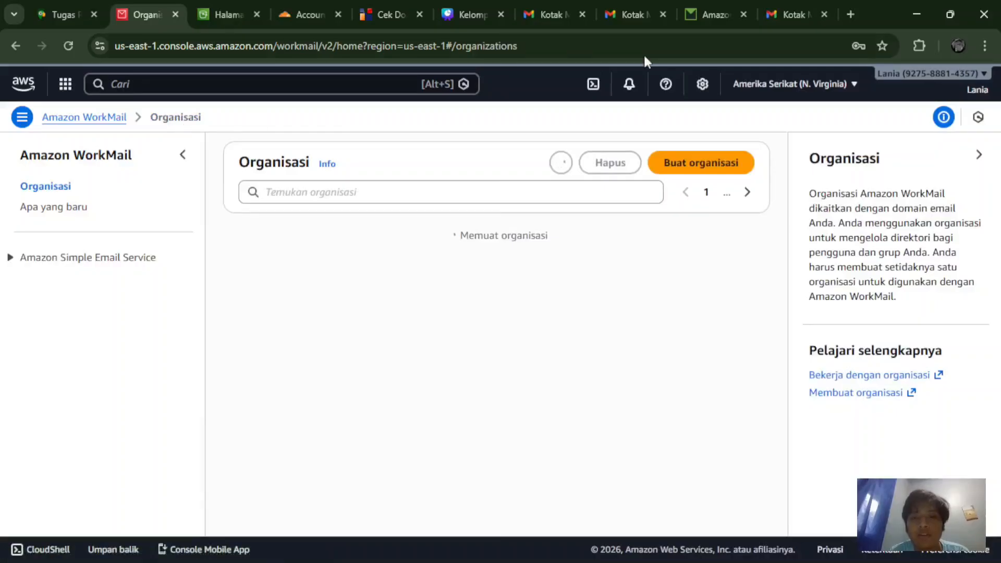
Step: Start a new WorkMail organization and review the form's external domain settings
left_click(677, 166)
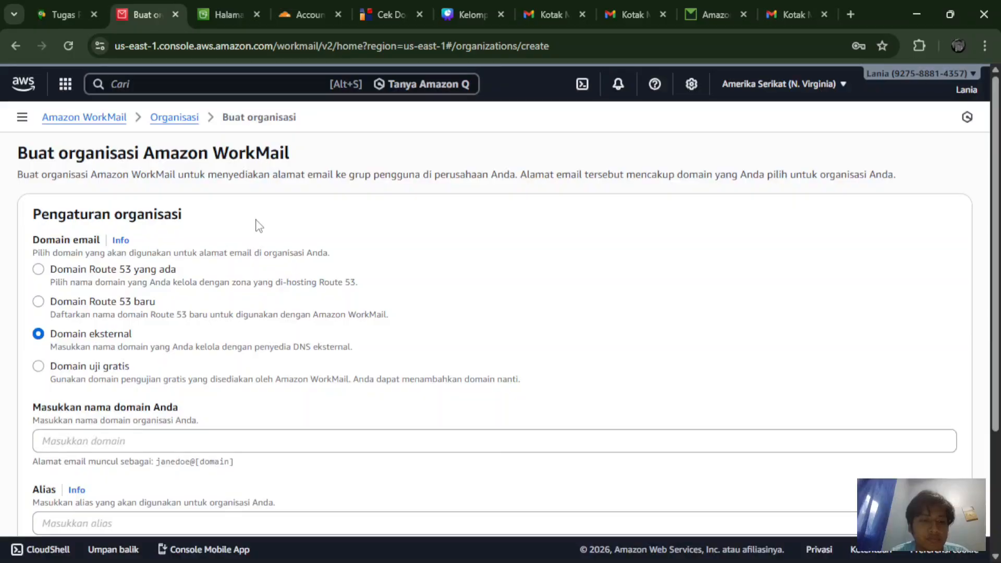
scroll(257, 225, "down", 1)
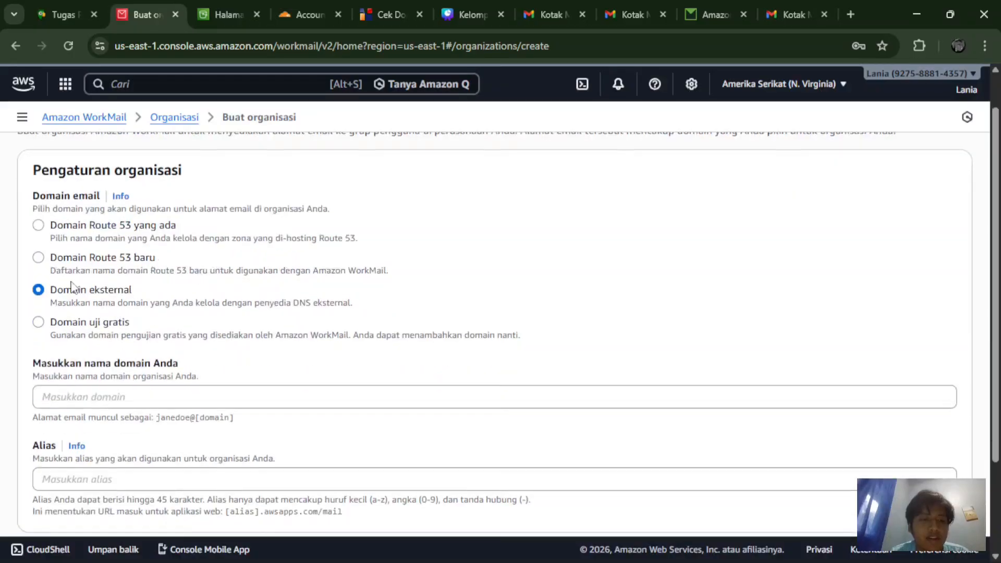
scroll(118, 297, "up", 2)
scroll(118, 297, "down", 2)
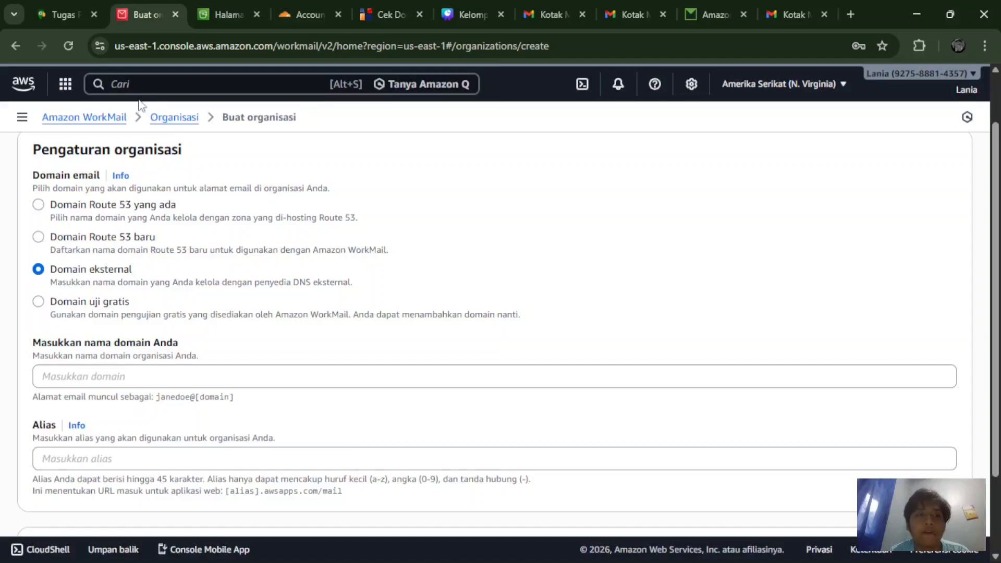
Step: Search 'rou' in the AWS console and open Route 53's getting-started page
left_click(138, 82)
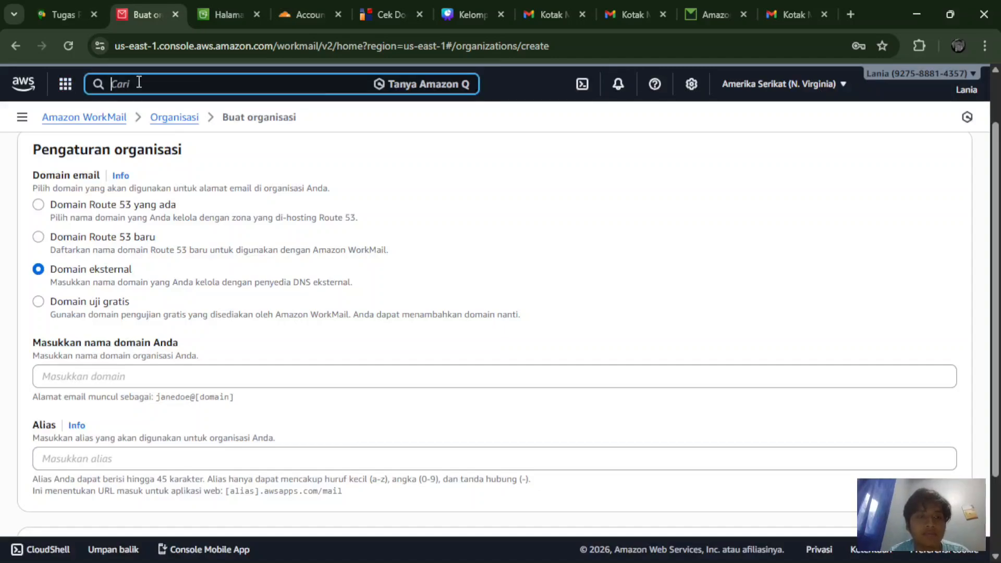
type("route 53")
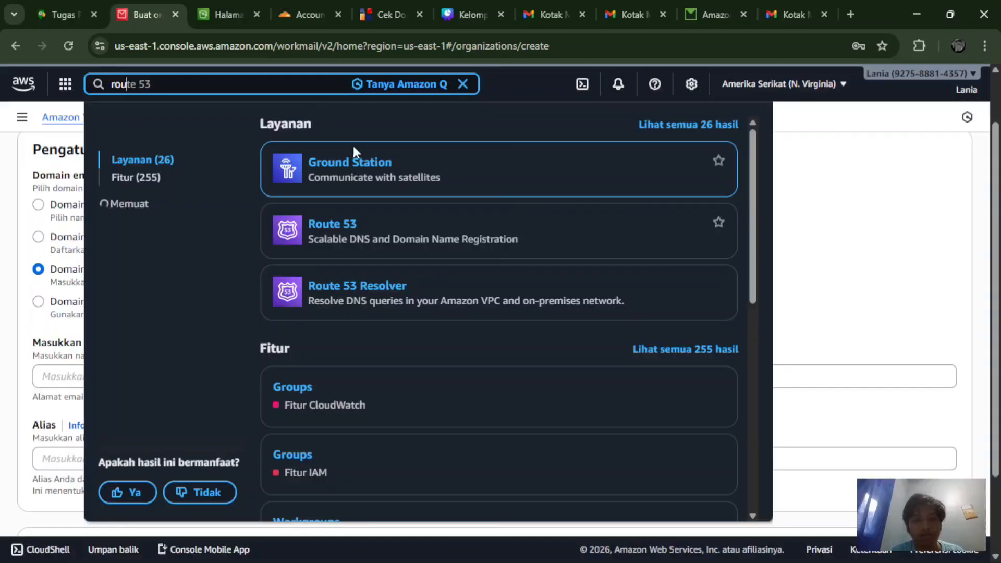
left_click(327, 230)
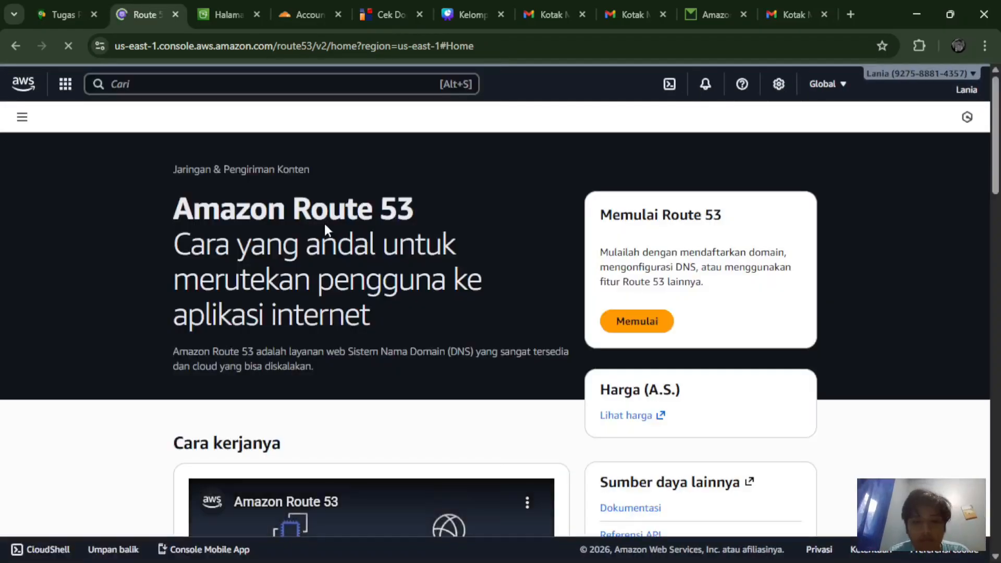
scroll(326, 229, "down", 2)
scroll(325, 225, "down", 3)
scroll(325, 226, "up", 4)
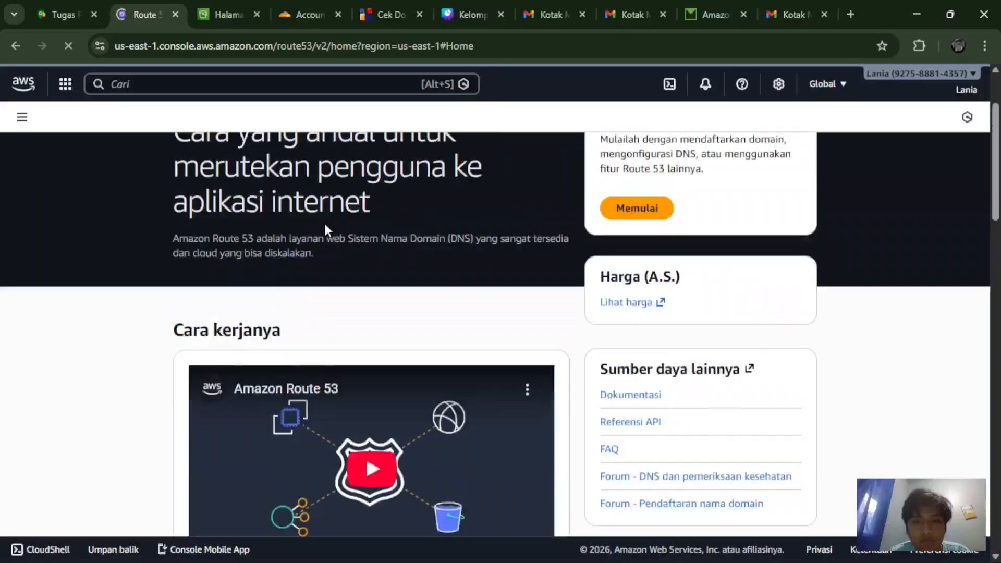
scroll(325, 226, "down", 4)
scroll(324, 228, "up", 4)
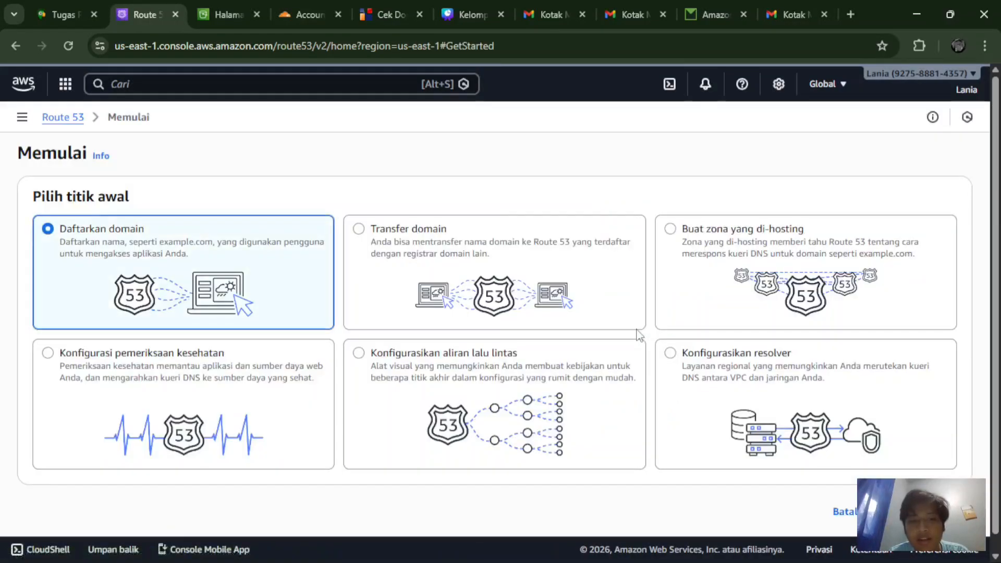
Step: Select the Transfer domain option and continue to the domain transfer page
left_click(414, 284)
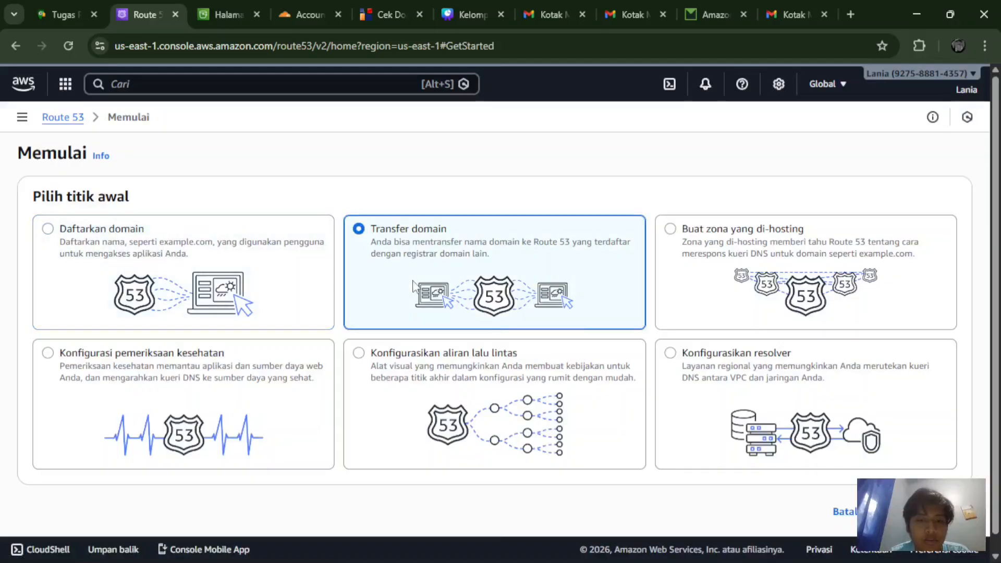
left_click(146, 284)
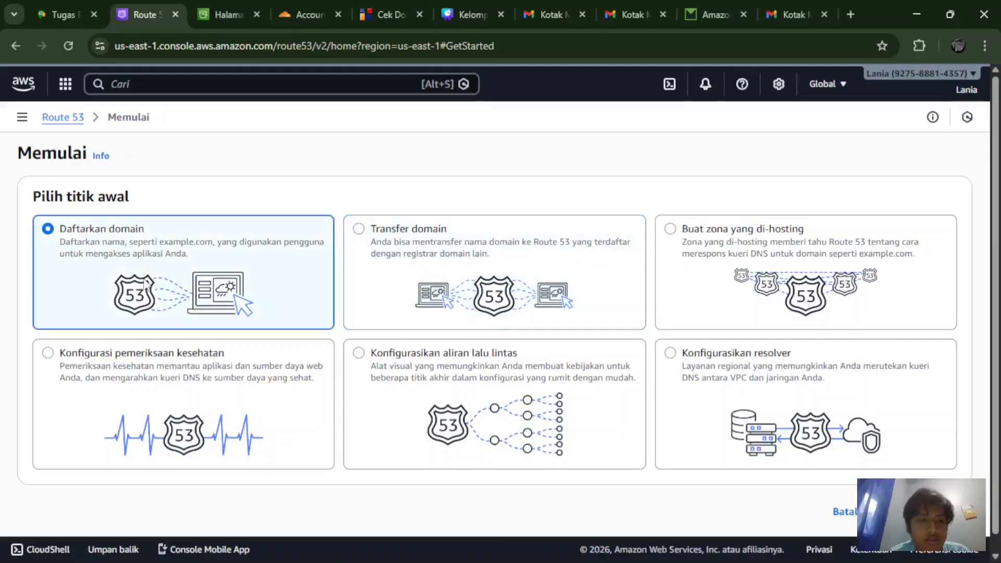
left_click(403, 306)
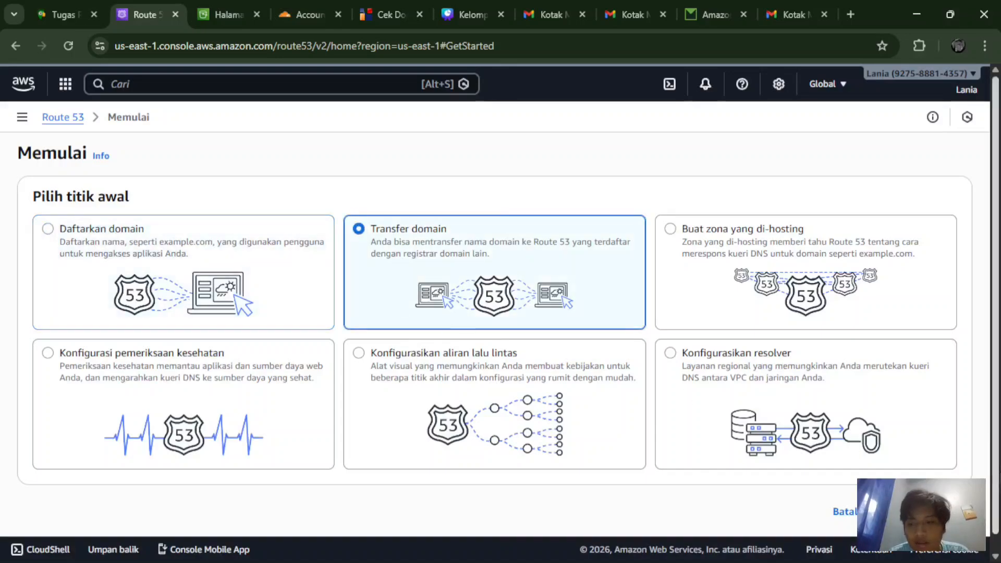
left_click(923, 511)
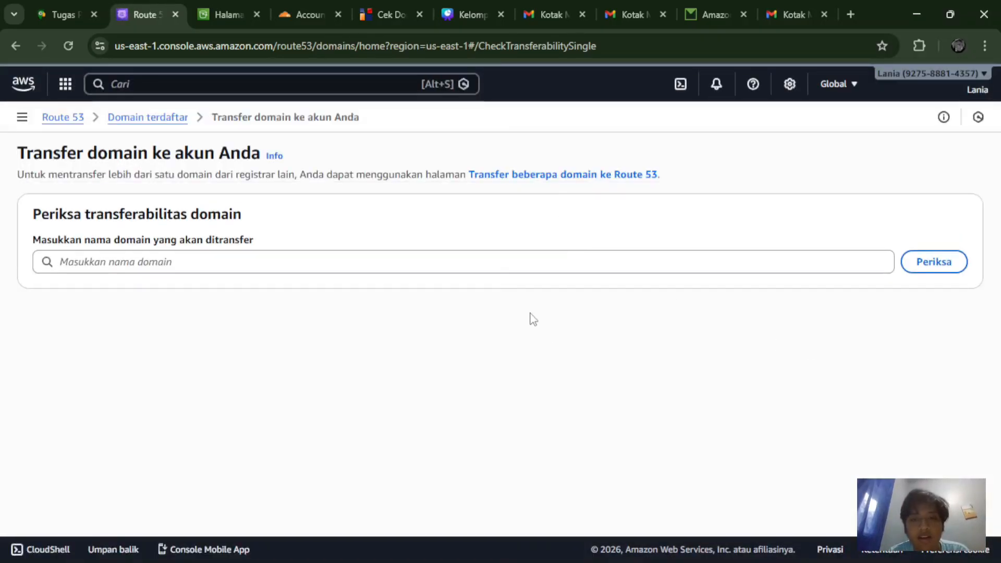
Step: Check whether ghalihs.com can be transferred to Route 53
left_click(464, 266)
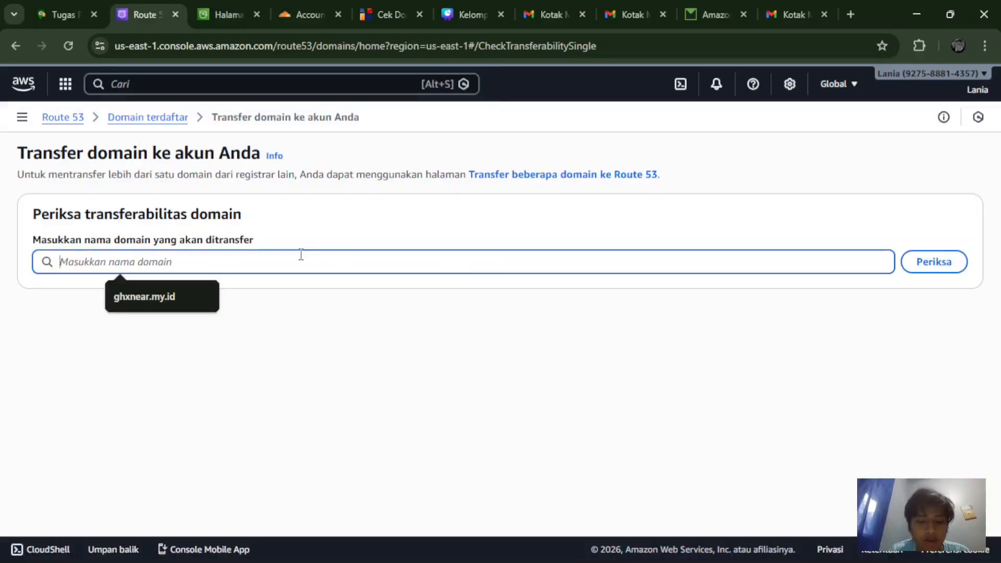
type("ghalih")
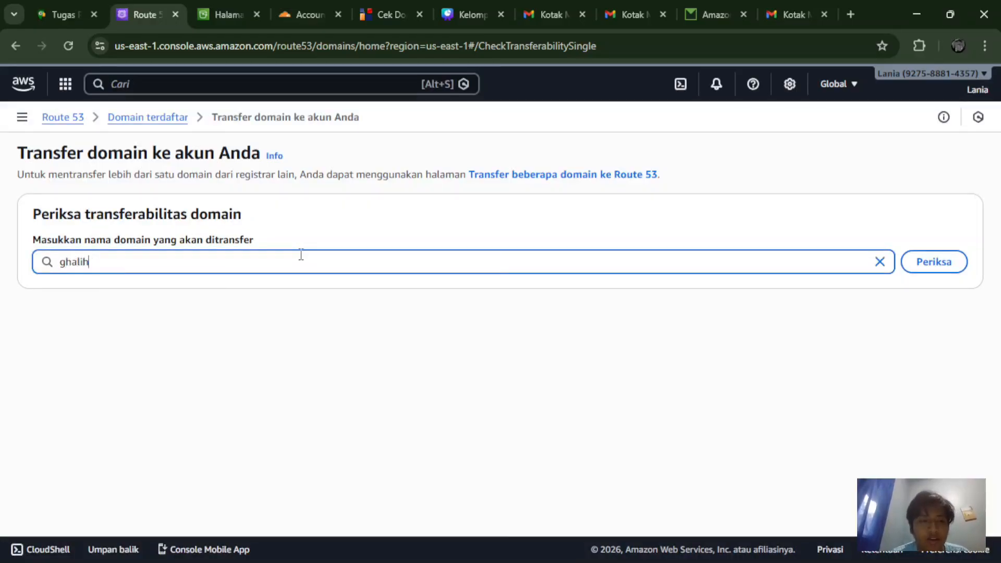
type("s")
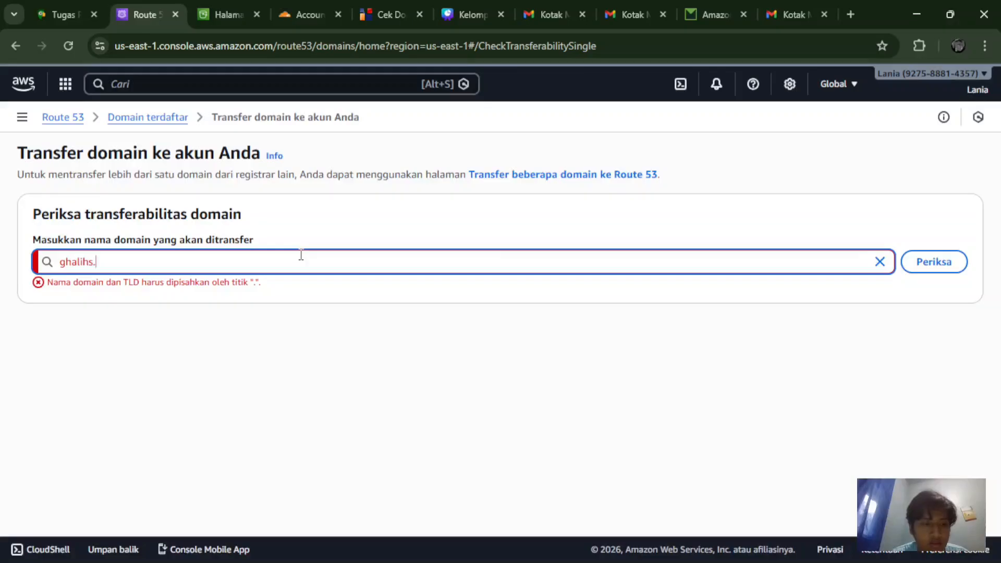
type(".com")
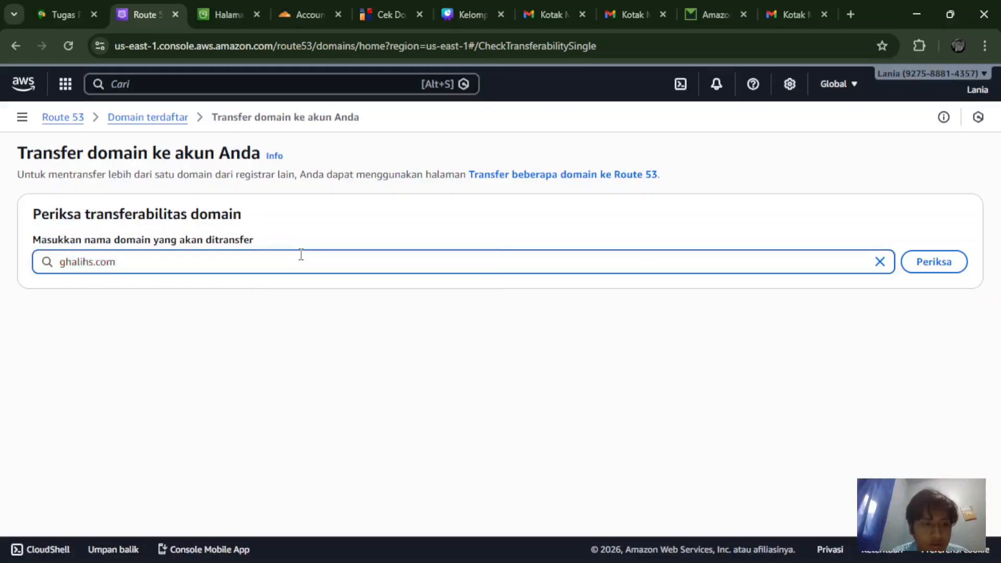
key("Return")
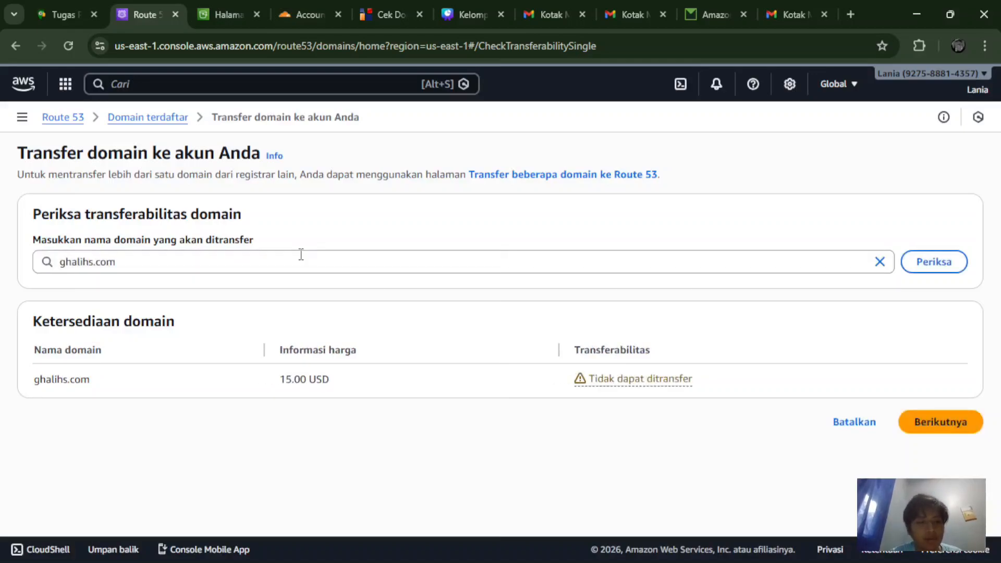
Step: Recheck transferability with ghalih.biz.id, getting UnsupportedTLD, then clear the domain field
left_click(253, 252)
key("BackSpace")
key("BackSpace")
key("BackSpace")
key("BackSpace")
key("BackSpace")
key("BackSpace")
key("BackSpace")
key("BackSpace")
key("BackSpace")
key("BackSpace")
key("BackSpace")
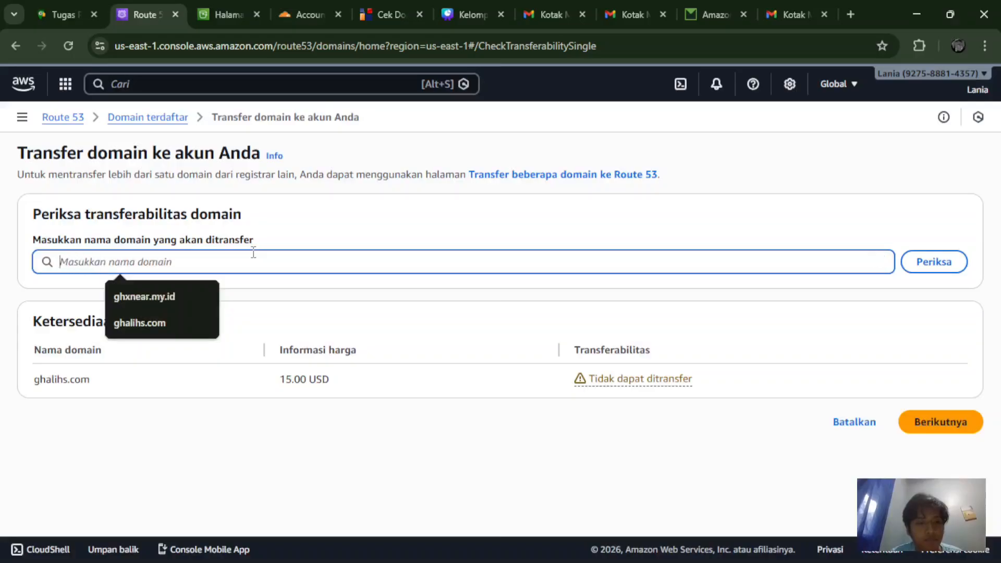
type("ghalih")
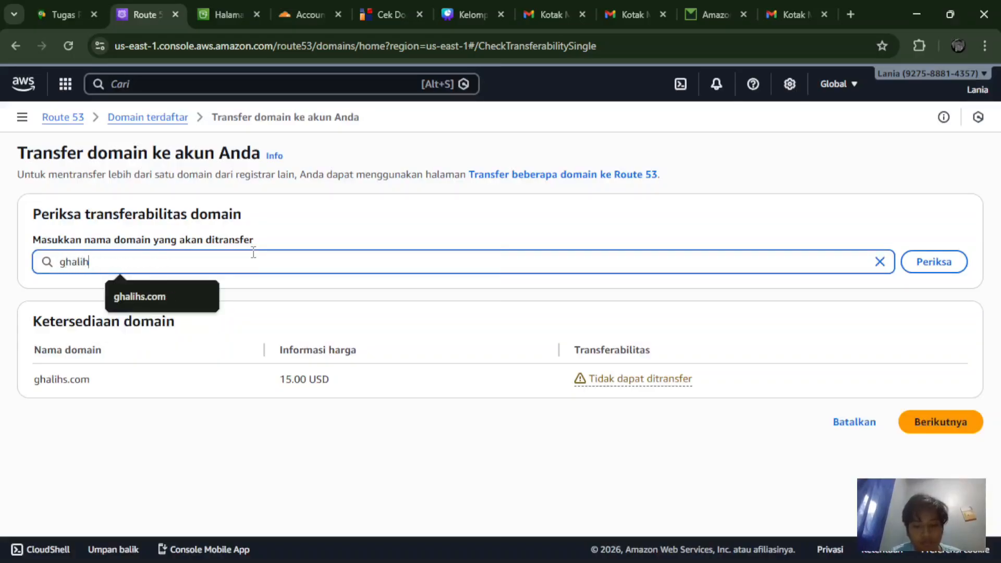
type(".biz.i")
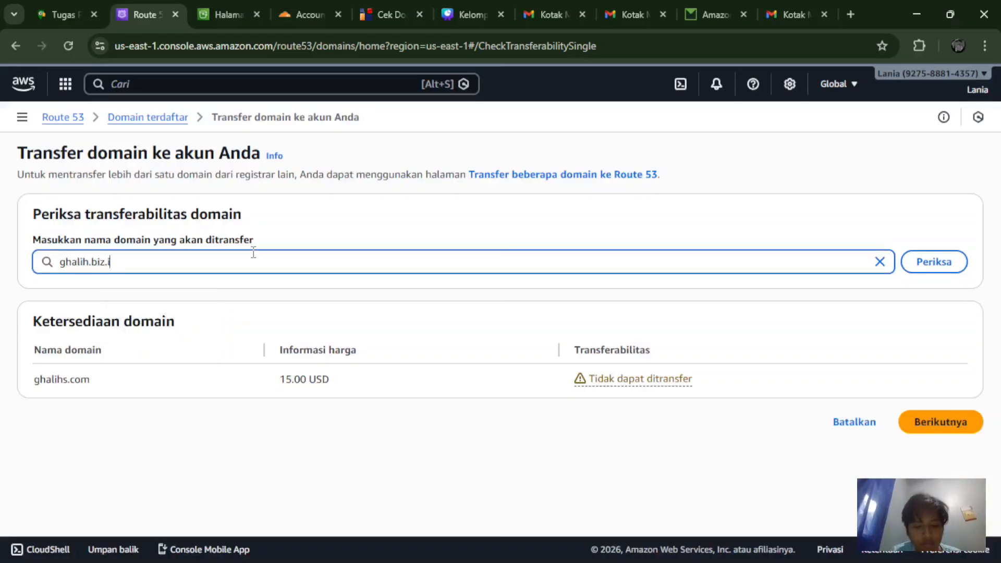
type("d")
key("Return")
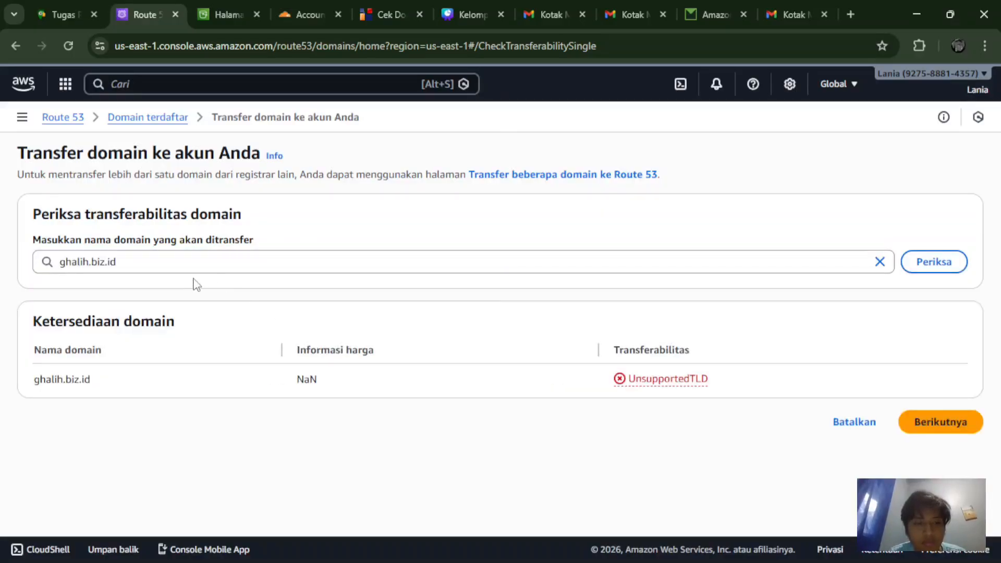
left_click(175, 264)
key("BackSpace")
key("BackSpace")
key("BackSpace")
key("BackSpace")
key("BackSpace")
key("BackSpace")
key("BackSpace")
key("BackSpace")
key("BackSpace")
key("BackSpace")
key("BackSpace")
key("BackSpace")
key("BackSpace")
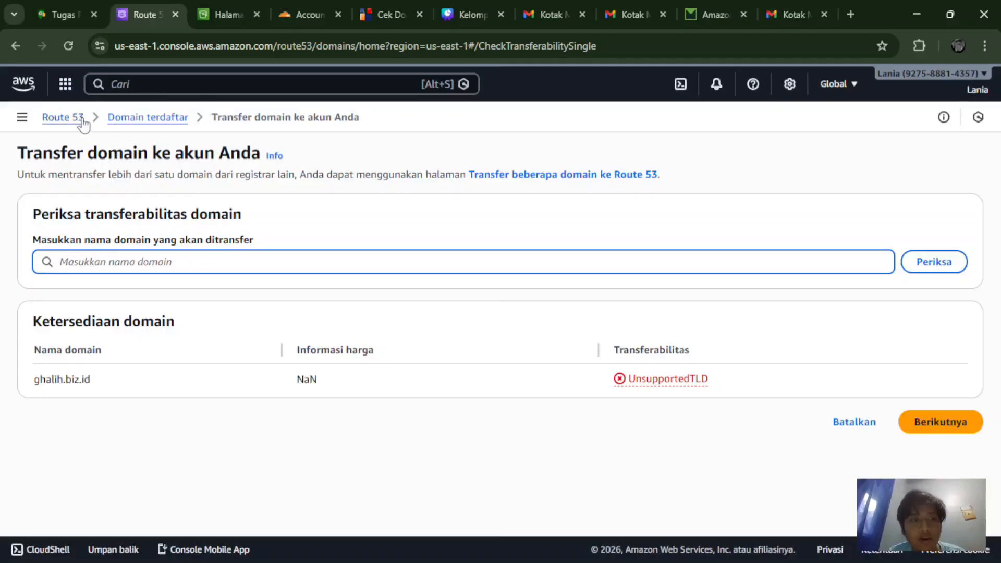
left_click(161, 87)
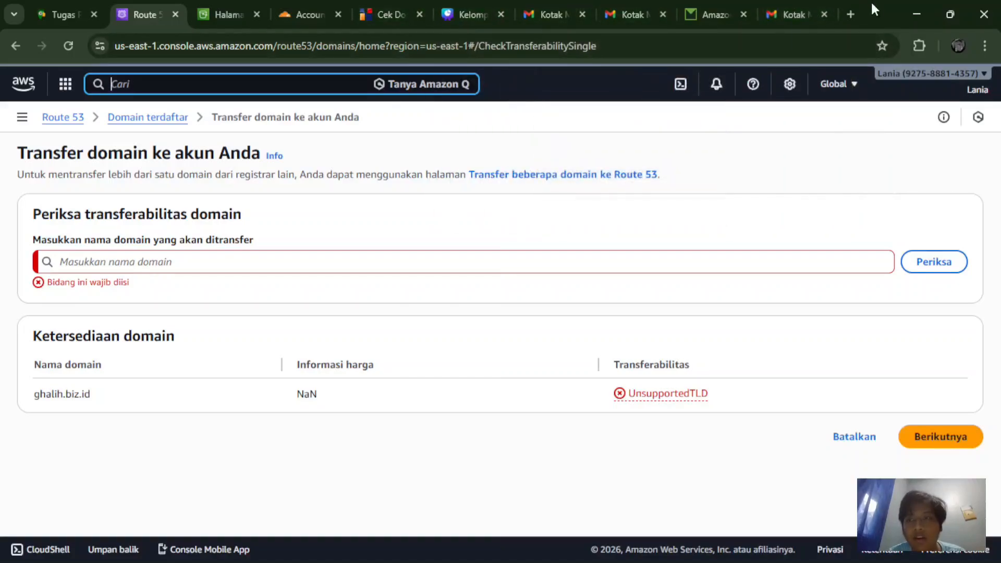
Step: Google 'idwebhost domain' in a new tab and open IDwebhost's 'Cek Domain Murah Terlengkap' page
left_click(856, 3)
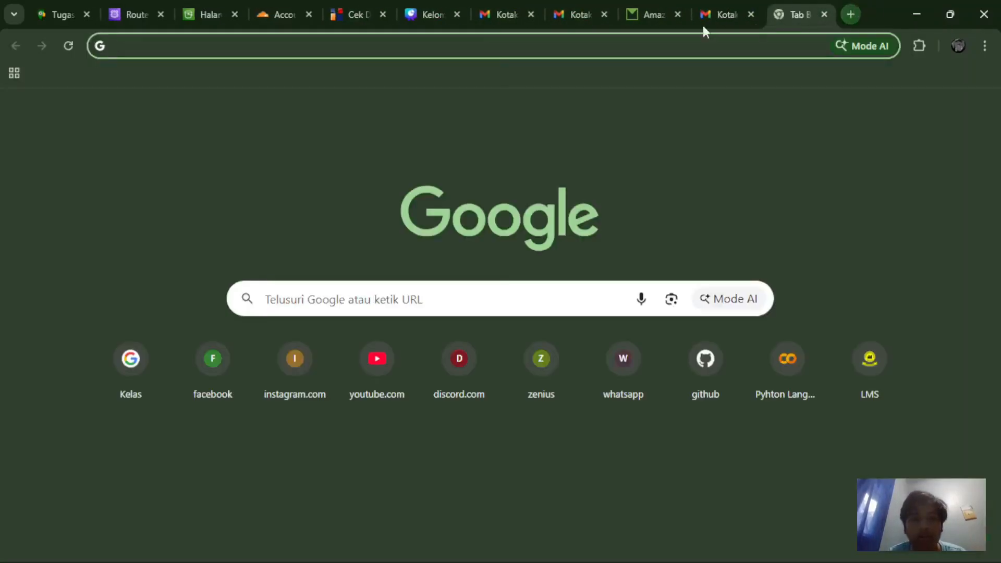
type("idx")
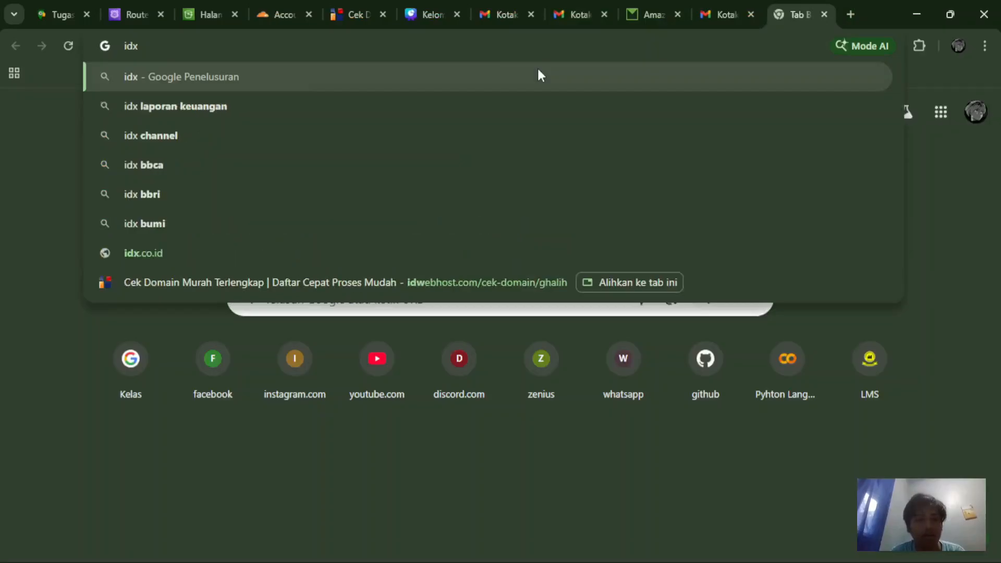
key("BackSpace")
type("webh")
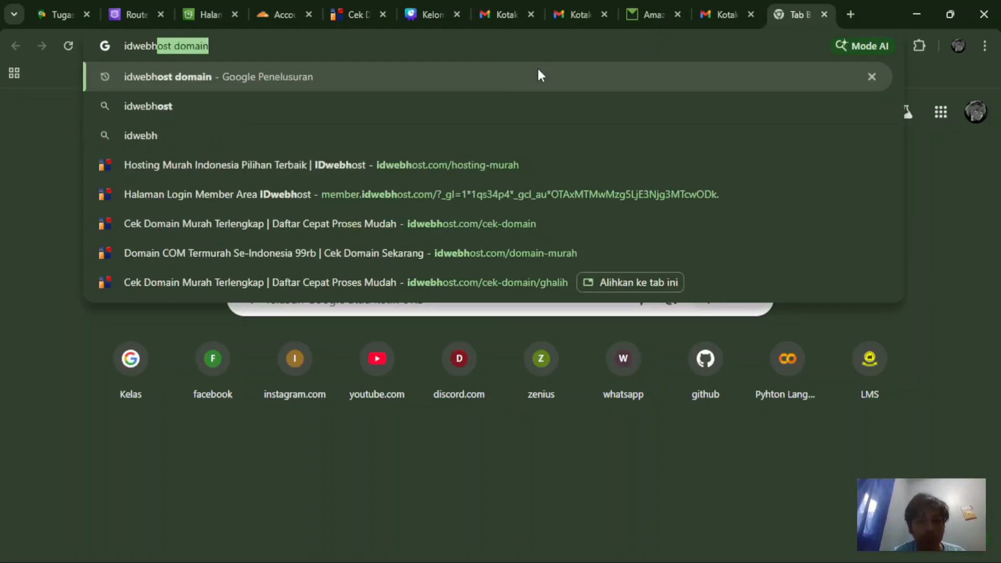
key("Return")
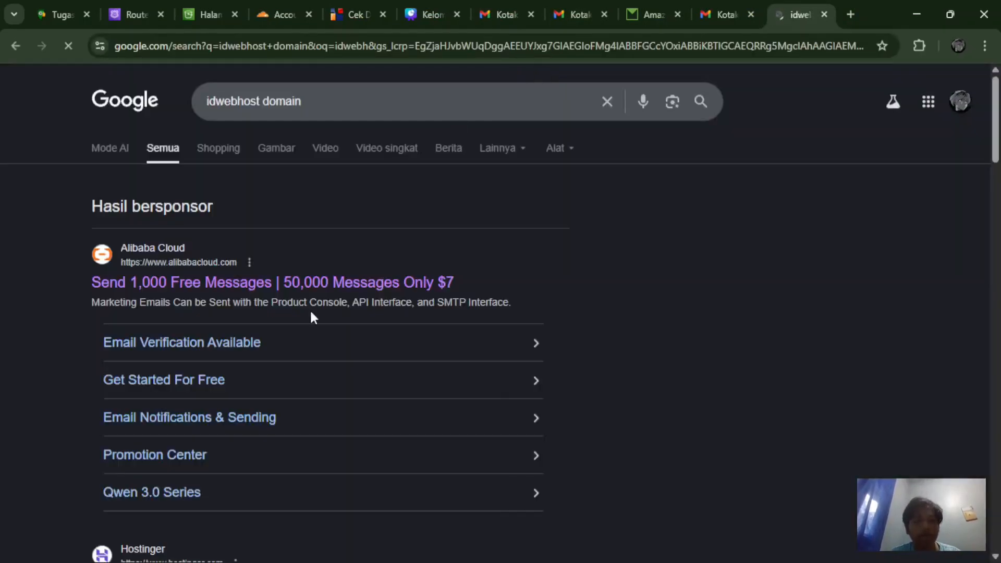
scroll(313, 317, "down", 4)
scroll(310, 313, "down", 1)
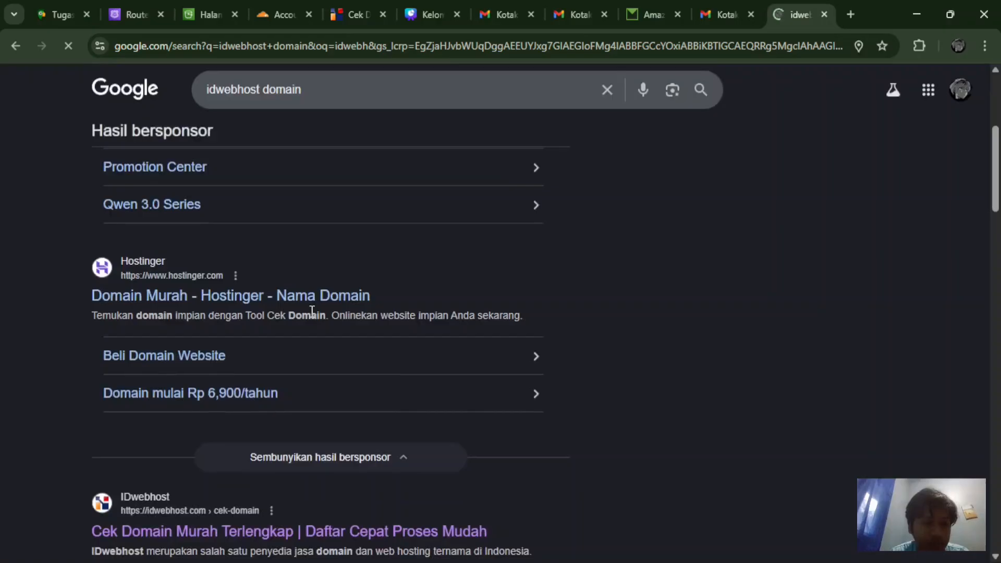
scroll(312, 311, "down", 1)
scroll(319, 286, "down", 1)
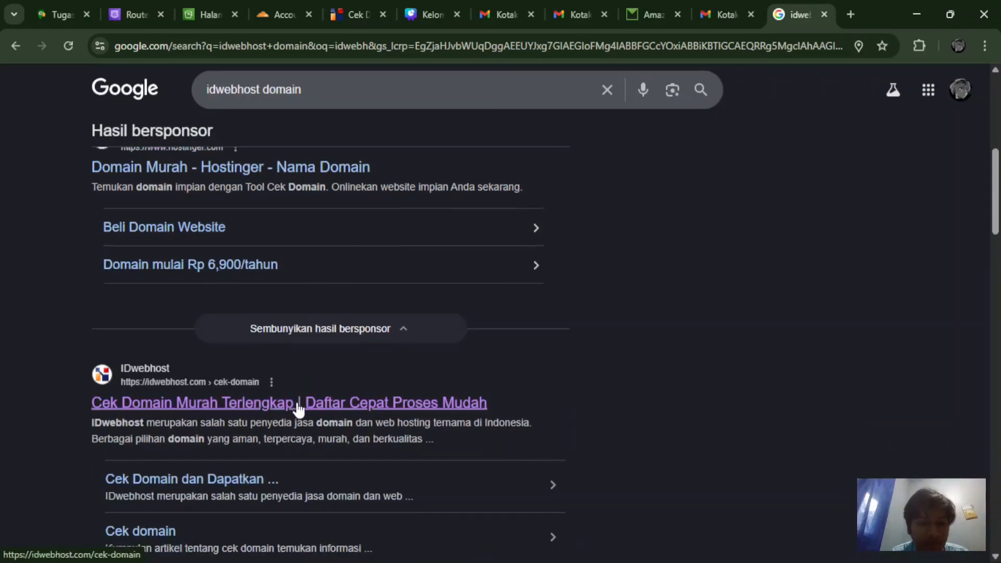
scroll(297, 406, "down", 3)
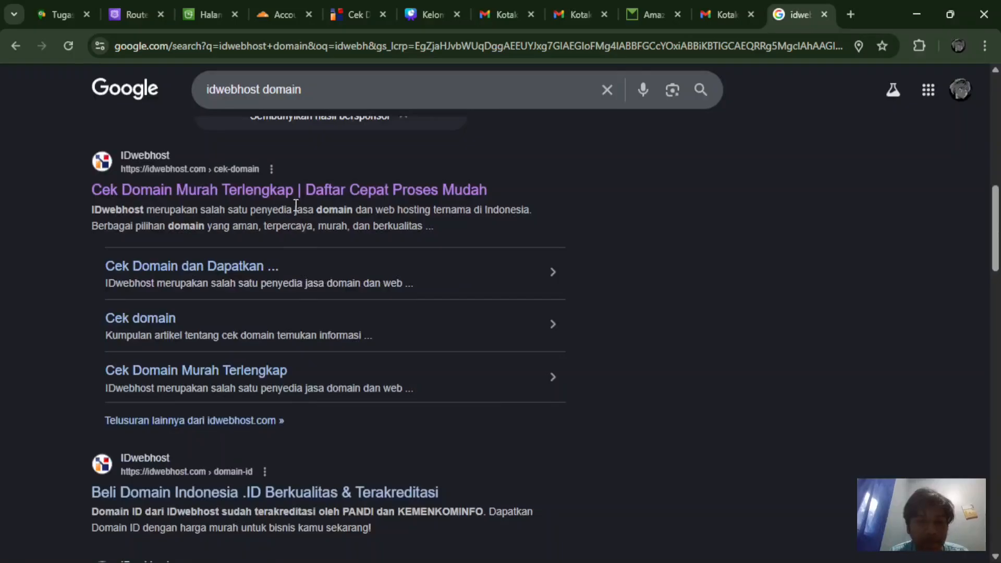
left_click(290, 193)
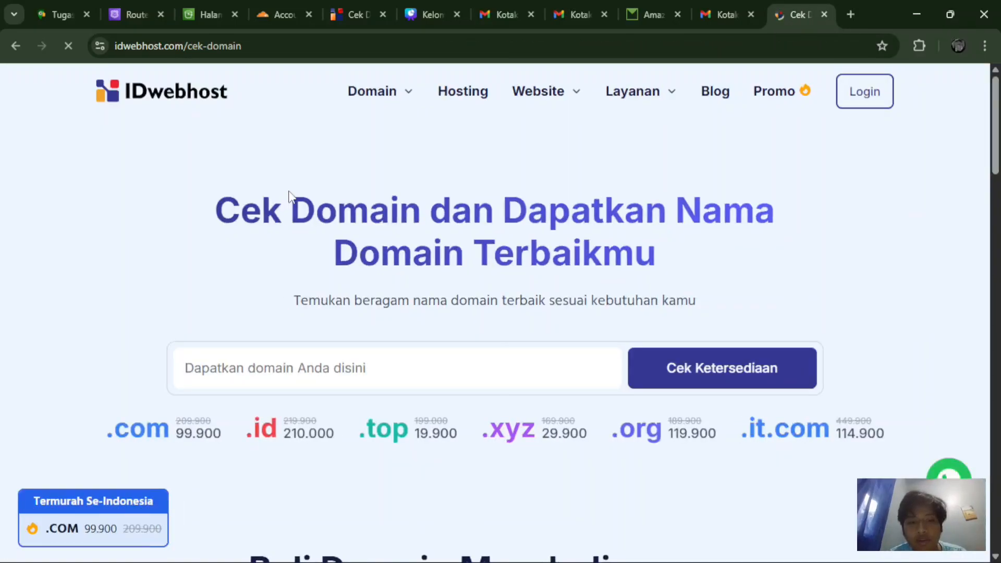
Step: Search IDwebhost's domain checker for ghxlih.biz.id
scroll(291, 197, "down", 3)
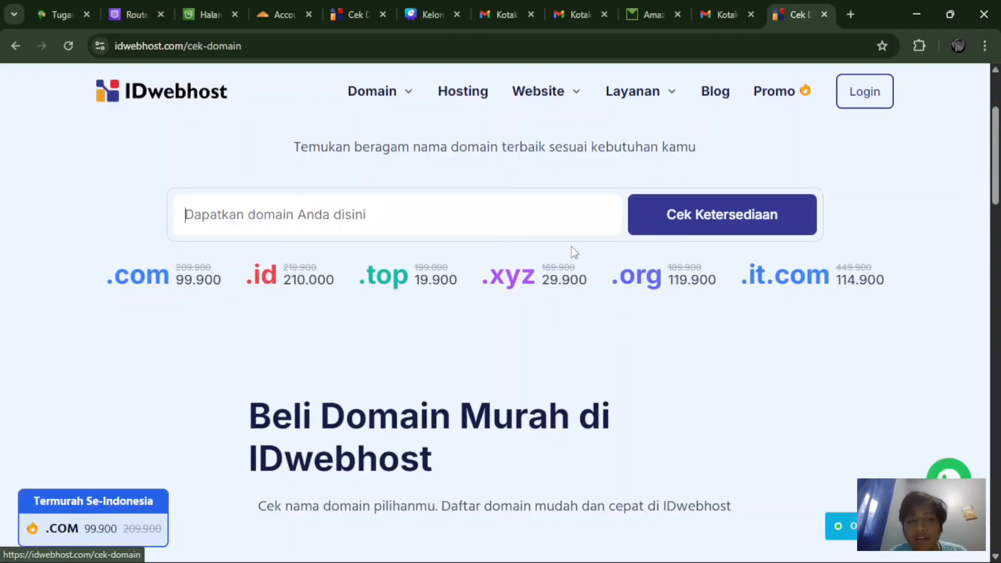
scroll(572, 254, "down", 3)
scroll(572, 254, "up", 5)
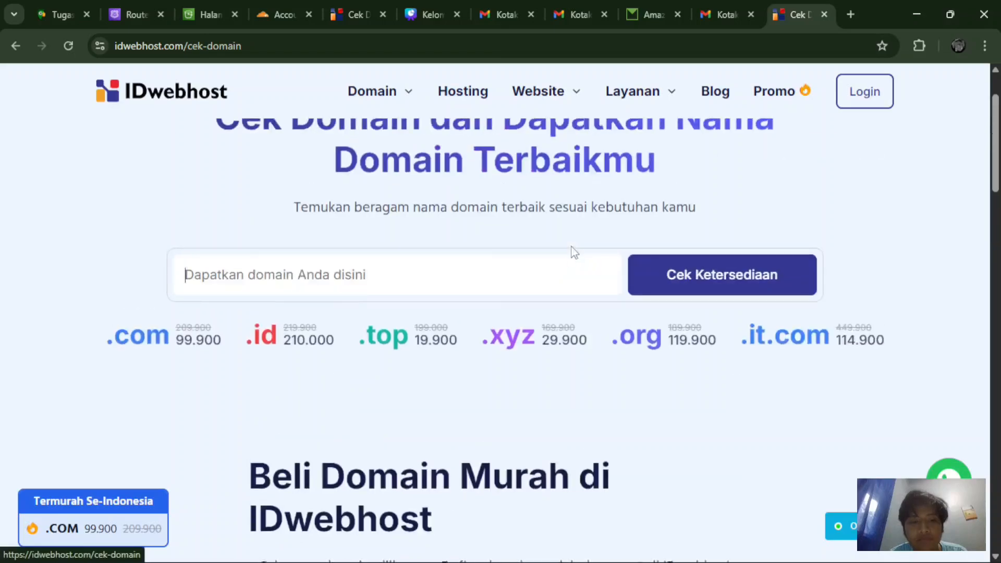
scroll(551, 317, "down", 9)
scroll(553, 319, "up", 6)
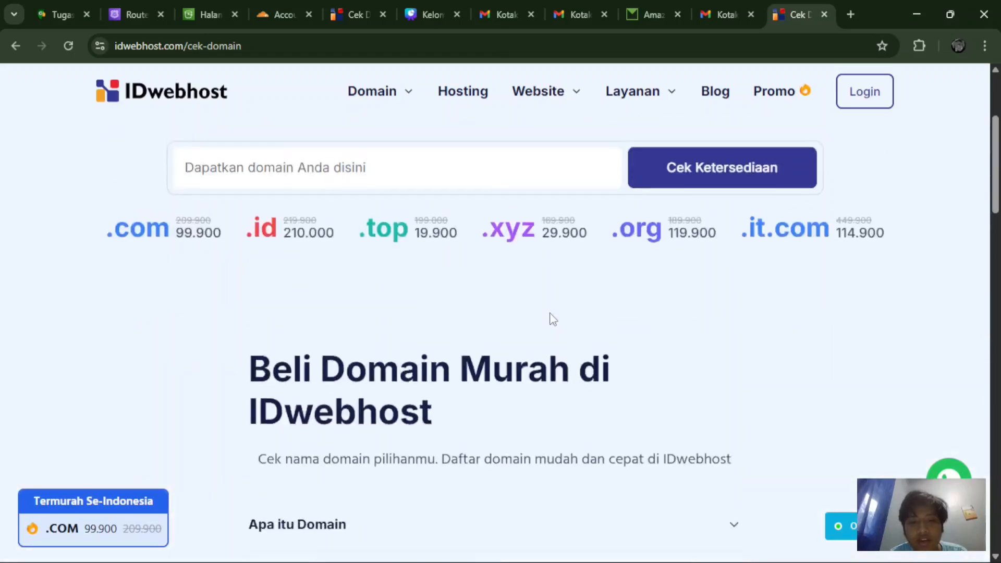
scroll(508, 313, "up", 1)
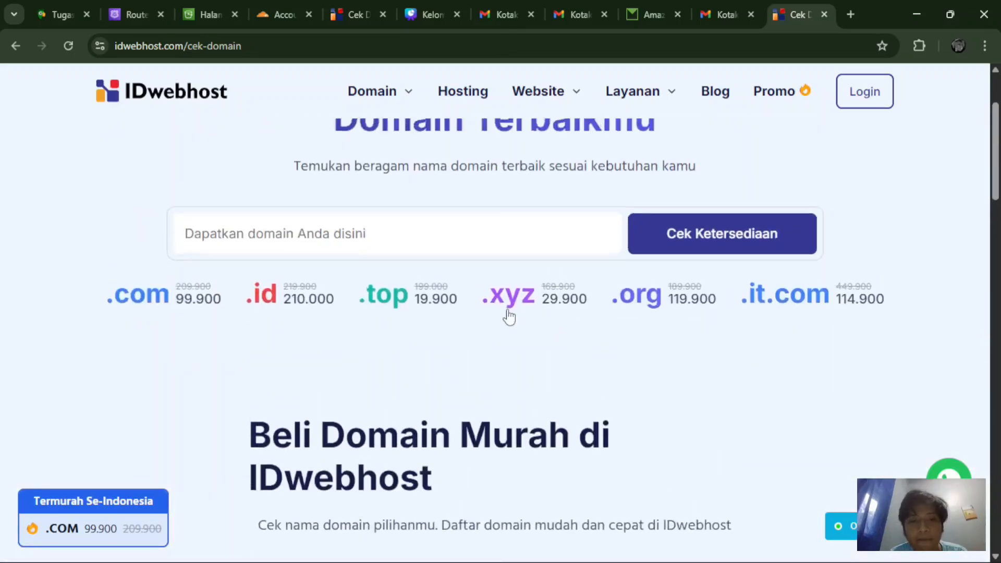
left_click(439, 242)
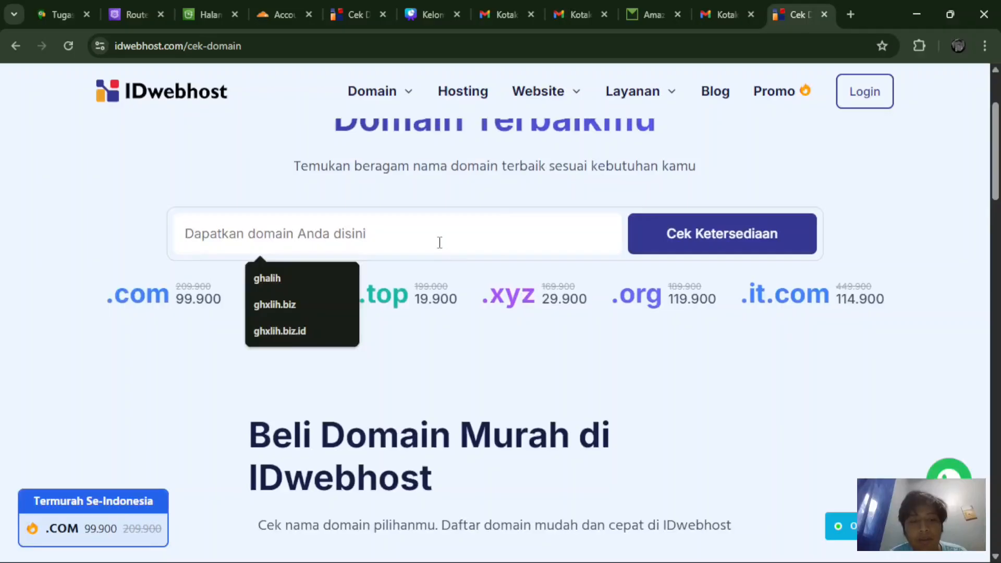
type("g")
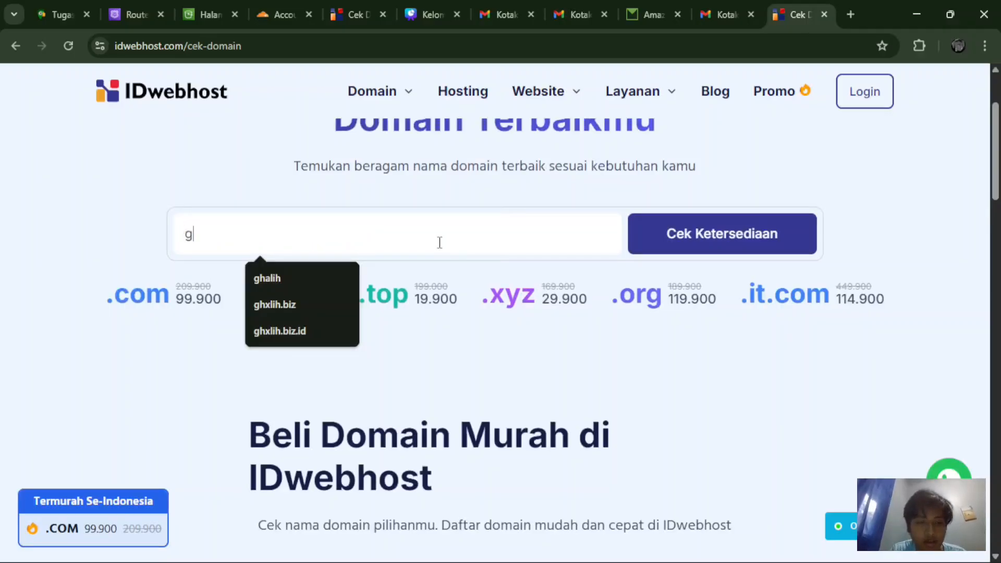
type("h")
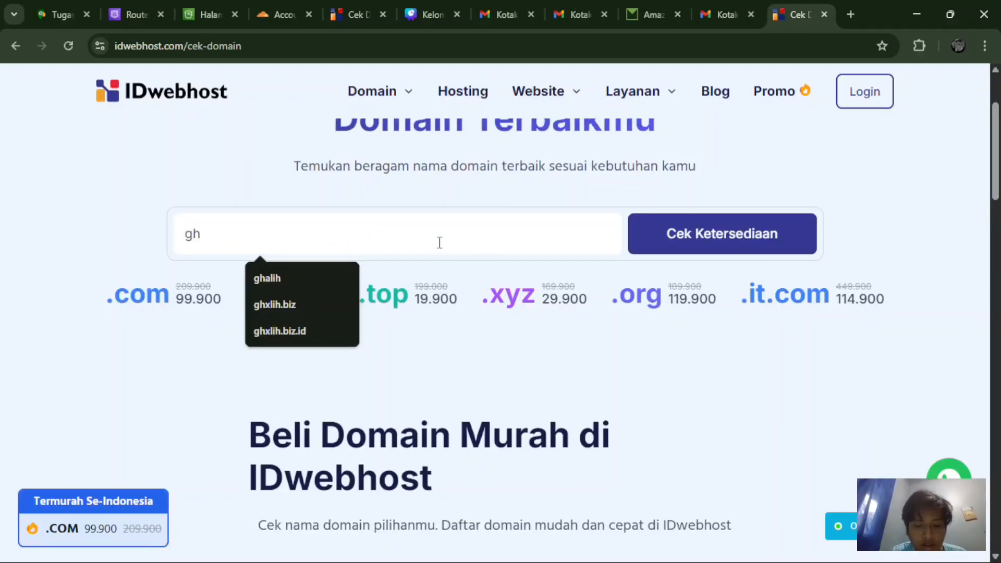
type("xa")
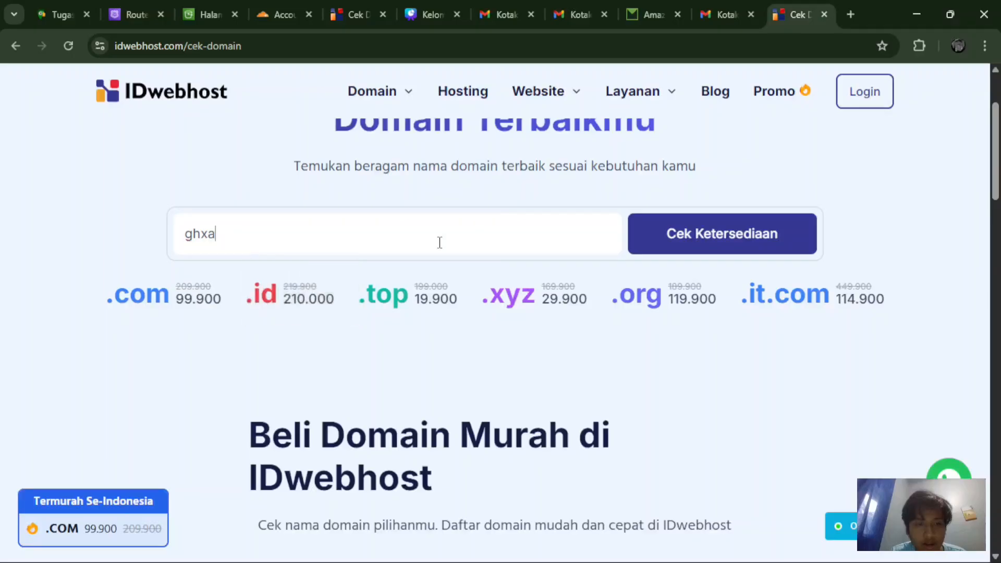
key("BackSpace")
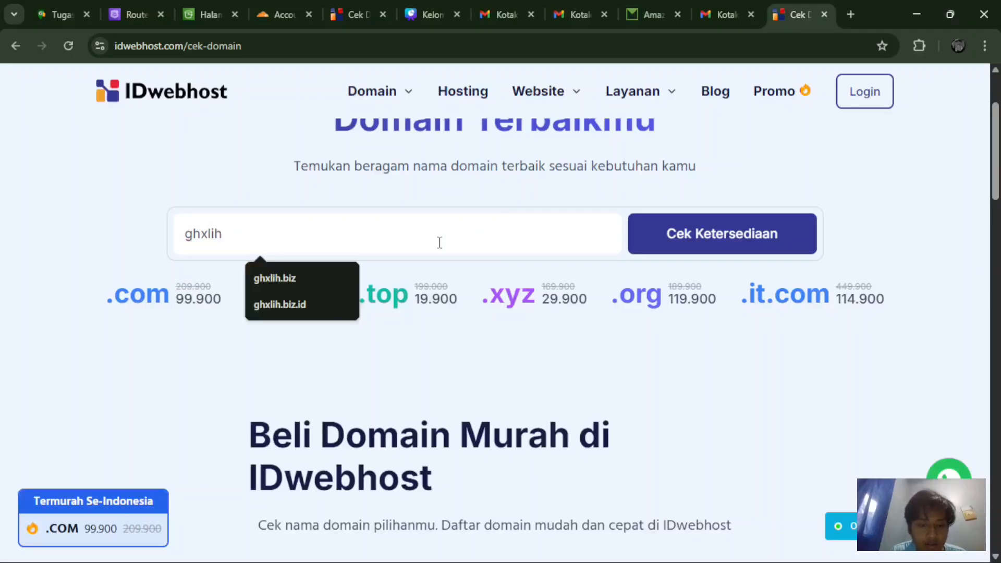
type("lih.biz")
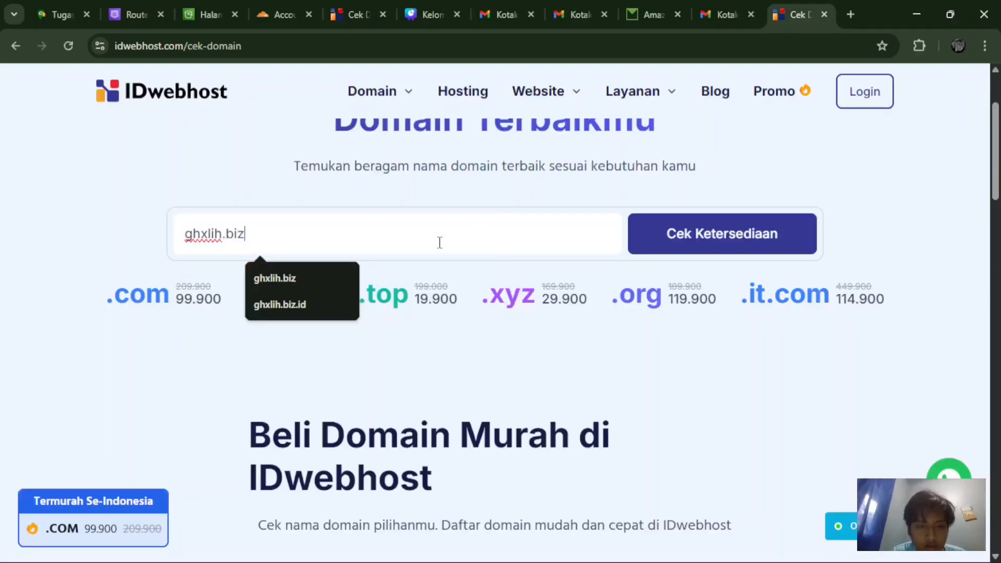
type(",")
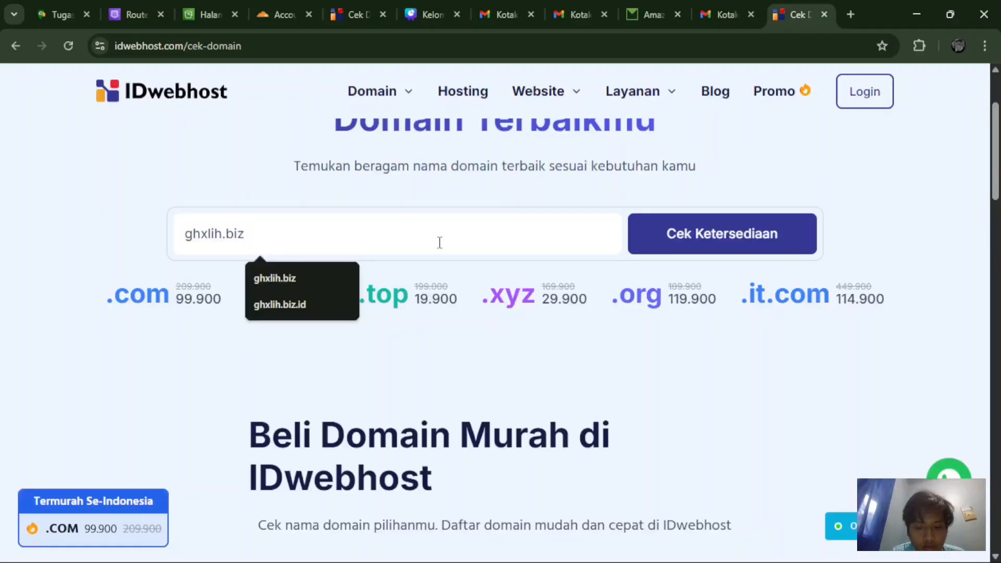
type("1")
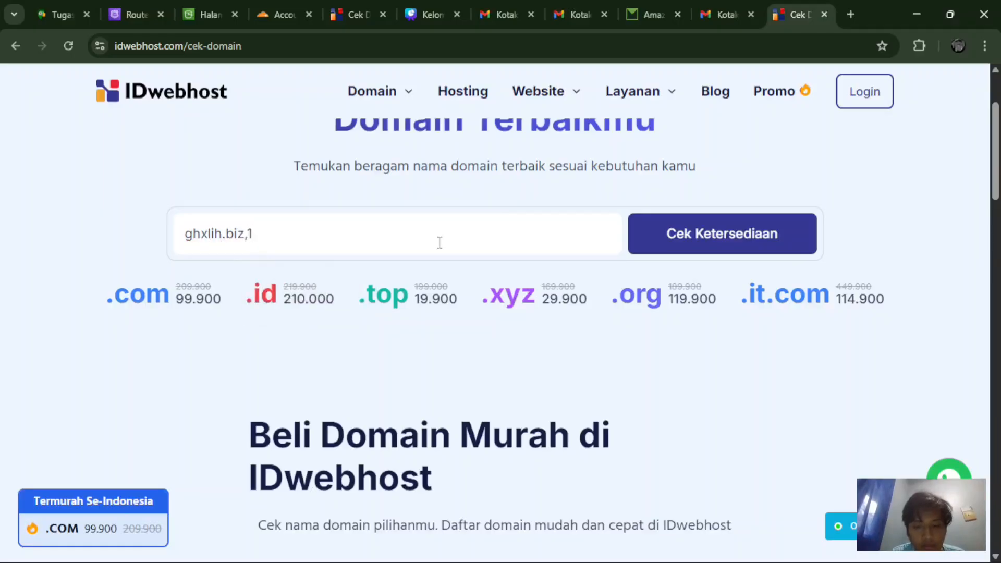
key("BackSpace")
type(".")
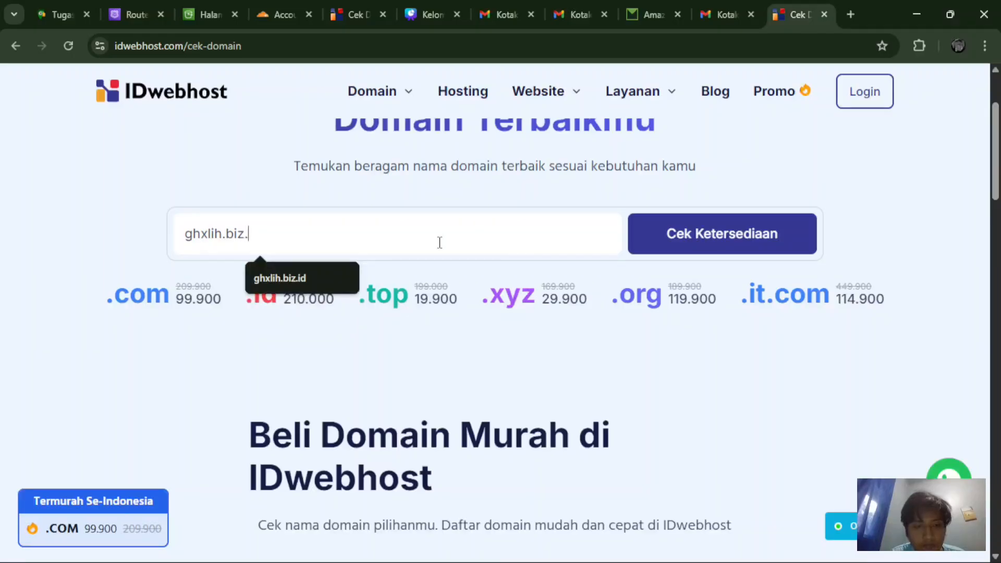
type("id")
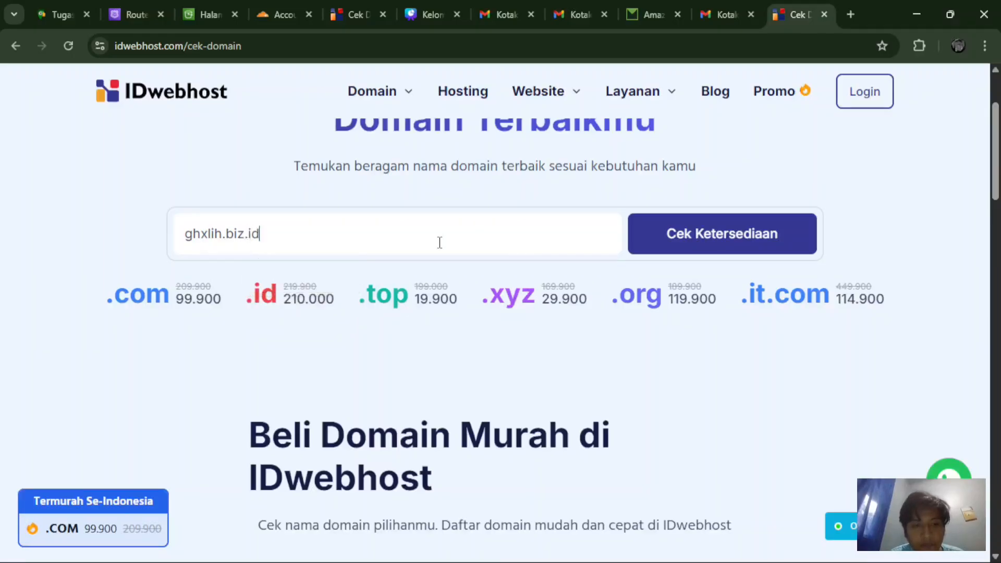
key("Return")
Step: Order the available ghxlih.biz.id domain listed at Rp 3.000
scroll(516, 342, "down", 2)
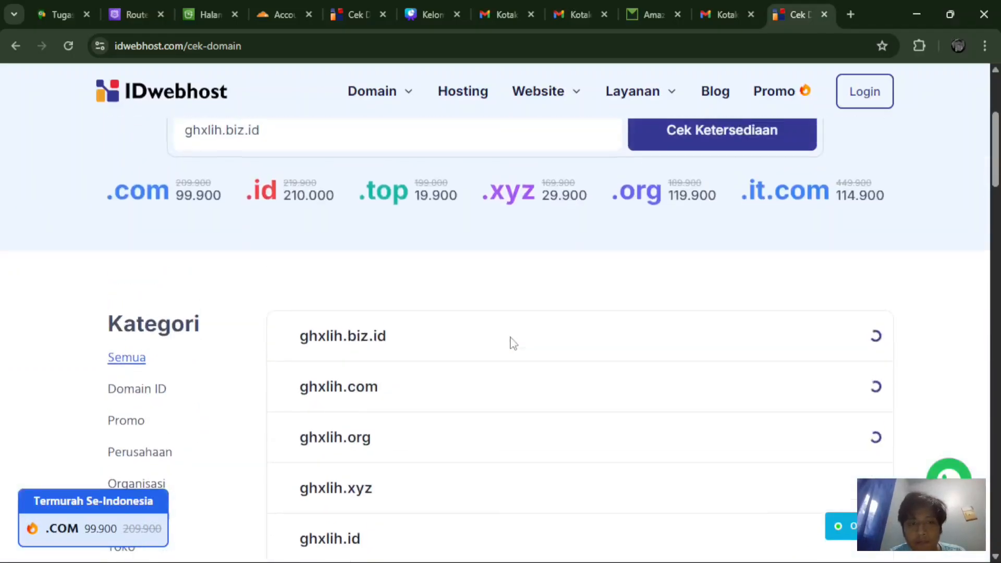
scroll(511, 342, "down", 1)
scroll(512, 344, "up", 4)
scroll(512, 344, "down", 4)
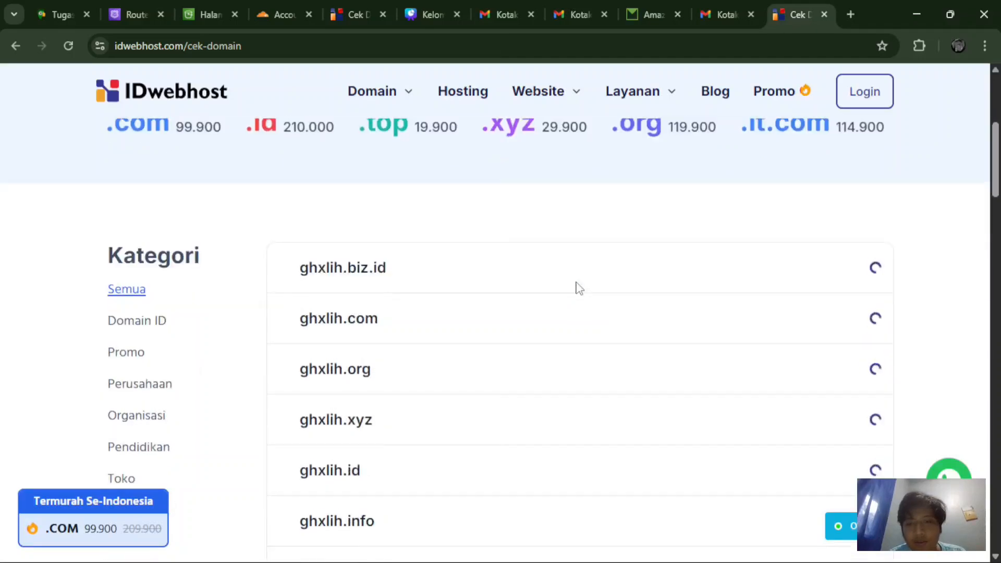
scroll(576, 287, "down", 1)
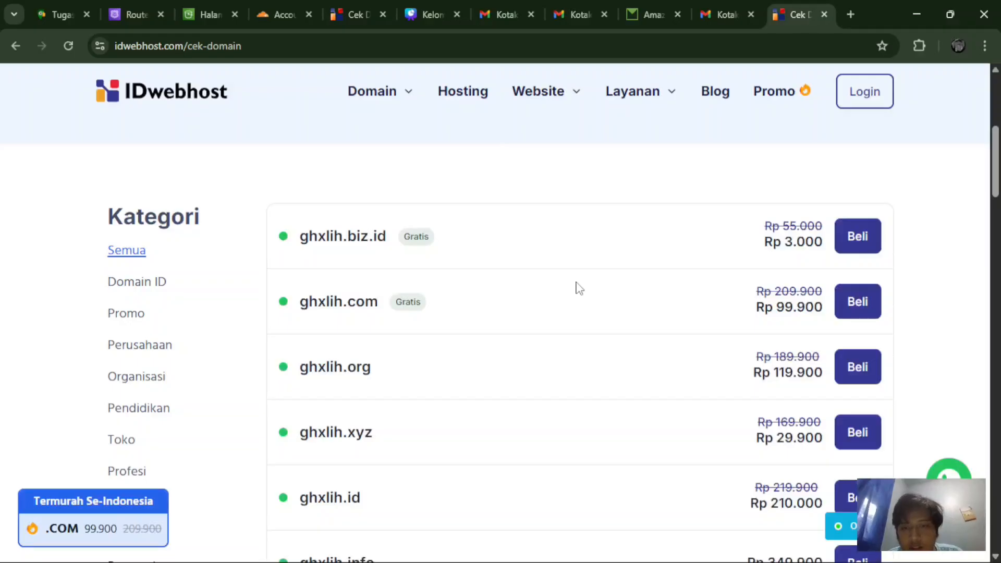
left_click(858, 248)
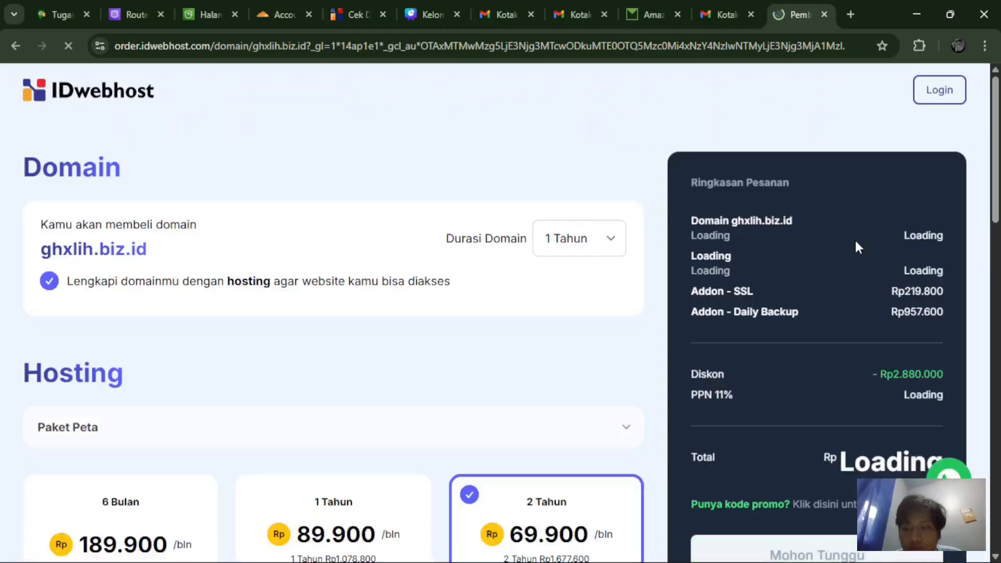
Step: Set the hosting period to 1 Tahun and drop the hosting and backup add-ons
scroll(266, 453, "down", 4)
left_click(305, 420)
scroll(561, 344, "up", 2)
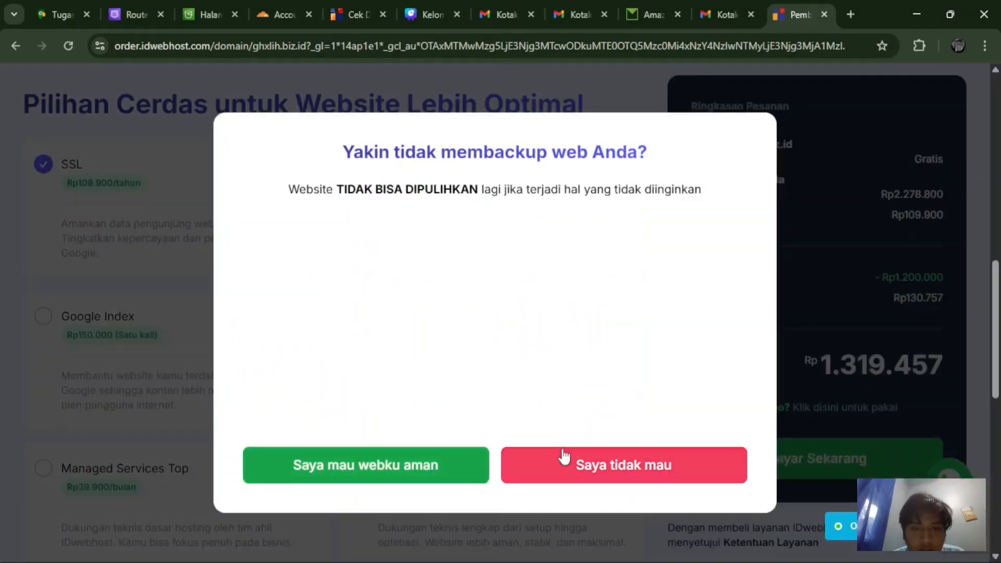
left_click(563, 457)
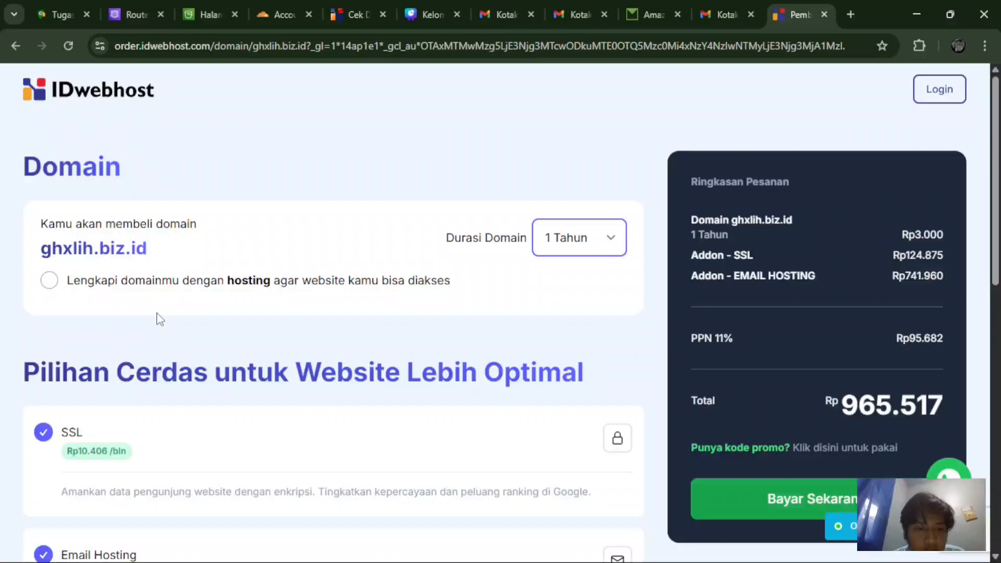
scroll(158, 319, "down", 8)
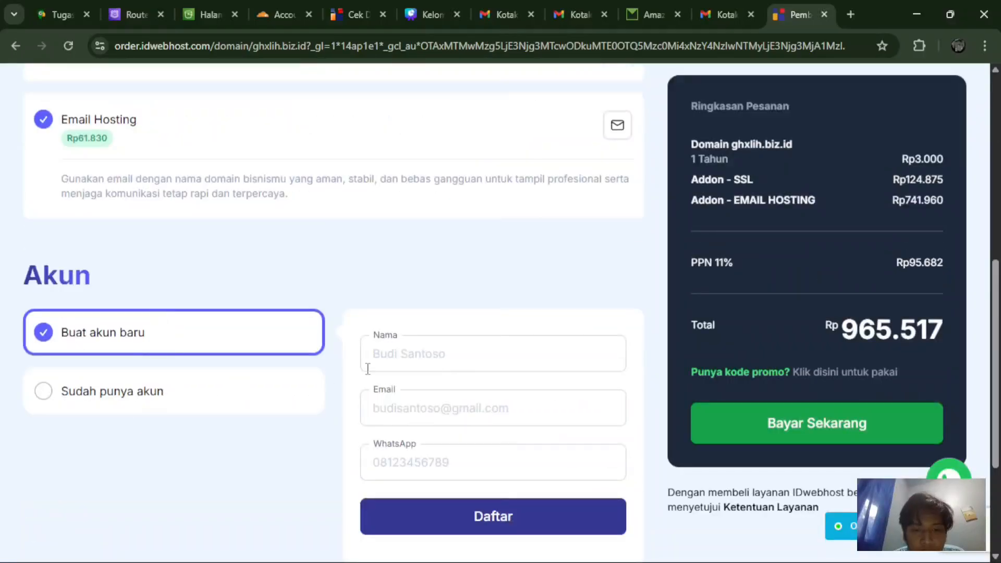
scroll(368, 368, "down", 1)
Step: Register for IDwebhost with a Google account instead of filling in an account name
left_click(424, 327)
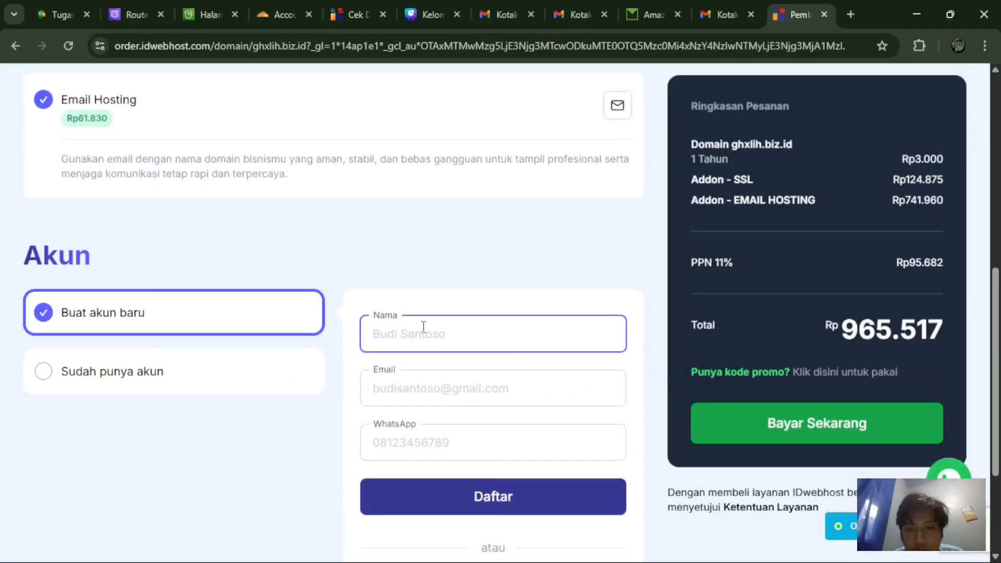
scroll(423, 327, "down", 1)
type("gha")
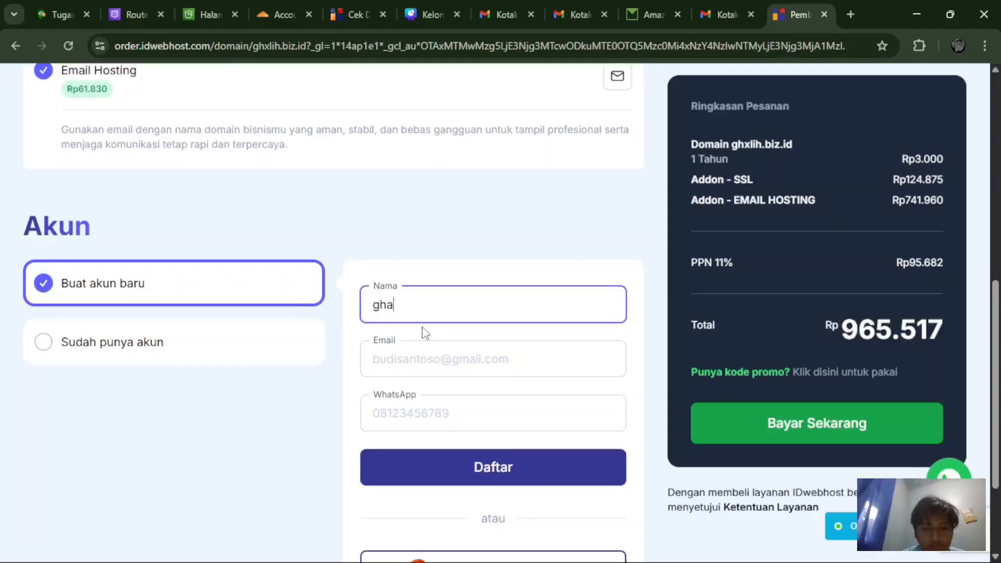
scroll(425, 333, "down", 3)
left_click(471, 427)
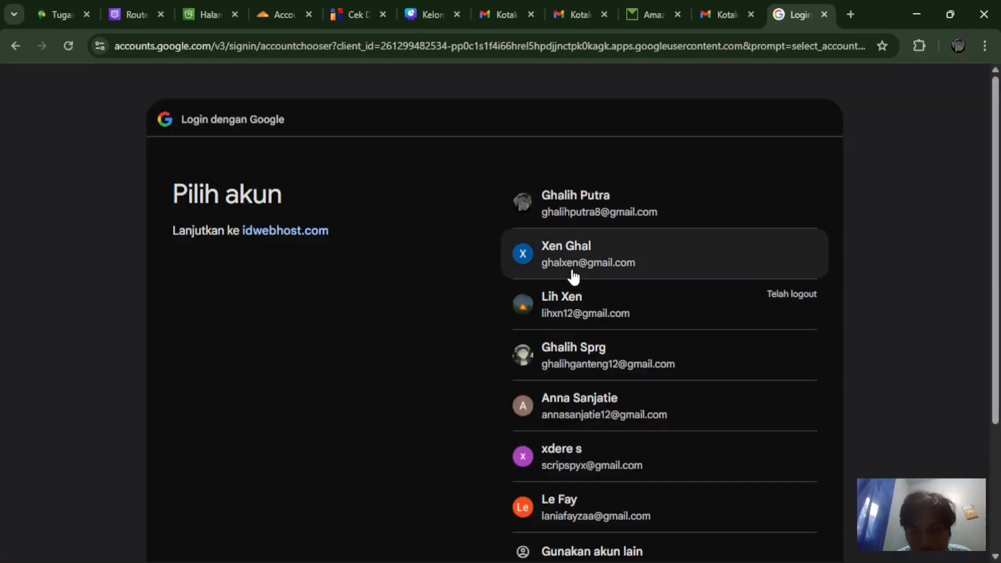
left_click(571, 269)
left_click(713, 493)
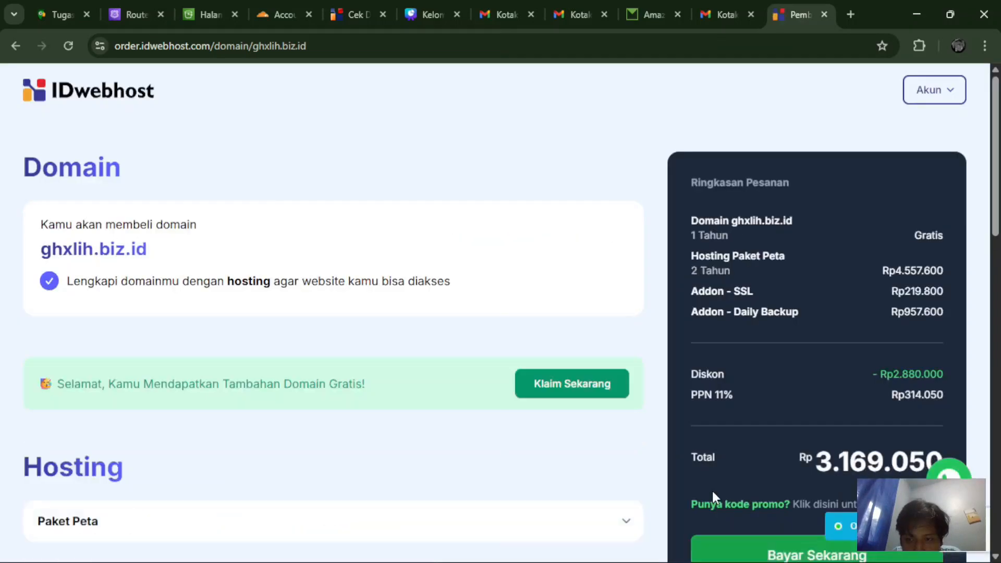
Step: Remove hosting and the SSL add-on, declining the upsell, and set domain duration to 1 Tahun
scroll(270, 324, "down", 1)
left_click(49, 213)
left_click(579, 171)
left_click(574, 210)
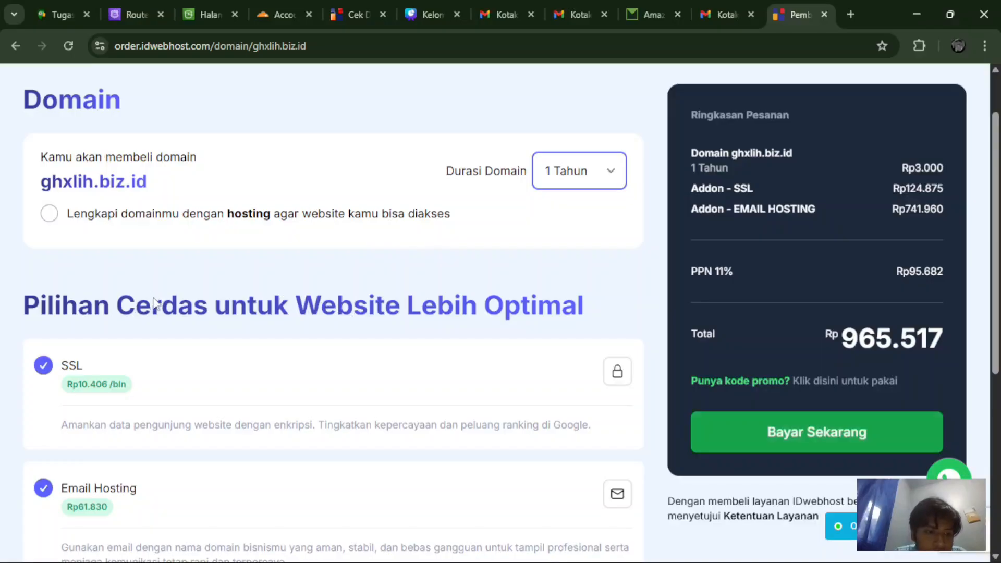
left_click(44, 365)
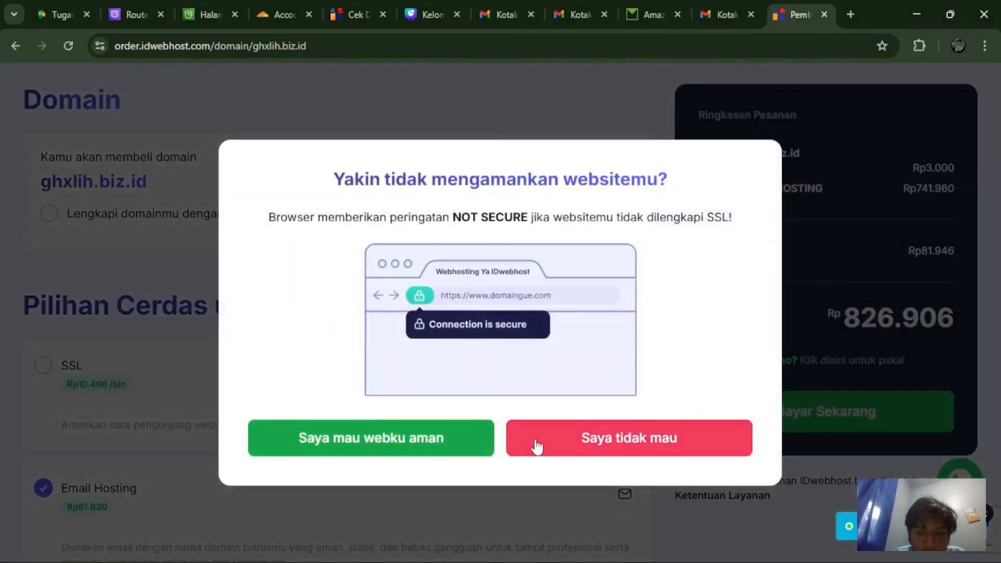
left_click(536, 447)
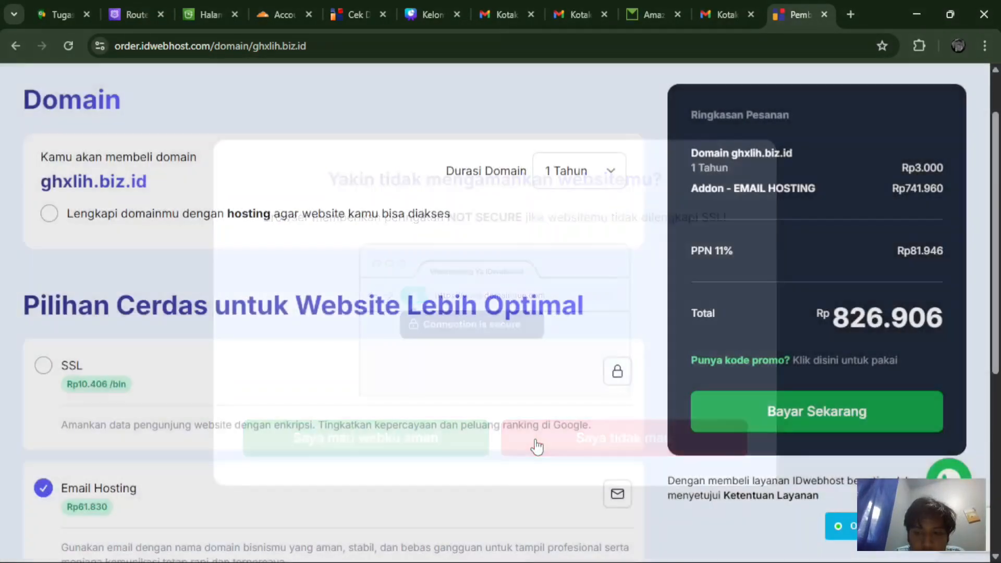
scroll(537, 447, "down", 1)
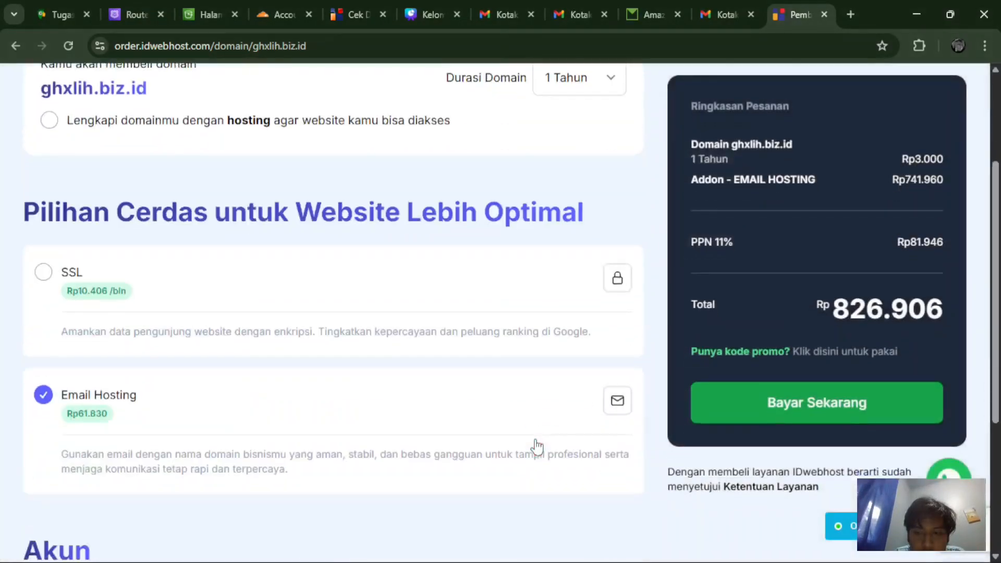
Step: Try applying the promo code msm21 to the order
left_click(719, 356)
left_click(730, 380)
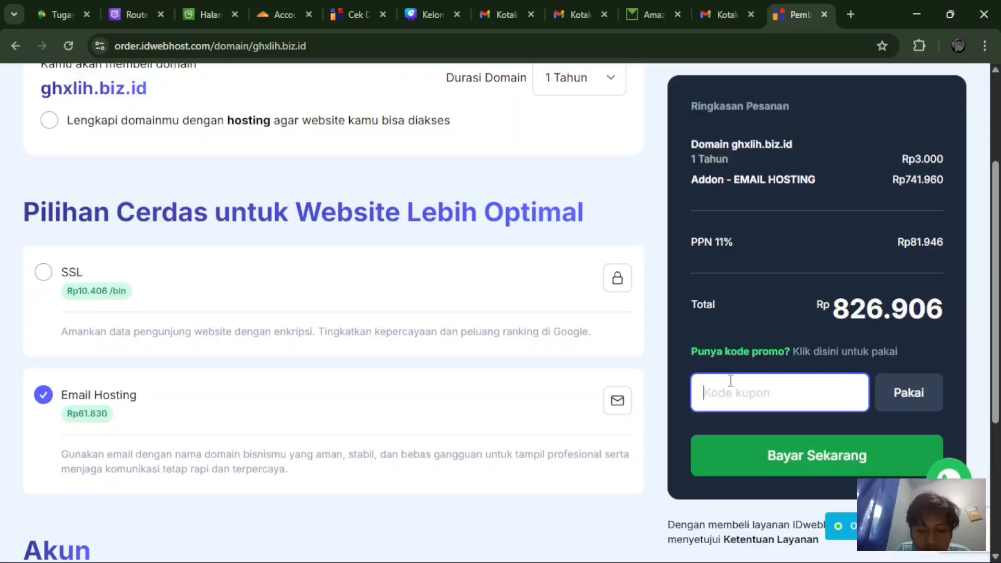
type("m")
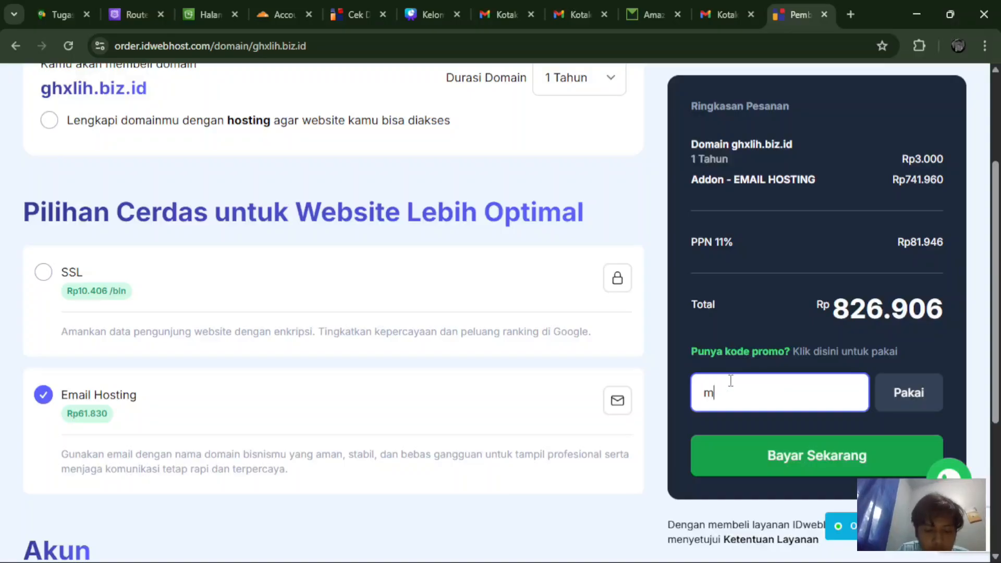
type("sm")
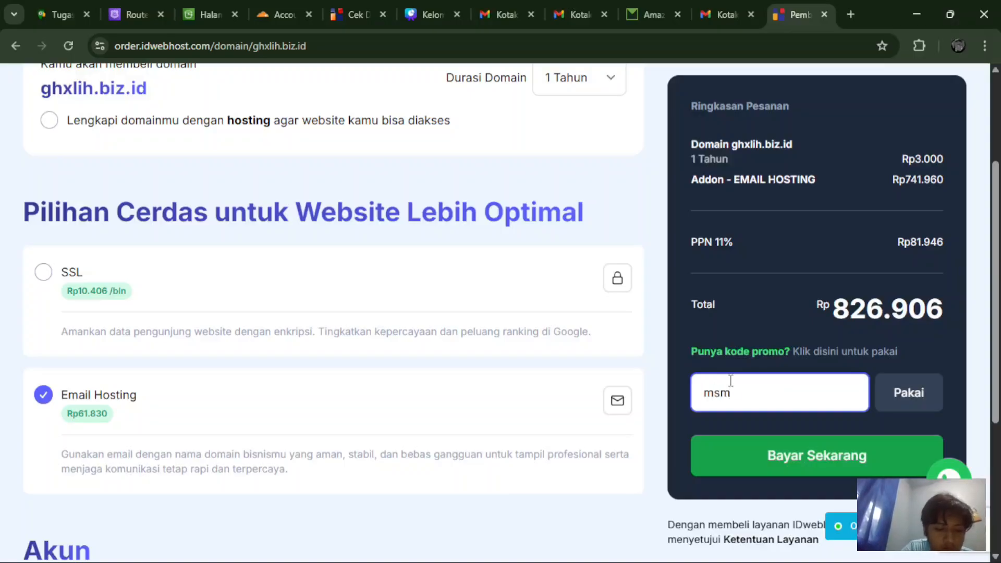
type("21")
left_click(842, 469)
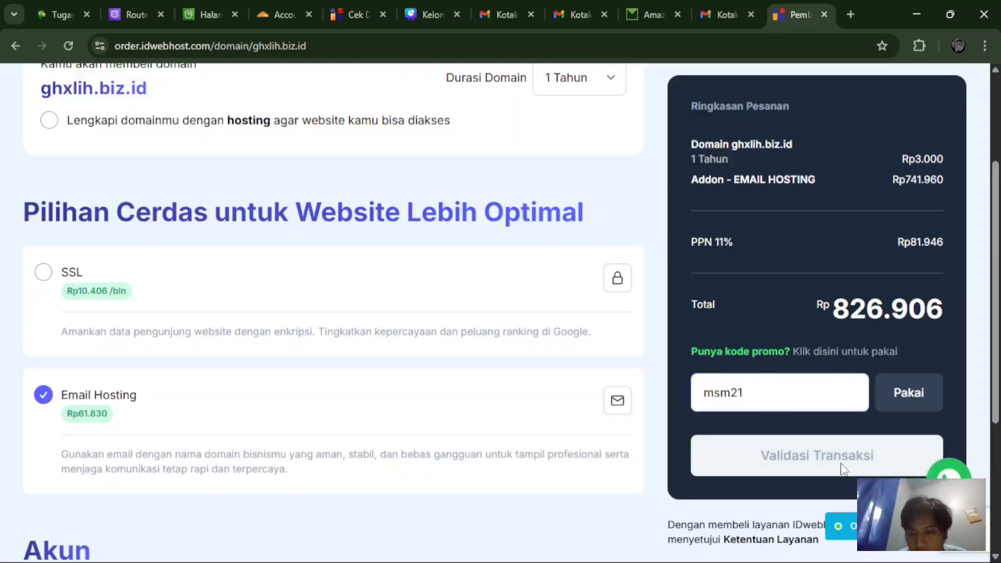
left_click(909, 388)
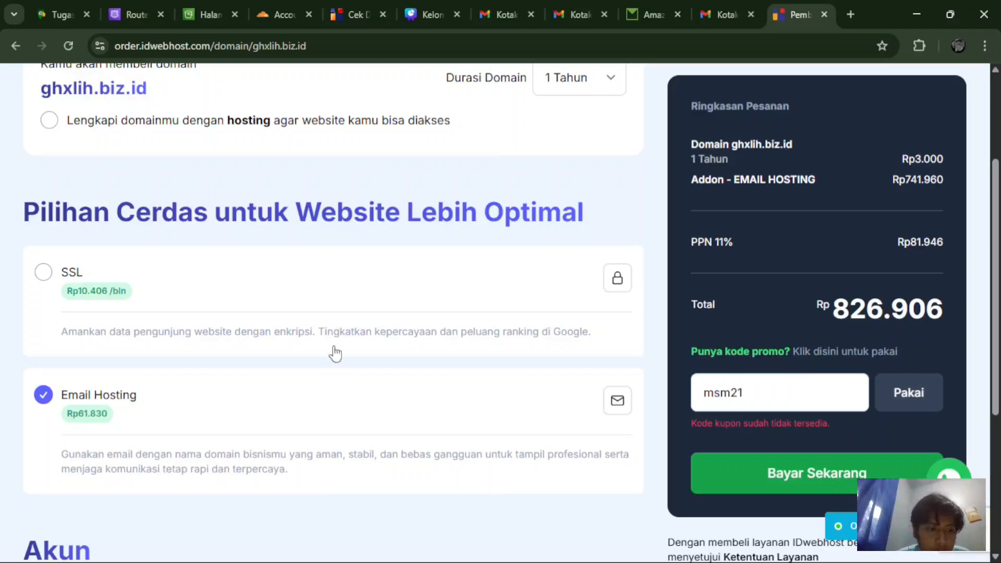
Step: Remove the Email Hosting add-on so the order totals Rp3.330
left_click(44, 395)
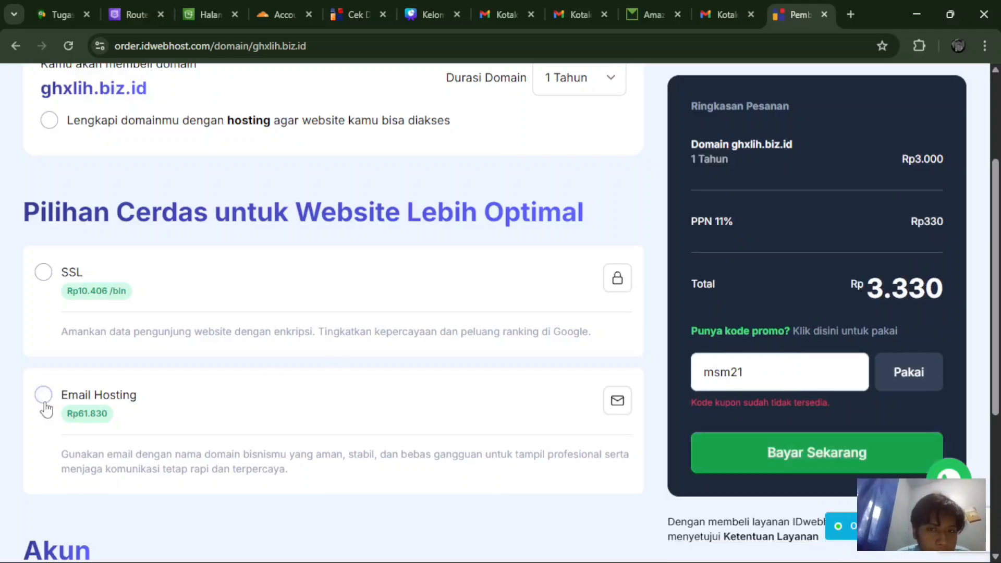
scroll(46, 408, "down", 5)
scroll(46, 406, "down", 1)
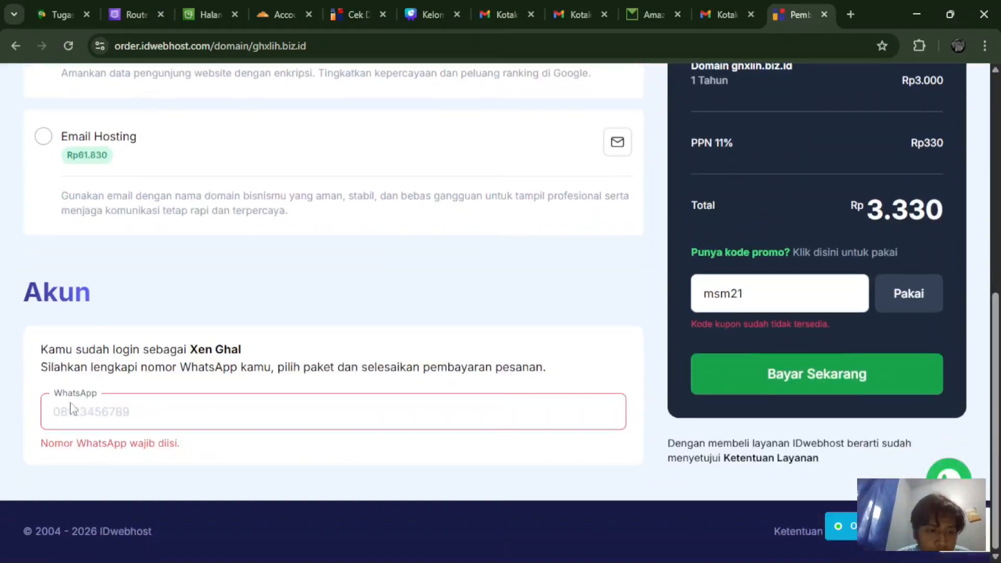
scroll(268, 374, "up", 4)
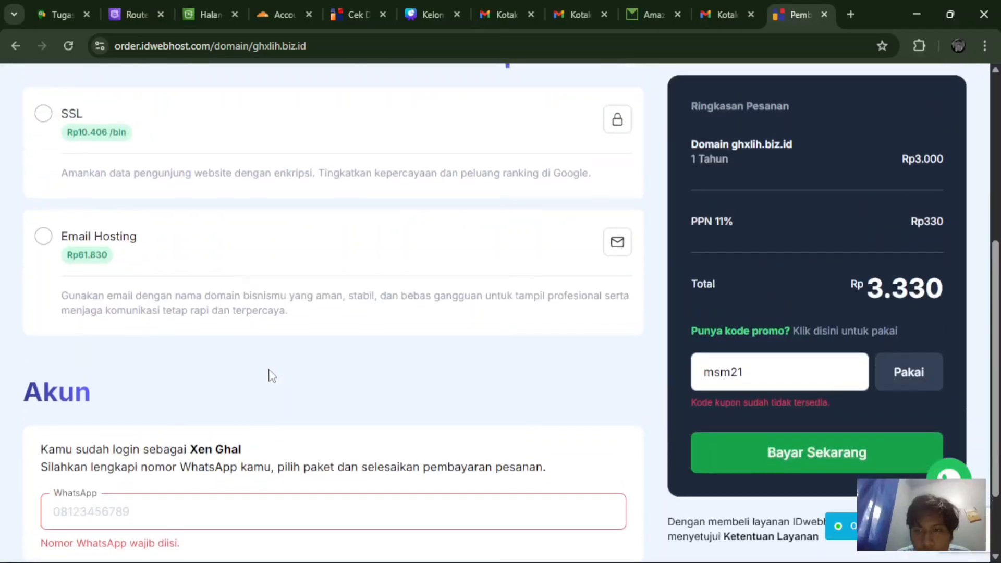
scroll(270, 375, "down", 3)
scroll(270, 375, "down", 1)
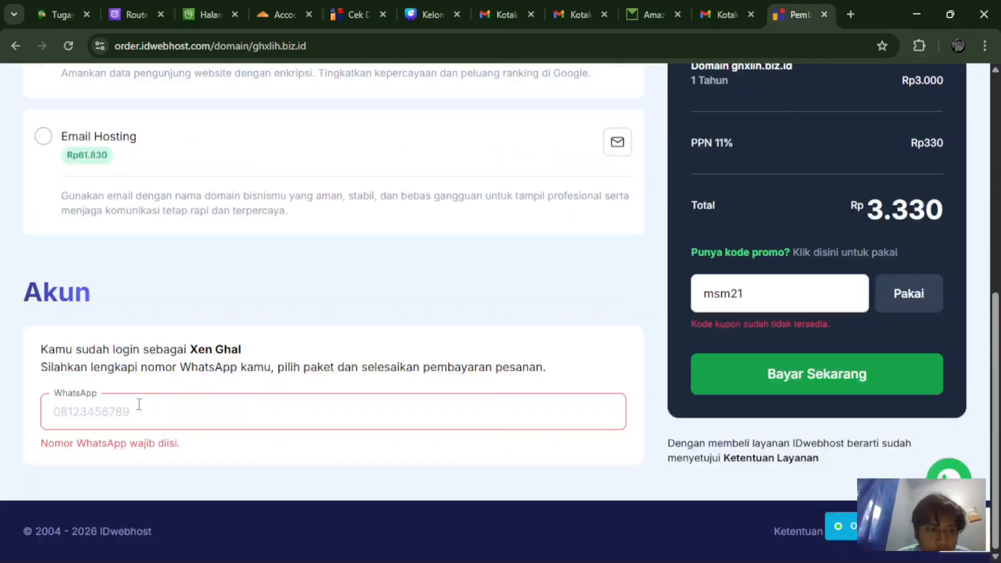
scroll(613, 292, "up", 4)
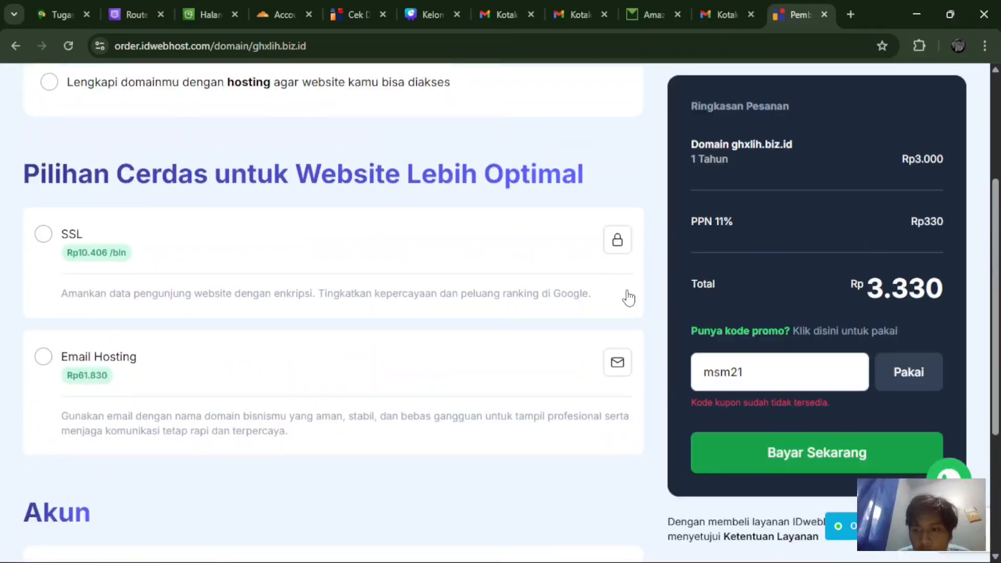
Step: Clear the rejected coupon and autofill the saved WhatsApp number
left_click(761, 373)
scroll(692, 353, "down", 4)
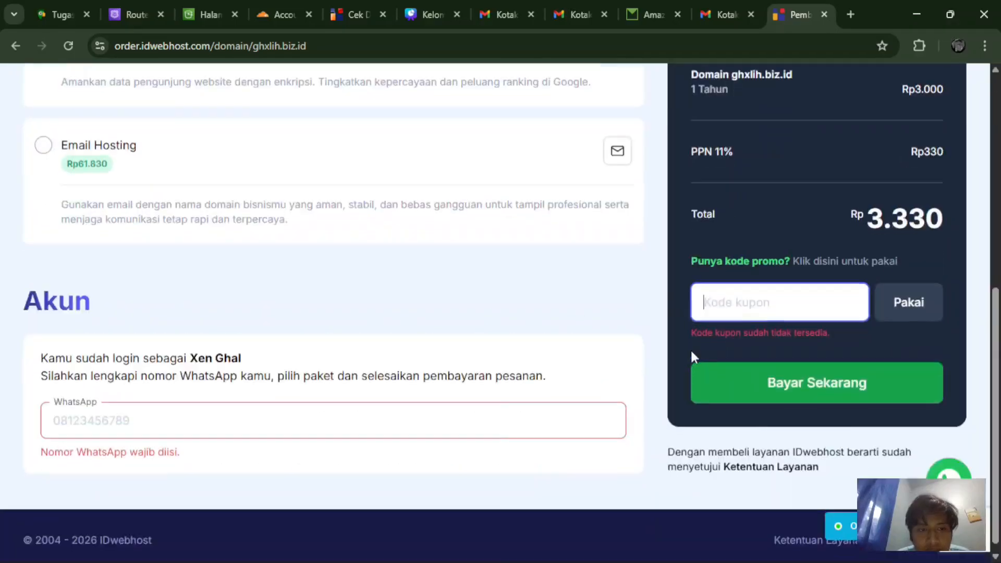
left_click(402, 410)
left_click(172, 454)
scroll(693, 347, "up", 8)
scroll(692, 341, "down", 5)
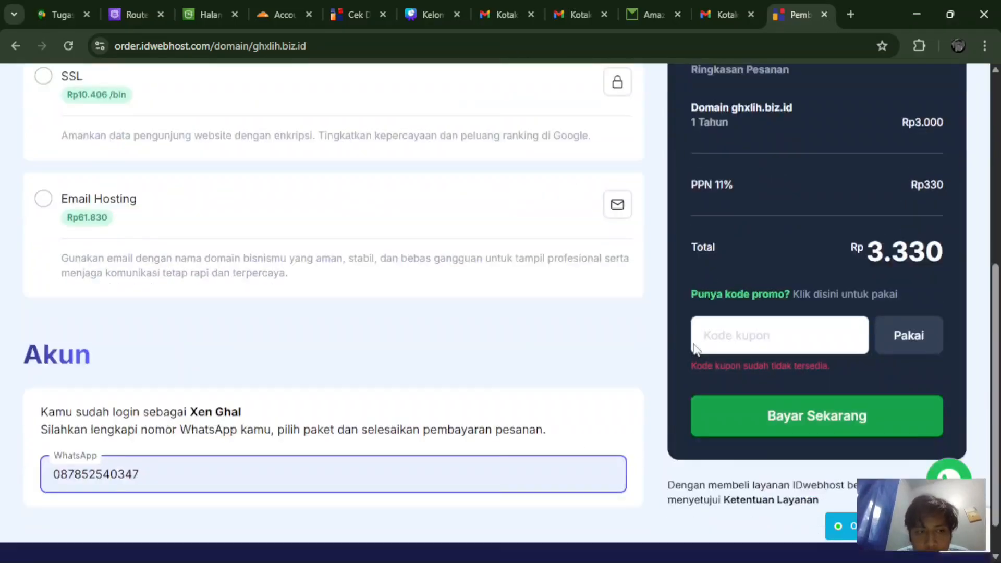
scroll(725, 450, "up", 1)
Step: Pay the Rp3.330 order with GoPay QRIS and confirm the payment succeeded
left_click(725, 449)
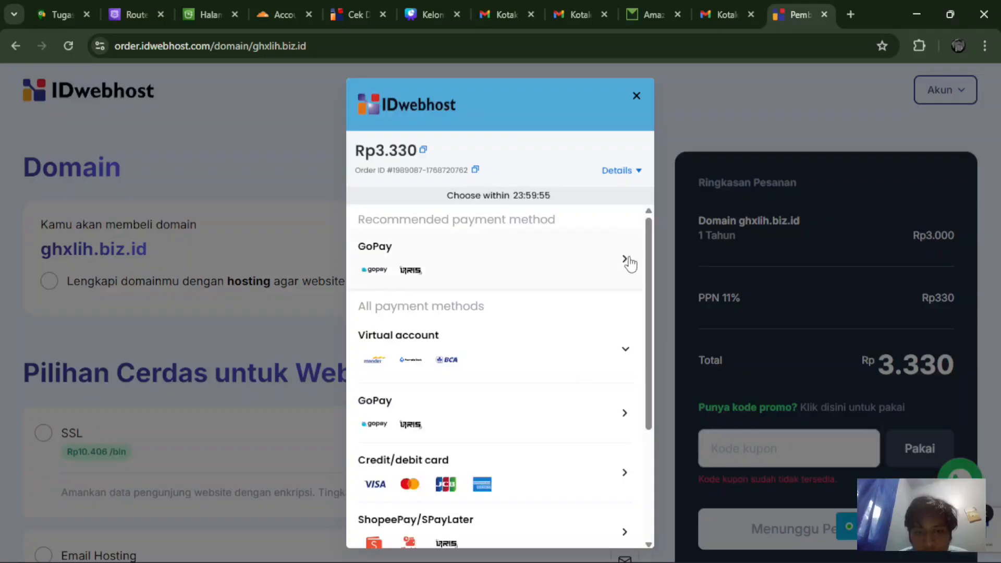
left_click(416, 276)
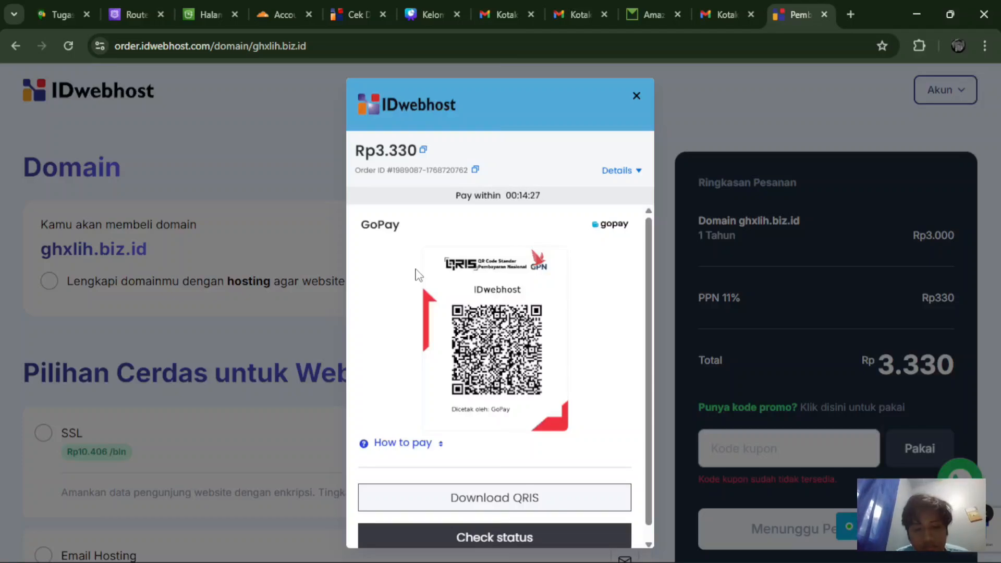
scroll(417, 284, "down", 1)
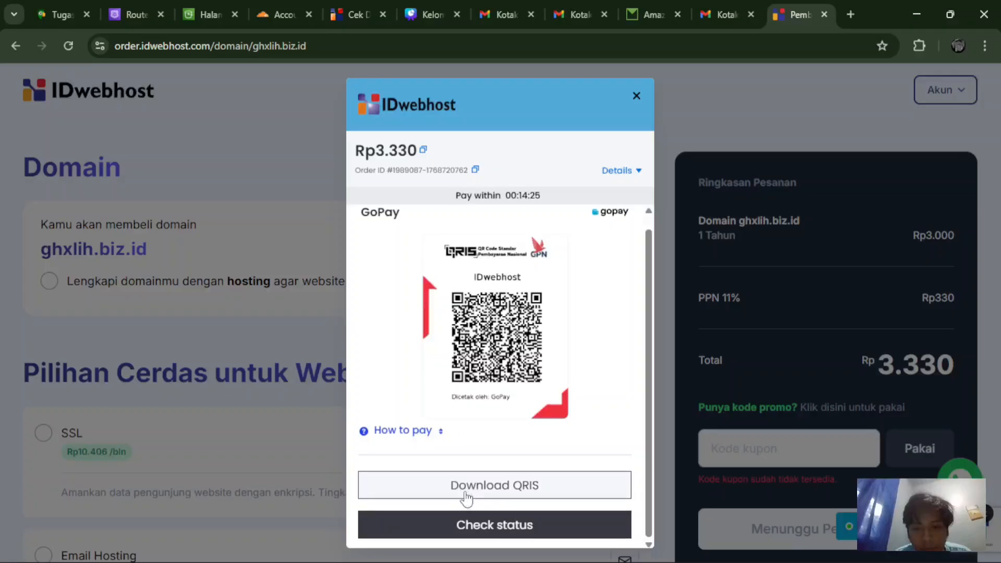
left_click(476, 516)
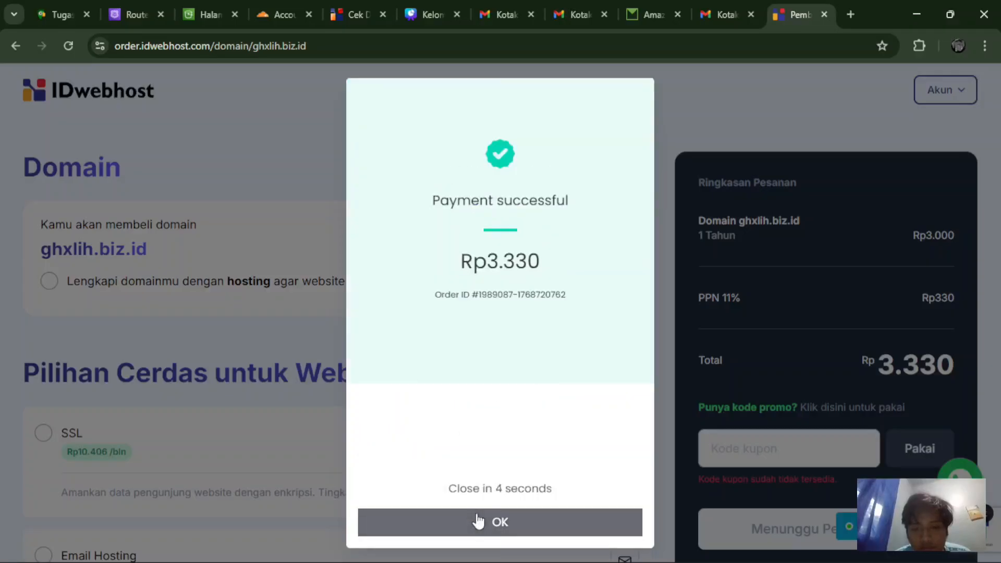
left_click(477, 520)
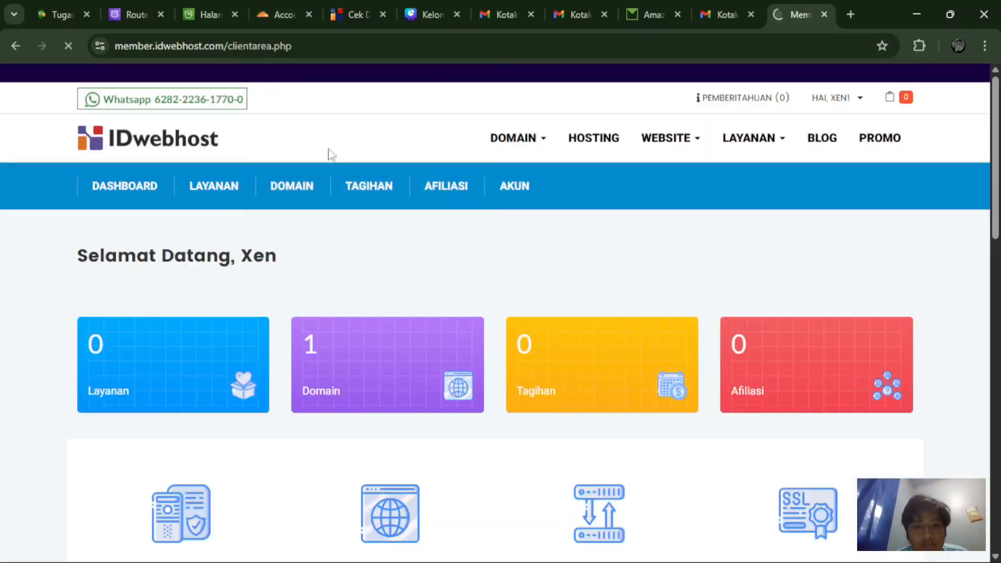
Step: Open ghxlih.biz.id from Domain Saya to view its summary: Aktif, due 18/01/2027
scroll(326, 230, "down", 5)
scroll(334, 292, "up", 5)
left_click(340, 359)
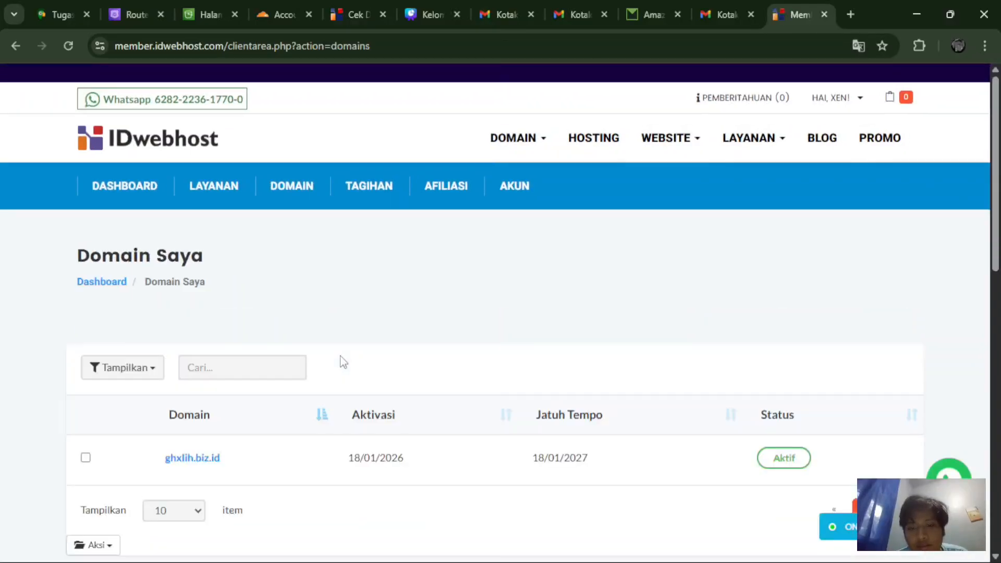
scroll(365, 271, "down", 2)
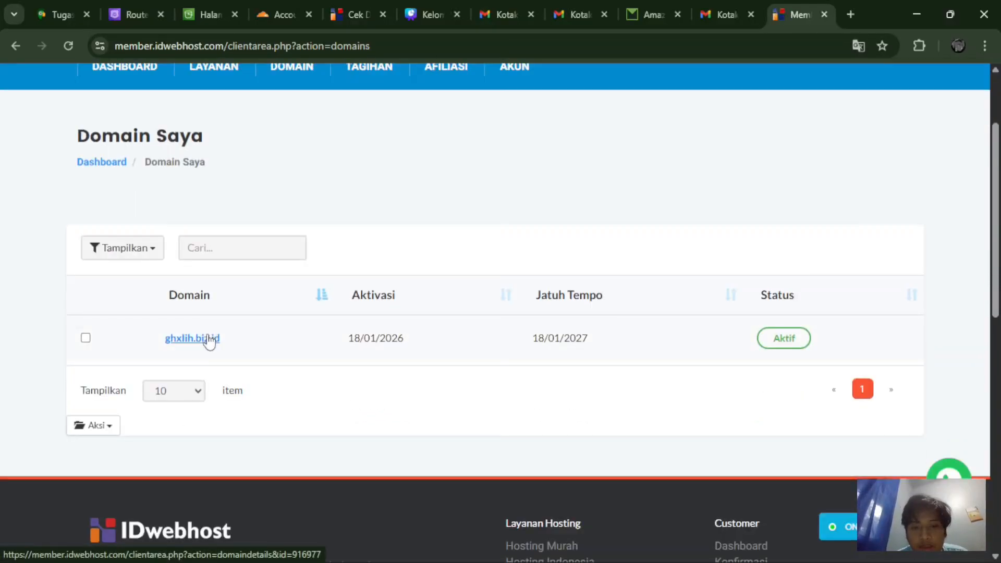
scroll(209, 342, "up", 1)
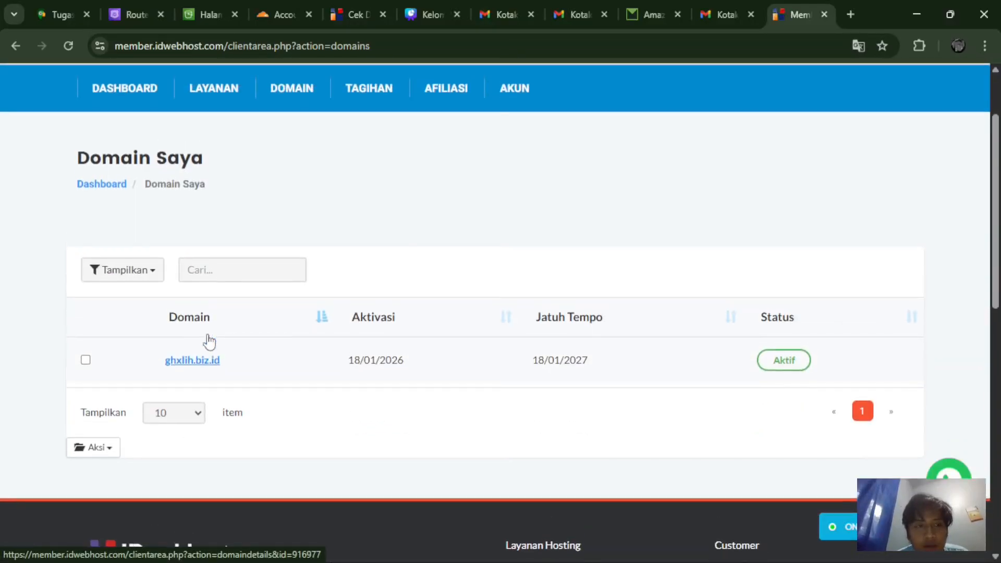
scroll(209, 342, "down", 1)
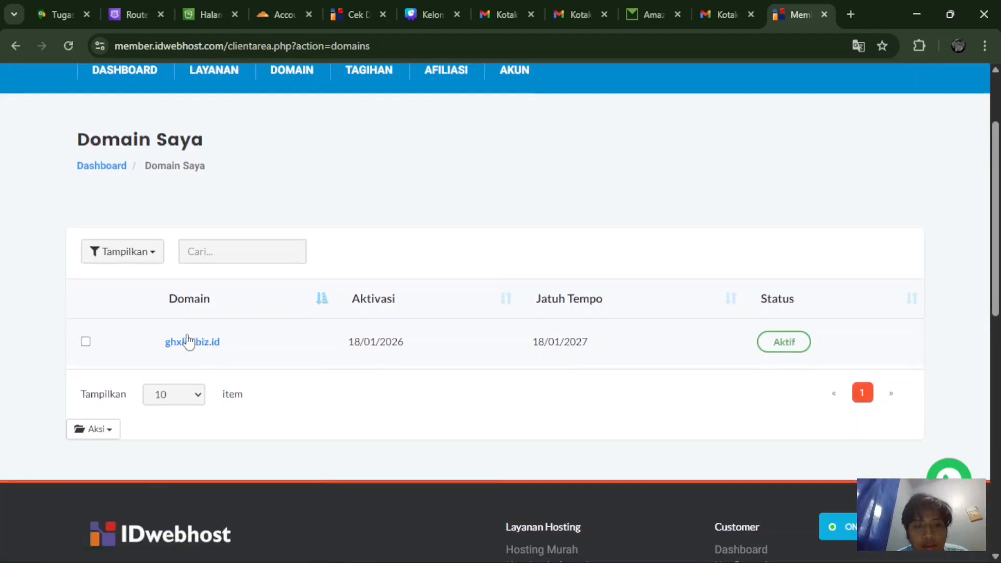
left_click(188, 341)
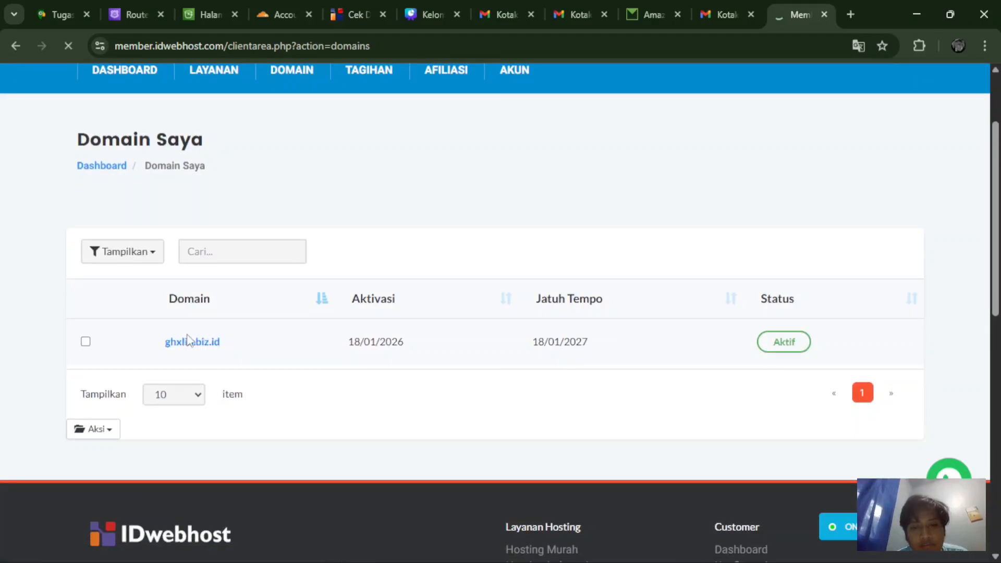
scroll(189, 341, "down", 2)
scroll(188, 342, "down", 3)
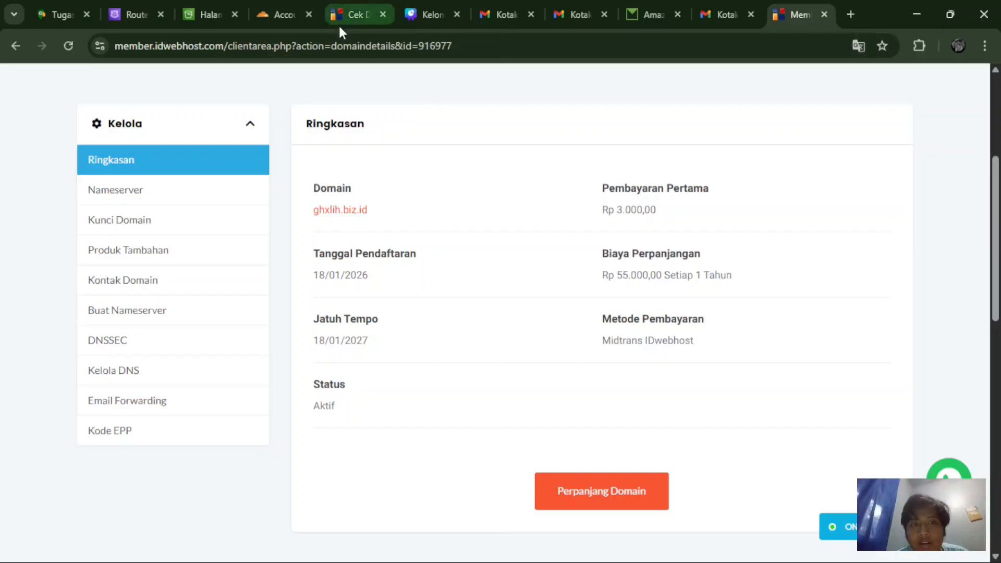
Step: Search for cloudflare login in a new tab and start onboarding a domain in Cloudflare
left_click(848, 15)
type("c")
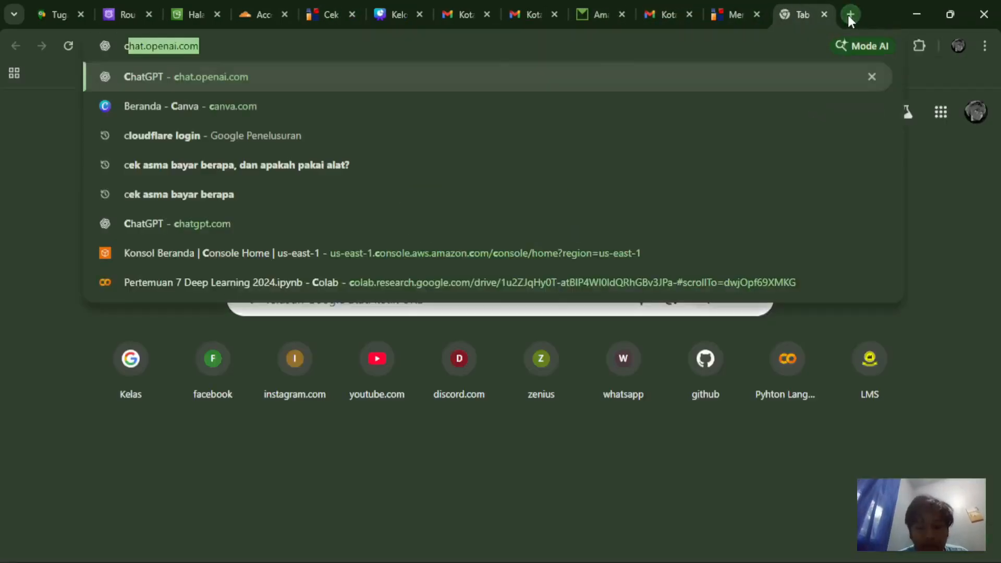
type("lo")
key("Return")
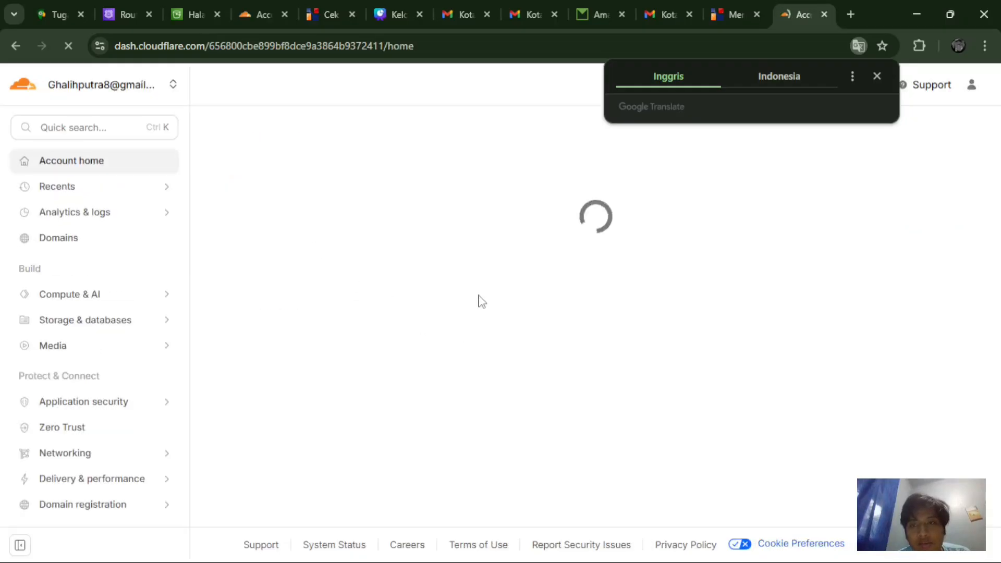
left_click(876, 77)
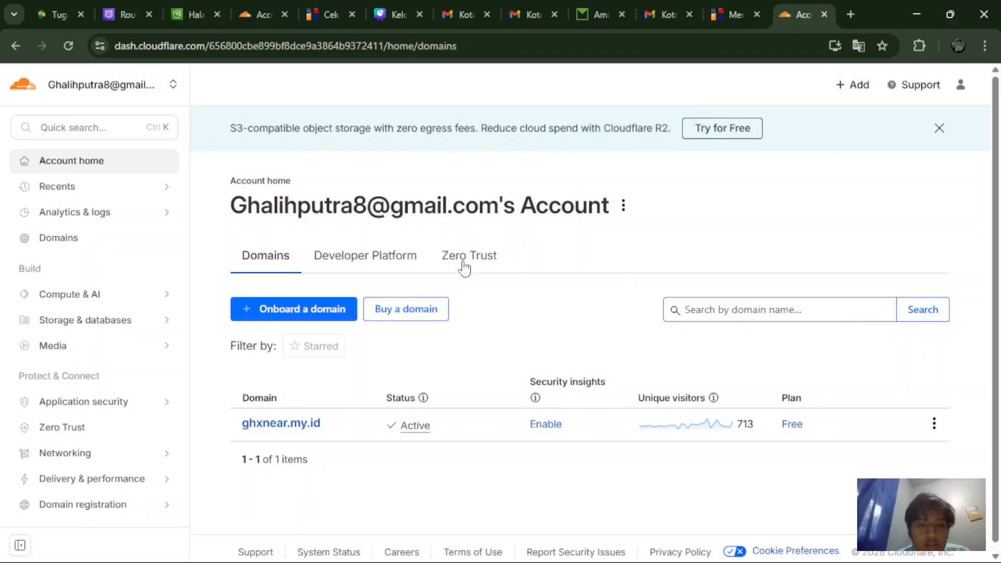
left_click(296, 308)
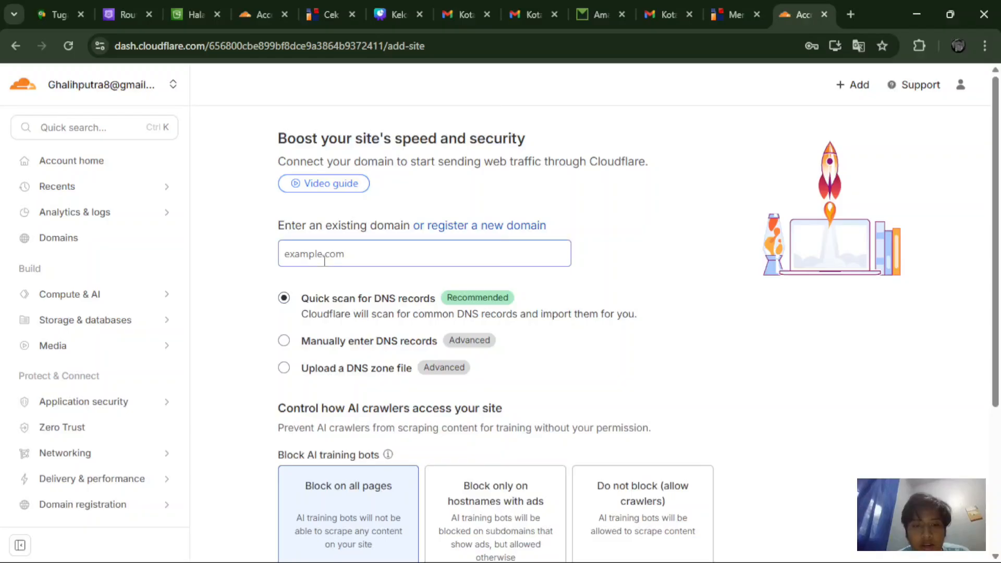
Step: Enter ghxlih.biz.id as the domain to add, keeping Quick scan and AI bot defaults
left_click(324, 261)
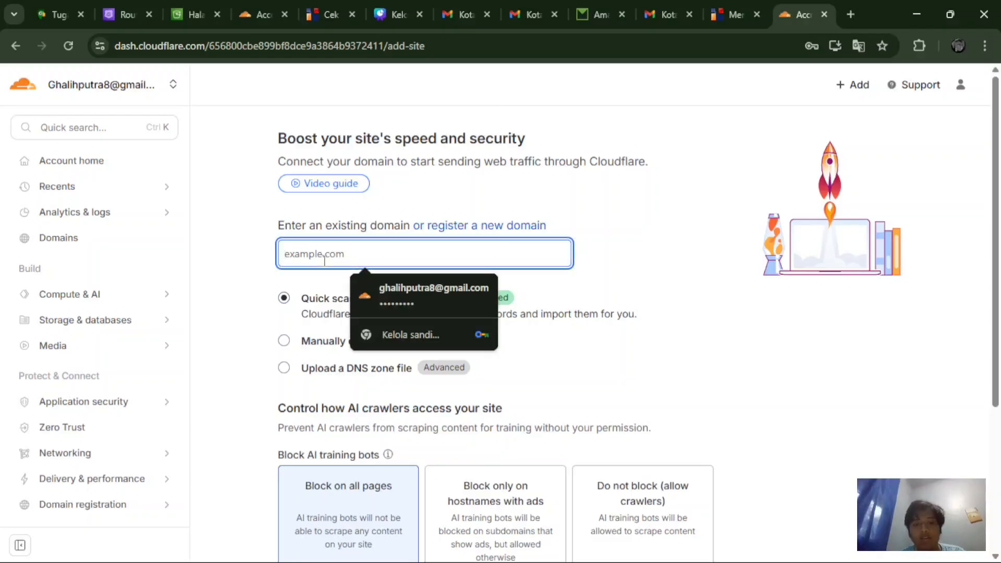
type("gh")
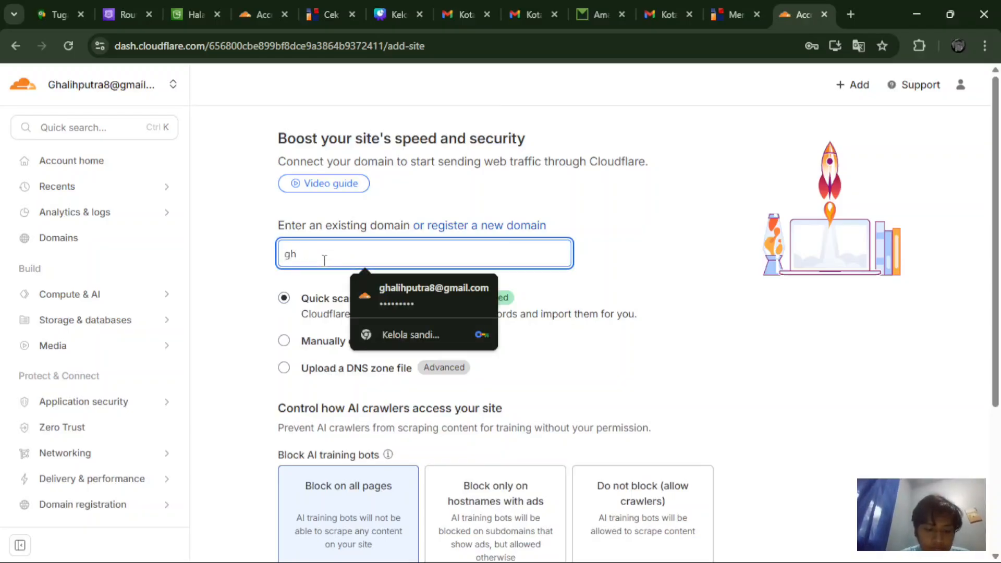
type("xlih.")
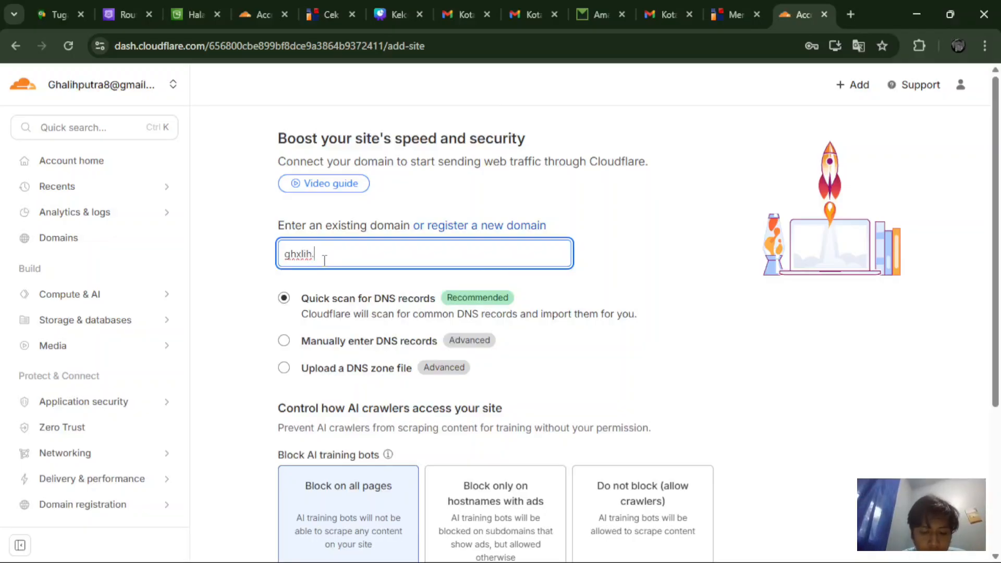
type("bi")
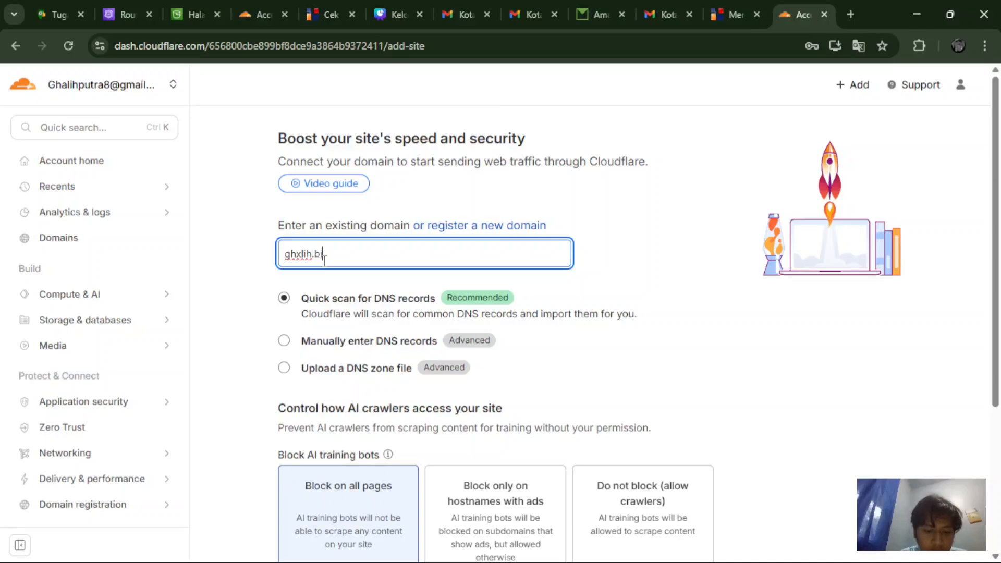
type("z.id")
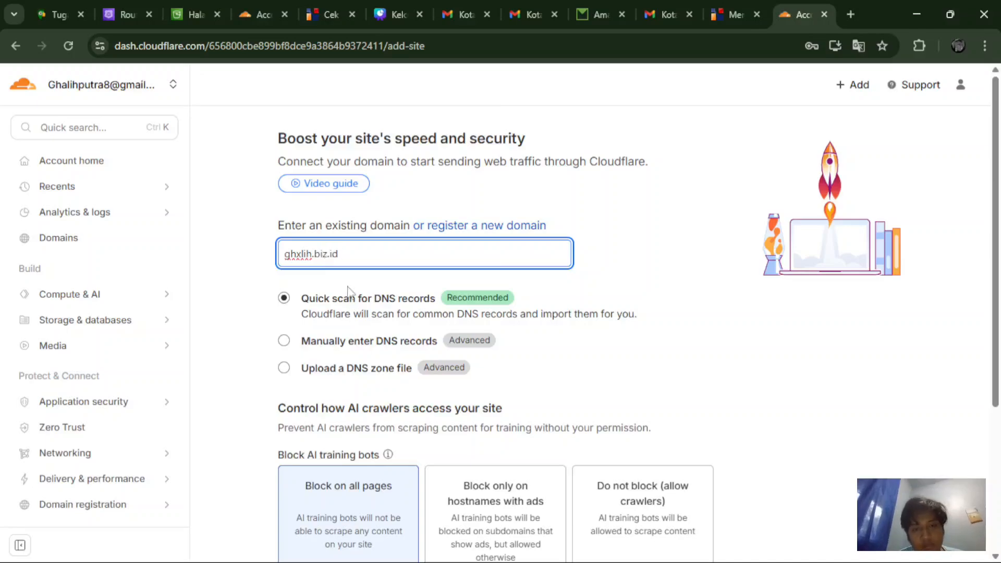
scroll(364, 359, "down", 3)
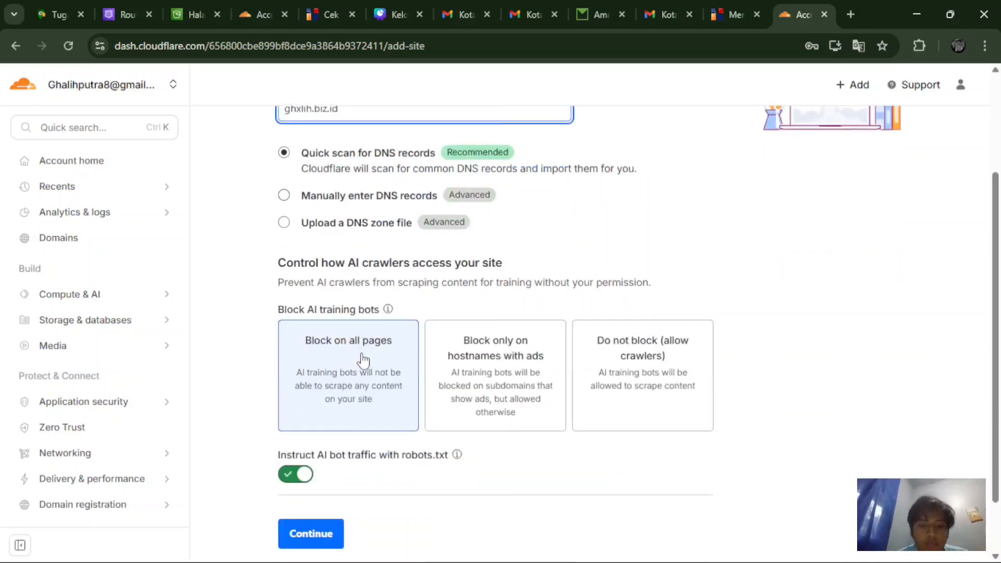
scroll(364, 360, "down", 1)
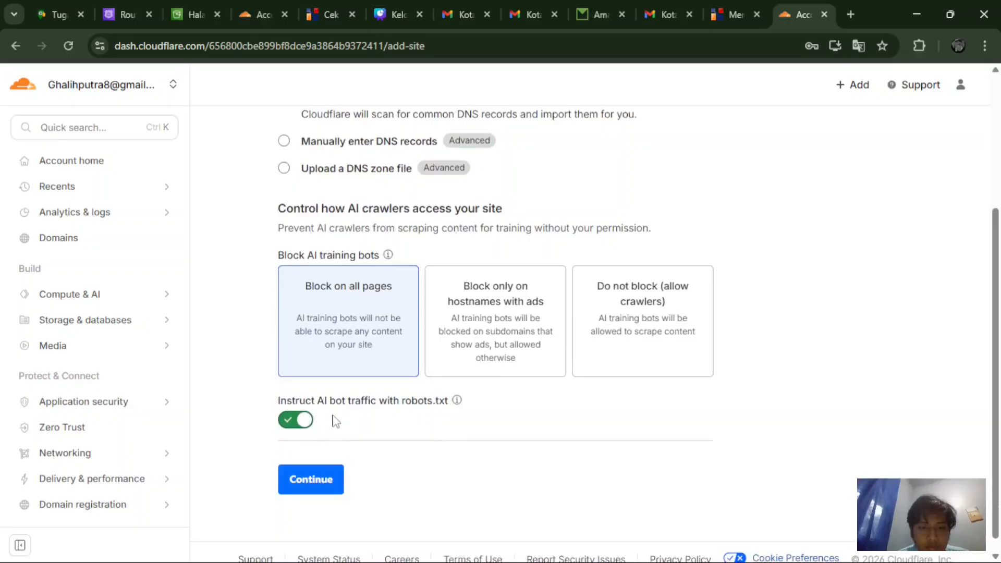
scroll(308, 423, "up", 1)
scroll(307, 422, "down", 2)
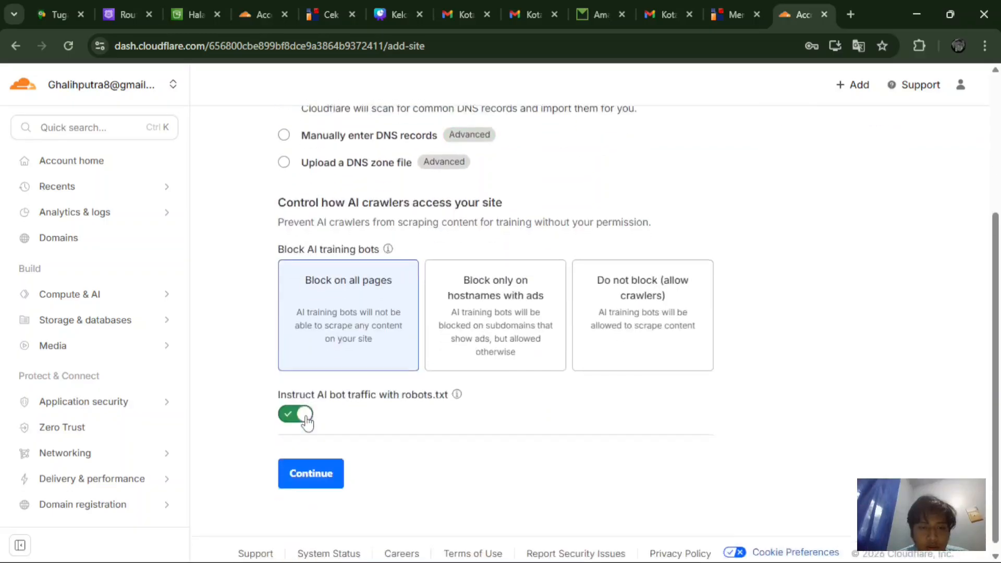
scroll(306, 422, "down", 1)
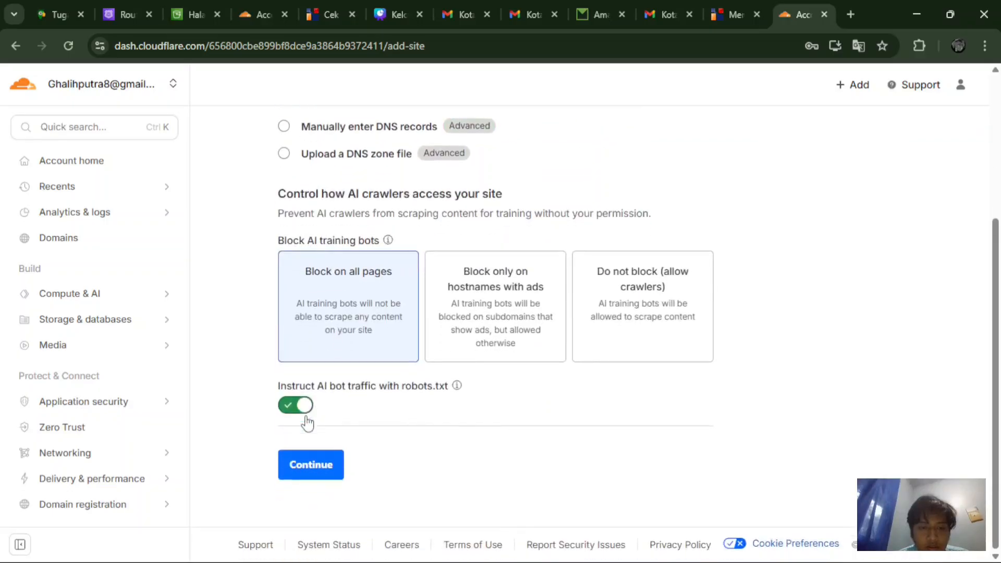
left_click(322, 468)
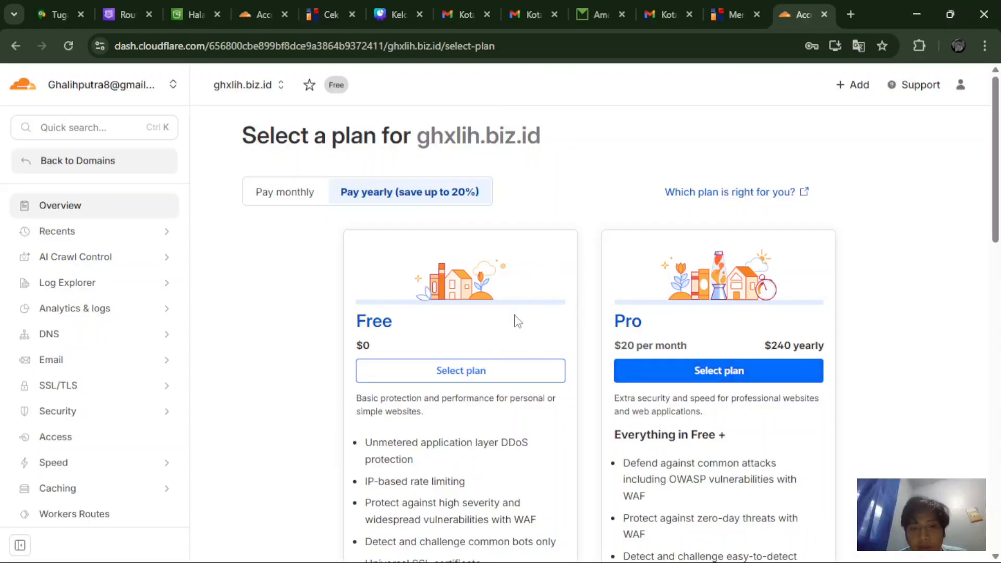
Step: Choose the Free plan, run Quick scan, and continue to activation, adding DNS records later
scroll(518, 321, "down", 3)
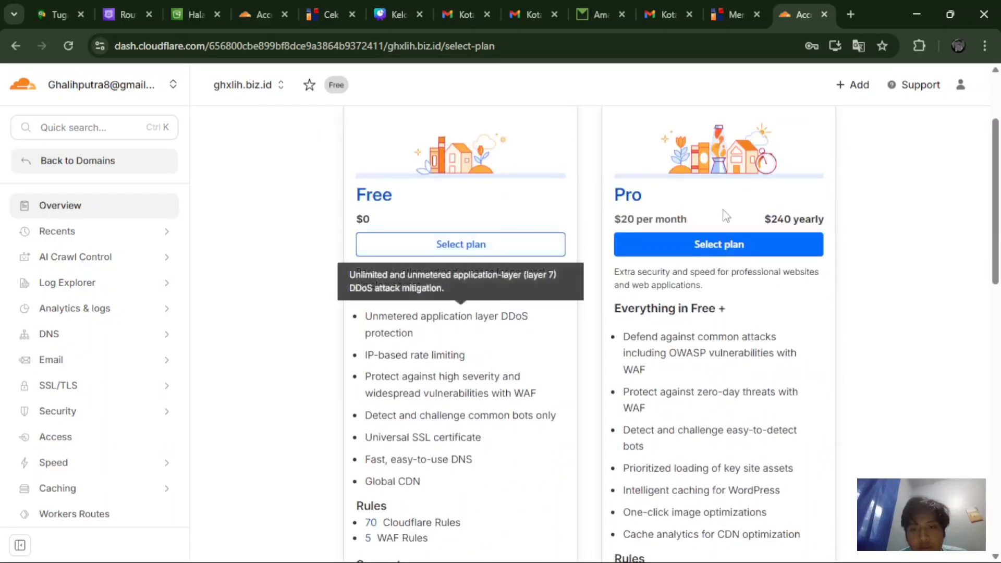
scroll(490, 401, "down", 3)
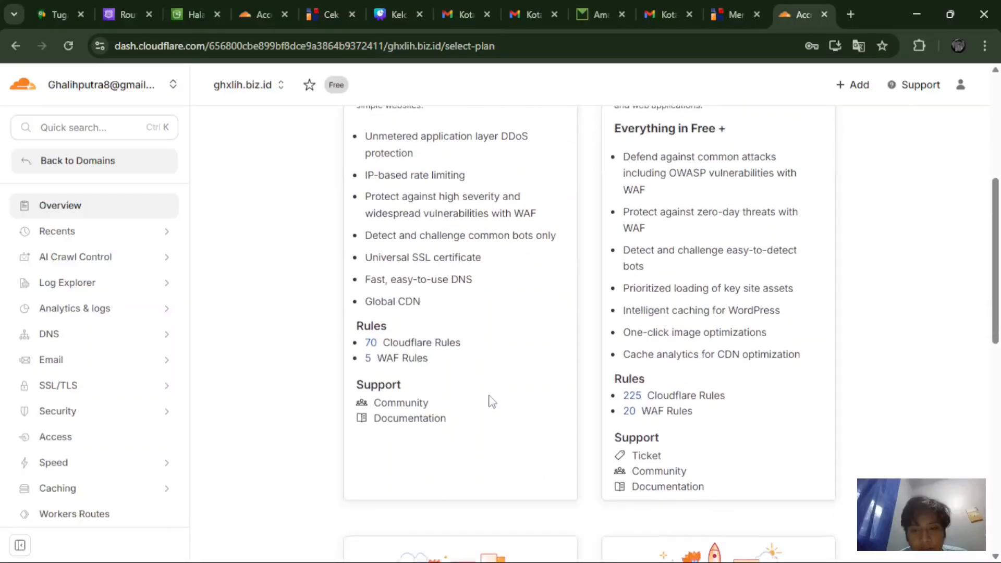
scroll(490, 402, "up", 4)
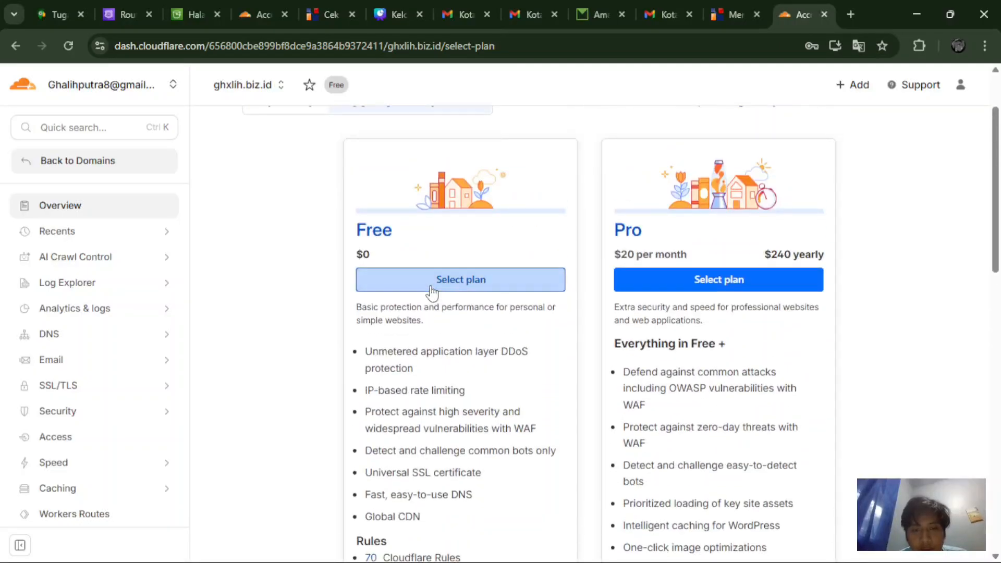
left_click(431, 290)
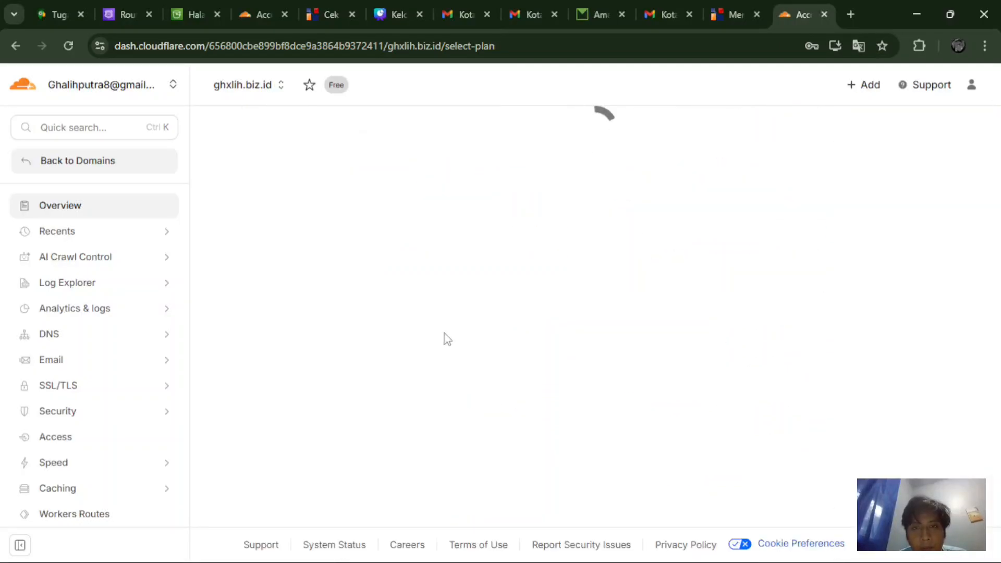
scroll(469, 342, "down", 5)
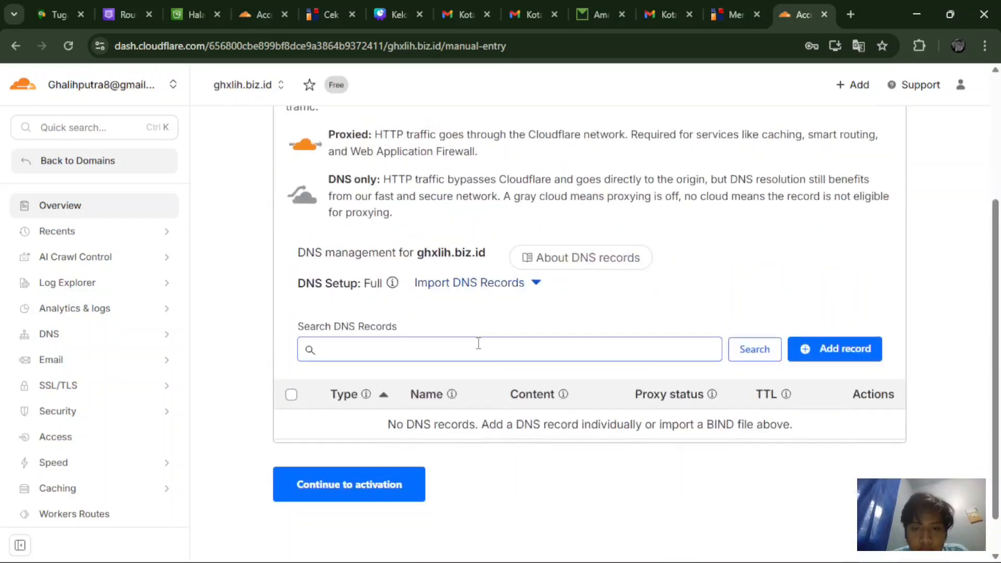
scroll(479, 343, "up", 4)
left_click(673, 202)
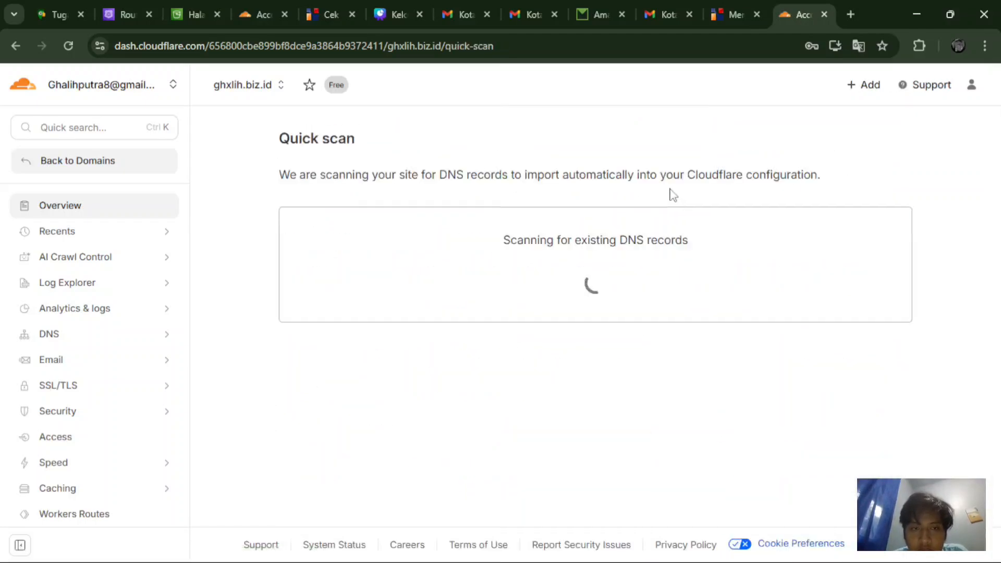
scroll(573, 344, "down", 3)
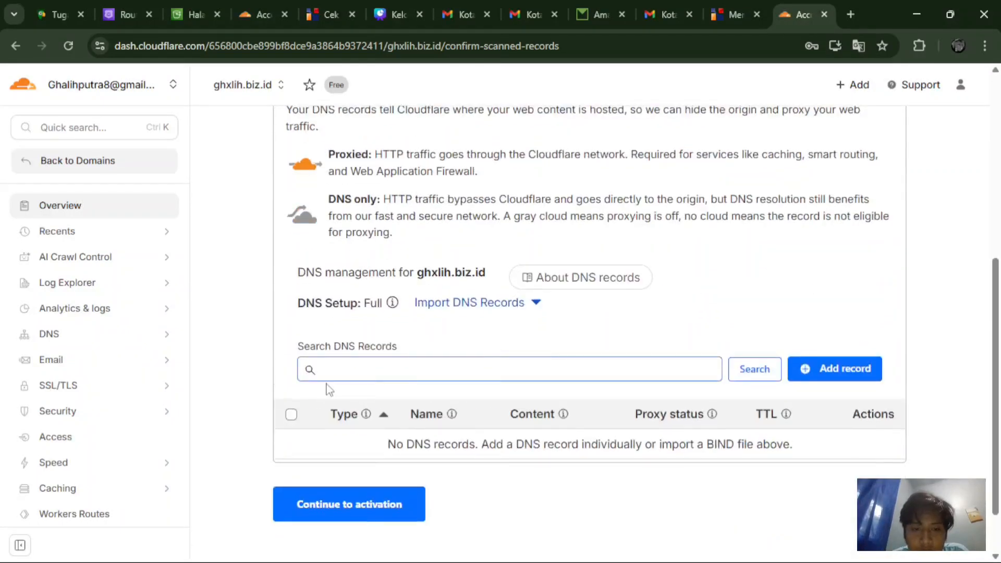
left_click(328, 508)
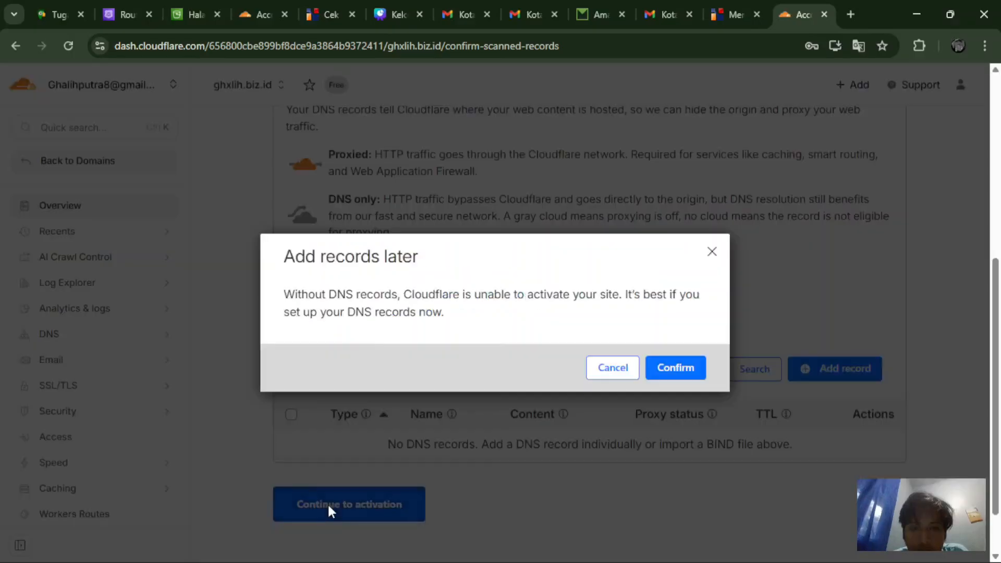
left_click(667, 371)
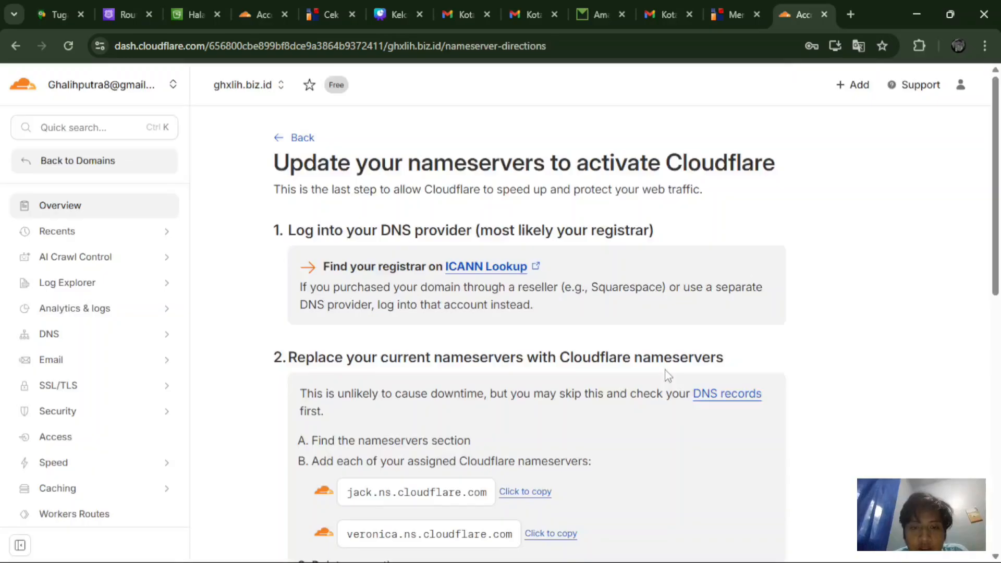
Step: Copy the nameserver jack.ns.cloudflare.com and return to IDwebhost's ghxlih.biz.id page
scroll(668, 376, "down", 2)
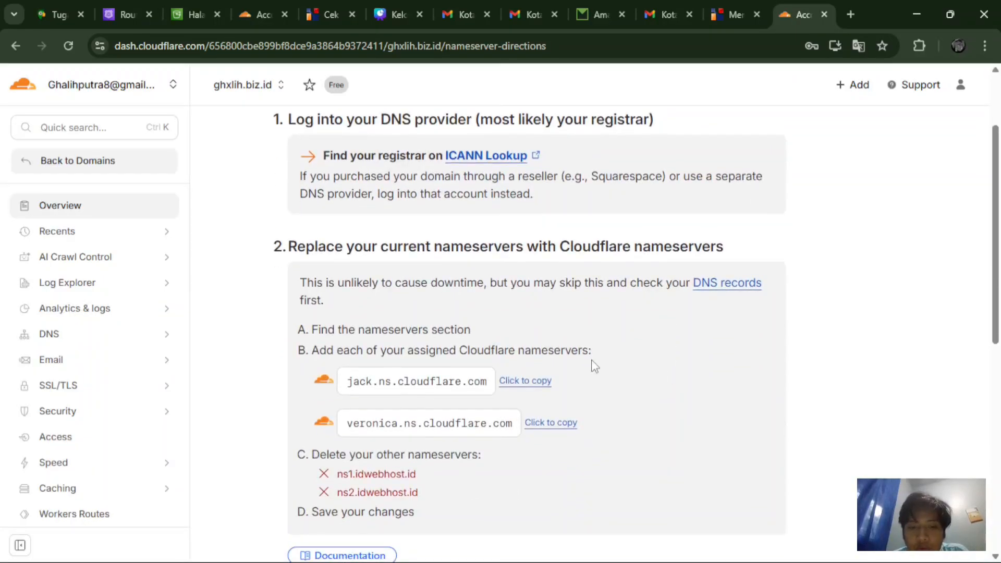
scroll(607, 363, "down", 2)
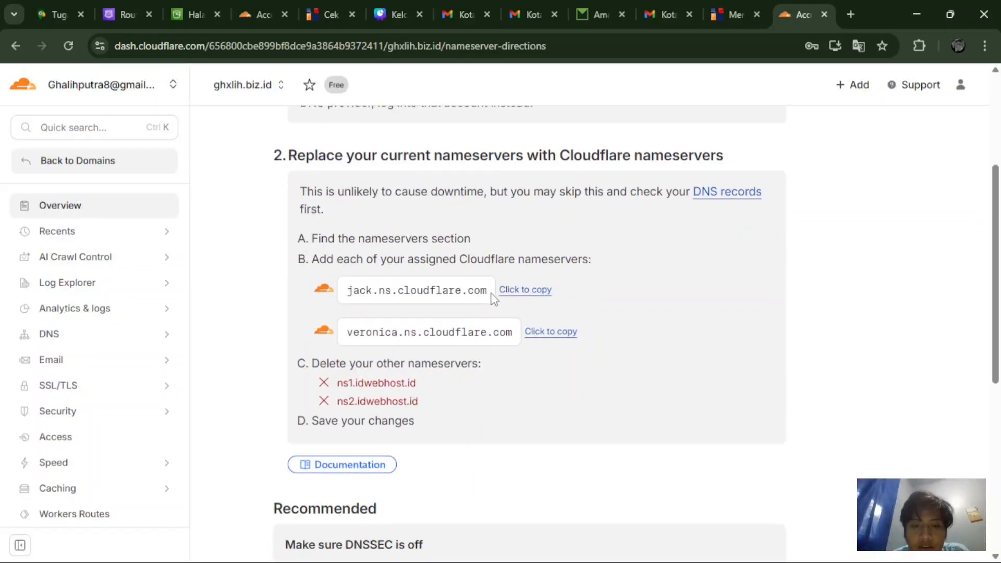
left_click(515, 295)
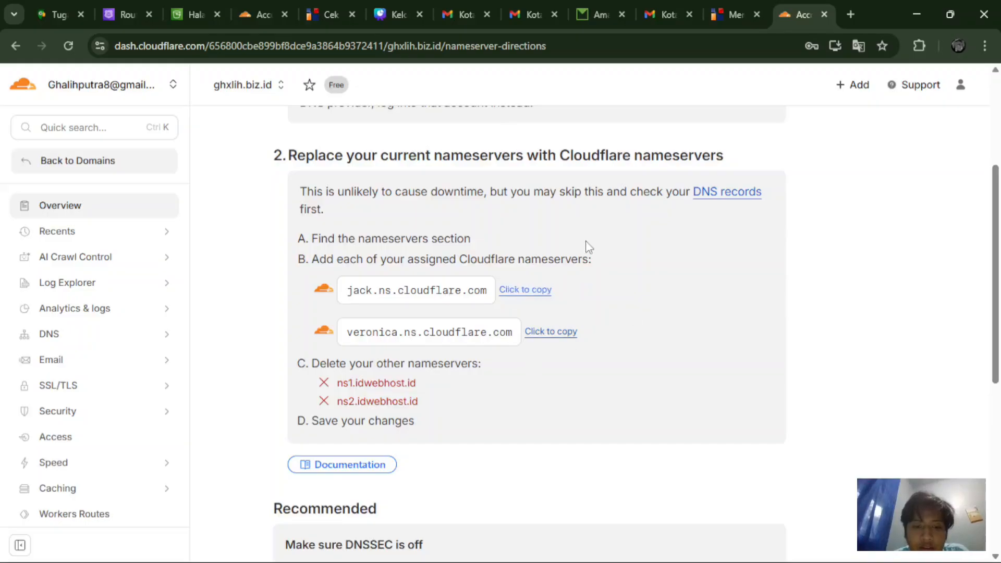
scroll(588, 247, "down", 1)
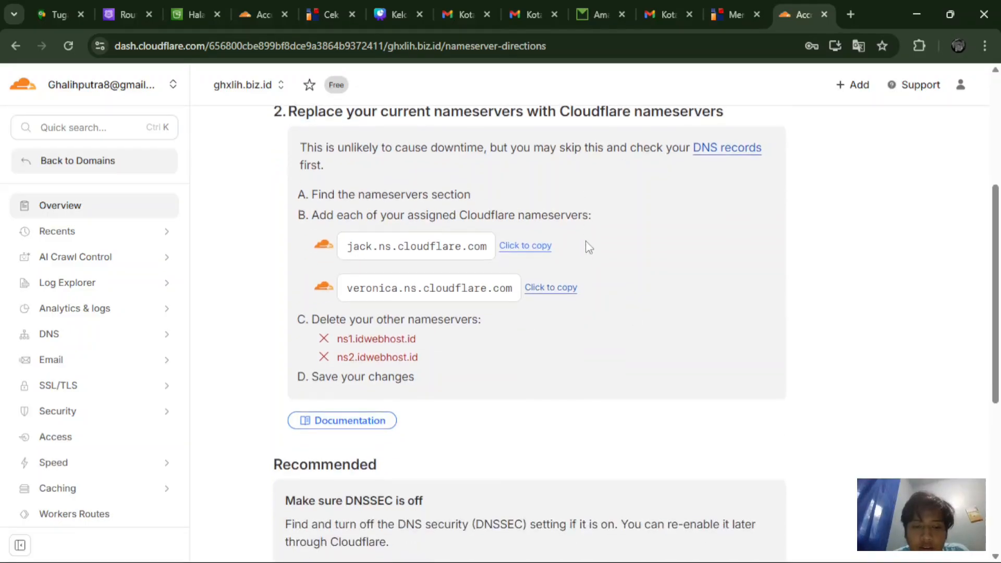
left_click(722, 9)
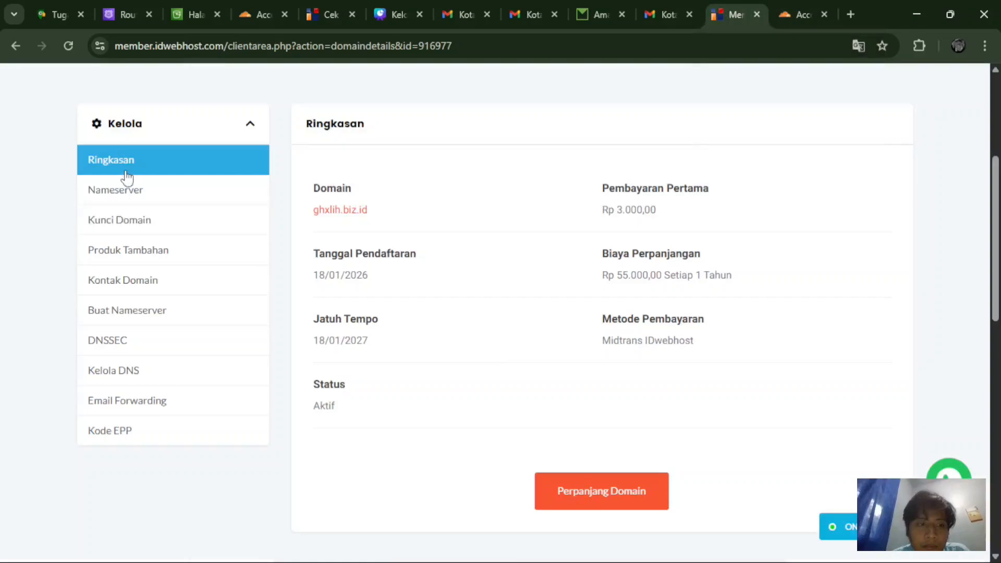
Step: Replace Nameserver 1 with jack.ns.cloudflare.com in the domain's nameserver settings
left_click(135, 193)
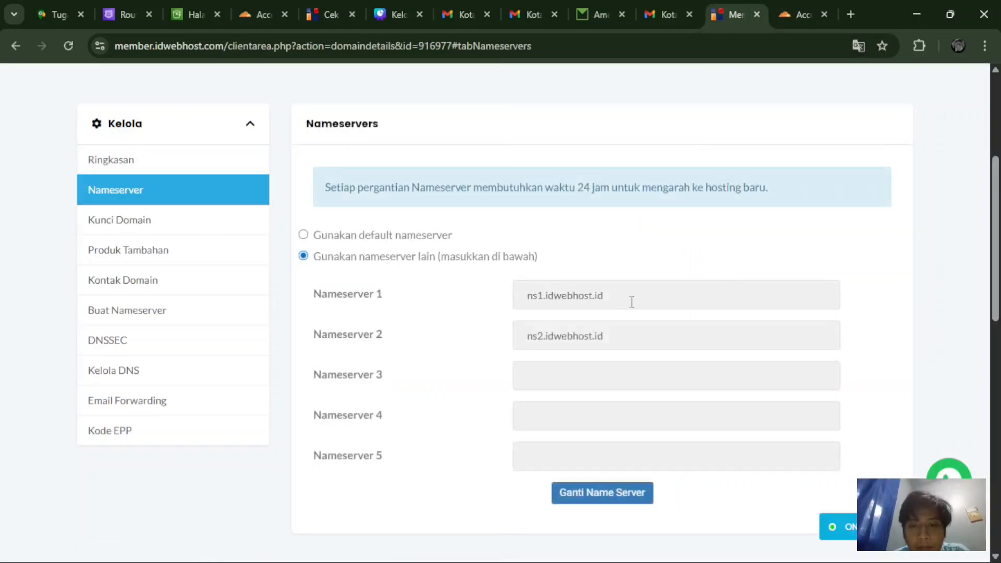
left_click_drag(624, 300, 500, 294)
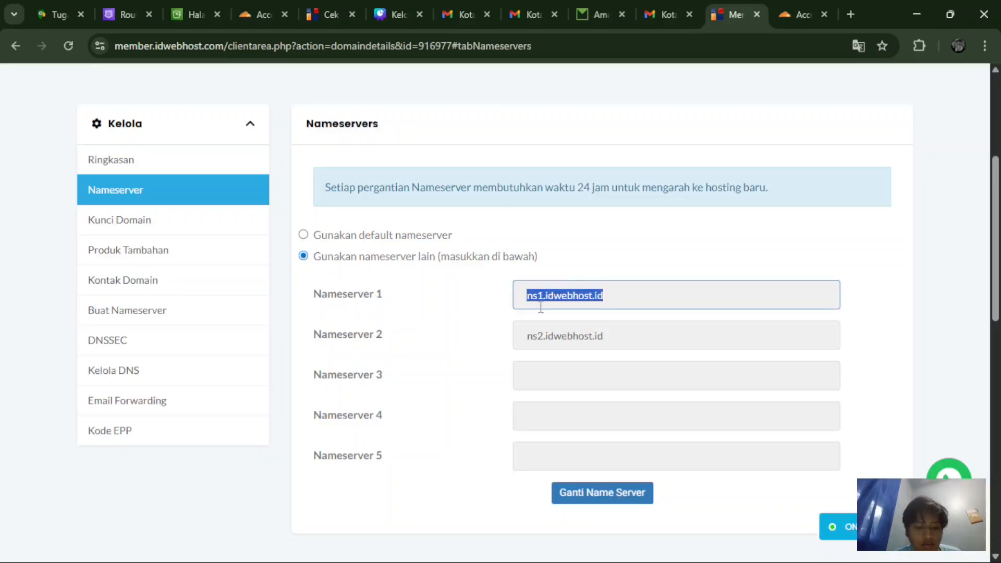
key("ctrl+v")
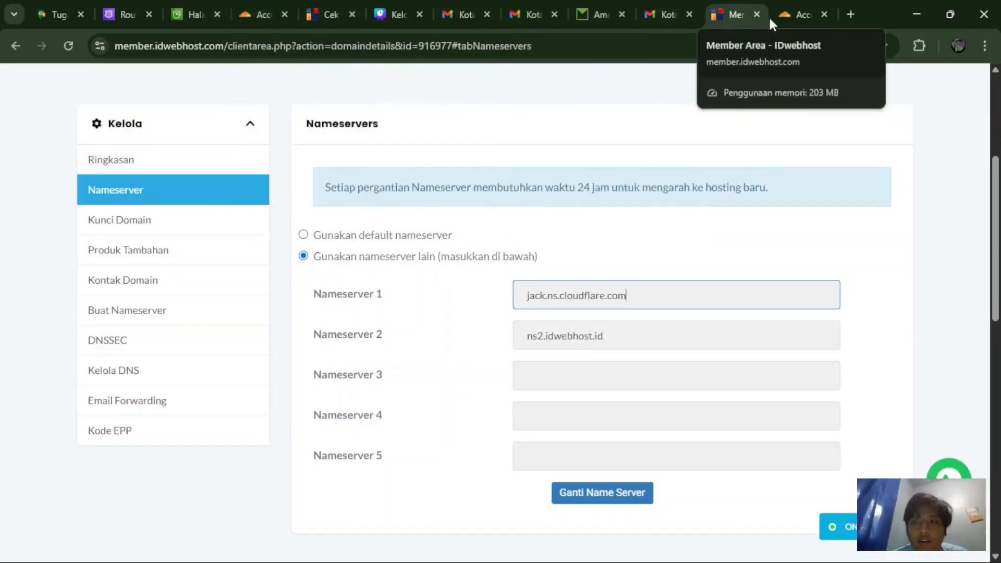
Step: Copy veronica.ns.cloudflare.com over ns2.idwebhost.id and save the nameserver change
left_click(788, 14)
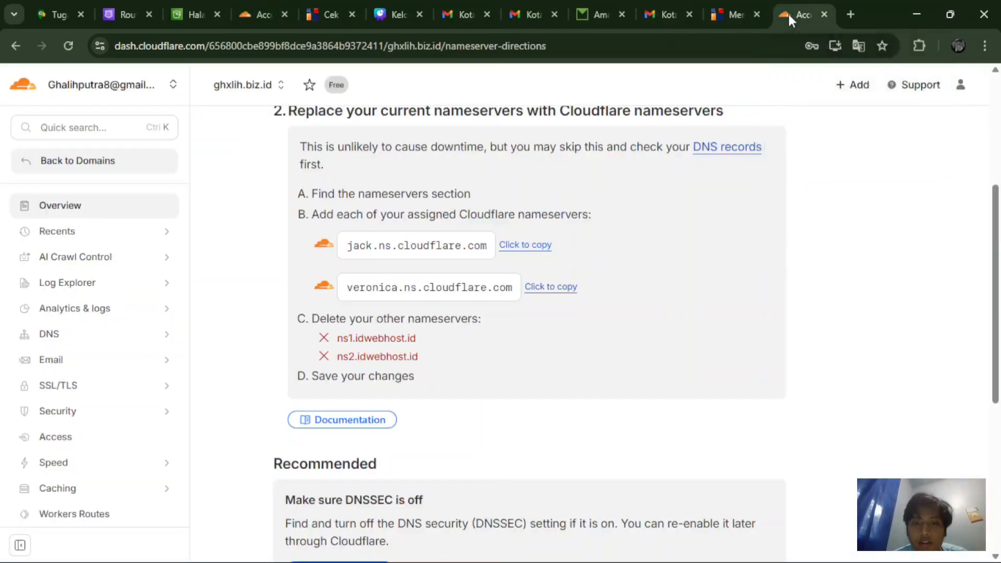
left_click(547, 290)
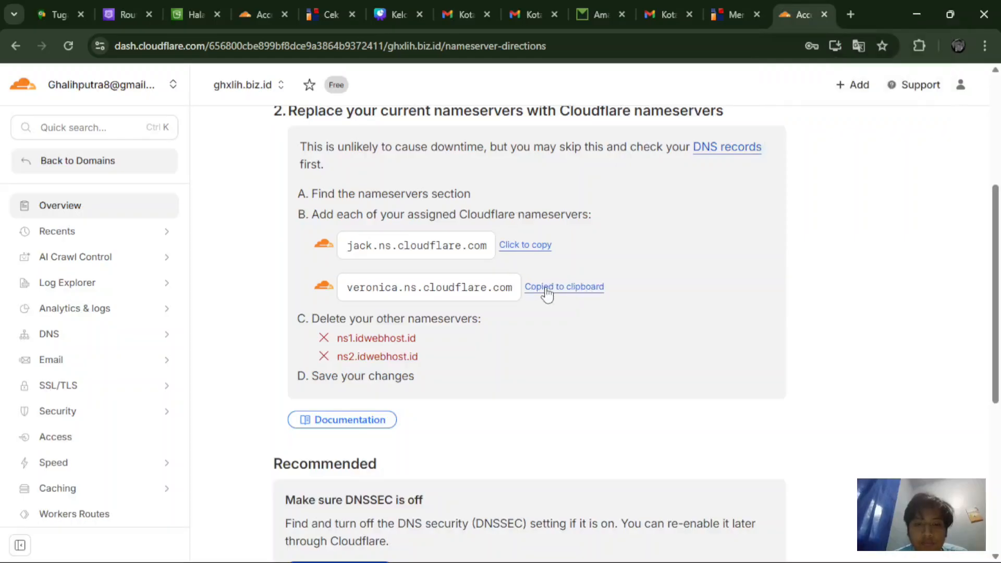
scroll(567, 304, "down", 1)
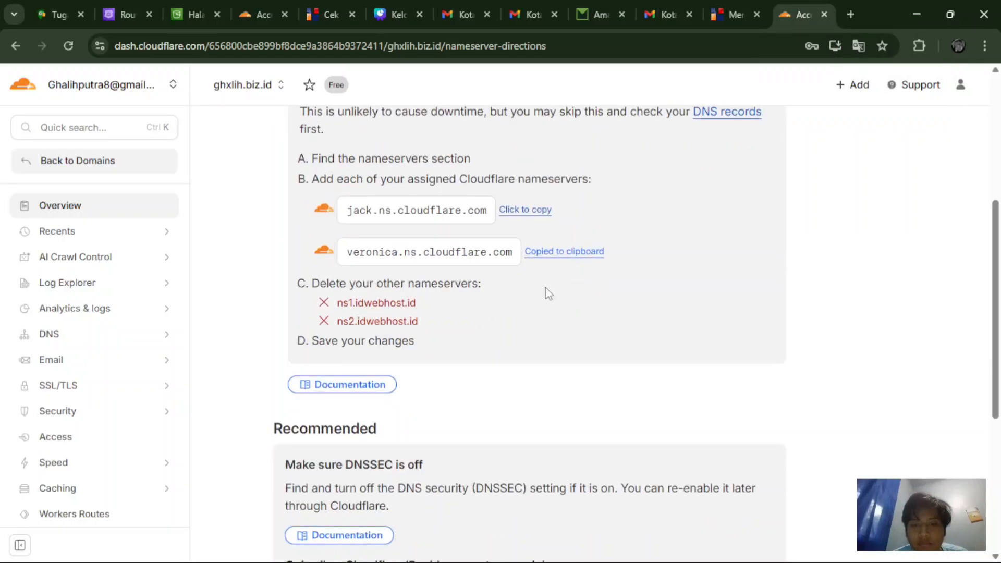
left_click(751, 8)
left_click_drag(623, 329, 492, 320)
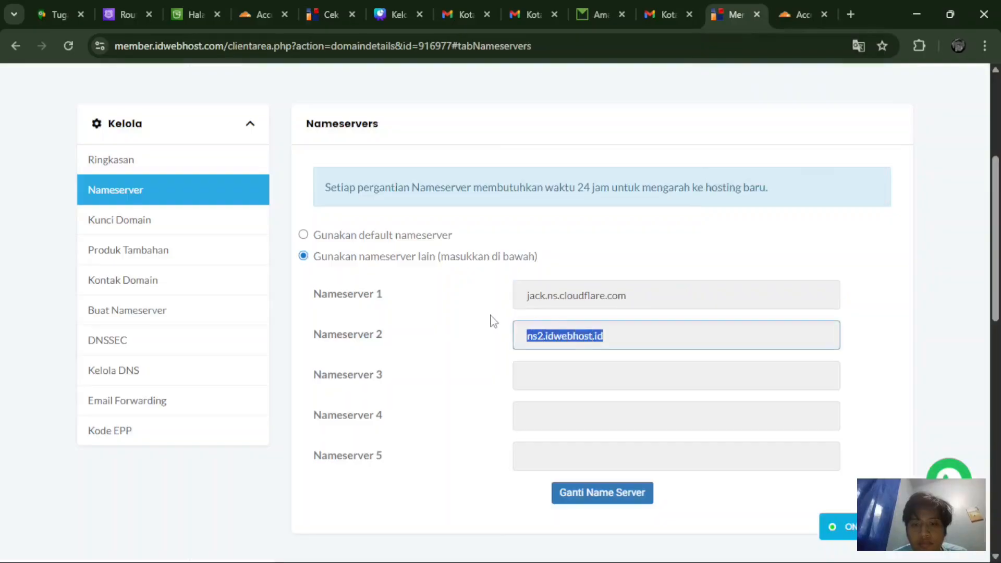
key("ctrl+v")
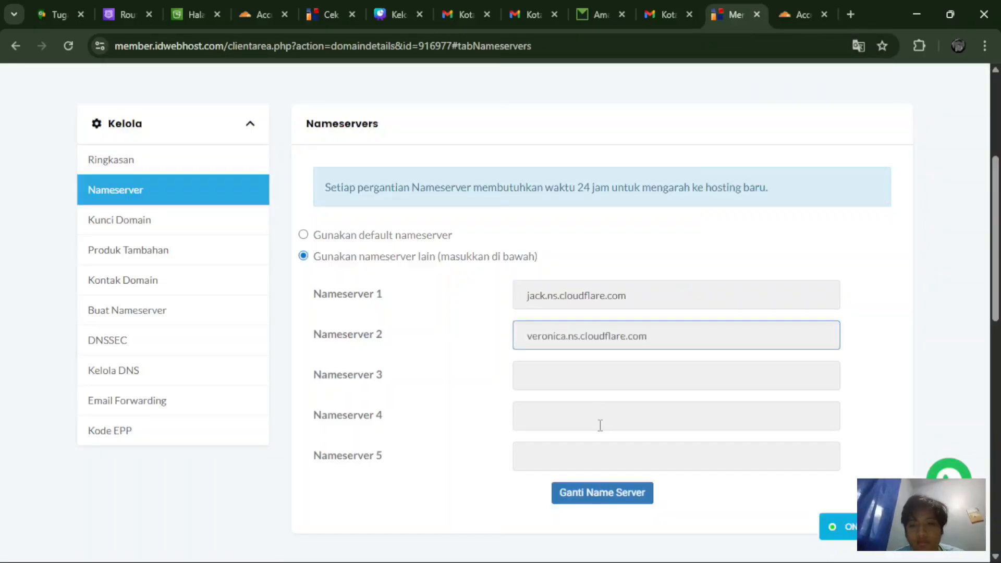
left_click(581, 501)
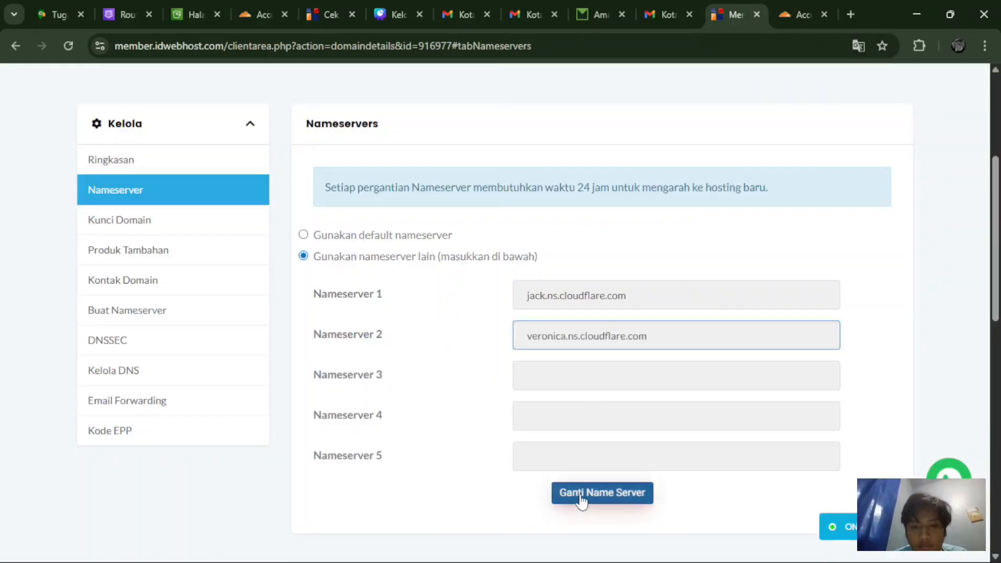
left_click(581, 500)
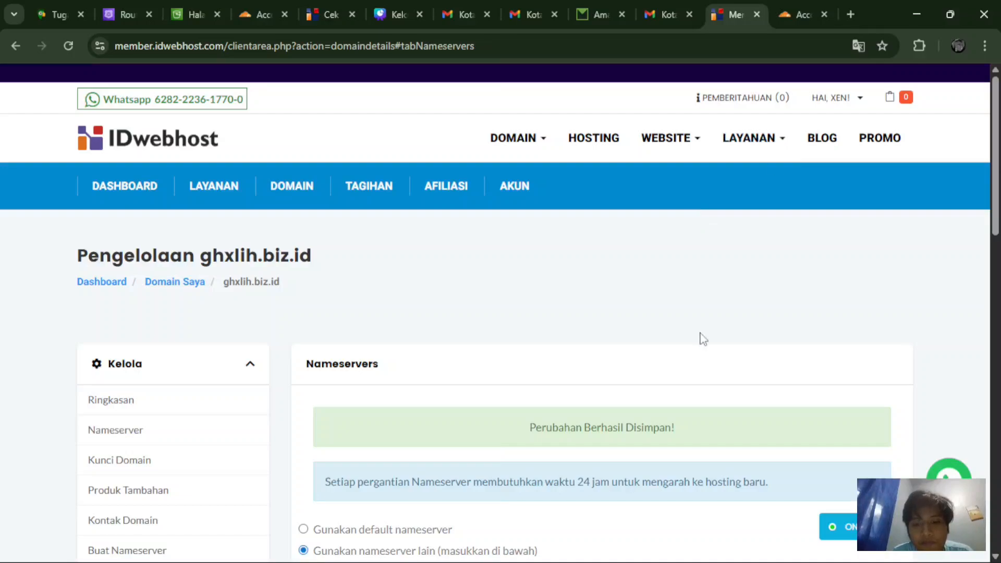
Step: Go back to Cloudflare's nameserver instructions for ghxlih.biz.id
scroll(702, 337, "down", 3)
scroll(701, 339, "up", 2)
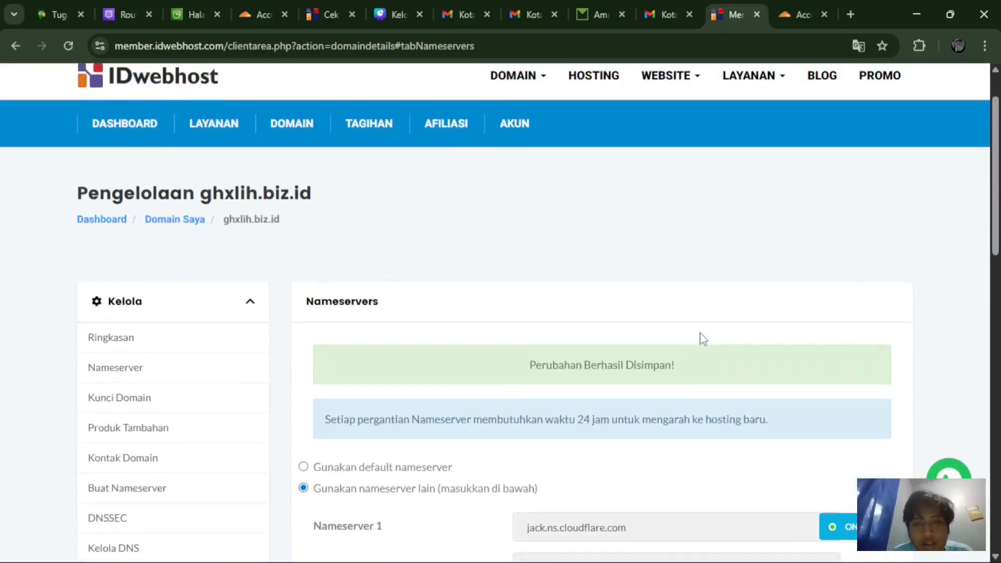
scroll(700, 337, "down", 3)
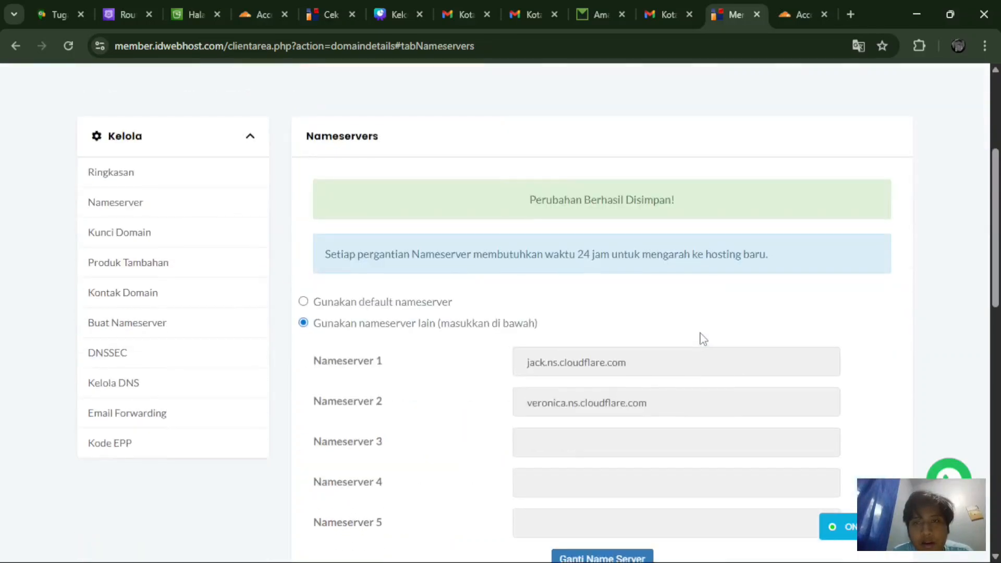
left_click(798, 14)
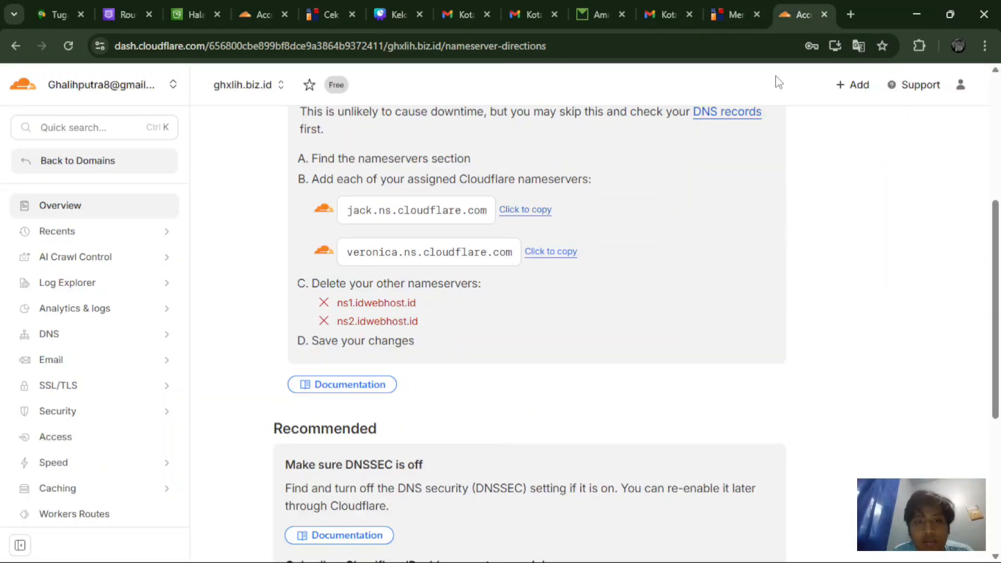
Step: From Cloudflare's nameserver directions for ghxlih.biz.id, open the ICANN Lookup tool in a new tab
scroll(660, 268, "up", 3)
scroll(665, 269, "down", 3)
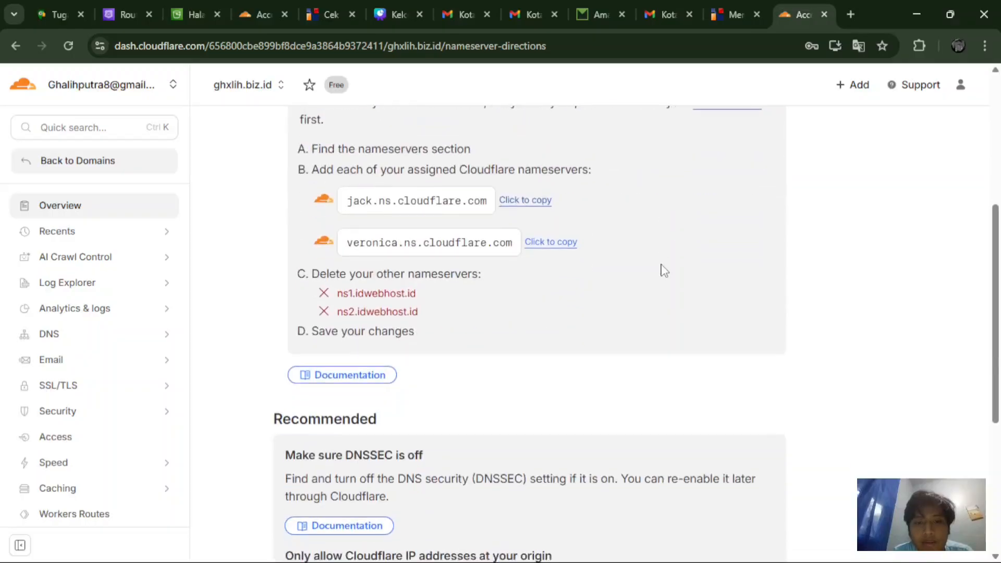
scroll(664, 270, "up", 6)
scroll(662, 270, "down", 3)
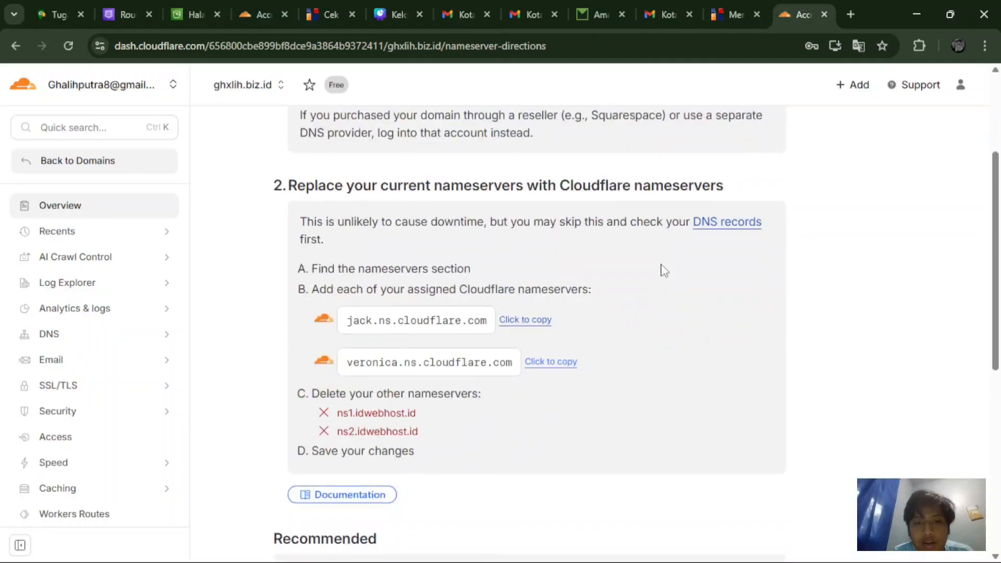
scroll(662, 269, "up", 3)
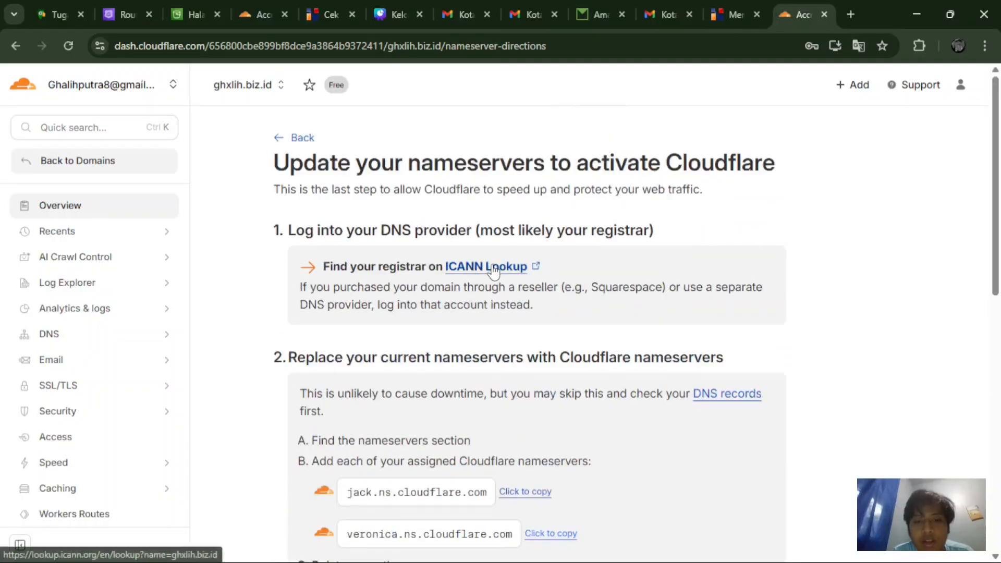
left_click(475, 266)
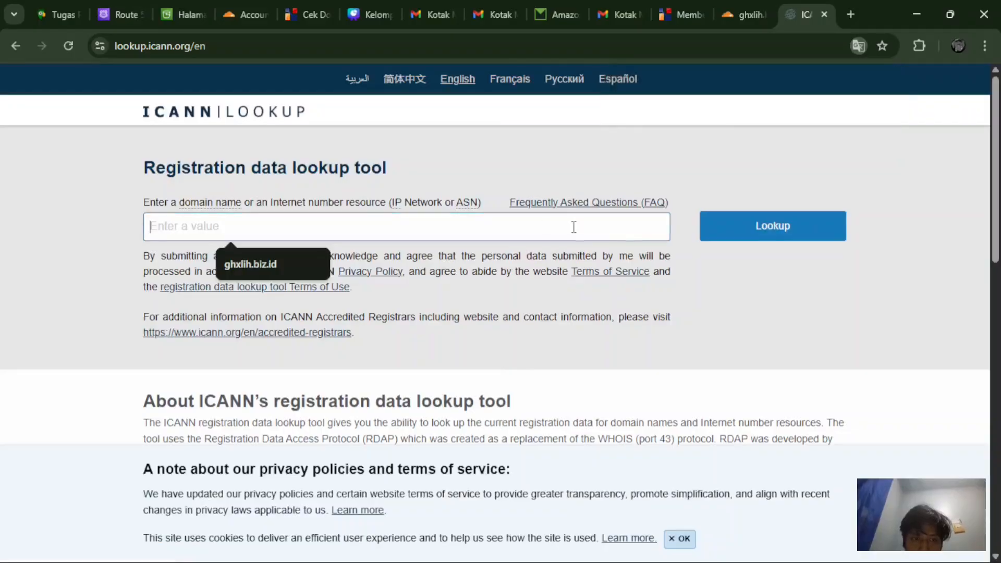
Step: Look up ghxlih.biz.id on ICANN and confirm nameservers jack.ns.cloudflare.com and veronica.ns.cloudflare.com
left_click(280, 255)
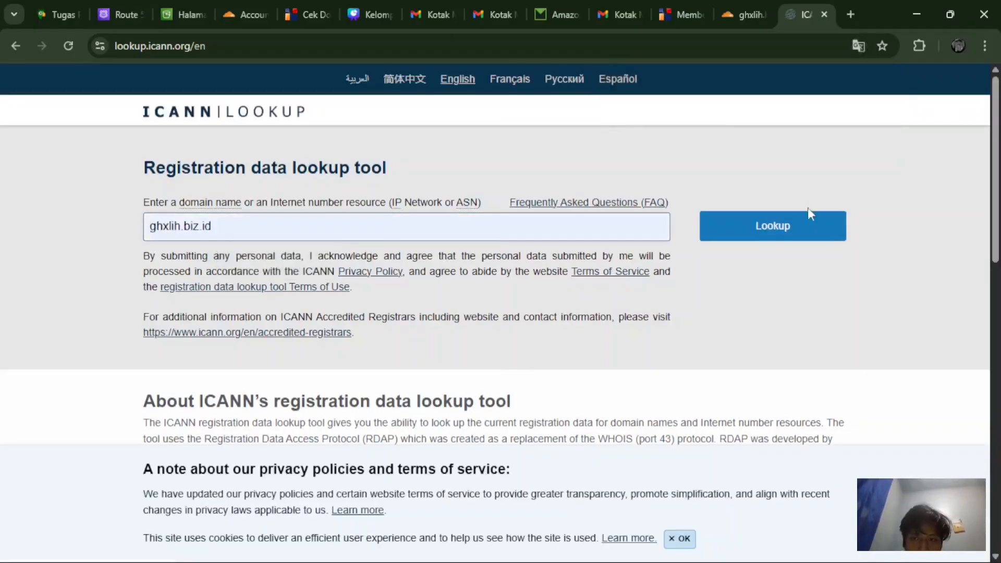
left_click(806, 238)
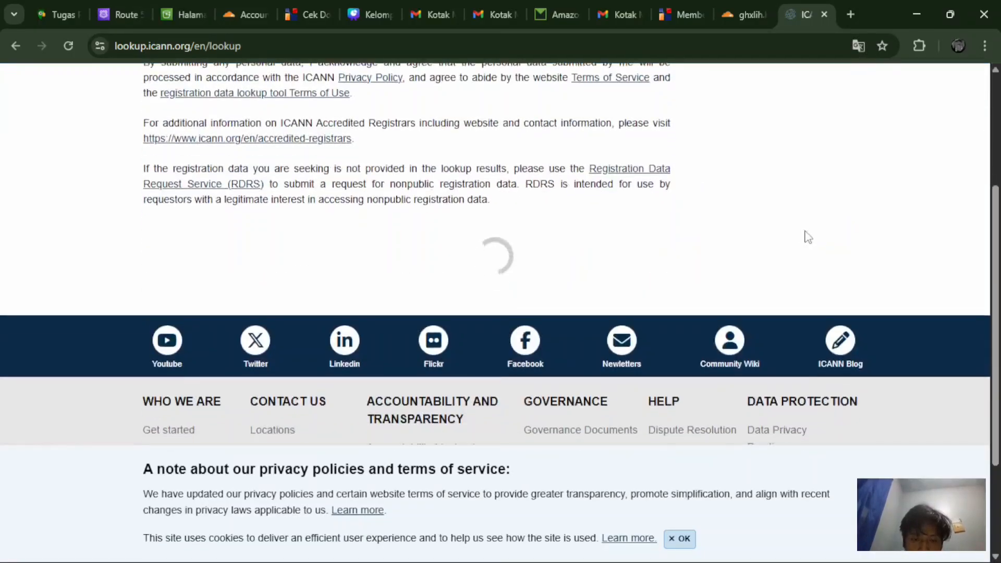
scroll(808, 237, "down", 3)
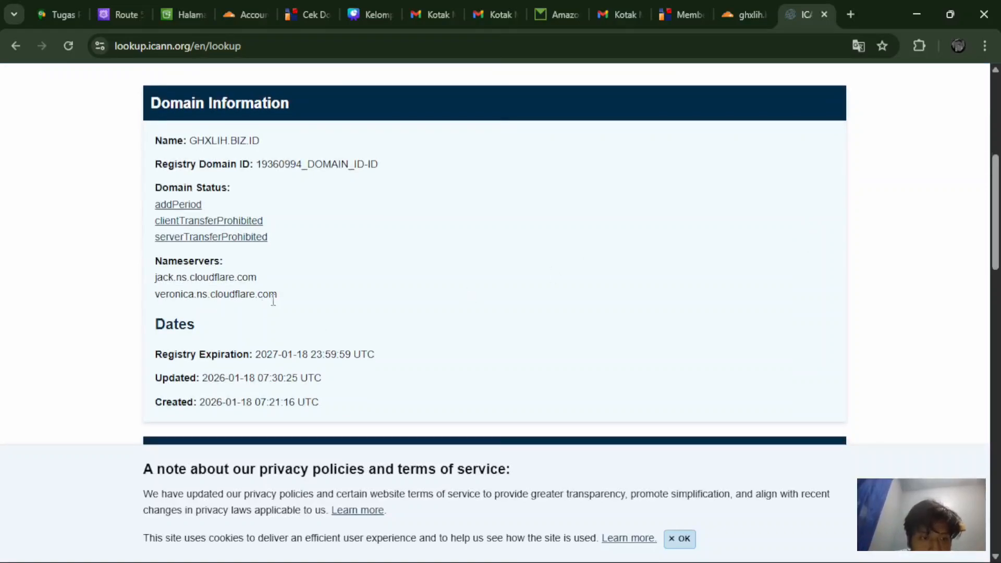
left_click_drag(260, 294, 152, 263)
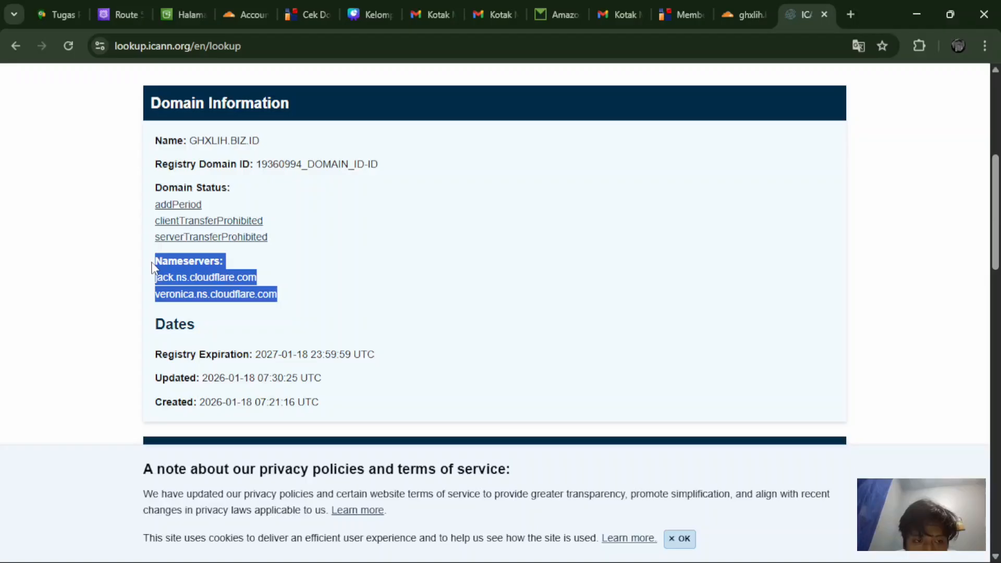
left_click(293, 308)
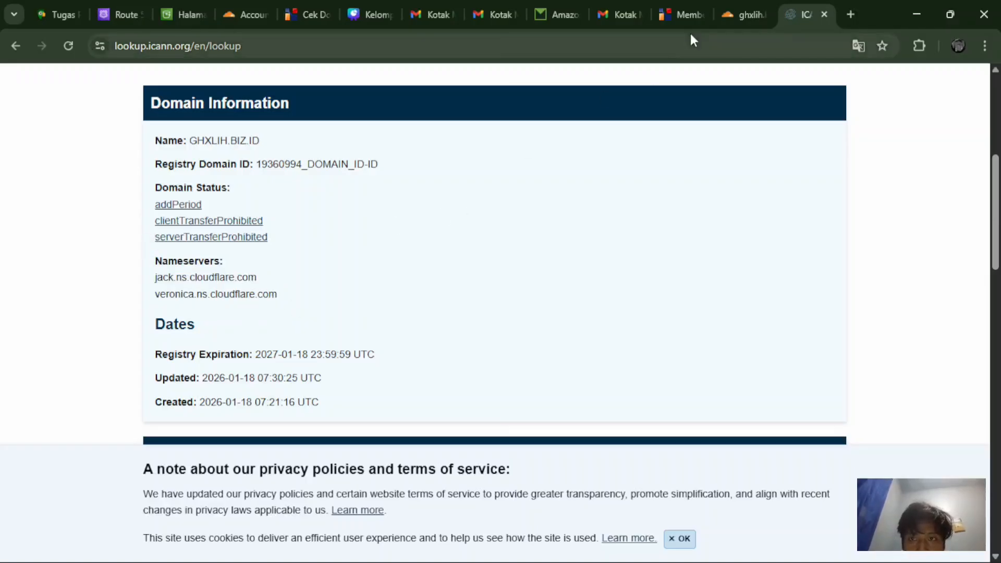
Step: Reload the ghxlih.biz.id Cloudflare overview to confirm the domain now shows as protected
left_click(748, 6)
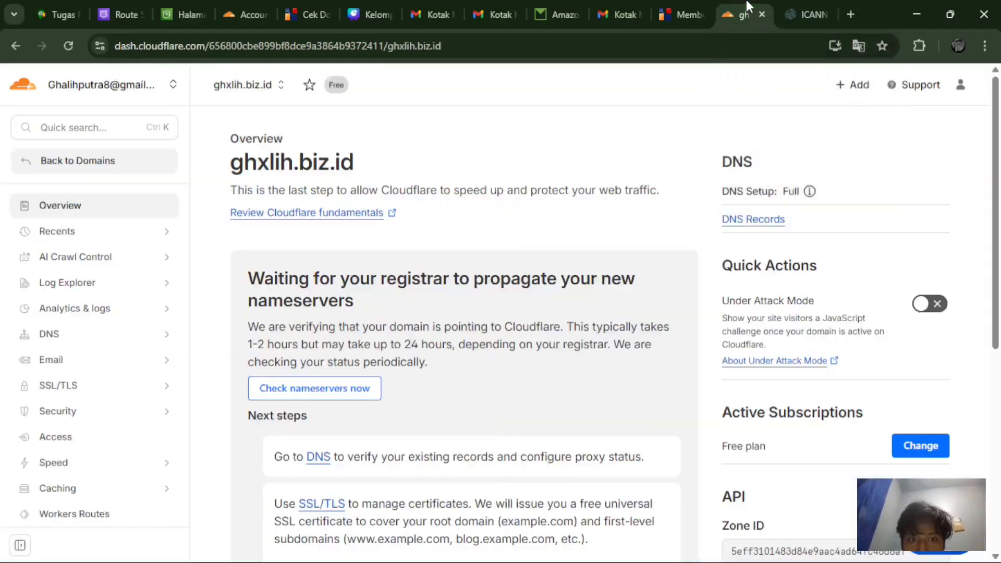
left_click(69, 46)
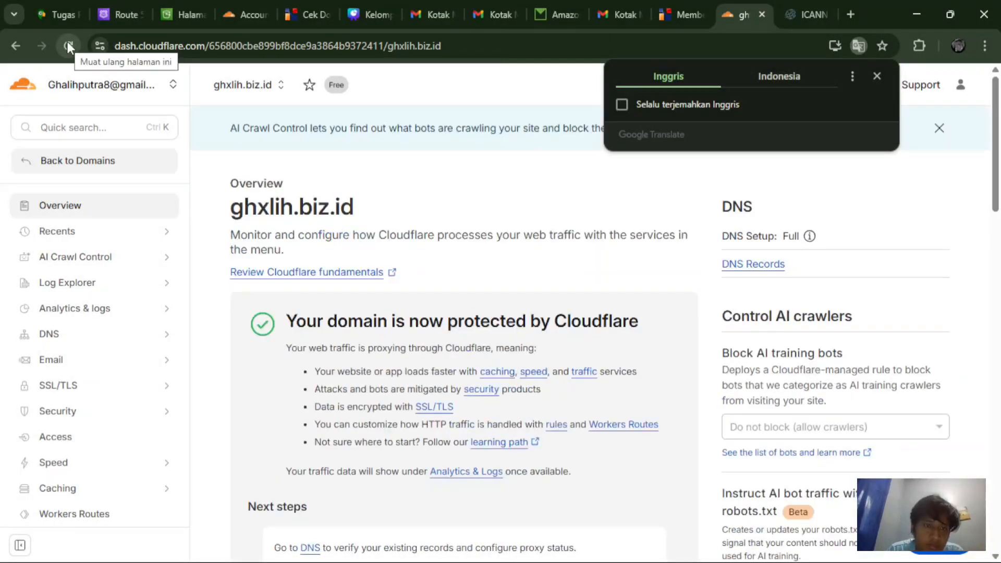
scroll(233, 252, "down", 4)
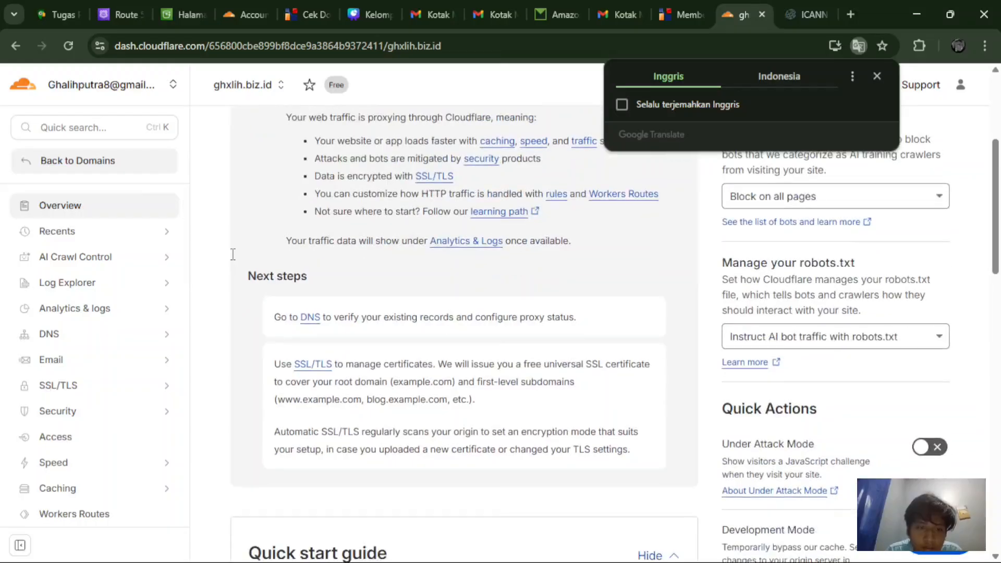
scroll(232, 254, "down", 2)
scroll(233, 254, "up", 6)
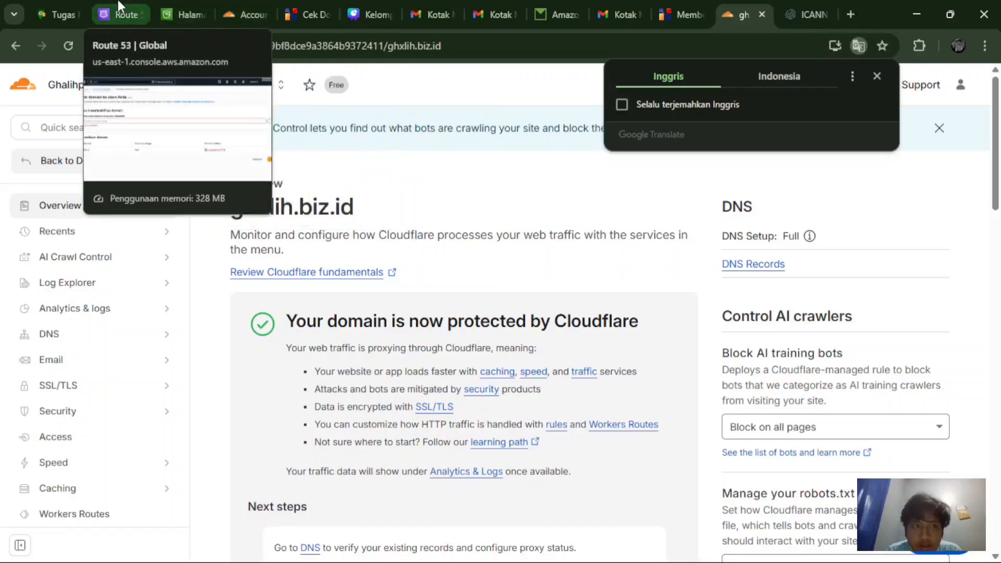
left_click(119, 6)
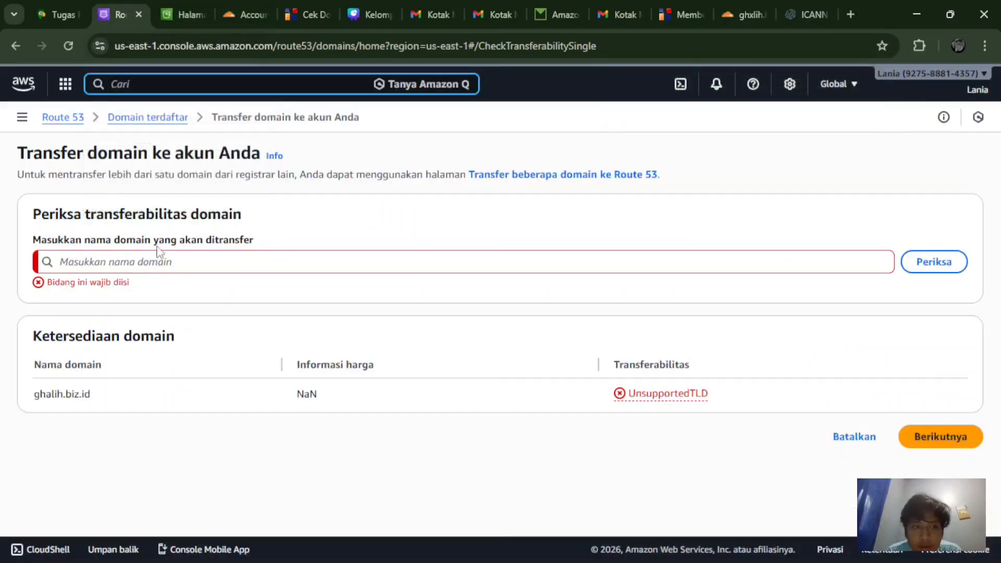
Step: Try transferring ghalih.biz.id into Route 53 by entering it and pressing Berikutnya
left_click(190, 264)
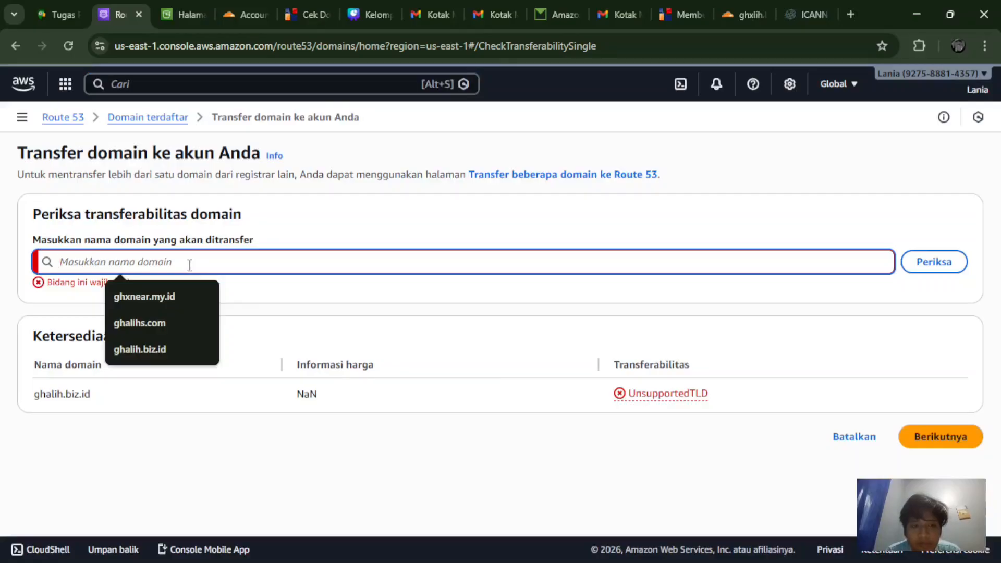
left_click(177, 344)
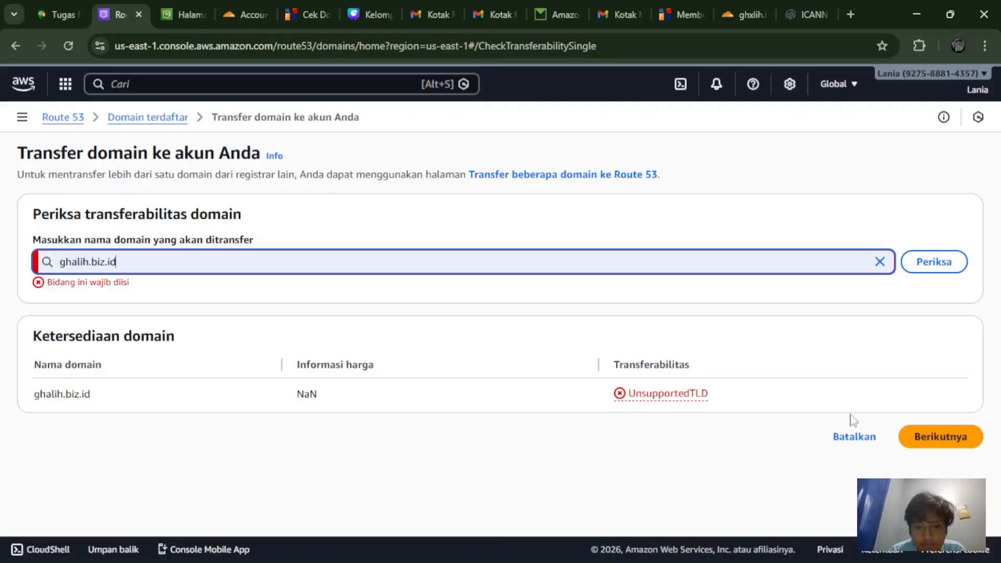
left_click(929, 438)
left_click(928, 439)
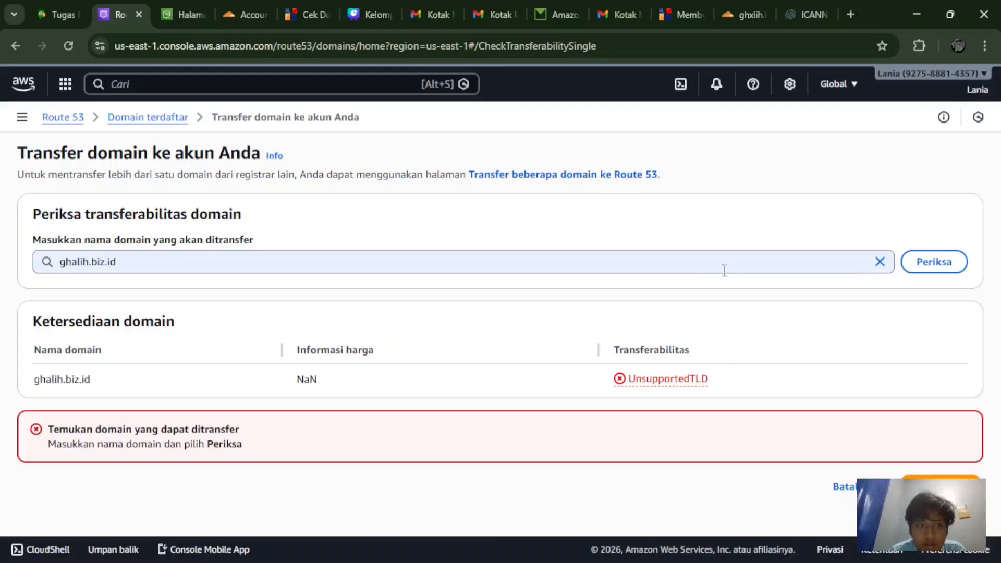
Step: Clear the transfer domain field and bring up the AWS console search
left_click(880, 262)
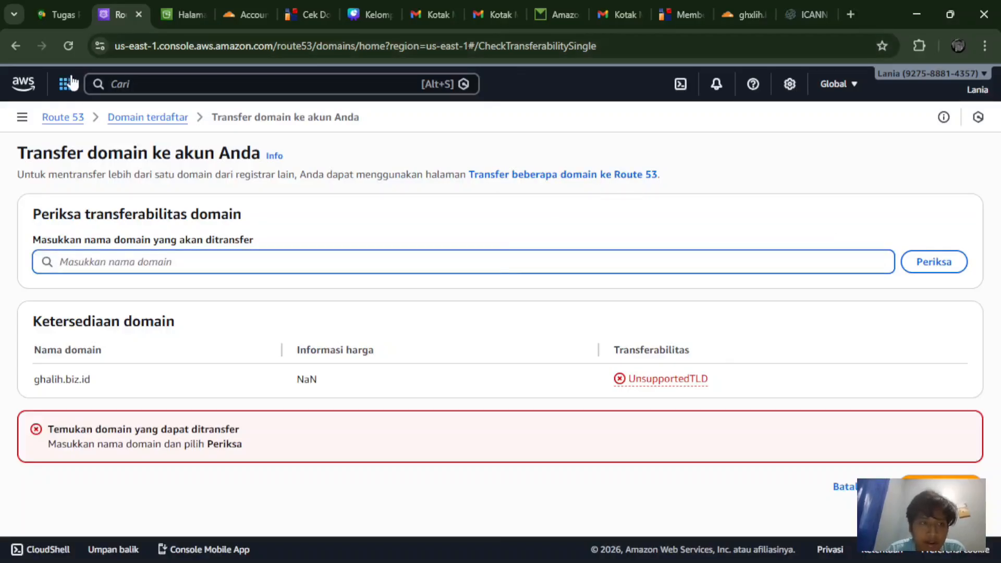
left_click(65, 84)
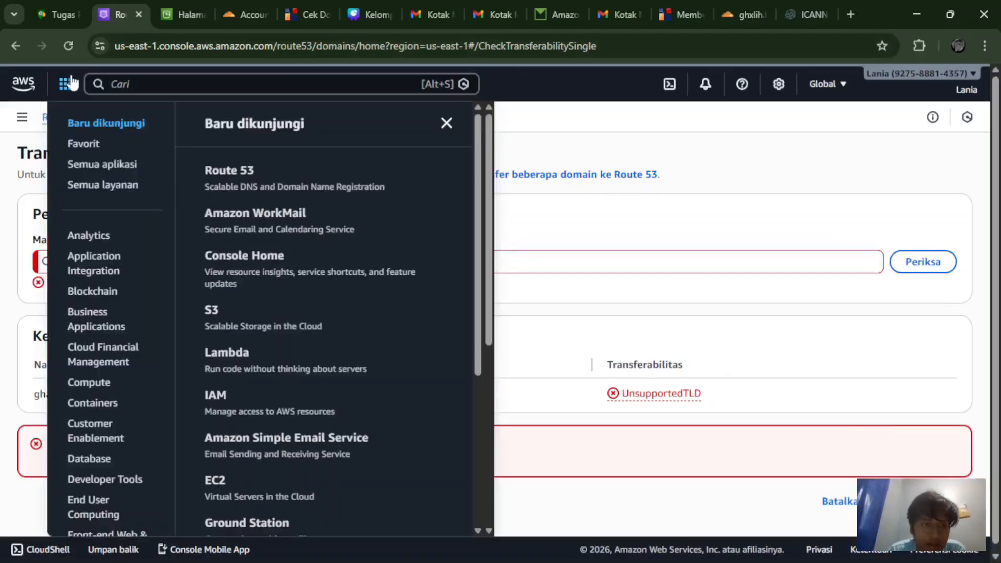
left_click(187, 84)
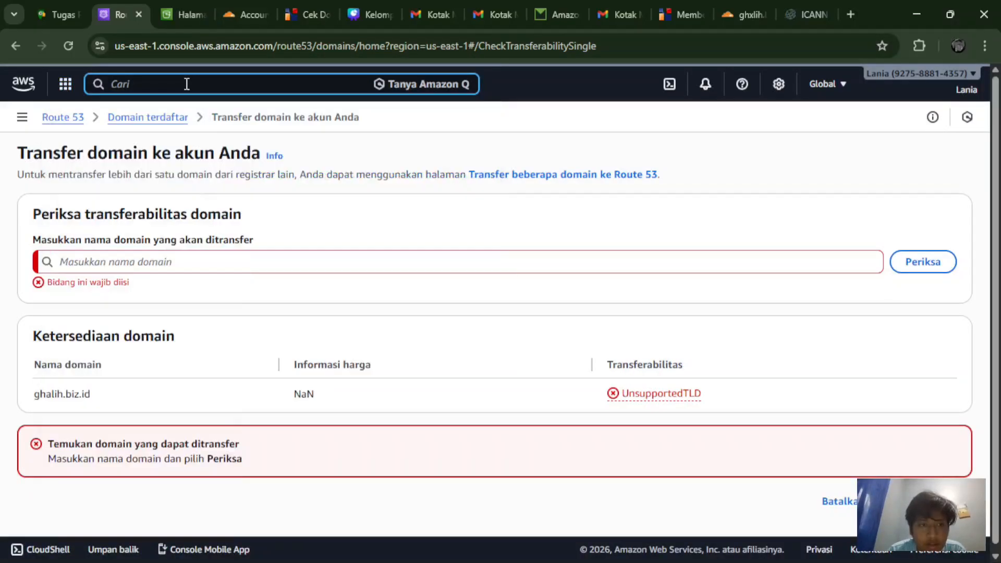
Step: Open Amazon WorkMail via the 'workmail' console search and view ghalihsmart's users
type("w")
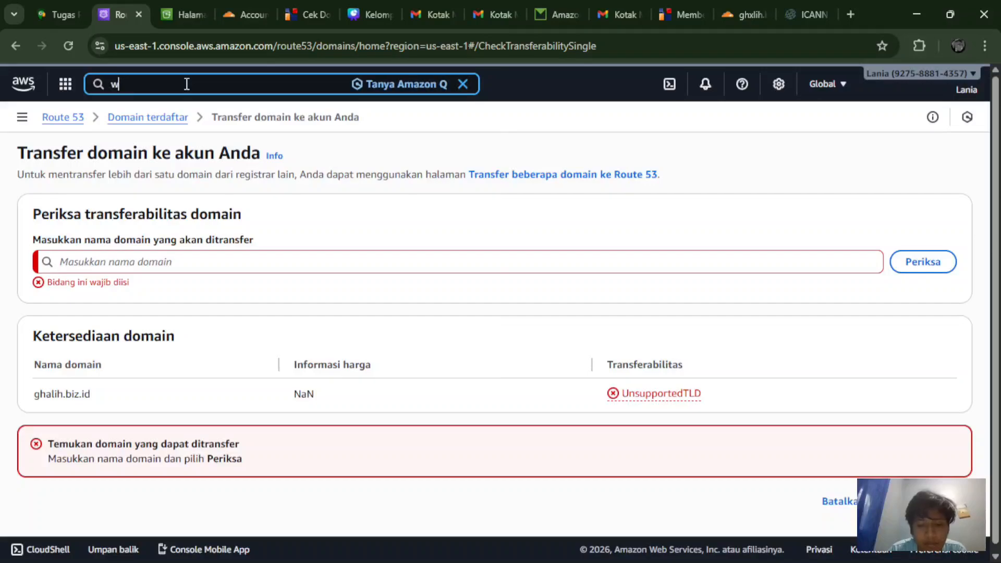
type("orkmail")
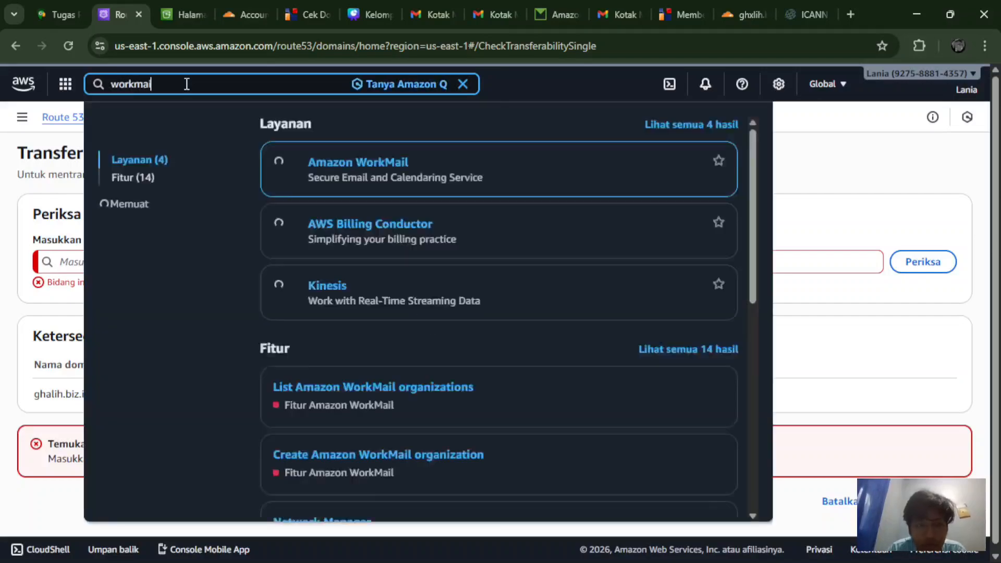
left_click(353, 163)
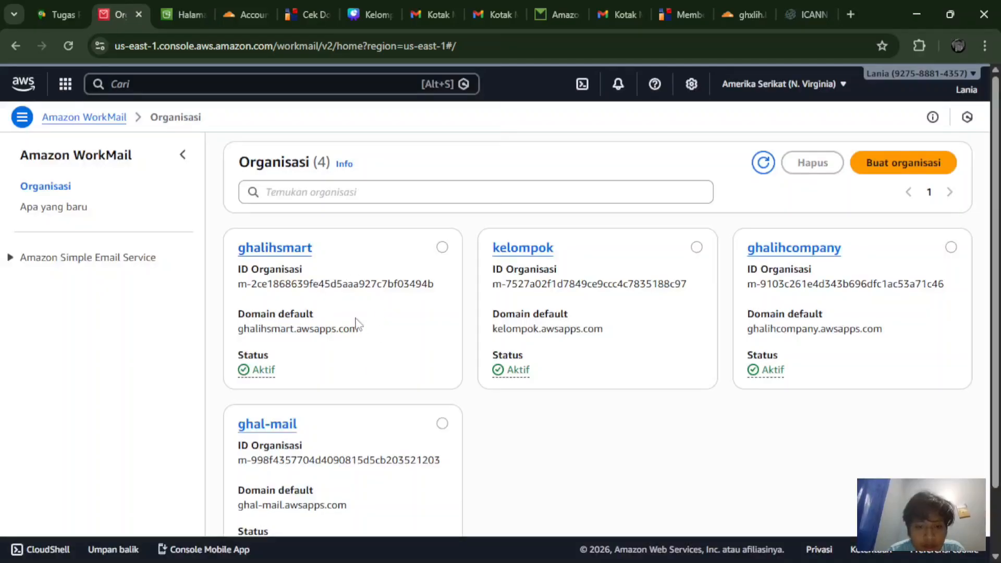
left_click(301, 250)
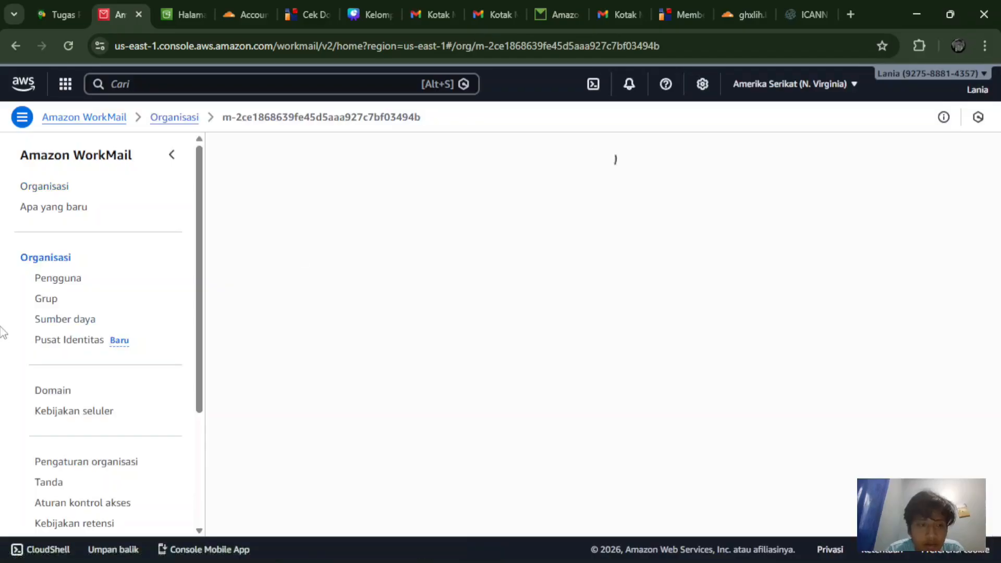
left_click(59, 284)
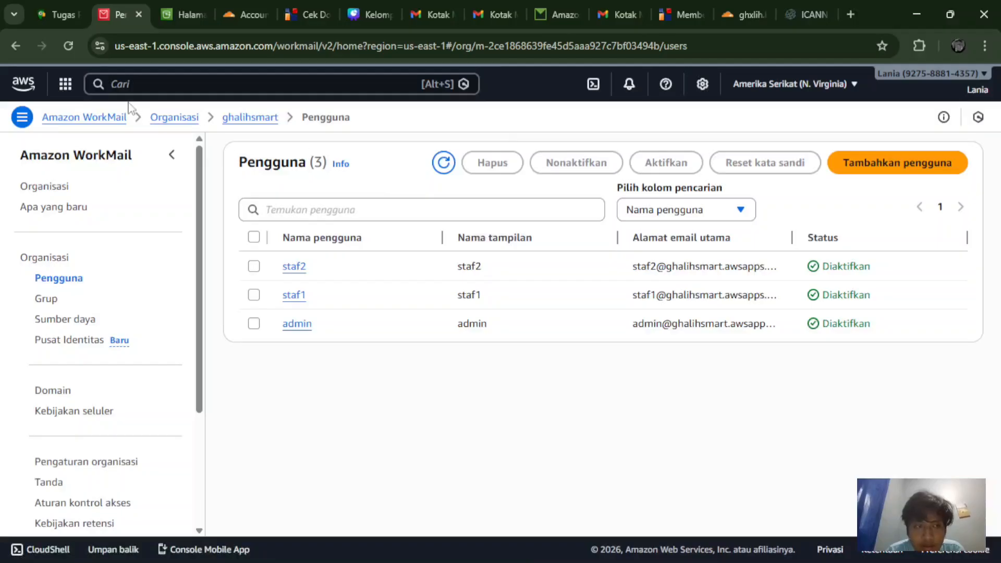
Step: Return to the Organizations list and begin creating a new organization
left_click(23, 51)
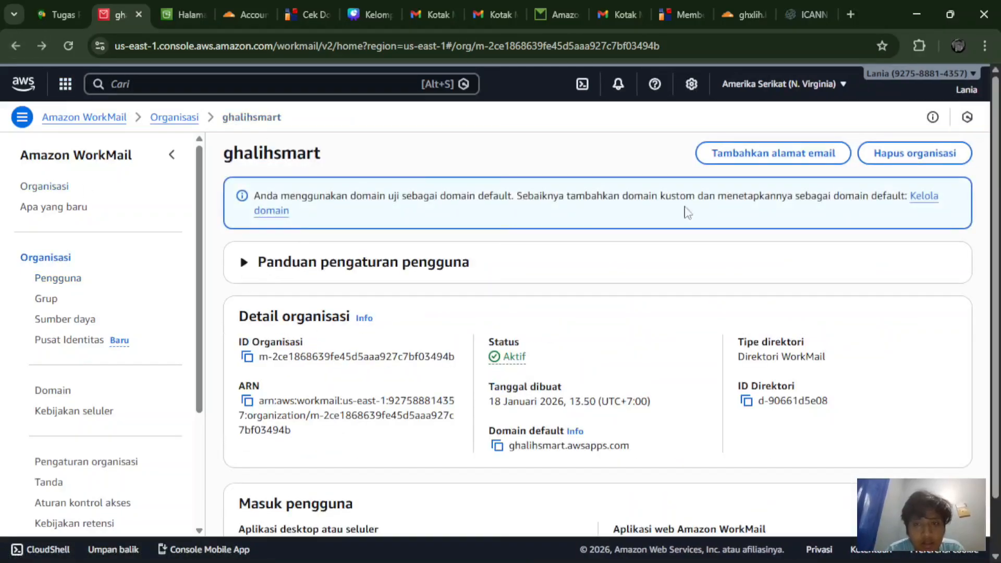
left_click(15, 49)
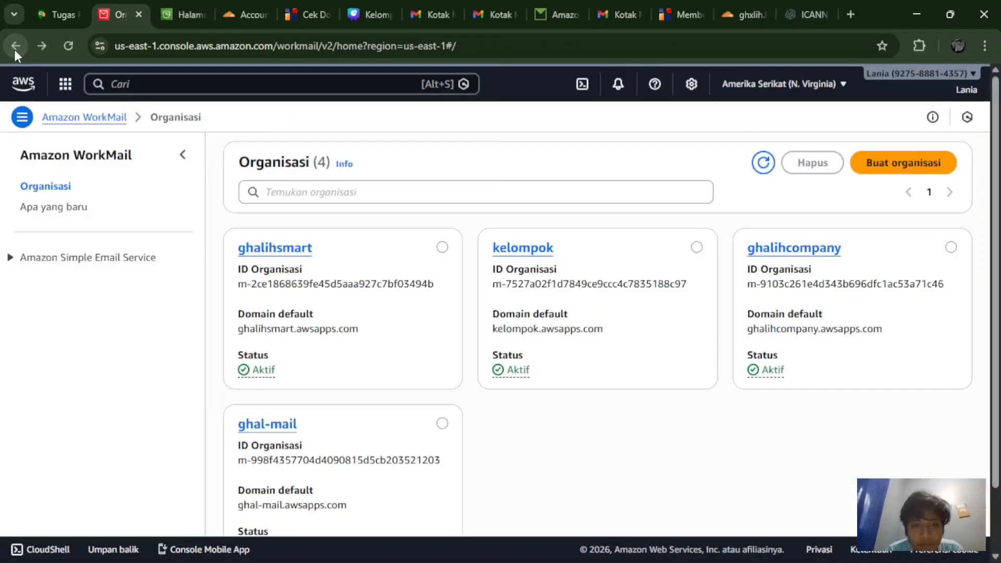
left_click(908, 166)
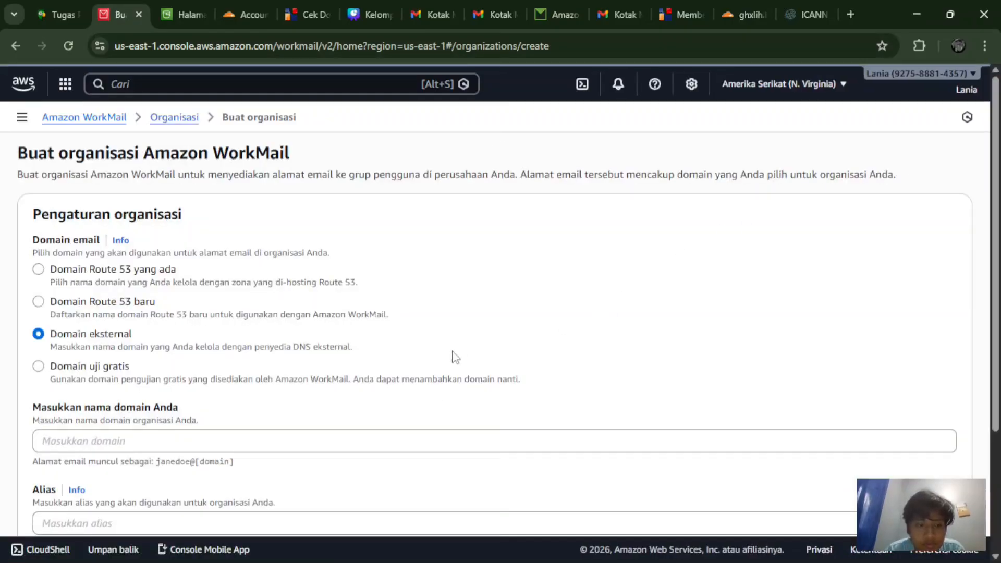
Step: Enter ghxlih.biz.id as the new organization's external domain
scroll(441, 404, "up", 1)
scroll(440, 404, "down", 1)
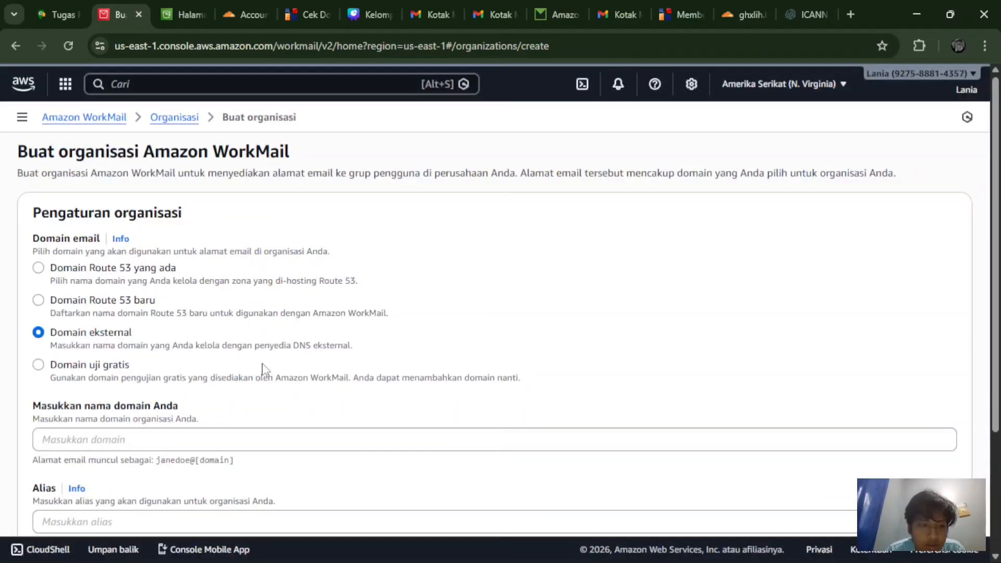
scroll(112, 356, "down", 2)
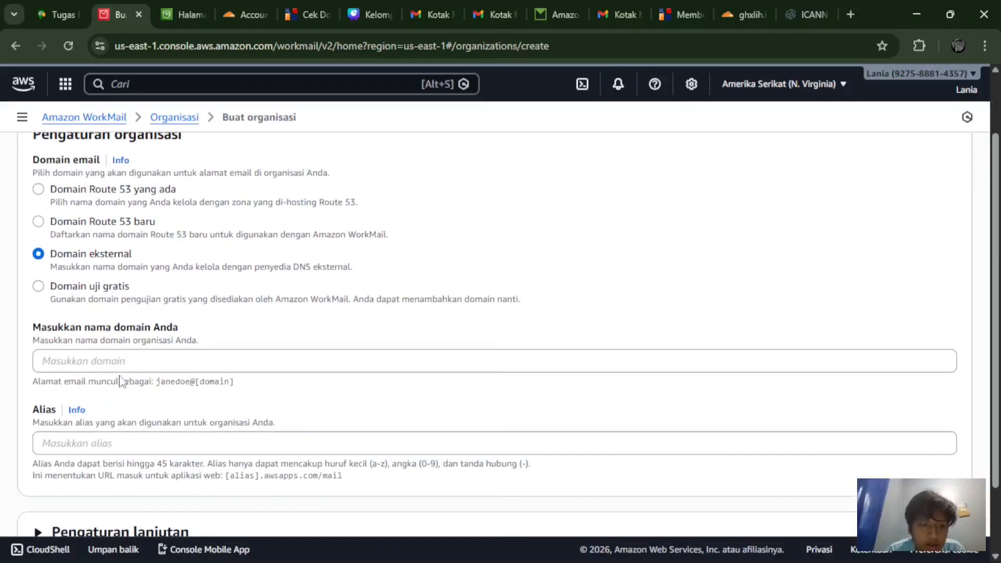
left_click(112, 363)
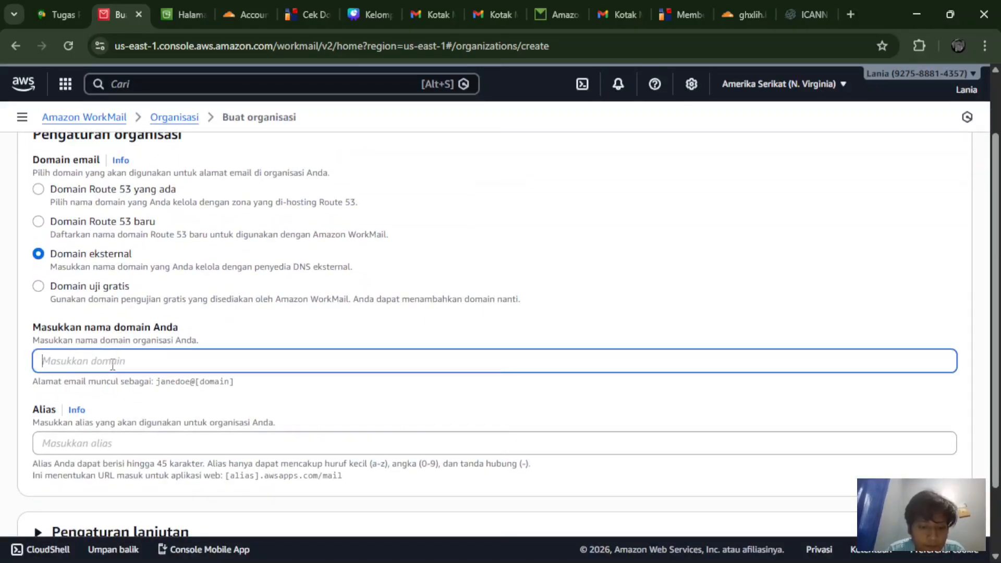
type("gh")
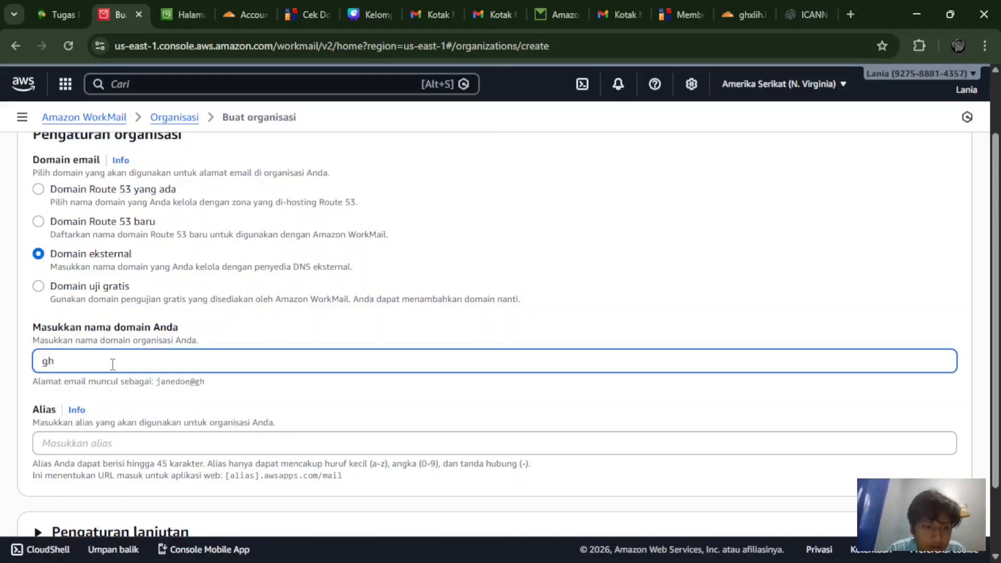
type("ak")
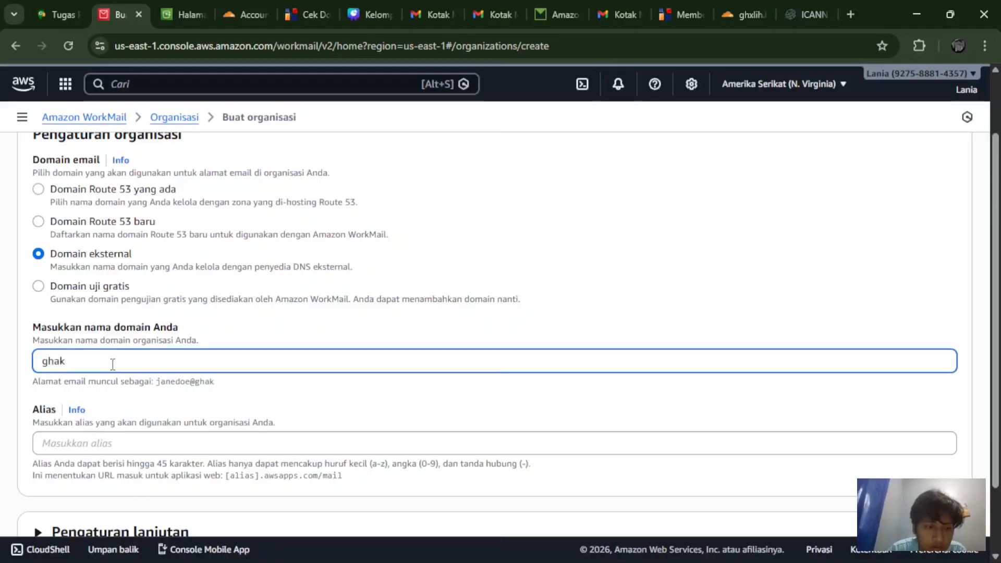
key("BackSpace")
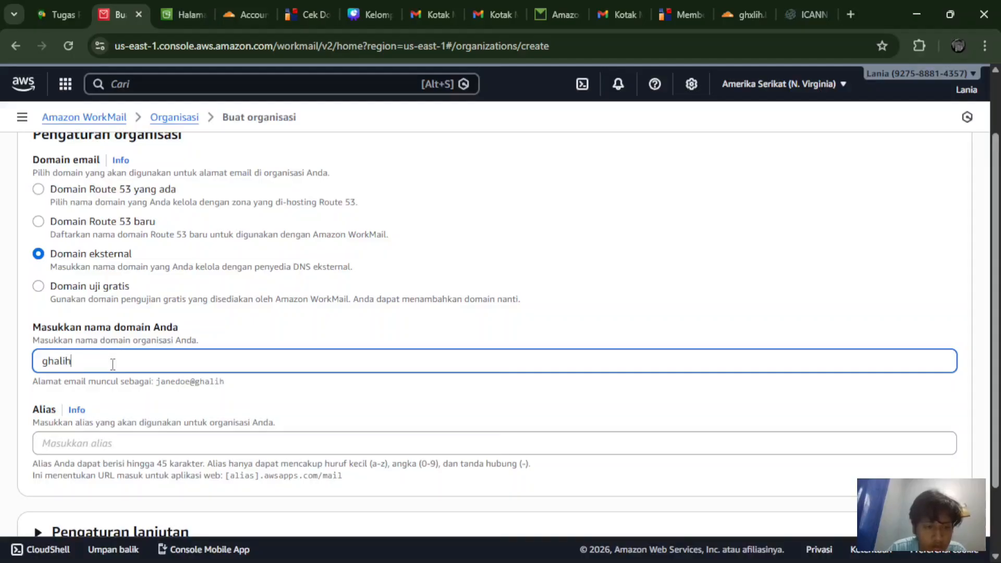
key("BackSpace")
key("BackSpace")
key("BackSpace")
type("x")
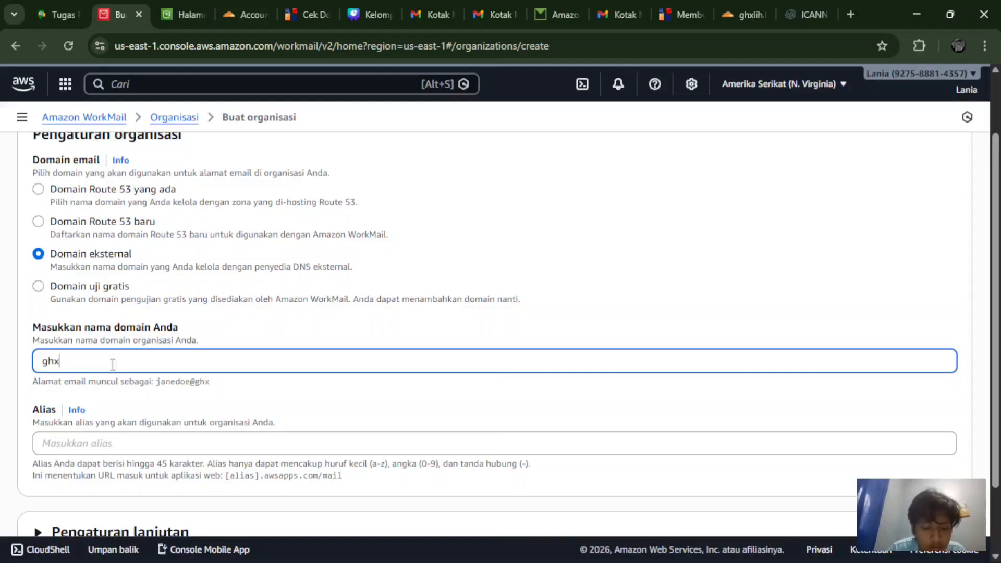
type("lih")
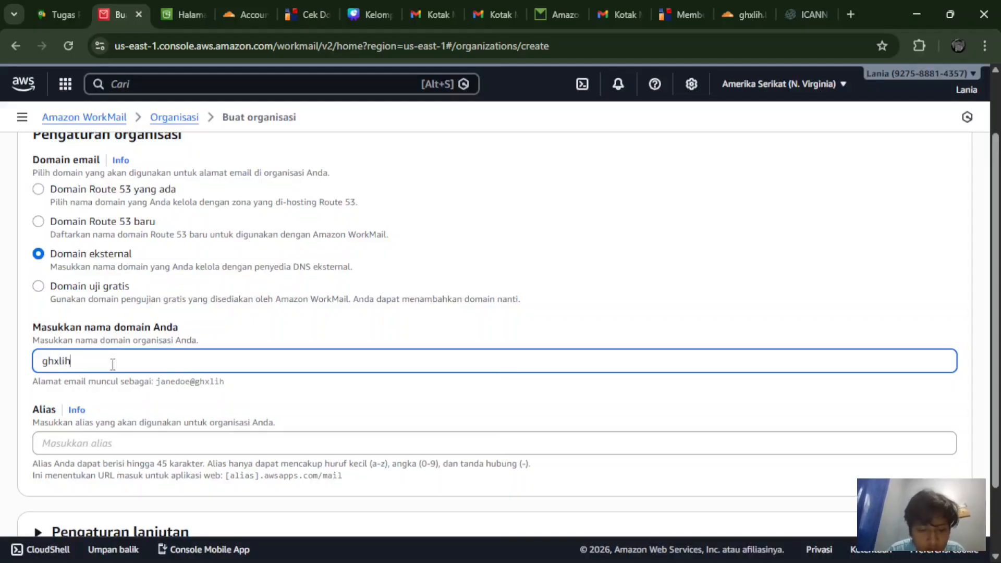
type("@")
key("BackSpace")
type(".biz")
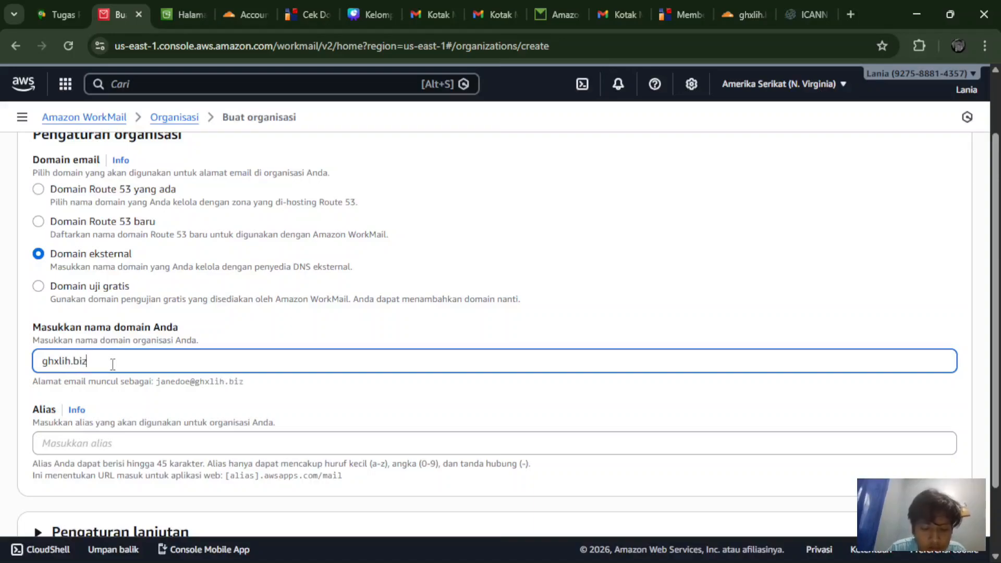
type(".id")
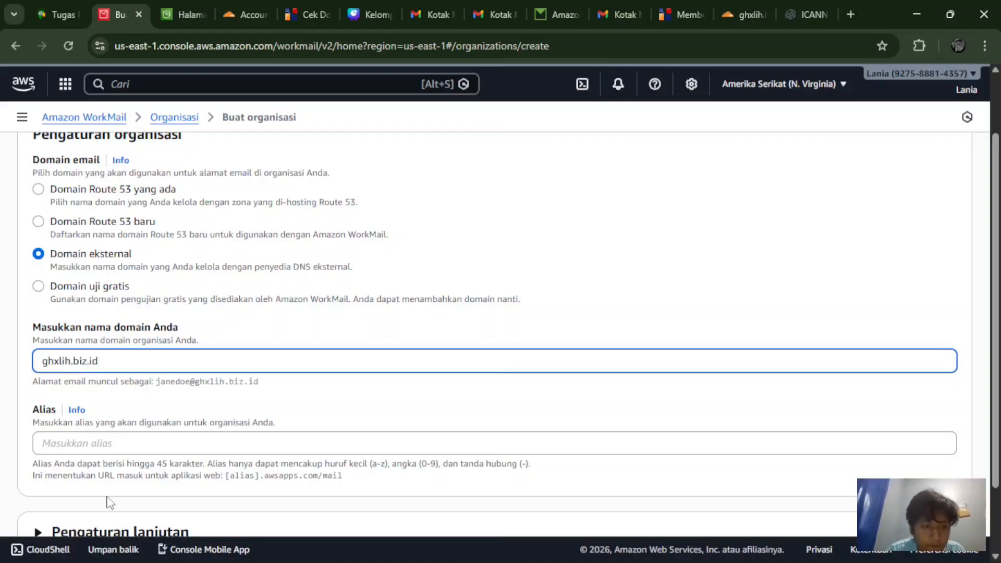
Step: Set the organization alias to ptterapan and expand Advanced settings
left_click(88, 442)
scroll(87, 440, "down", 1)
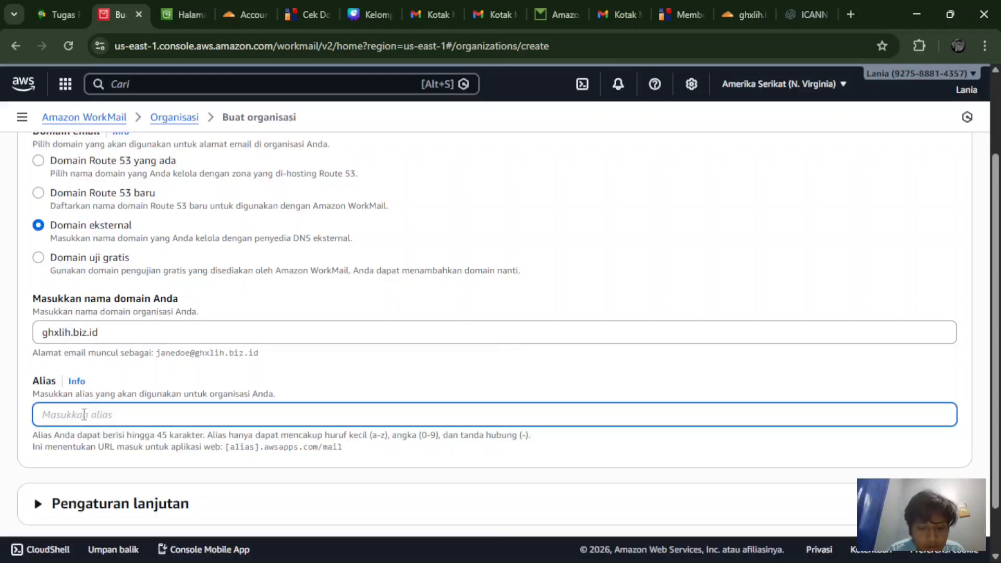
type("pt")
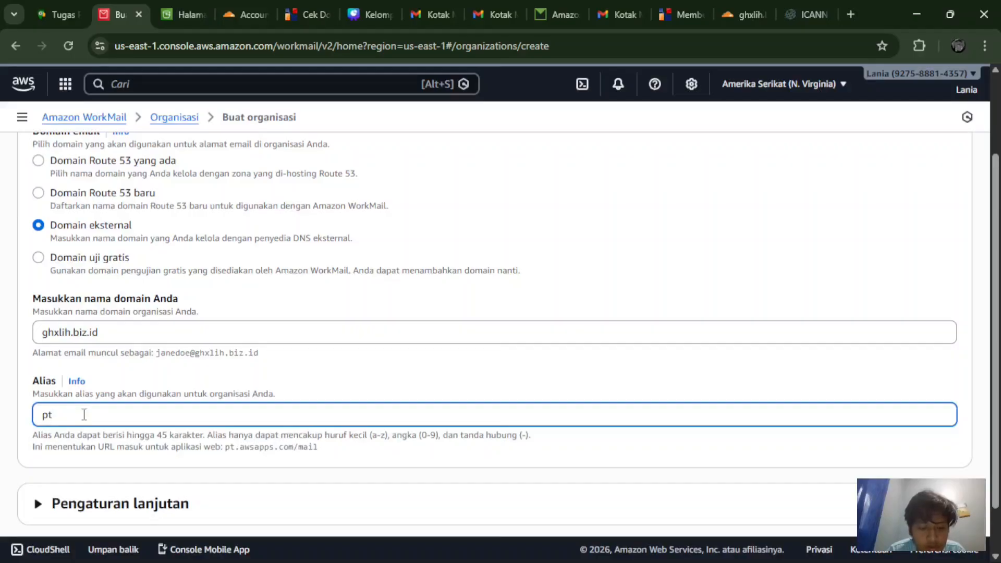
type("tera")
type("pan")
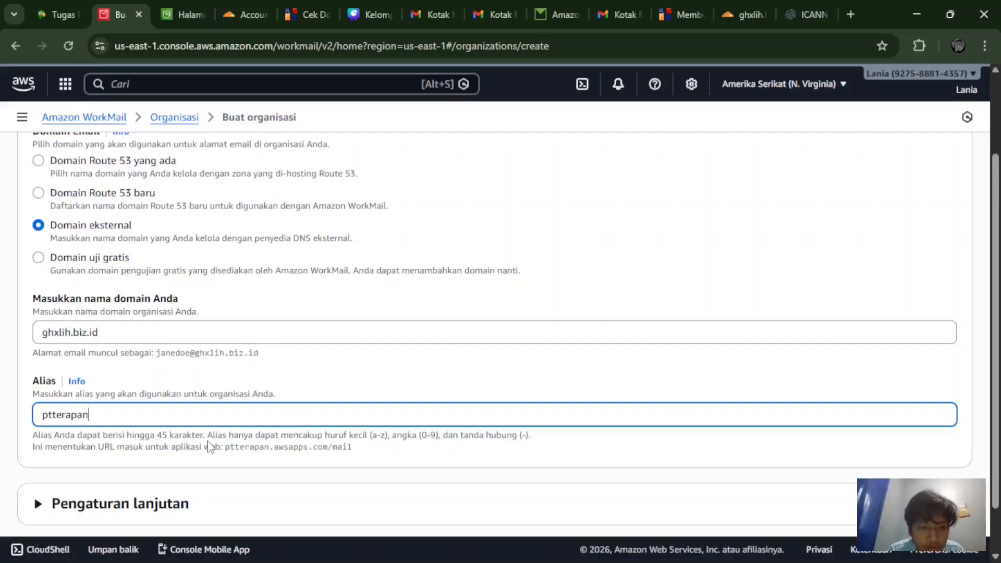
scroll(208, 445, "down", 1)
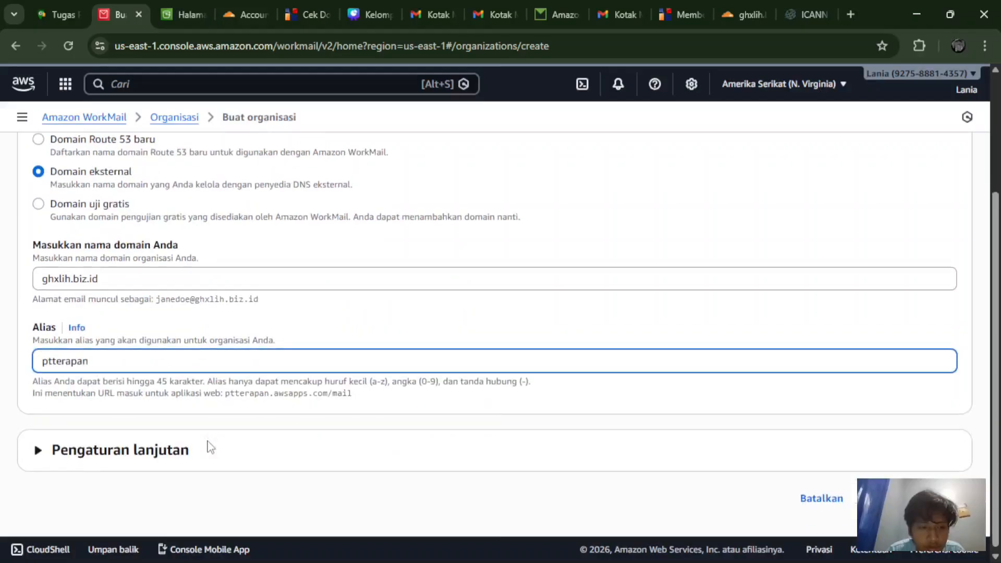
left_click(623, 456)
scroll(625, 455, "down", 3)
scroll(624, 455, "down", 1)
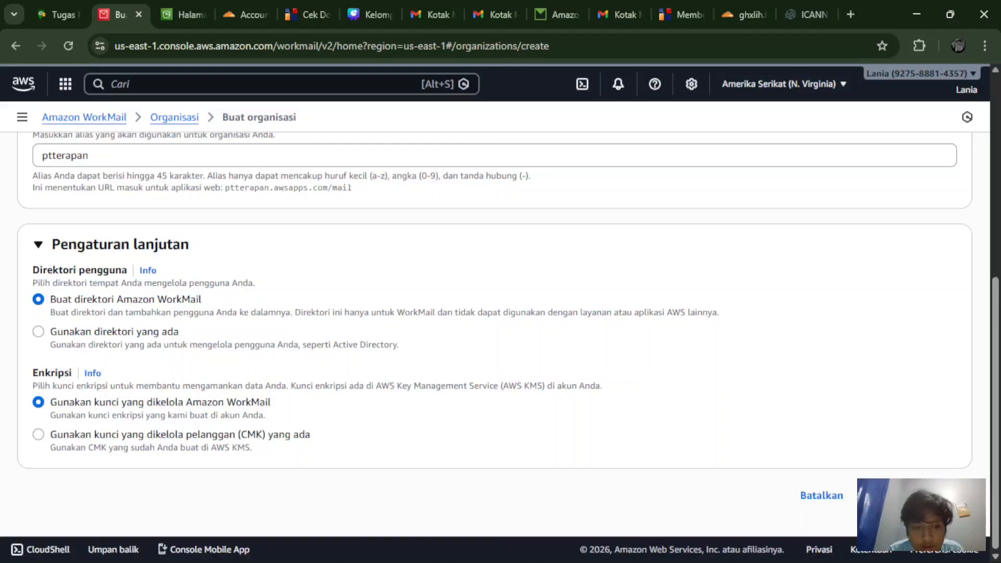
Step: Submit the form so ptterapan appears as Aktif among five organizations
left_click(913, 495)
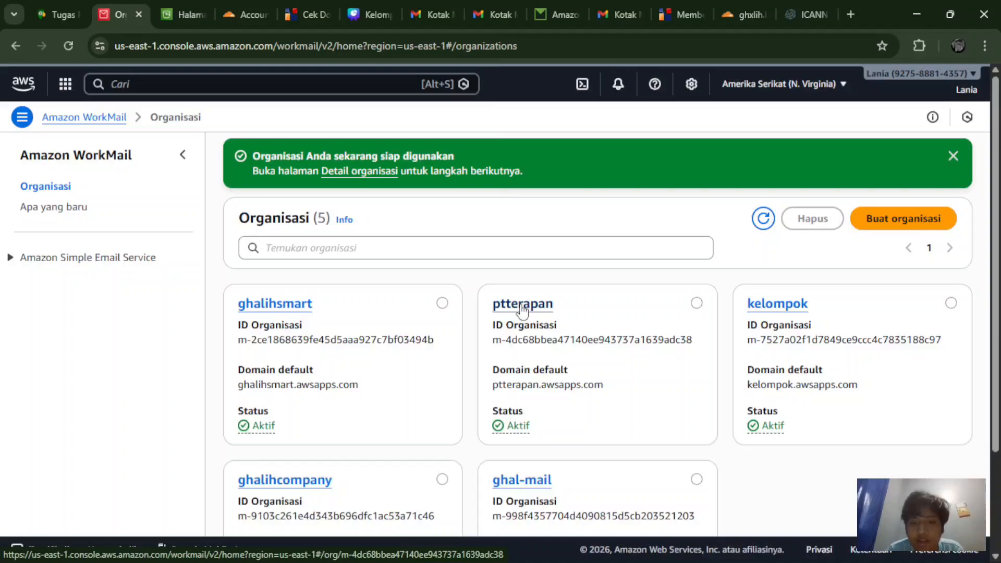
Step: Open ptterapan's empty Users list, search by Primary email address, and start Add user
left_click(522, 305)
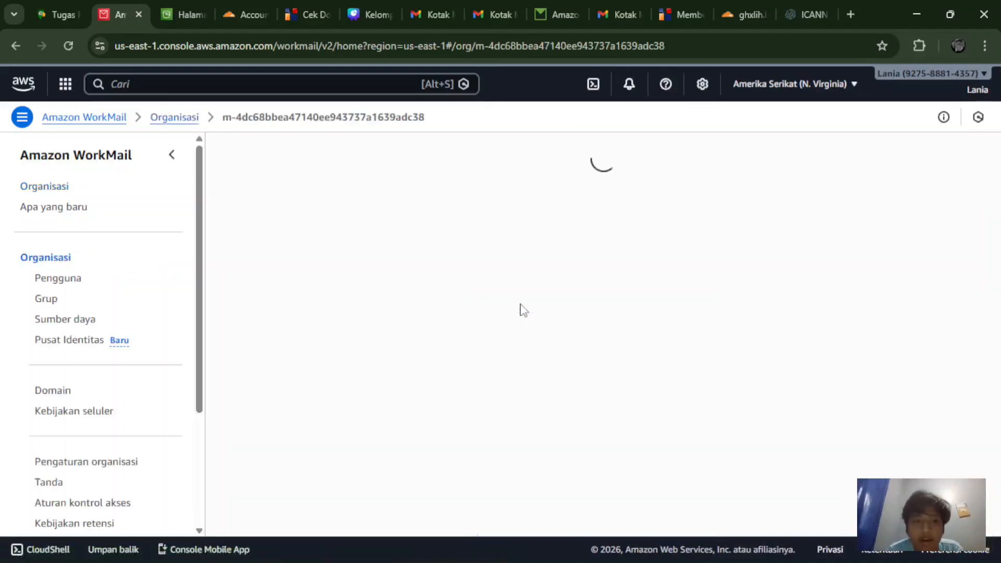
scroll(523, 310, "down", 2)
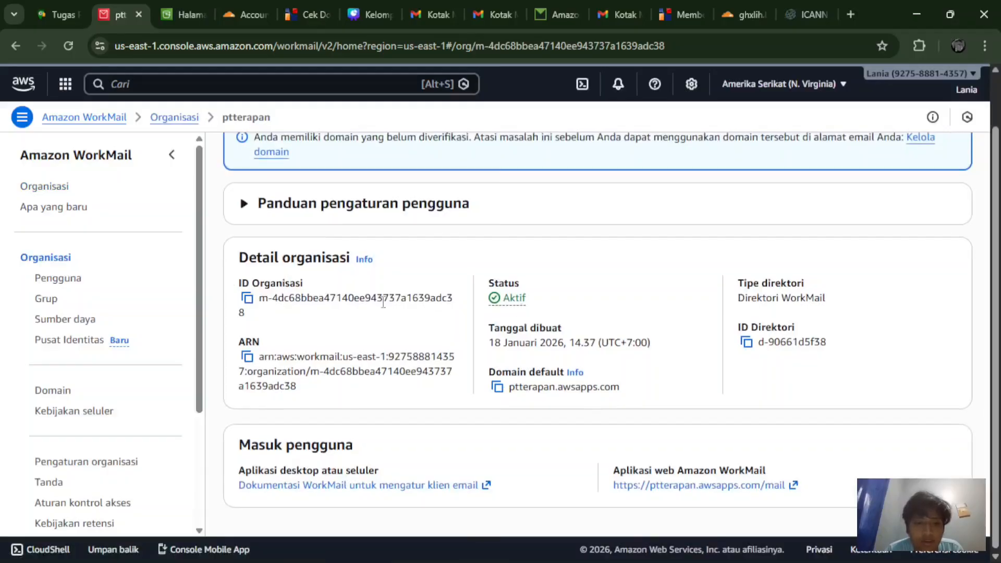
left_click(41, 279)
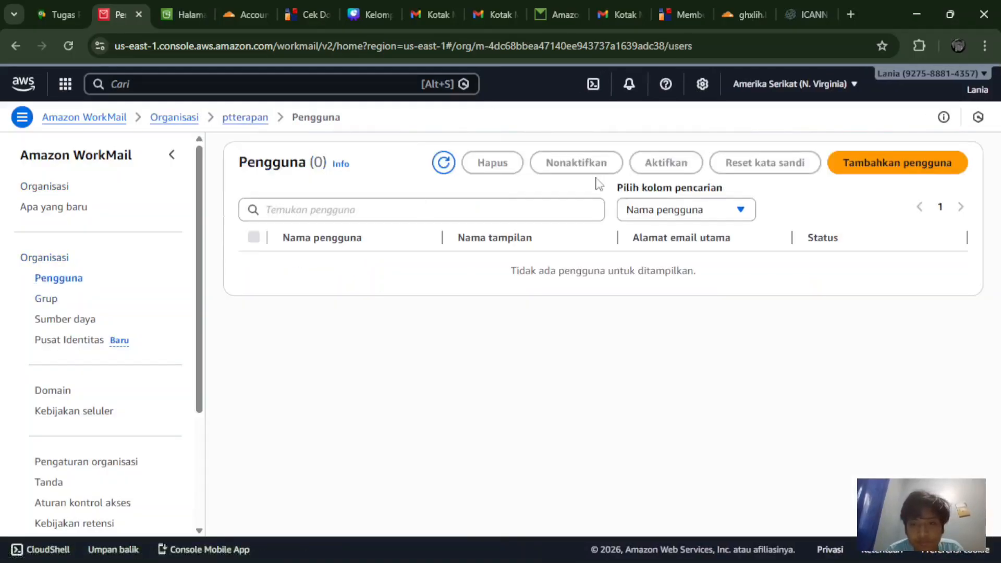
left_click(646, 209)
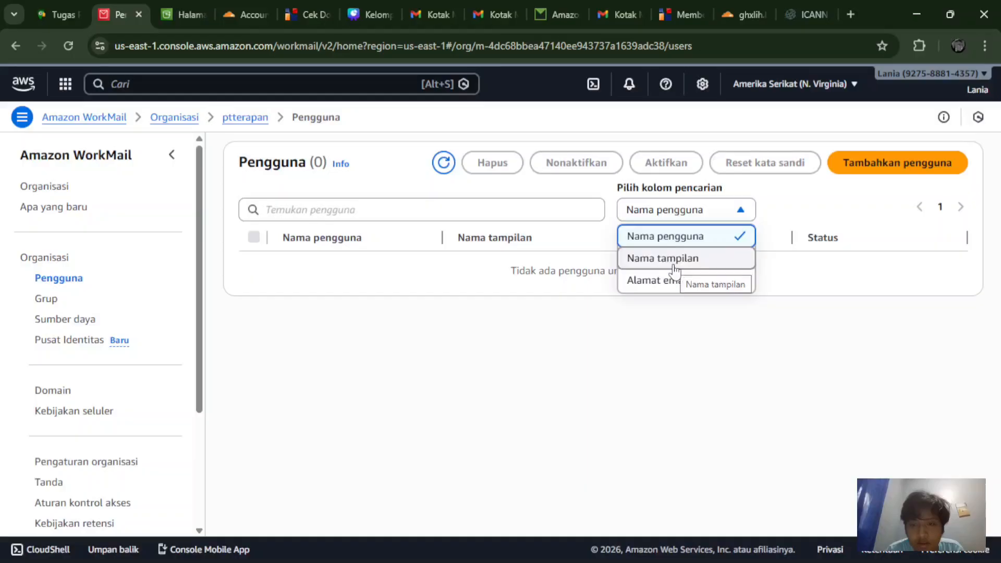
left_click(676, 282)
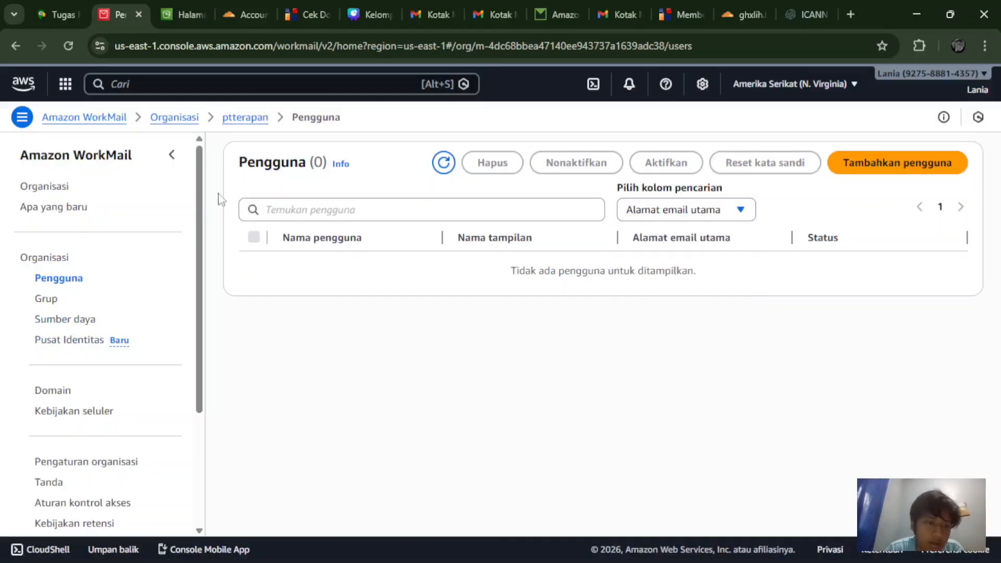
left_click(864, 165)
Step: Enter stafterapan as the new user's username and display name
left_click(381, 263)
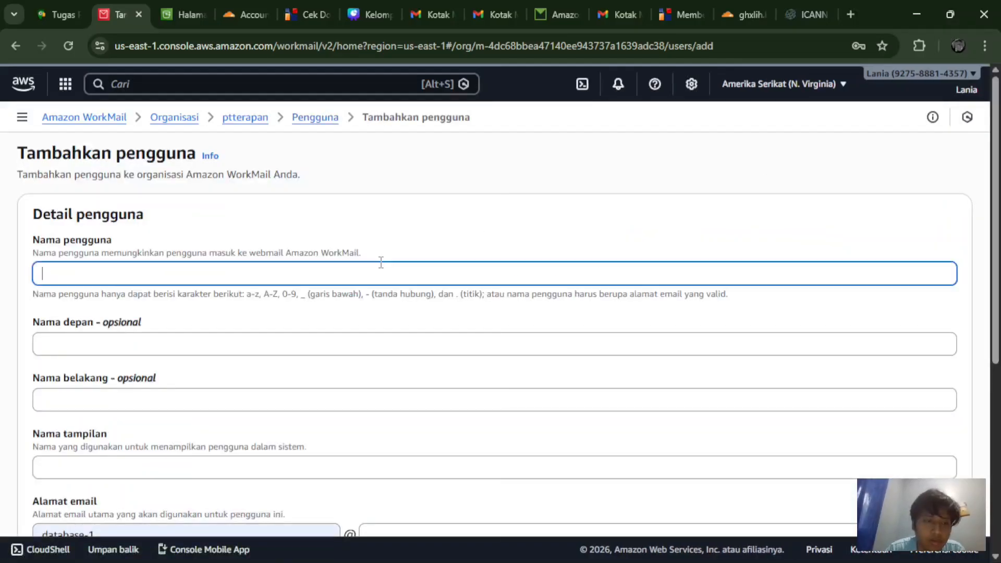
type("ad")
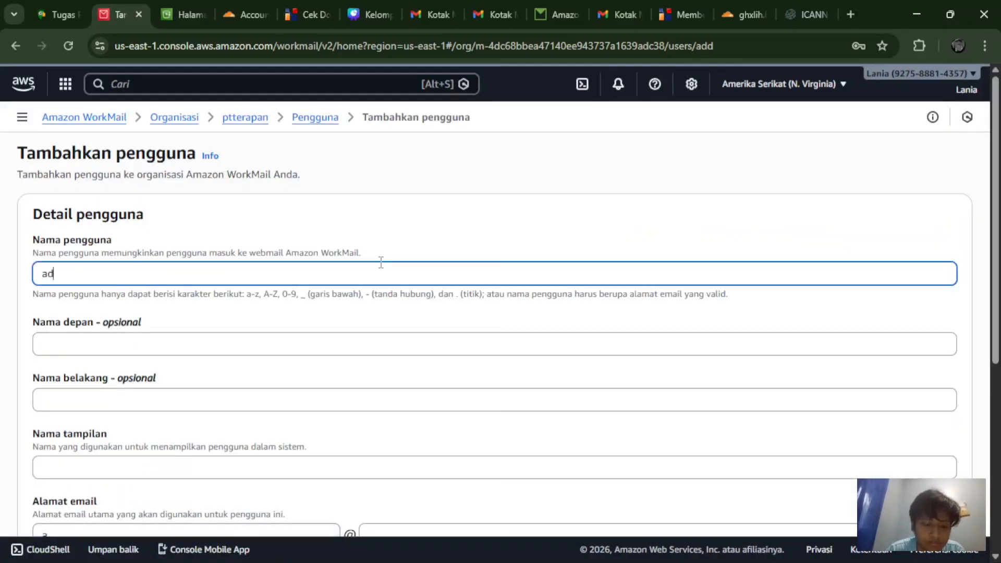
type("mintera")
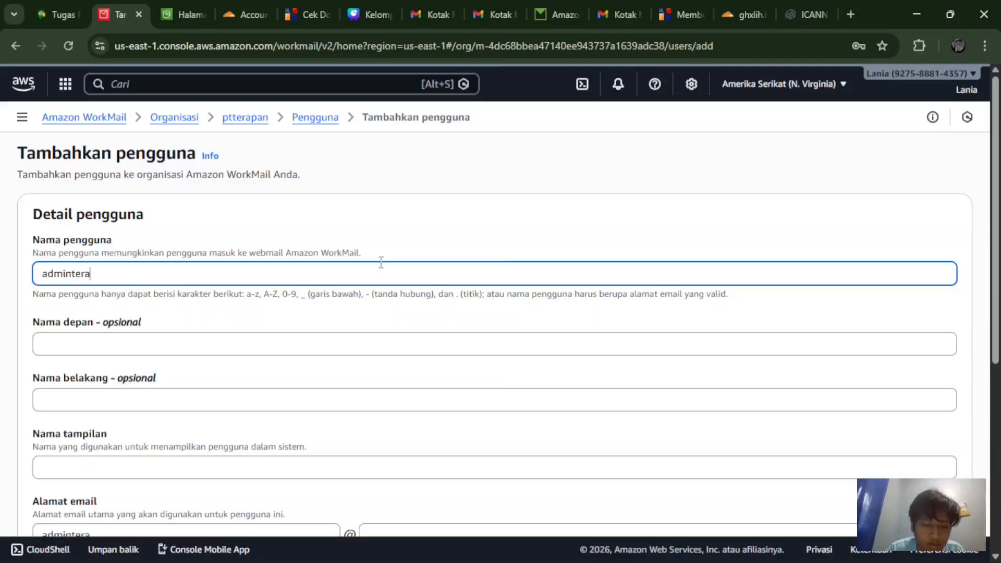
key("BackSpace")
key("BackSpace")
key("BackSpace")
key("BackSpace")
key("BackSpace")
key("BackSpace")
key("BackSpace")
key("BackSpace")
key("BackSpace")
key("BackSpace")
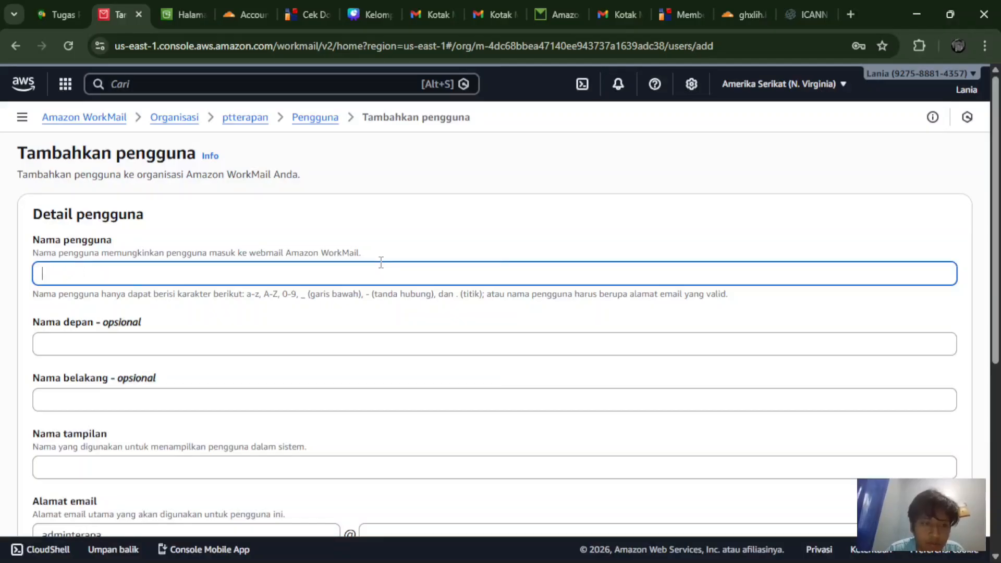
type("stafterapan")
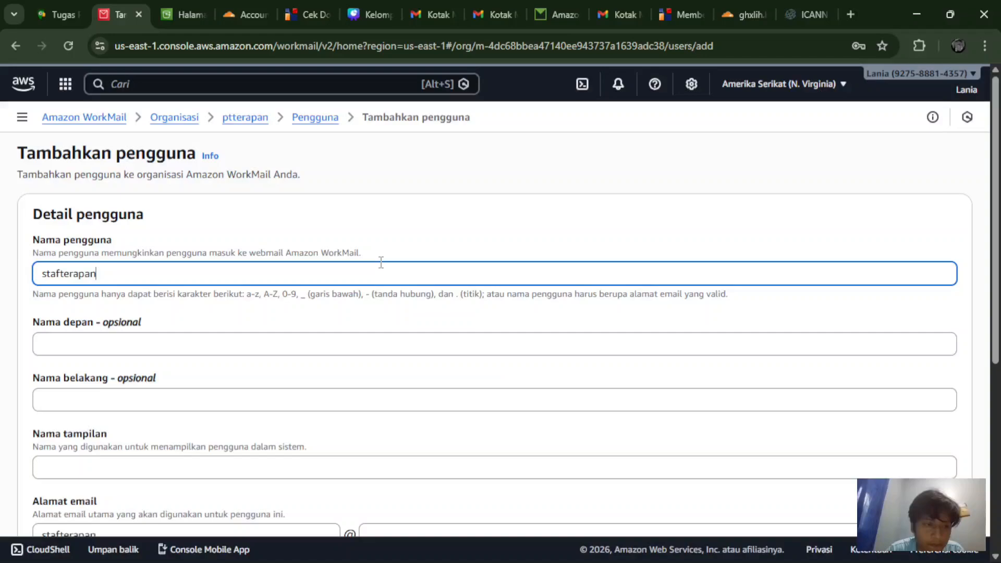
scroll(381, 262, "down", 2)
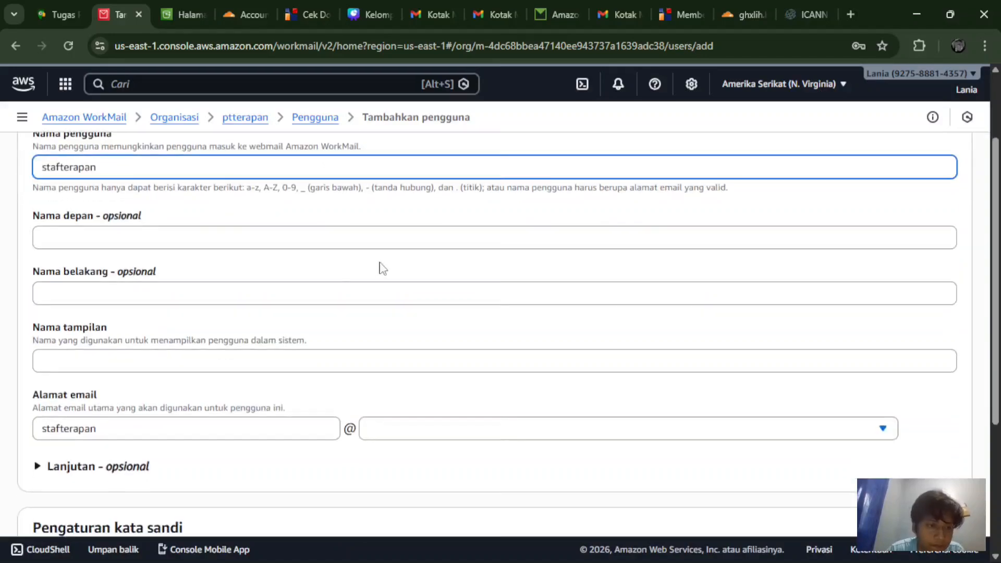
left_click(196, 362)
type("stafterapan")
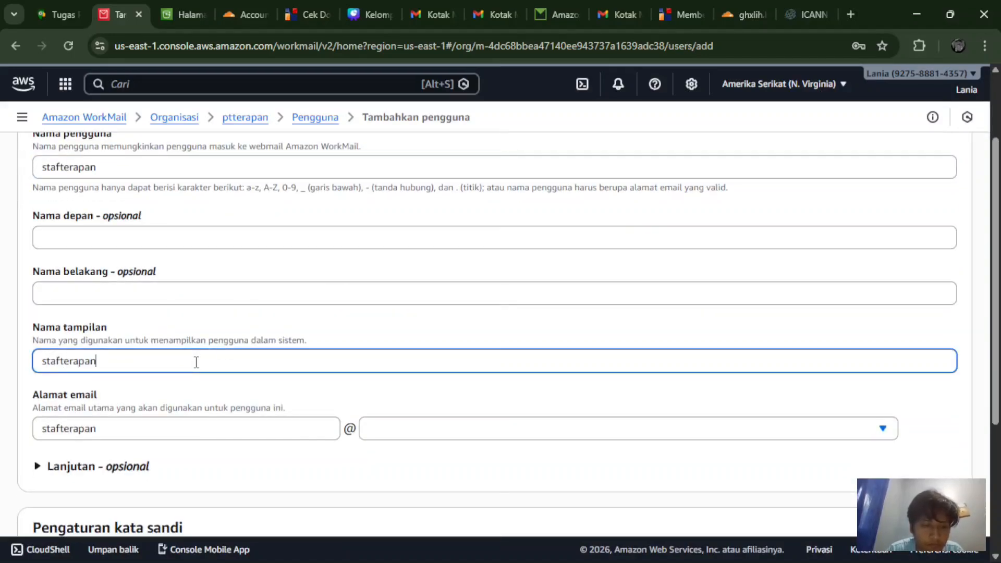
Step: Enter the user's password and repeat it to confirm
scroll(196, 362, "down", 1)
scroll(196, 362, "down", 3)
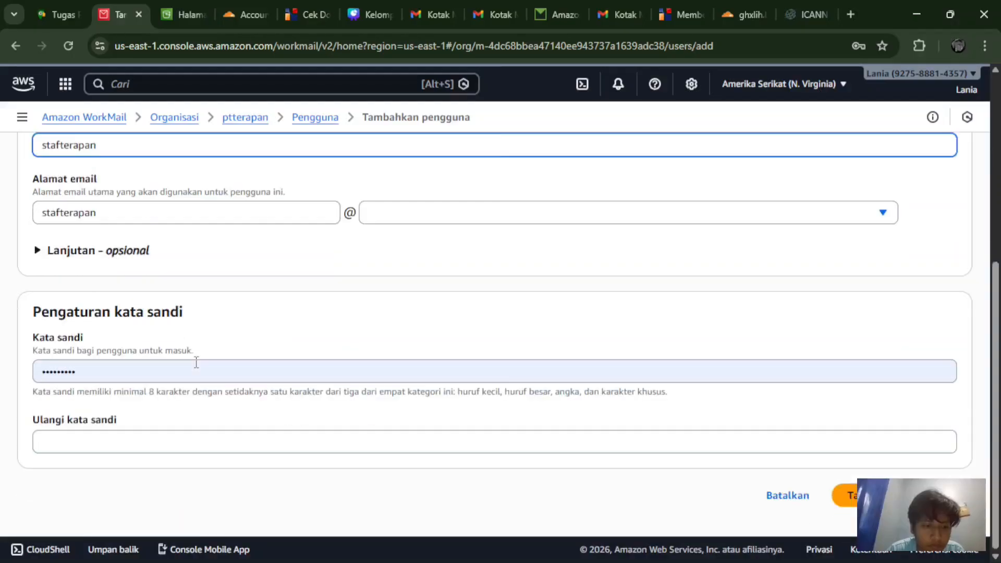
left_click(161, 361)
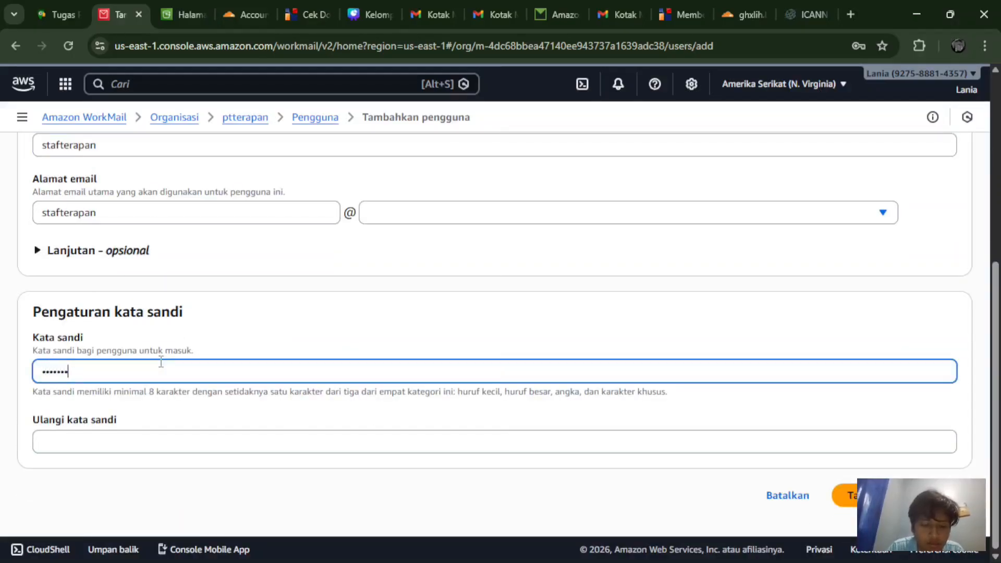
left_click(154, 438)
type("•••")
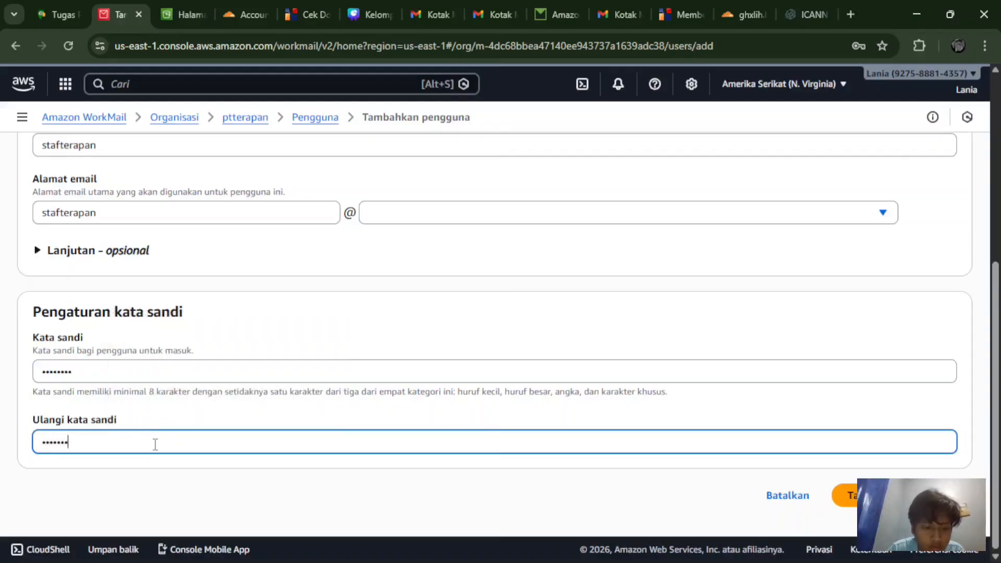
Step: Choose ptterapan.awsapps.com as the email domain and add the user stafterapan
left_click(846, 495)
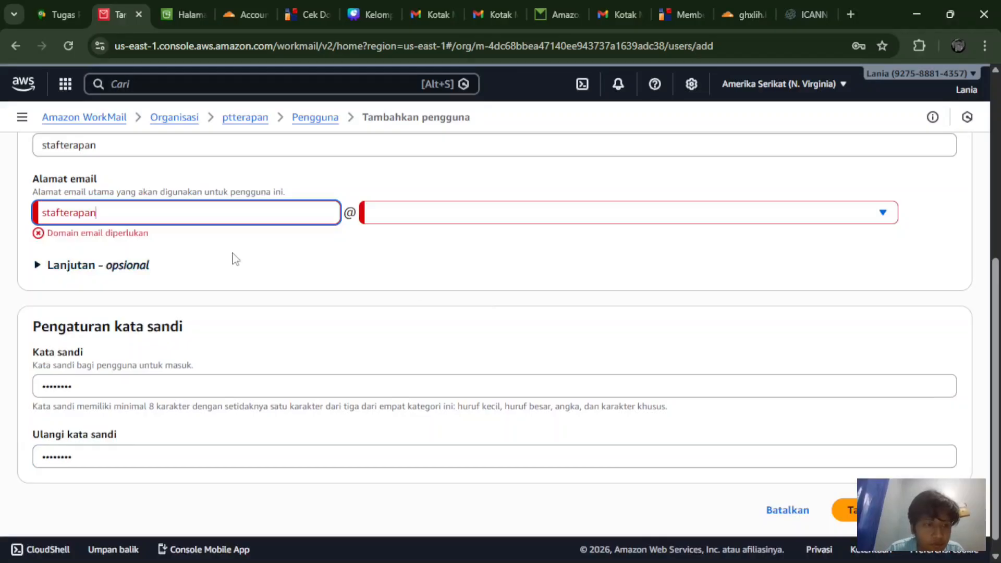
left_click(167, 217)
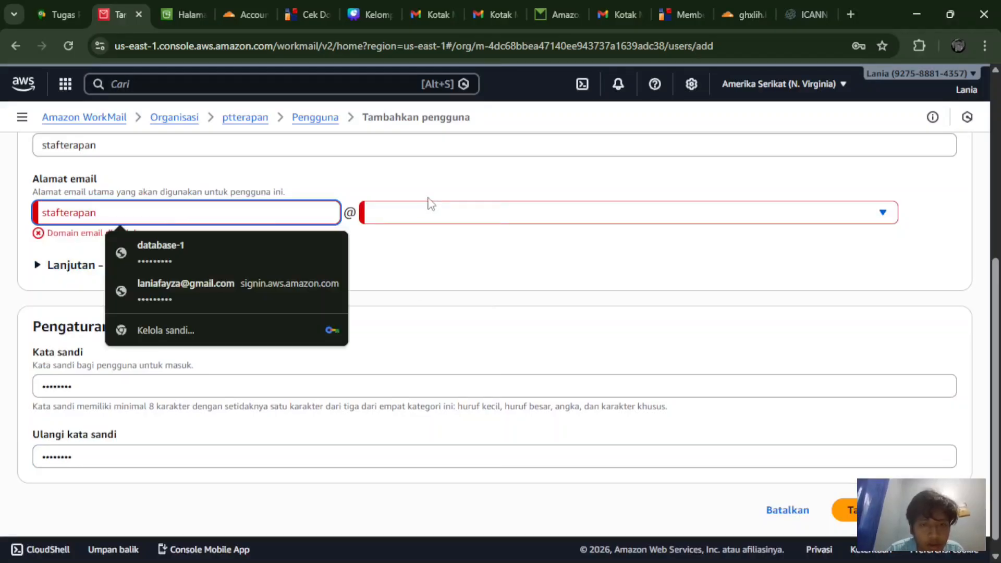
left_click_drag(428, 198, 442, 214)
left_click(442, 214)
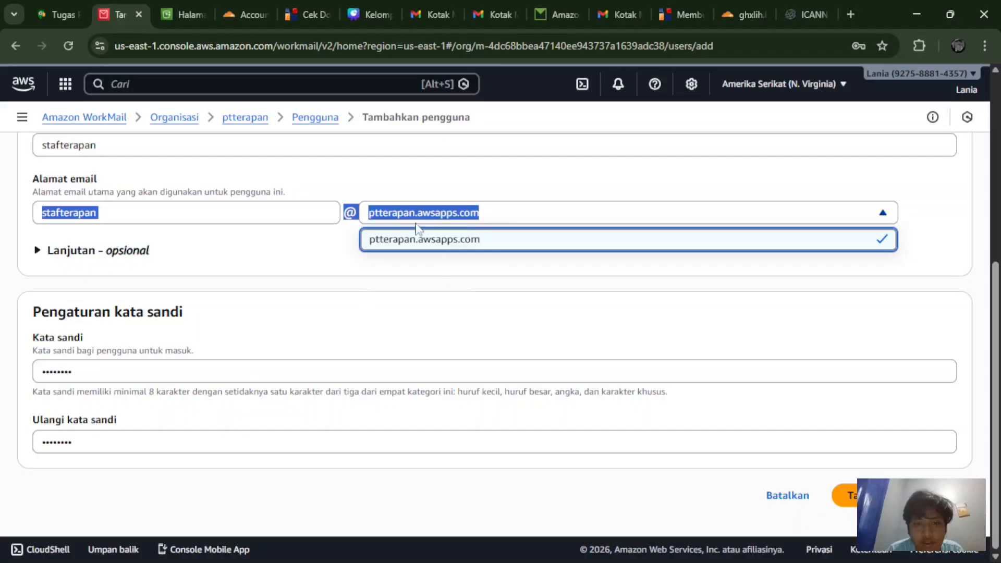
left_click(636, 235)
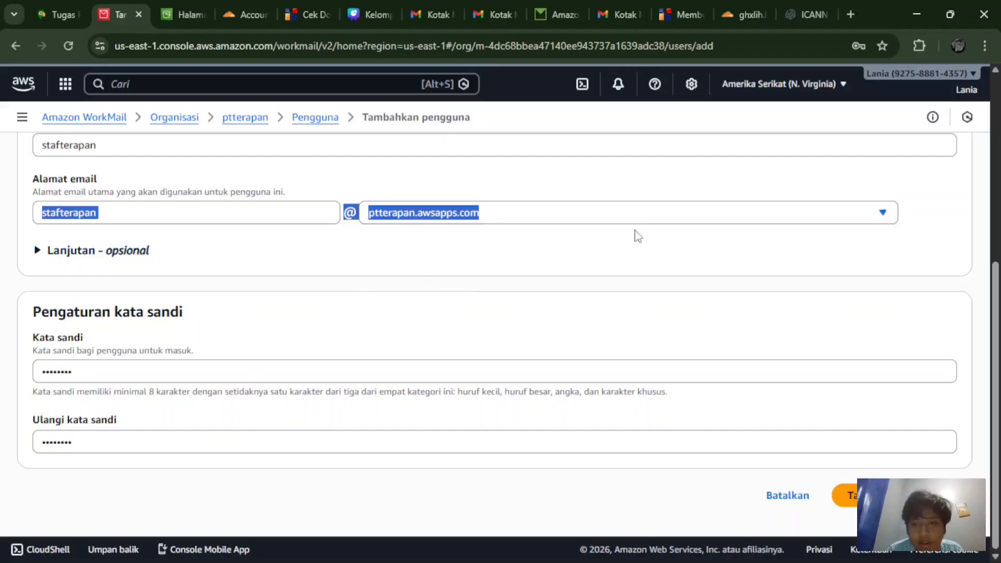
left_click(637, 236)
scroll(637, 236, "up", 2)
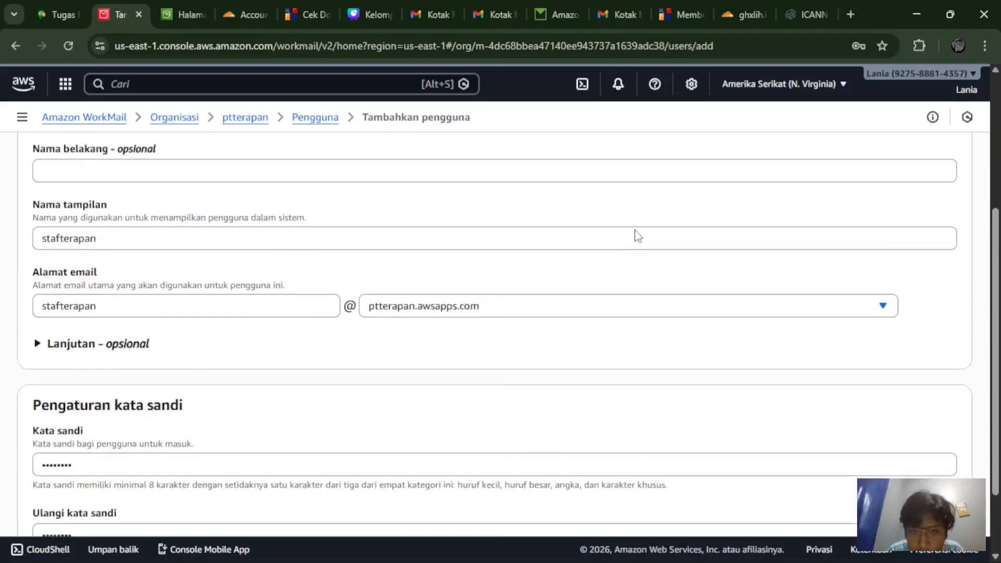
scroll(637, 236, "down", 2)
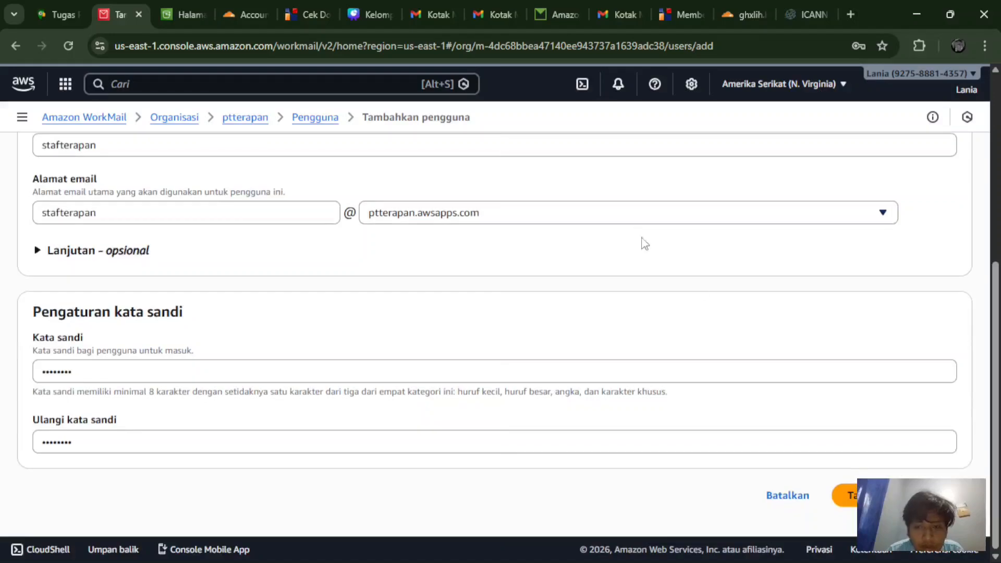
left_click(845, 495)
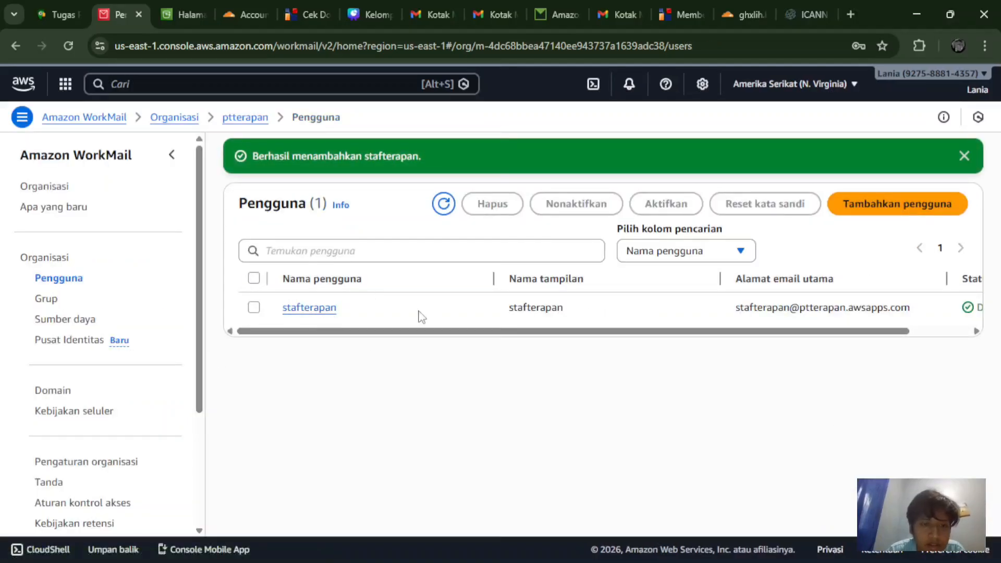
Step: Open ptterapan's Domains page showing ghxlih.biz.id pending beside verified ptterapan.awsapps.com
left_click(651, 260)
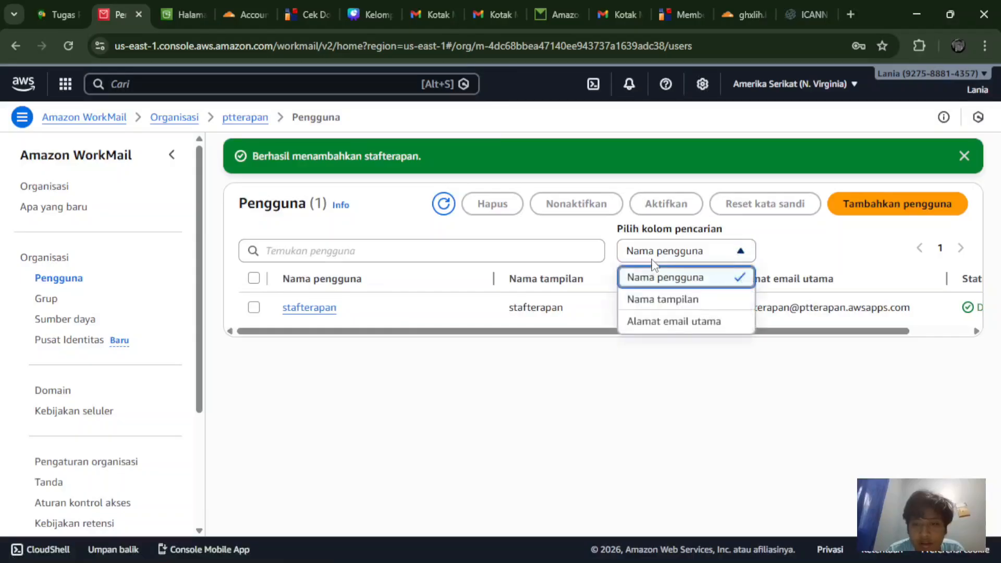
left_click(652, 260)
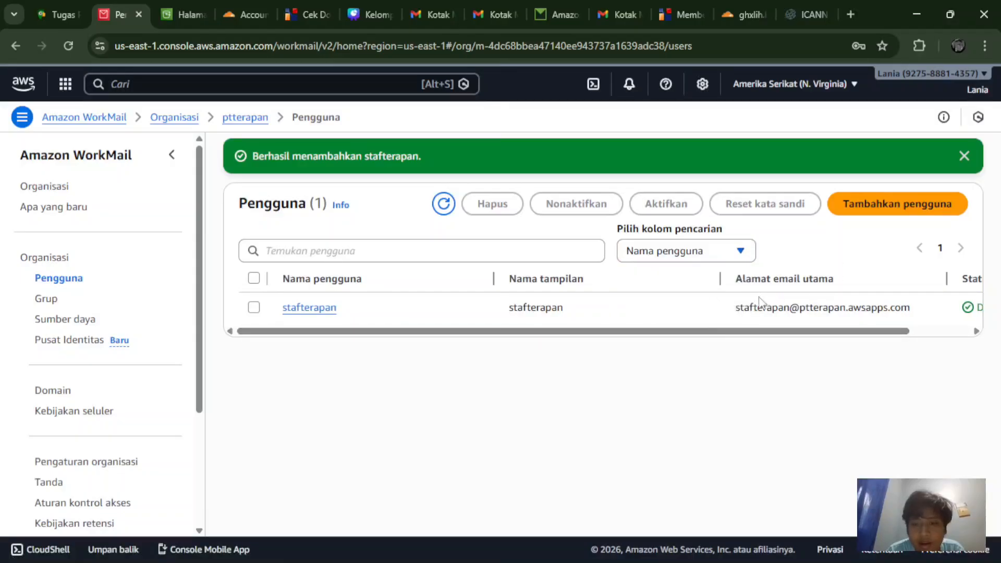
left_click(65, 395)
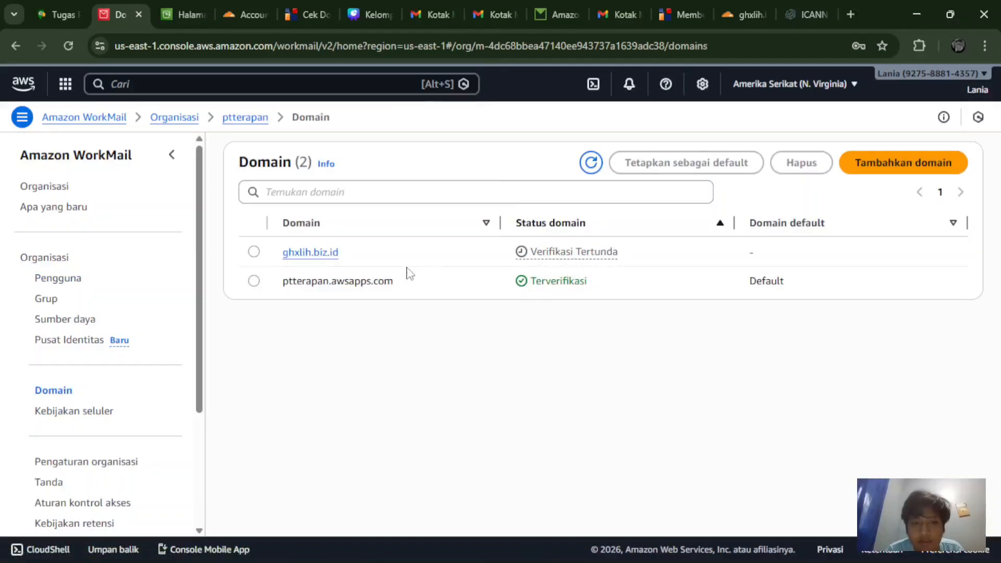
Step: Open the ghxlih.biz.id domain and review its TXT, MX, CNAME and DKIM records, mostly marked missing
left_click(328, 253)
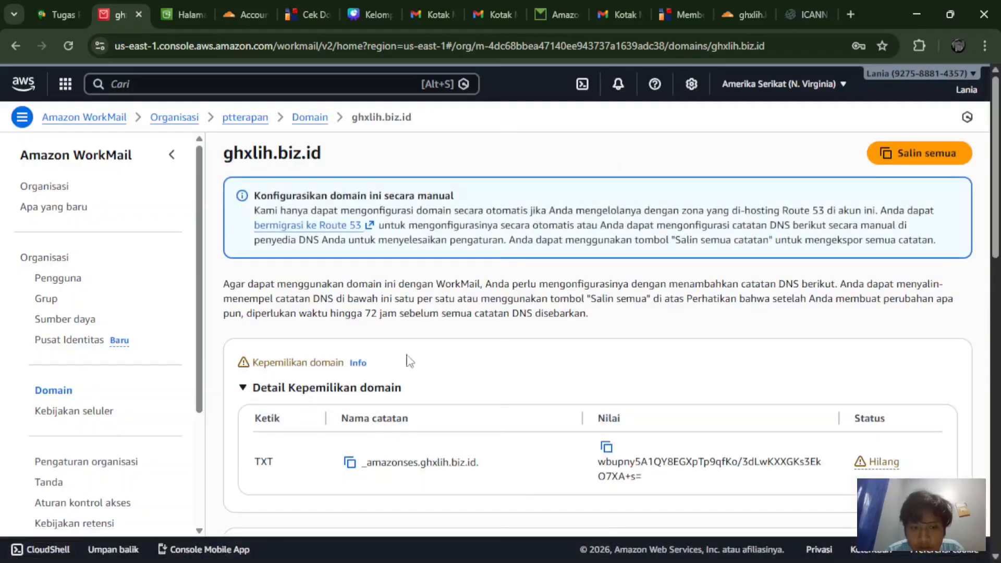
scroll(450, 383, "down", 8)
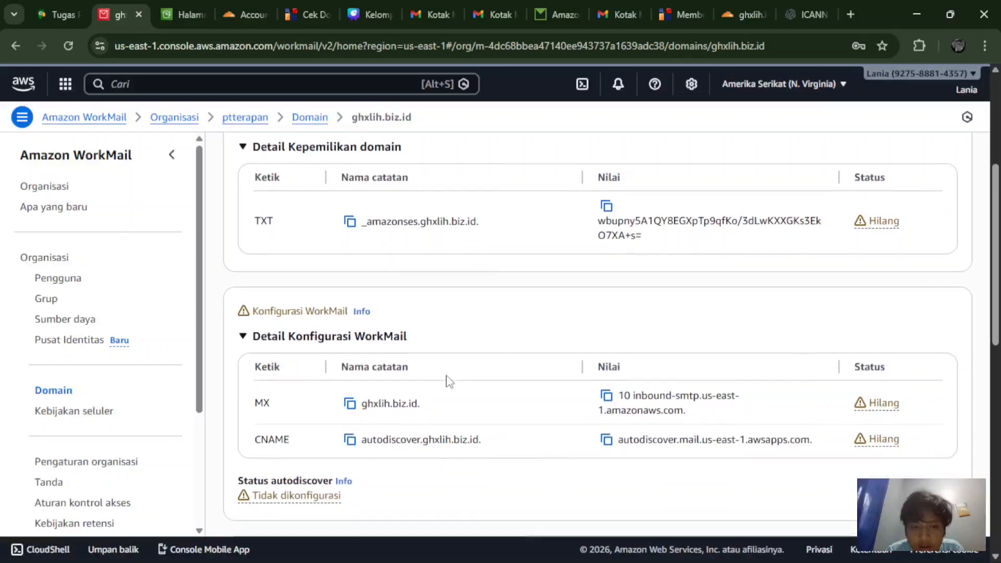
scroll(449, 382, "down", 5)
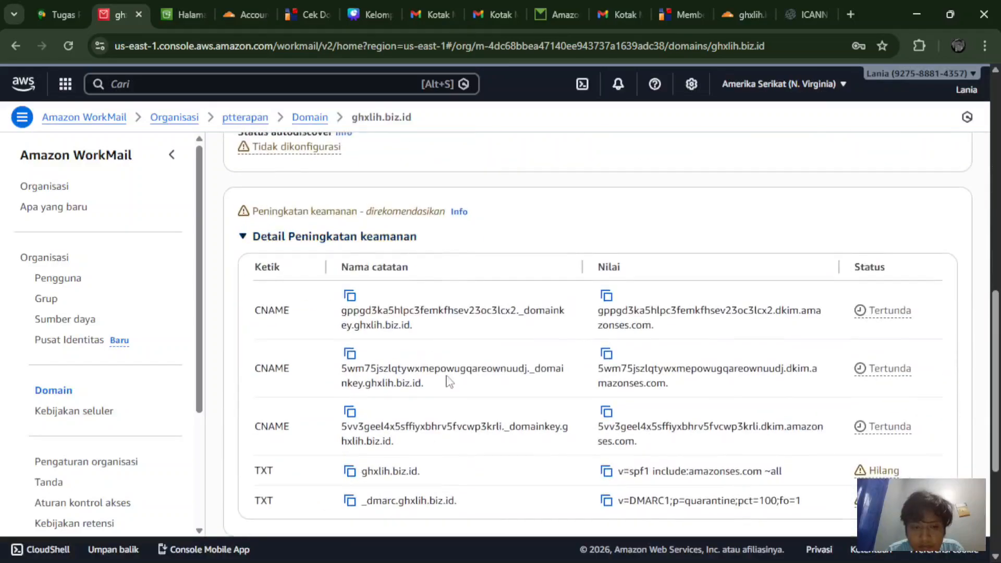
scroll(450, 382, "up", 3)
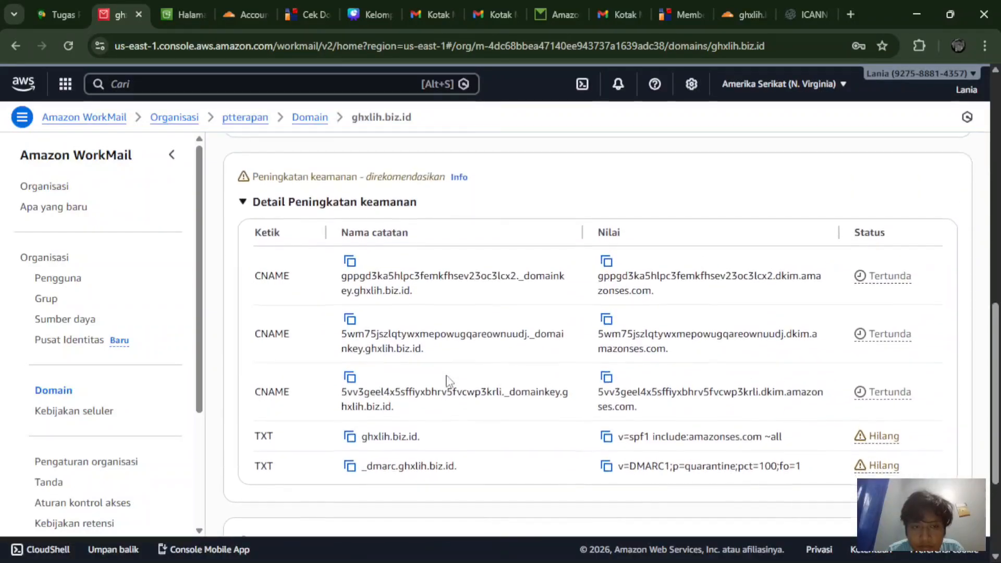
scroll(447, 381, "up", 10)
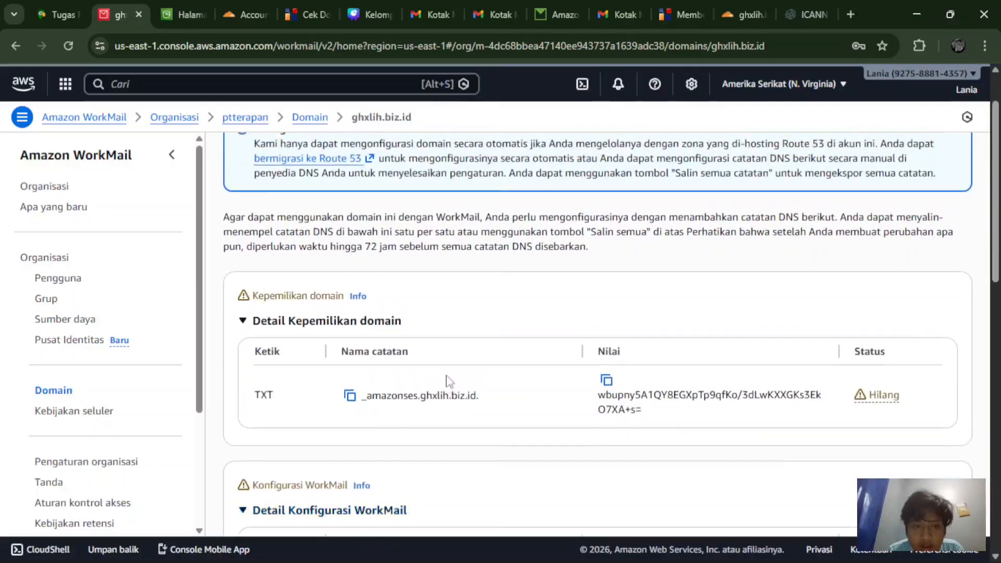
scroll(449, 382, "down", 1)
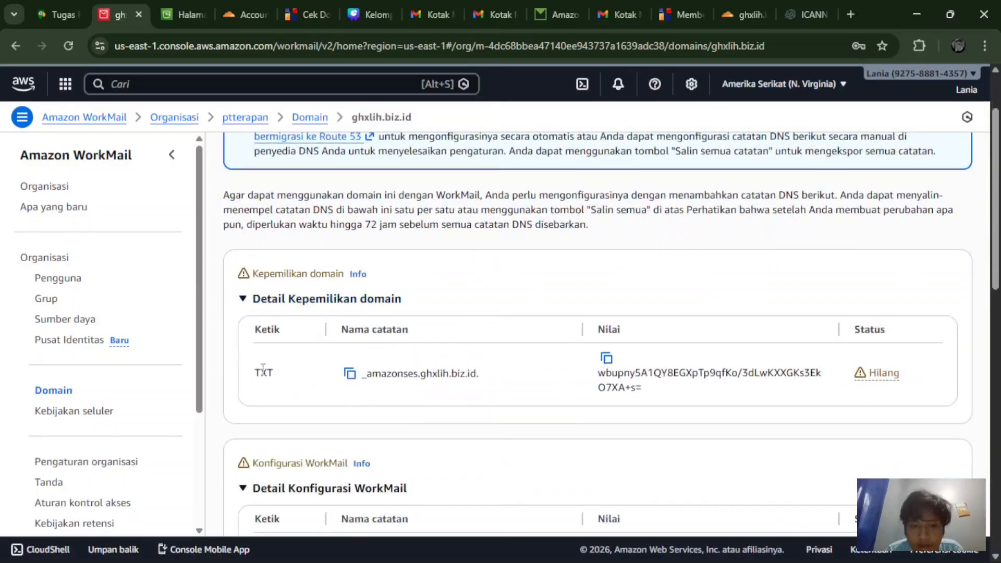
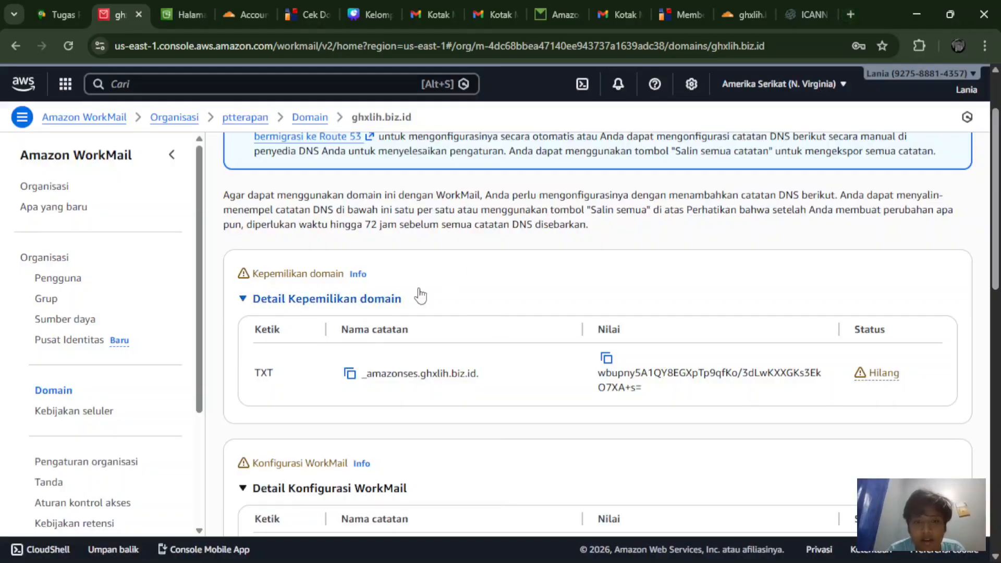
Step: Copy the ownership TXT record name _amazonses.ghxlih.biz.id. from the WorkMail domain page
left_click(350, 373)
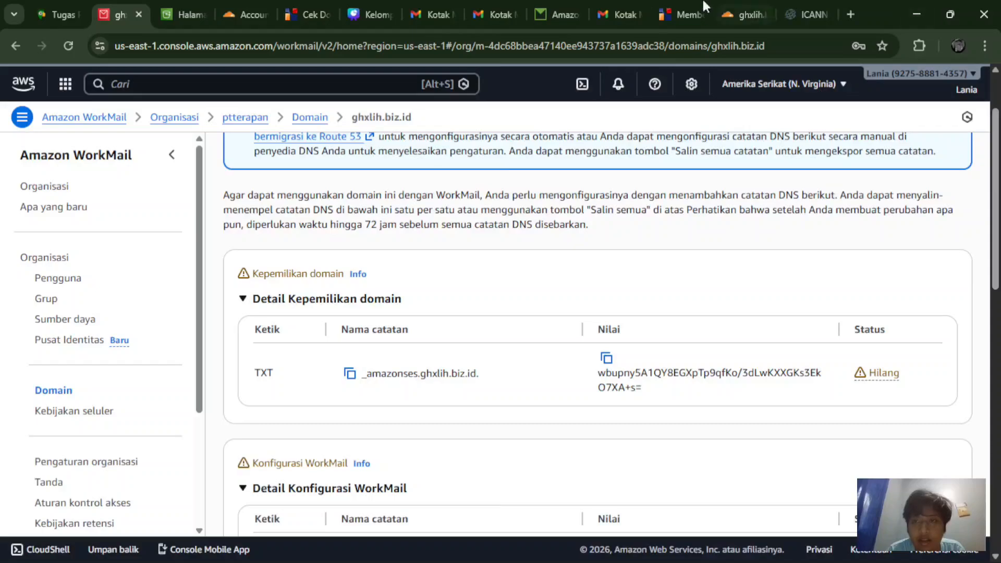
Step: Go to Cloudflare's DNS Records page for ghxlih.biz.id, which has no records yet
left_click(738, 13)
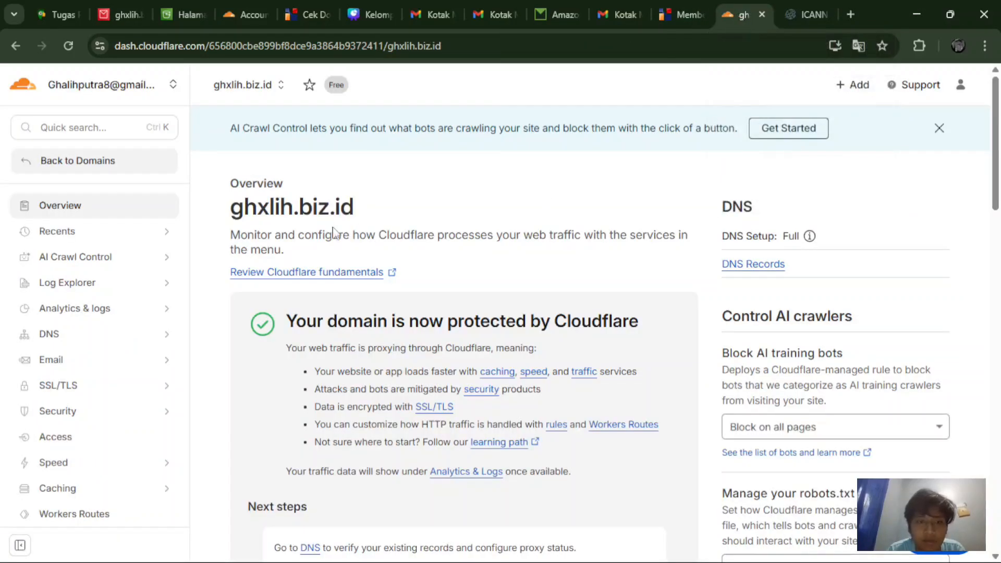
left_click(92, 342)
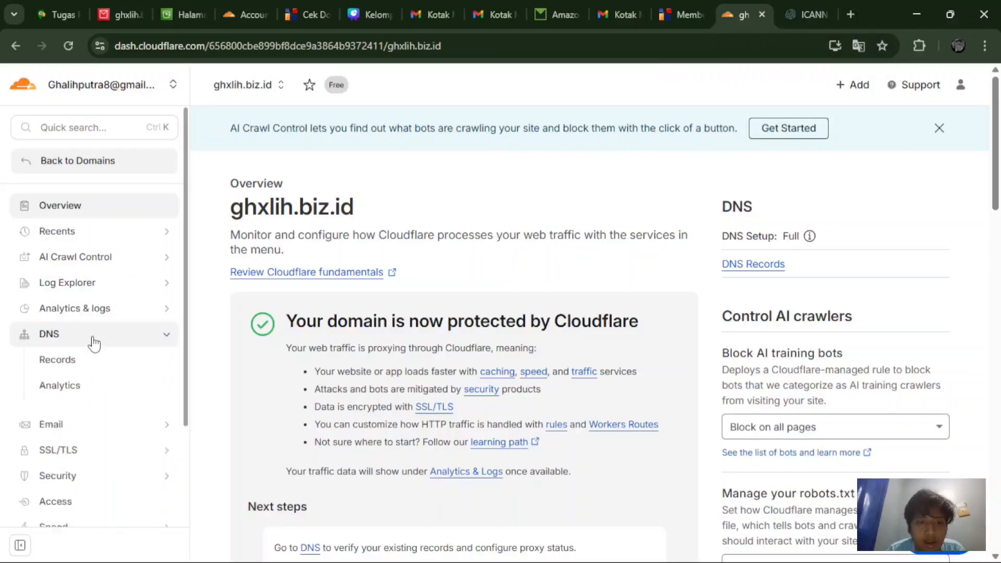
left_click(60, 362)
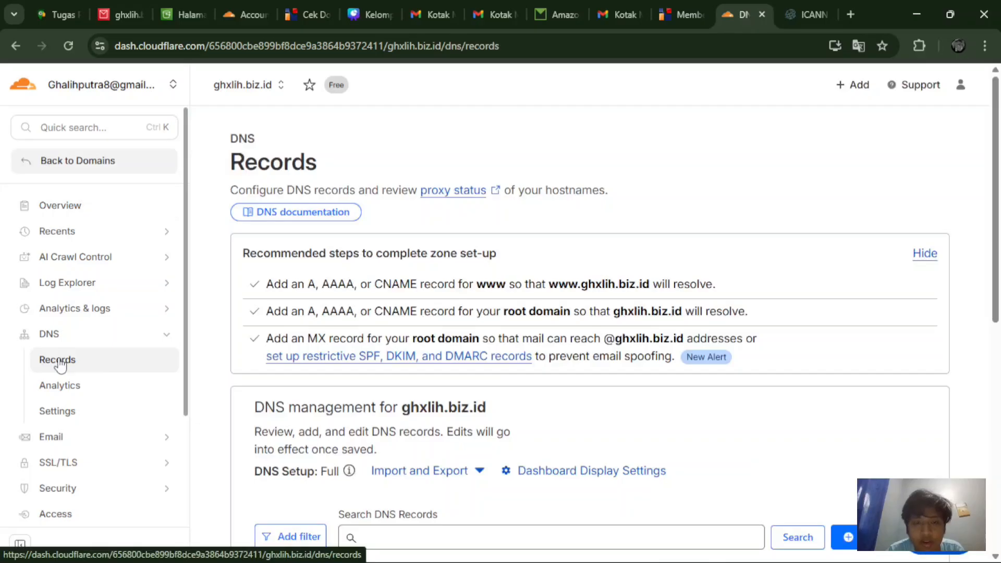
scroll(618, 322, "down", 2)
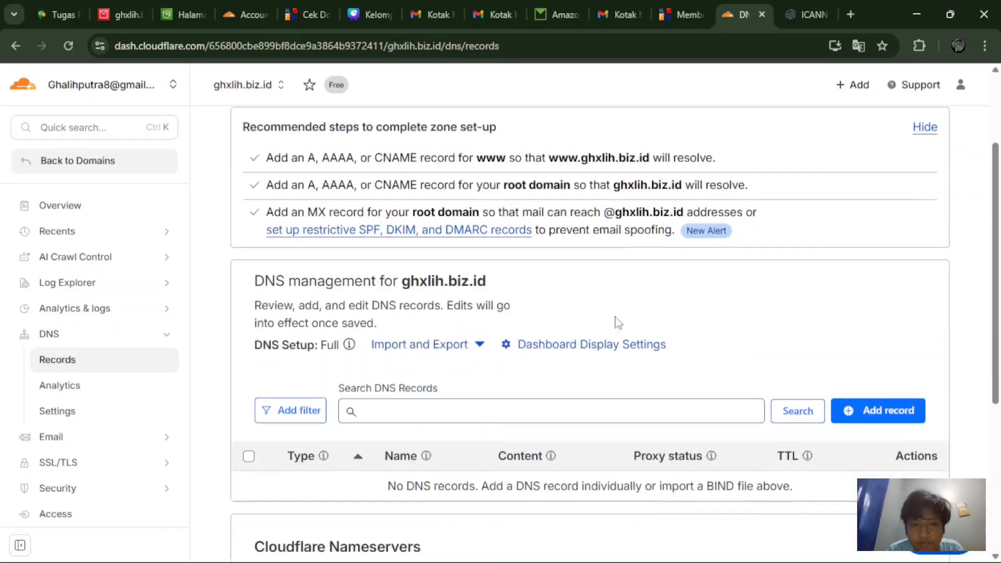
scroll(616, 318, "down", 3)
scroll(615, 319, "up", 2)
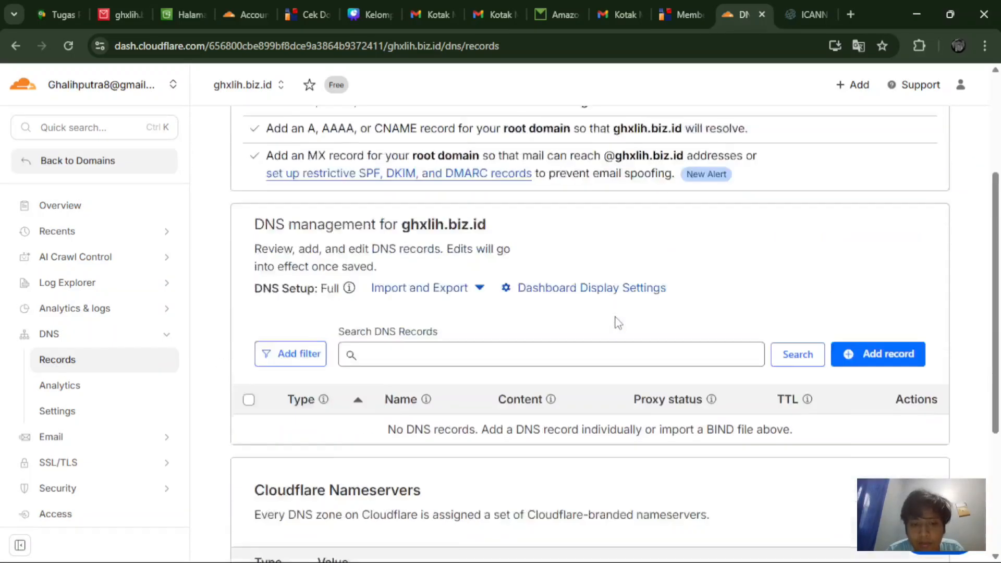
Step: Start a new Cloudflare TXT record named _amazonses.ghxlih.biz.id
left_click(869, 398)
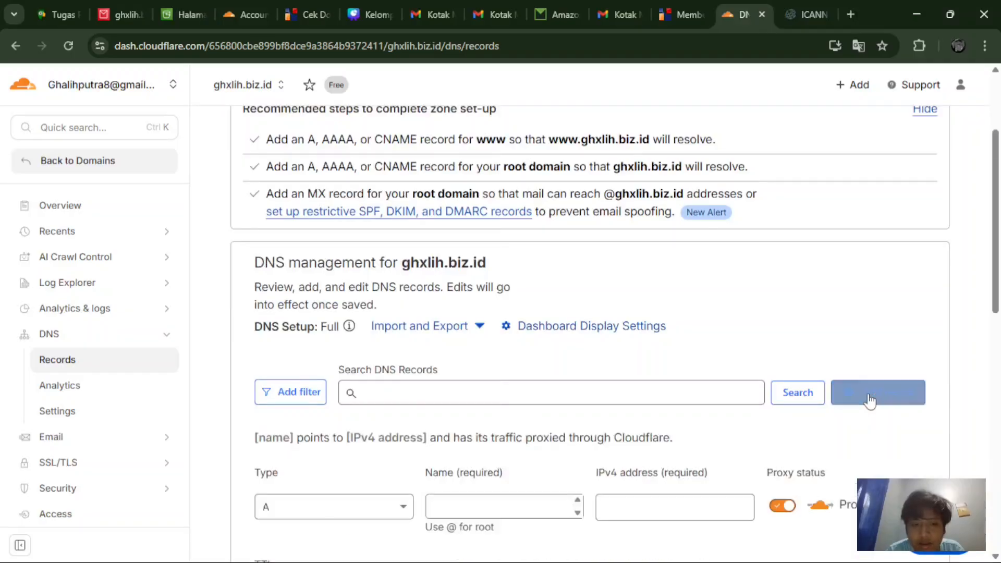
scroll(869, 398, "down", 3)
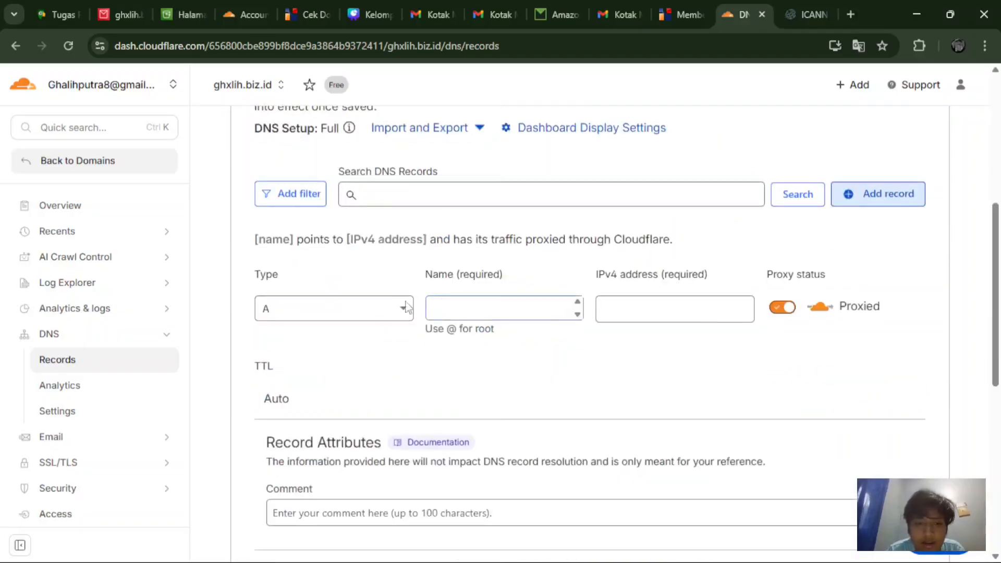
left_click(399, 308)
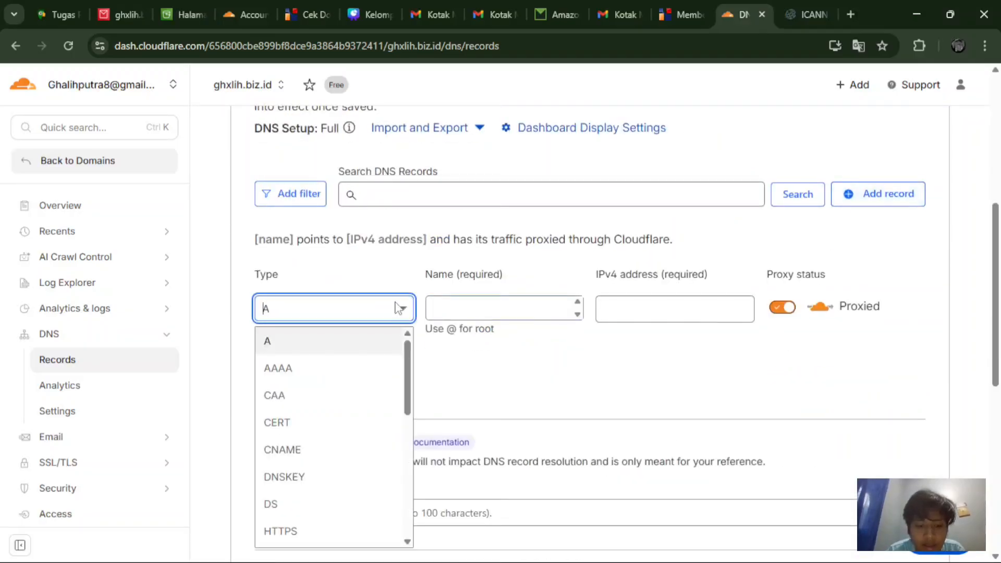
type("tx")
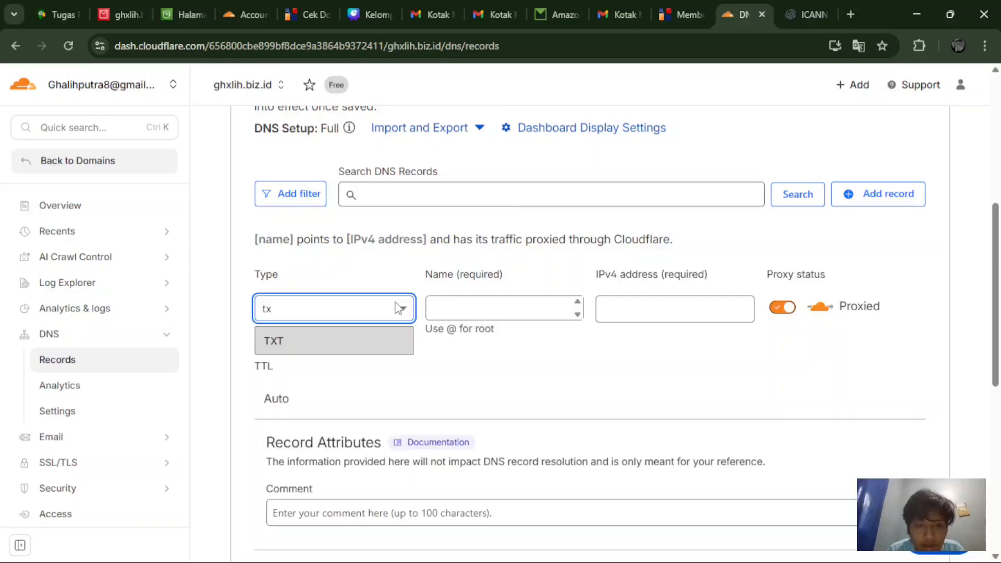
left_click(331, 341)
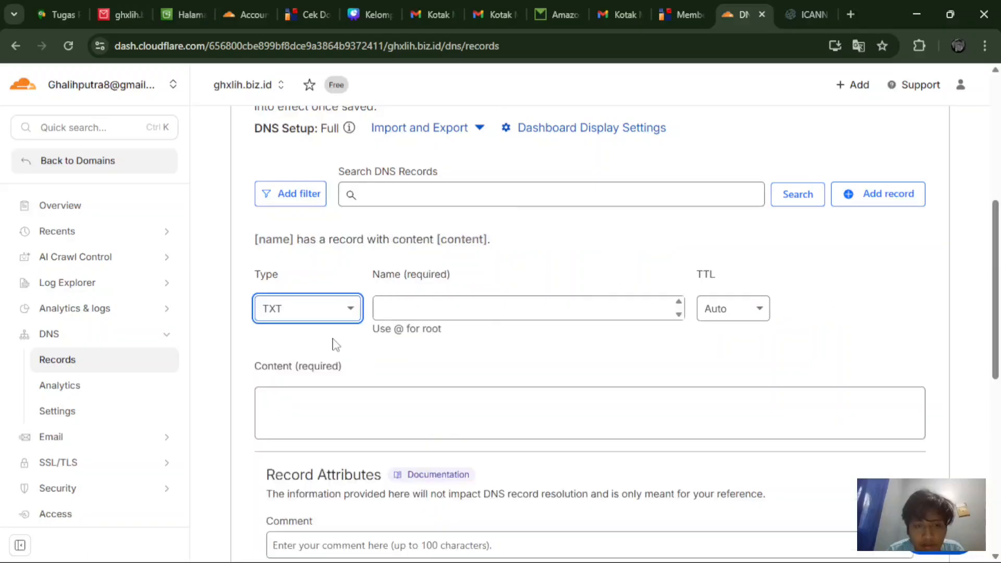
left_click(473, 313)
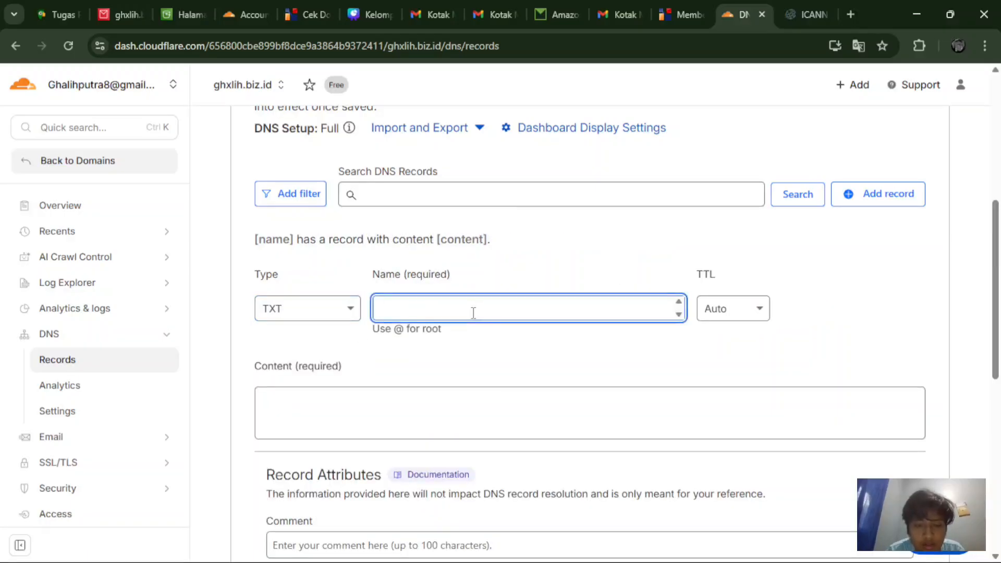
key("ctrl+v")
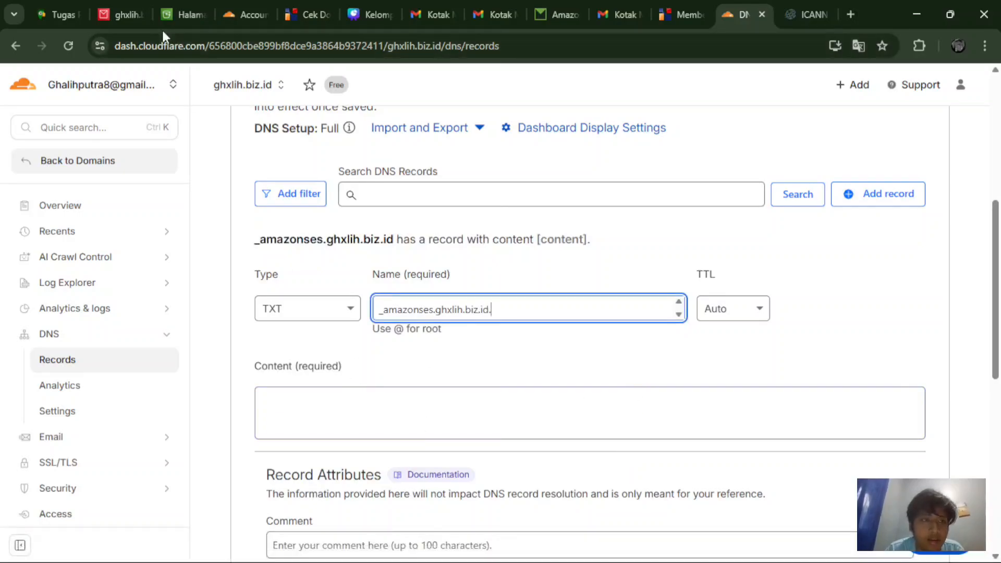
Step: Fill the TXT record's content with WorkMail's verification value and save it
left_click(135, 11)
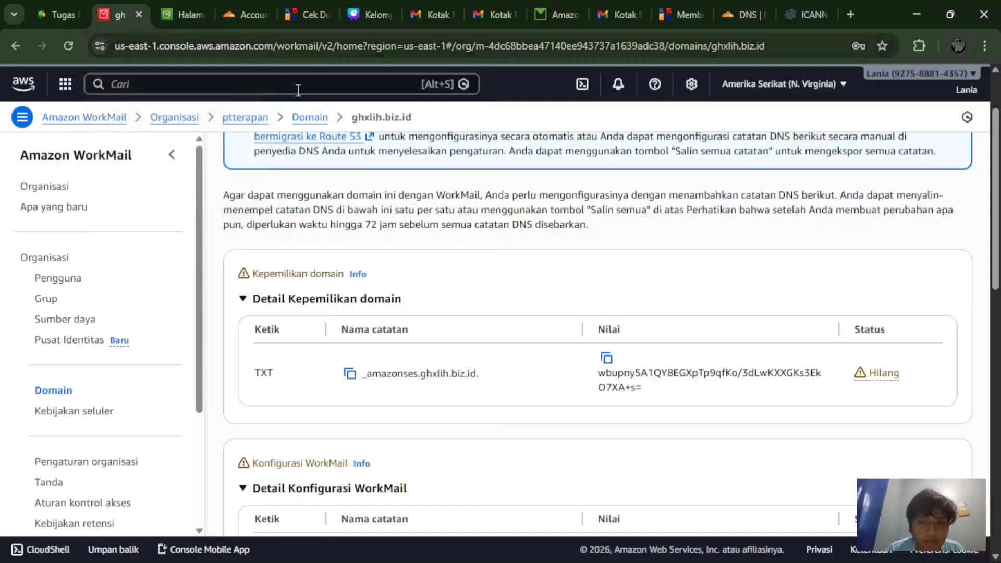
left_click(608, 360)
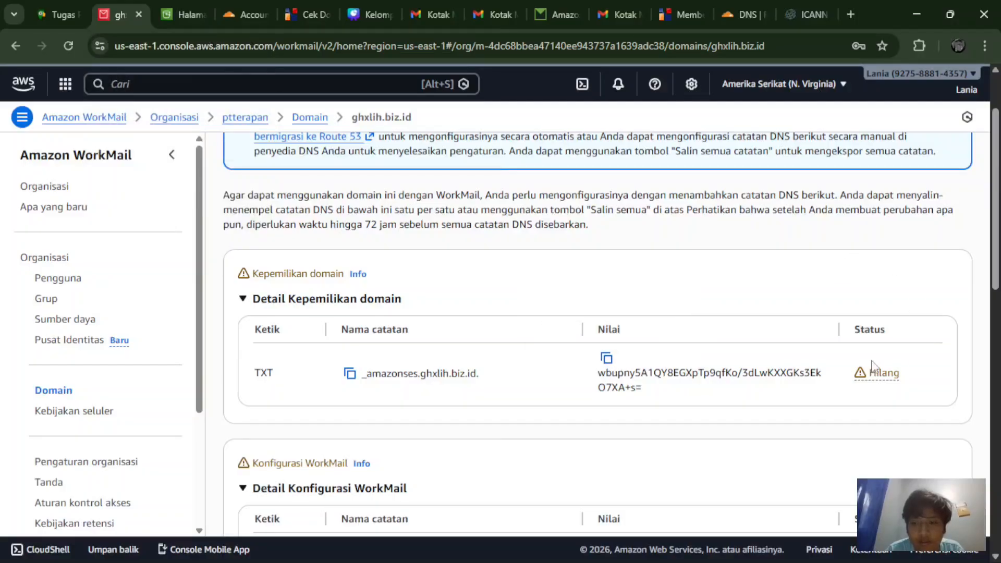
left_click(739, 2)
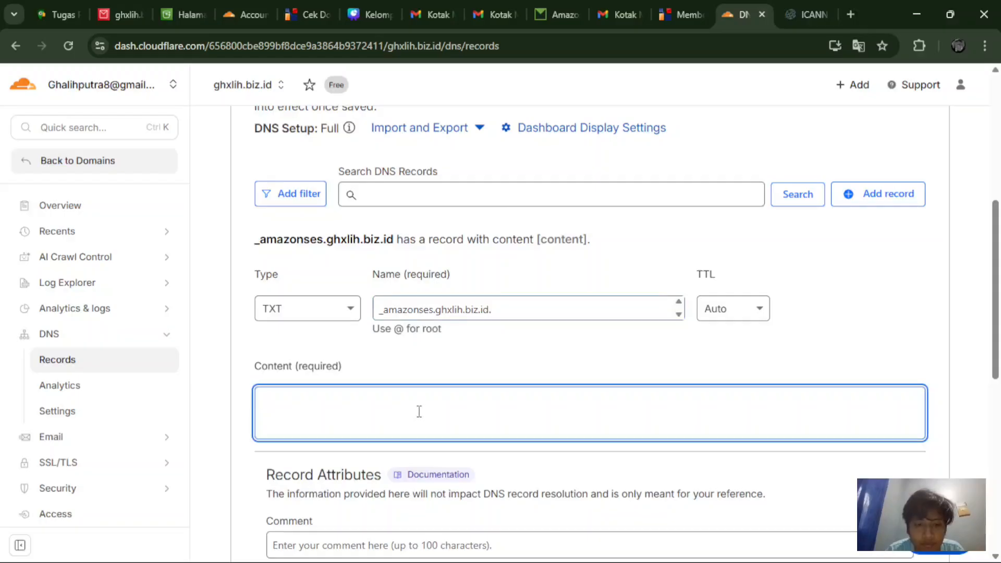
key("ctrl+v")
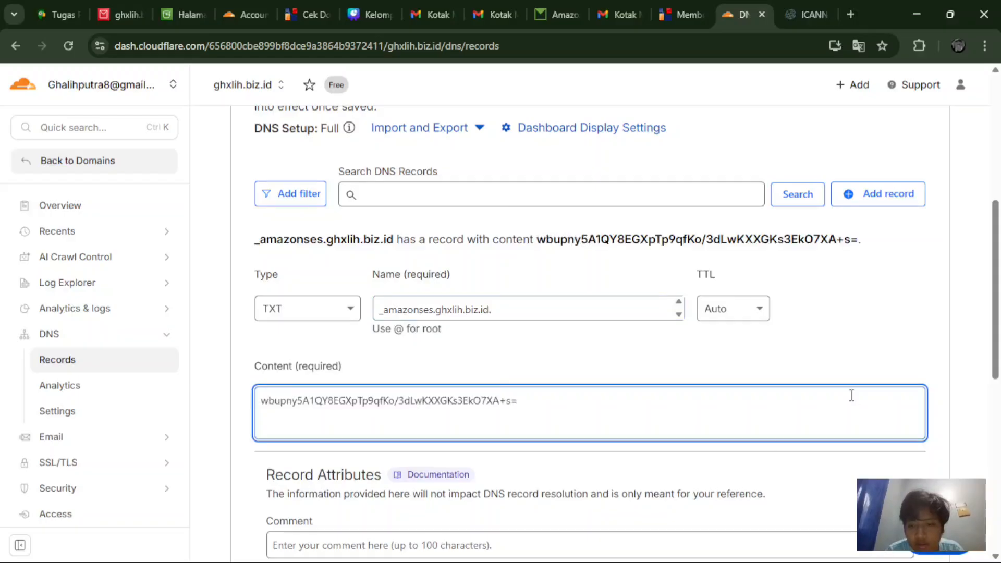
scroll(852, 395, "down", 3)
left_click(892, 420)
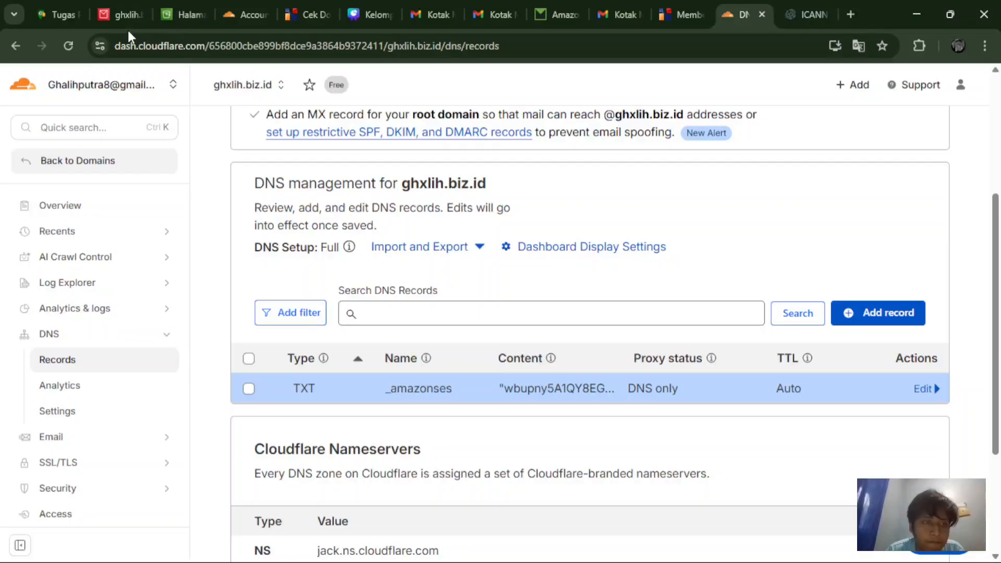
Step: Copy the first DKIM CNAME record name from WorkMail's security details, then return to Cloudflare
left_click(120, 14)
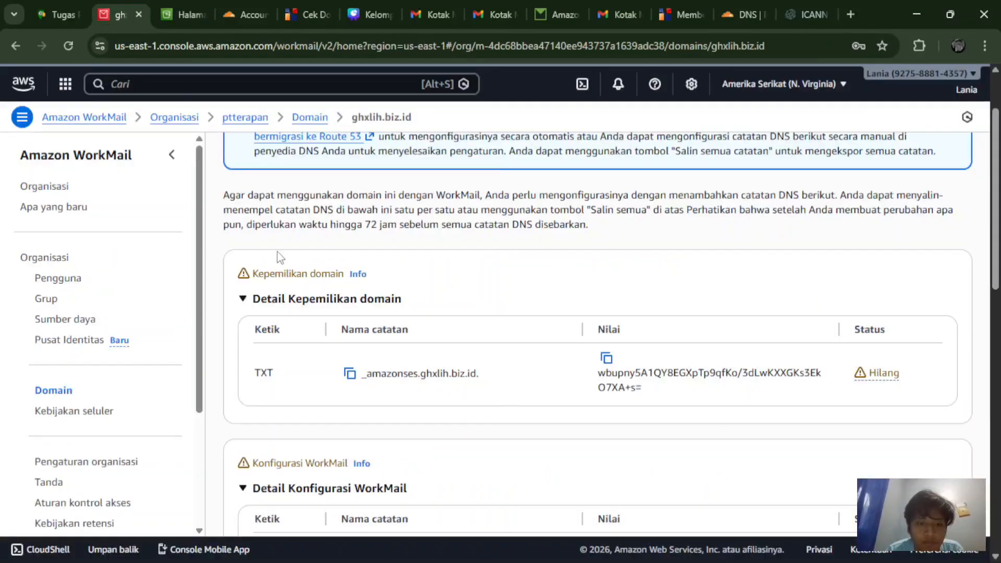
scroll(280, 257, "down", 4)
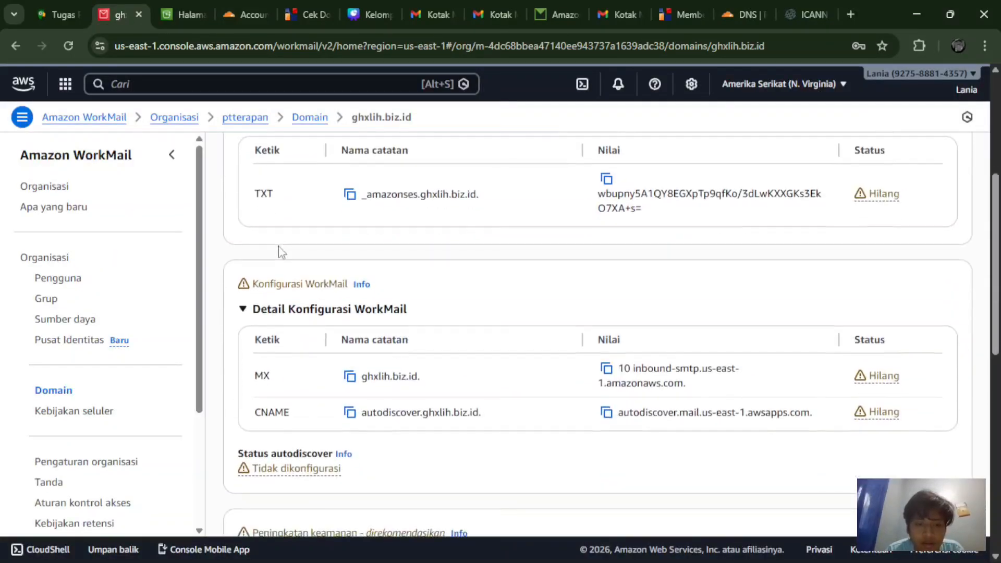
scroll(280, 252, "down", 2)
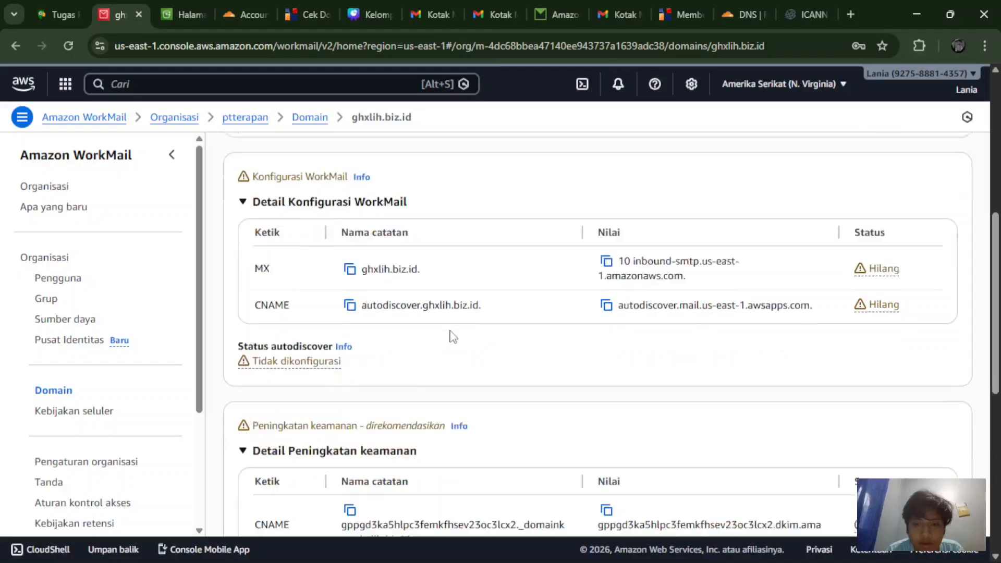
scroll(452, 336, "down", 1)
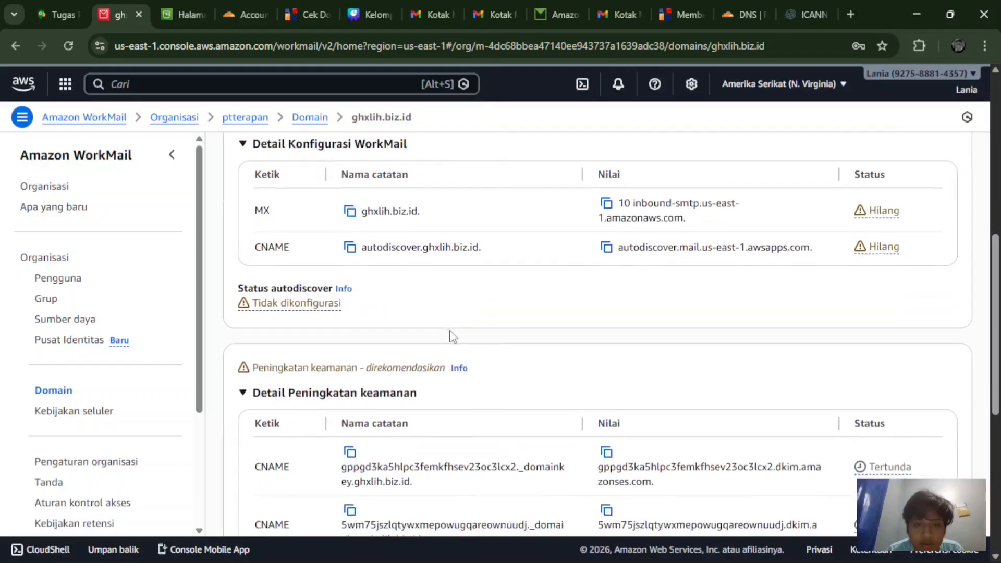
scroll(452, 336, "down", 3)
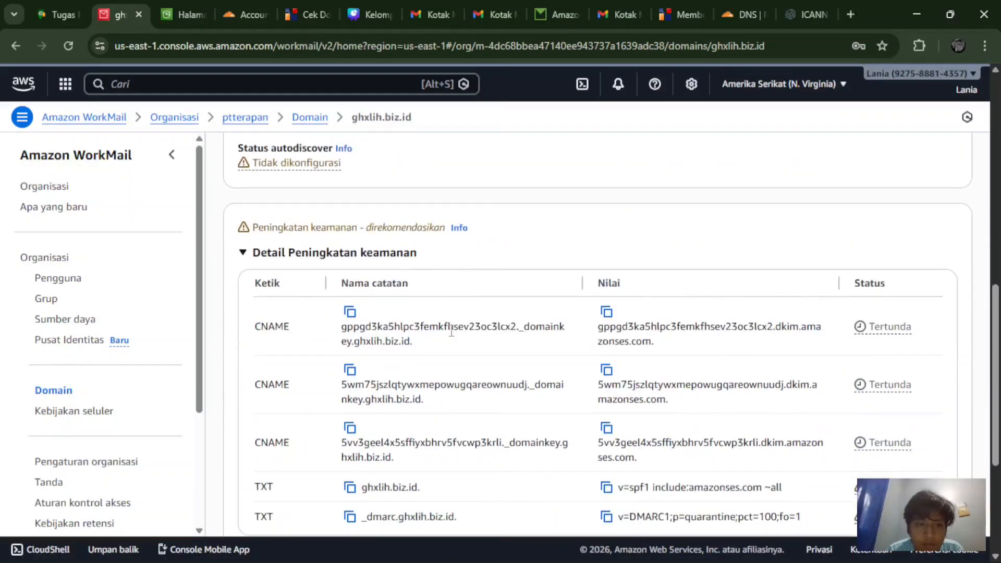
scroll(453, 336, "up", 1)
scroll(452, 336, "down", 2)
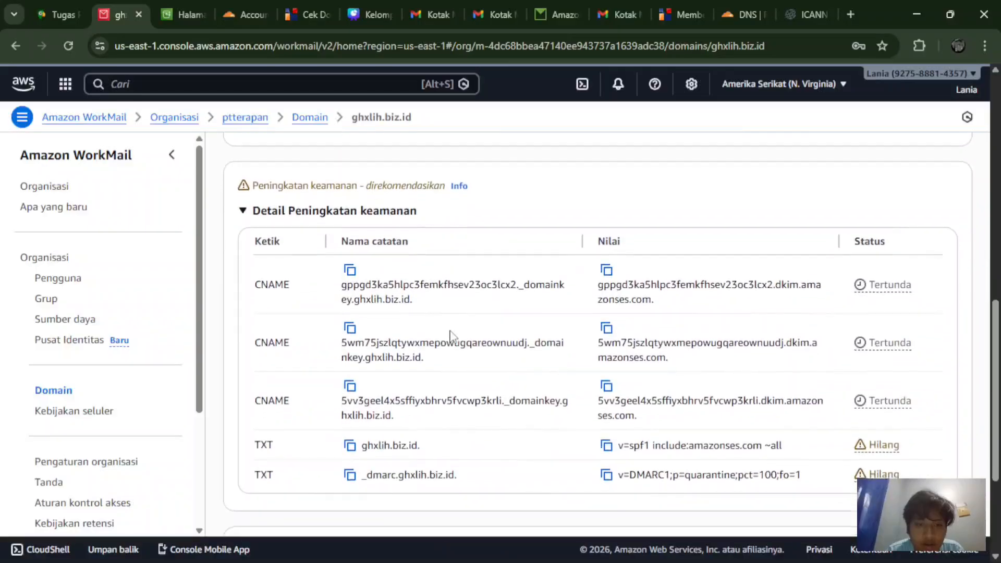
left_click(349, 271)
scroll(386, 271, "down", 1)
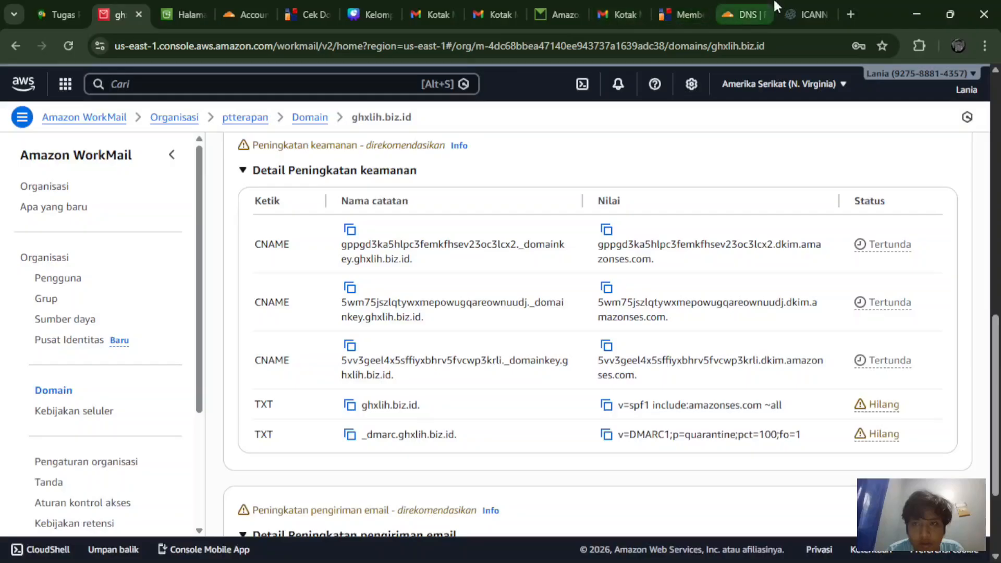
left_click(746, 14)
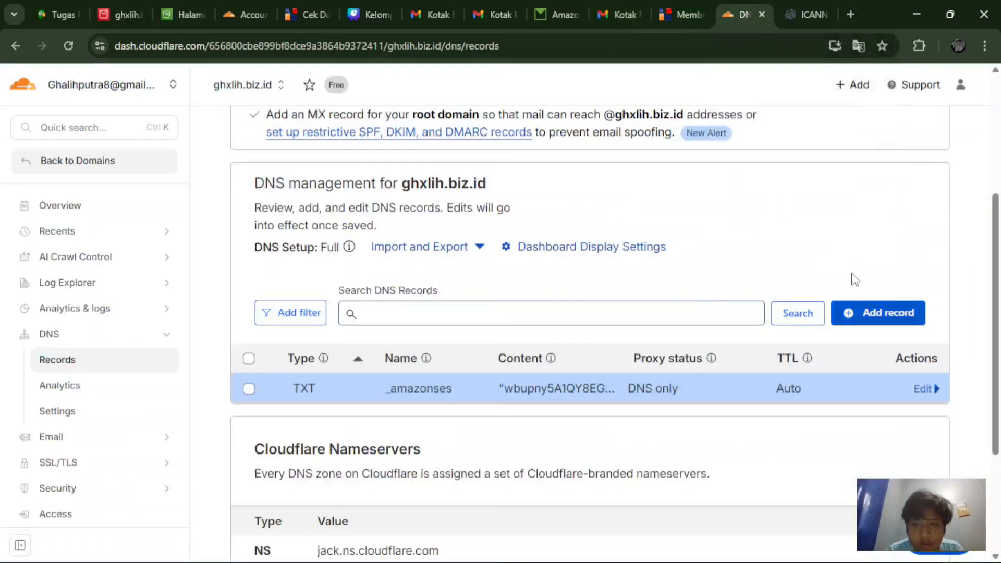
Step: Start a new CNAME record in Cloudflare named with the first DKIM record name
left_click(869, 316)
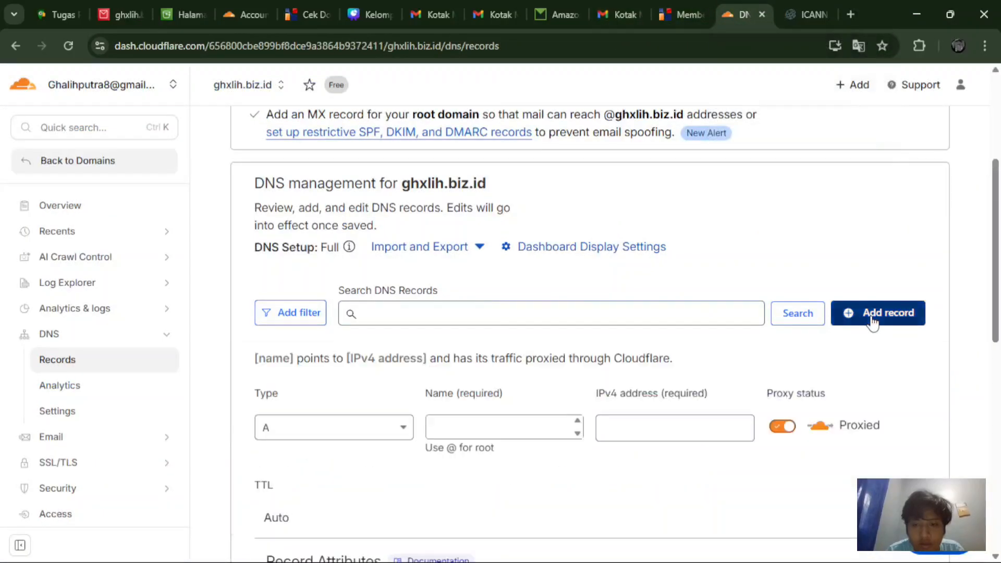
left_click(401, 423)
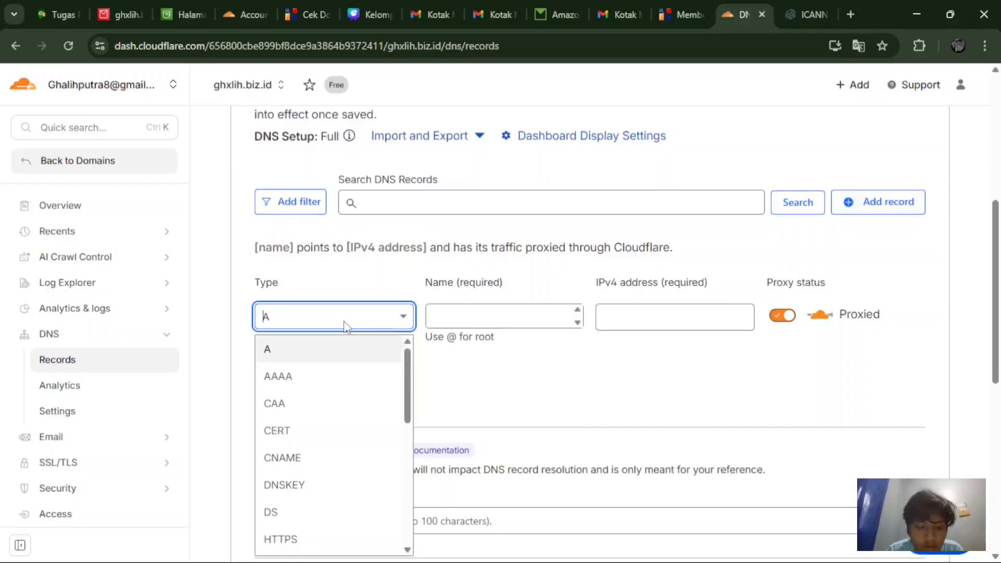
type("cn")
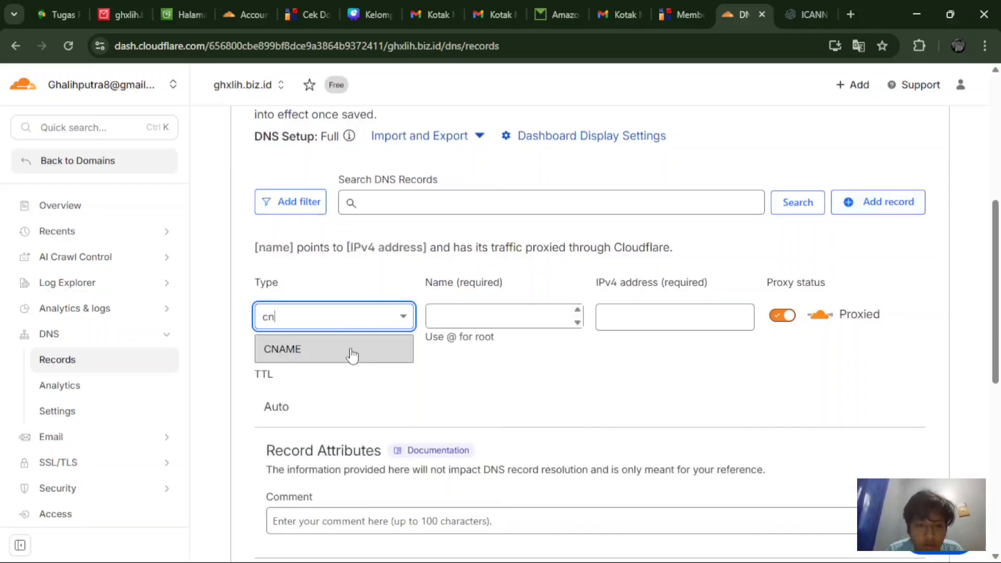
left_click(353, 356)
left_click(444, 319)
key("ctrl+v")
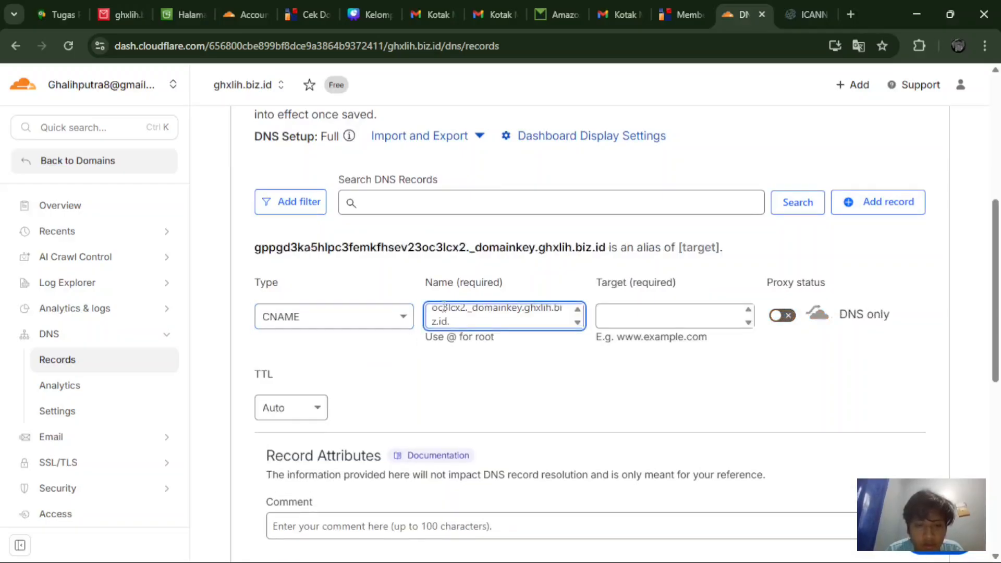
Step: Set the CNAME target to the first DKIM dkim.amazonses.com value and save it
left_click(123, 14)
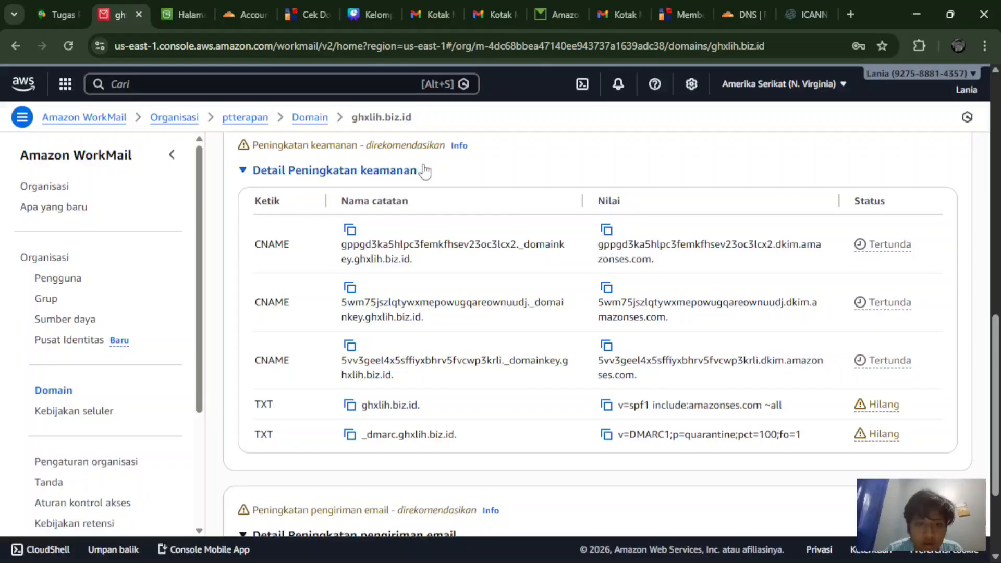
left_click(606, 229)
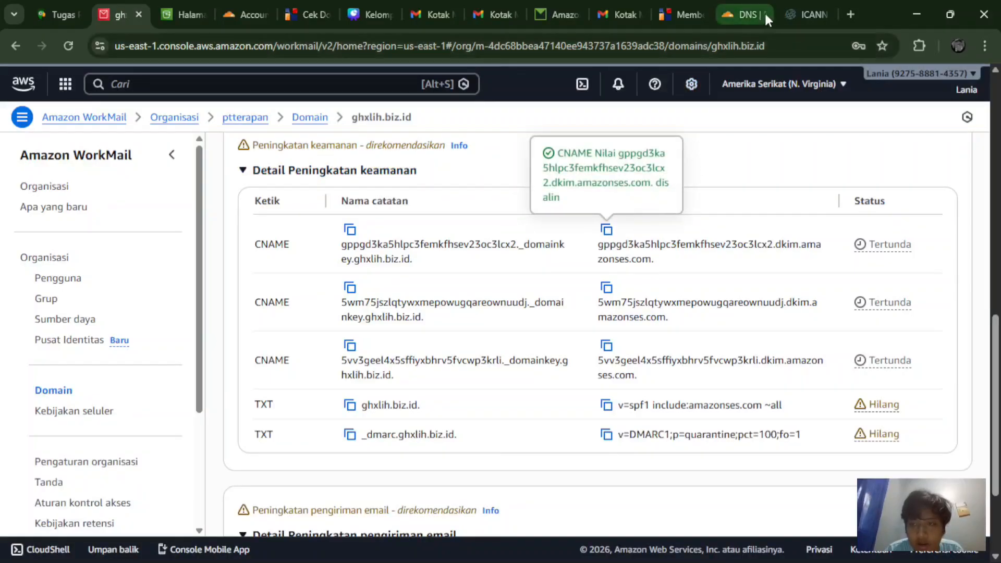
left_click(749, 7)
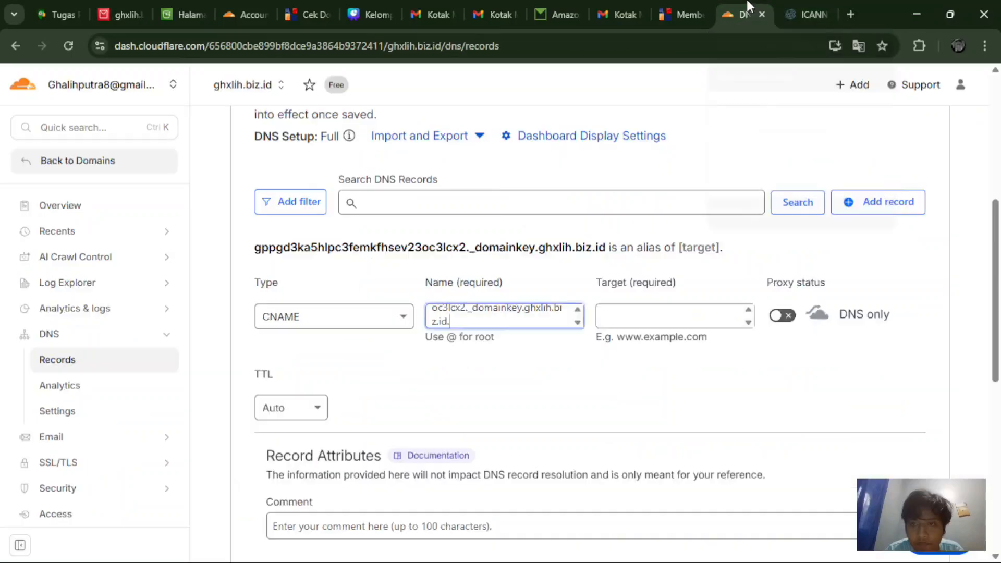
left_click(626, 327)
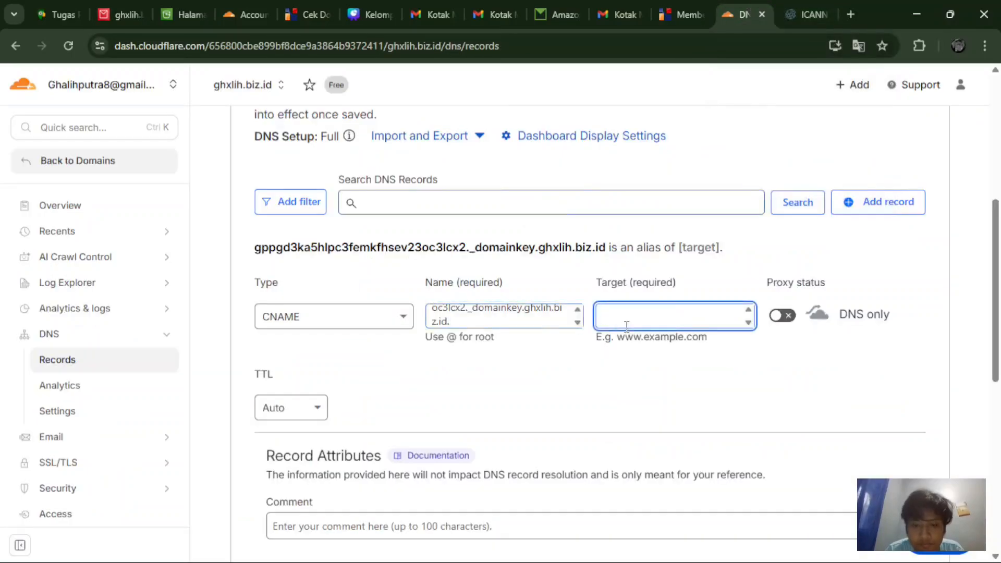
key("ctrl+v")
scroll(465, 431, "down", 3)
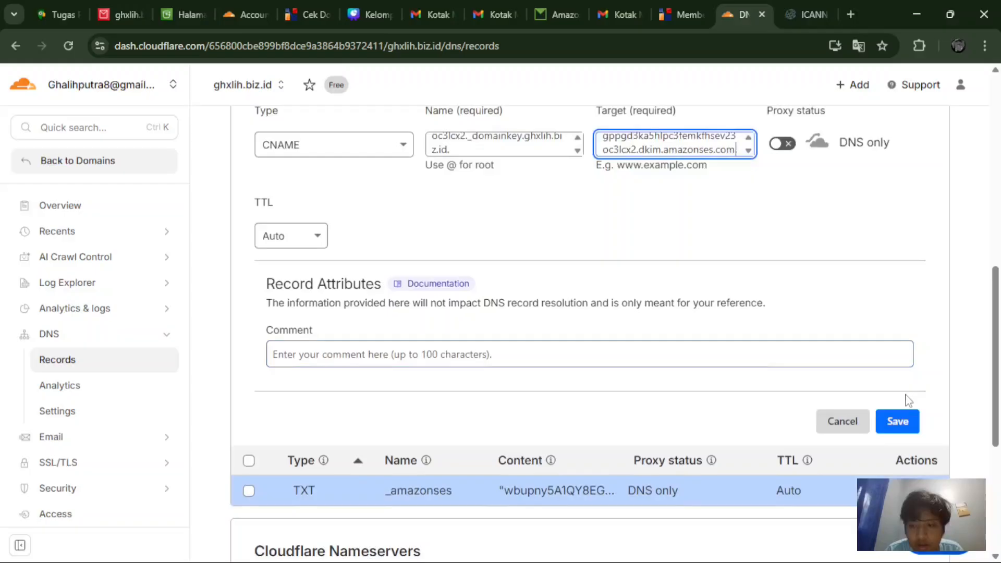
left_click(897, 434)
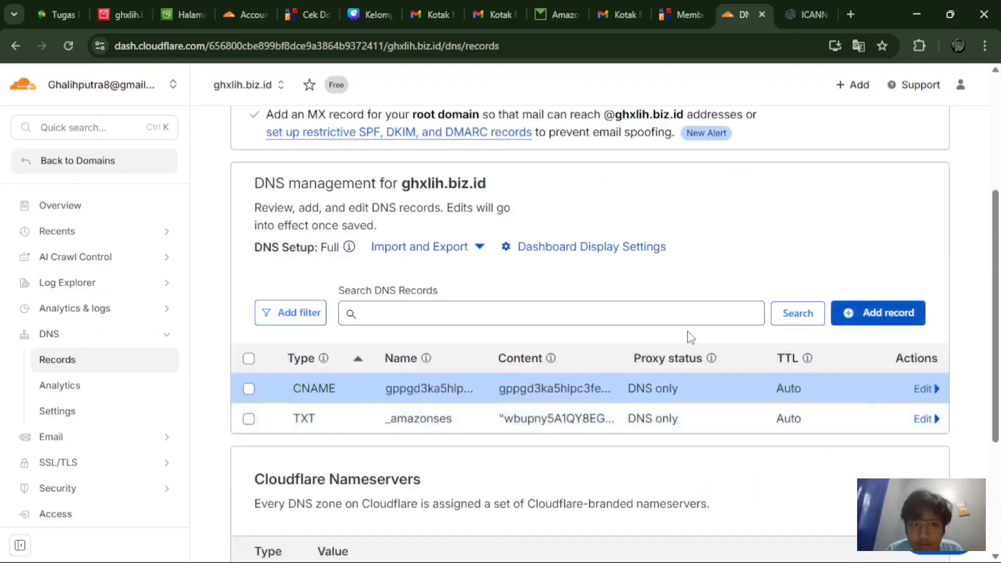
Step: Start a CNAME record named 5wm75jszlqtywxmepowugqareownuudj._domainkey with the second DKIM name from WorkMail
scroll(645, 339, "down", 1)
scroll(645, 340, "up", 1)
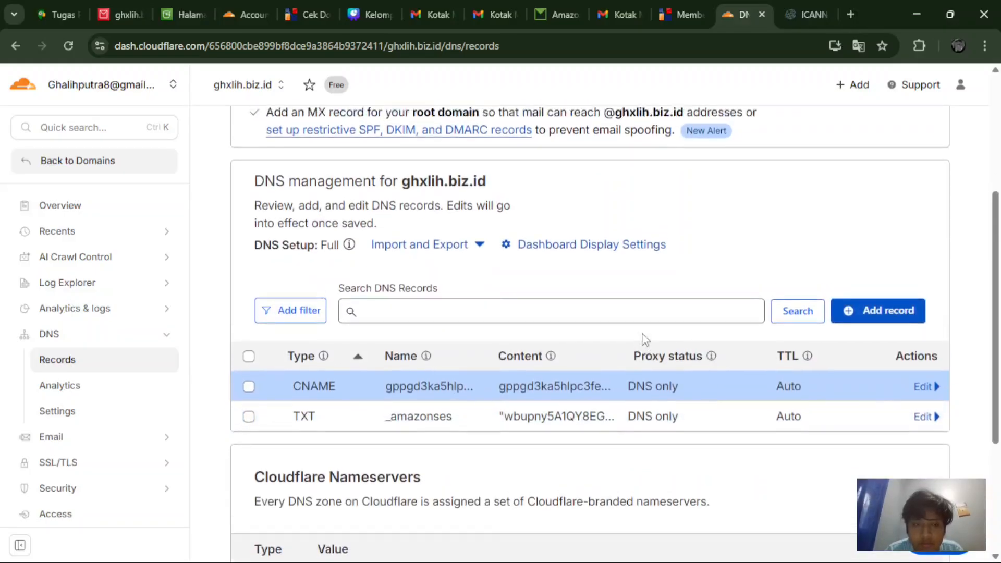
left_click(129, 7)
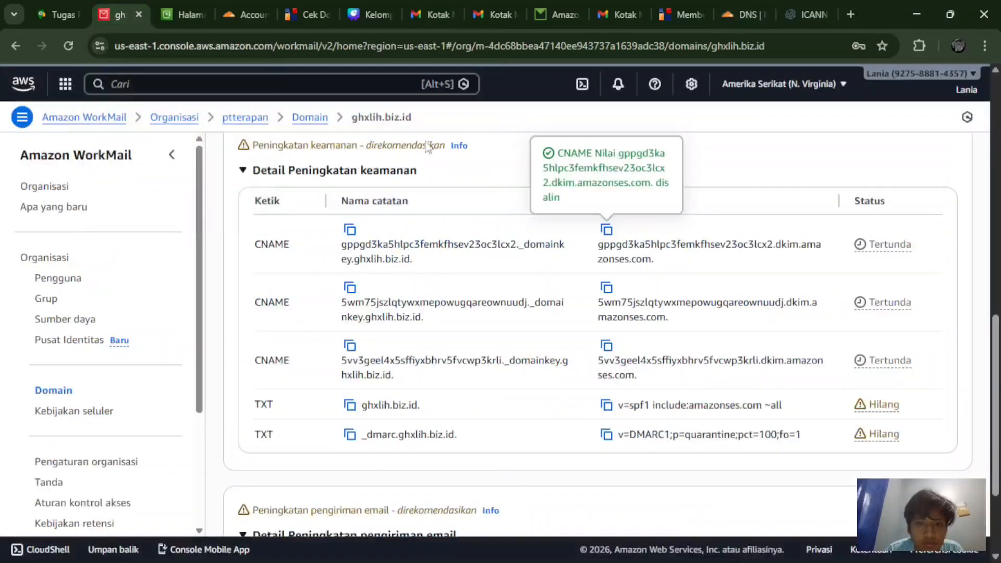
left_click(349, 287)
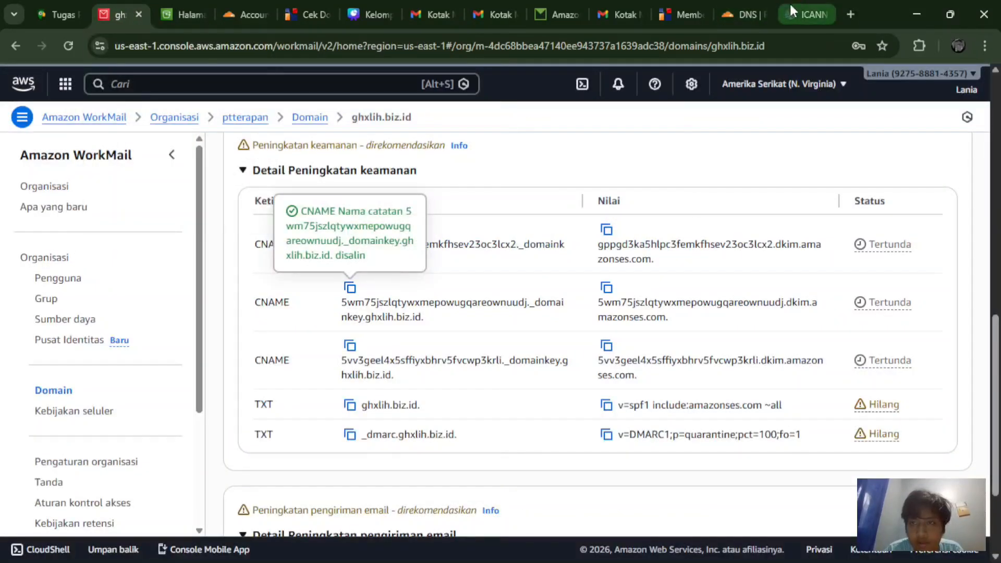
left_click(749, 6)
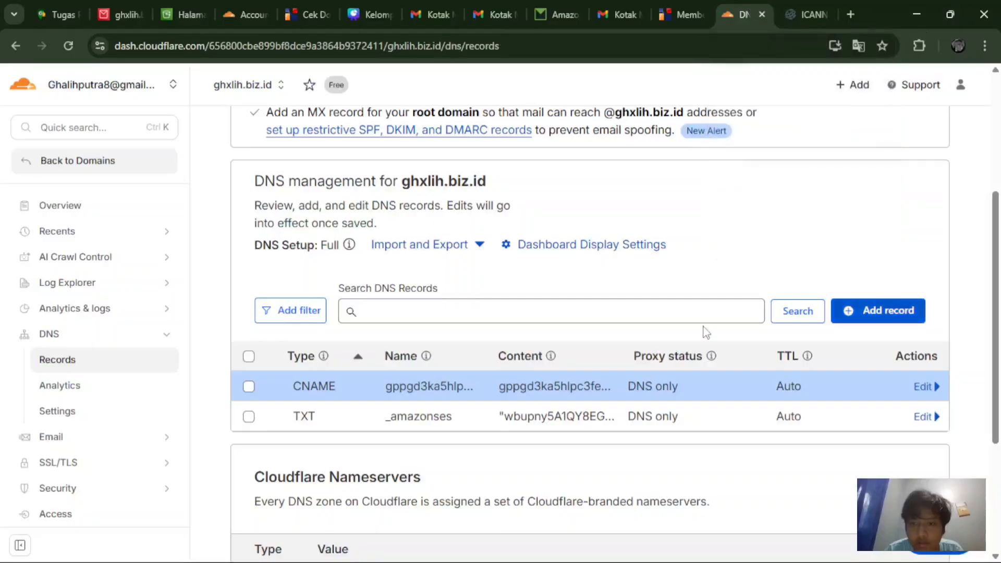
left_click(855, 311)
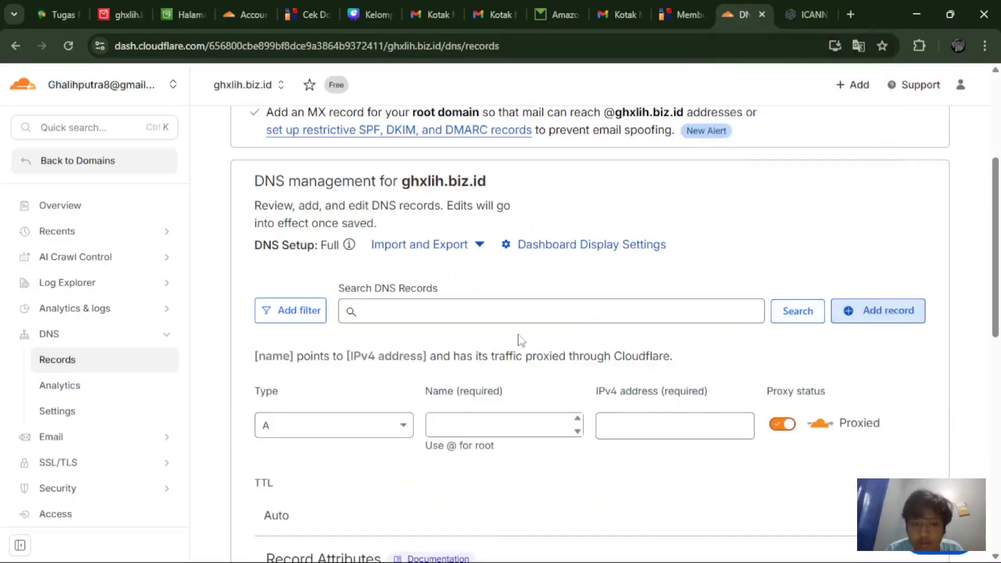
left_click(356, 437)
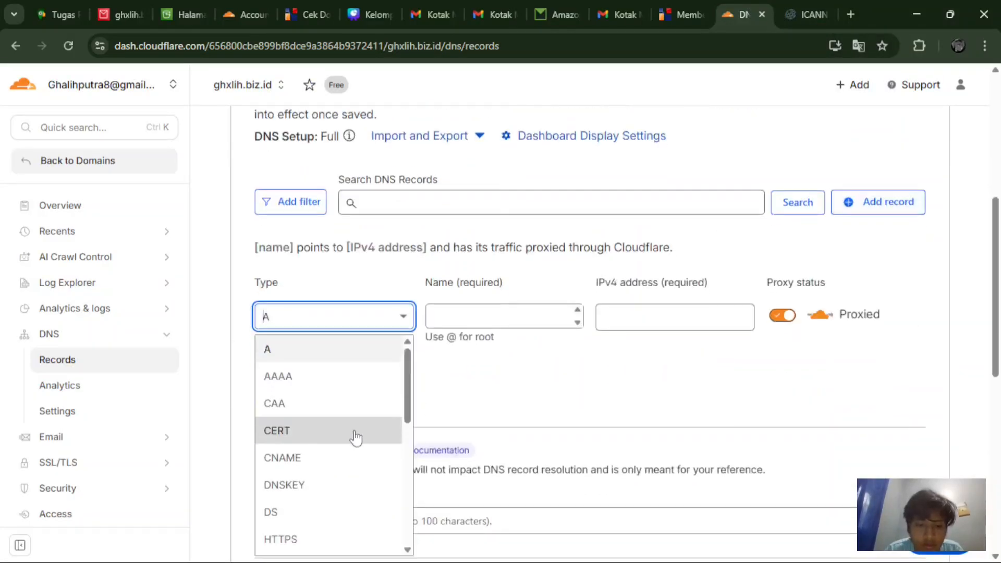
type("cn")
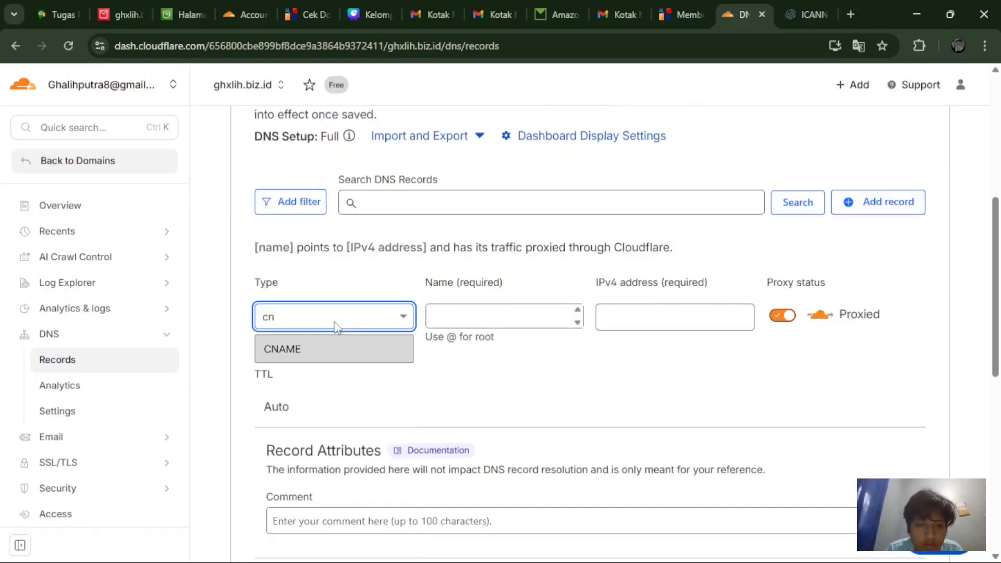
left_click(339, 346)
left_click(452, 317)
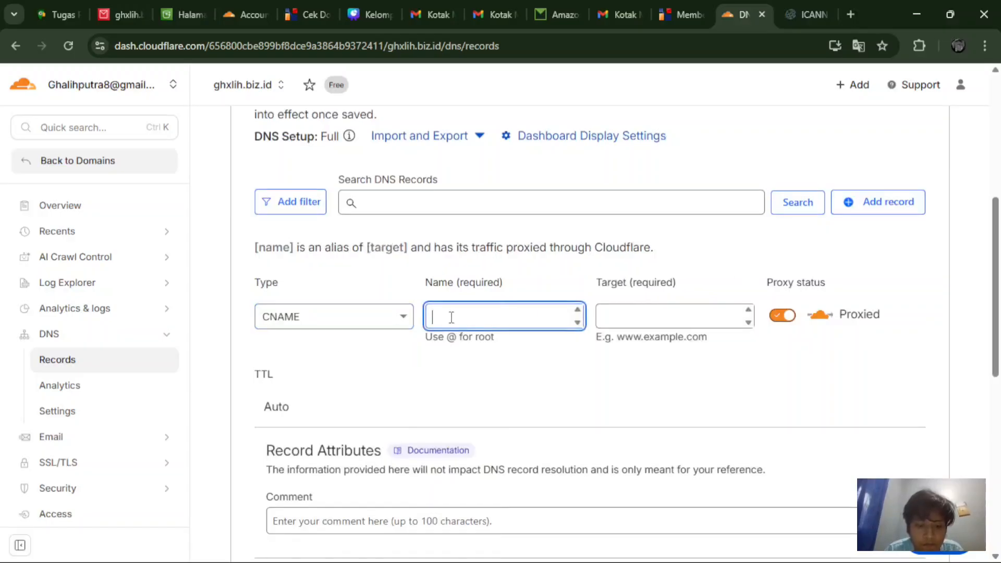
key("ctrl+v")
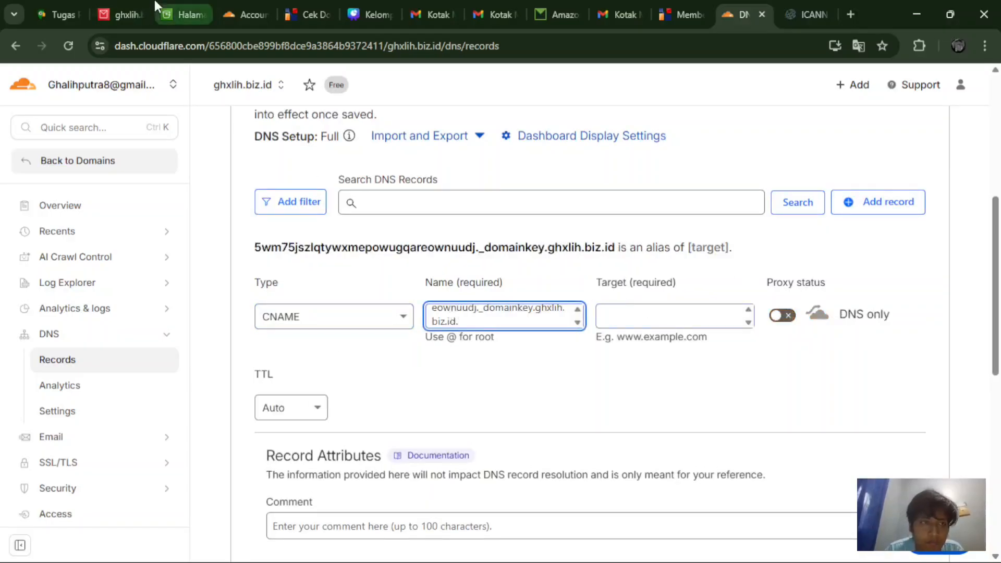
Step: Set its target to the second DKIM dkim.amazonses.com value and save the record
left_click(131, 6)
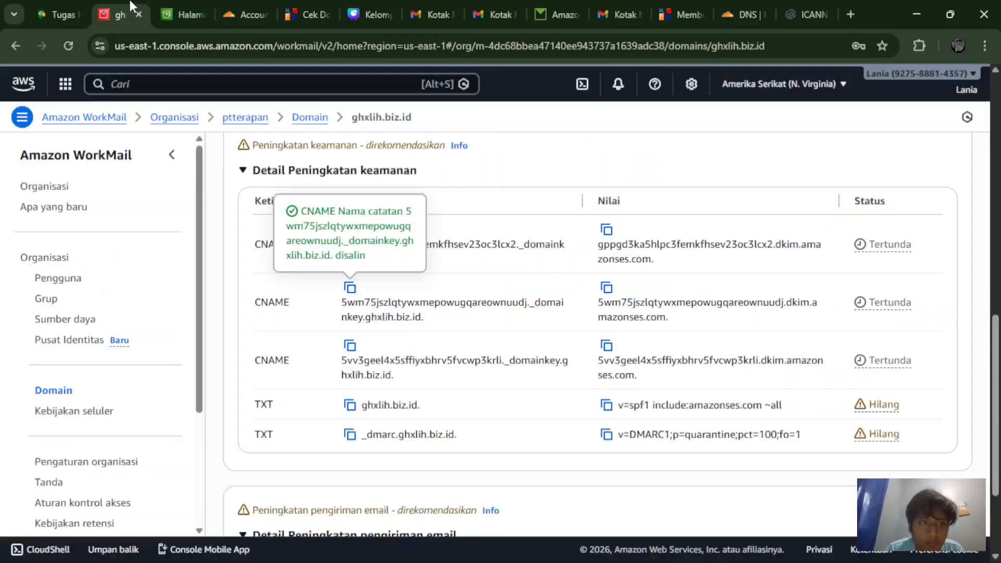
left_click(607, 287)
left_click(749, 7)
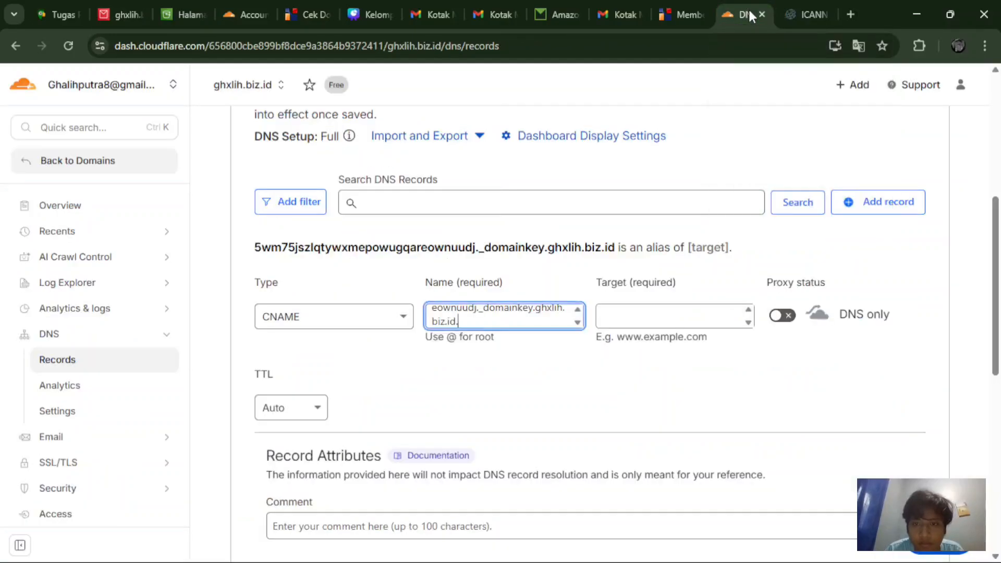
left_click(656, 322)
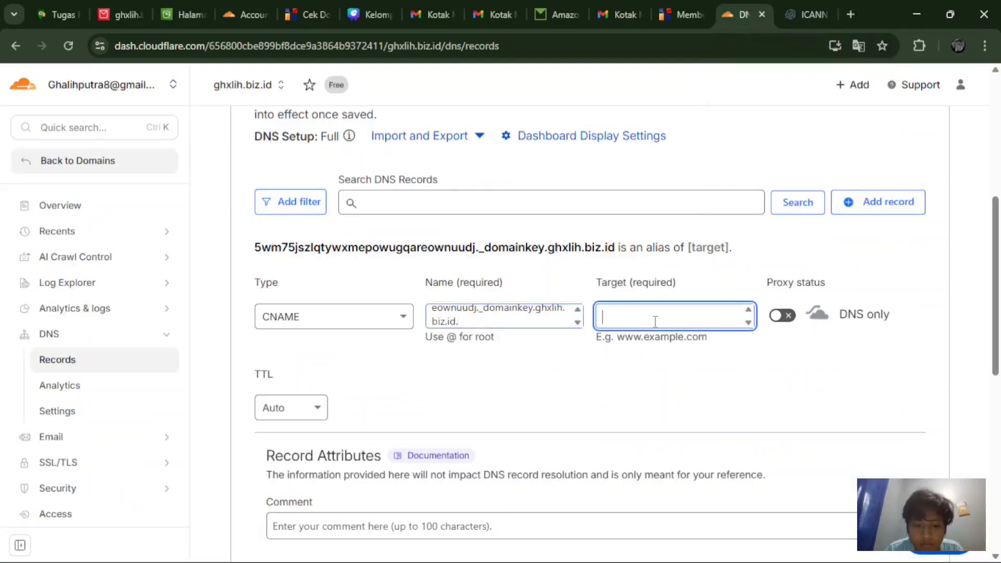
key("ctrl+v")
scroll(845, 397, "down", 2)
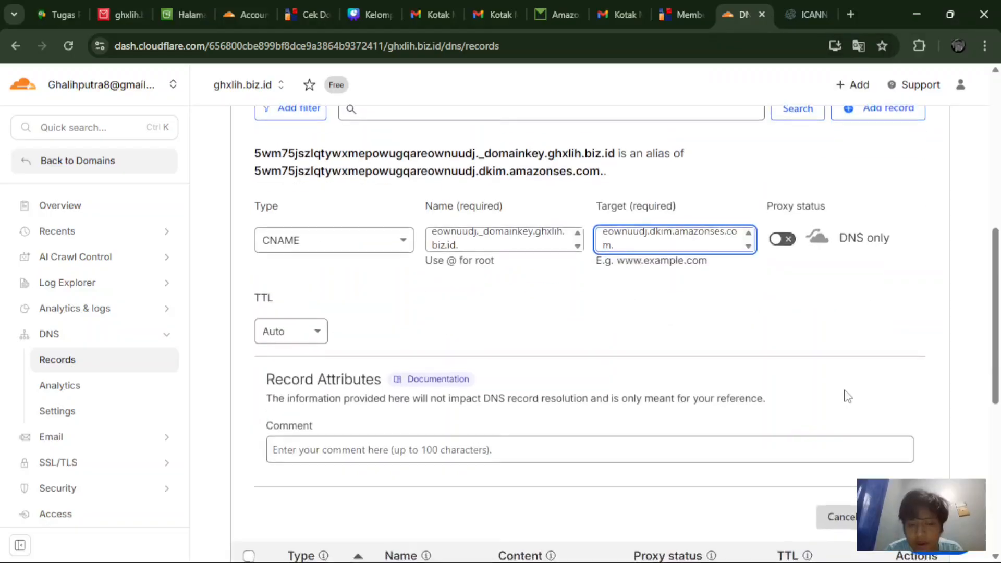
left_click(901, 515)
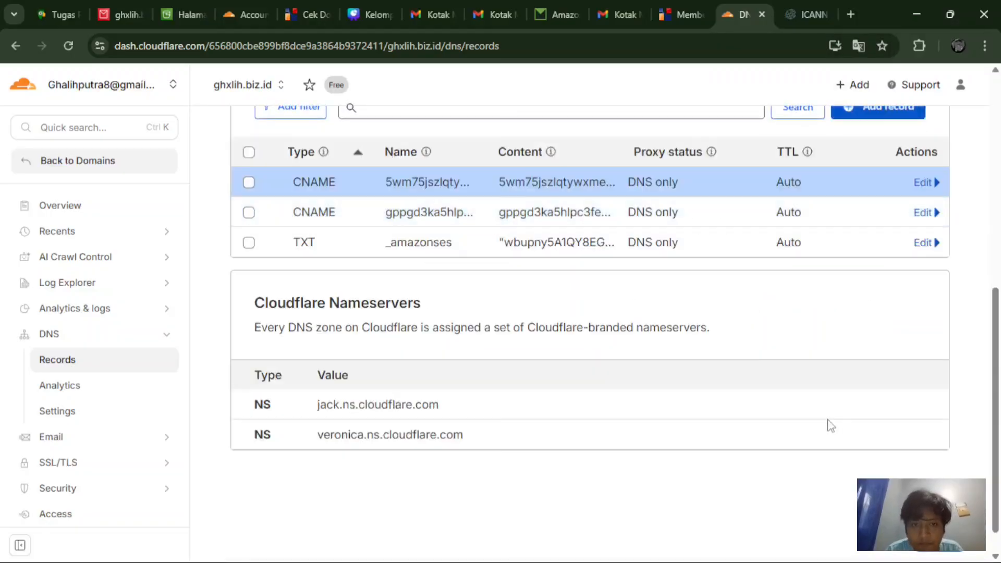
Step: Start a CNAME record named 5vv3geel4x5sffiyxbhrv5fvcwp3krli._domainkey with the third DKIM name from WorkMail
left_click(125, 14)
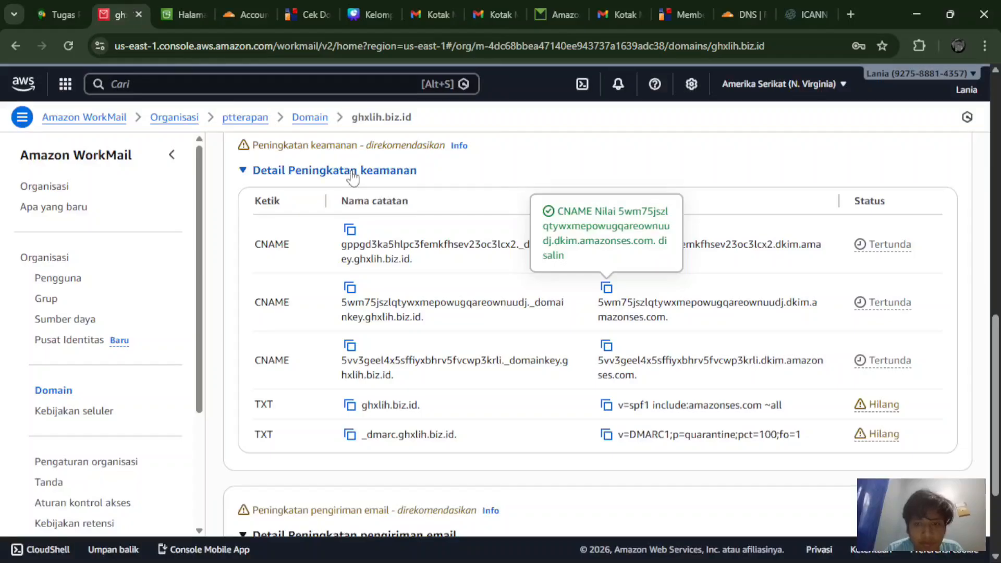
left_click(349, 346)
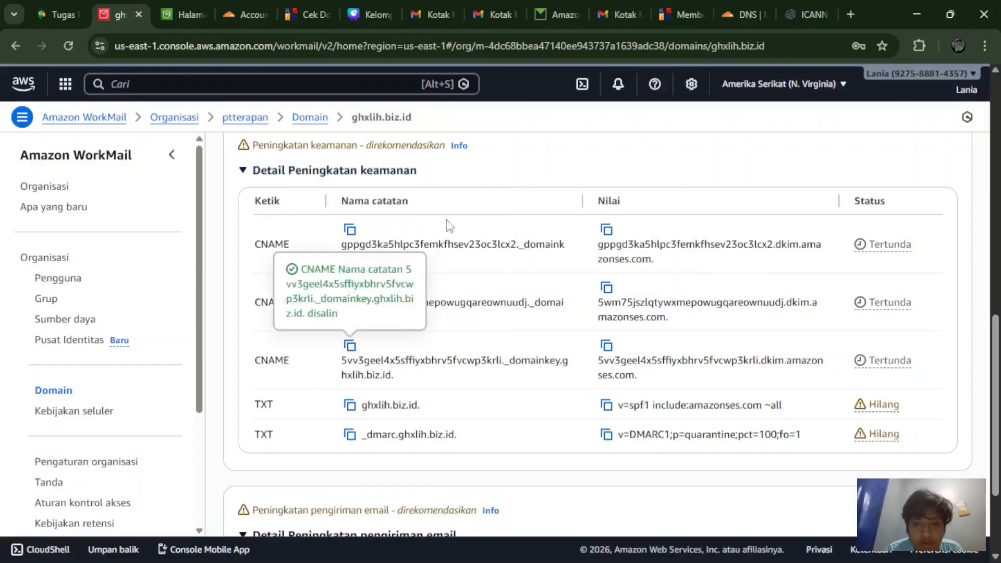
left_click(791, 2)
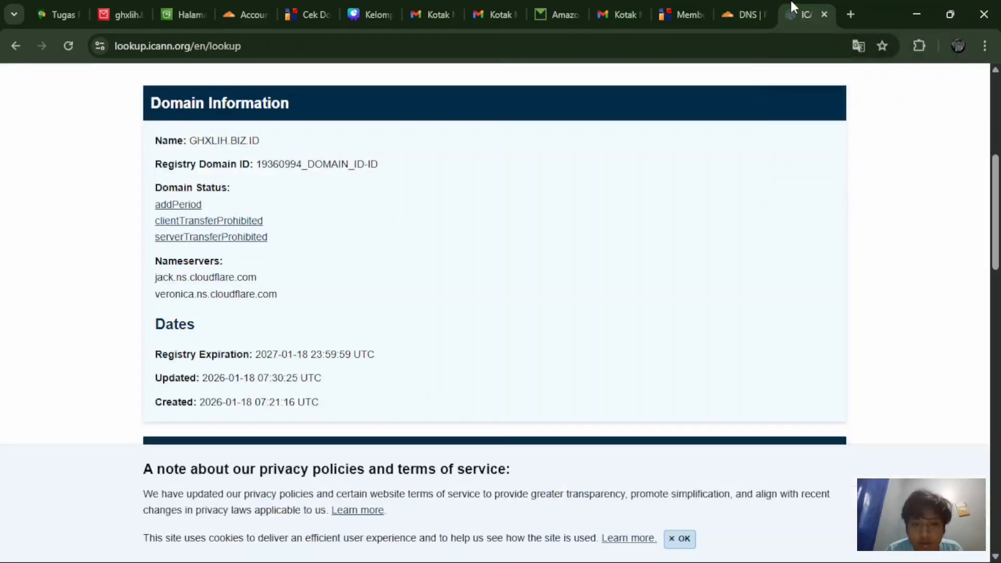
left_click(735, 5)
scroll(690, 258, "up", 2)
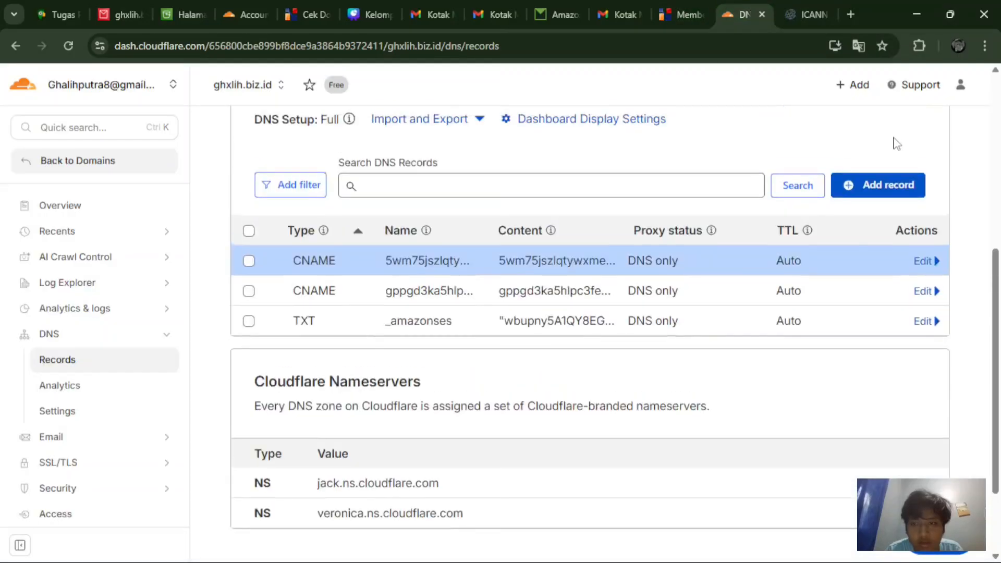
left_click(878, 189)
left_click(442, 301)
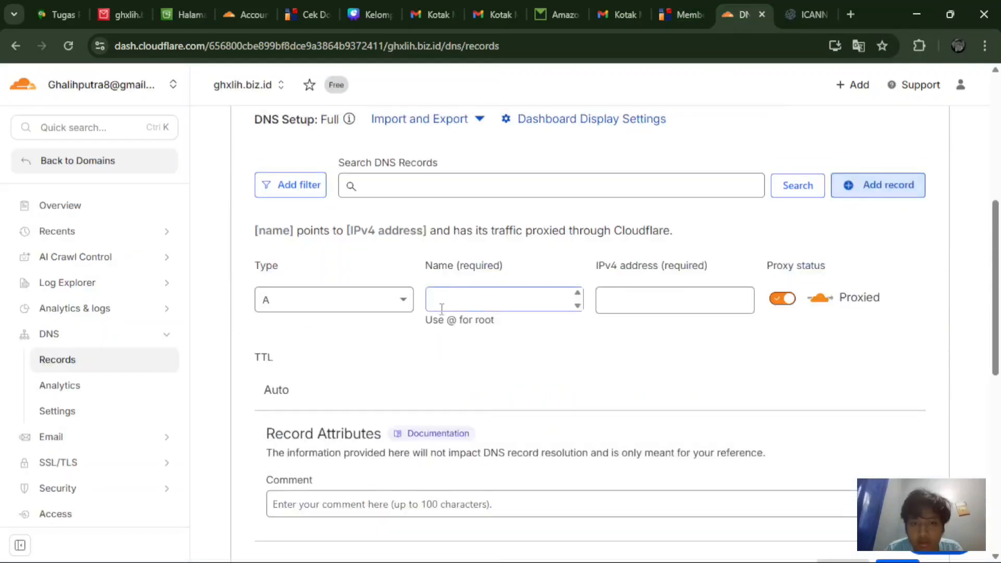
left_click(398, 303)
type("cn")
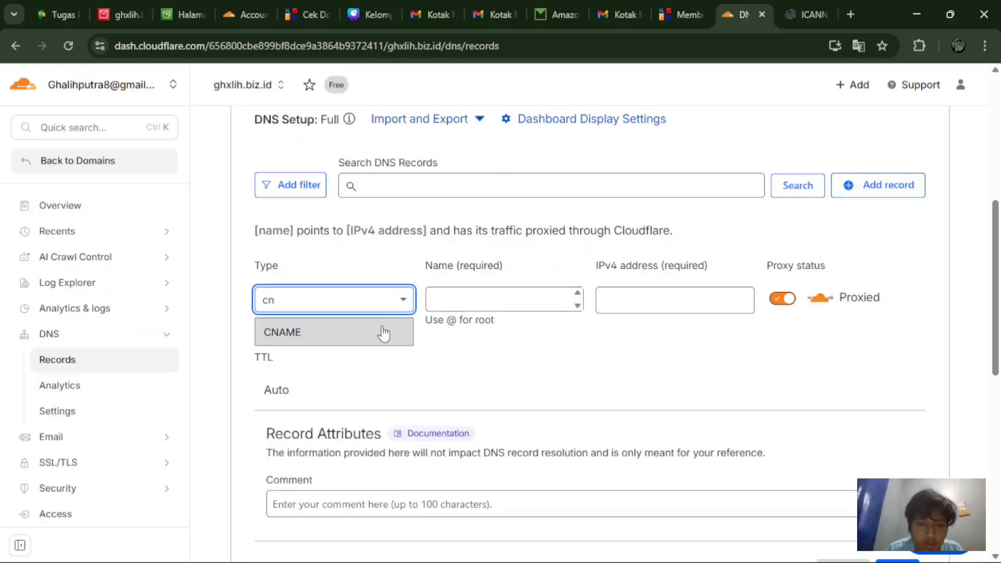
left_click(384, 332)
left_click(462, 292)
key("ctrl+v")
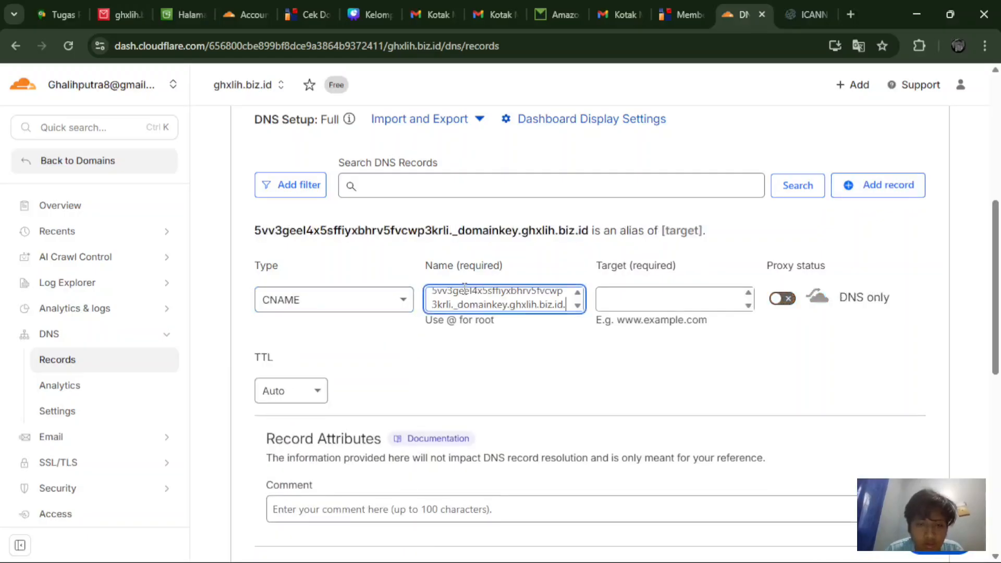
Step: Set its target to the third DKIM dkim.amazonses.com value and save the record
left_click(144, 6)
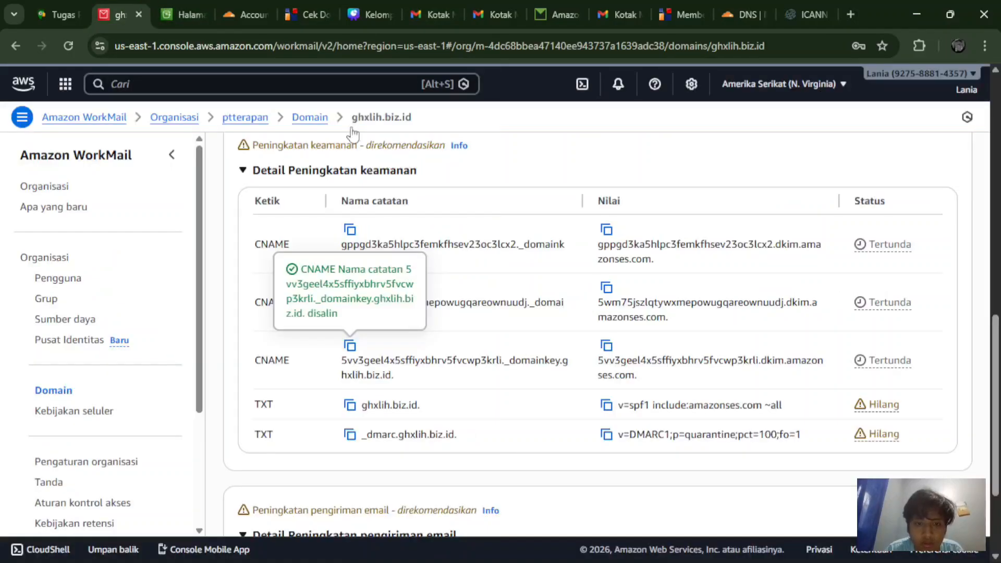
left_click(606, 347)
left_click(745, 15)
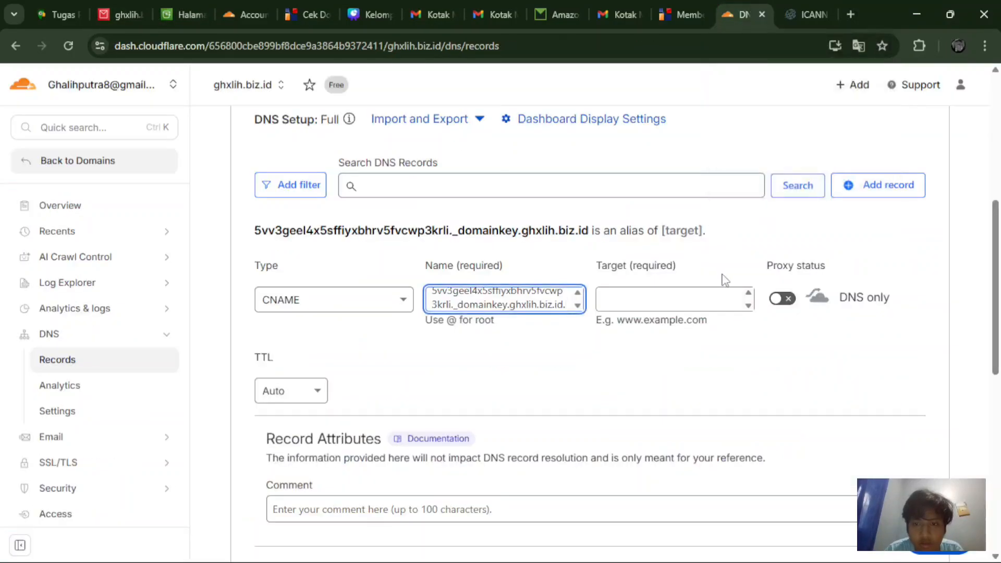
left_click(713, 291)
key("ctrl+v")
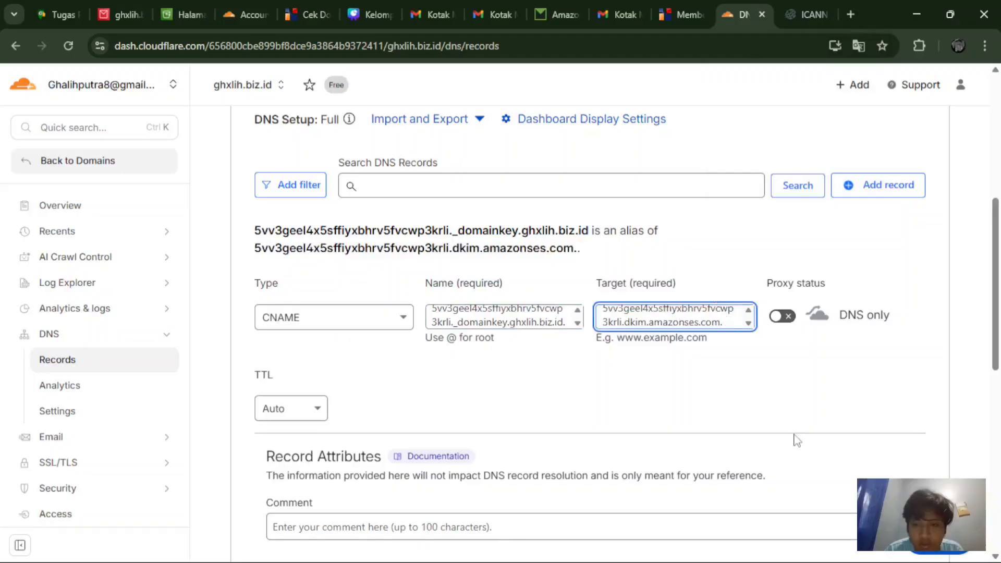
scroll(797, 441, "down", 2)
left_click(902, 499)
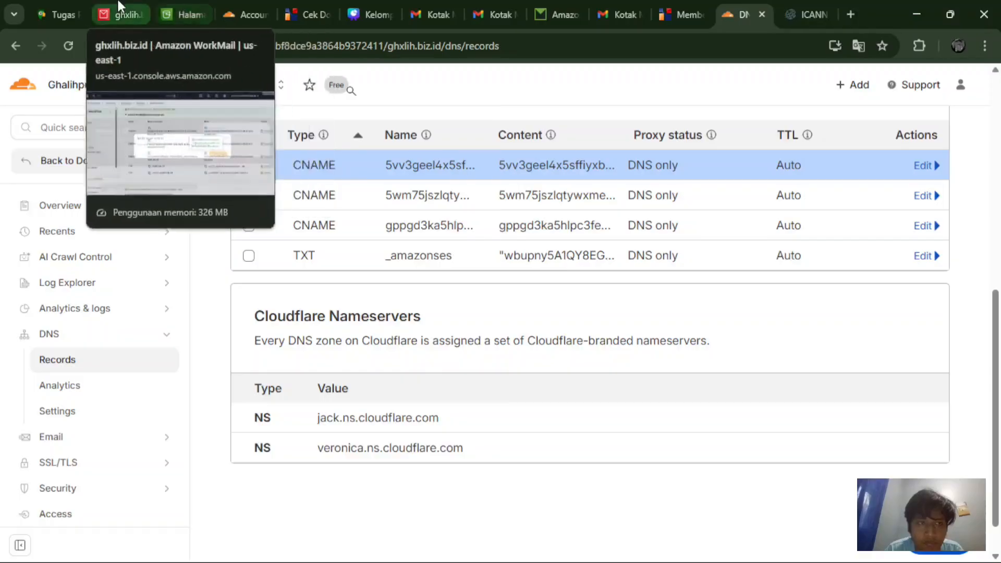
Step: Move the WorkMail console into its own full-screen window
left_click(142, 12)
left_click_drag(142, 13, 389, 240)
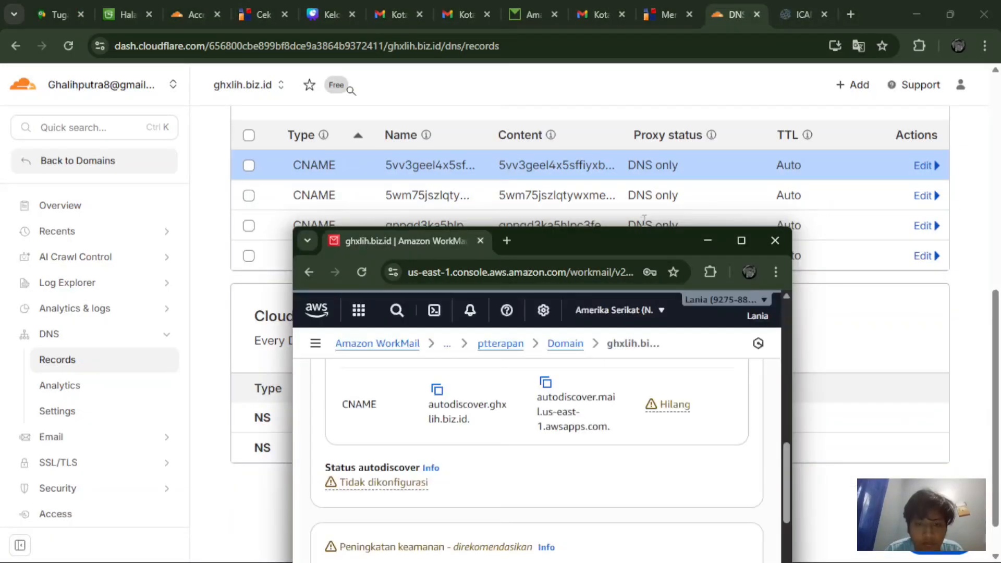
left_click_drag(642, 244, 387, 94)
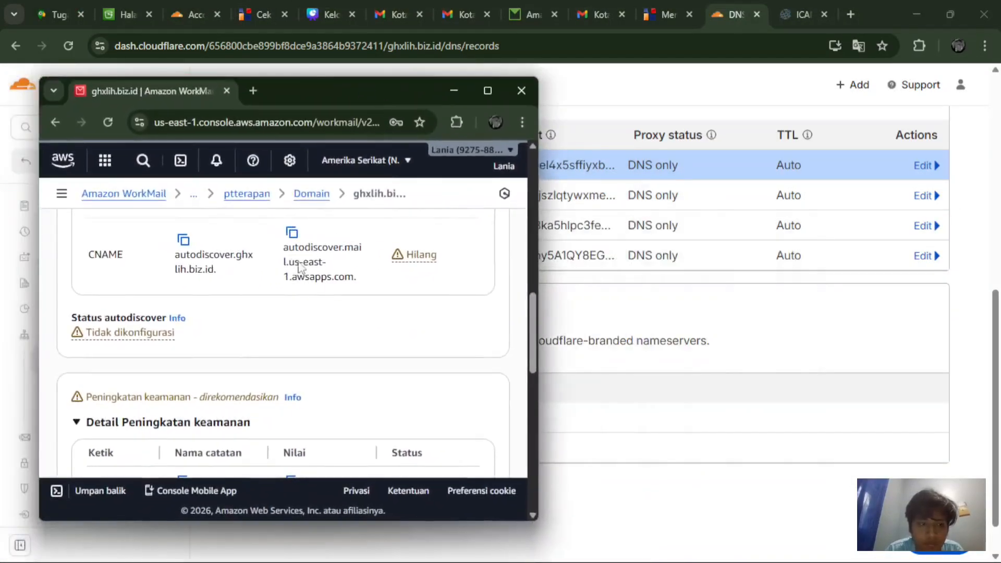
scroll(266, 269, "down", 2)
scroll(241, 418, "down", 2)
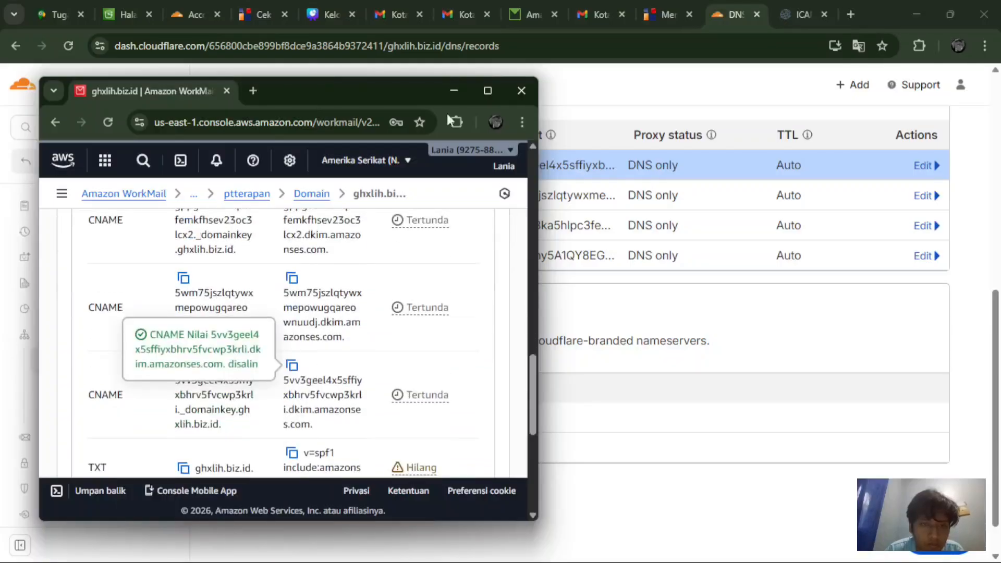
left_click(494, 89)
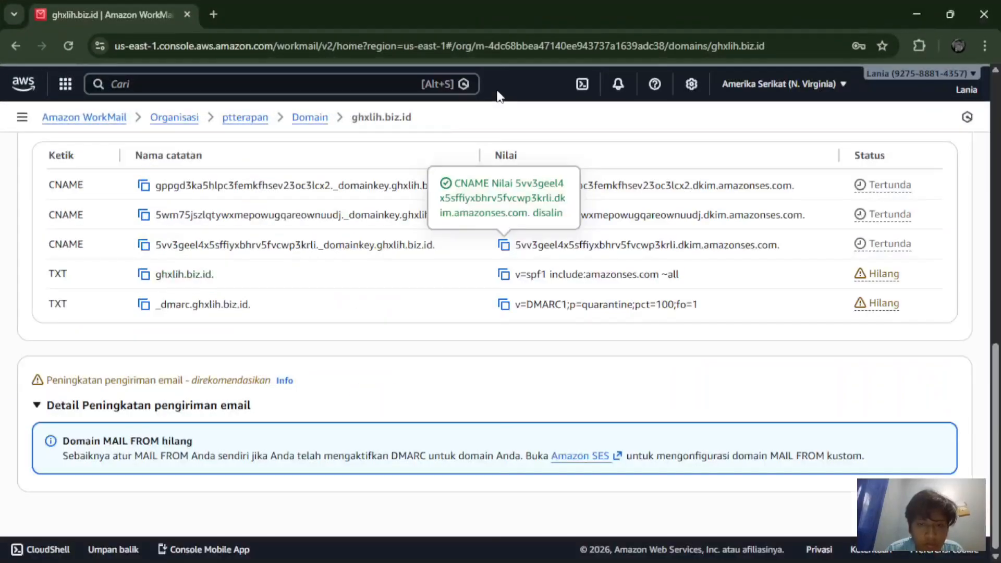
Step: Reload the ghxlih.biz.id page to refresh record statuses, then go back to the Domains list
scroll(510, 258, "up", 6)
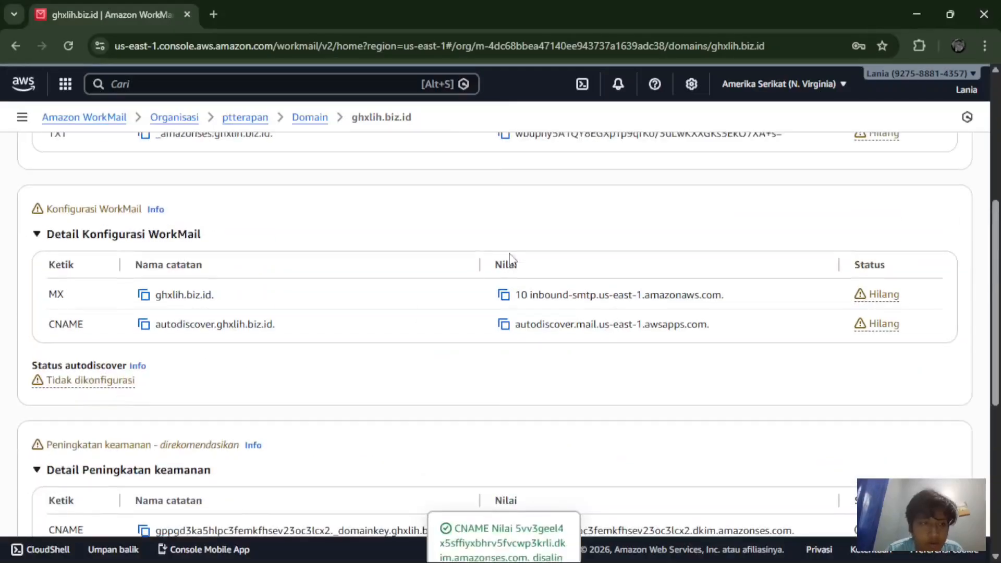
left_click(73, 49)
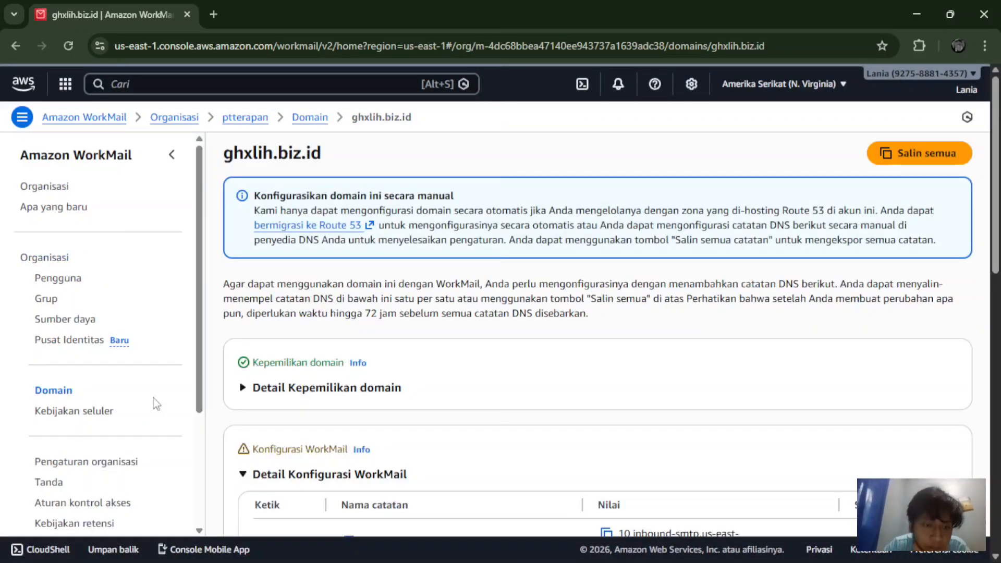
scroll(348, 368, "down", 12)
scroll(349, 371, "up", 7)
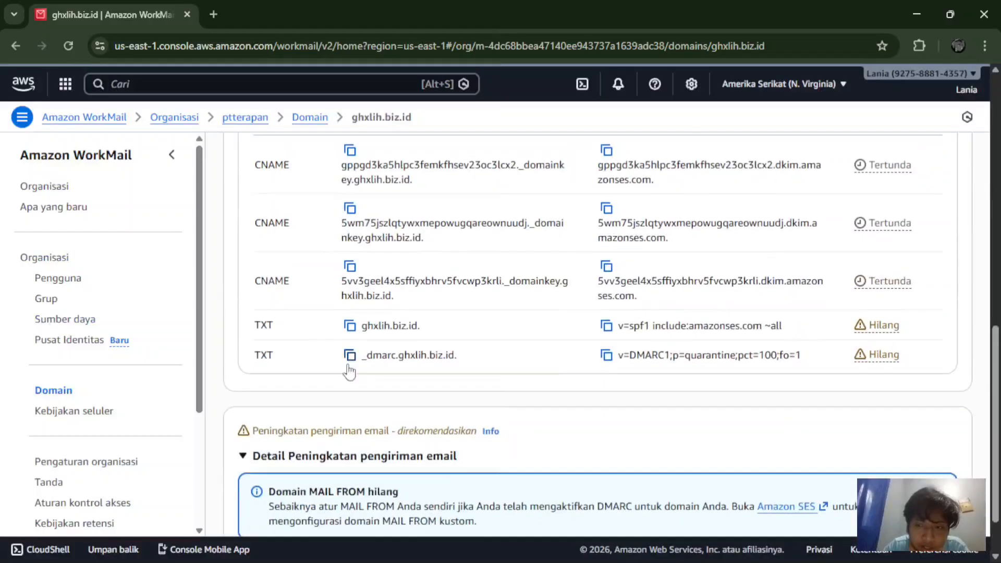
scroll(349, 371, "down", 4)
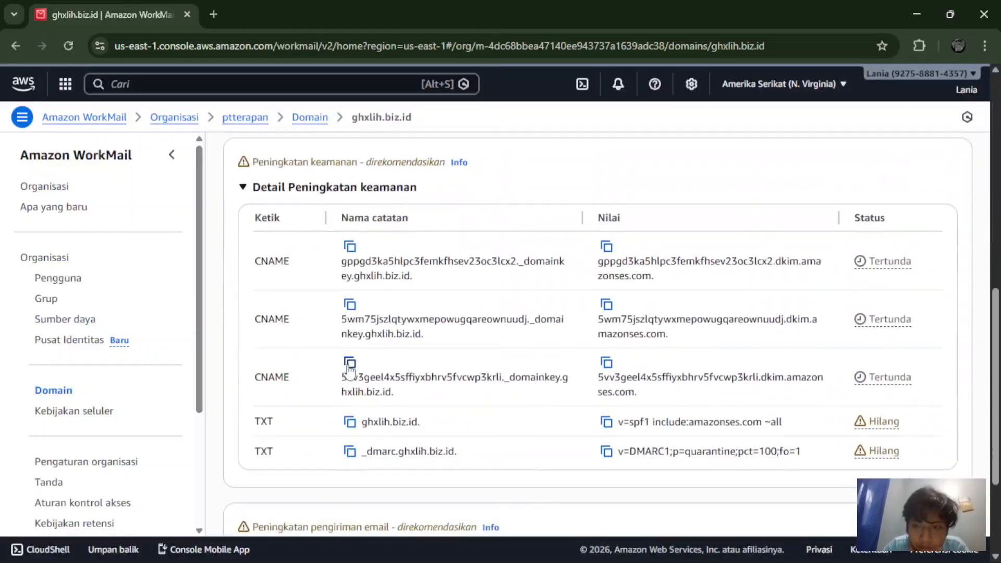
left_click(312, 118)
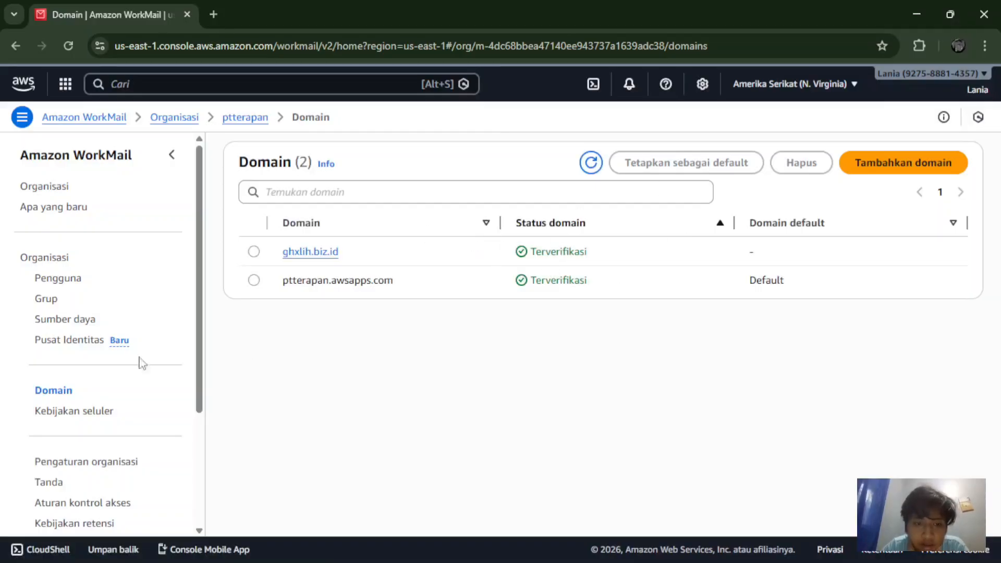
Step: Start adding a new WorkMail user named stafbaru
left_click(66, 283)
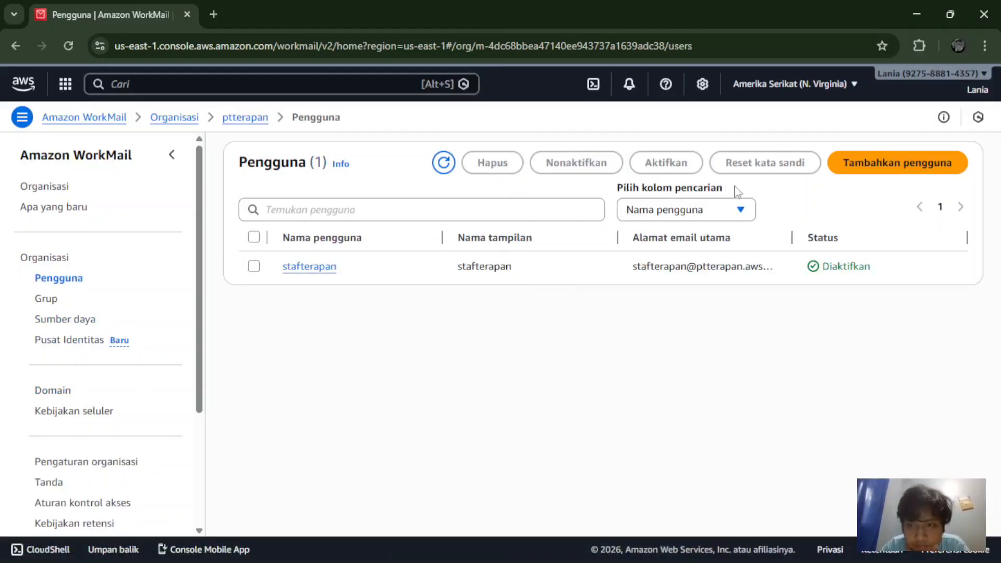
left_click(915, 170)
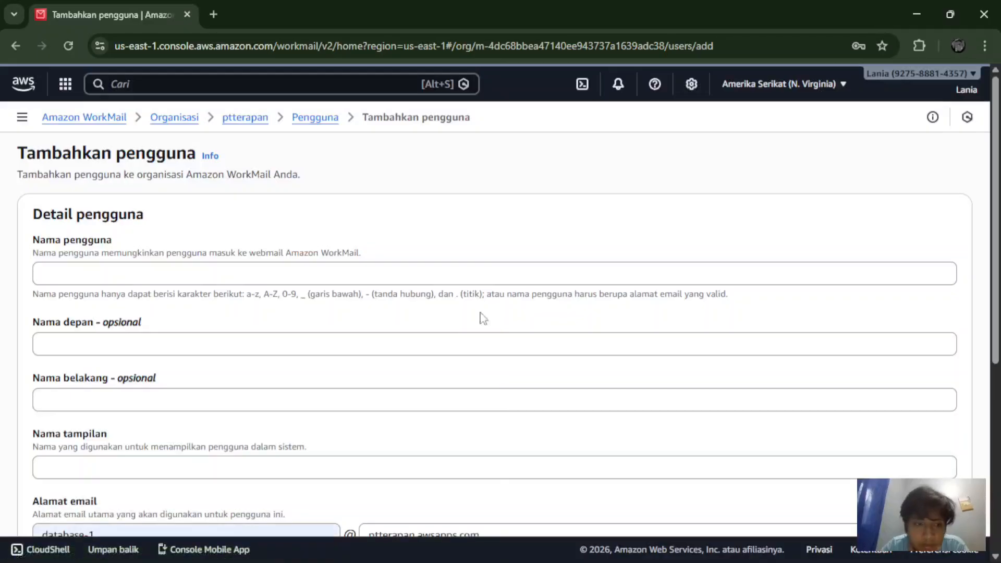
left_click(398, 272)
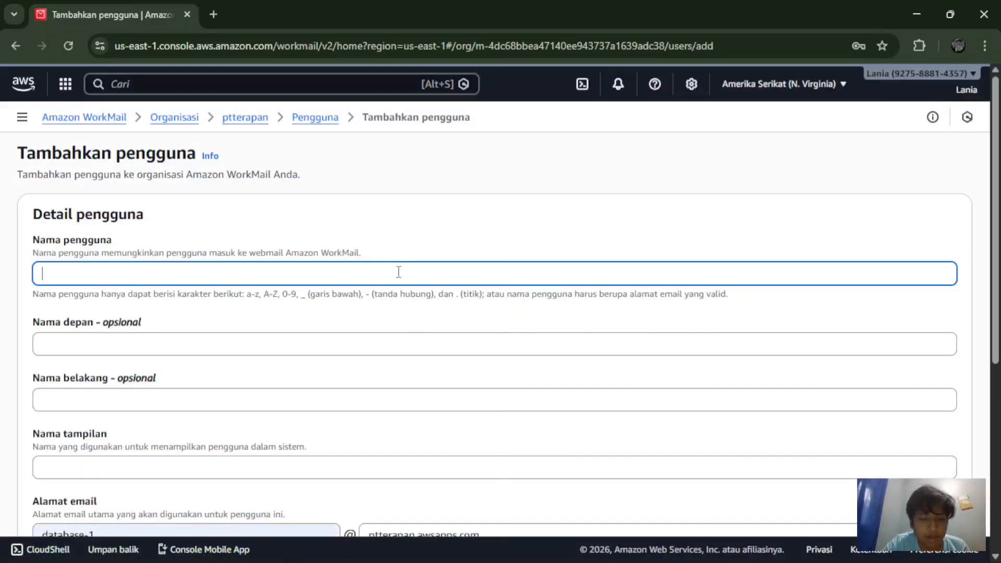
type("stafbaru")
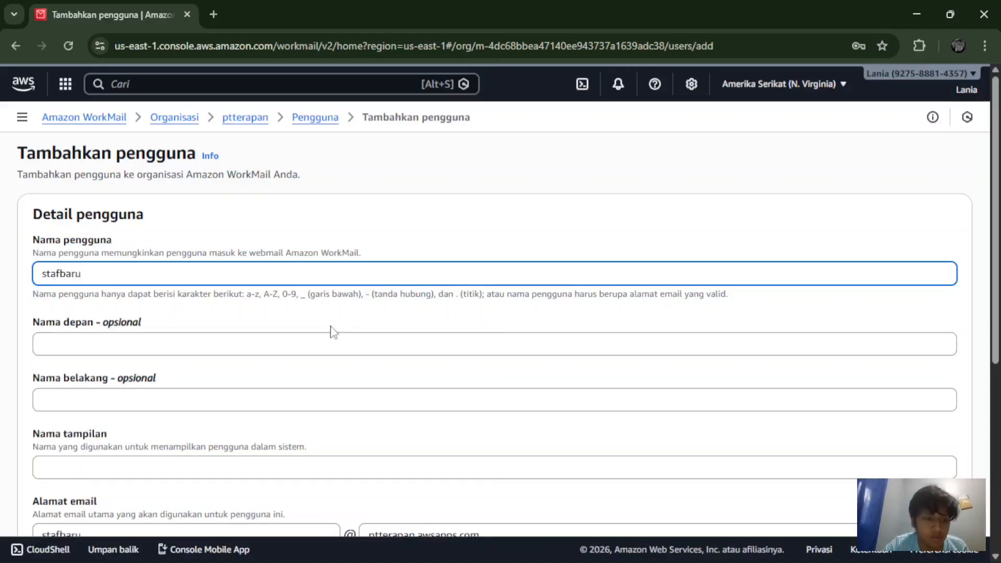
left_click(327, 346)
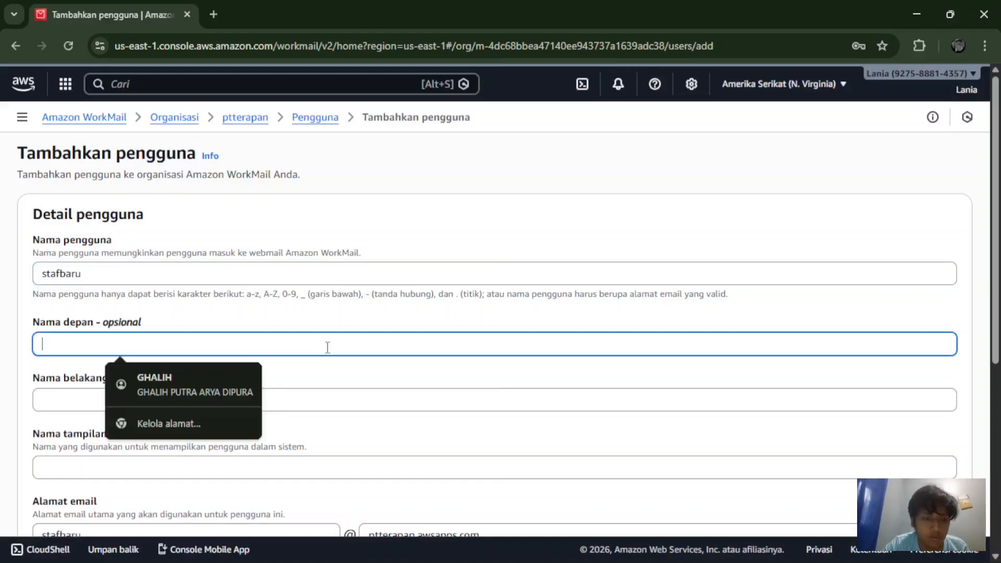
type("stafbaru")
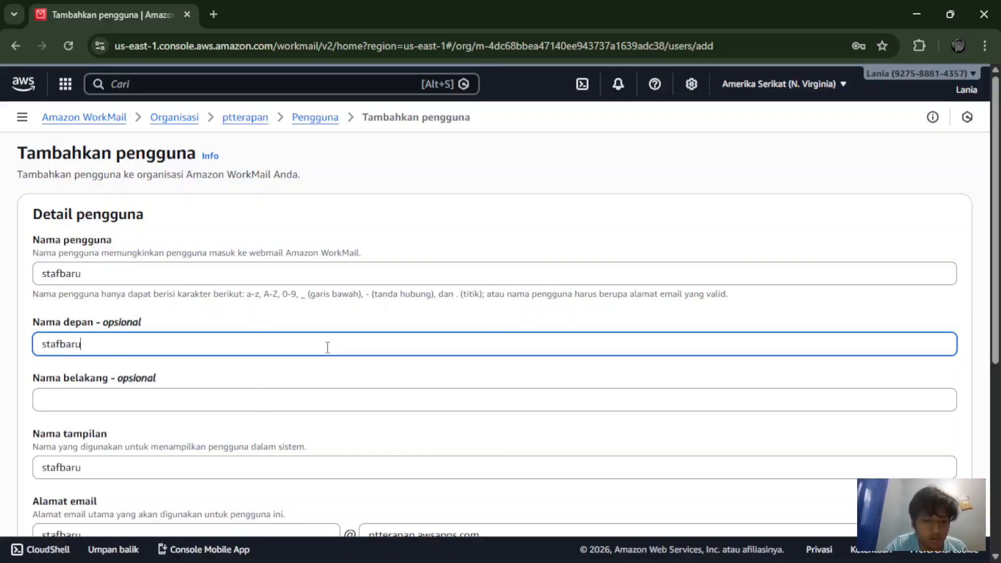
Step: Set the new user's email domain to ghxlih.biz.id
scroll(327, 347, "down", 2)
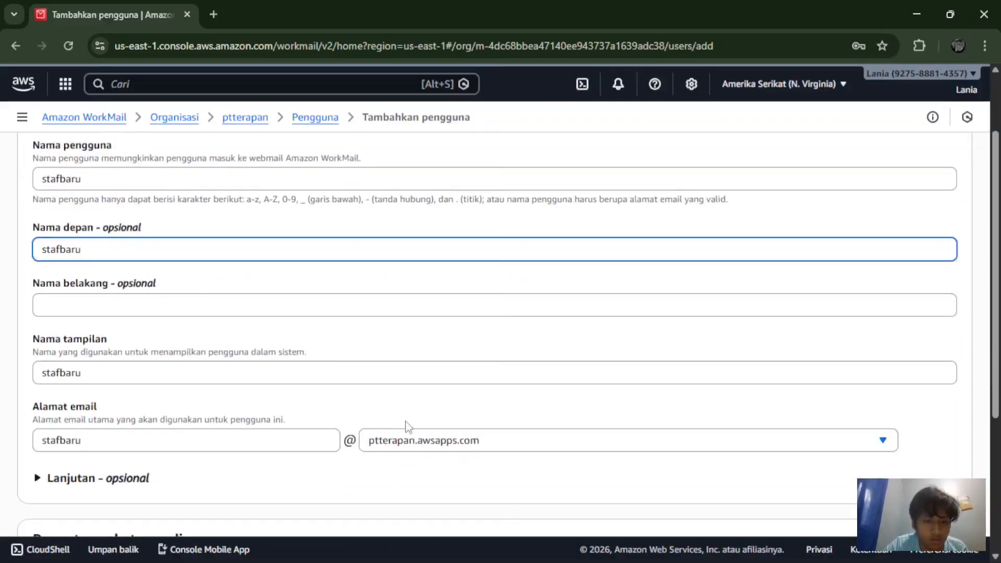
left_click(425, 443)
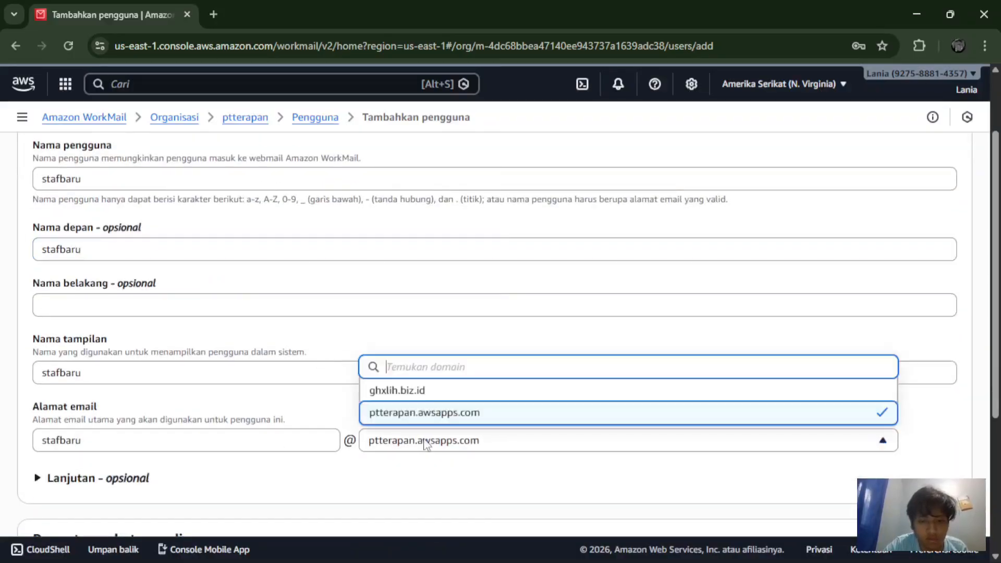
left_click(412, 390)
scroll(414, 386, "down", 3)
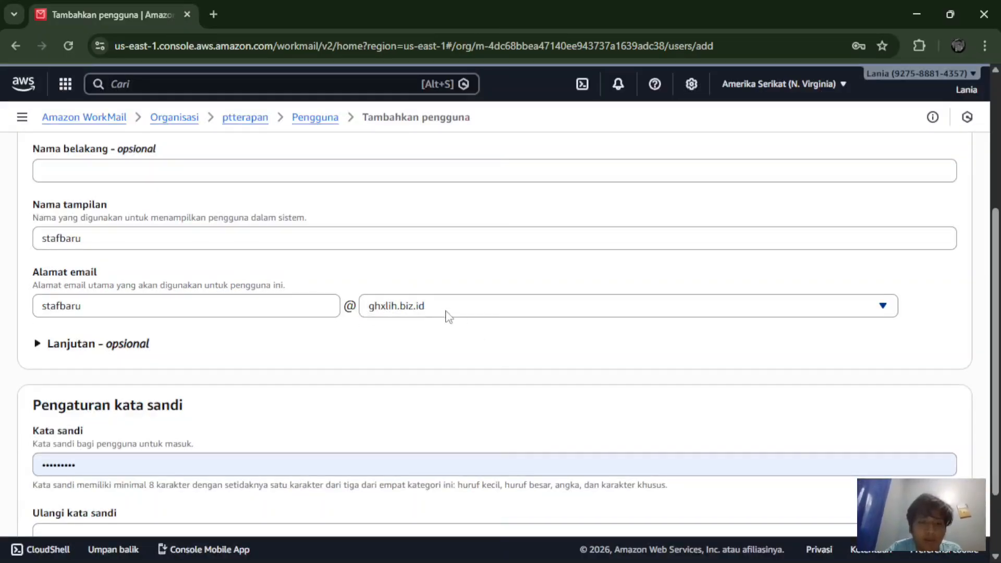
left_click(591, 307)
left_click(551, 282)
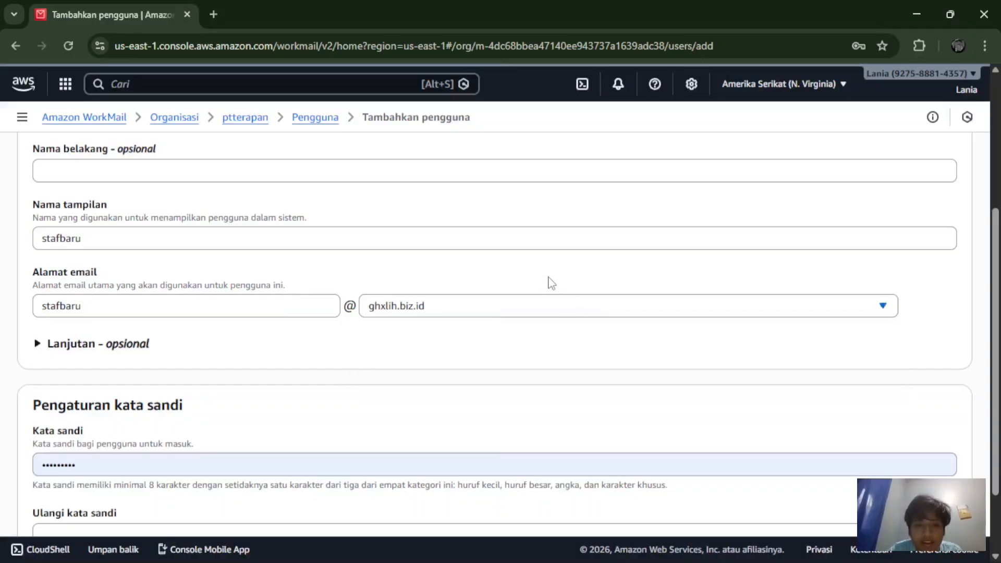
scroll(382, 368, "down", 1)
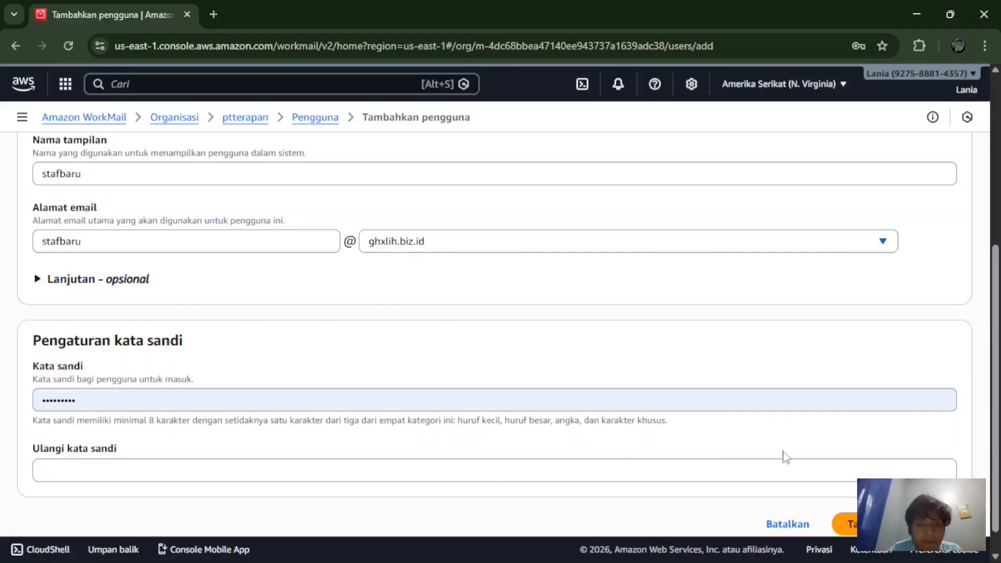
Step: Enter and confirm the user's password, create the user, and minimize the console window
left_click(651, 395)
key("BackSpace")
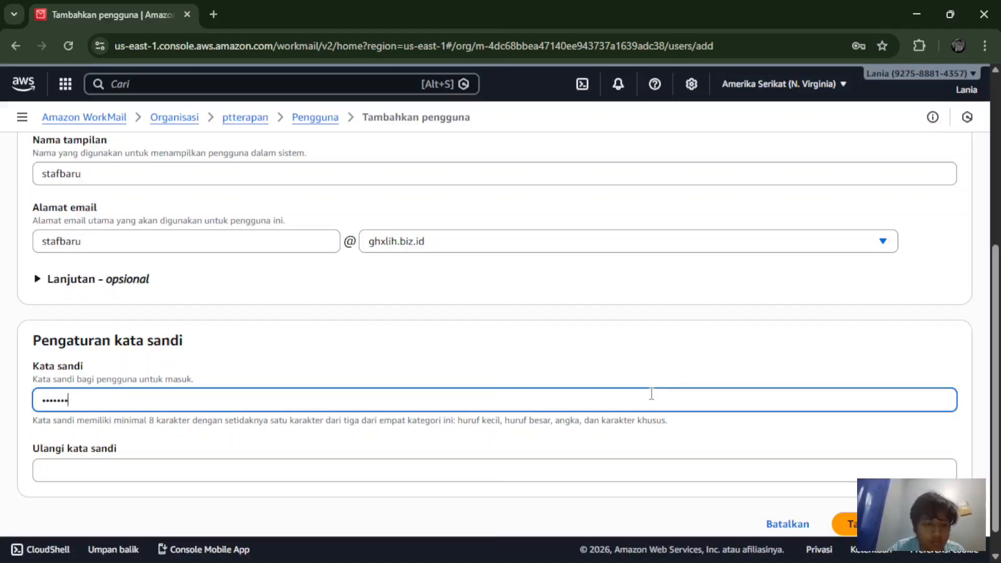
left_click(573, 478)
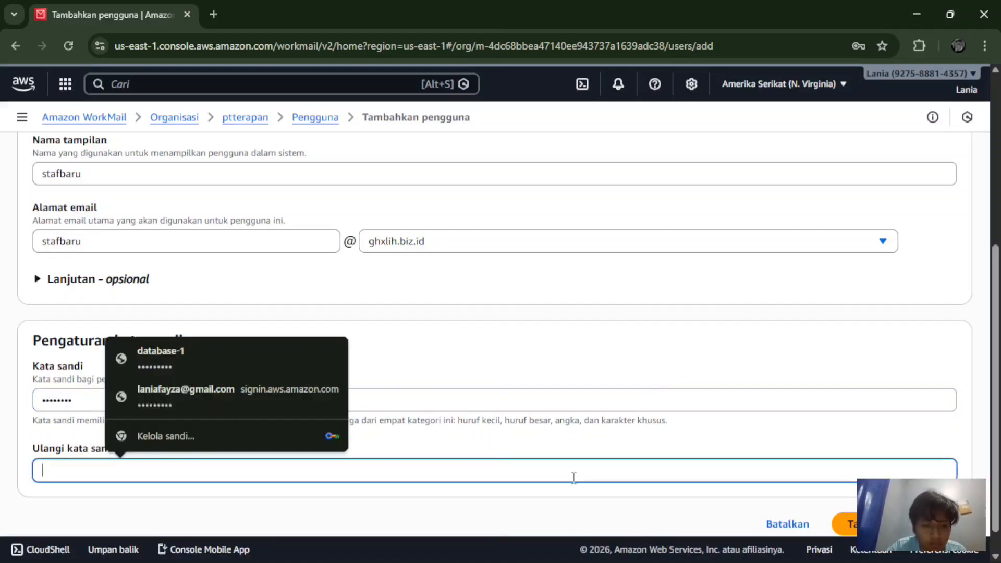
type("••")
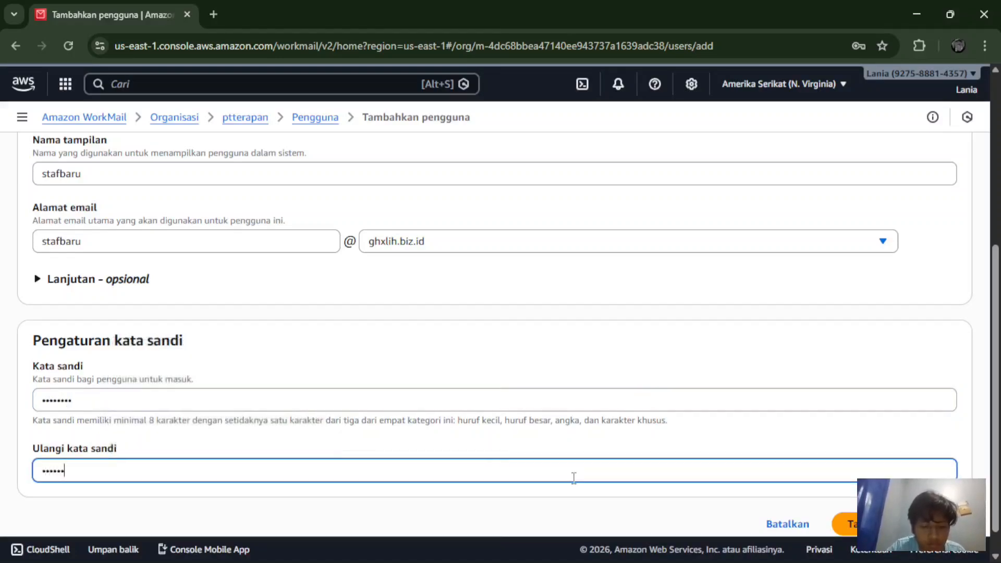
left_click(849, 523)
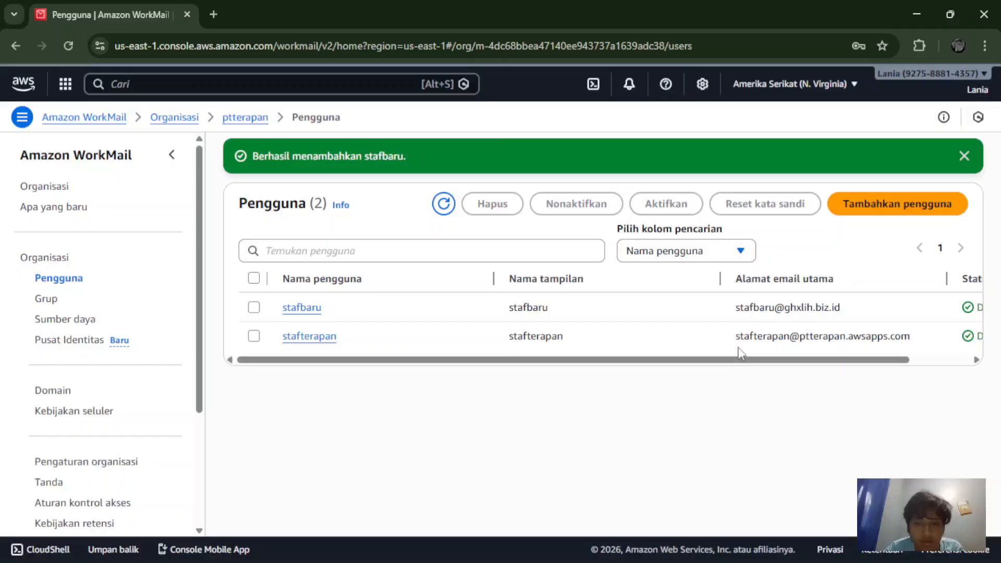
left_click_drag(745, 358, 669, 351)
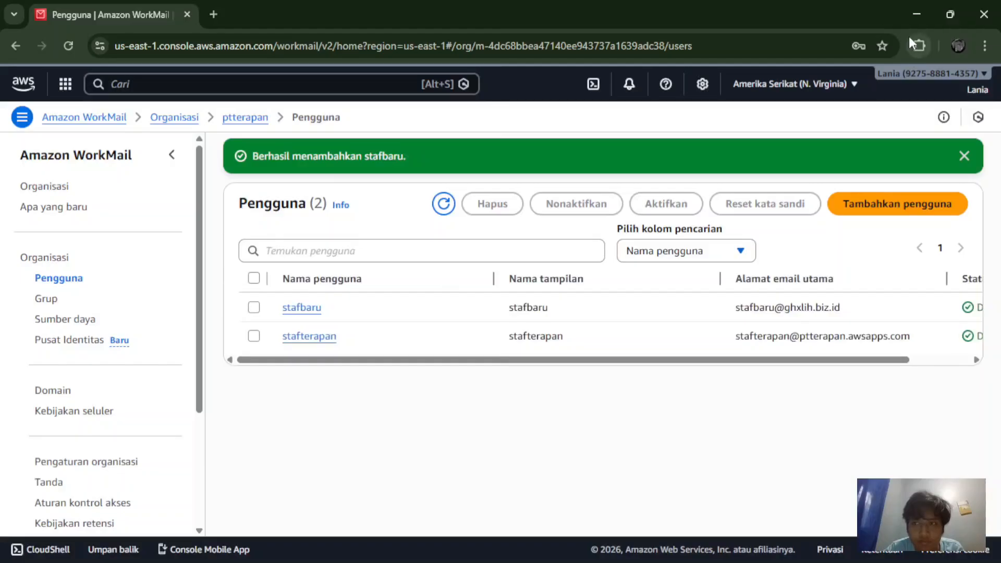
left_click(931, 8)
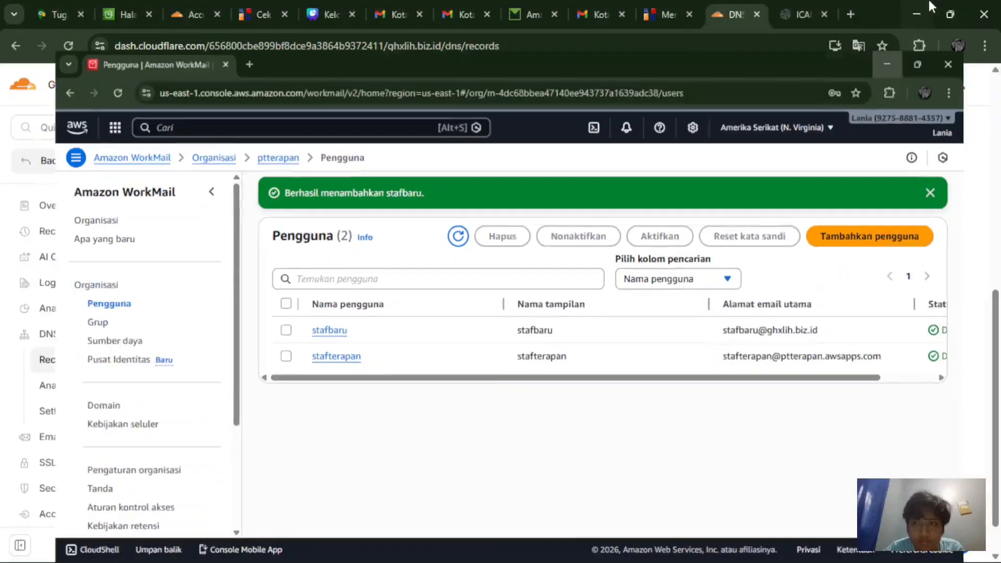
Step: Browse Webmail's Drafts, Inbox, Junk Email, Outbox, Sent Items, Deleted Items and RSS Feeds folders
left_click(519, 11)
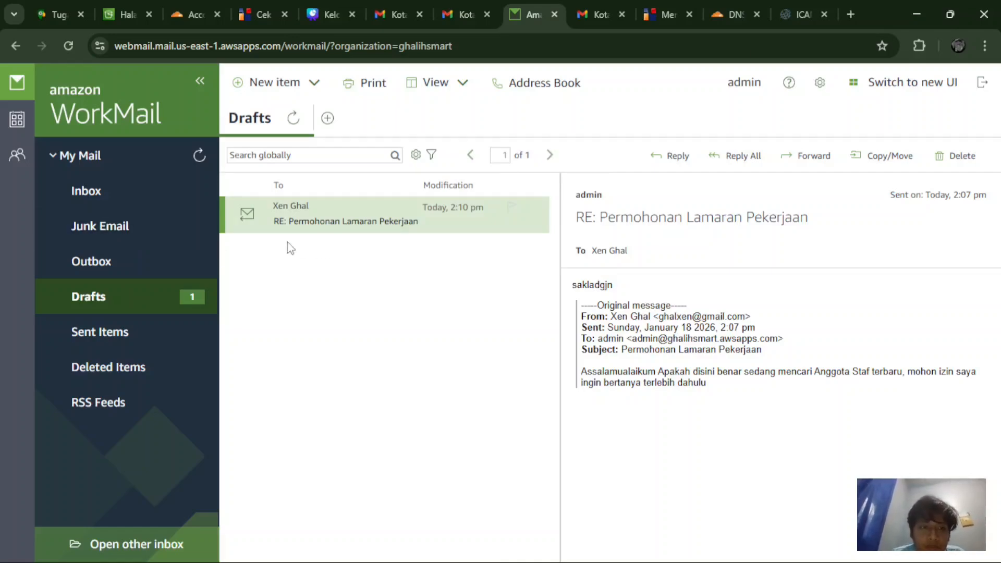
left_click(116, 297)
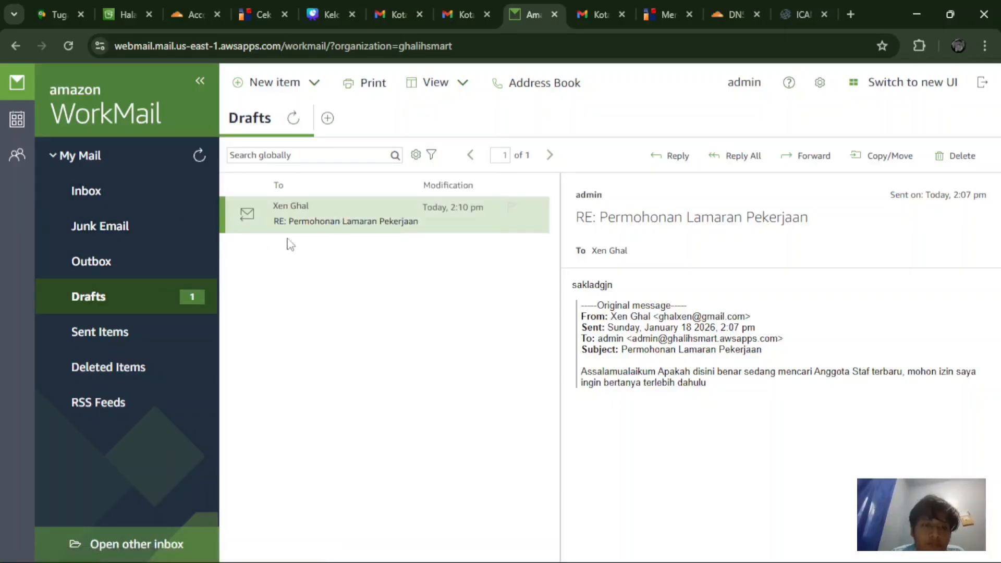
left_click(189, 203)
left_click(184, 235)
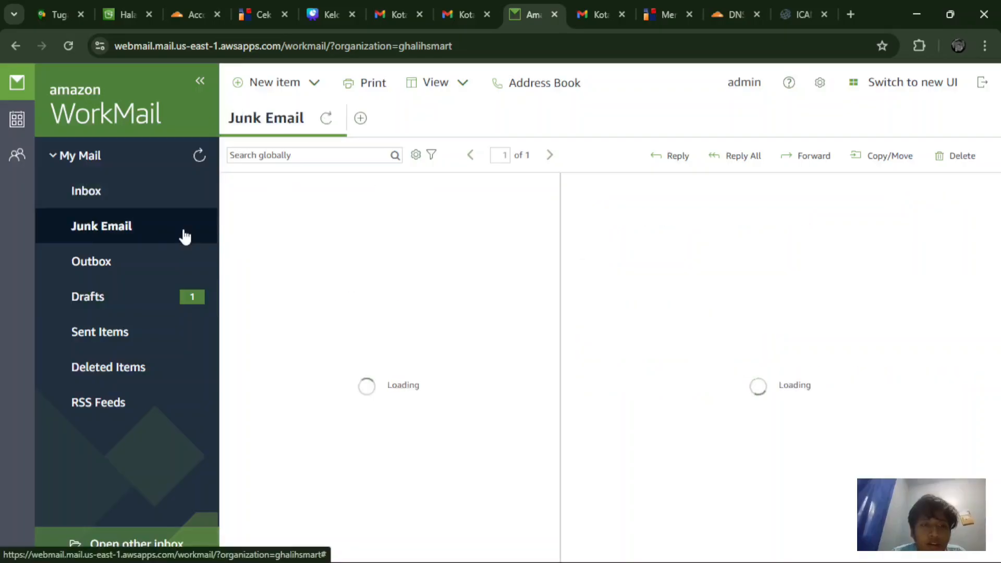
left_click(164, 270)
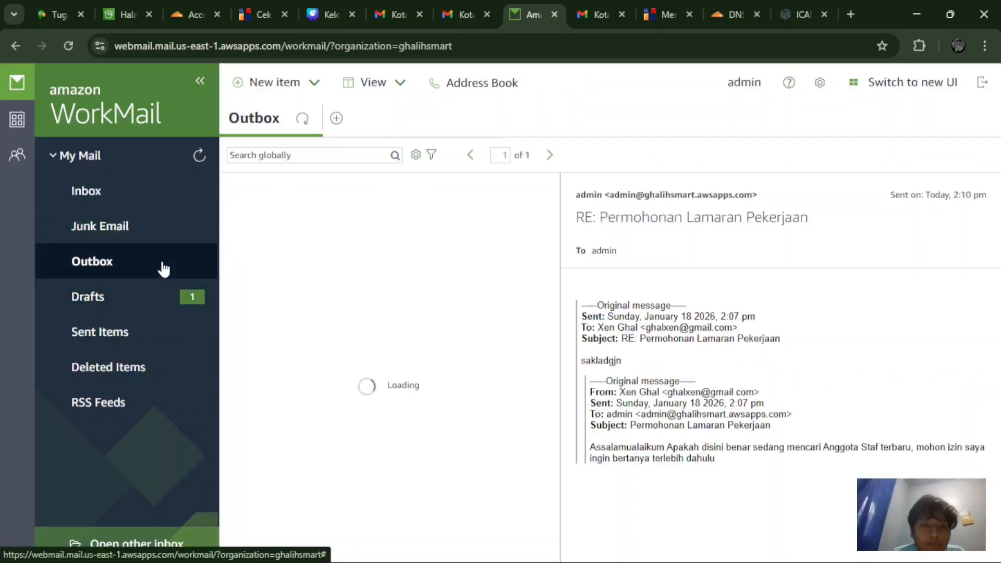
left_click(144, 300)
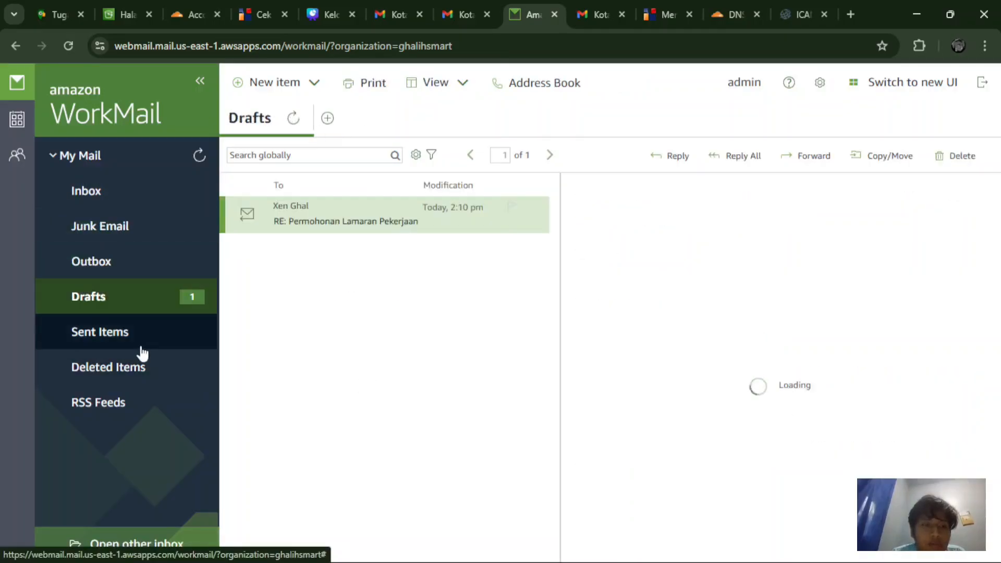
left_click(140, 344)
left_click(147, 384)
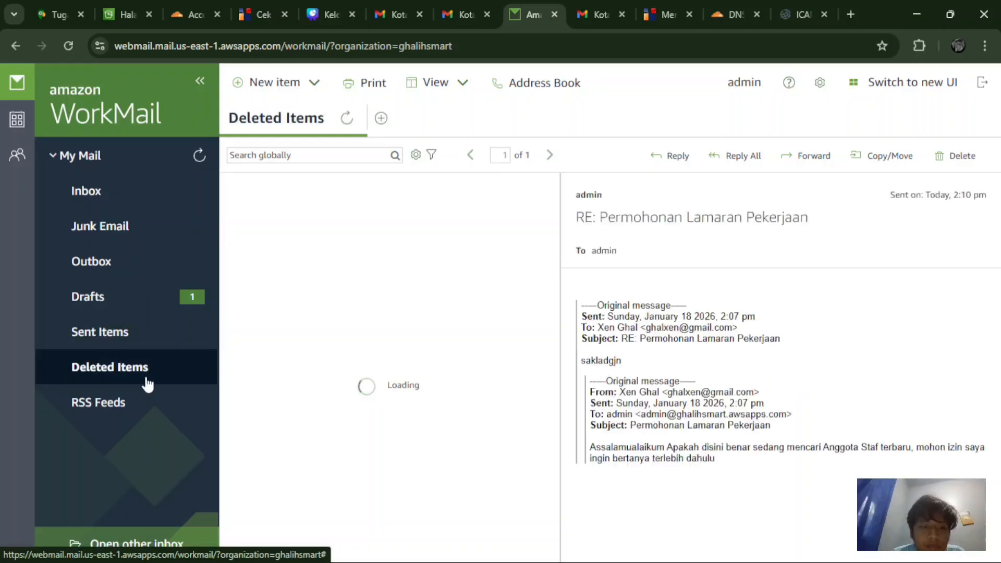
left_click(147, 398)
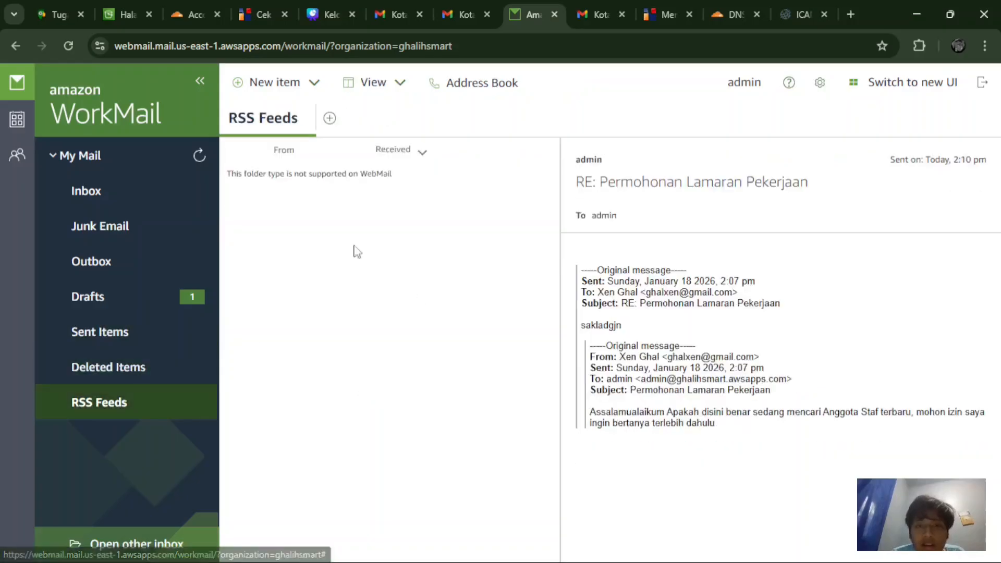
Step: Revisit Drafts and Outbox, then check the Inbox and the empty Junk Email folder
left_click(185, 300)
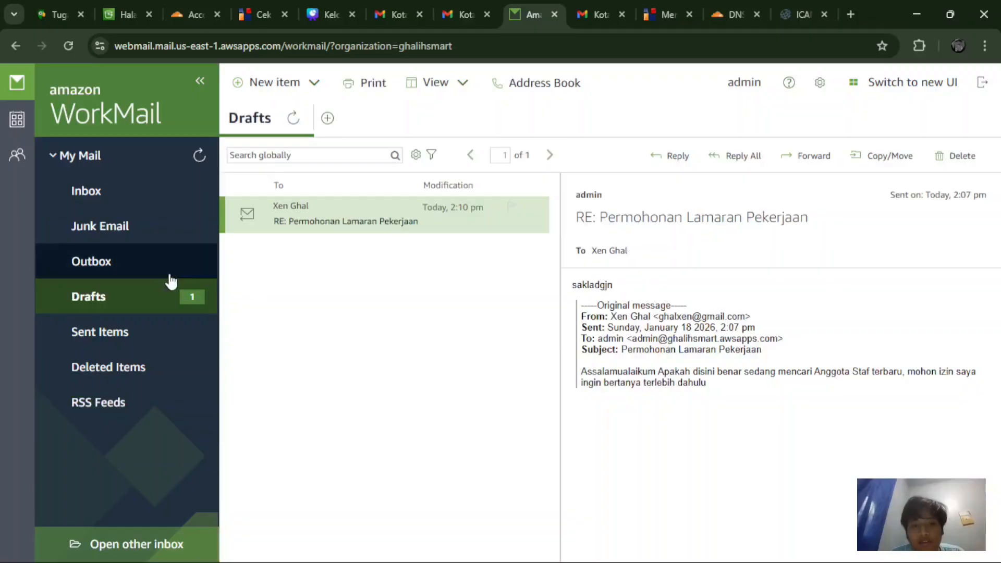
left_click(168, 275)
left_click(167, 292)
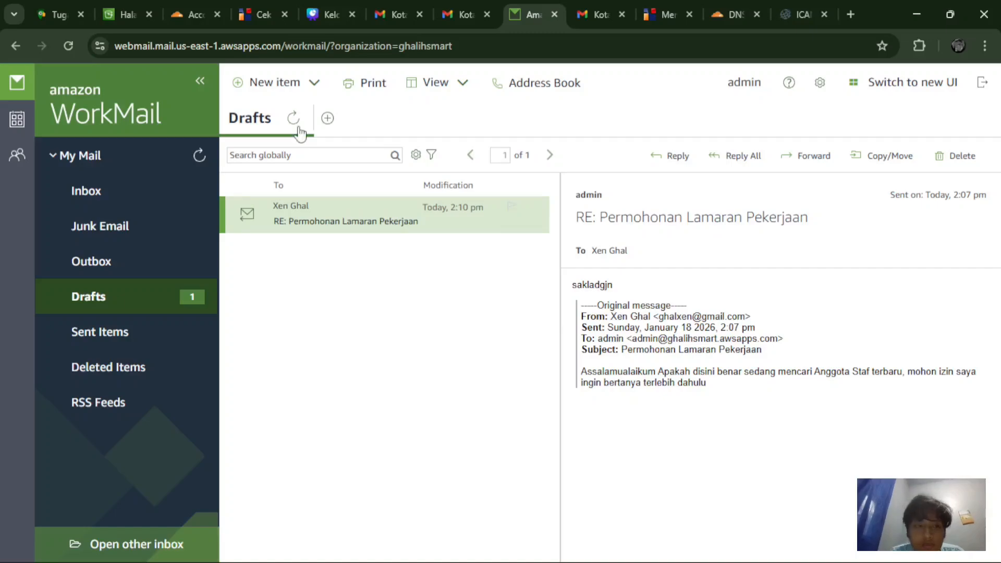
left_click(156, 187)
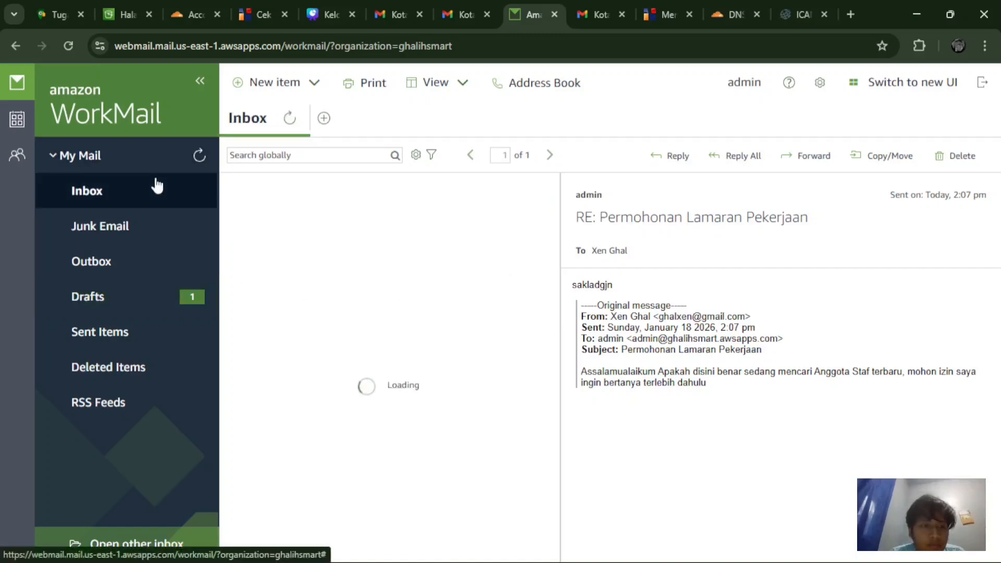
left_click(152, 243)
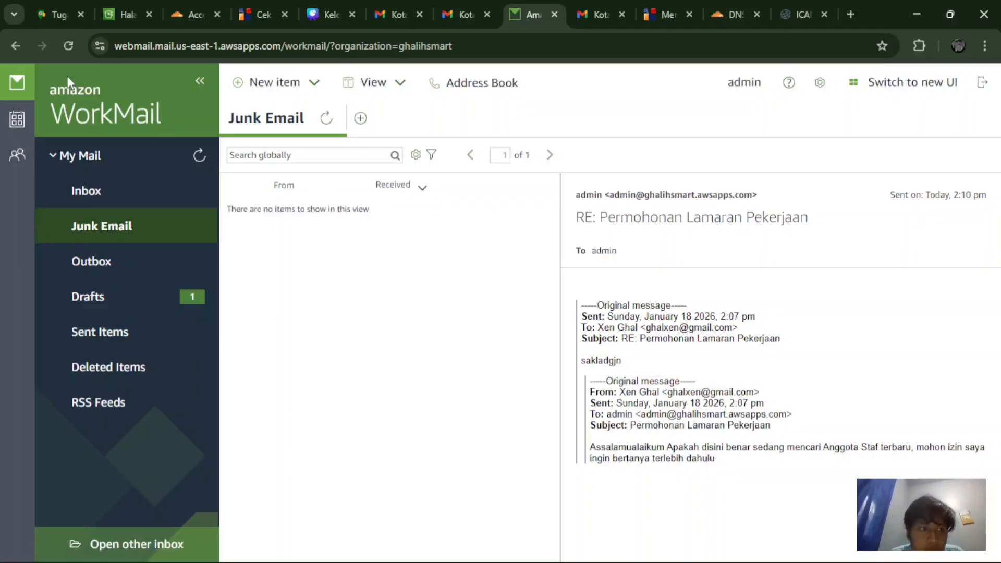
Step: Switch to the calendar, move to the week of January 26–30, and start a new appointment
left_click(13, 117)
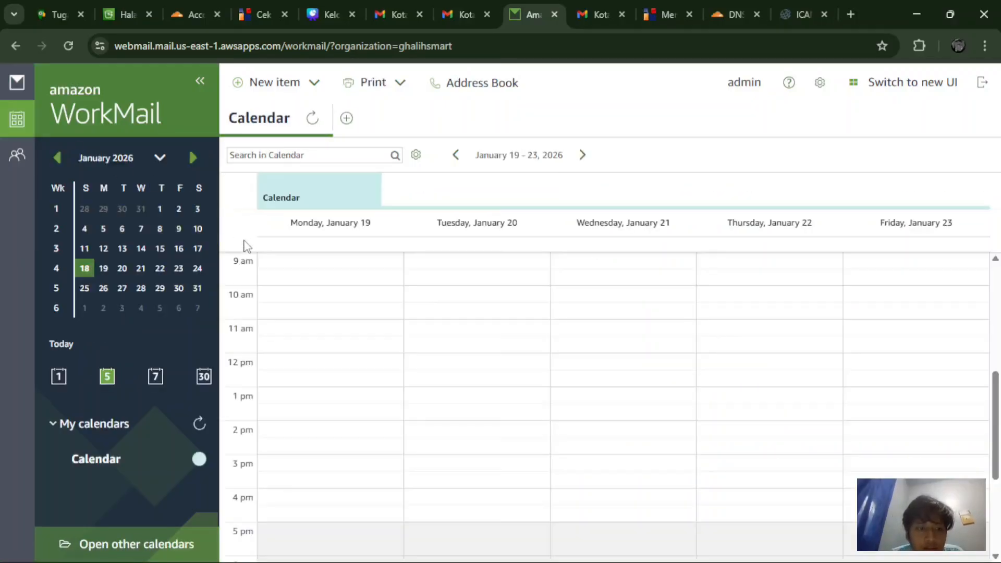
left_click(142, 291)
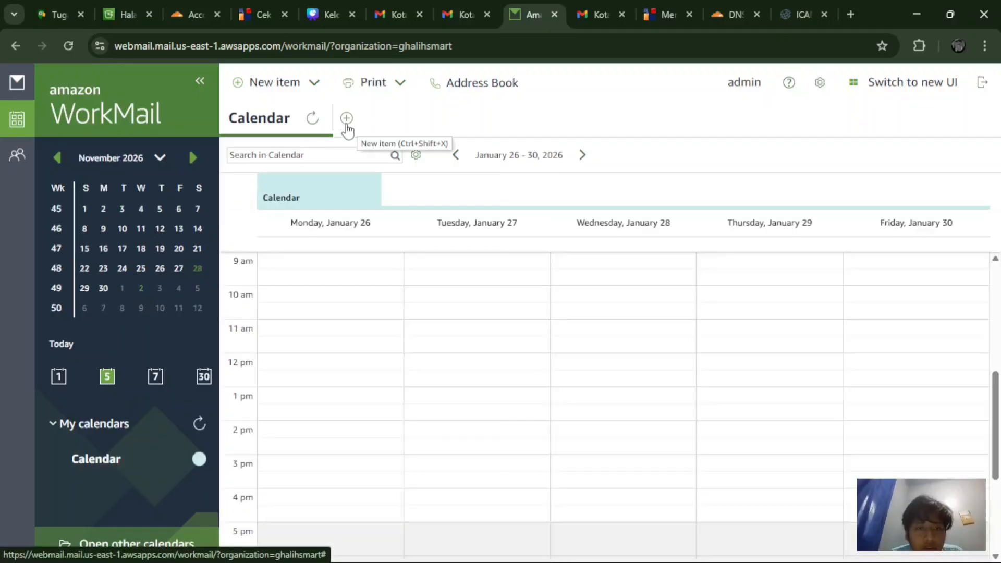
left_click(346, 118)
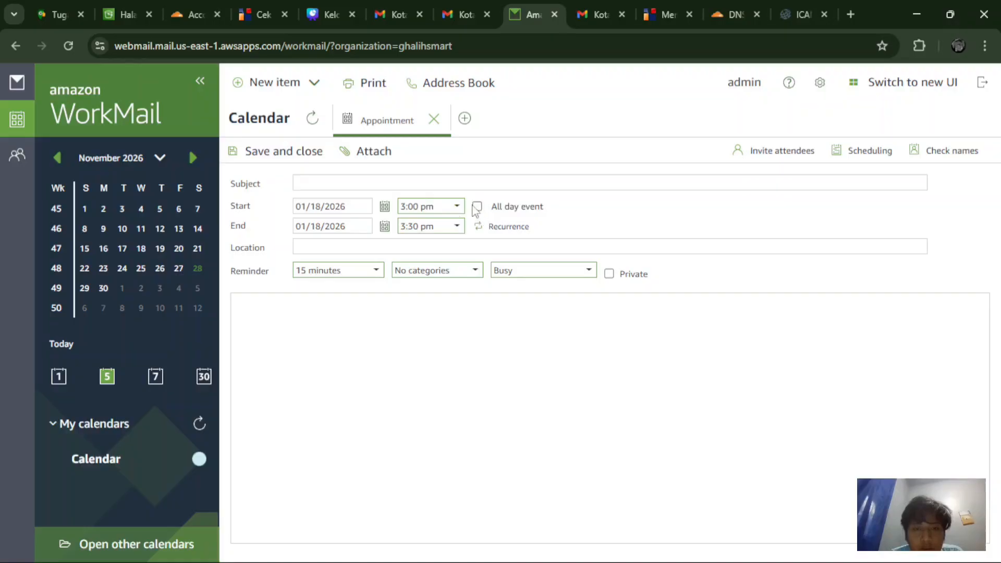
left_click_drag(487, 211, 399, 107)
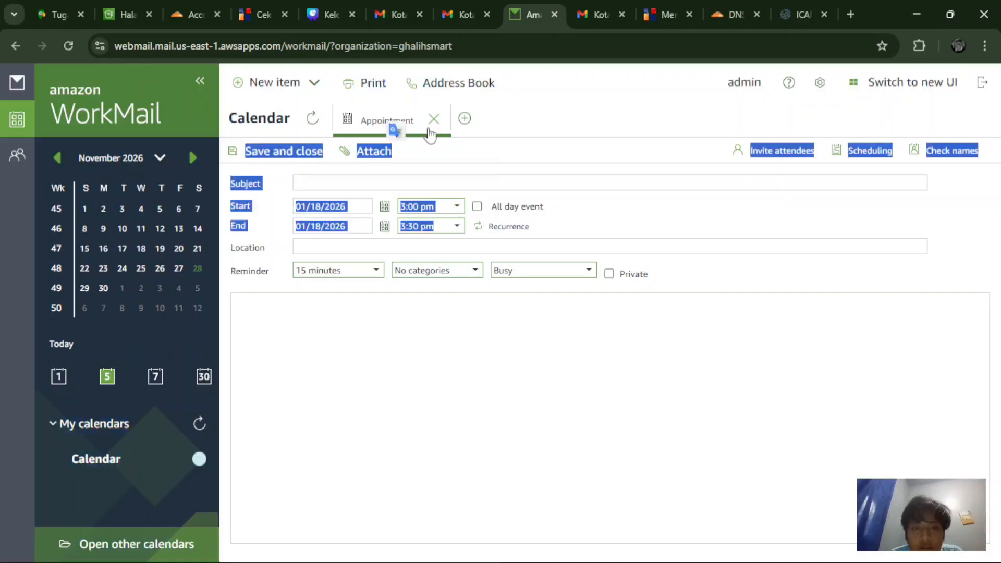
Step: Open and close the organization's address book, then open and cancel printing the appointment
left_click(447, 157)
left_click(446, 84)
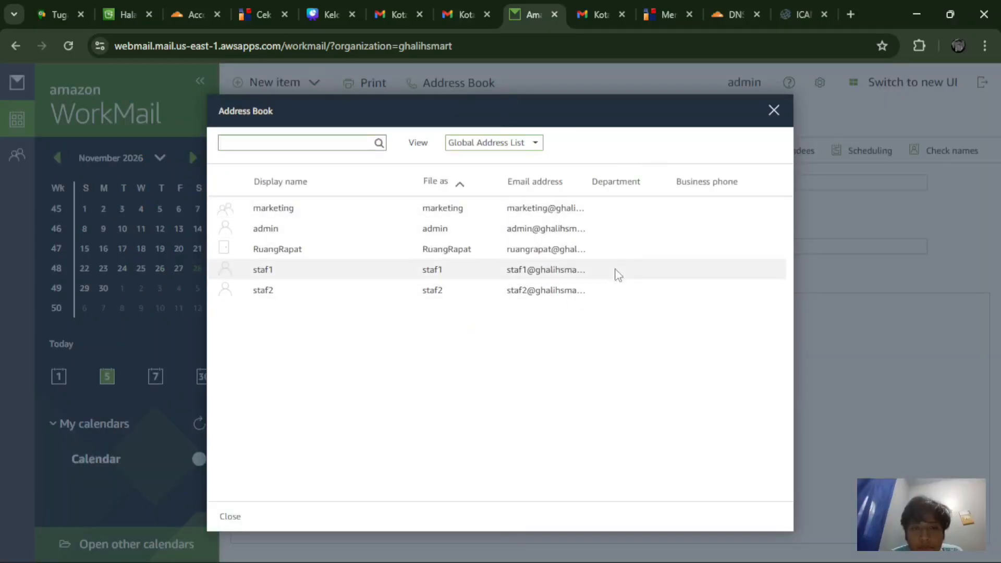
left_click(773, 111)
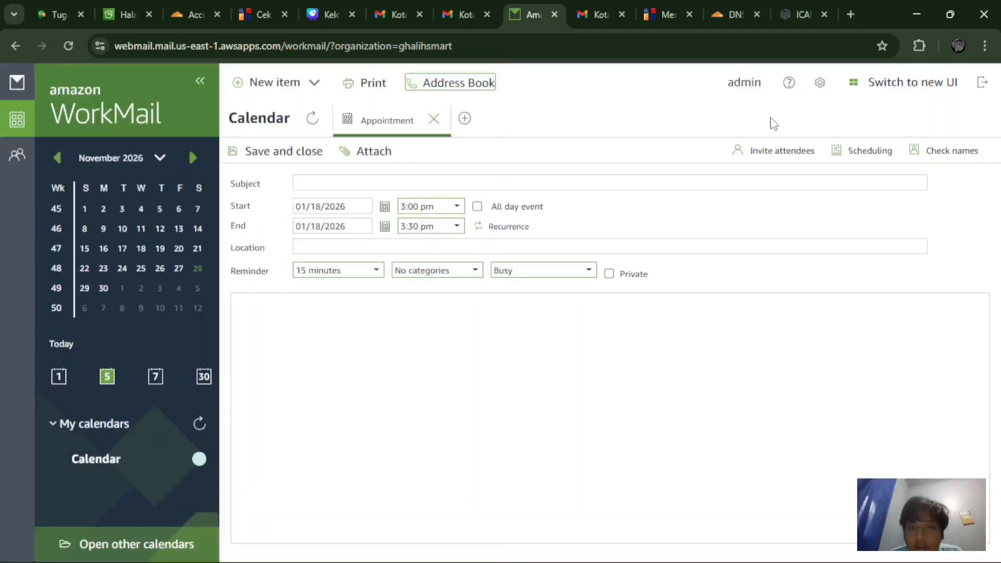
left_click(367, 85)
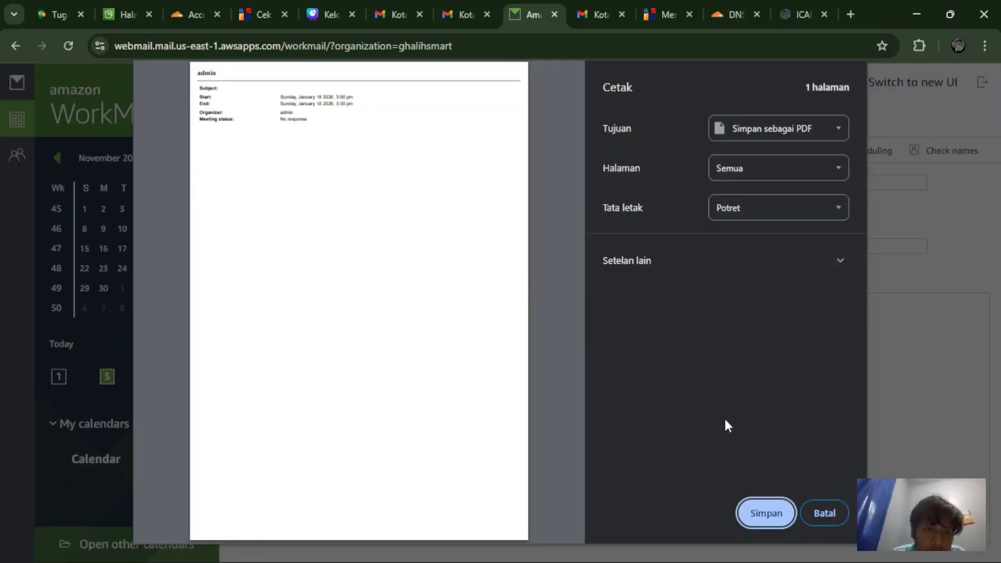
left_click(826, 515)
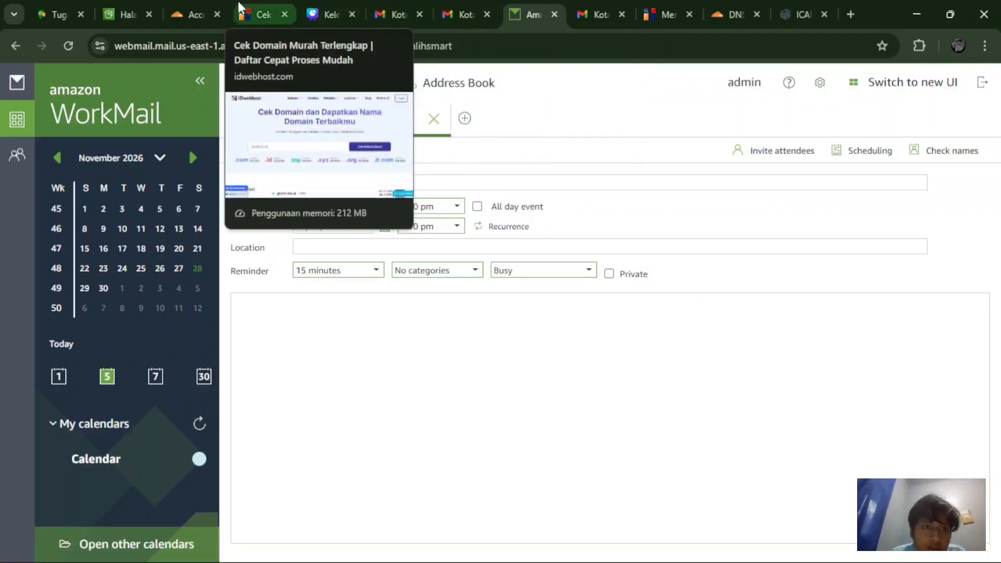
Step: Return to the WorkMail console and show the Organizations list with its five organisations
left_click(189, 6)
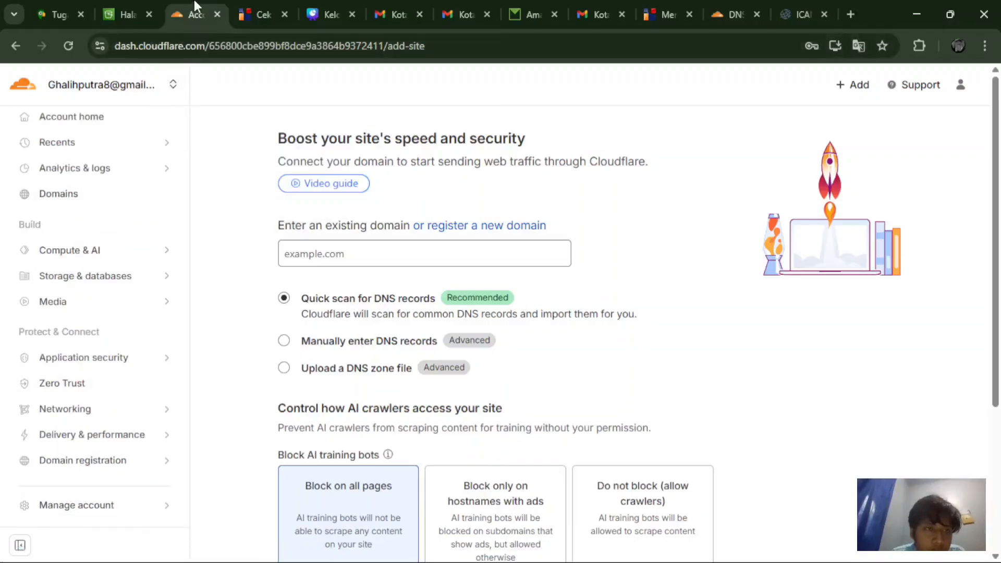
left_click(136, 7)
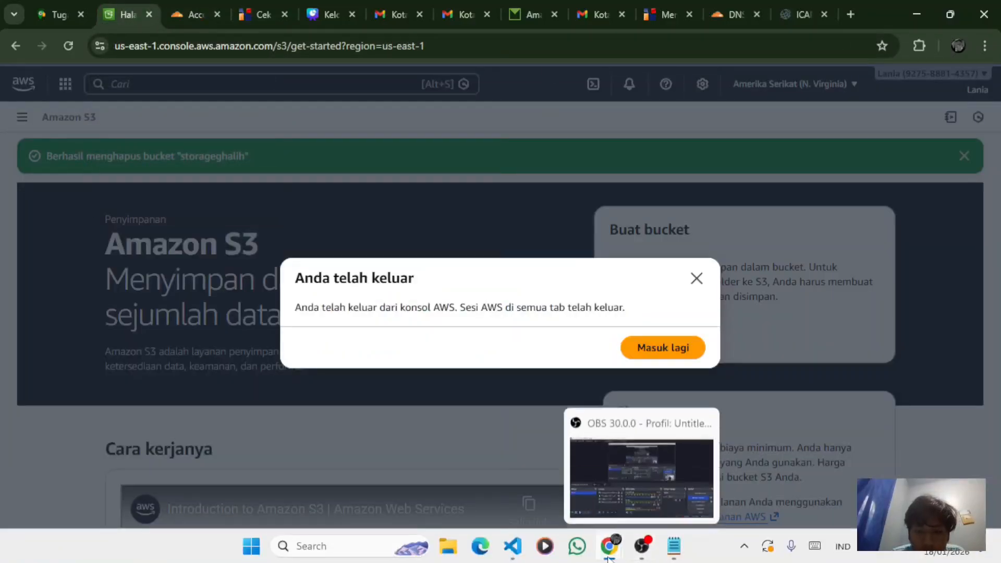
mouse_move(609, 545)
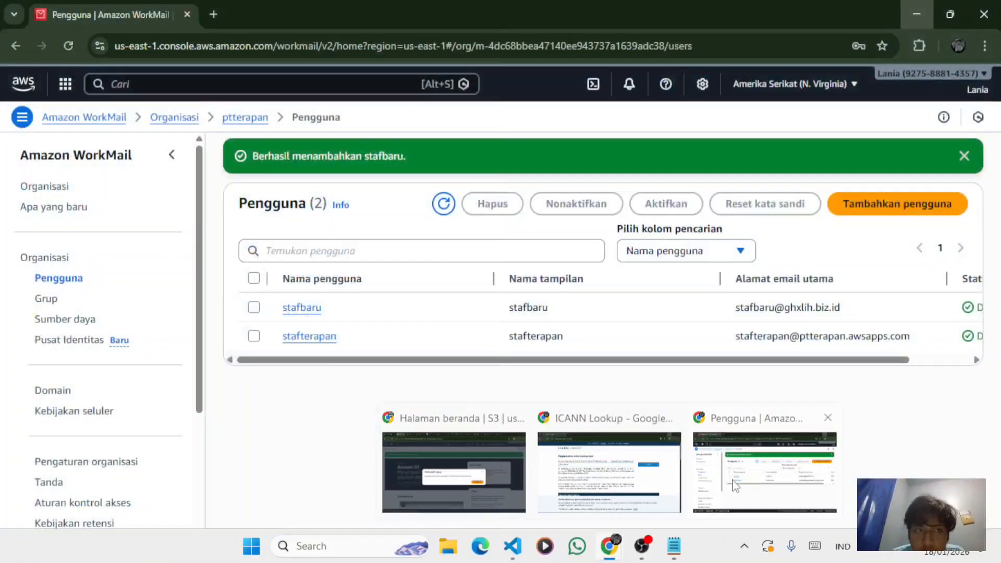
left_click(735, 485)
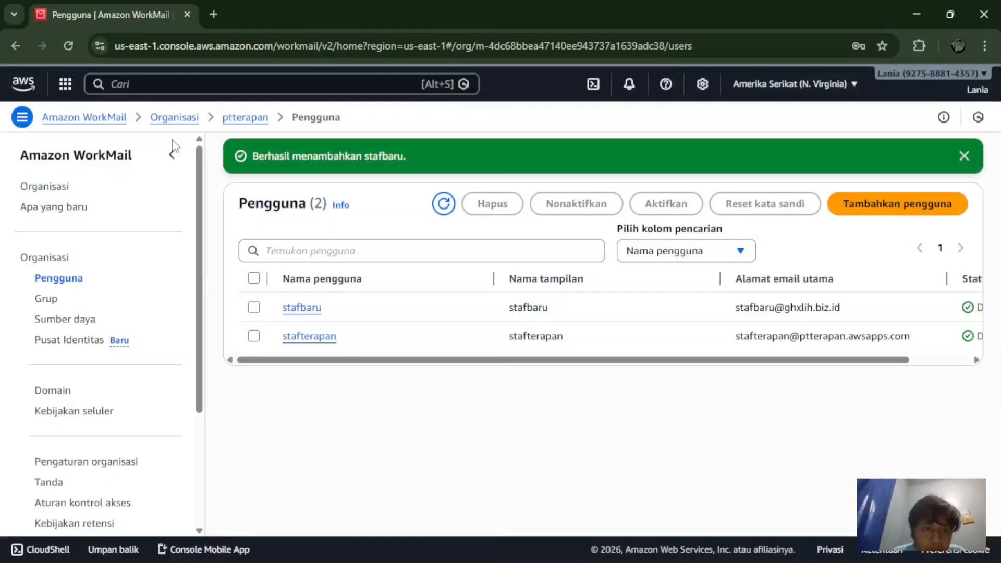
left_click(168, 117)
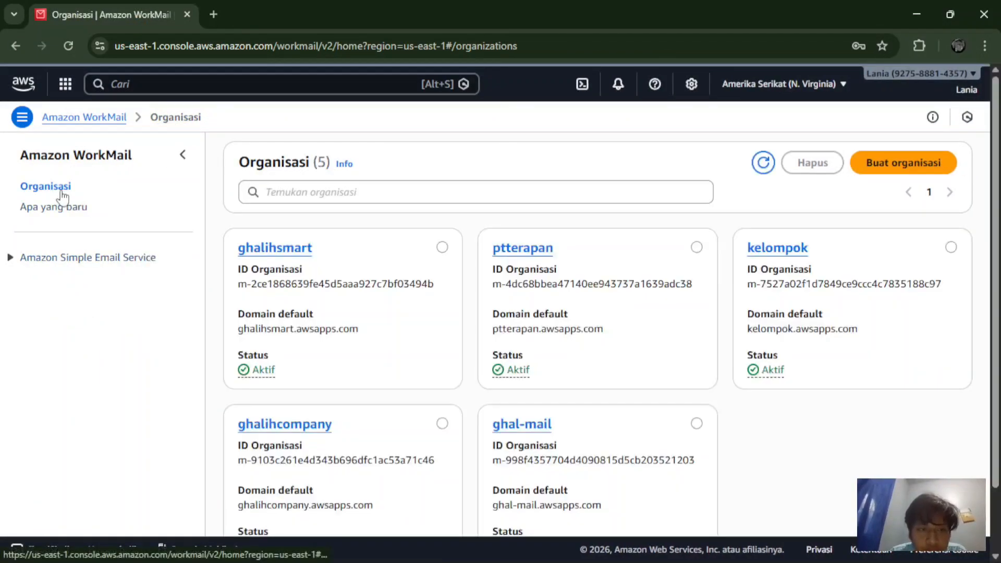
scroll(313, 345, "down", 2)
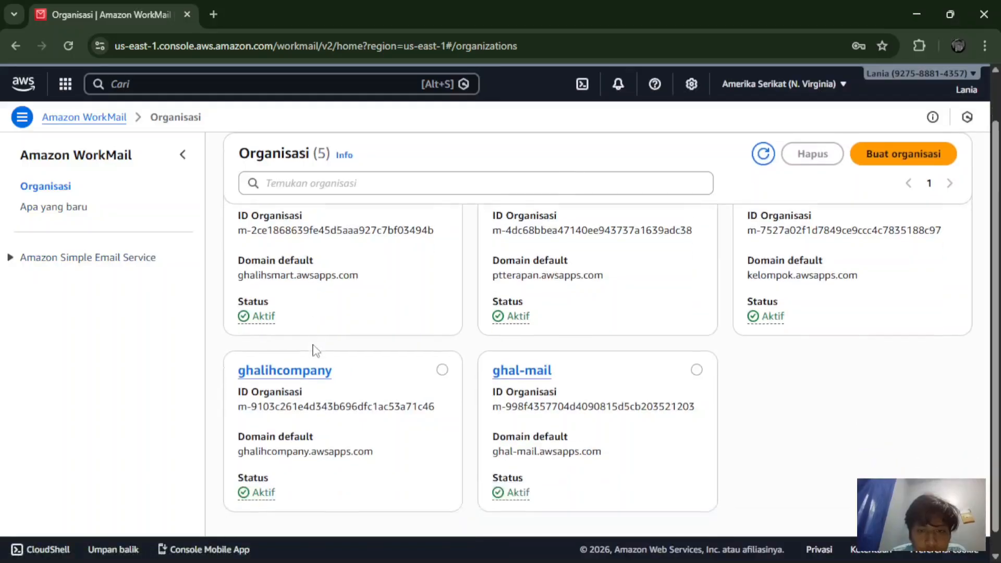
scroll(313, 345, "up", 2)
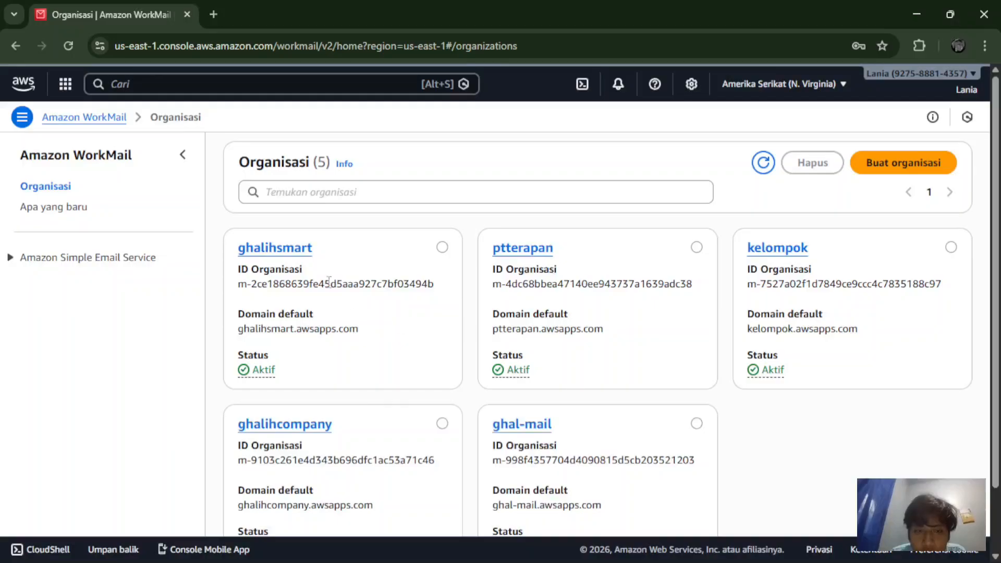
Step: Open the ghalihsmart organization and go to its Monitoring page
left_click(291, 251)
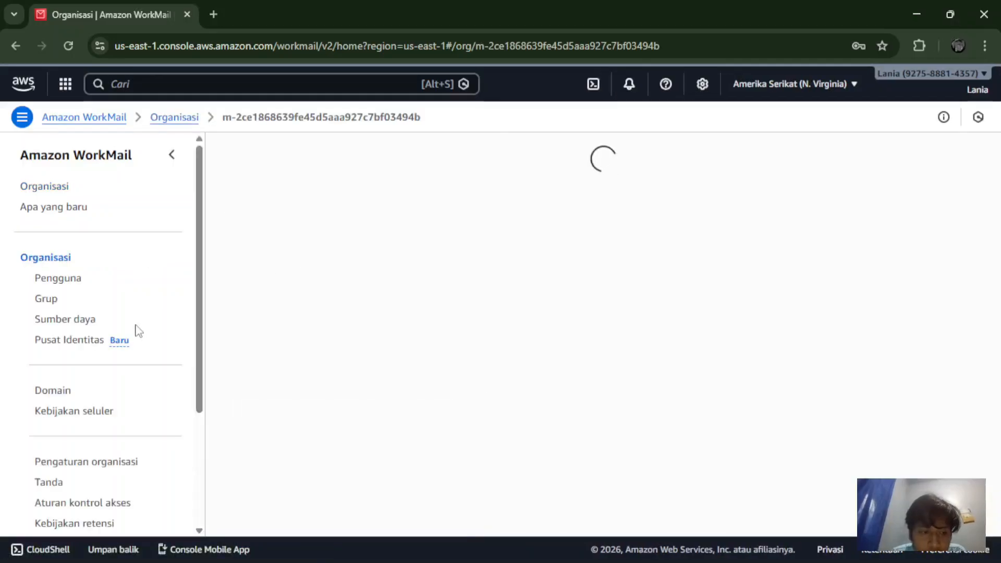
scroll(137, 331, "down", 3)
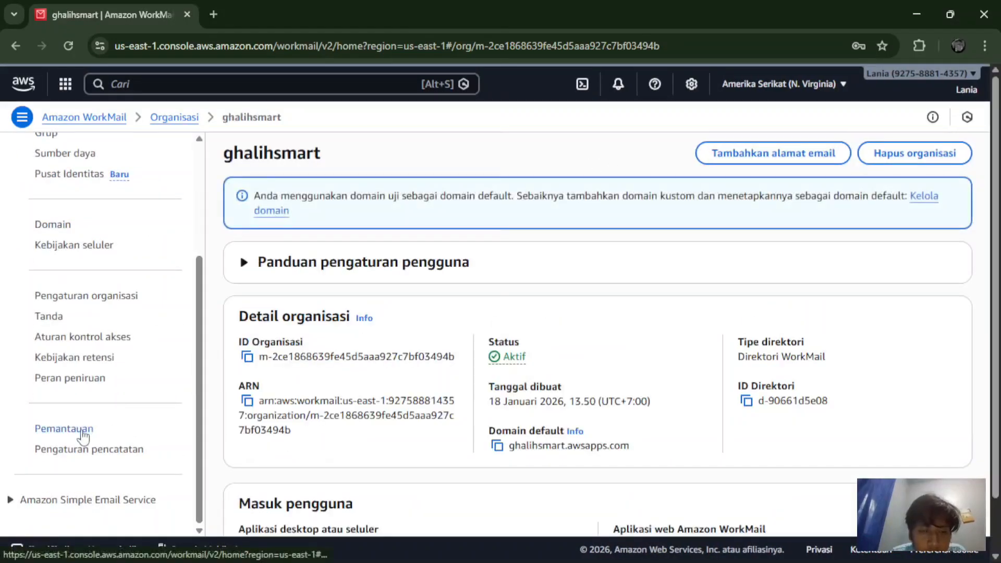
left_click(83, 433)
Step: Review the email-flow charts: 2 received, 3 delivered to mailboxes, 1 outgoing sent
scroll(274, 500, "down", 2)
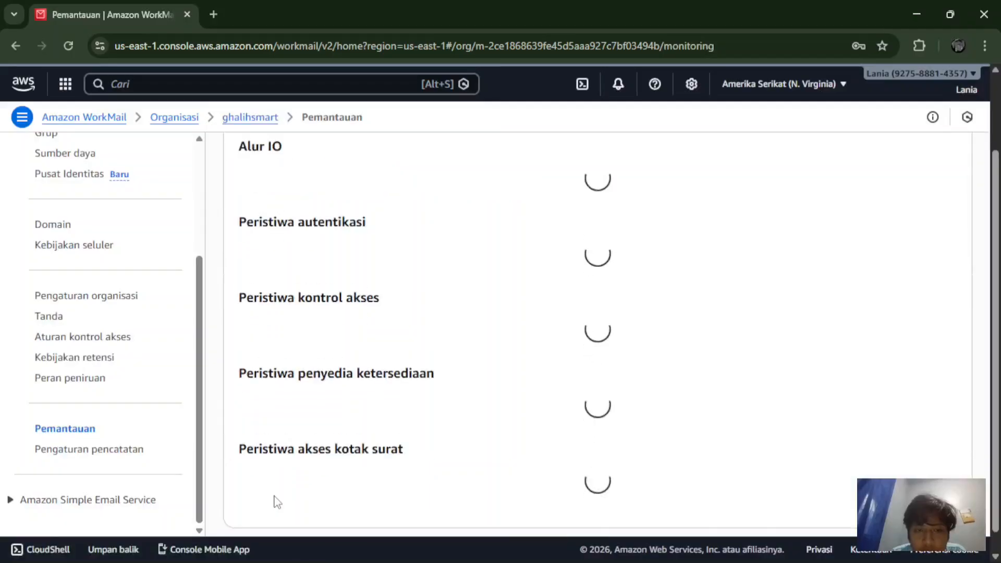
scroll(276, 502, "down", 1)
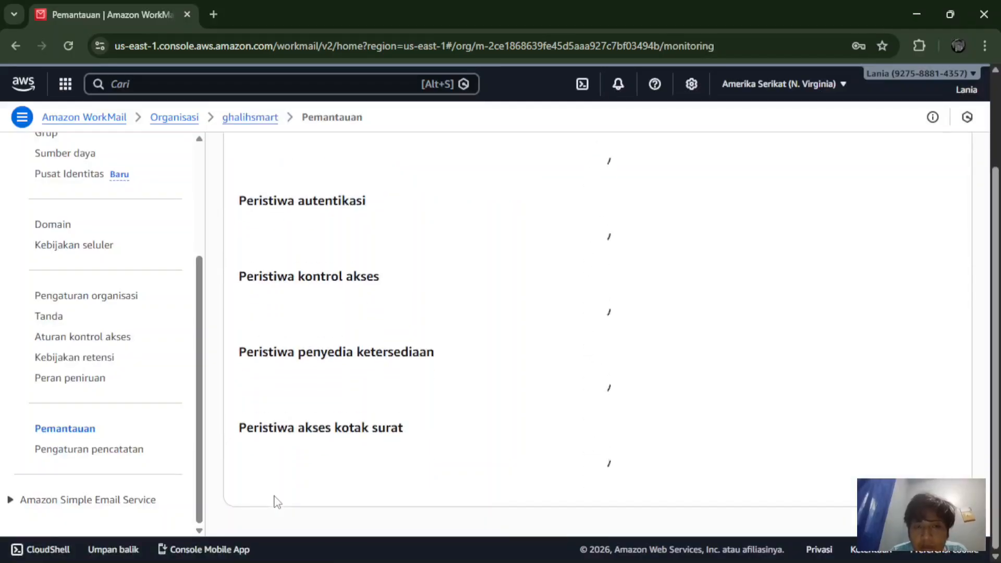
scroll(451, 264, "up", 3)
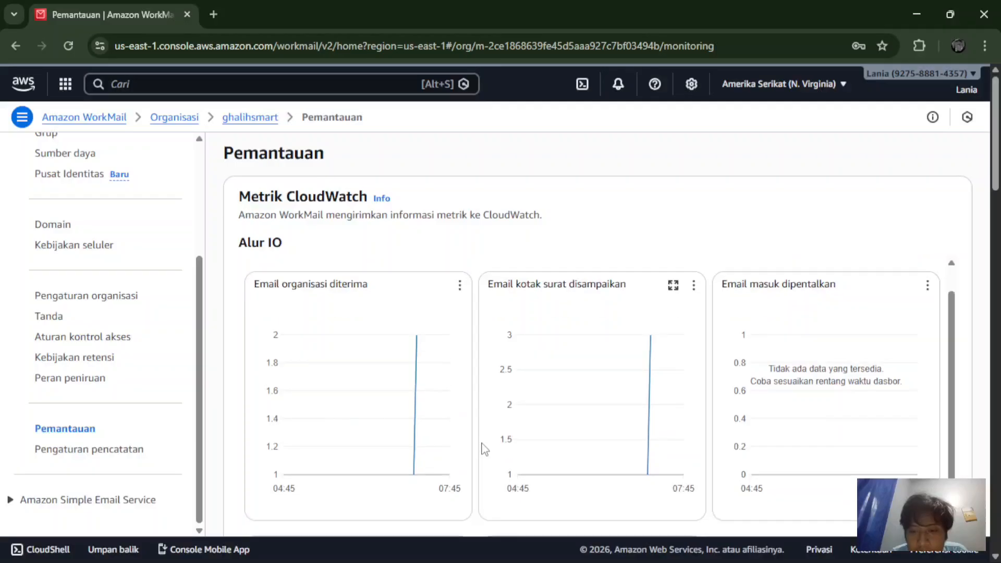
scroll(482, 449, "down", 3)
scroll(485, 450, "up", 2)
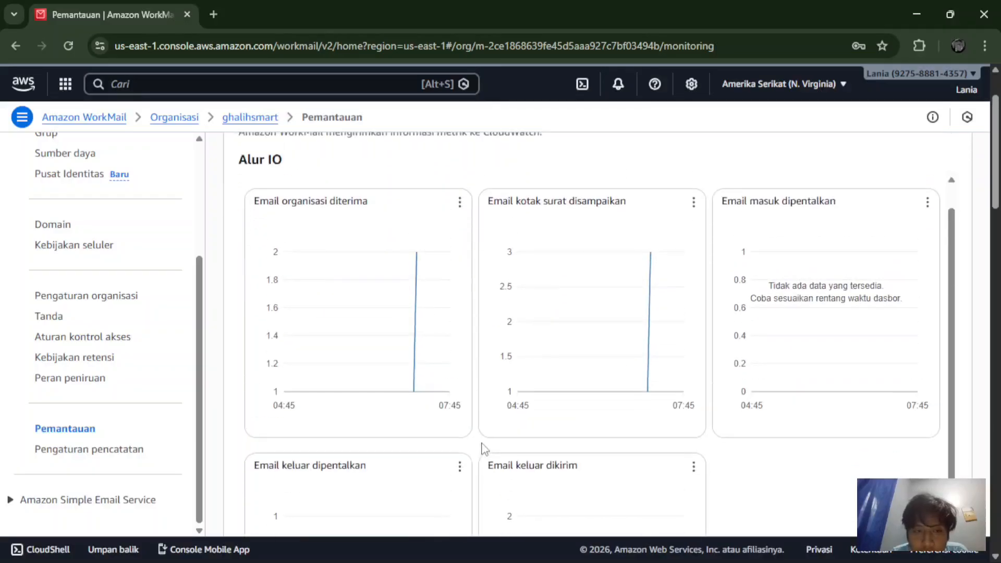
scroll(482, 448, "down", 1)
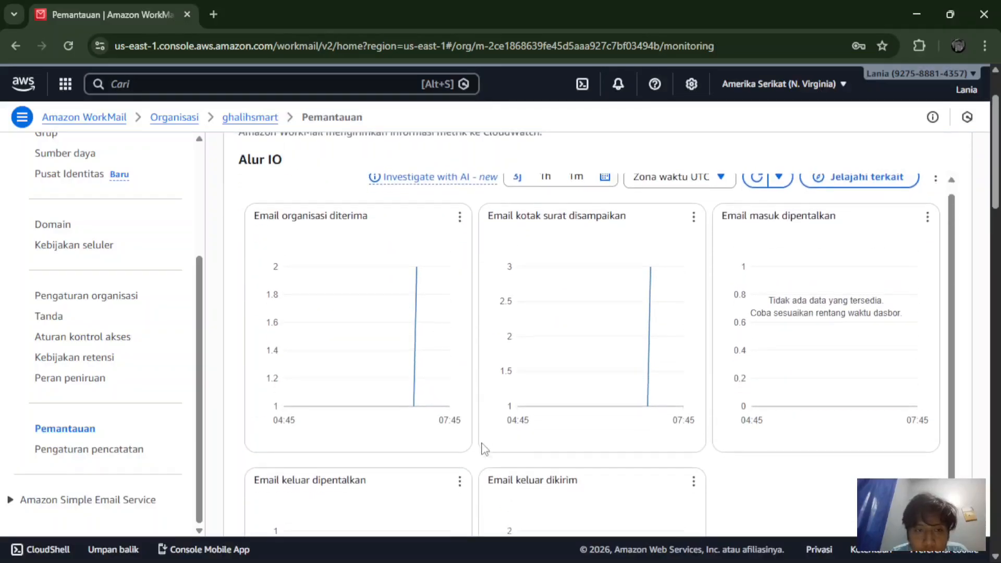
mouse_move(420, 259)
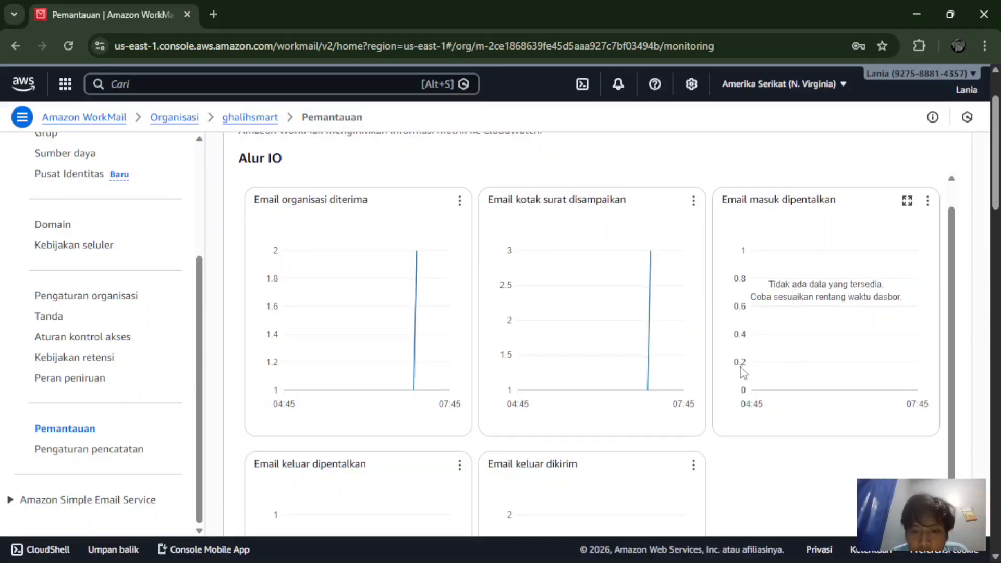
scroll(746, 373, "down", 5)
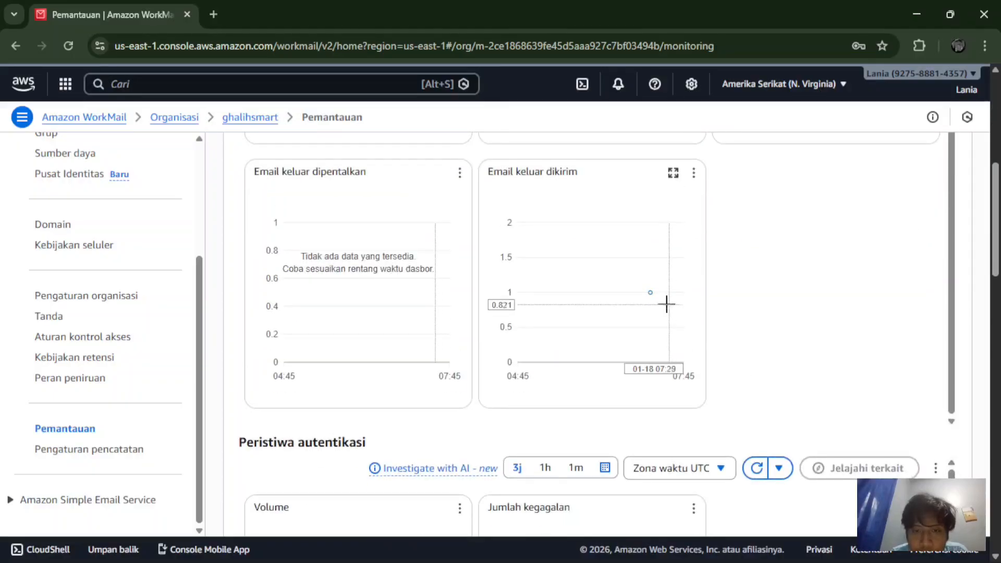
mouse_move(650, 300)
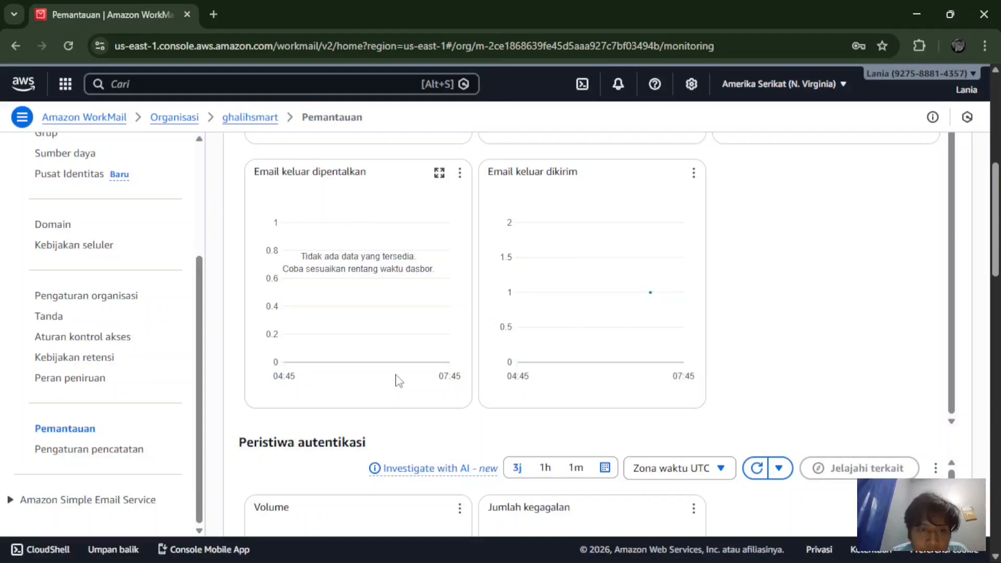
scroll(399, 381, "down", 3)
scroll(399, 381, "down", 6)
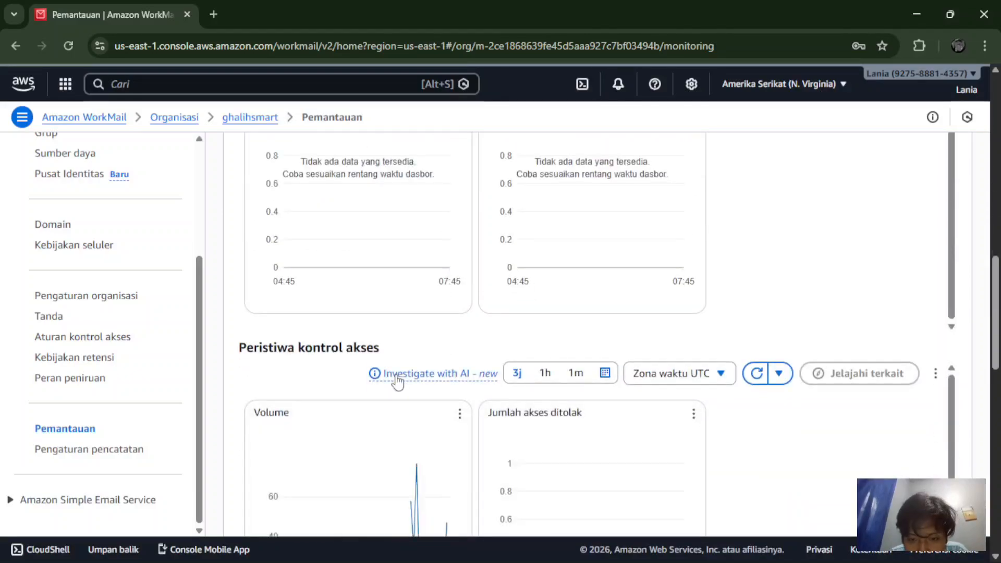
scroll(398, 381, "down", 2)
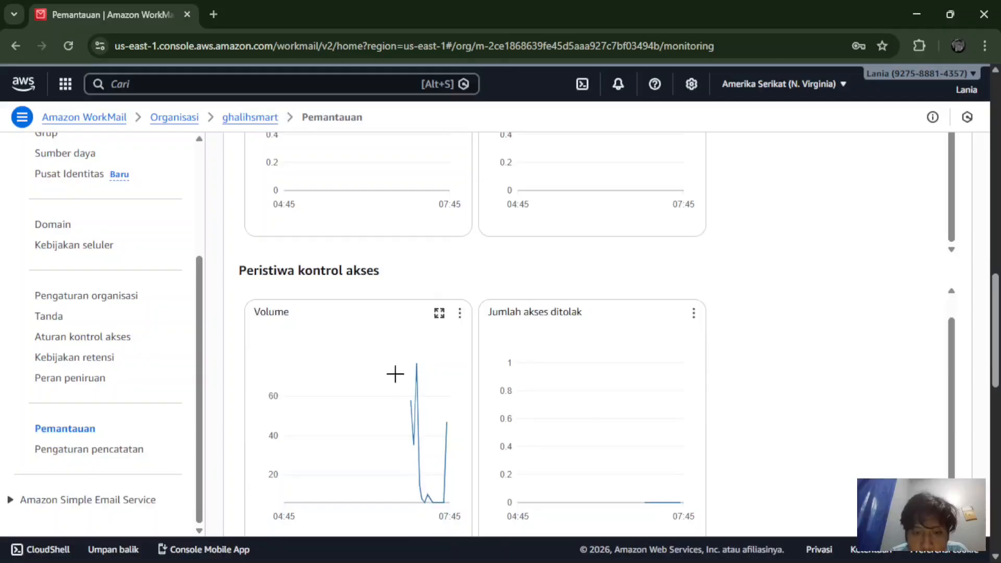
scroll(589, 354, "down", 2)
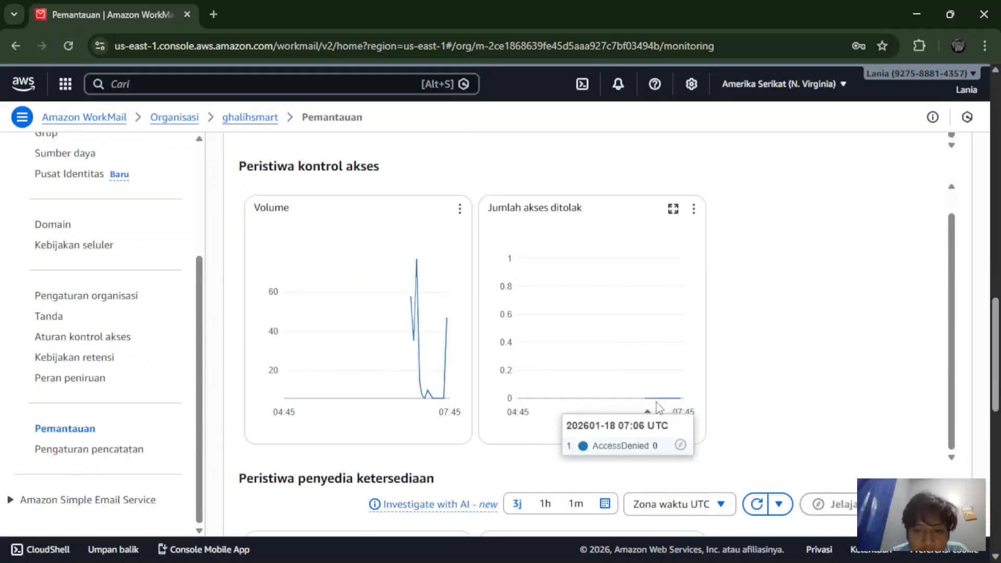
mouse_move(658, 398)
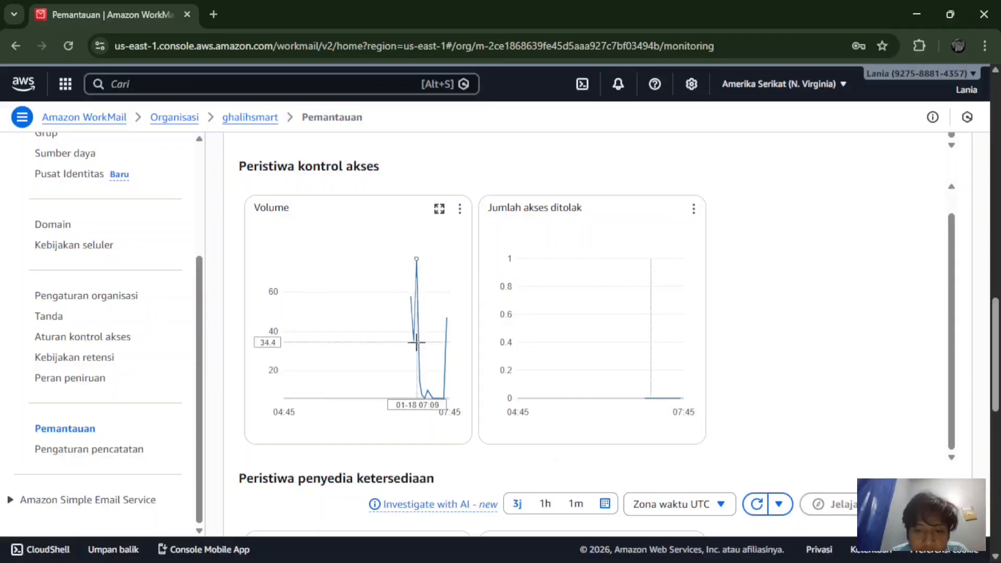
scroll(129, 286, "up", 5)
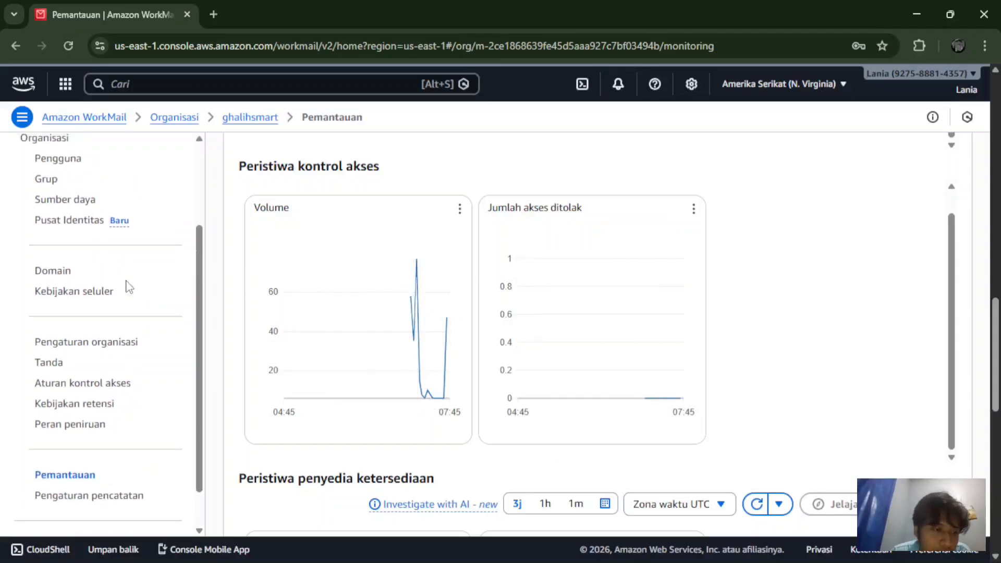
scroll(129, 286, "down", 4)
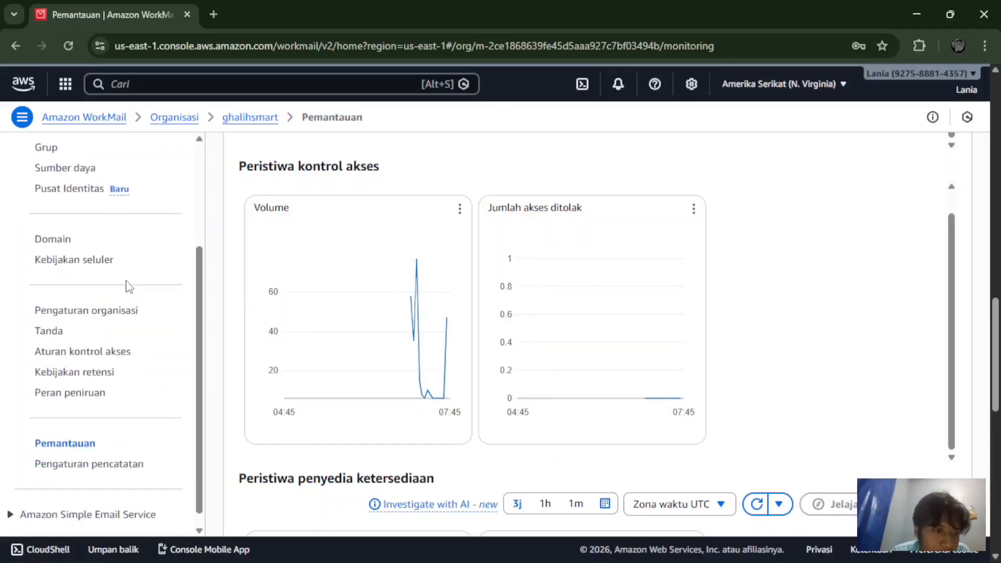
scroll(129, 285, "up", 3)
scroll(129, 286, "down", 3)
scroll(129, 287, "down", 1)
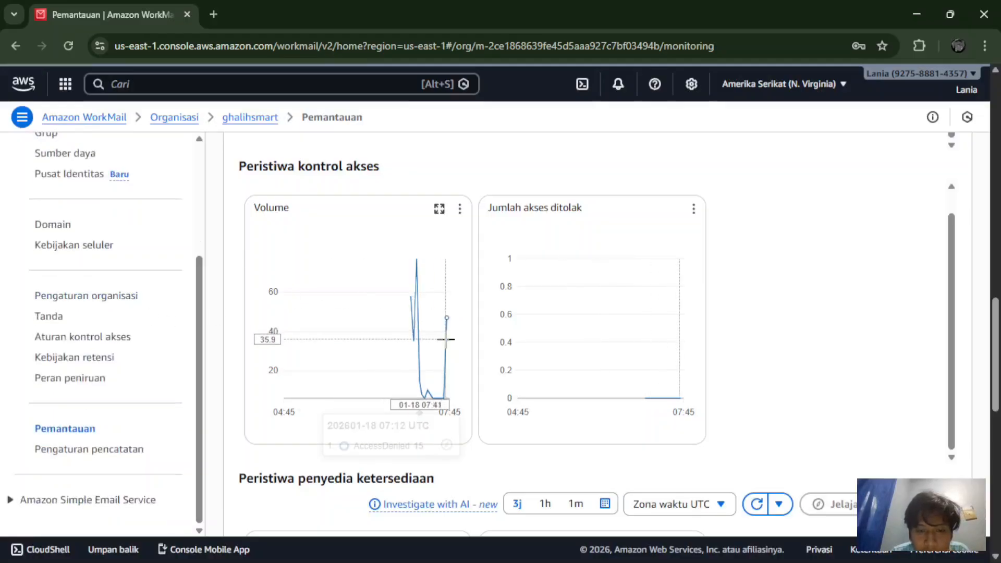
mouse_move(450, 347)
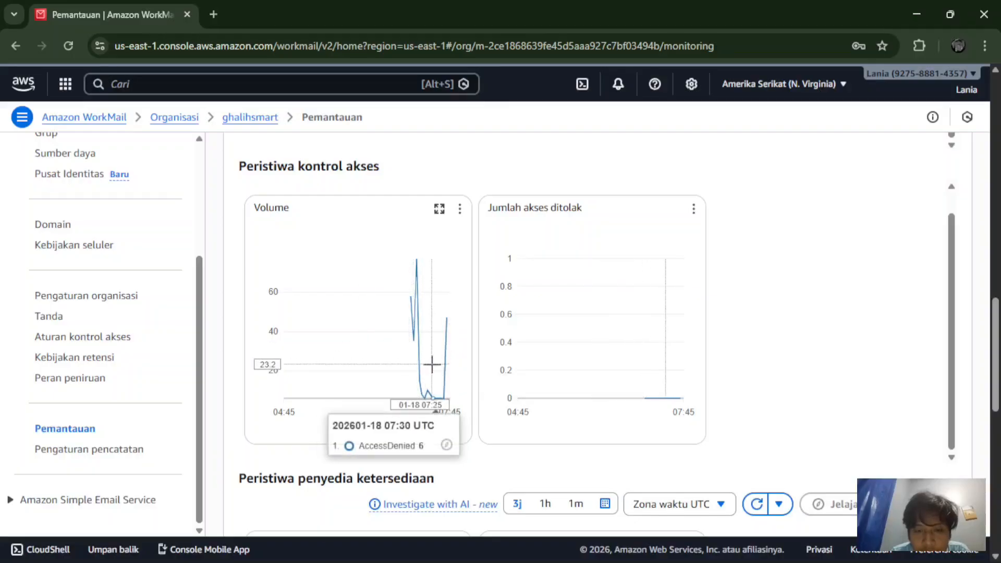
scroll(427, 357, "up", 1)
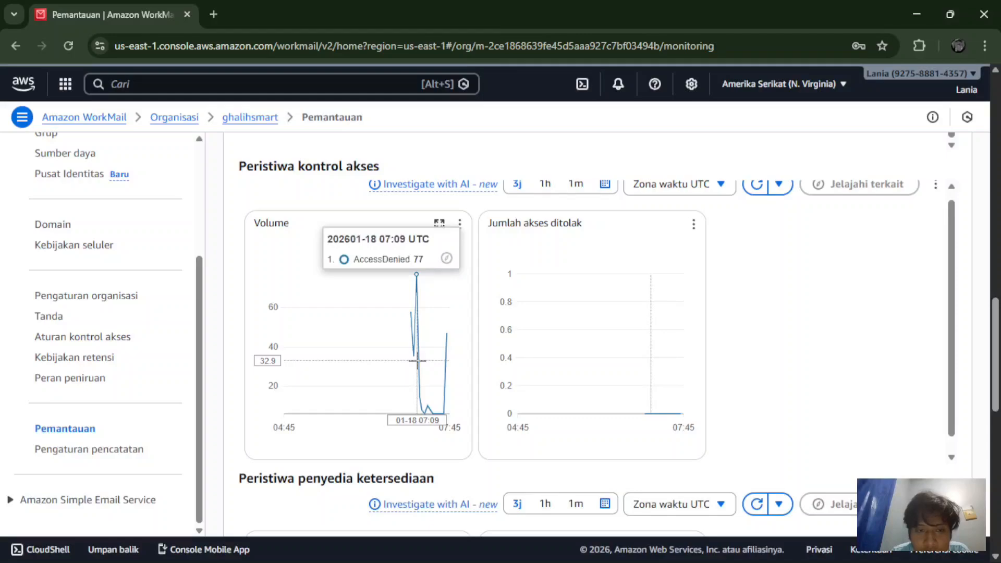
scroll(418, 360, "down", 2)
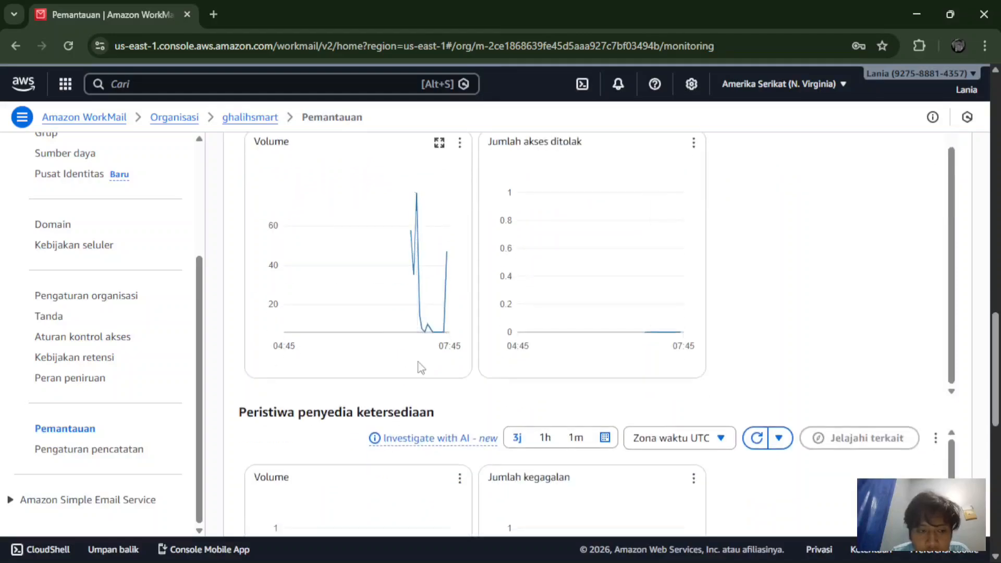
scroll(418, 365, "down", 4)
scroll(420, 367, "down", 1)
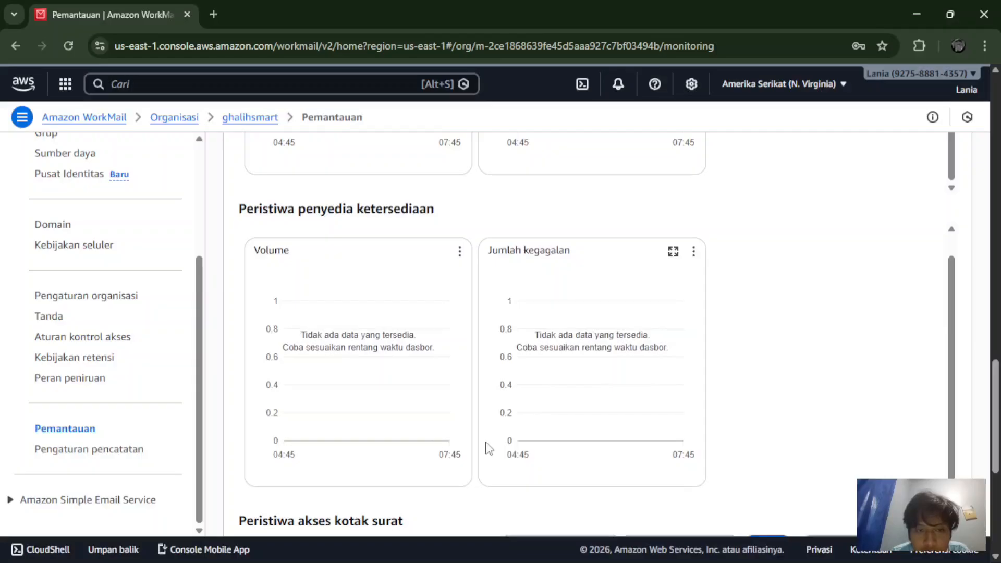
scroll(212, 430, "down", 2)
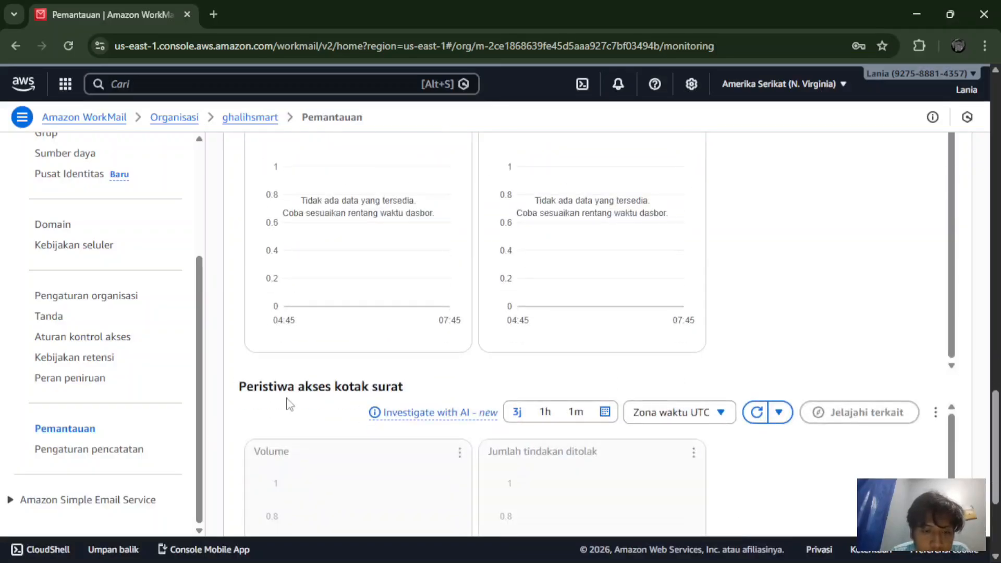
scroll(290, 405, "down", 2)
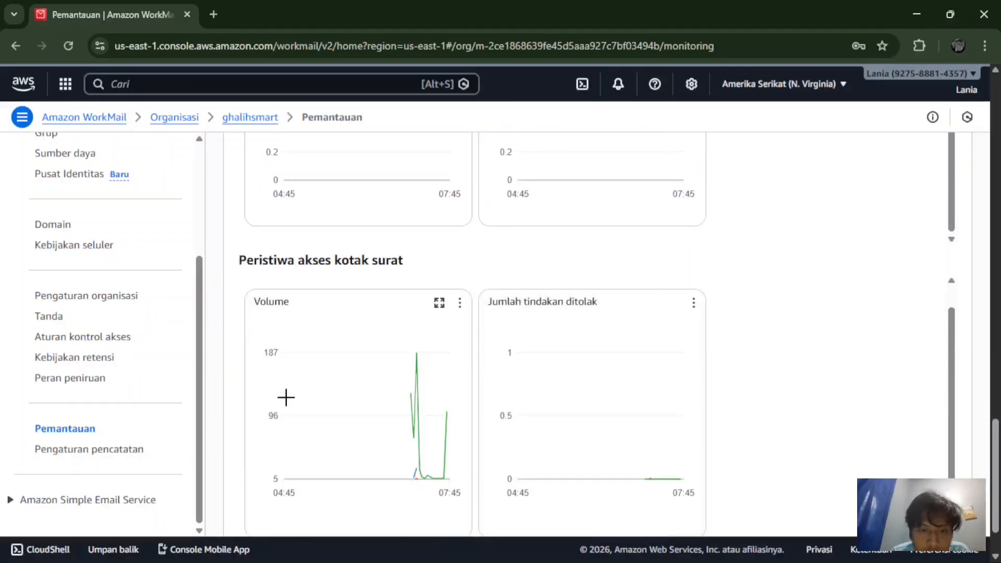
scroll(286, 398, "down", 1)
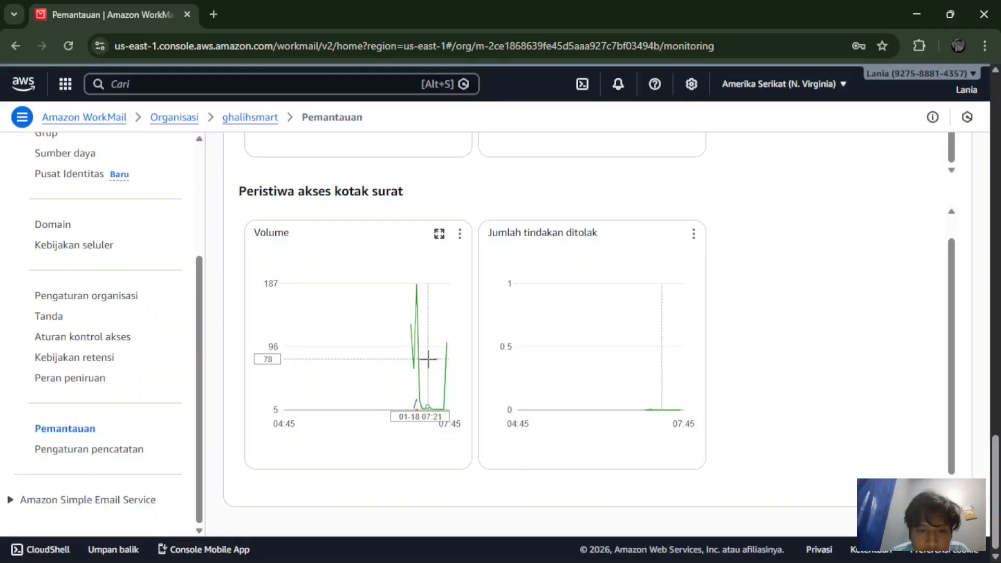
mouse_move(412, 345)
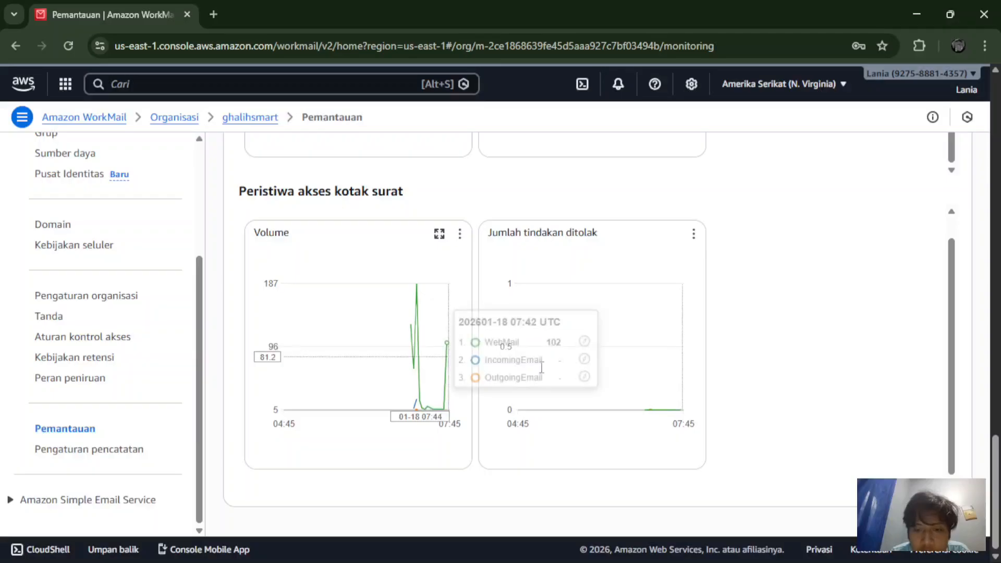
scroll(547, 367, "up", 8)
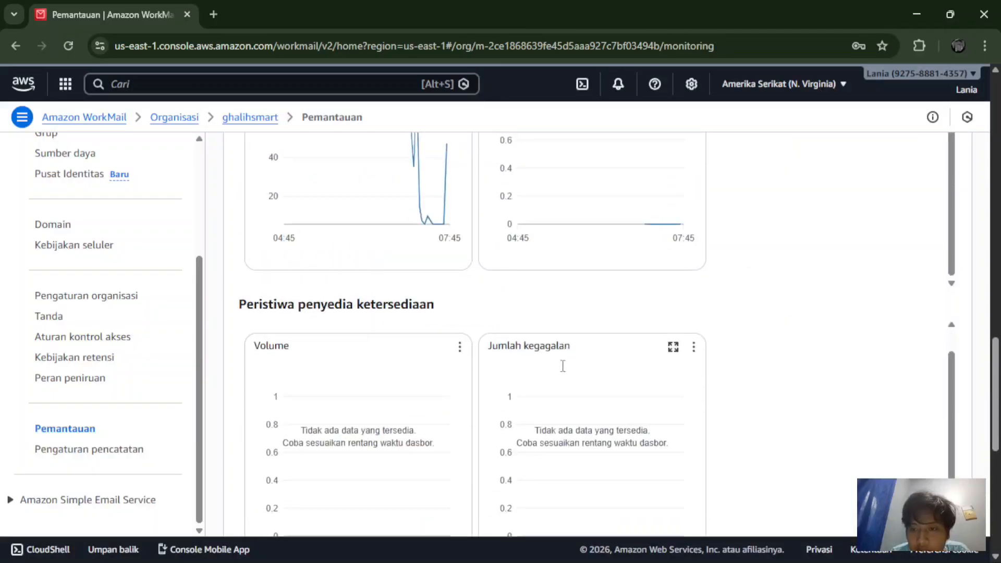
scroll(563, 366, "down", 8)
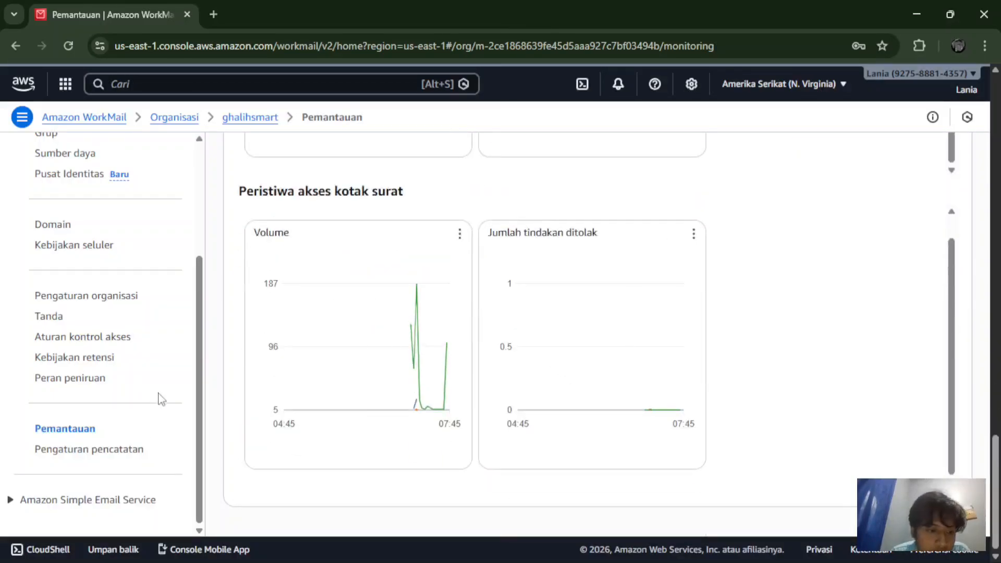
Step: Confirm no audit log delivery is configured in logging settings, then open What's New
left_click(127, 453)
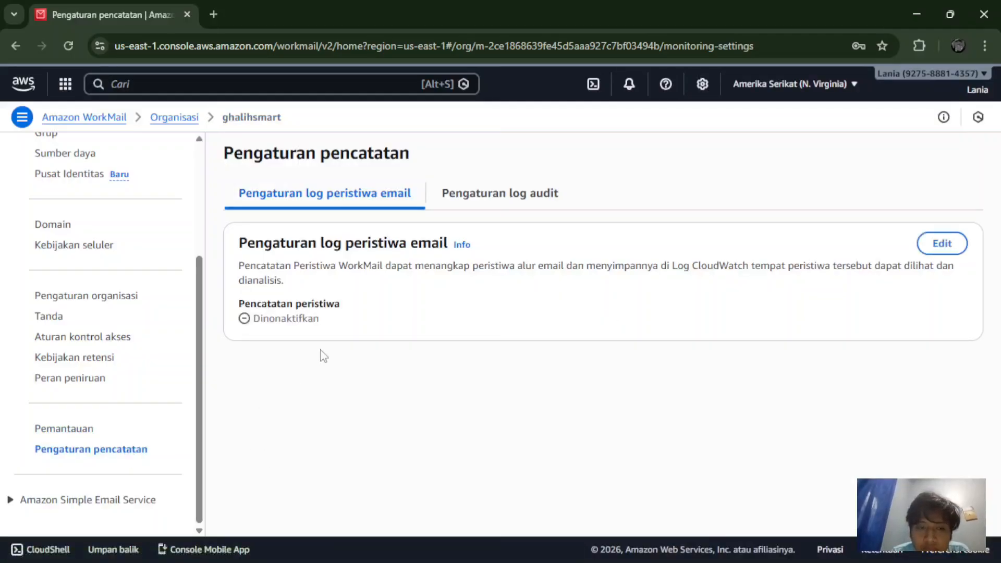
left_click(500, 198)
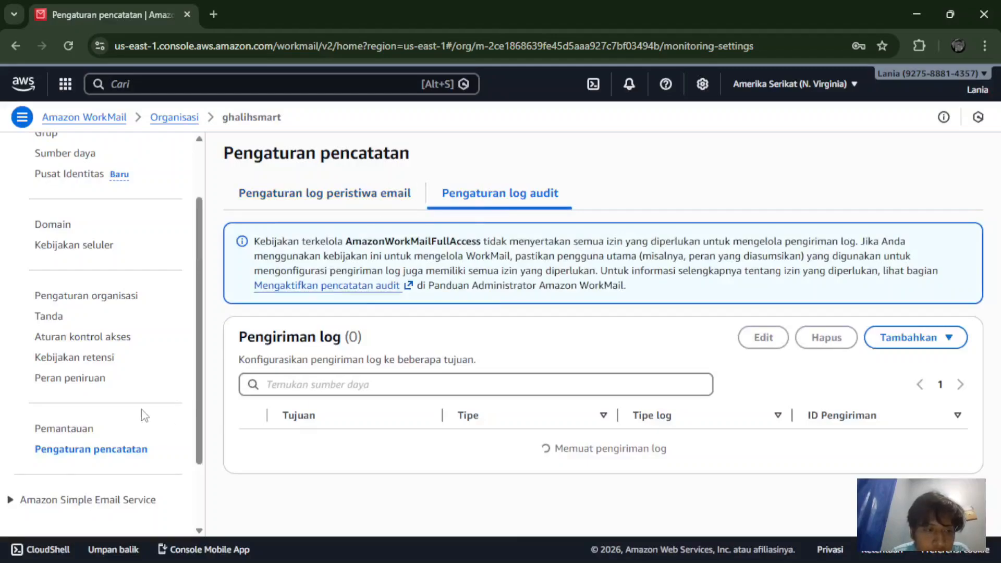
scroll(145, 415, "up", 3)
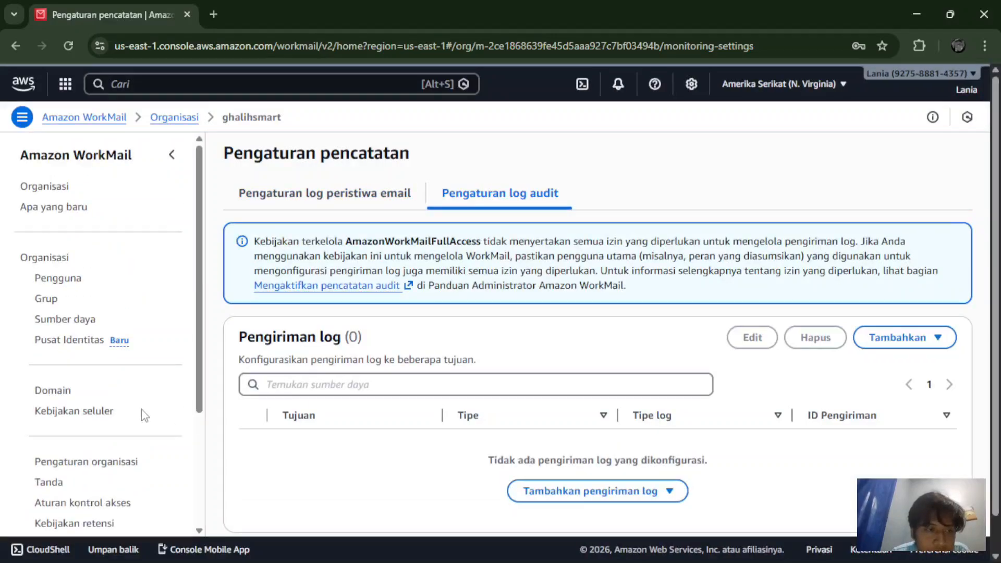
left_click(63, 208)
Step: Browse the What's New announcements, then return to the AWS Console Home page
scroll(258, 277, "down", 10)
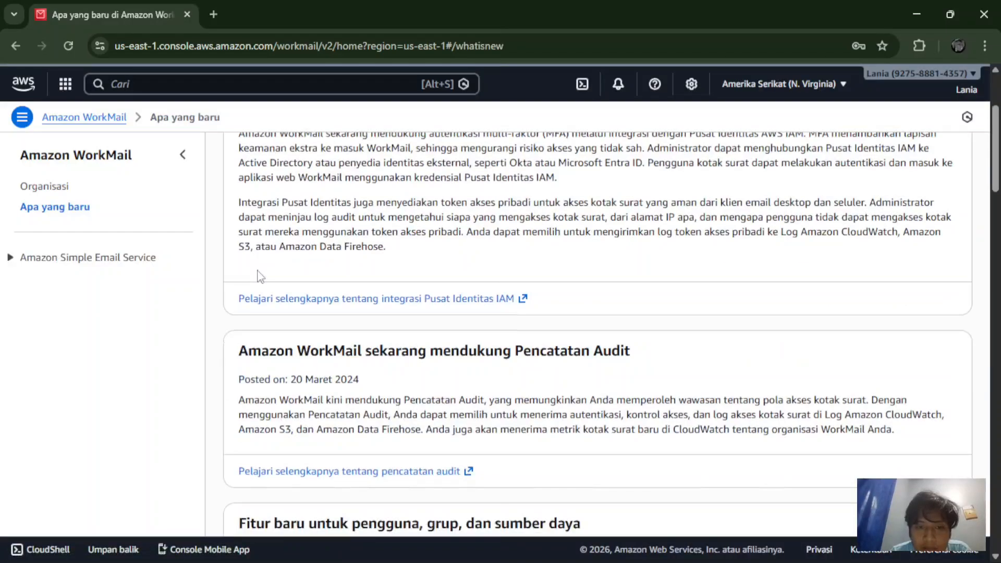
scroll(260, 276, "down", 15)
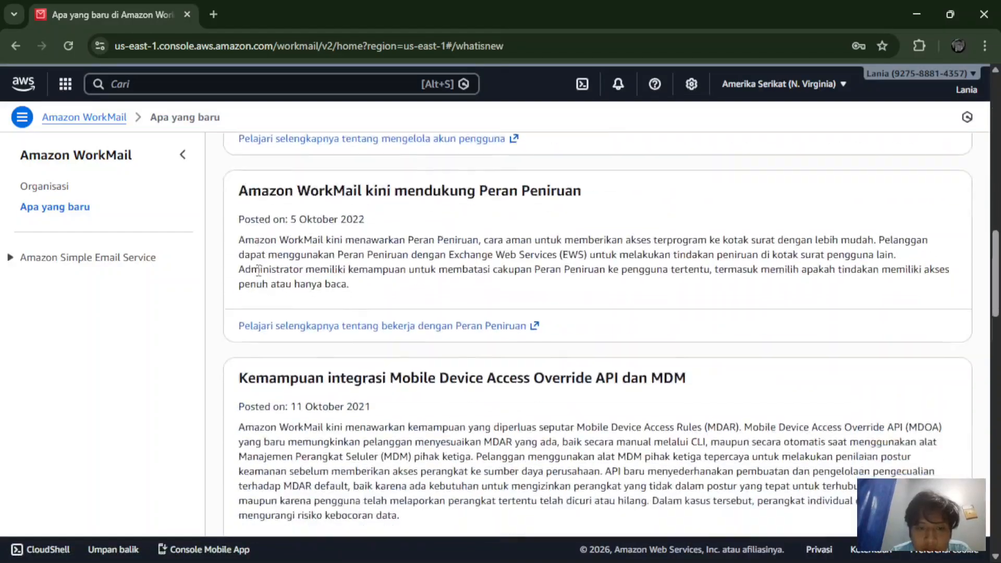
scroll(258, 271, "up", 20)
scroll(259, 273, "up", 5)
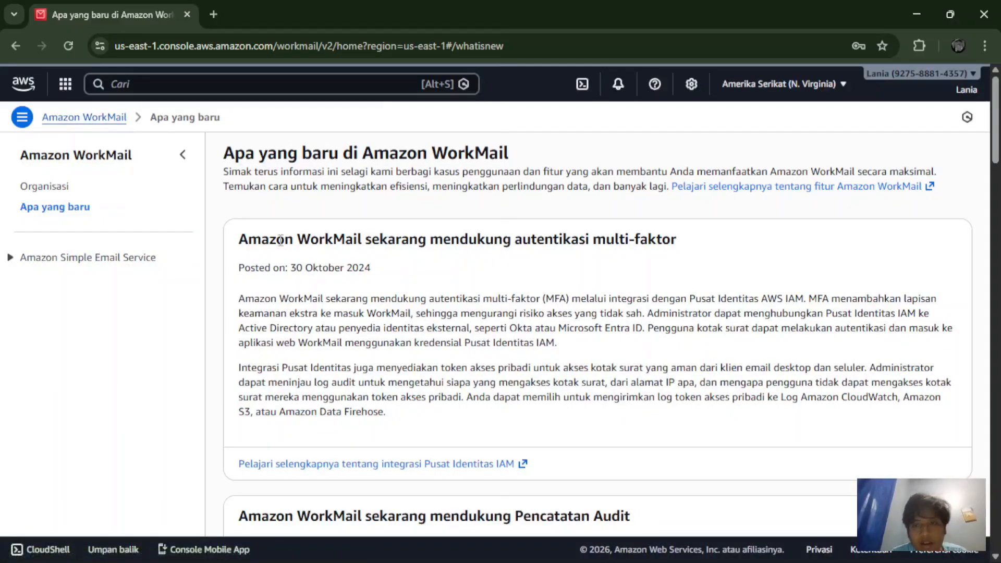
left_click(141, 85)
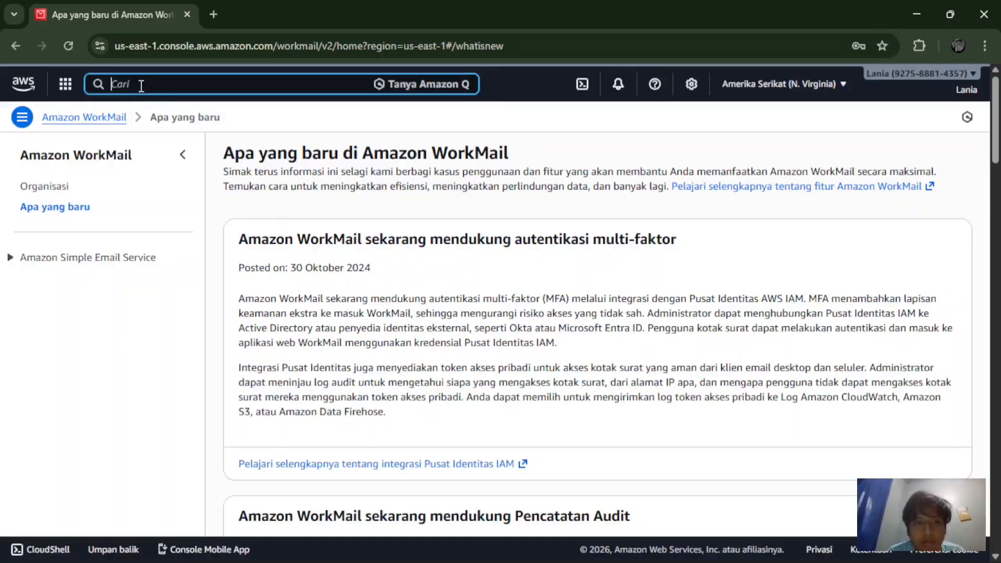
left_click(30, 84)
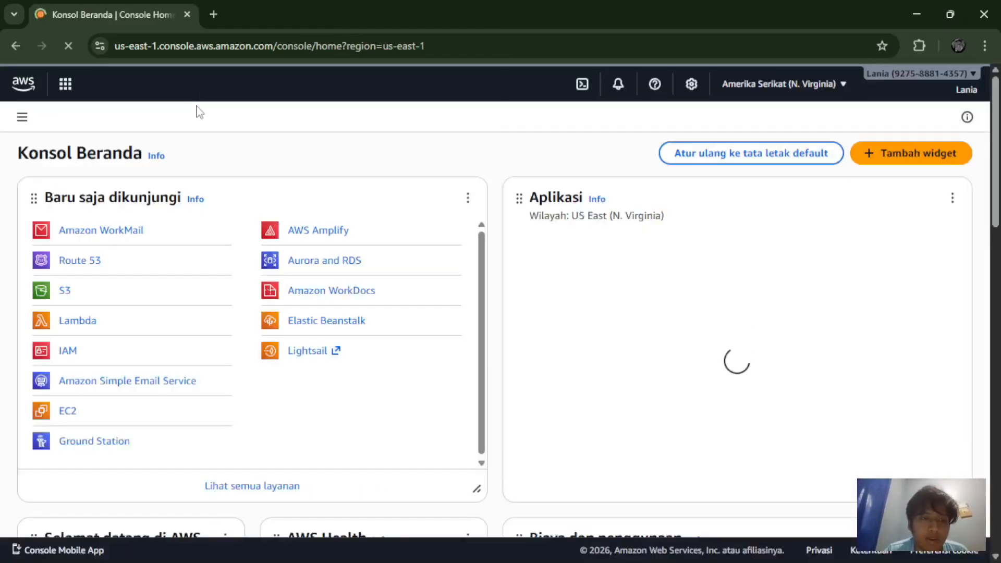
Step: Search the console for 's3' and open the Amazon S3 service
left_click(178, 91)
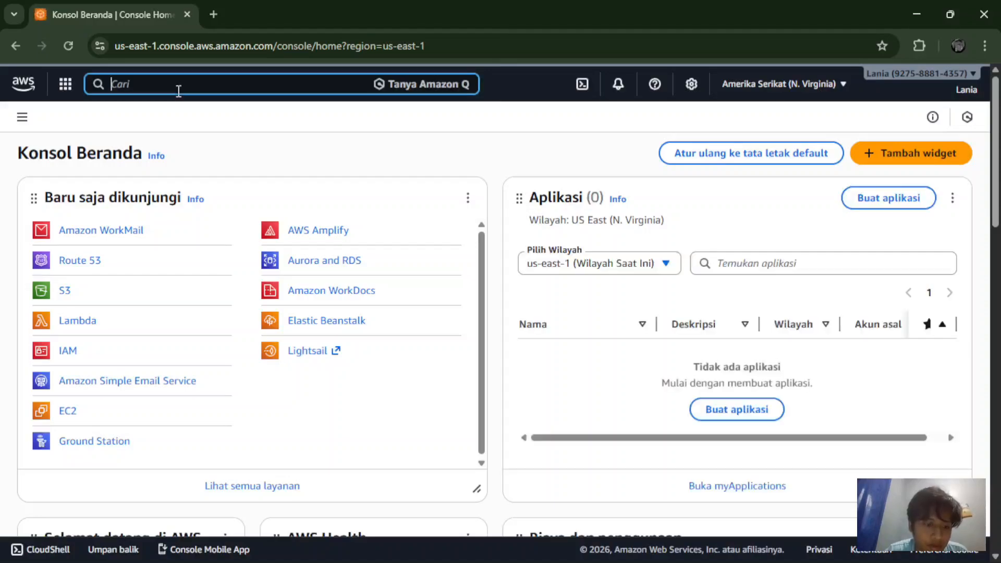
type("s3")
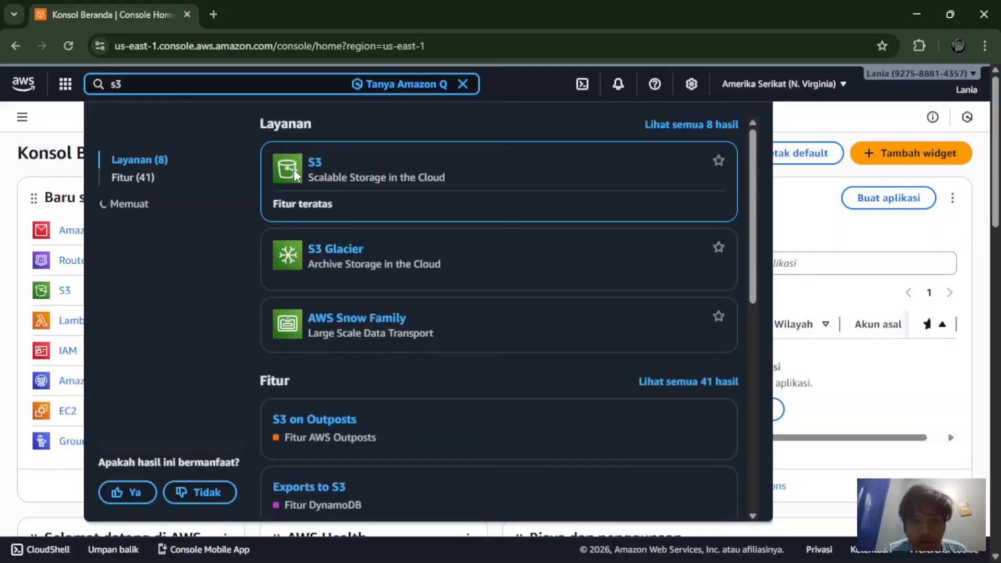
left_click(315, 164)
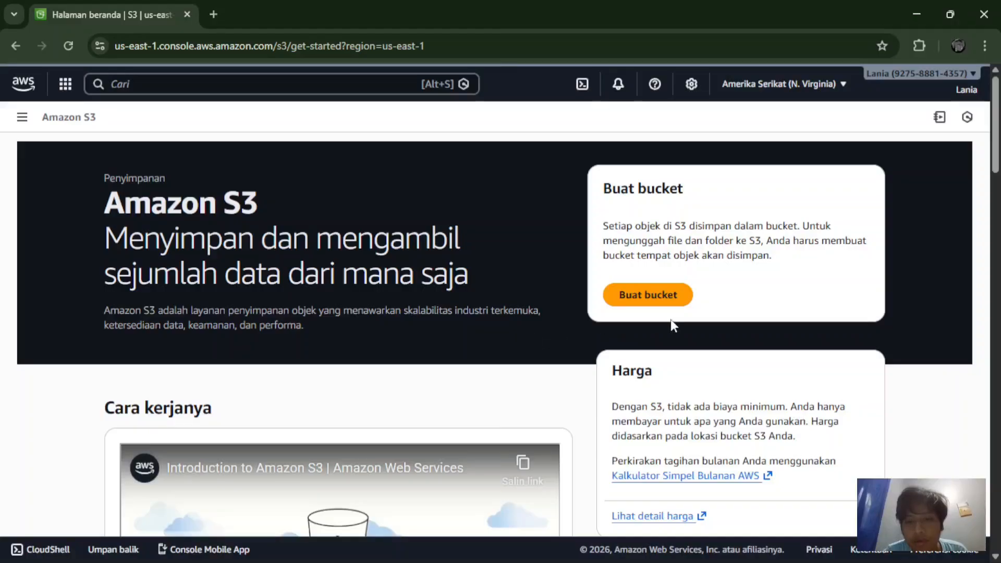
Step: Read through the S3 get-started page, then begin creating a bucket with Buat bucket
scroll(683, 273, "down", 3)
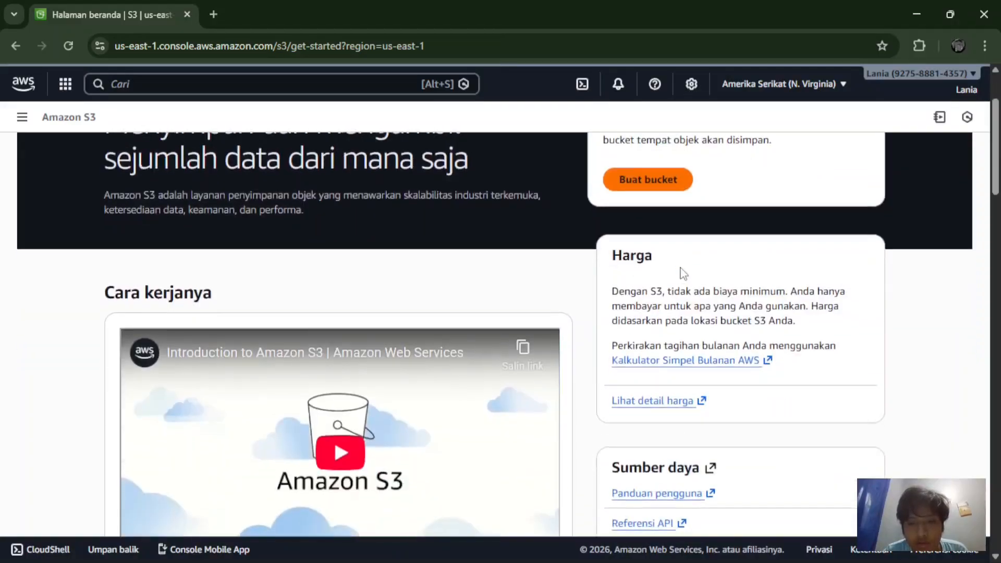
scroll(683, 272, "down", 3)
scroll(683, 272, "up", 5)
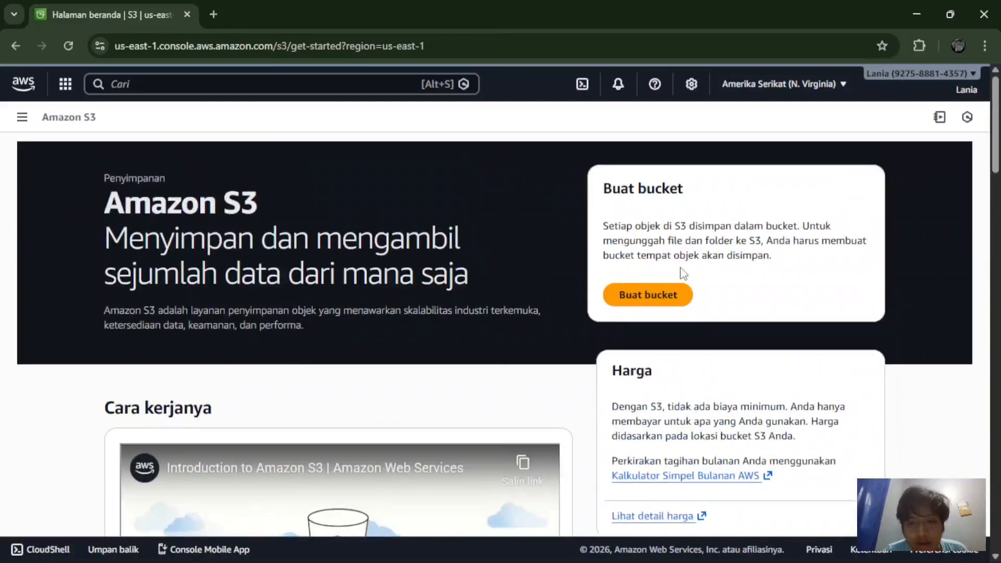
scroll(649, 487, "down", 10)
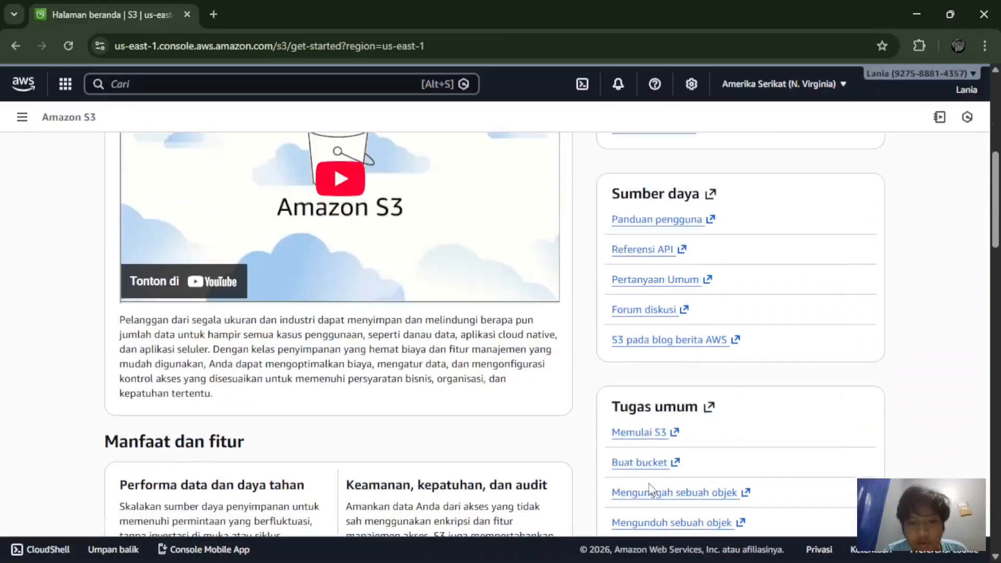
scroll(651, 489, "down", 7)
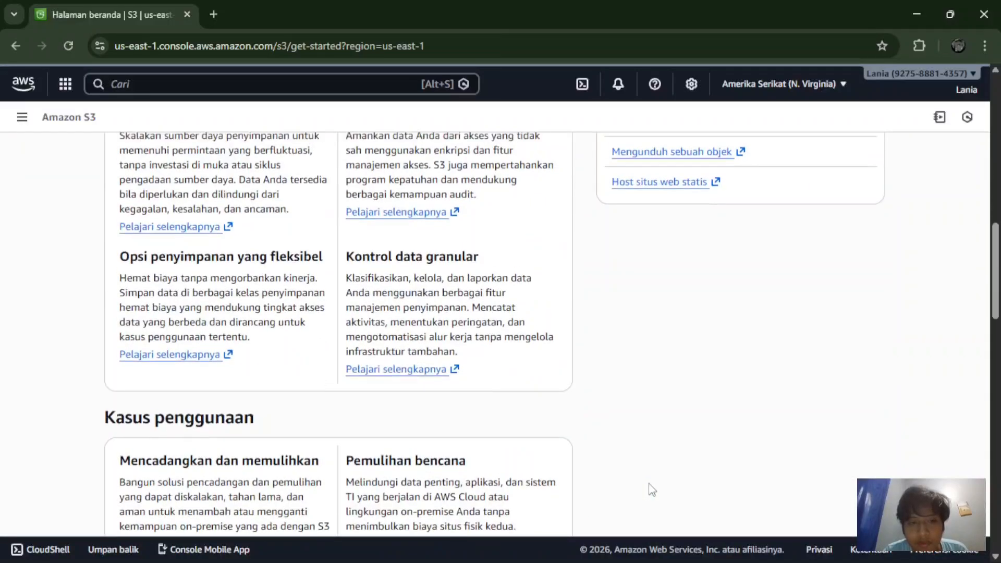
scroll(650, 489, "down", 3)
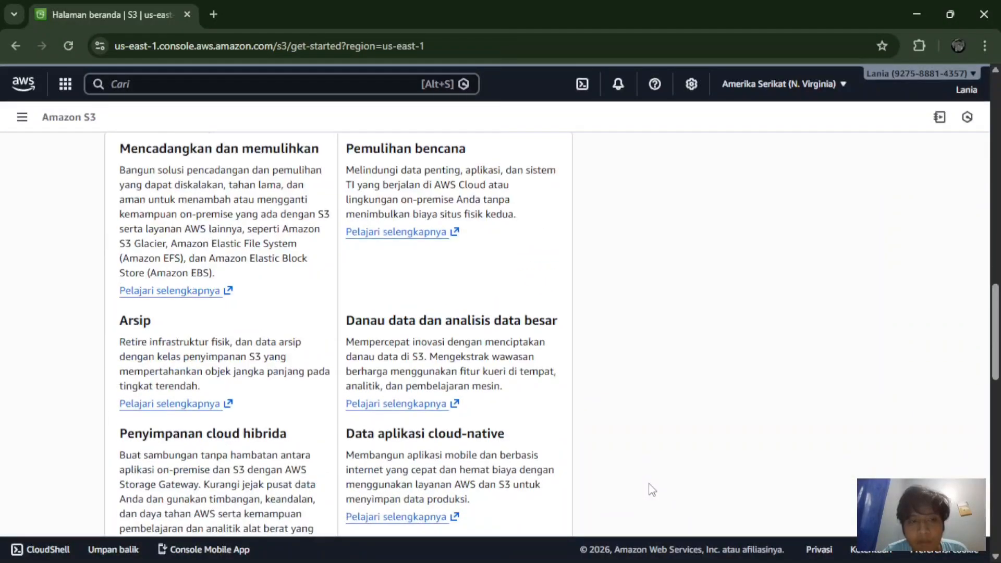
scroll(650, 489, "up", 20)
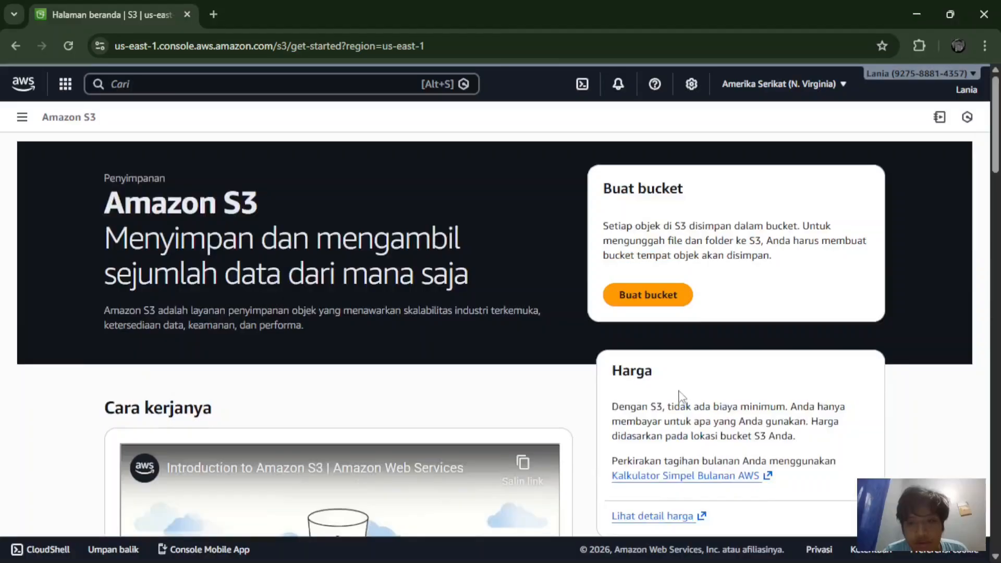
scroll(681, 396, "down", 4)
scroll(681, 396, "up", 1)
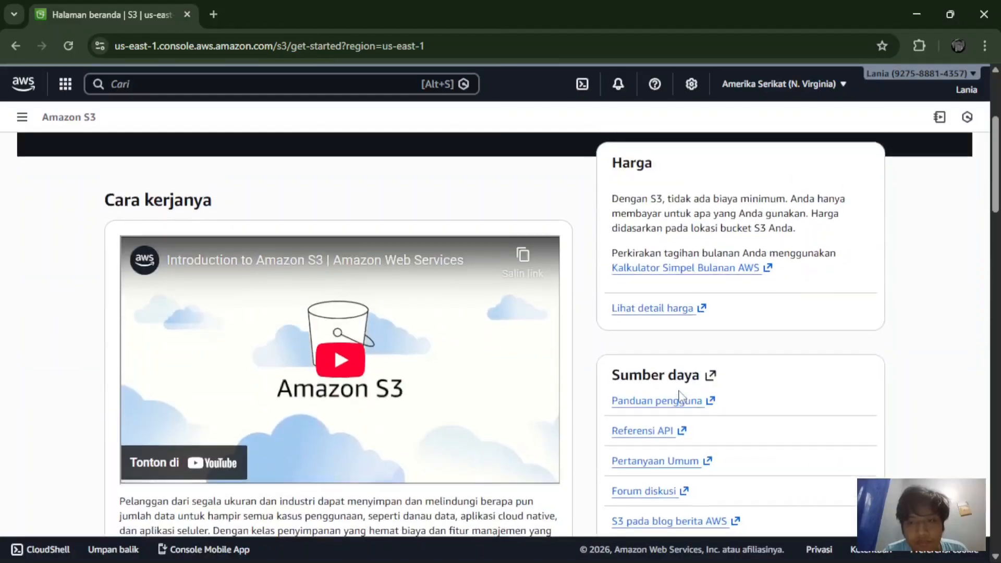
scroll(724, 364, "down", 2)
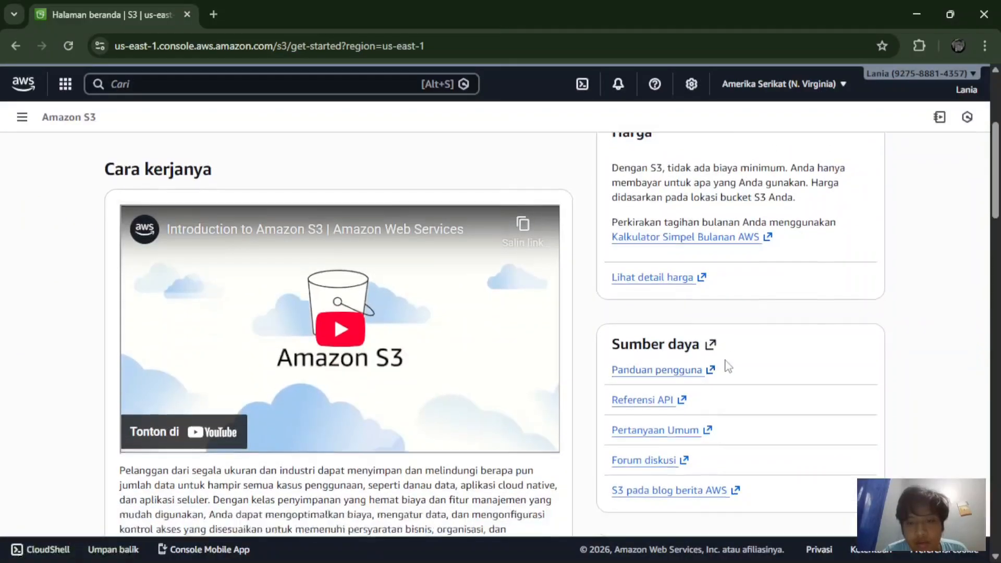
scroll(728, 365, "down", 6)
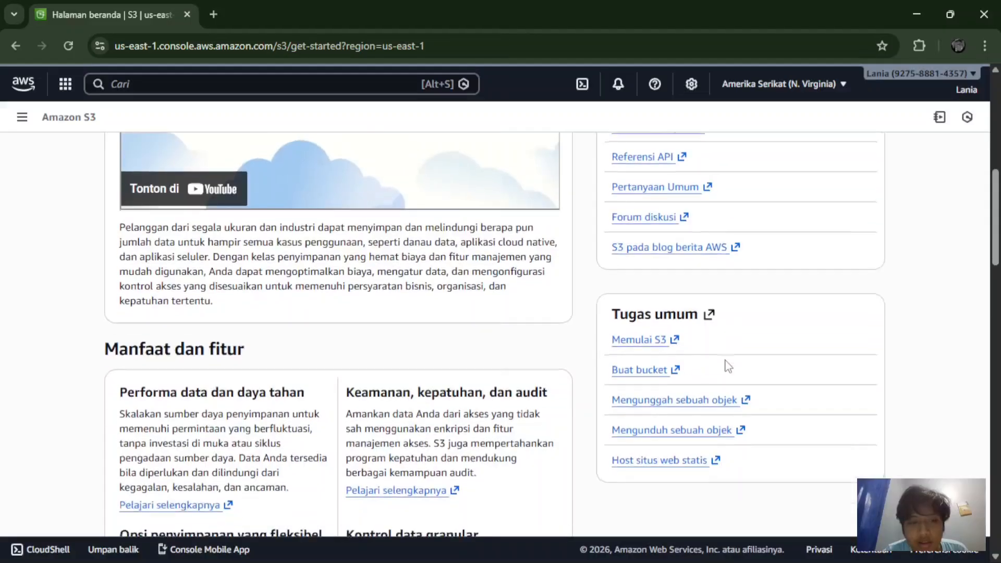
scroll(729, 366, "down", 2)
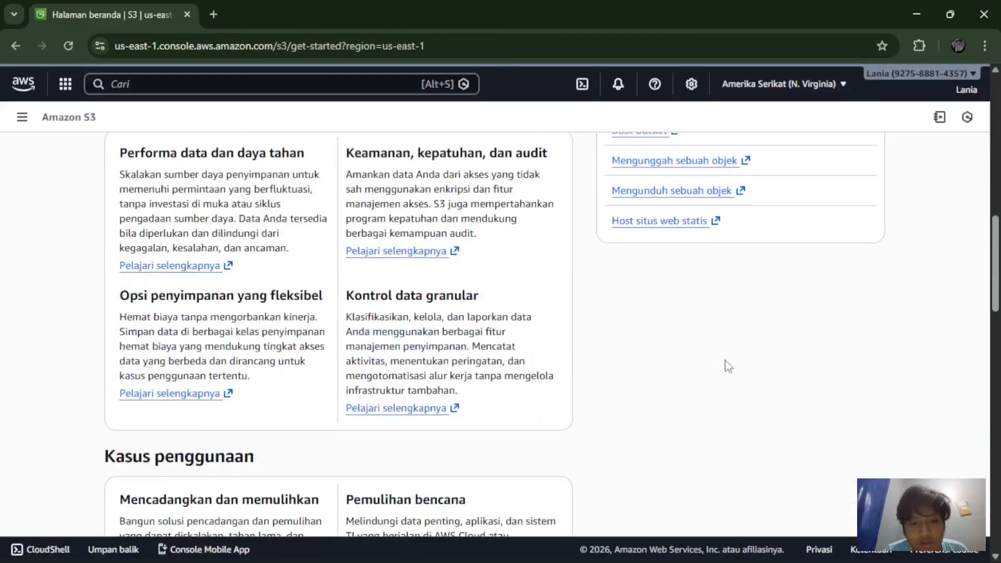
scroll(728, 366, "up", 1)
scroll(728, 367, "down", 1)
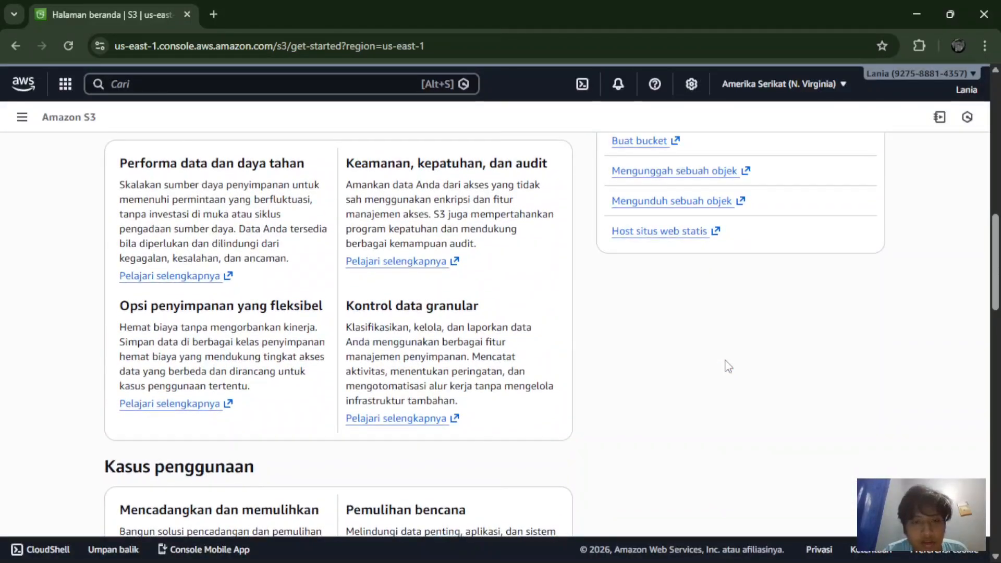
scroll(728, 366, "down", 5)
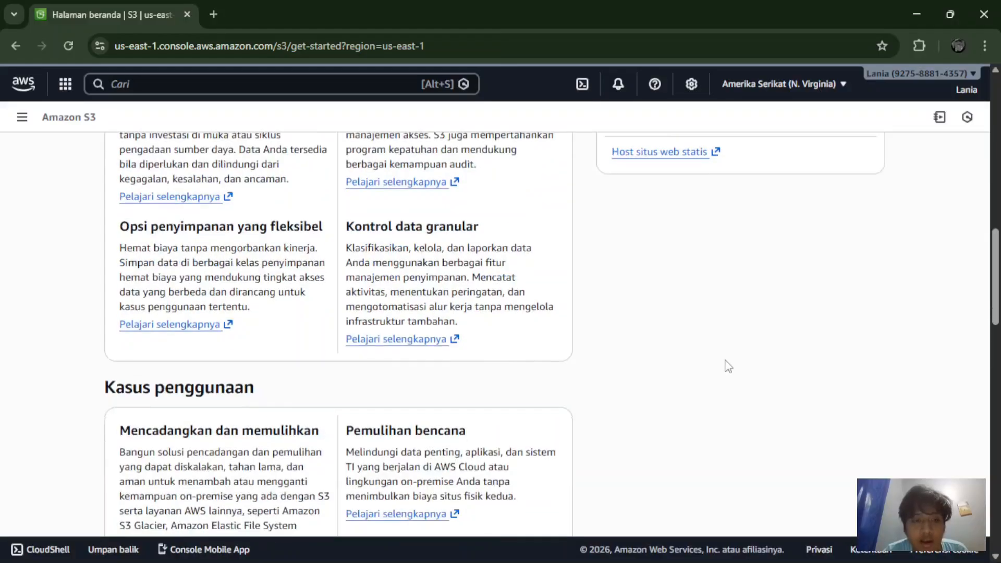
scroll(728, 367, "down", 2)
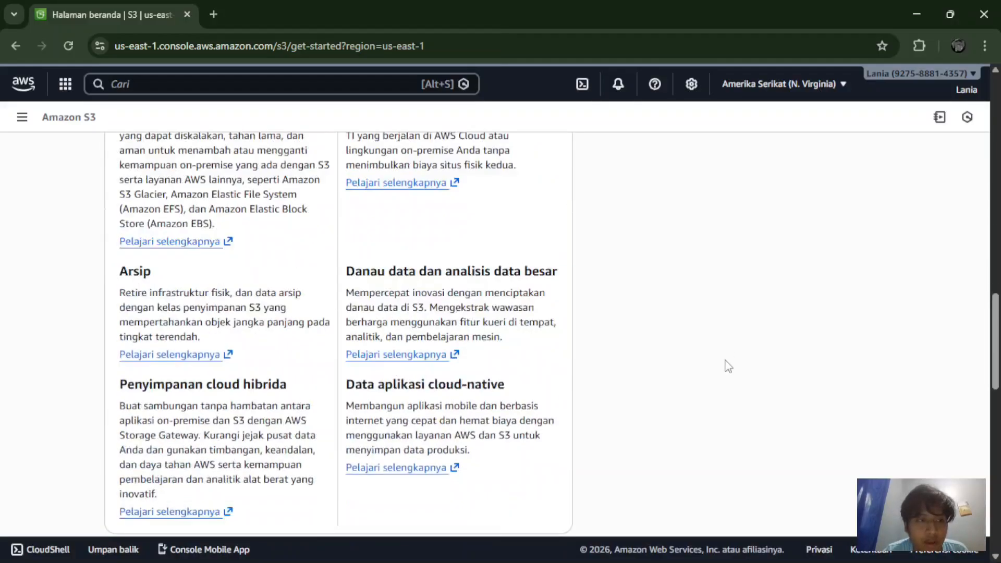
scroll(729, 367, "up", 1)
scroll(728, 367, "down", 10)
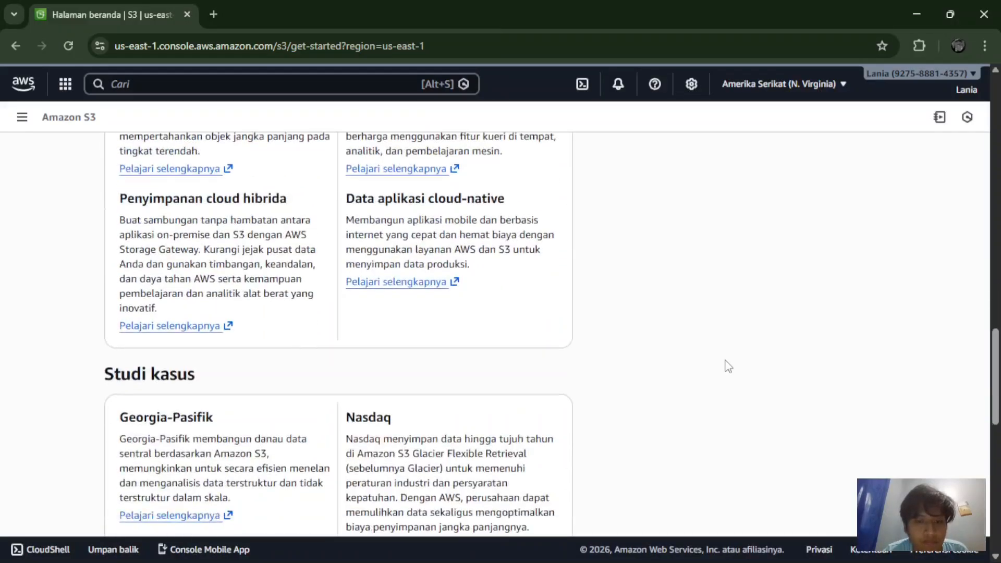
scroll(728, 366, "down", 4)
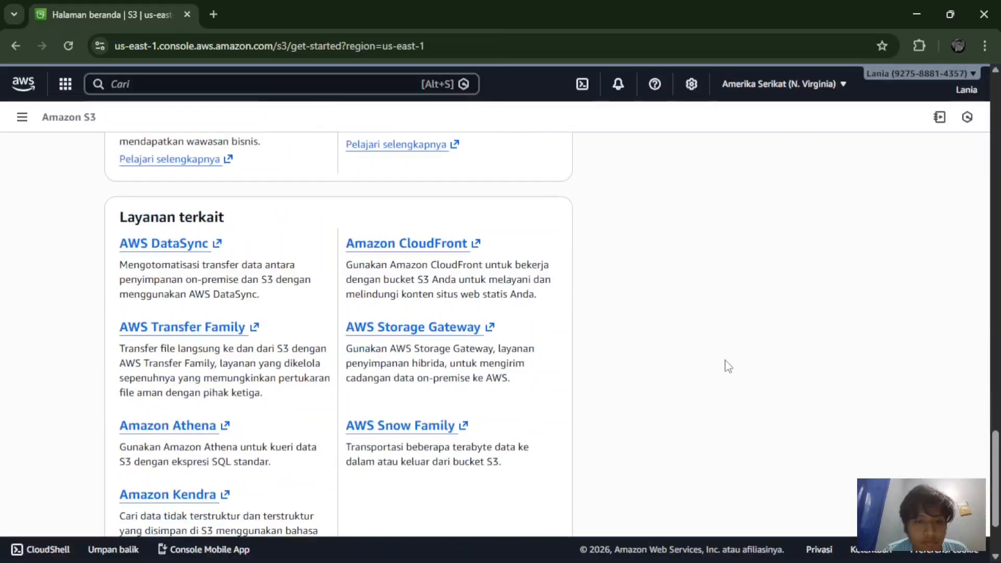
scroll(728, 366, "down", 2)
scroll(729, 366, "up", 1)
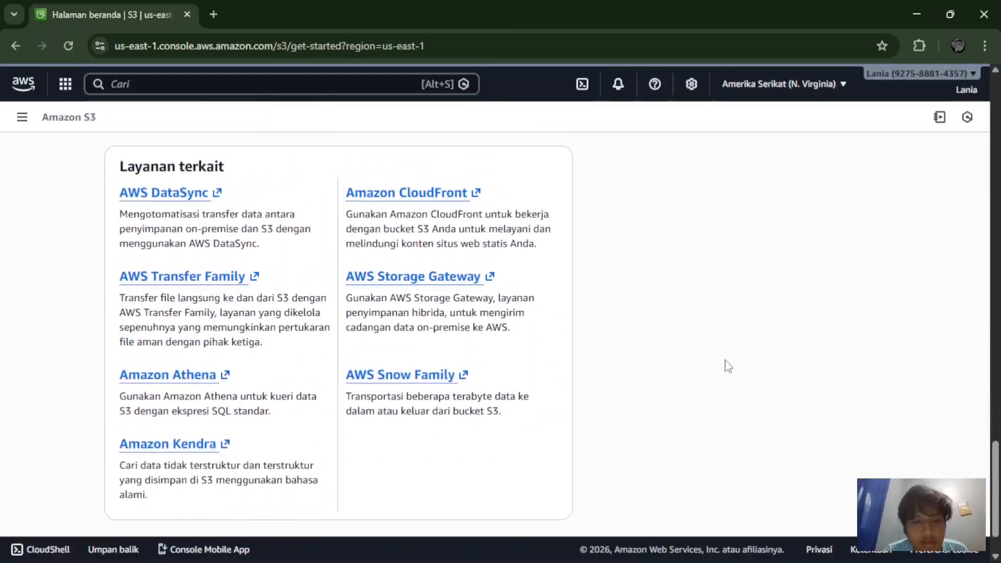
scroll(728, 367, "down", 1)
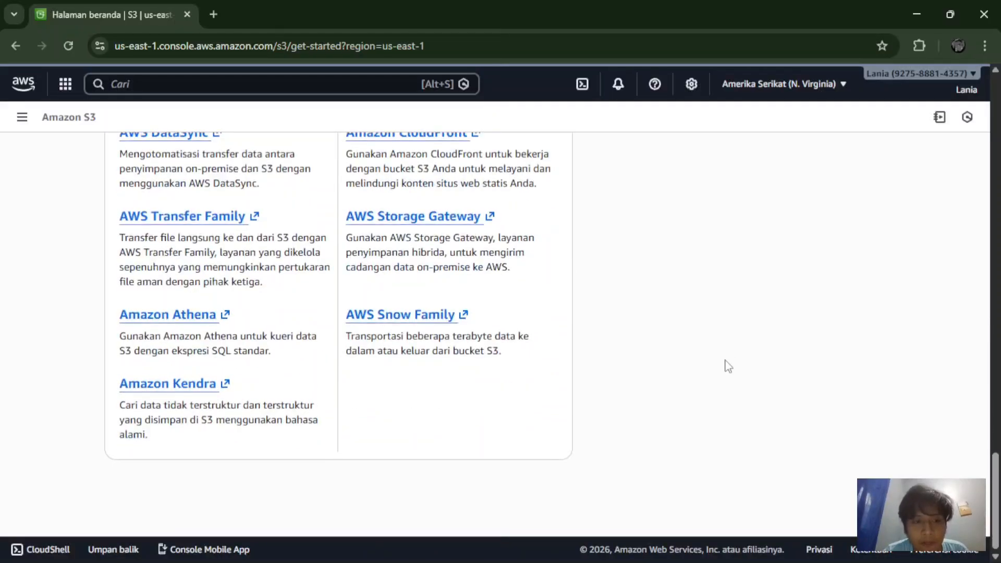
scroll(728, 366, "up", 15)
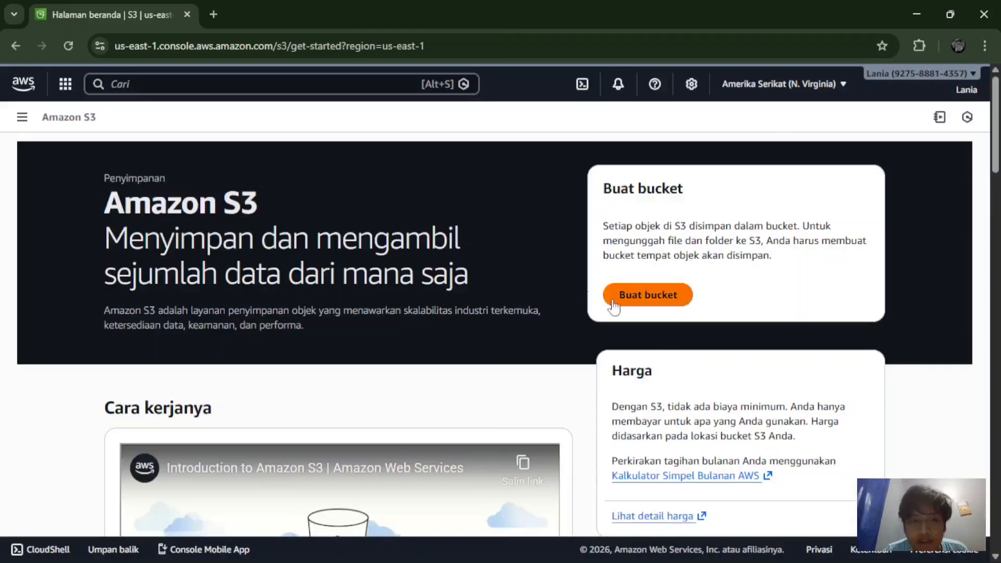
left_click(640, 307)
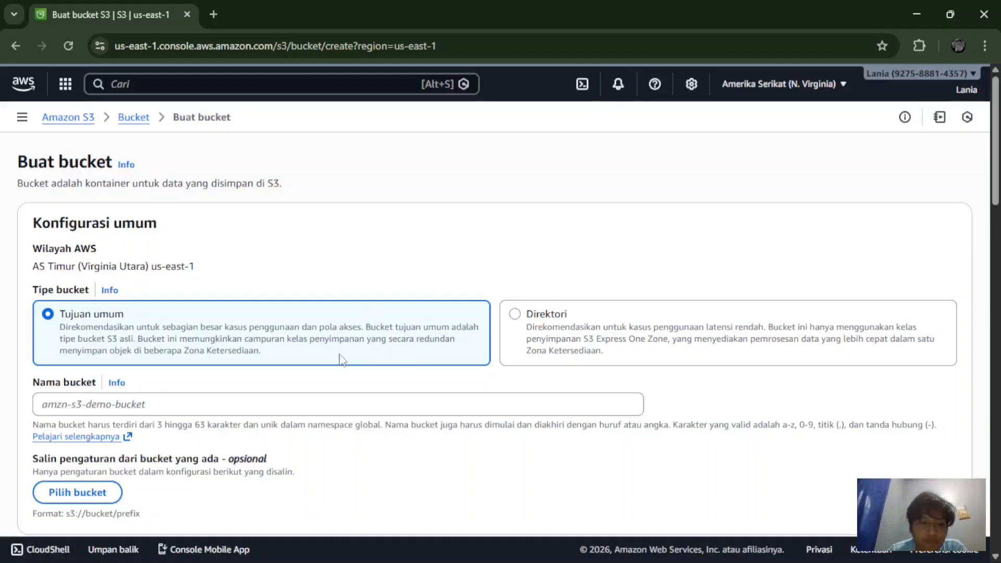
Step: Enter 'penyimpananghalih' as the name of the new general-purpose bucket
left_click(213, 407)
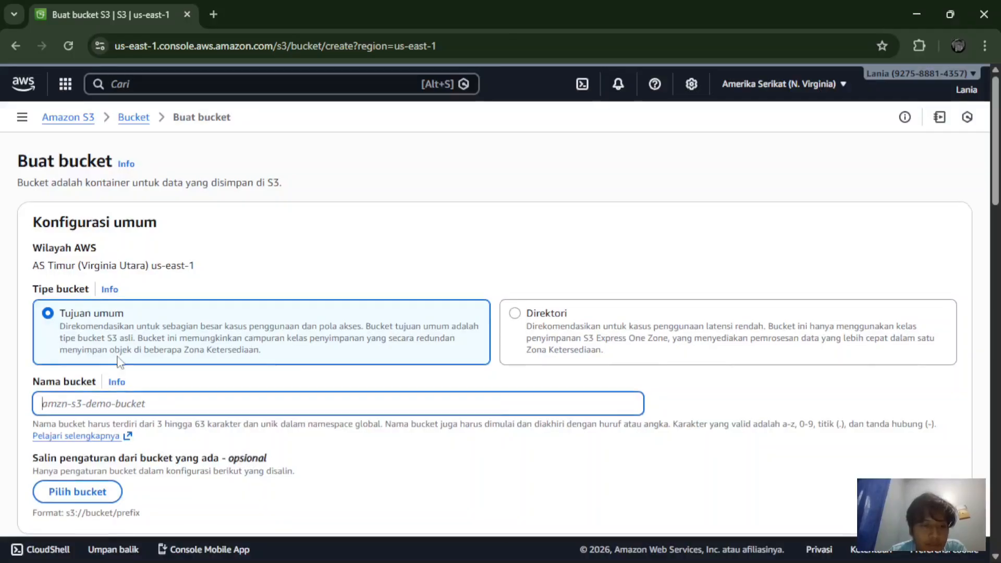
scroll(119, 362, "down", 2)
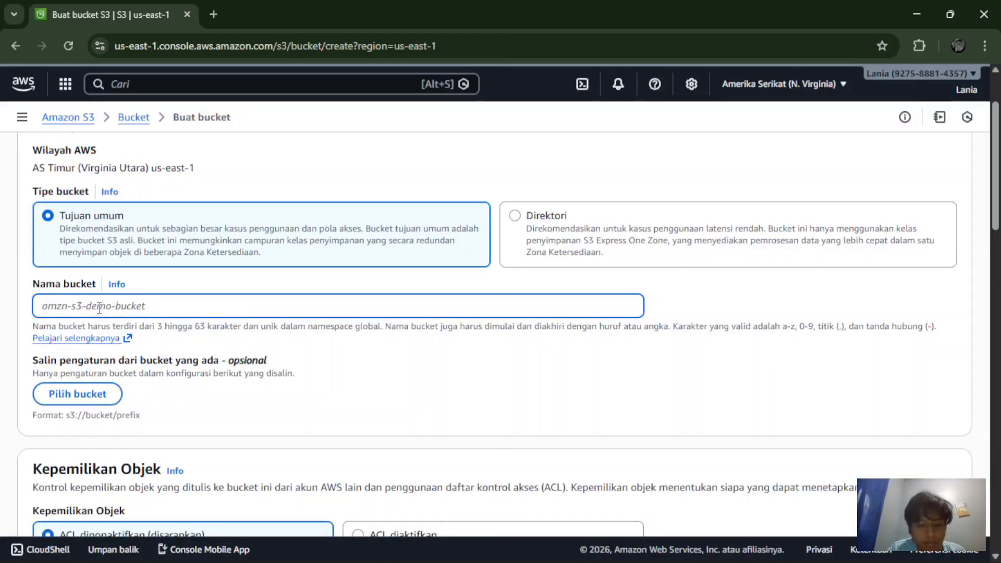
type("penyimp")
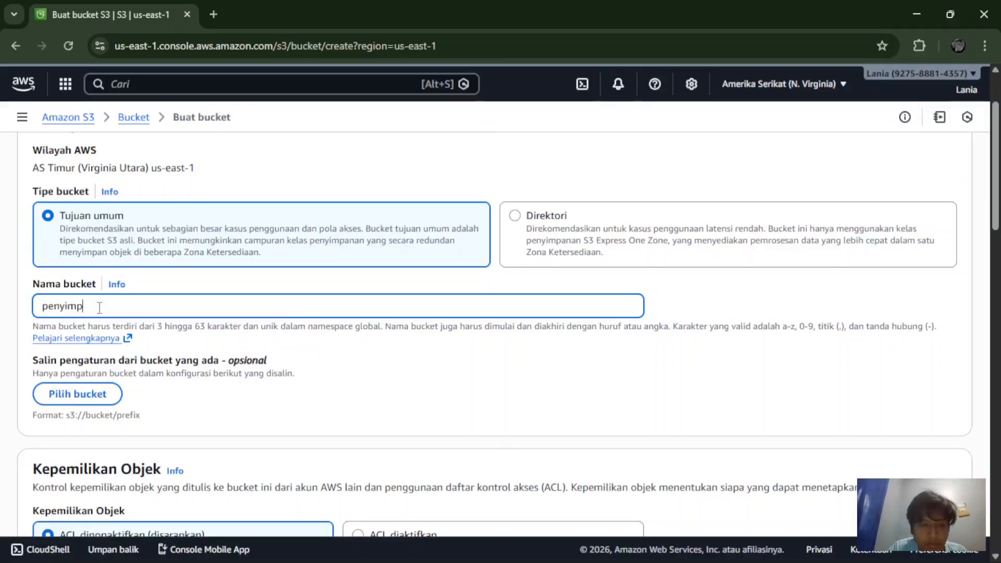
type("anan")
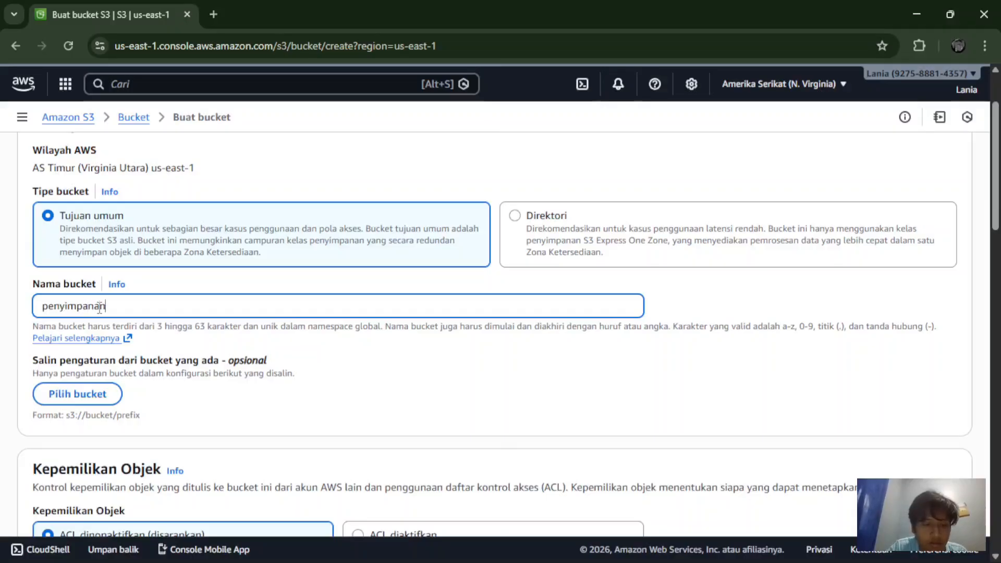
type("ghalih")
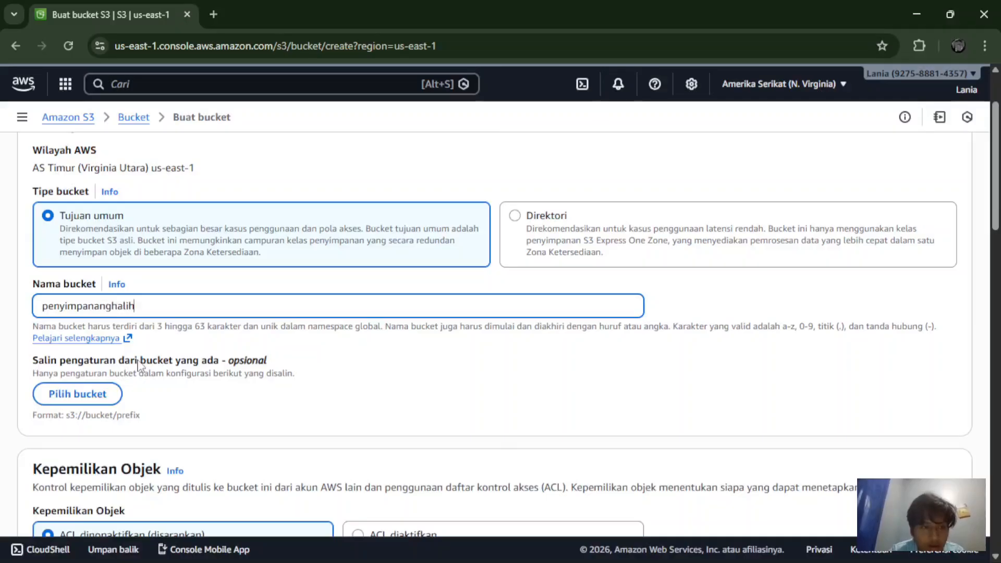
scroll(138, 365, "up", 2)
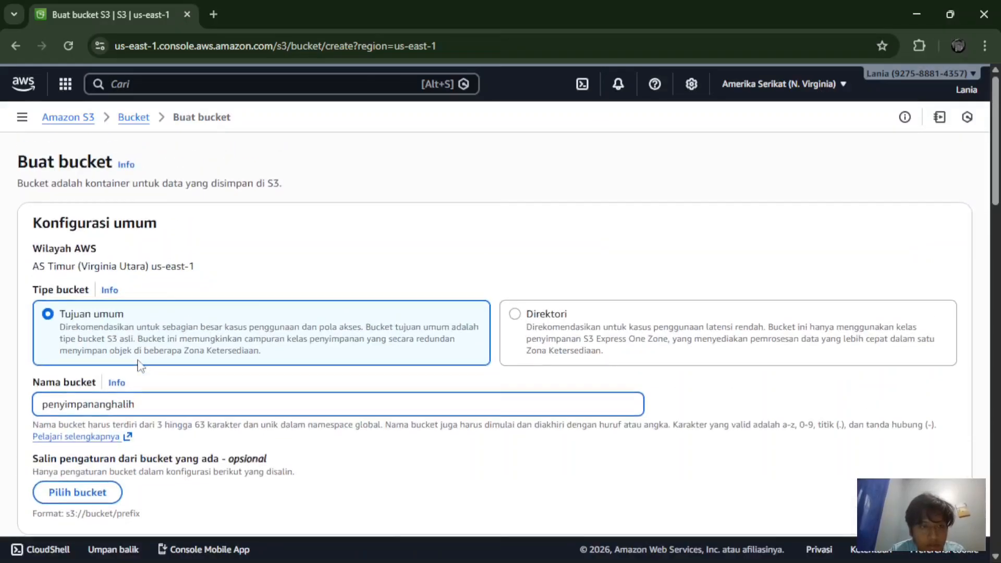
scroll(139, 363, "down", 4)
scroll(139, 360, "down", 10)
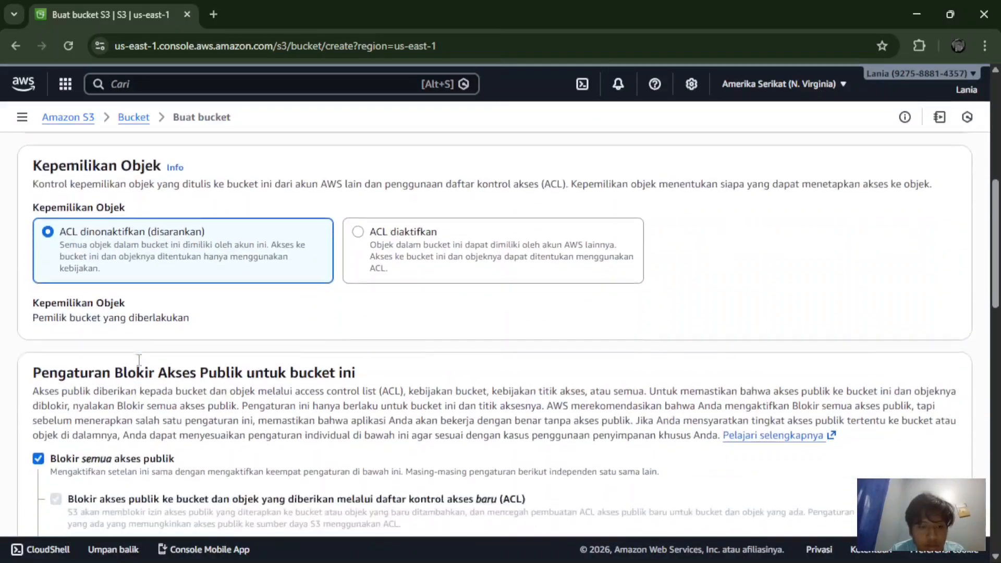
Step: Review the bucket settings, toggle Bucket Key off and back on, and create the bucket
scroll(139, 365, "down", 2)
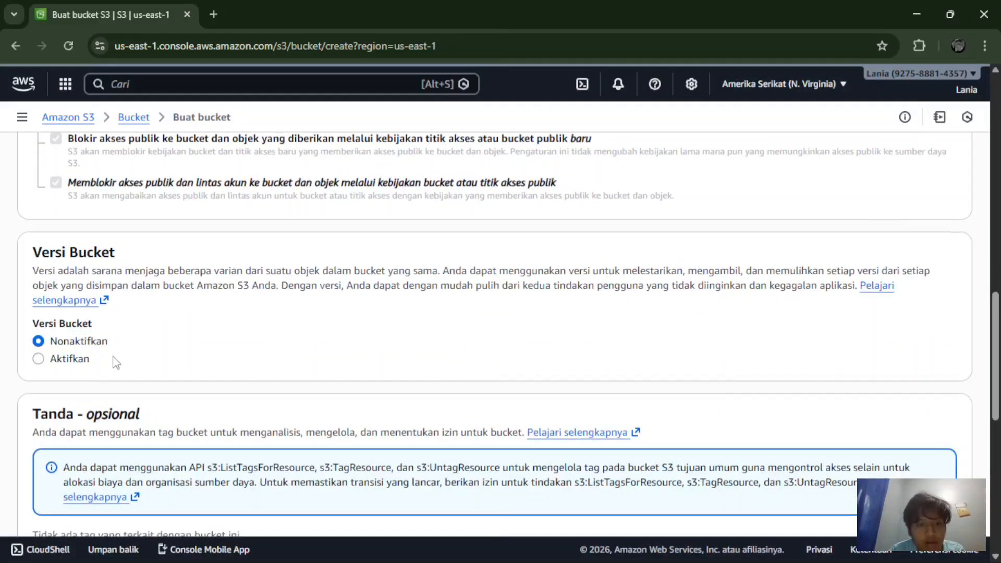
scroll(122, 364, "down", 4)
scroll(114, 361, "down", 3)
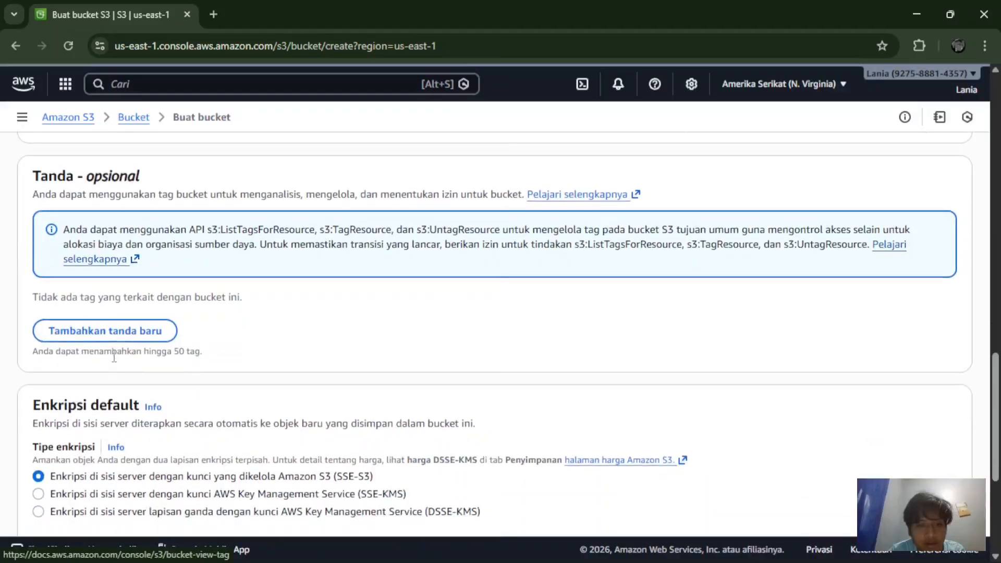
scroll(114, 361, "down", 1)
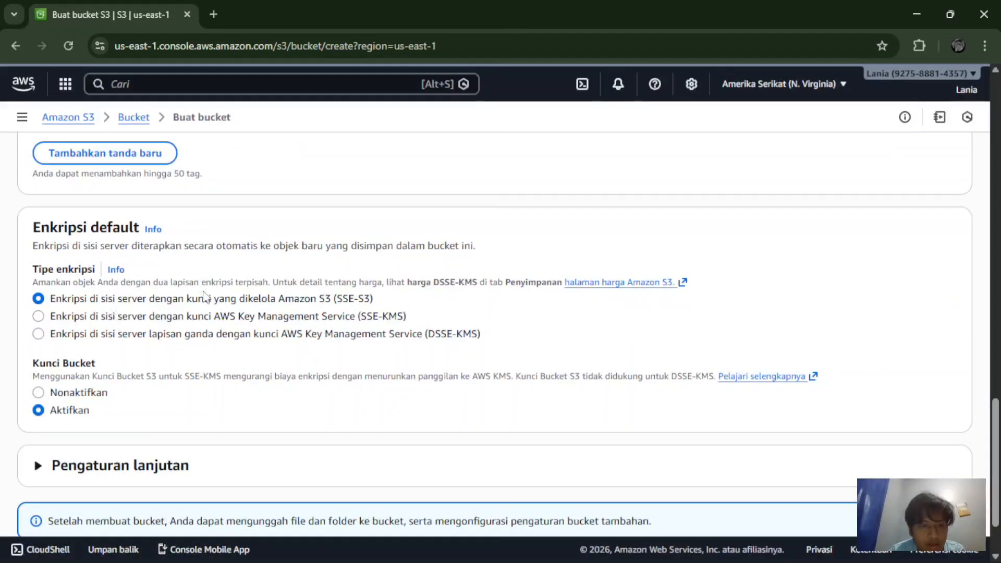
scroll(204, 296, "down", 2)
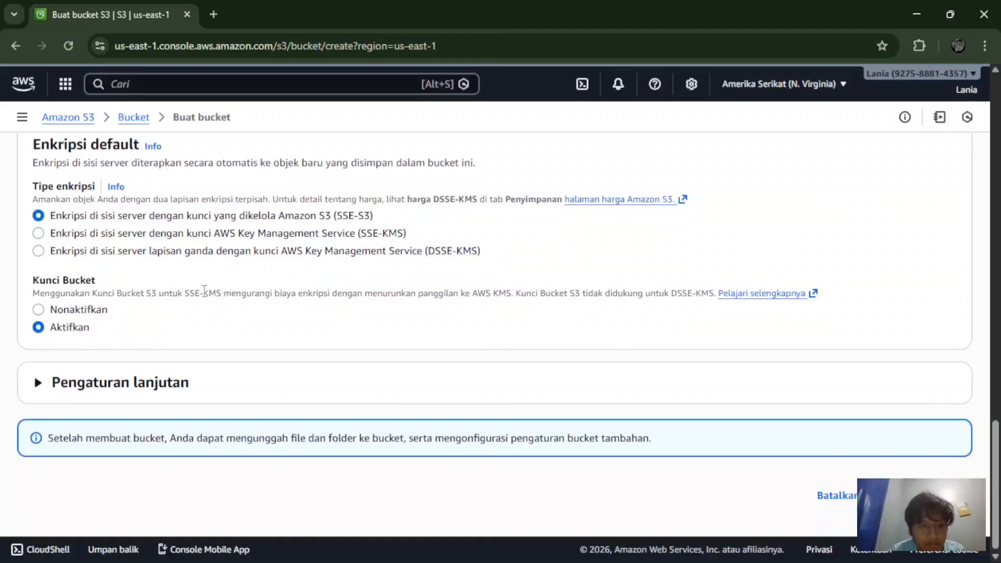
left_click(159, 386)
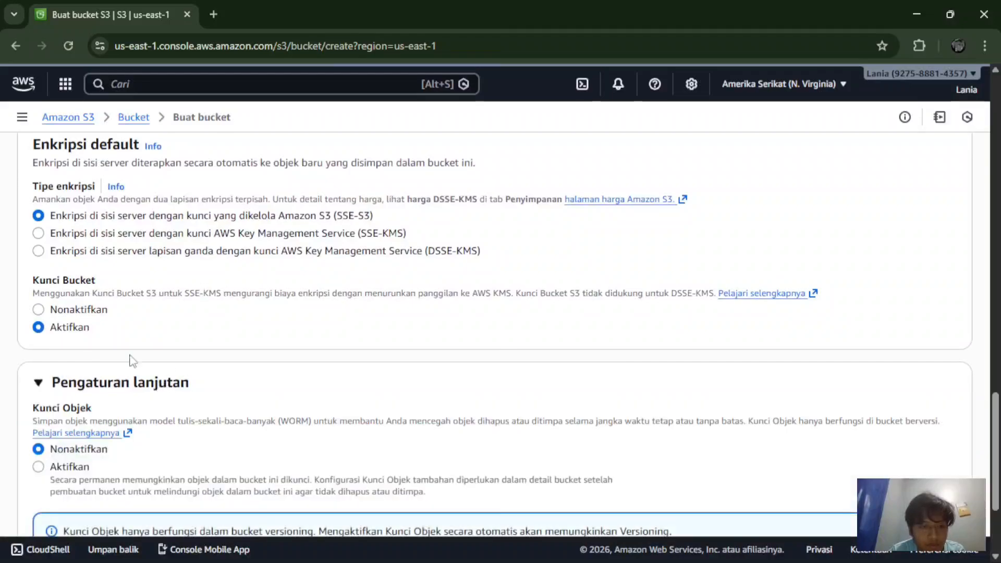
left_click(90, 311)
left_click(61, 326)
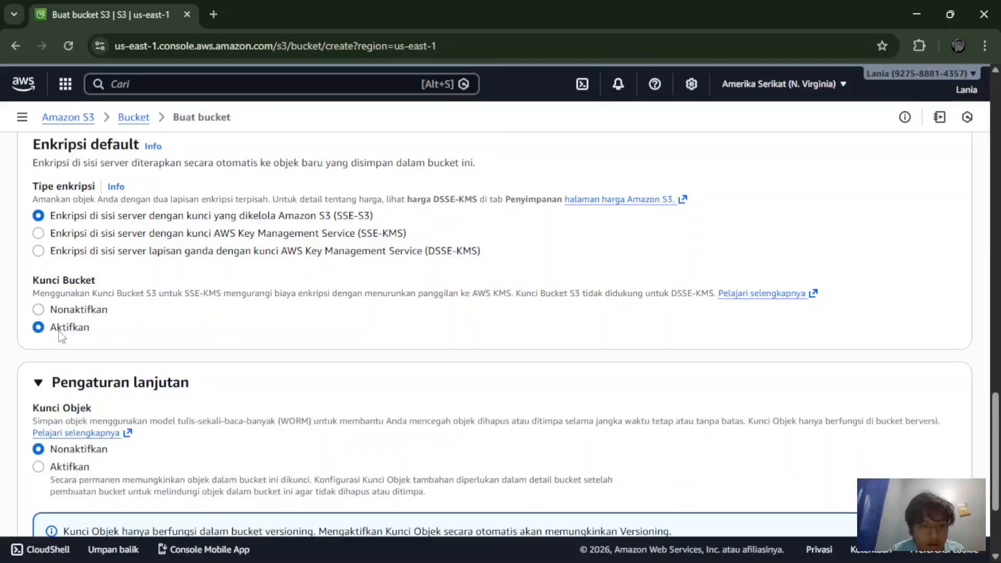
scroll(59, 334, "down", 3)
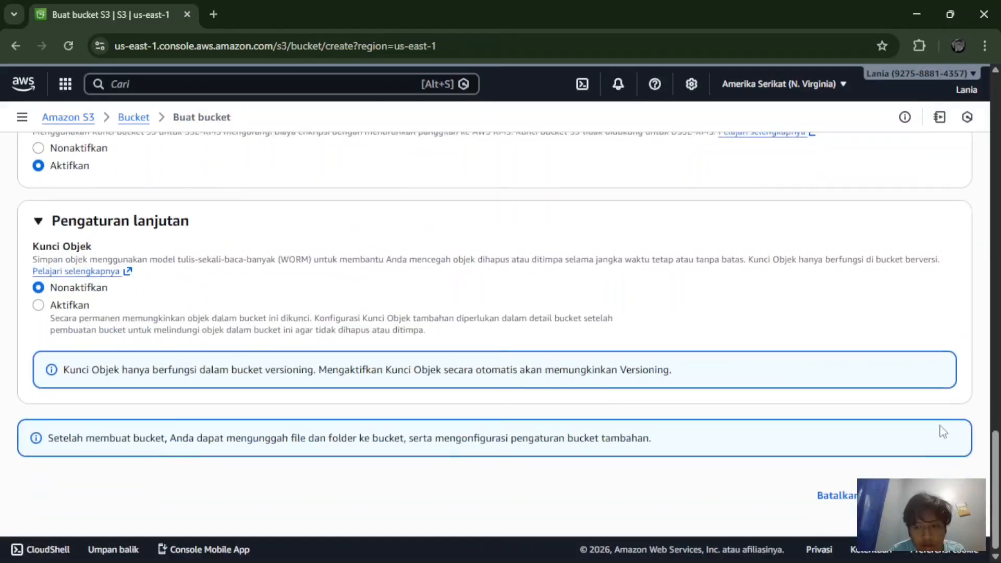
left_click(926, 495)
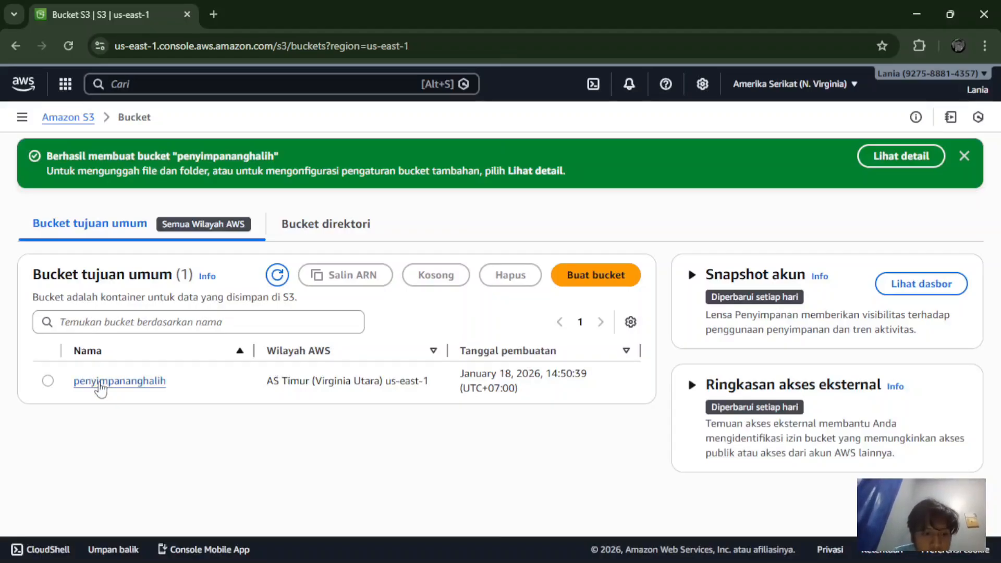
Step: Open bucket penyimpananghalih and start creating a new folder inside it
left_click(99, 383)
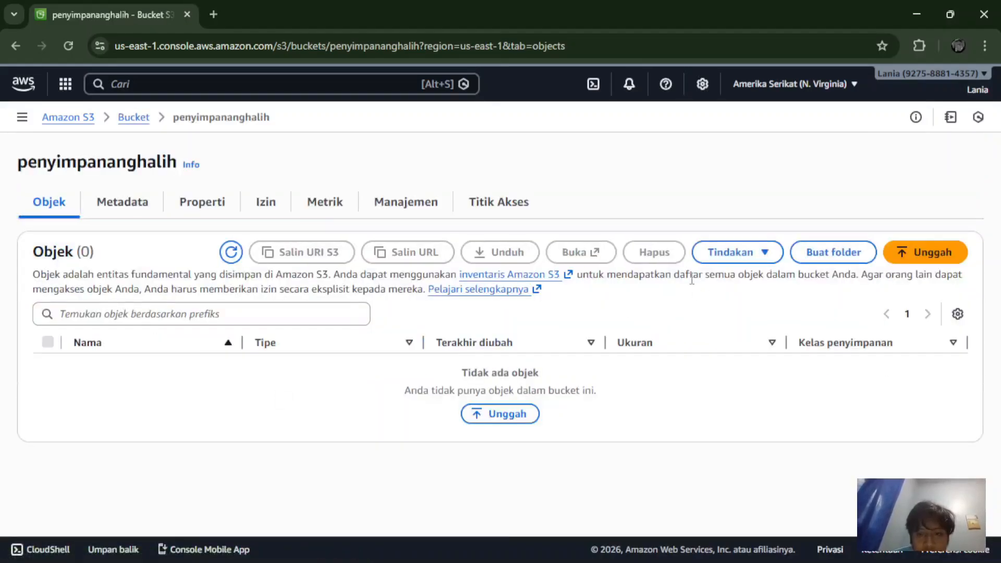
left_click(816, 254)
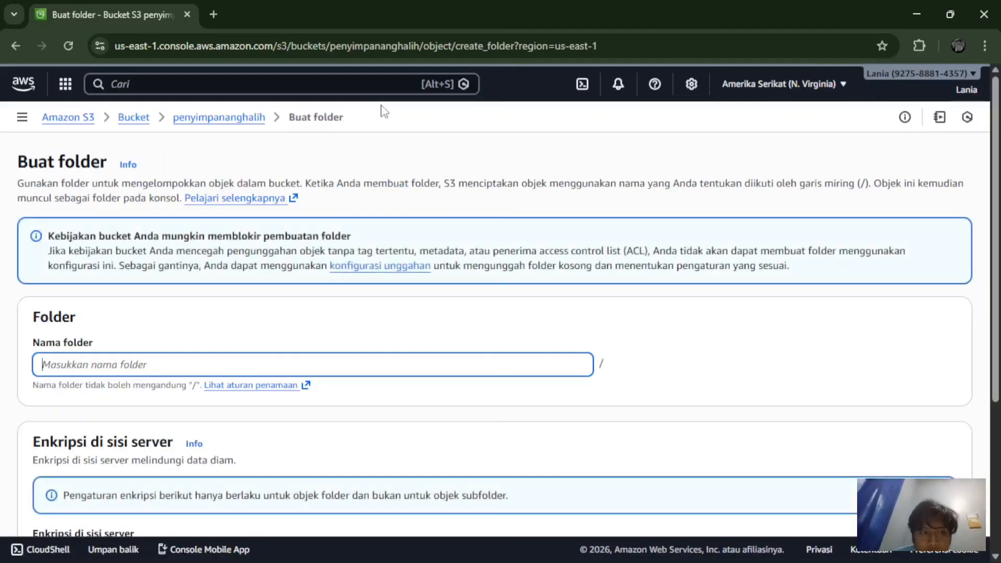
Step: Create the folder 'Arsip Ghalih' in penyimpananghalih, keeping default encryption with no specified key
left_click(147, 361)
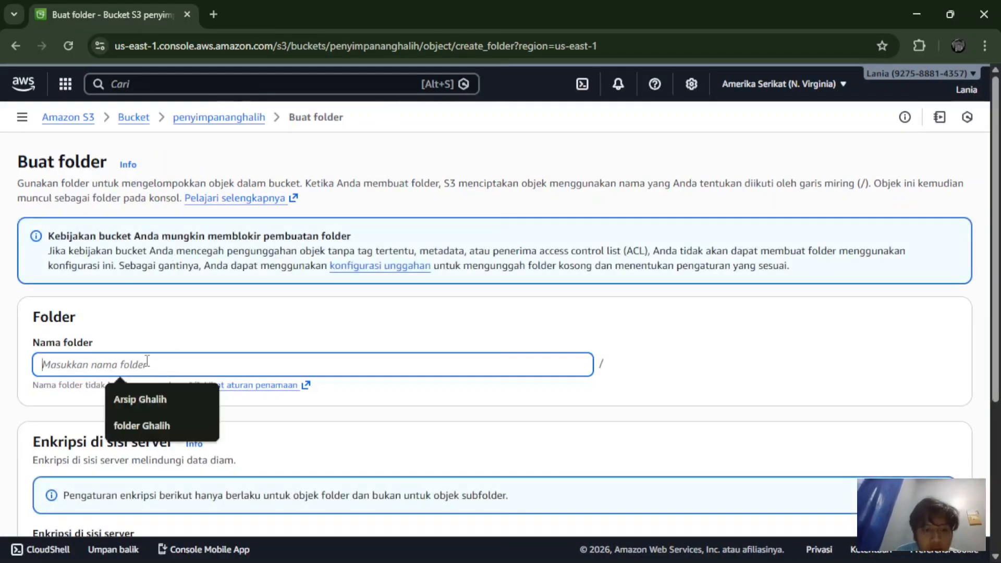
left_click(149, 393)
scroll(149, 399, "down", 2)
scroll(149, 399, "down", 2)
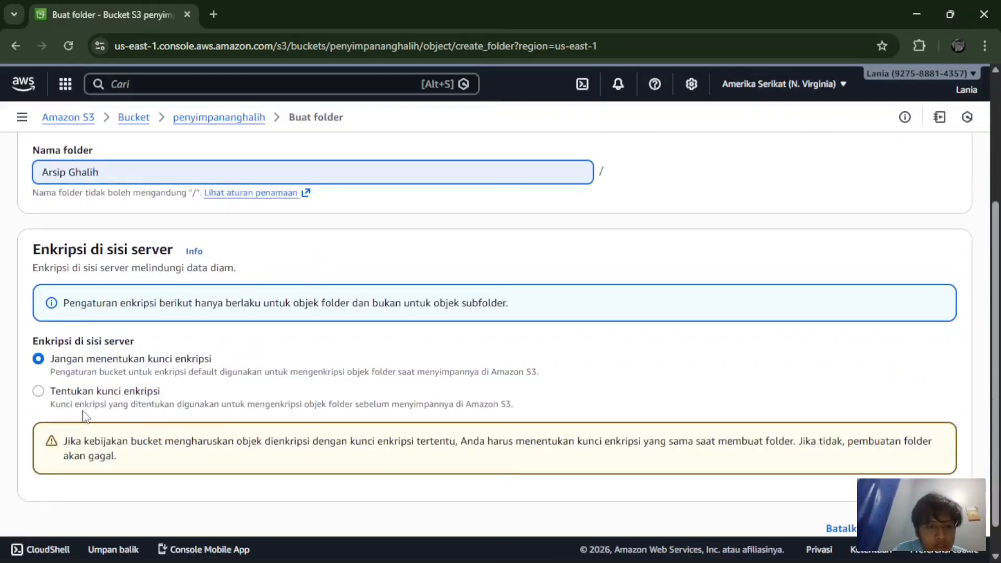
left_click(78, 405)
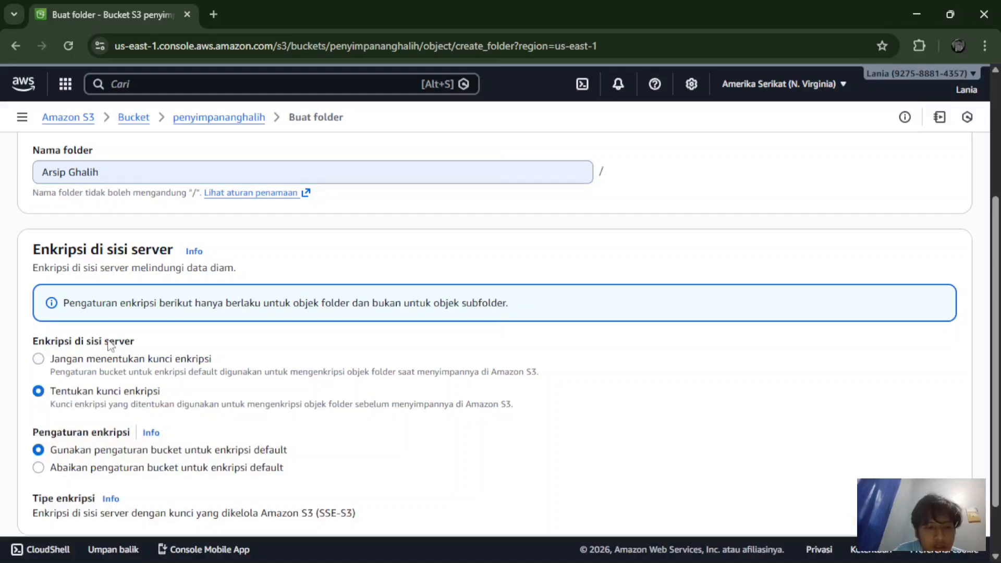
left_click(46, 362)
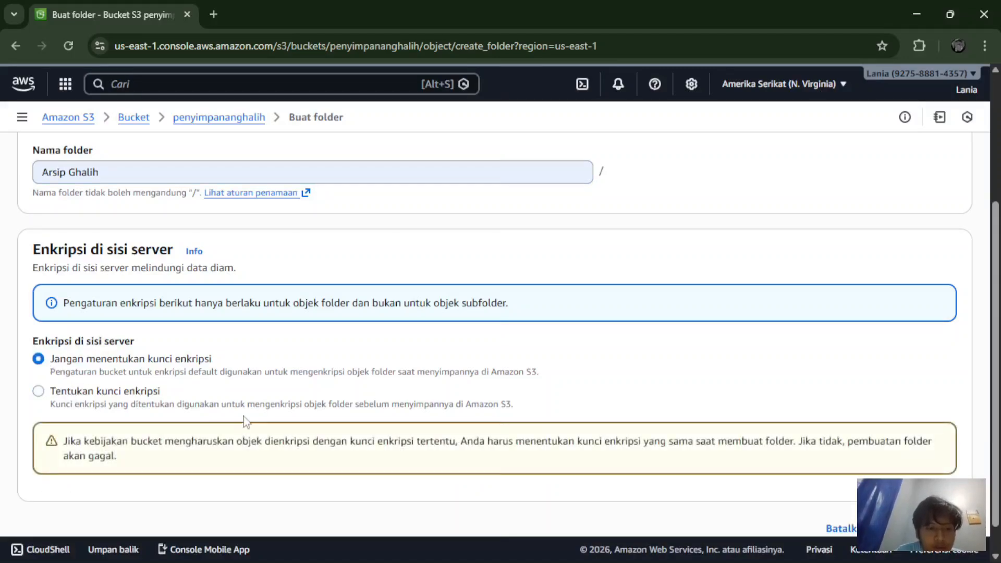
scroll(313, 407, "down", 1)
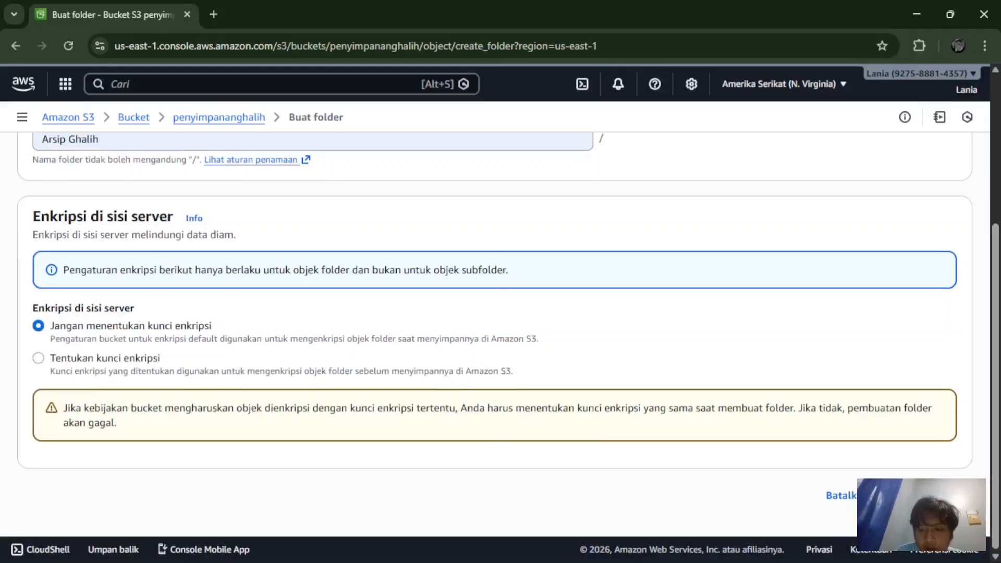
scroll(501, 313, "up", 4)
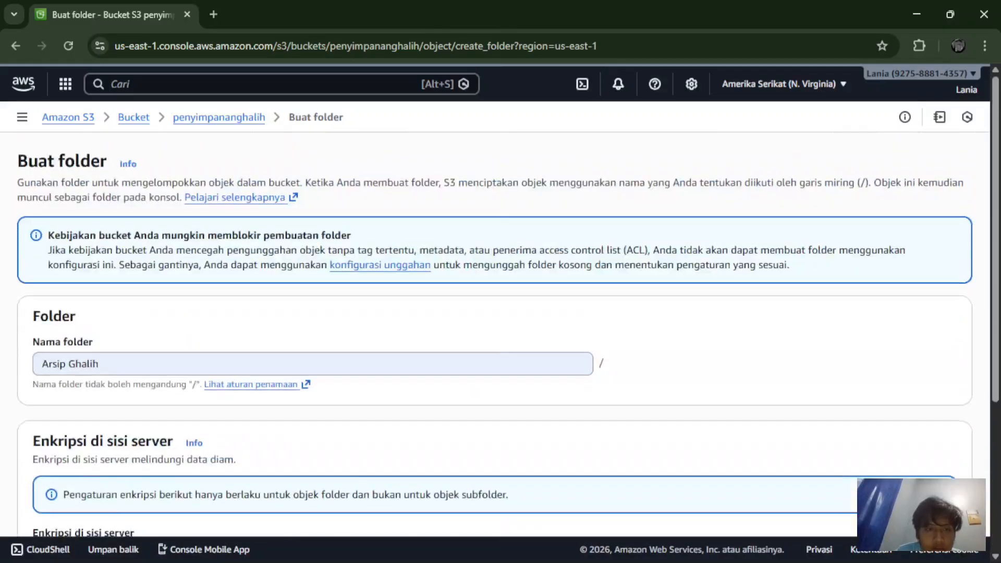
scroll(501, 313, "down", 4)
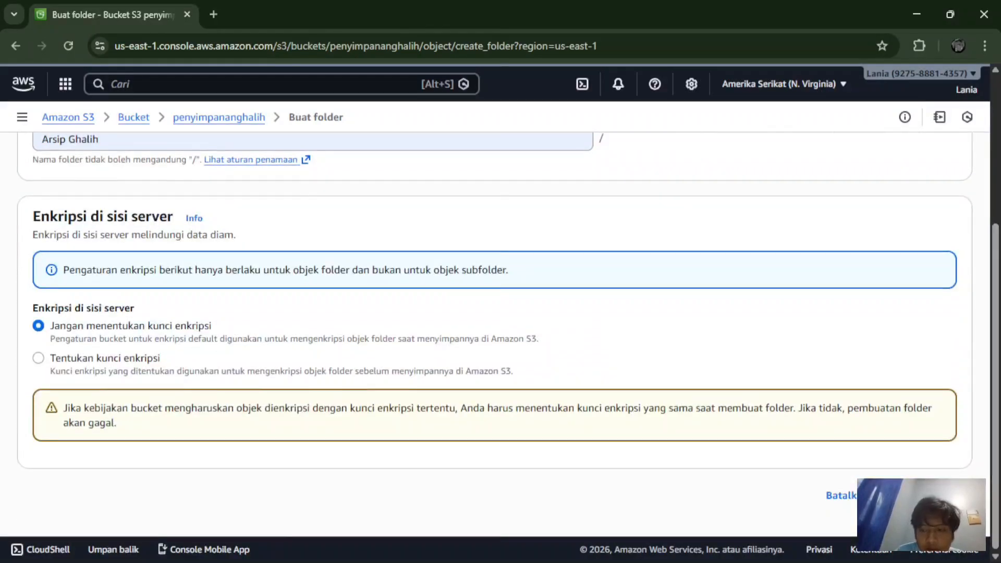
left_click(930, 496)
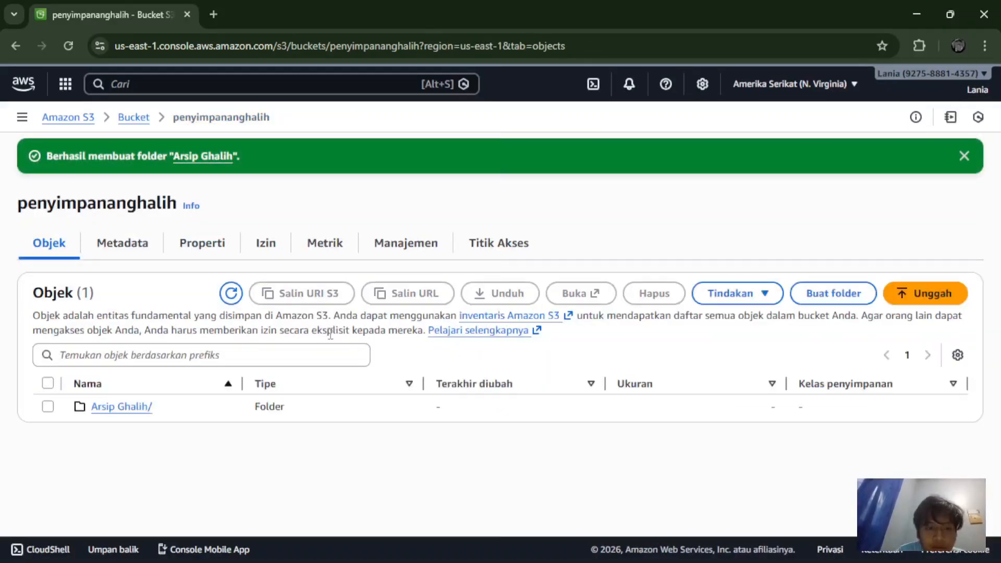
Step: In Arsip Ghalih/, start an upload and add Draft_artikel_Ghalih (1).docx from Downloads
left_click(128, 409)
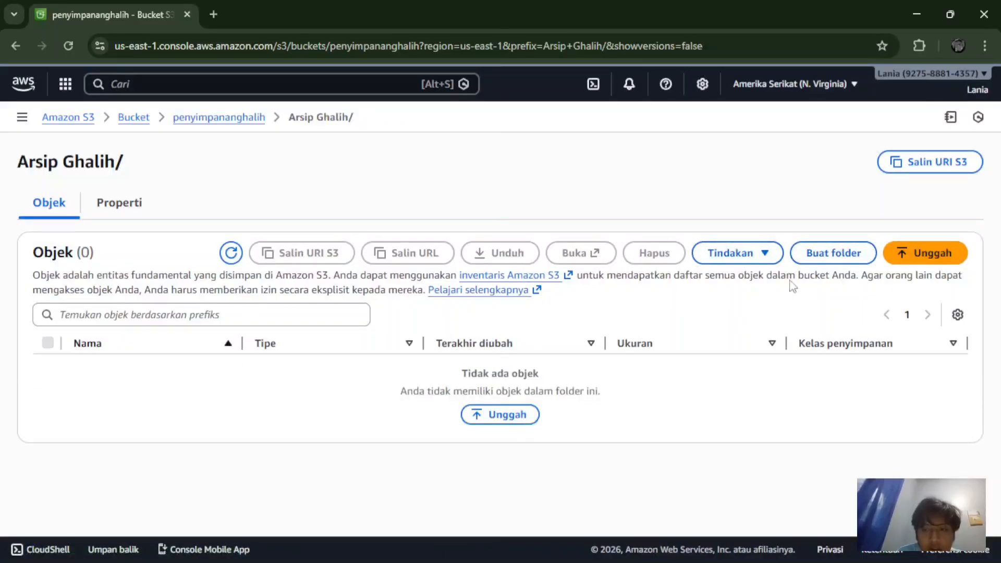
left_click(958, 254)
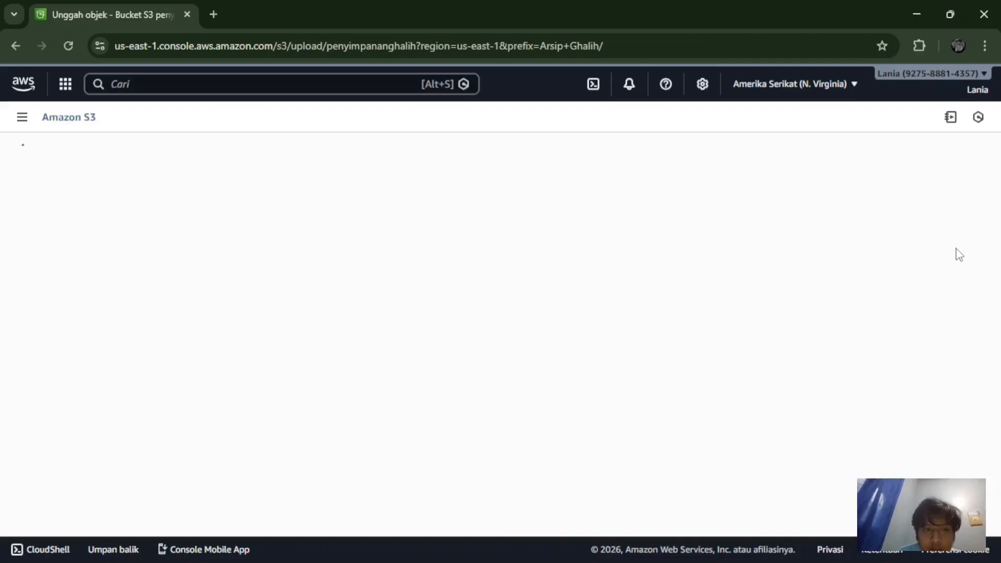
left_click(744, 292)
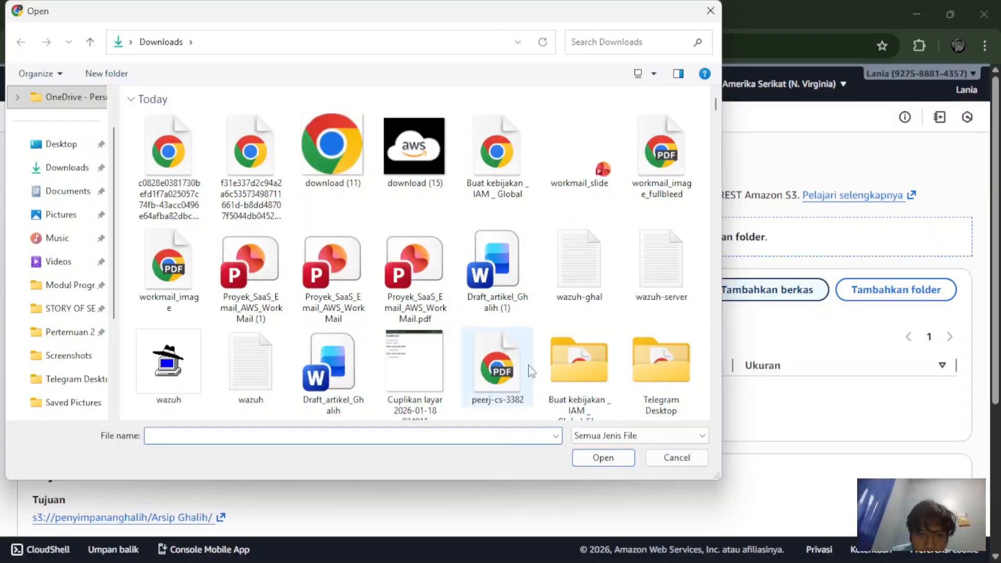
left_click(497, 266)
left_click(607, 456)
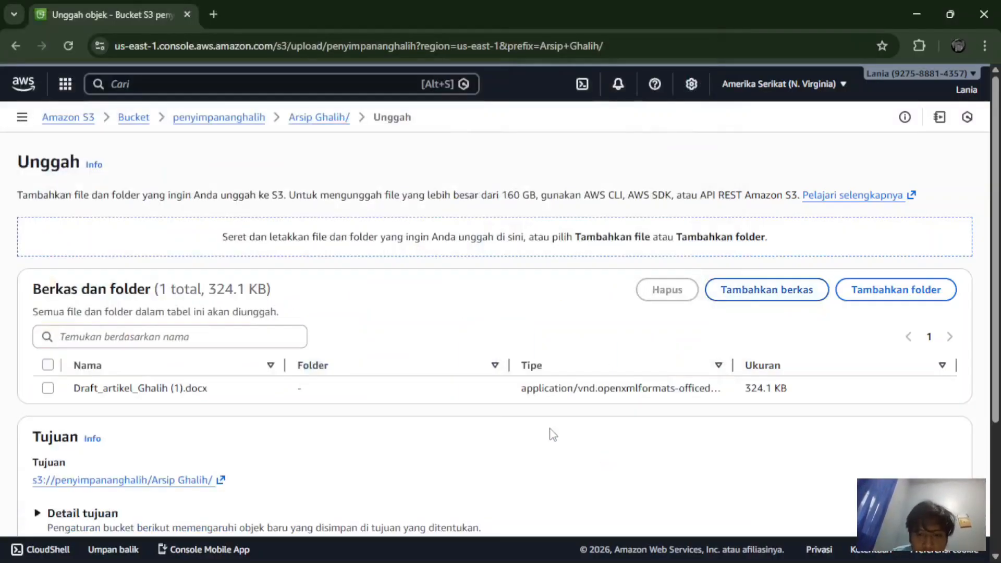
Step: Review the upload page listing the queued 324.1 KB docx
left_click_drag(550, 431, 416, 396)
left_click(415, 396)
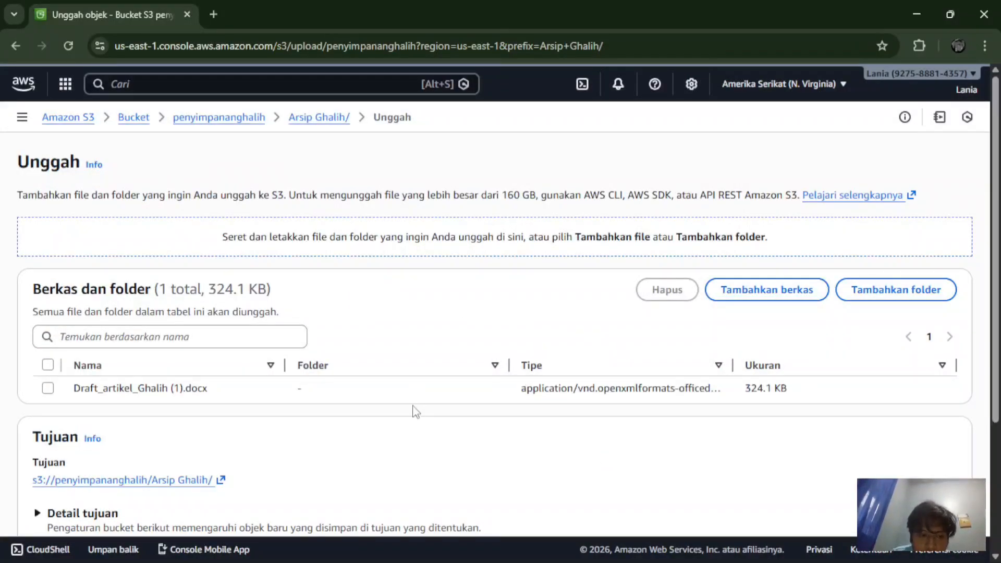
scroll(416, 412, "down", 2)
scroll(416, 412, "up", 2)
scroll(415, 412, "down", 1)
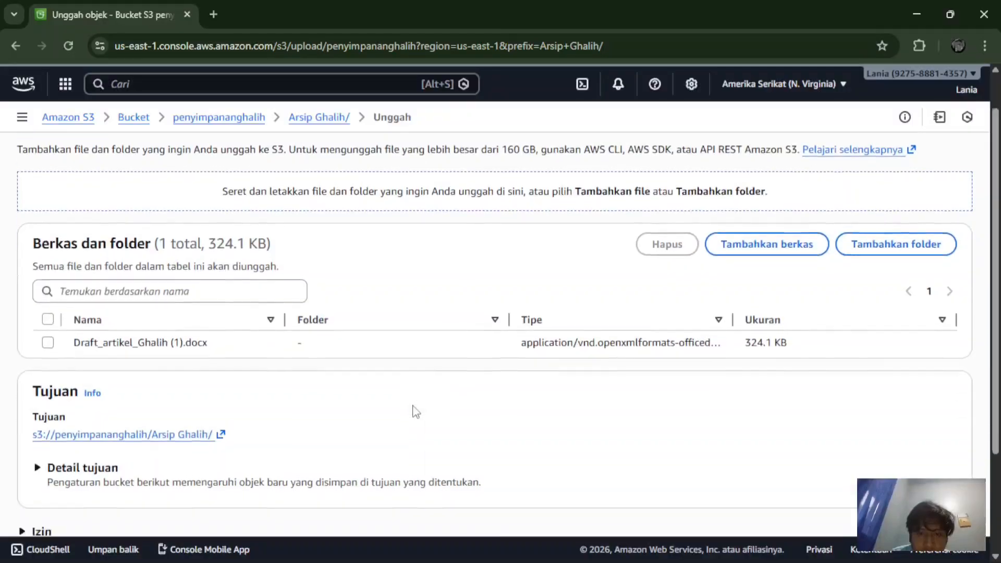
scroll(416, 412, "down", 2)
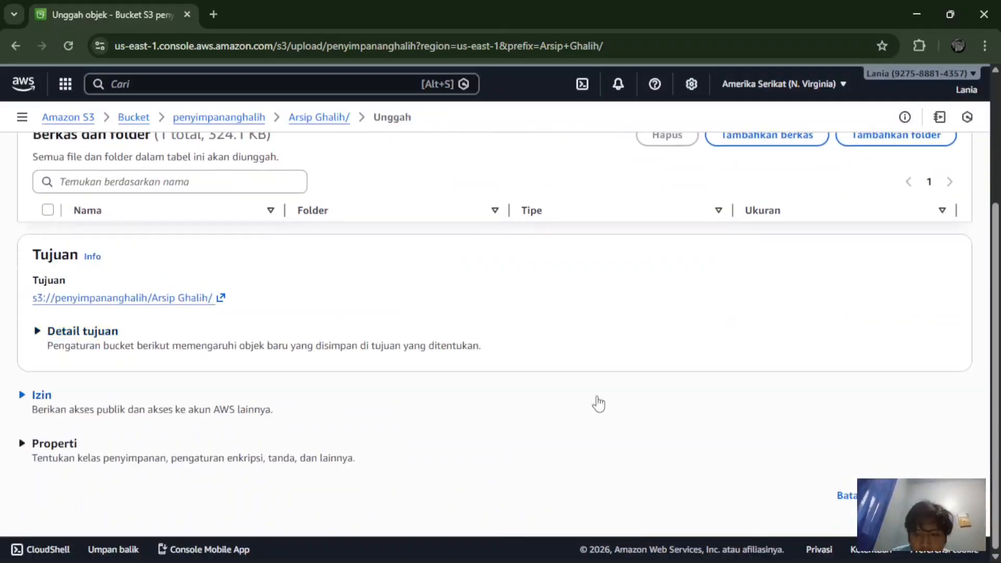
scroll(838, 383, "up", 2)
scroll(840, 385, "down", 2)
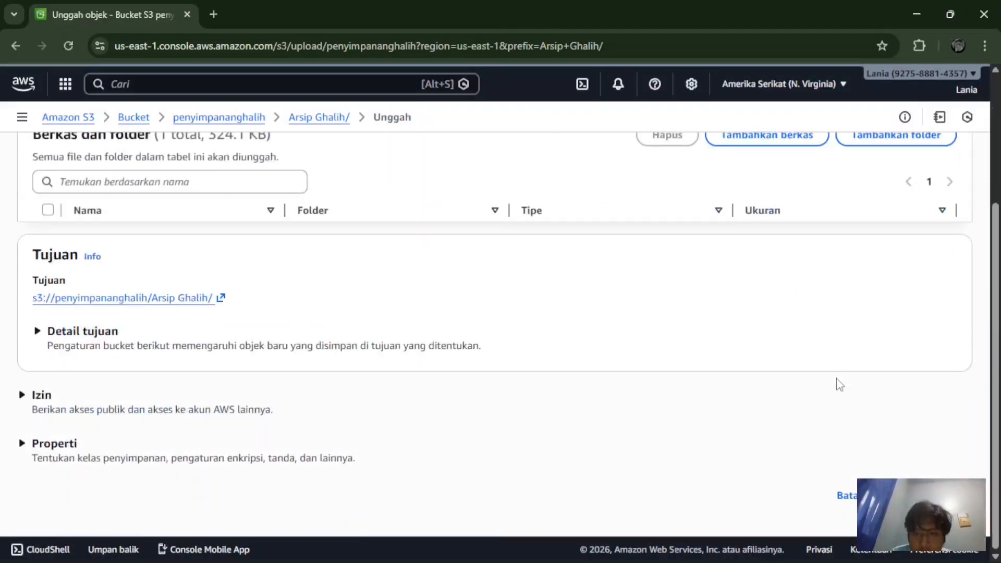
scroll(840, 385, "up", 2)
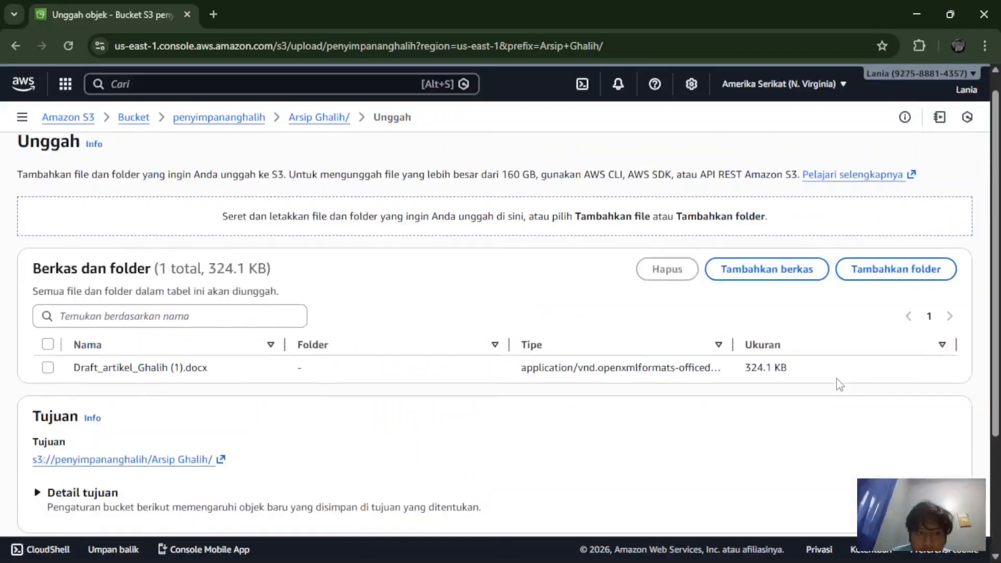
scroll(839, 384, "up", 1)
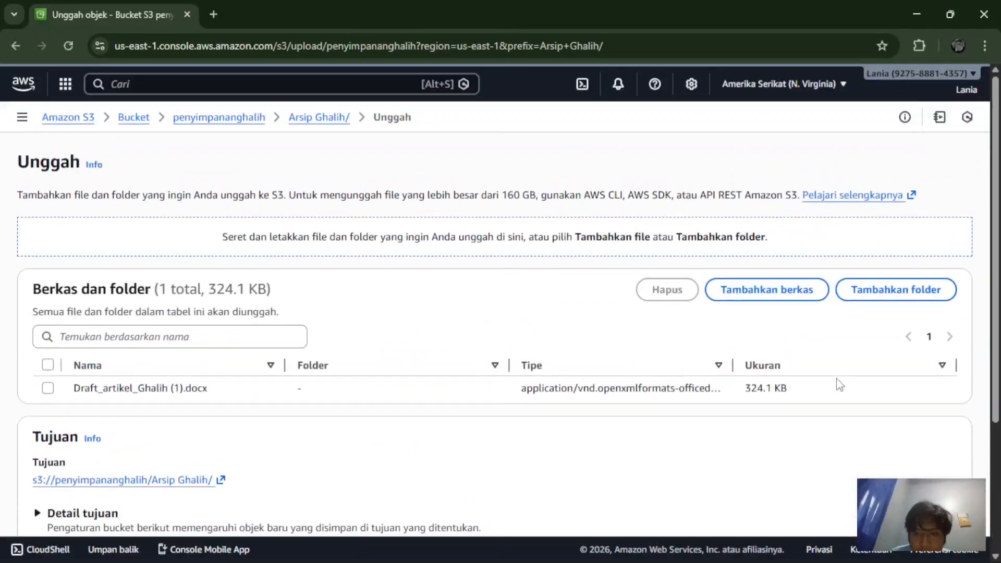
scroll(839, 384, "down", 1)
scroll(839, 384, "down", 3)
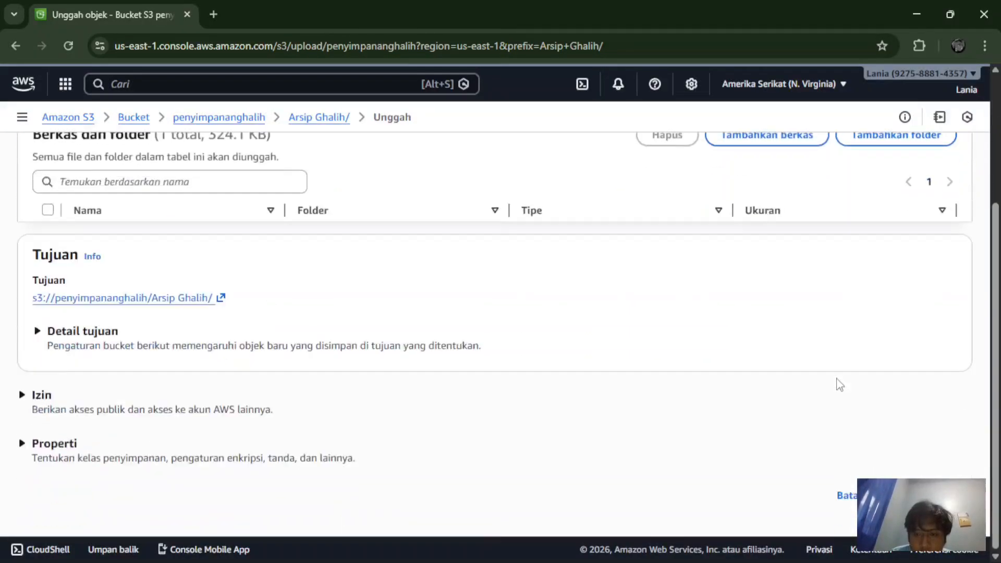
Step: Upload the queued Draft_artikel_Ghalih (1).docx and dismiss the success banner
left_click(934, 495)
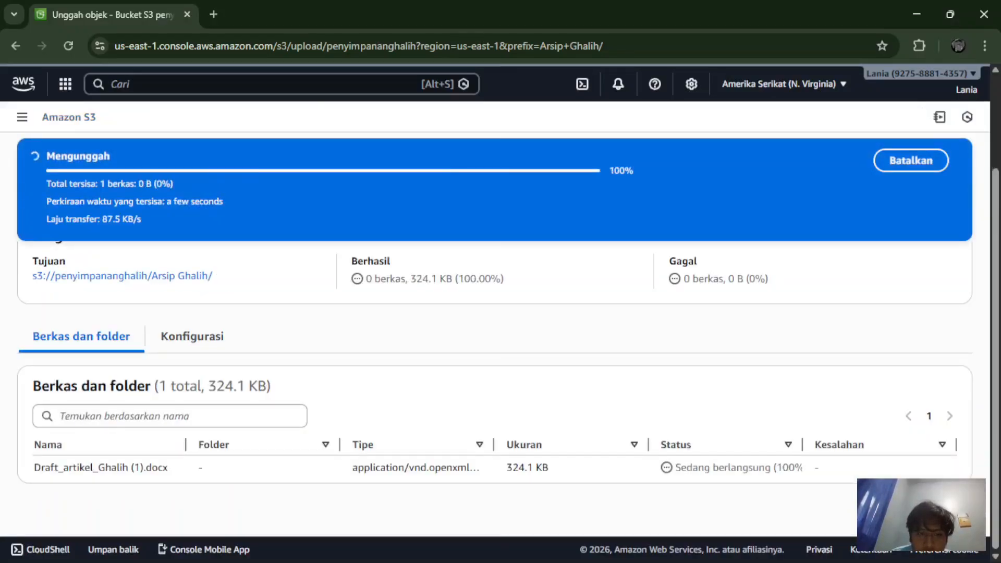
scroll(876, 414, "up", 2)
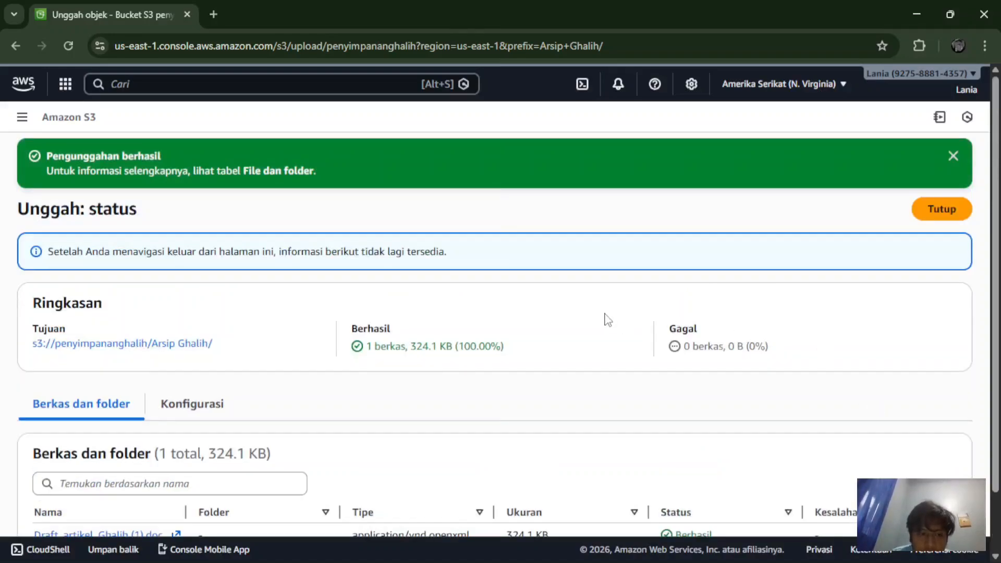
scroll(607, 319, "down", 2)
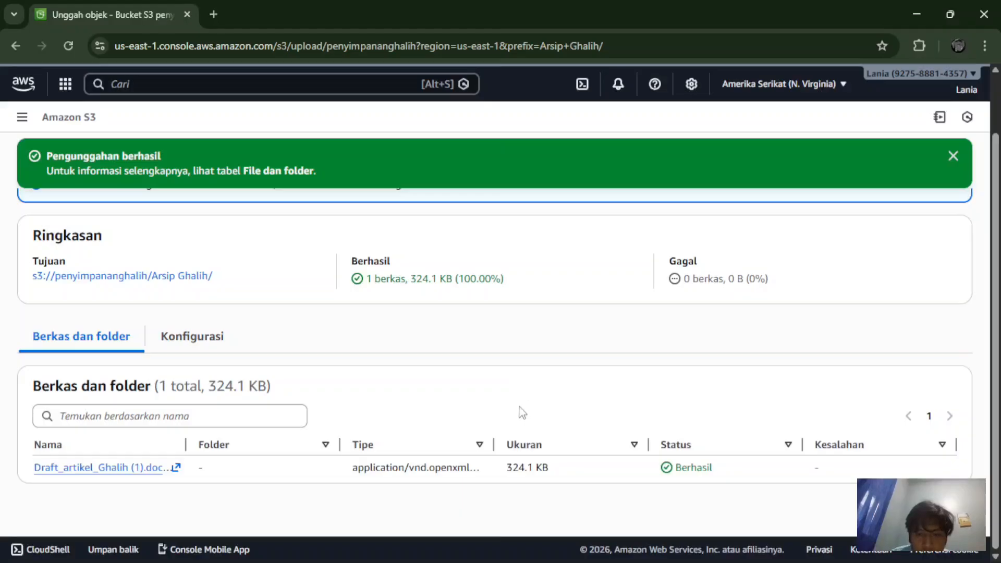
scroll(701, 328, "up", 2)
scroll(699, 328, "down", 2)
scroll(709, 318, "up", 2)
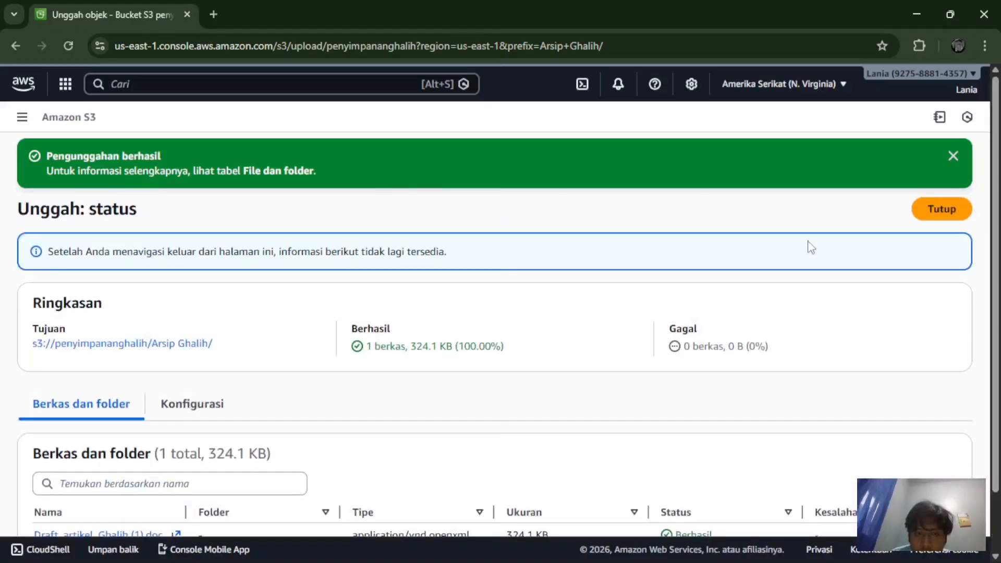
left_click(952, 156)
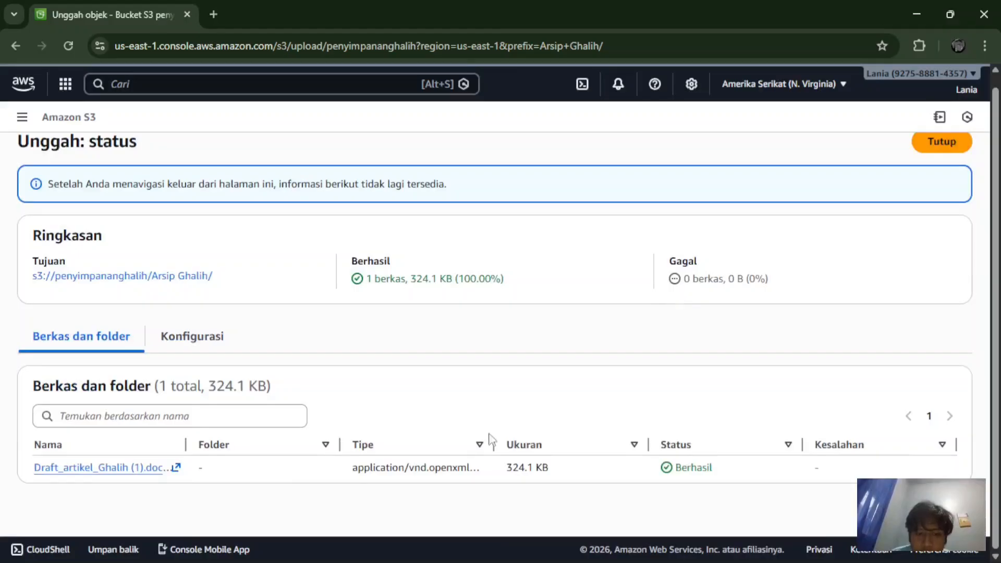
Step: Glance at the uploaded file's details tab, then close the upload status page
left_click(76, 467)
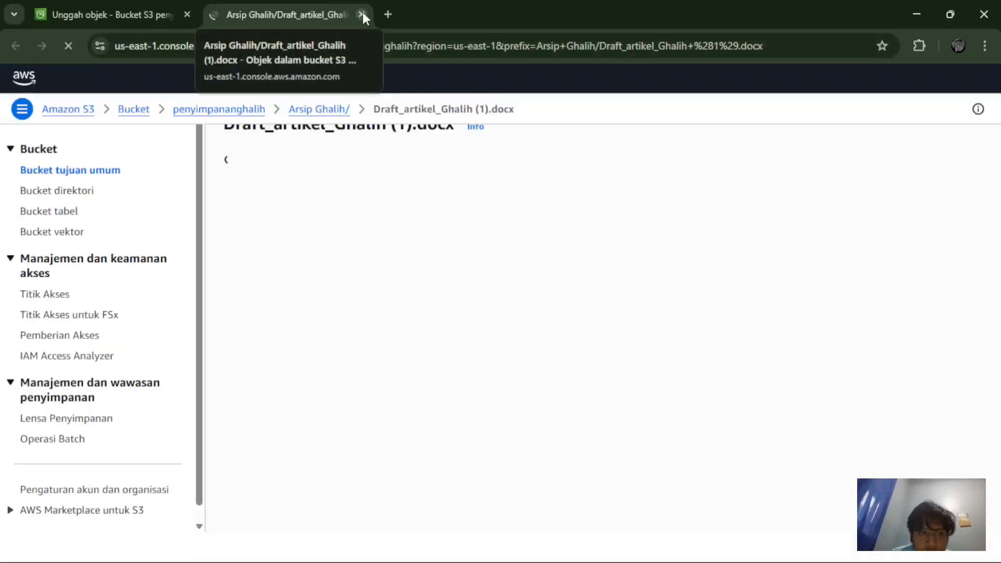
left_click(362, 15)
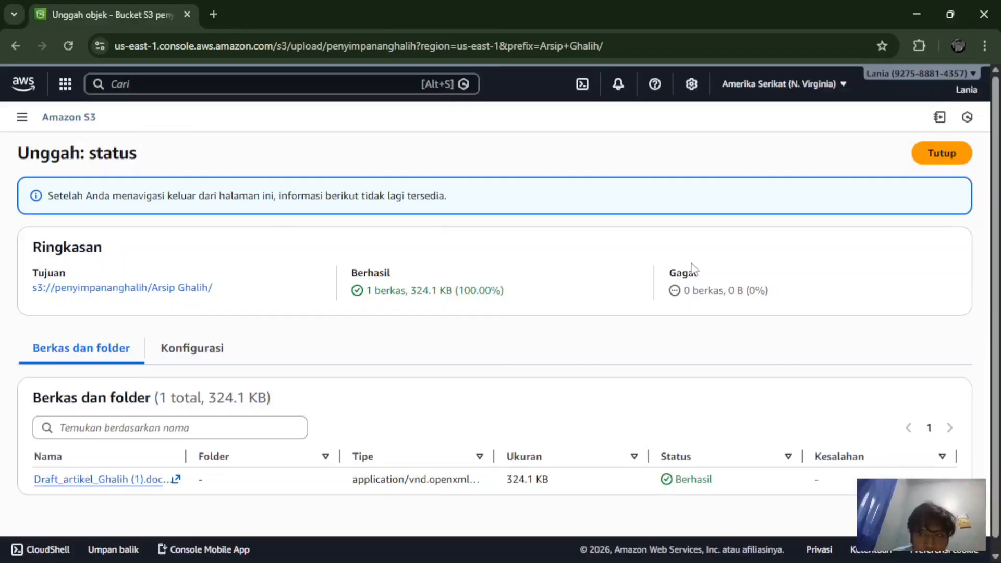
left_click(933, 155)
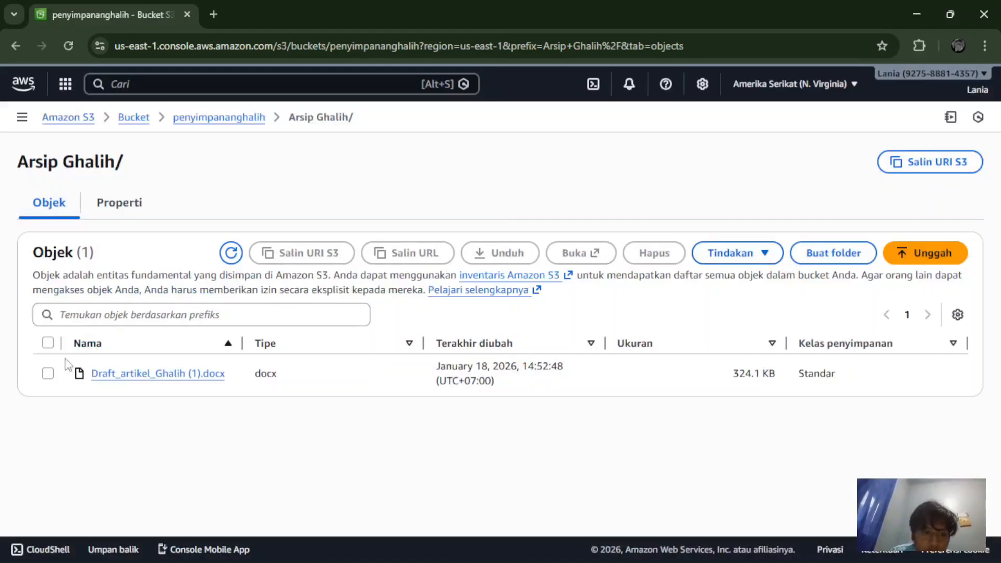
Step: Copy the docx's S3 URI and object URL, then load the URL in a new tab, getting AccessDenied
left_click(48, 374)
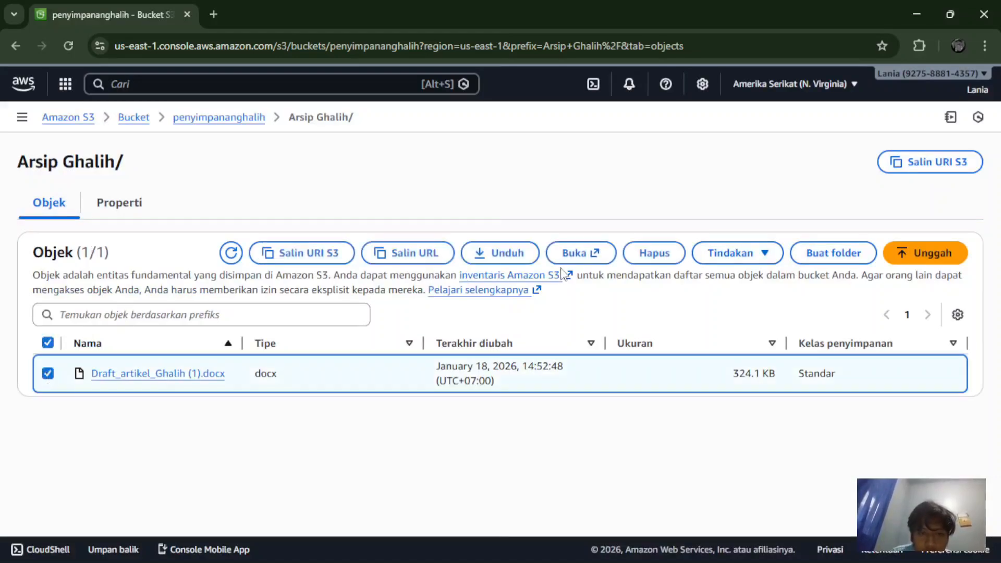
left_click(291, 257)
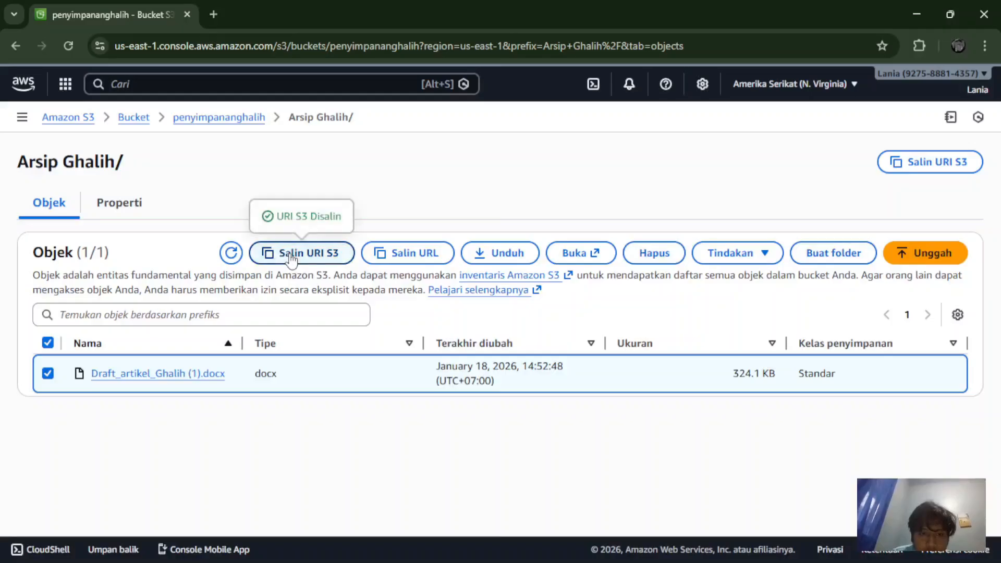
left_click(371, 256)
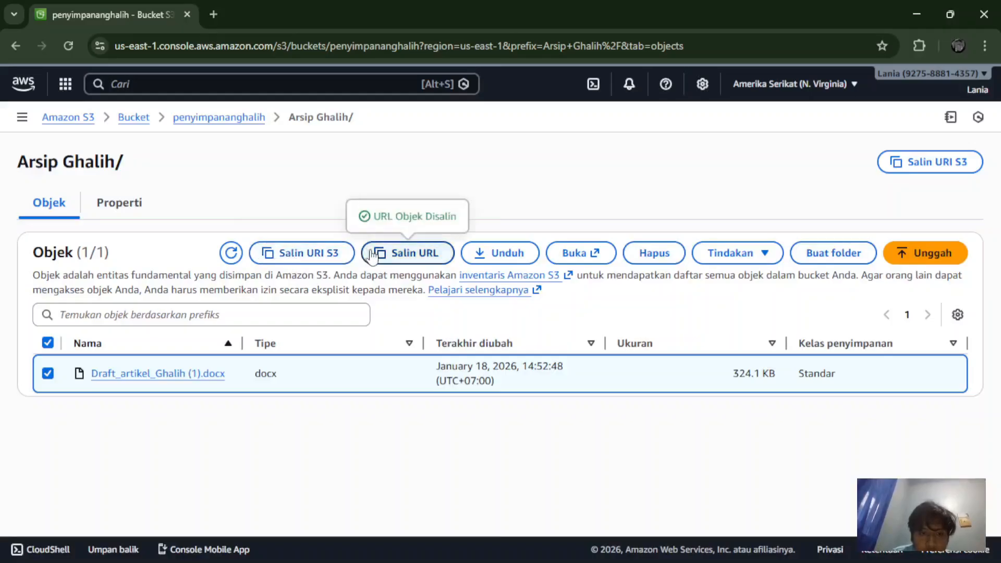
left_click(215, 11)
type("https://penyimpananghalih.s3.us-east-1.amazonaws.com/Arsip+Ghalih/Draft_artikel_Ghalih+(1).docx")
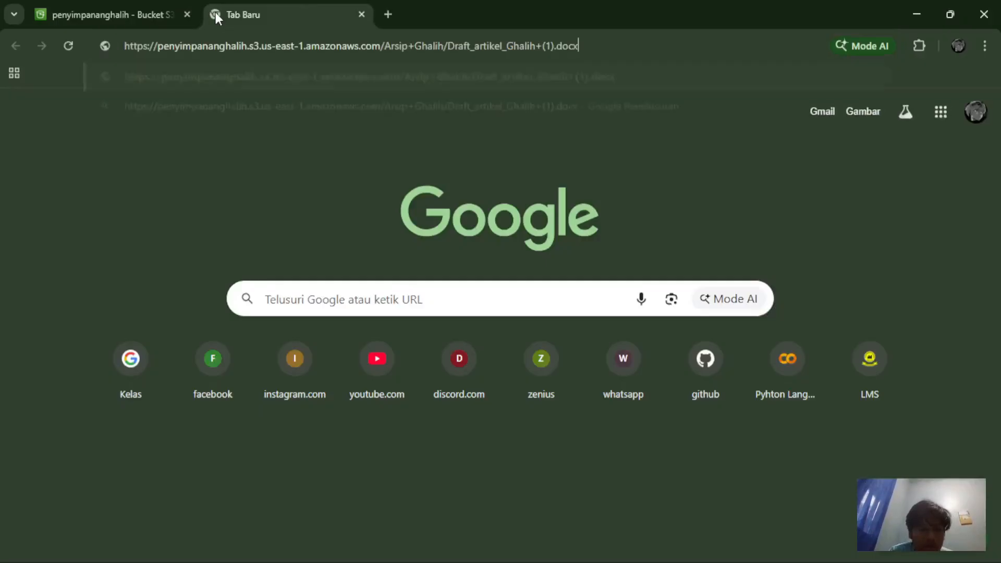
key("Return")
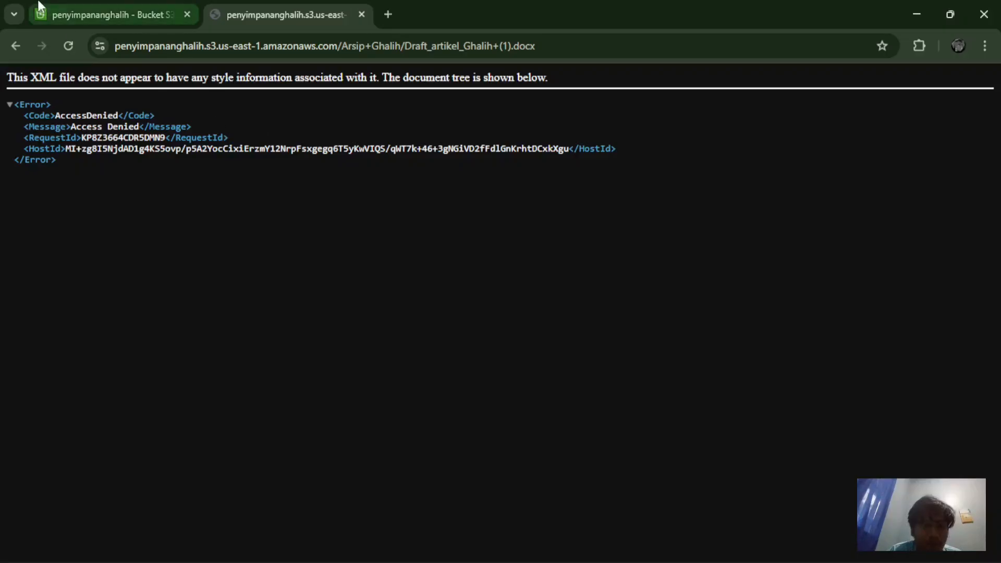
left_click(103, 23)
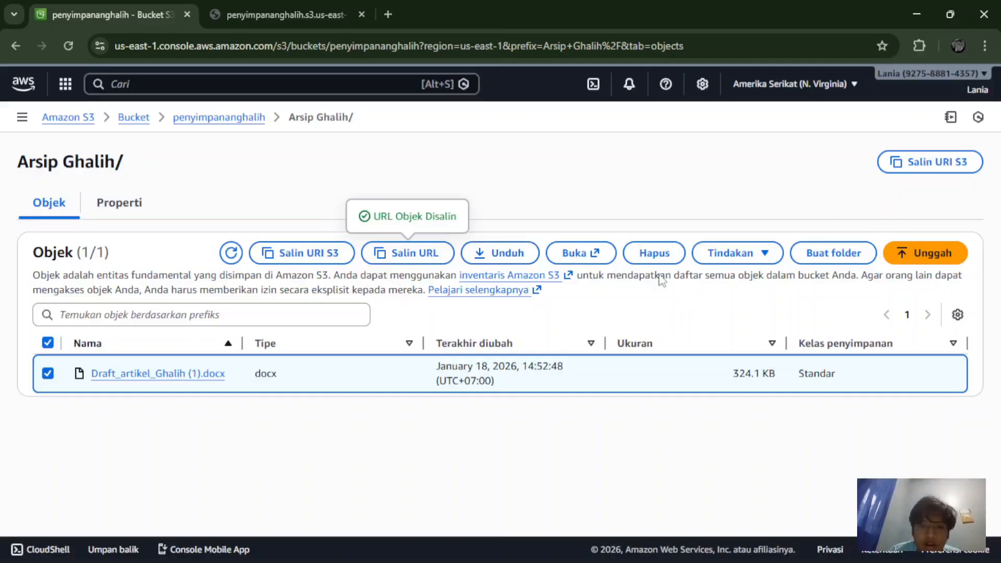
Step: Generate a presigned URL for the docx with expiry in hours and copy it
left_click(744, 259)
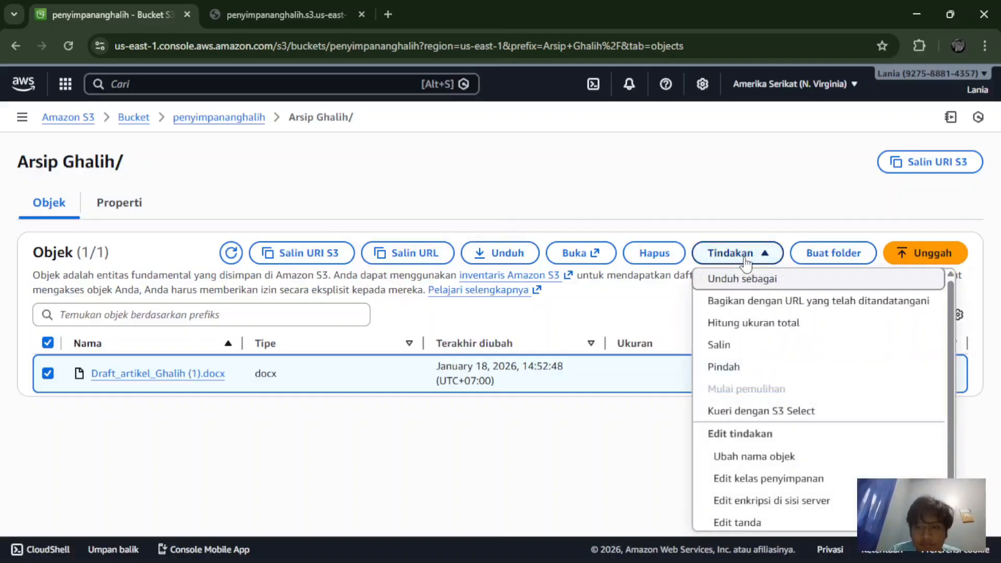
left_click(747, 301)
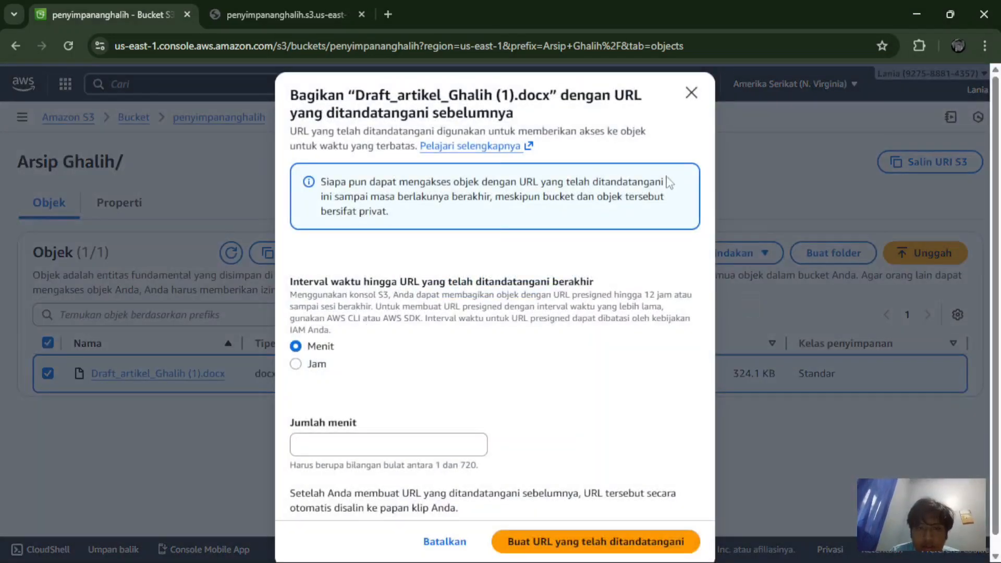
left_click(311, 365)
left_click(307, 347)
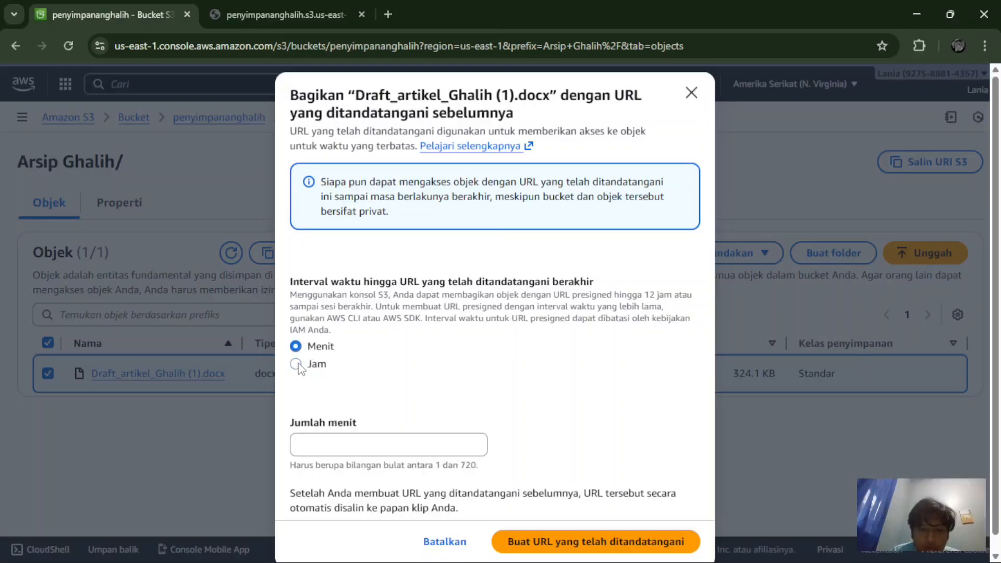
left_click(297, 364)
left_click(362, 448)
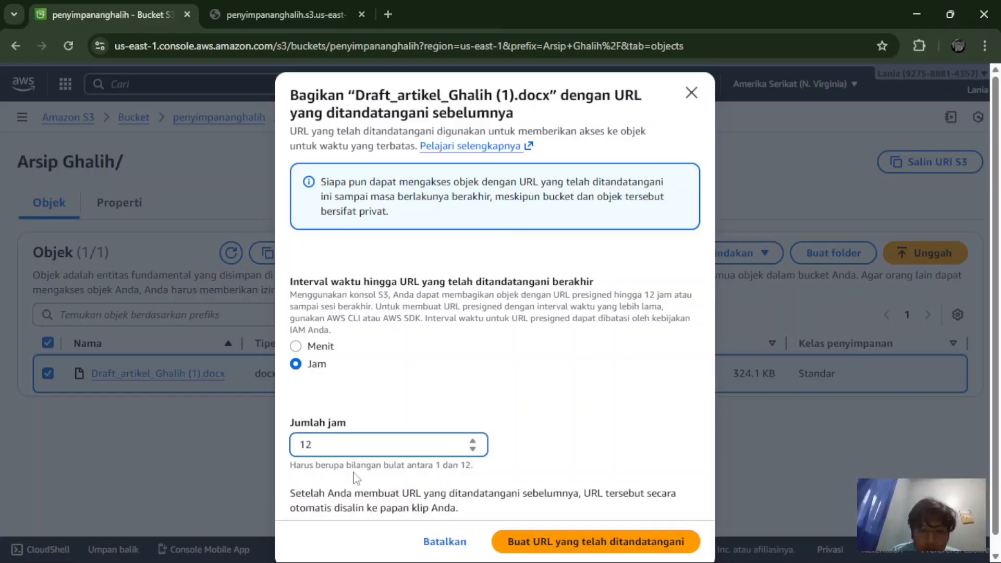
left_click(542, 544)
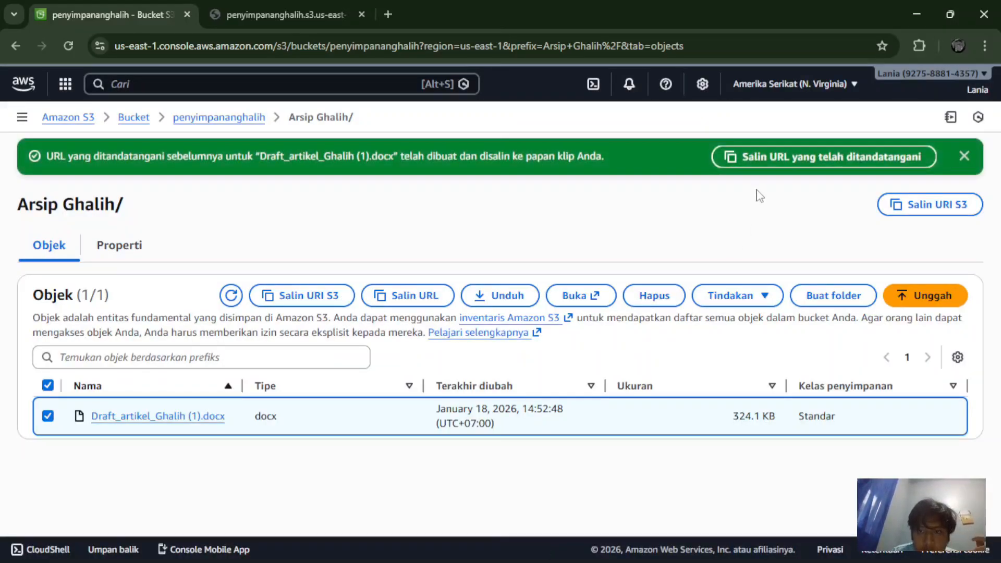
left_click(745, 163)
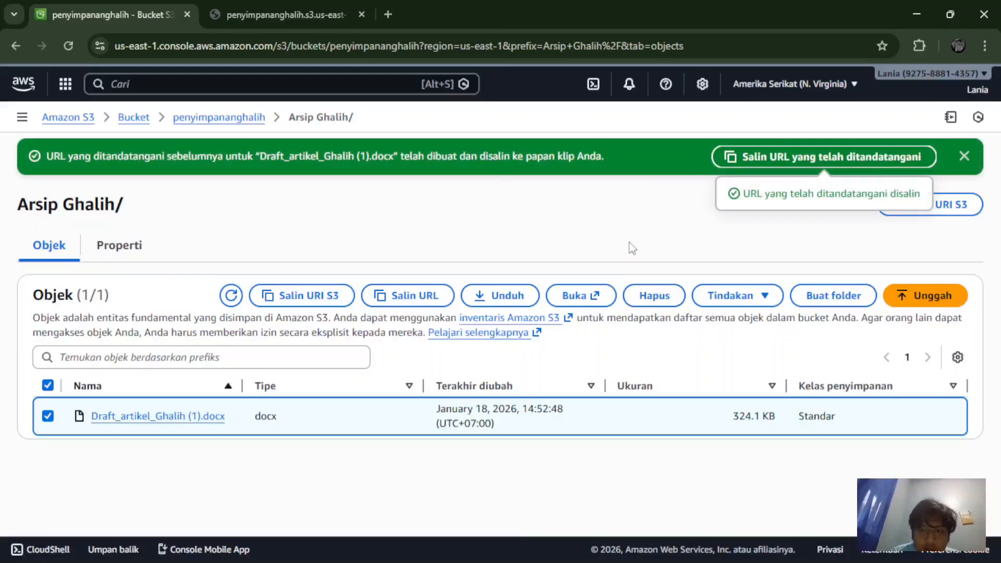
Step: Open the presigned URL in a new tab to download the 324 KB docx, then return to S3
left_click(387, 15)
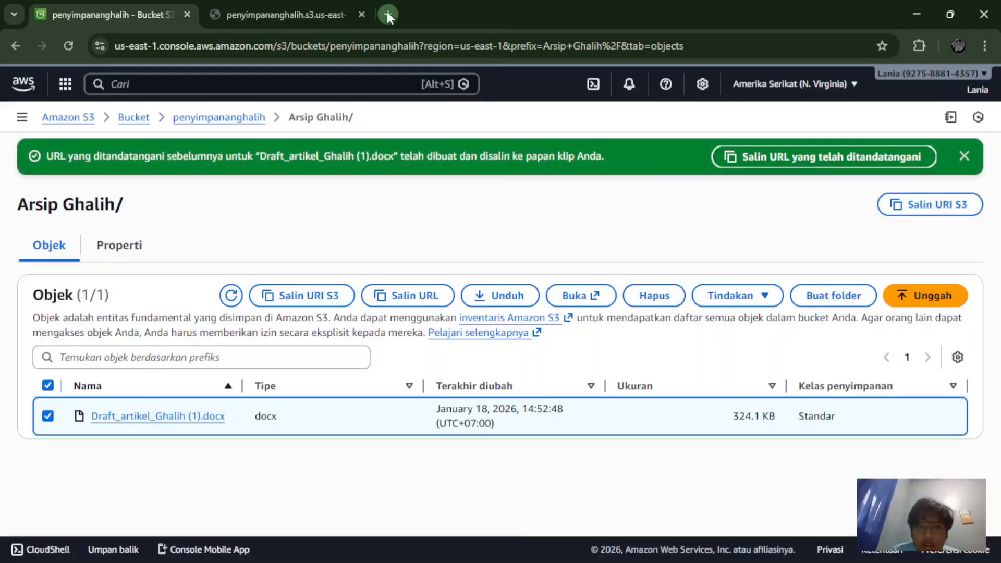
key("ctrl+v")
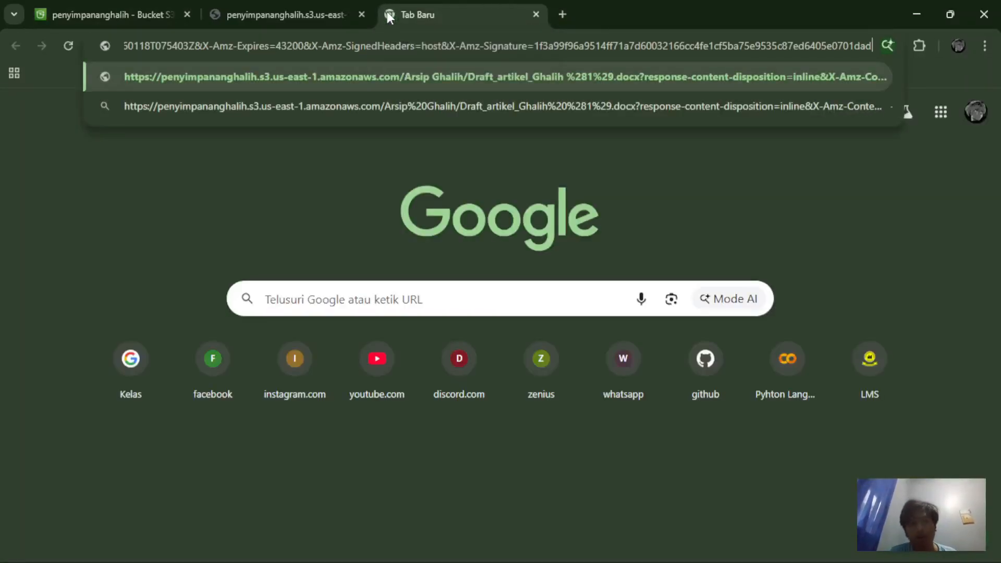
key("Return")
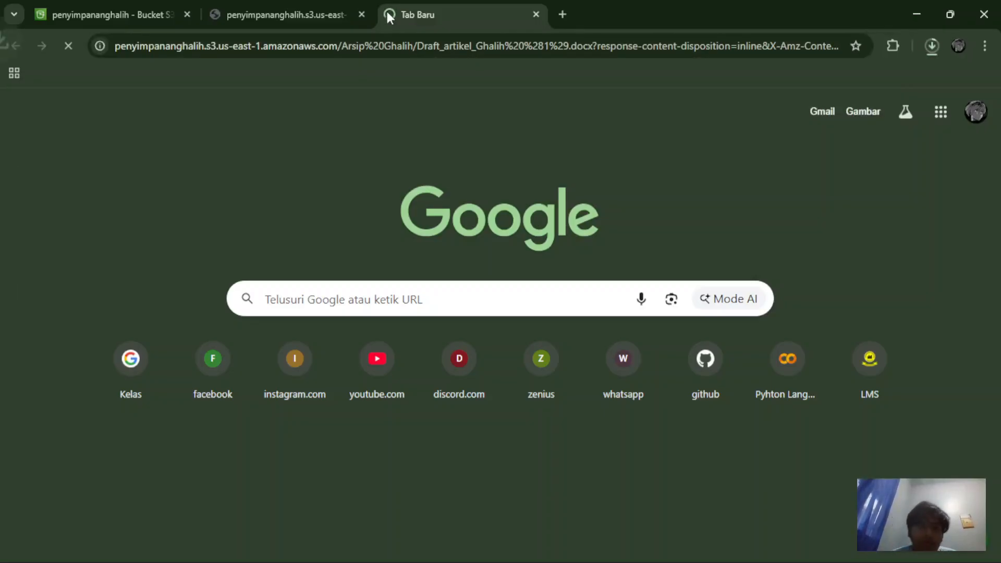
left_click(932, 46)
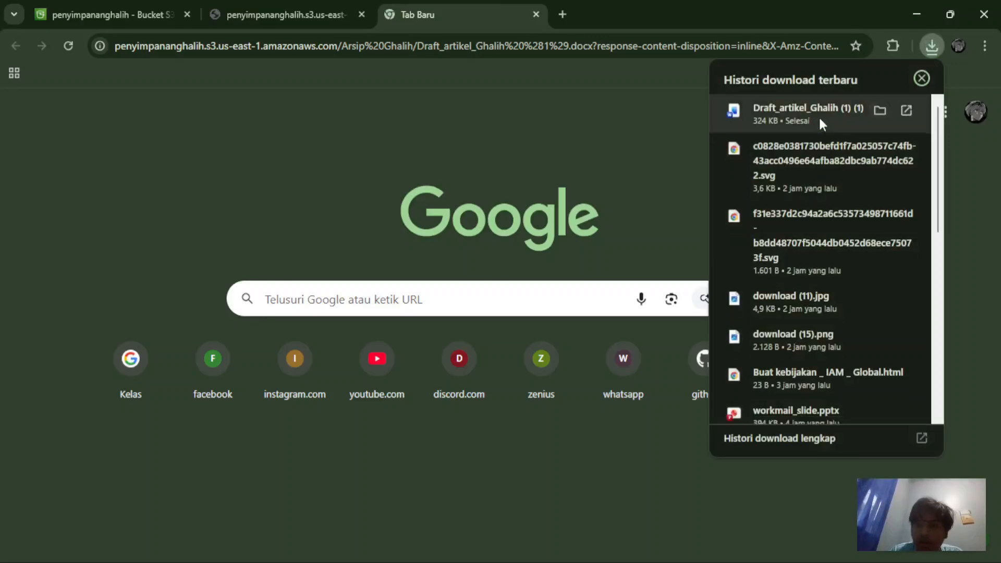
left_click(111, 5)
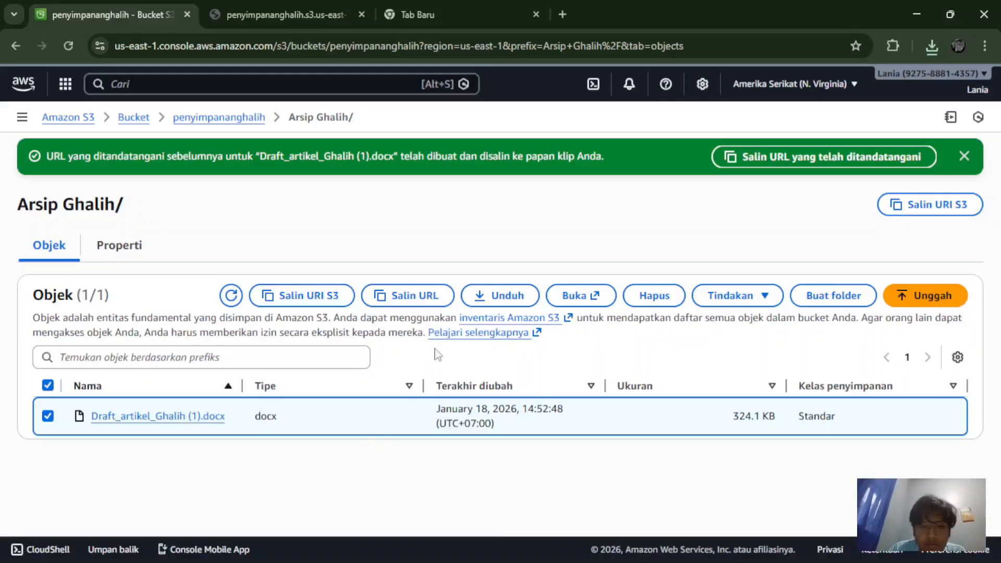
left_click(667, 304)
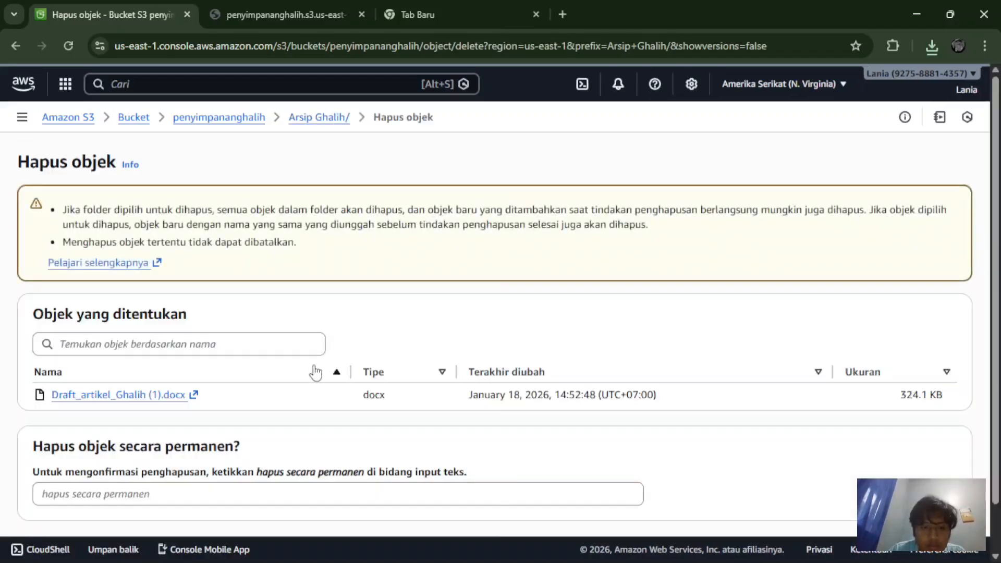
scroll(315, 371, "down", 1)
scroll(314, 370, "down", 1)
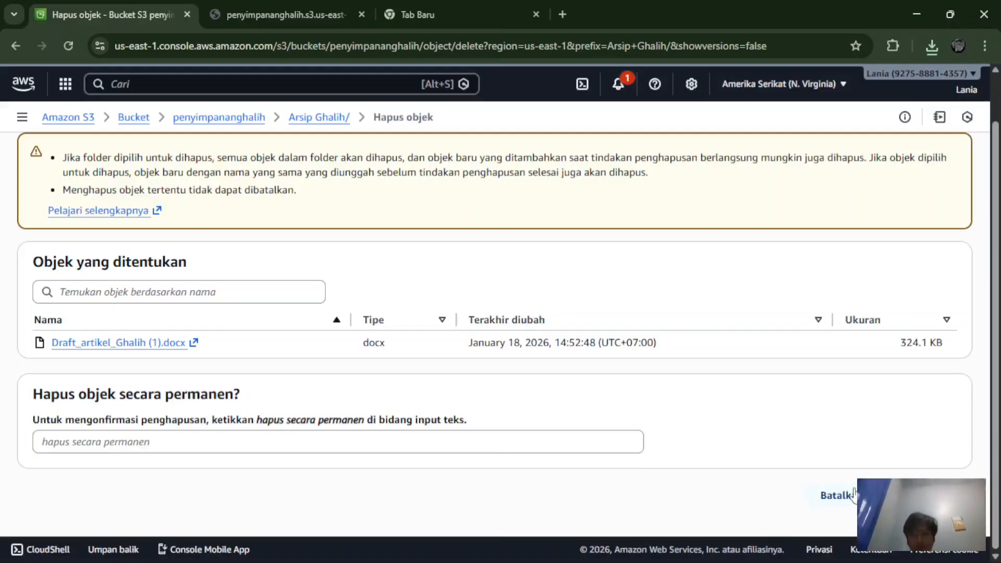
left_click(853, 494)
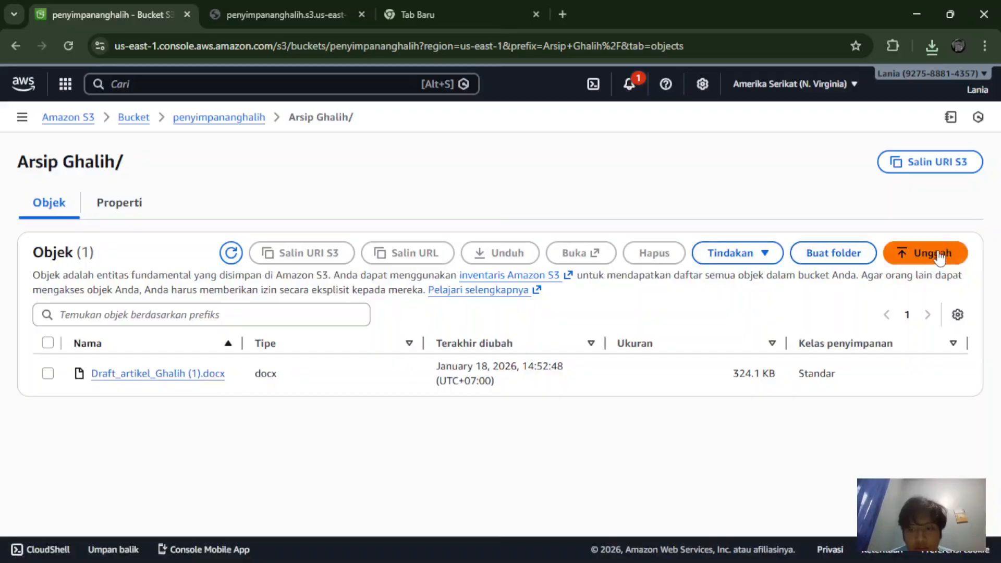
left_click(908, 257)
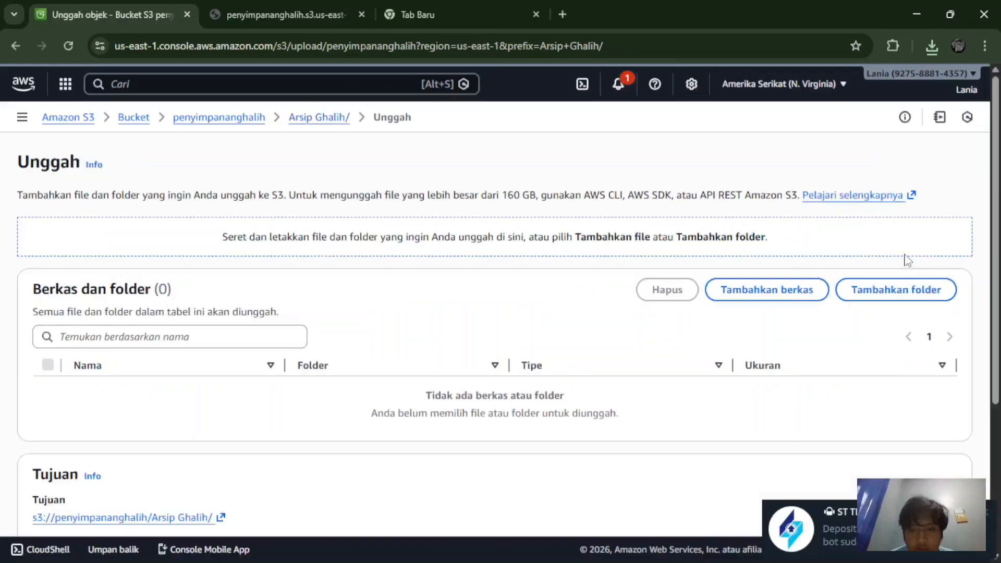
scroll(447, 372, "down", 1)
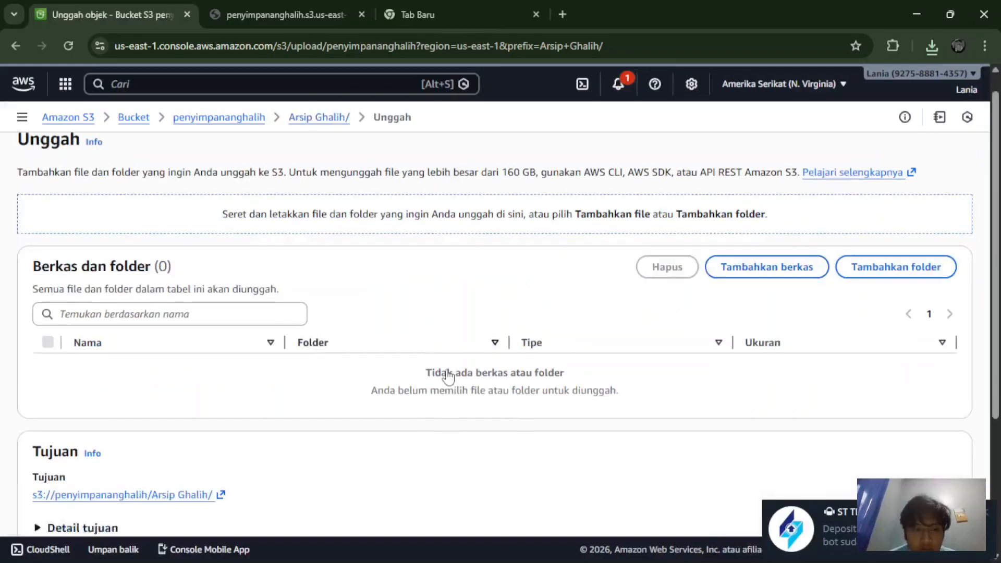
scroll(447, 373, "down", 3)
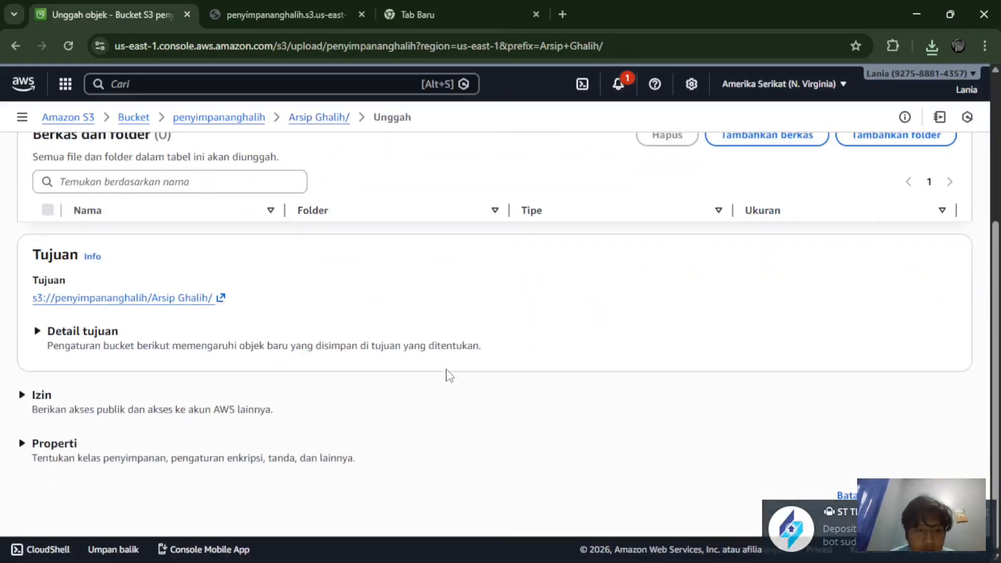
scroll(447, 375, "up", 3)
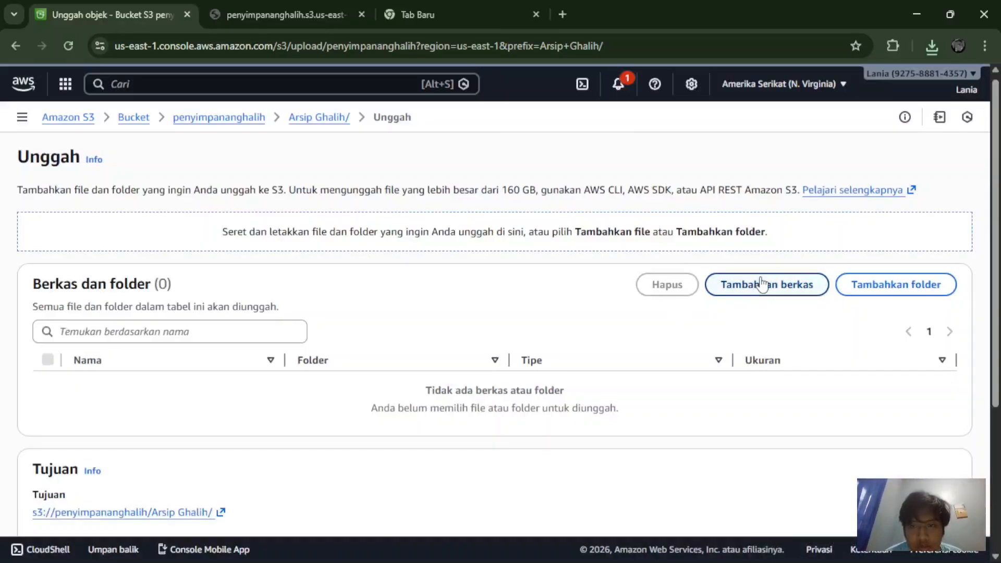
scroll(648, 406, "up", 1)
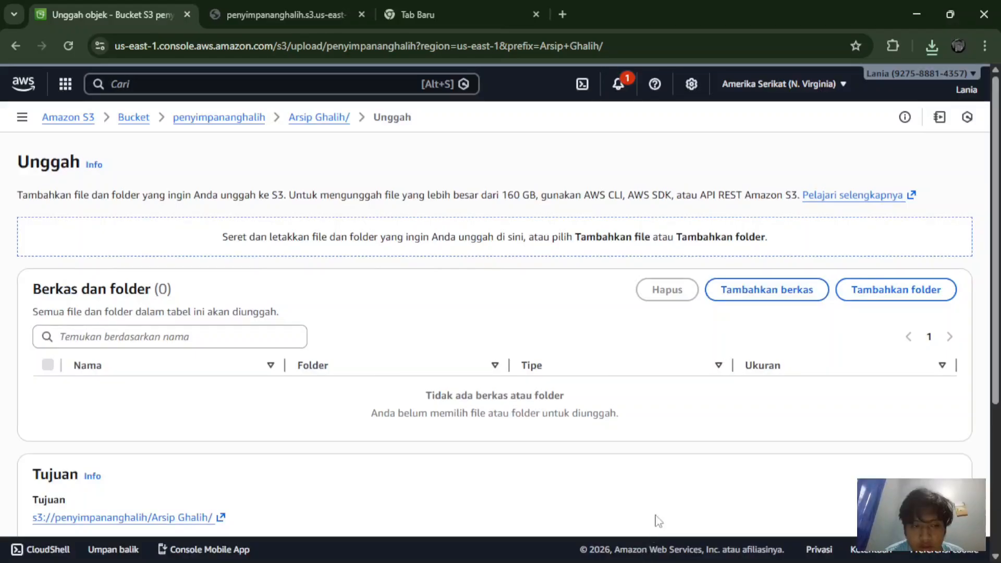
scroll(702, 480, "down", 3)
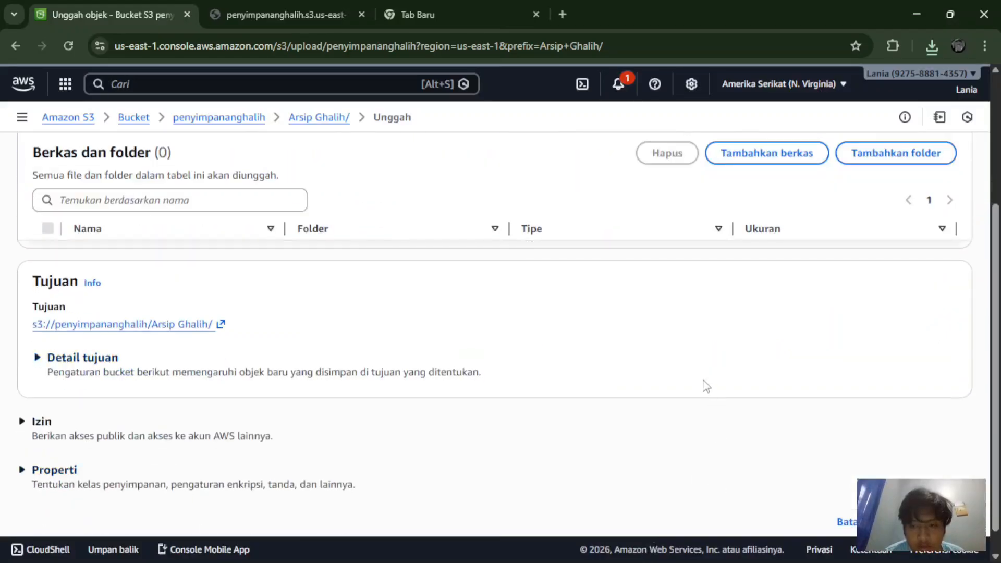
scroll(704, 386, "up", 3)
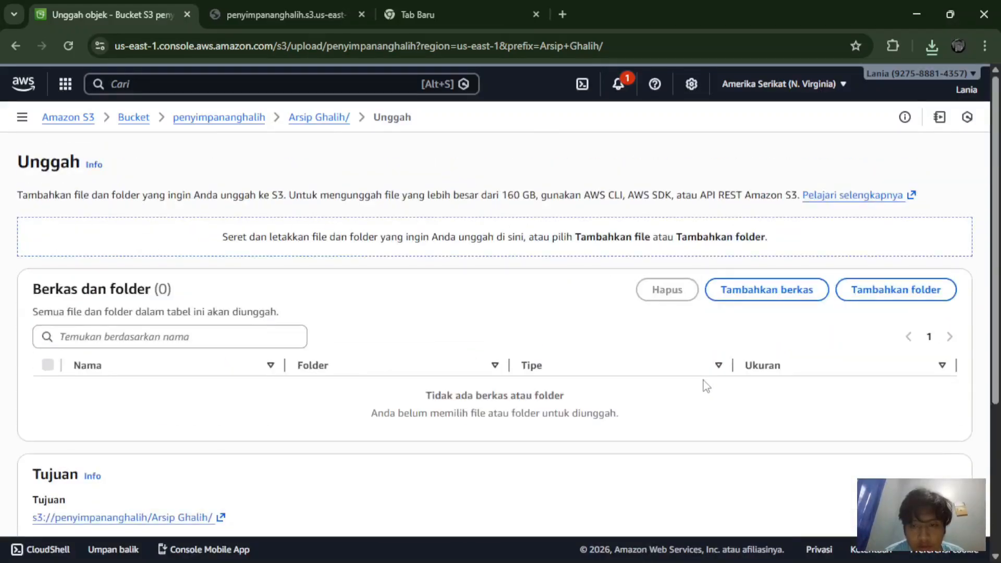
left_click(772, 298)
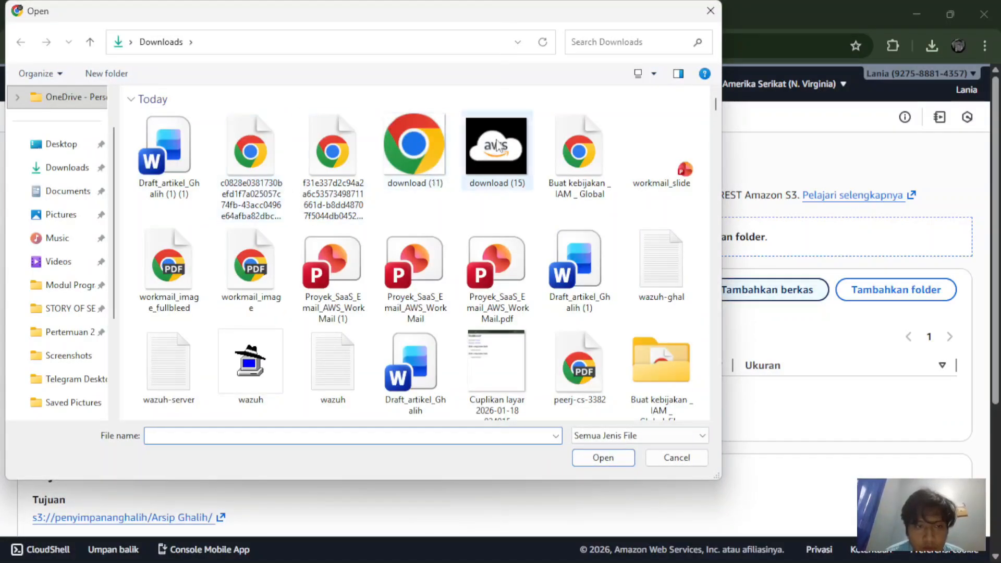
left_click(710, 10)
scroll(446, 347, "down", 3)
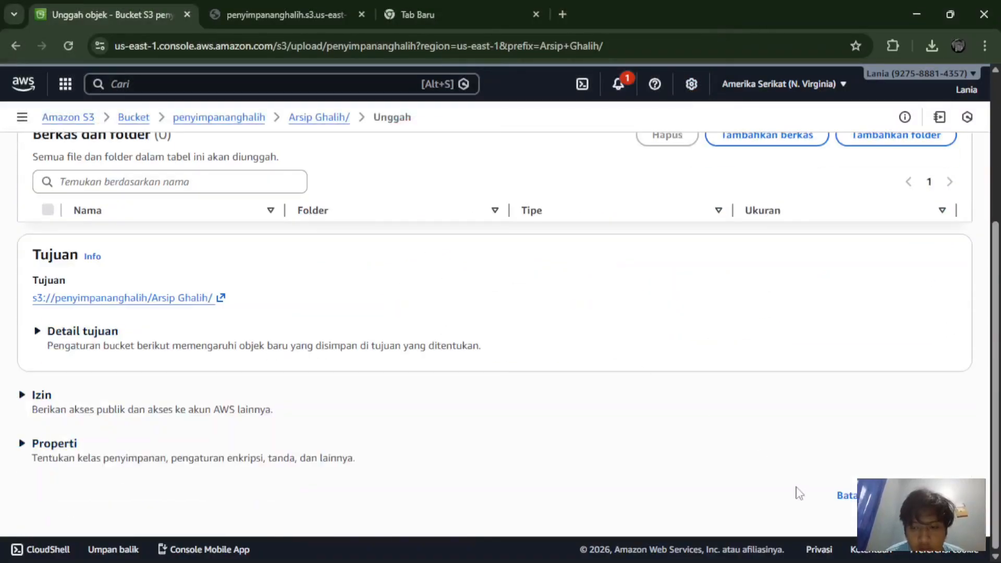
left_click(842, 496)
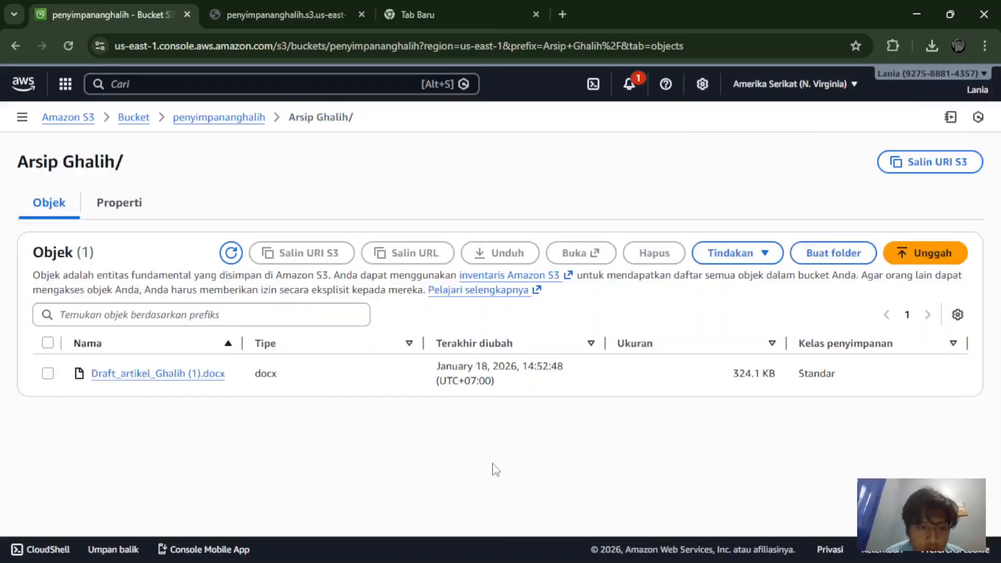
Step: Open Draft_artikel_Ghalih (1).docx and scroll through its Properti tab (324.1 KB, docx, us-east-1)
left_click(167, 375)
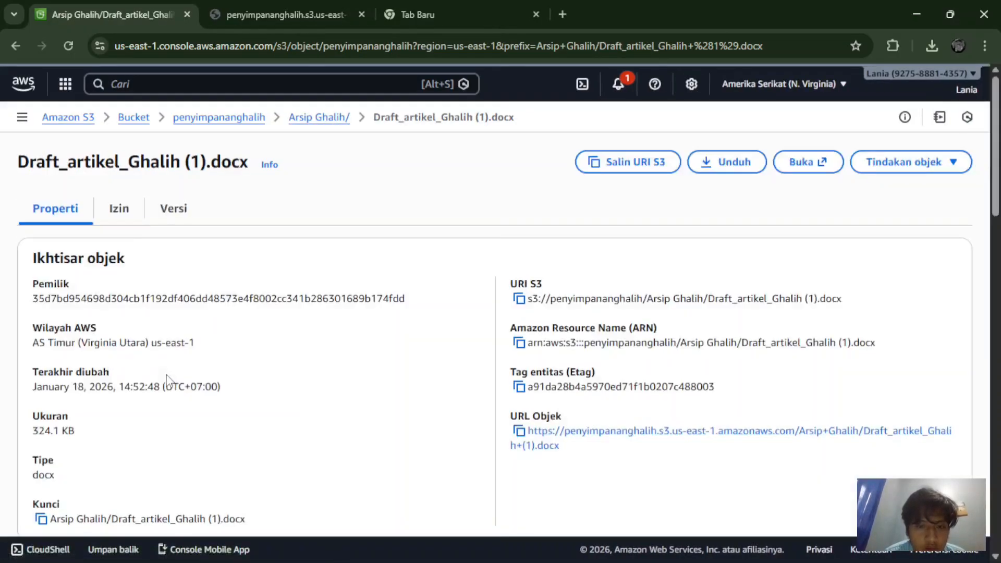
scroll(167, 378, "down", 2)
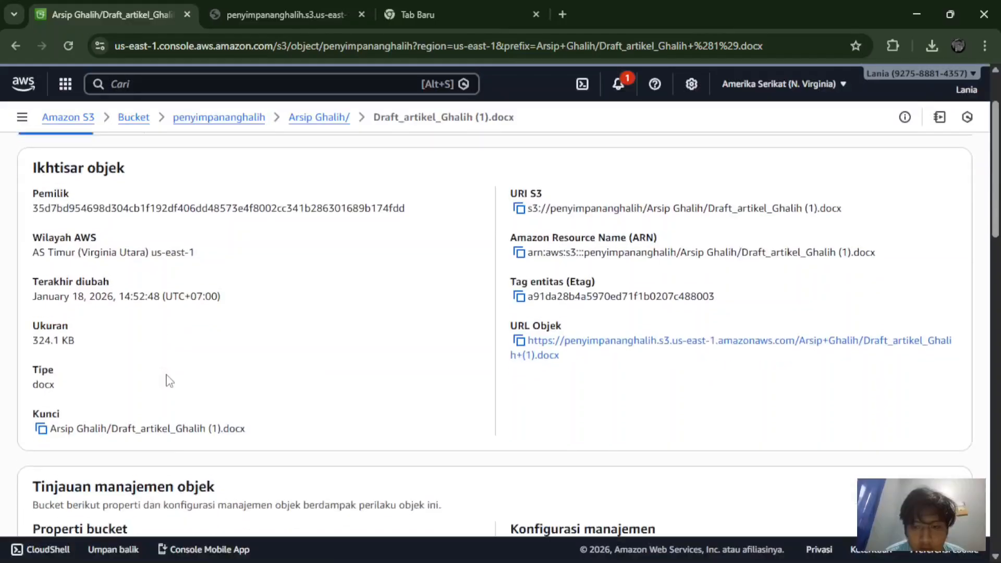
scroll(170, 380, "down", 5)
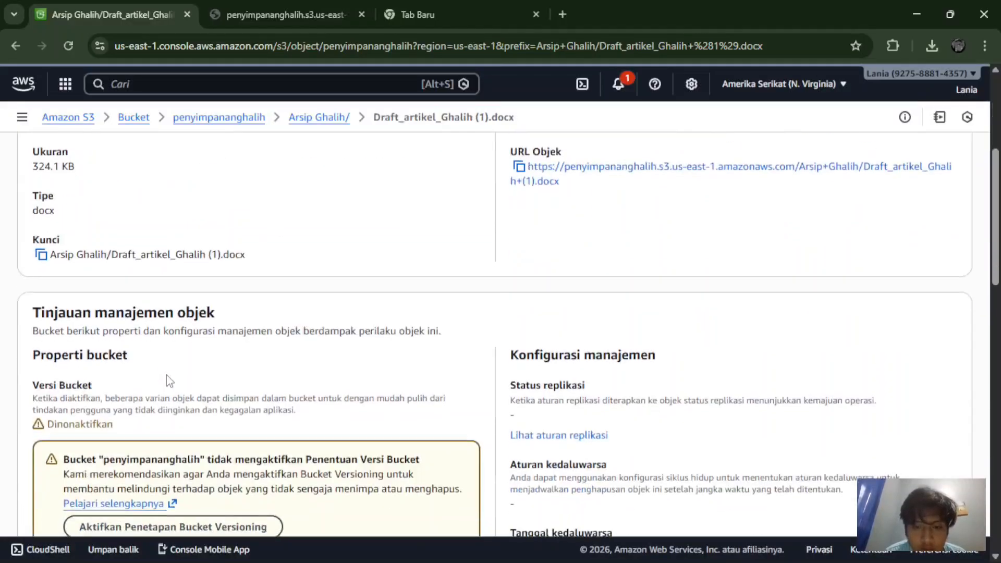
scroll(170, 380, "down", 4)
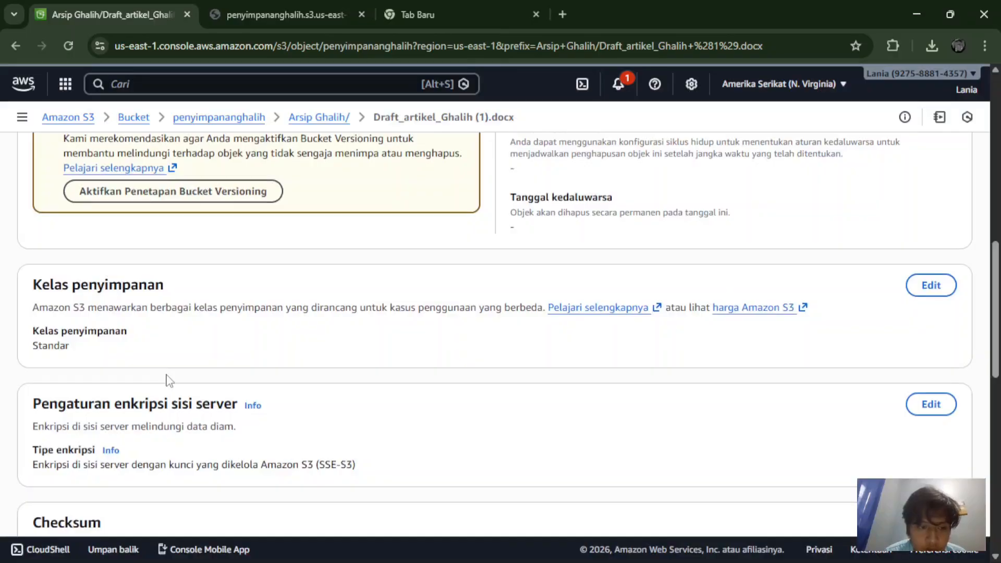
scroll(170, 380, "down", 2)
scroll(167, 374, "down", 2)
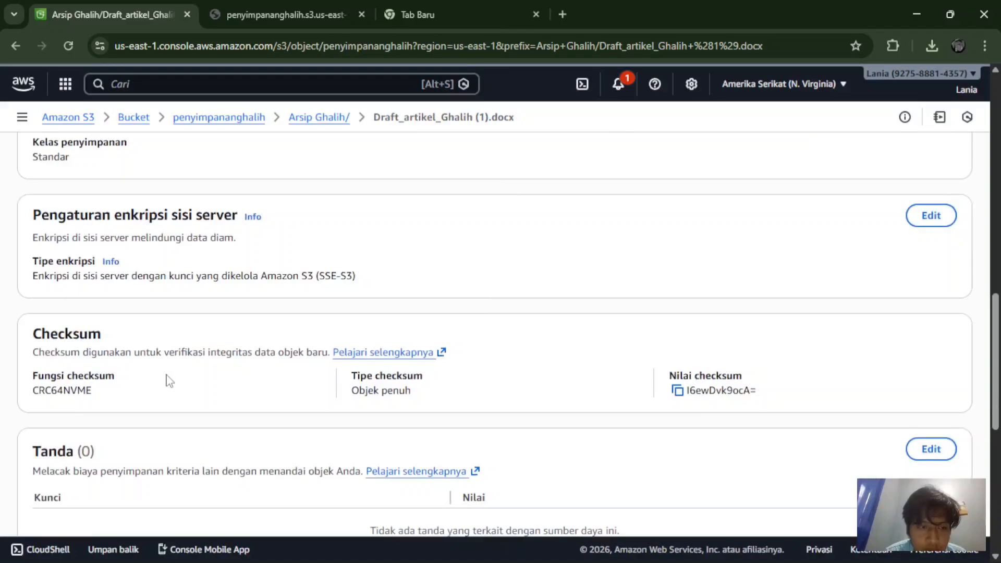
scroll(170, 380, "down", 3)
scroll(169, 381, "down", 3)
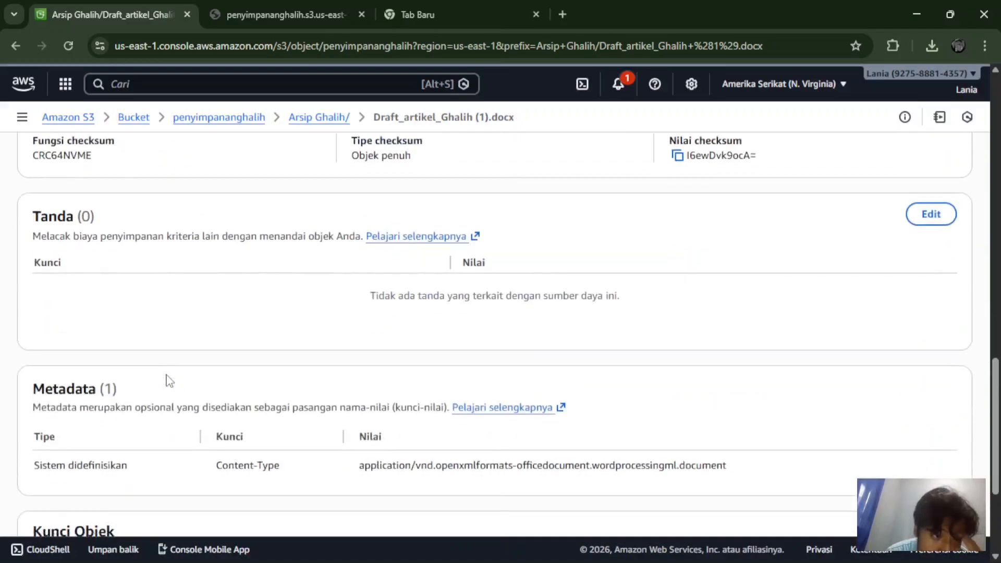
scroll(170, 381, "down", 2)
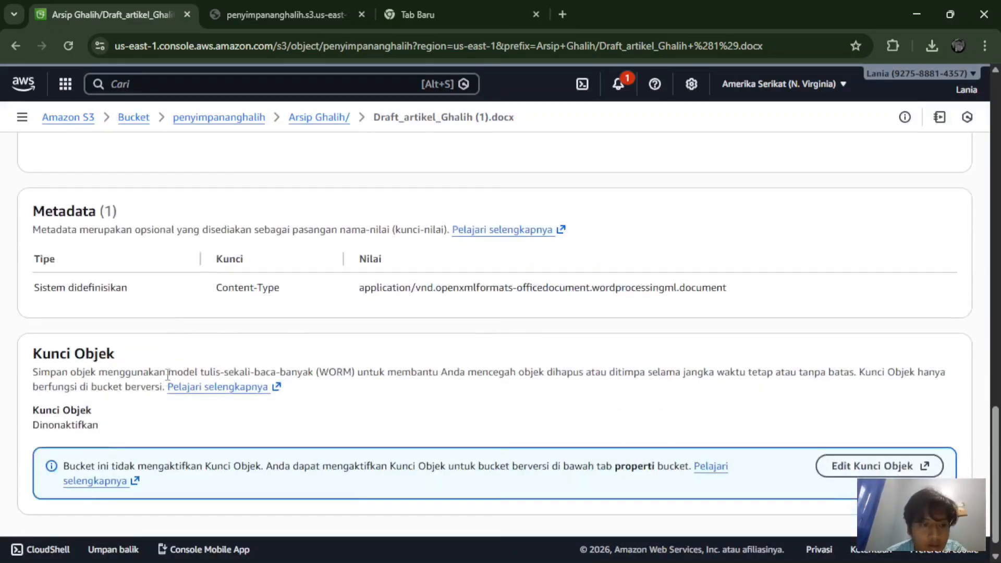
scroll(168, 374, "down", 1)
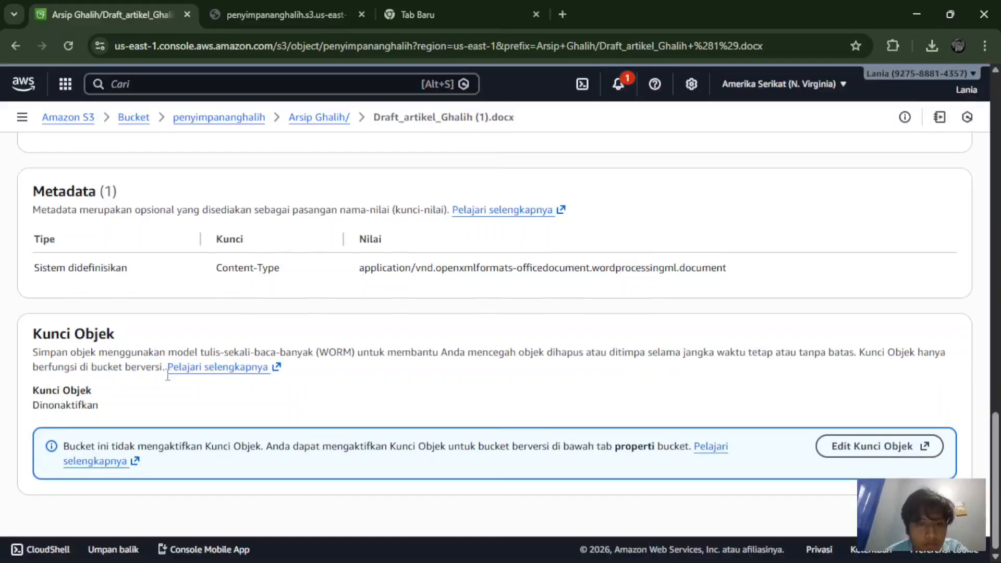
scroll(169, 381, "up", 10)
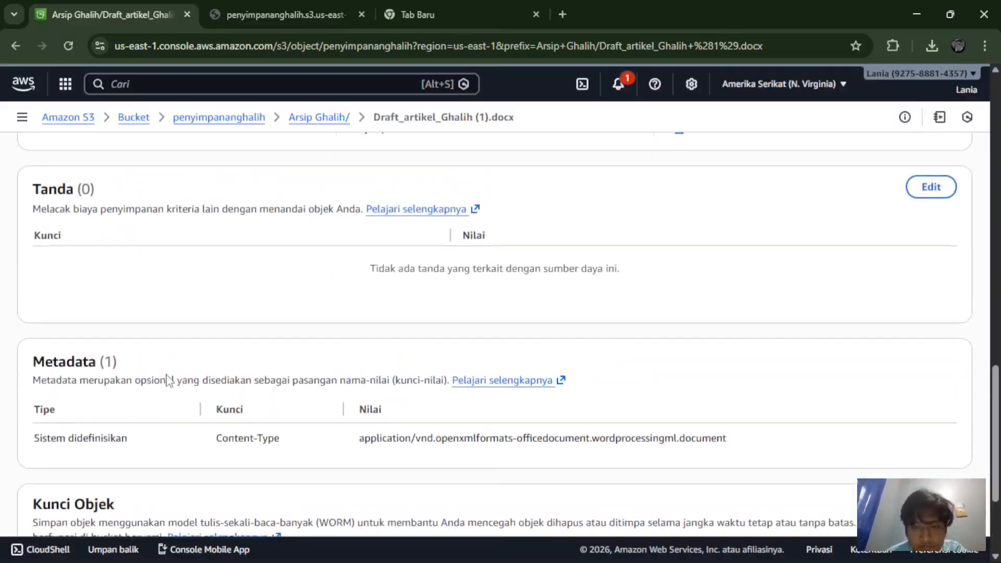
scroll(170, 381, "up", 8)
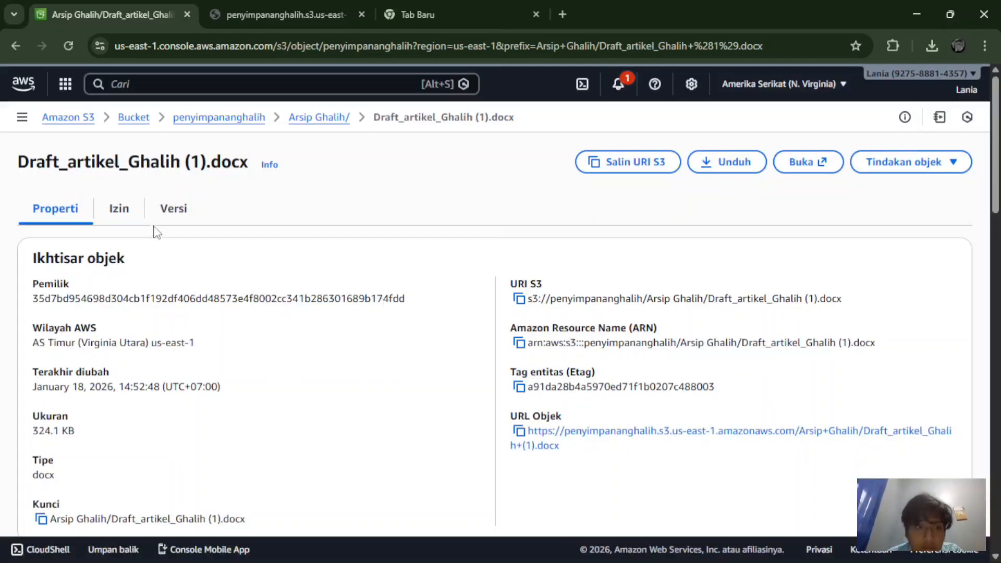
Step: Look over the docx's Versi and Izin tabs
left_click(173, 224)
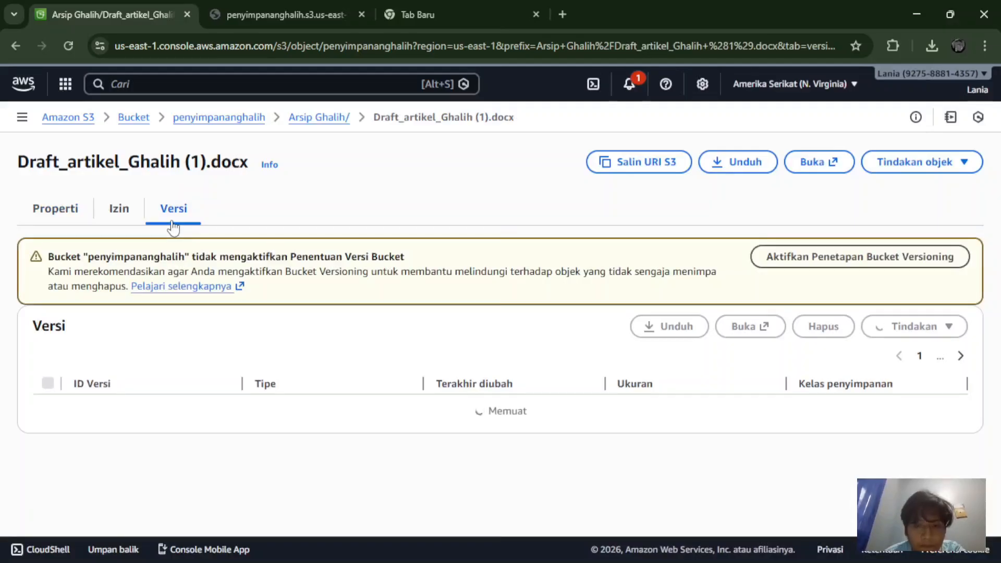
left_click(117, 214)
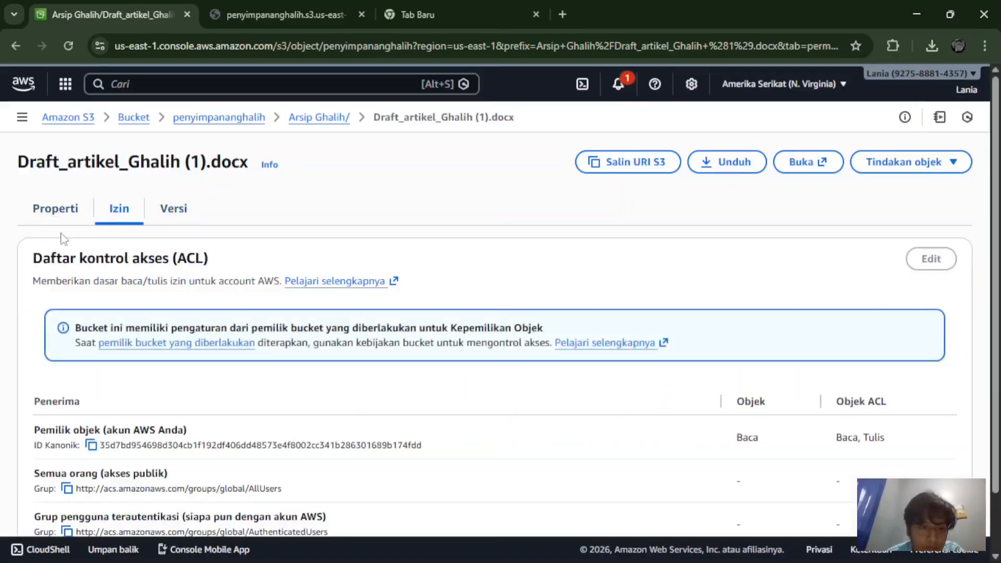
scroll(63, 240, "down", 1)
scroll(83, 264, "up", 1)
scroll(83, 271, "down", 1)
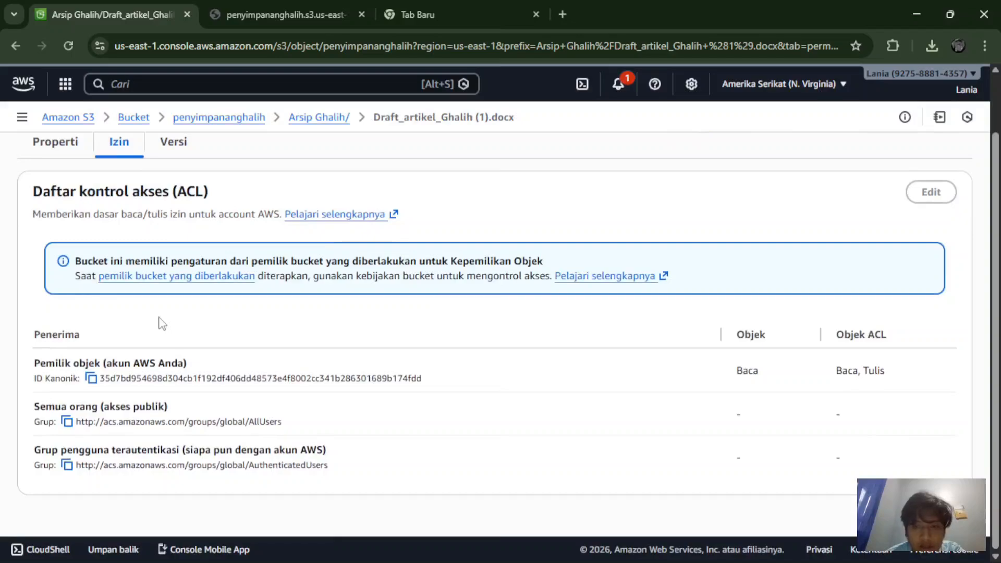
scroll(162, 323, "up", 1)
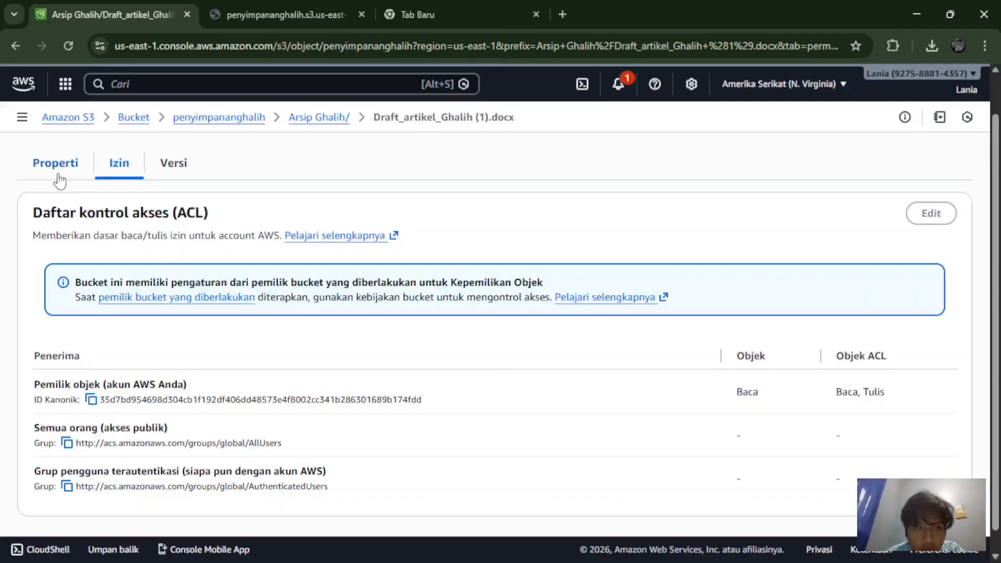
Step: Enable Bucket Versioning for penyimpananghalih from the file's Versi tab
left_click(160, 163)
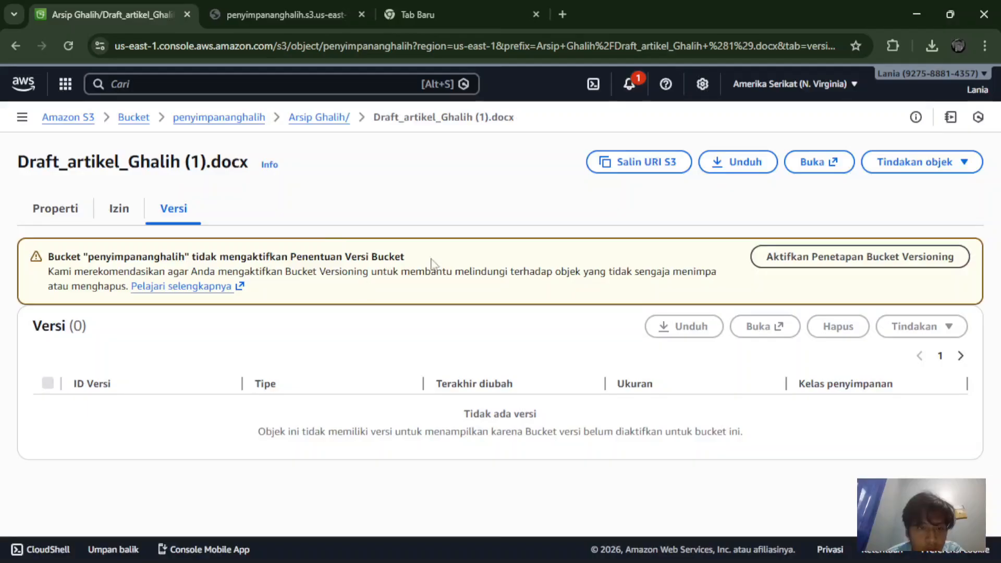
left_click(819, 257)
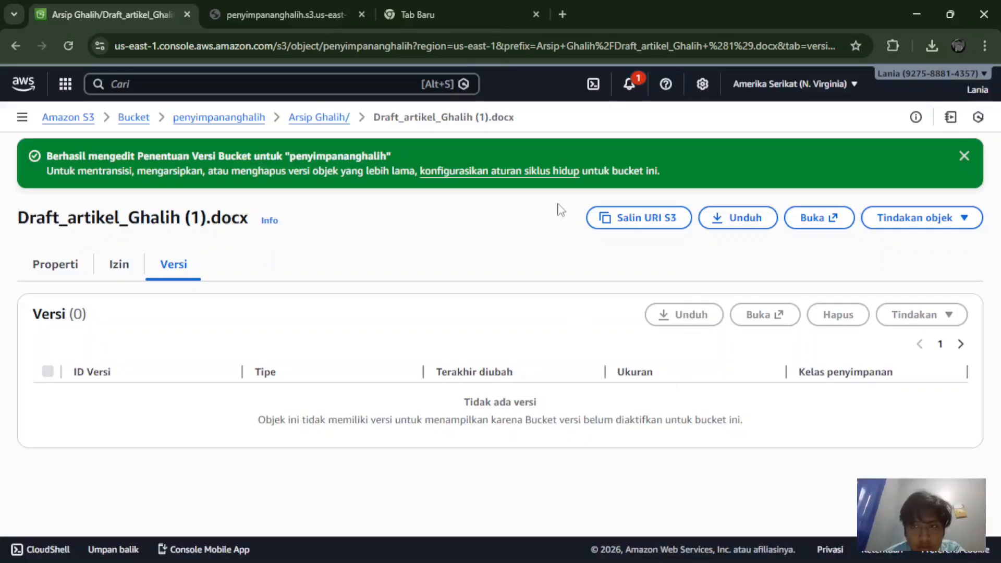
left_click(964, 156)
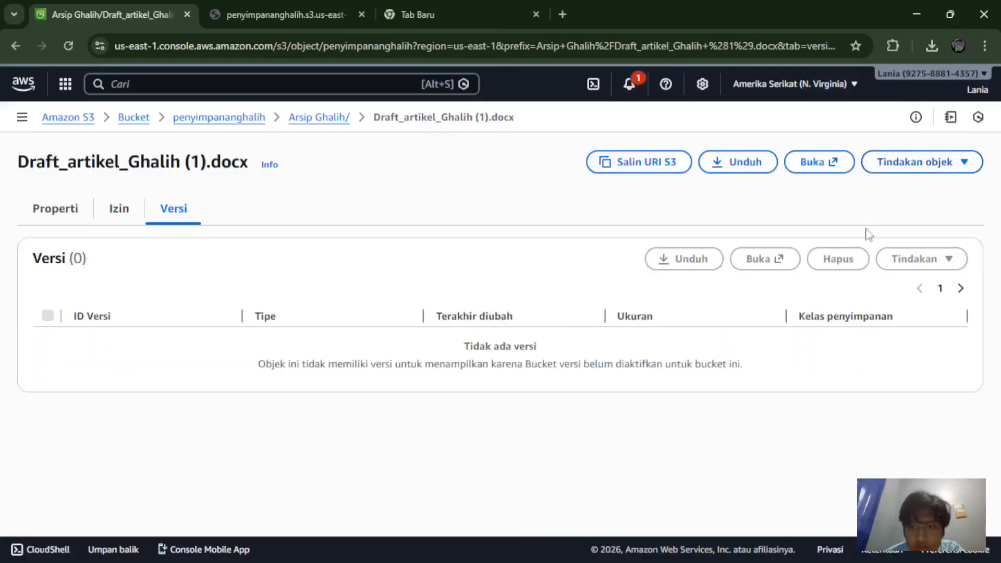
Step: Check the file's open and action options, then return to the Arsip Ghalih/ folder
left_click(818, 161)
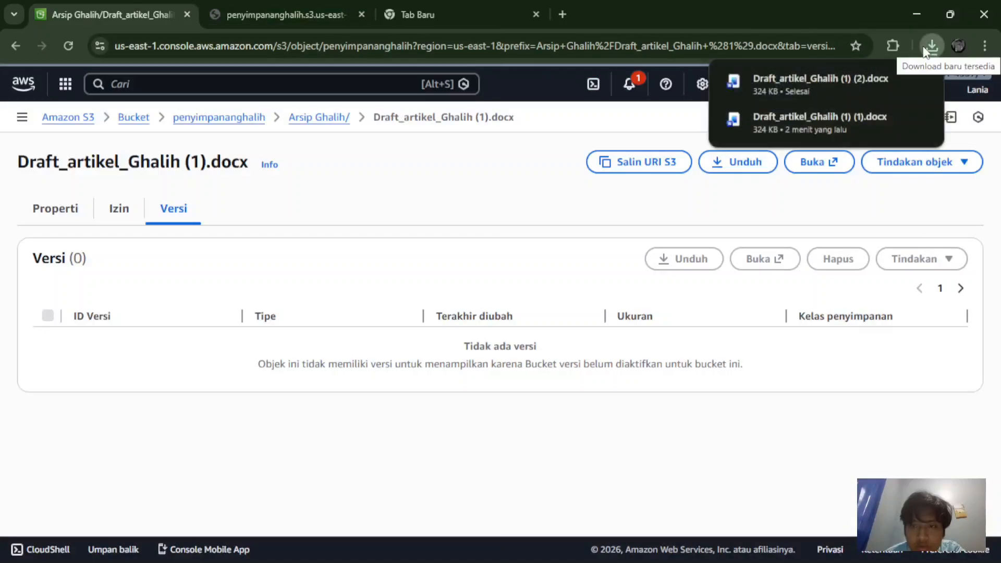
left_click(925, 171)
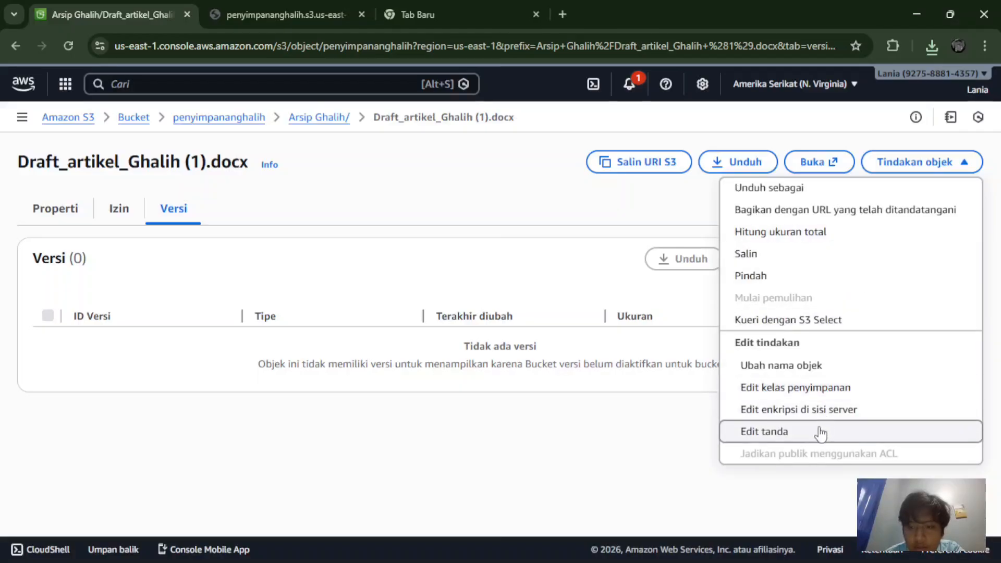
left_click(595, 346)
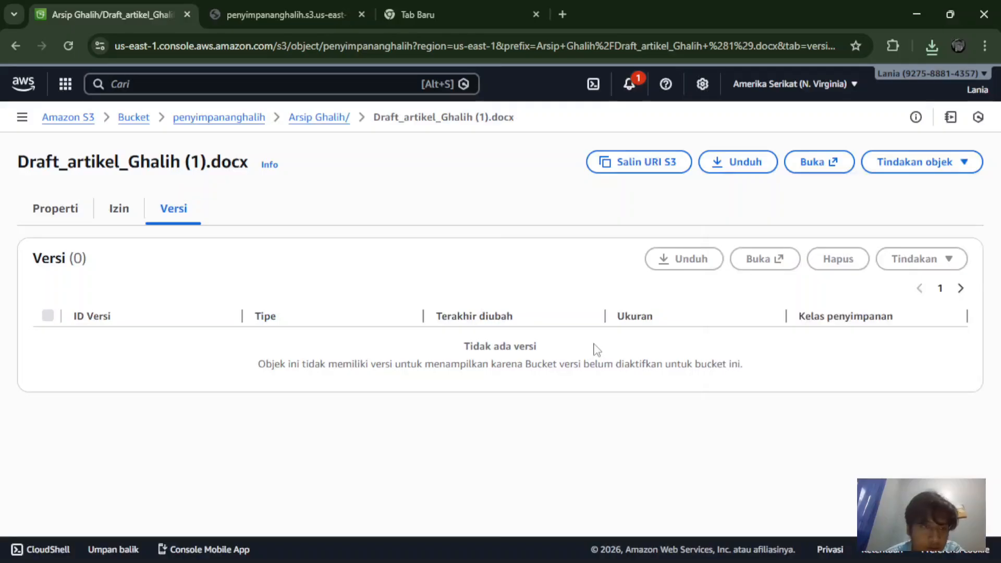
left_click(315, 120)
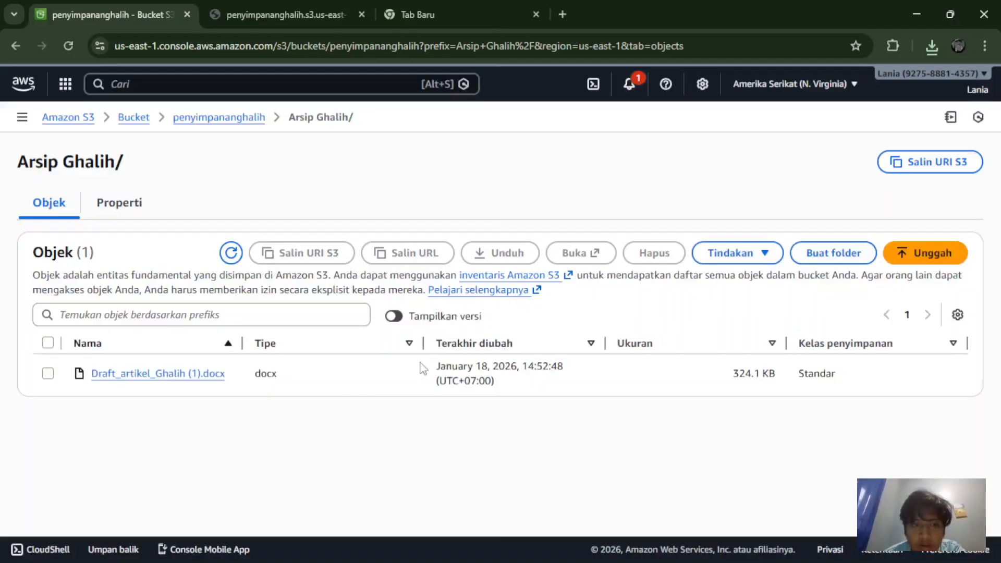
Step: Go to the penyimpananghalih bucket root and open its Unggah page
left_click(213, 122)
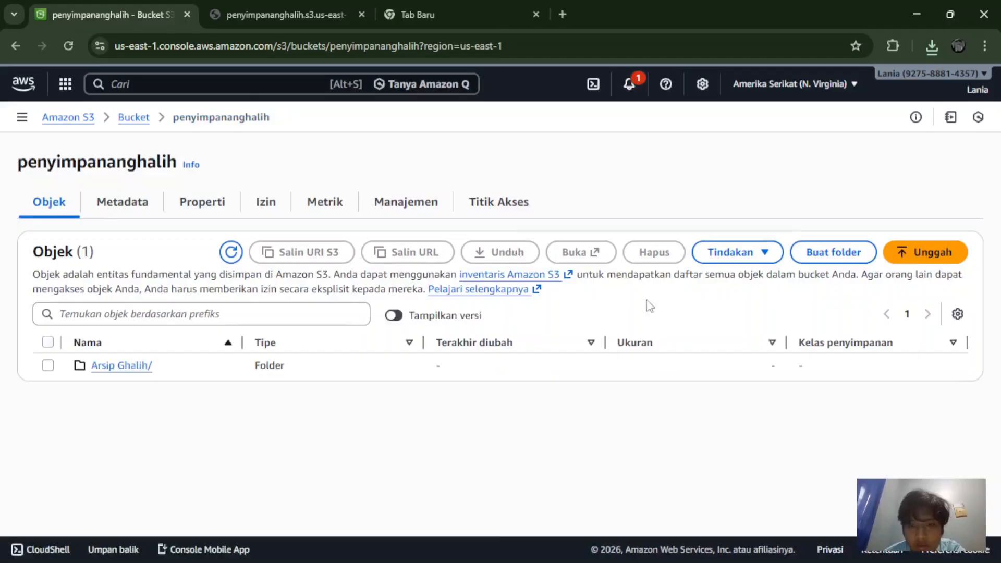
left_click(921, 262)
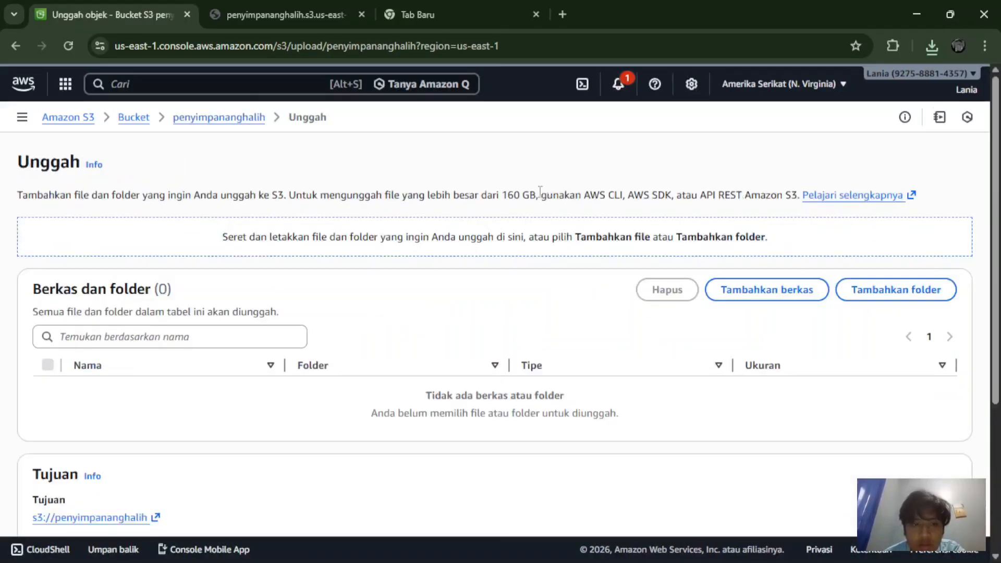
scroll(545, 311, "down", 3)
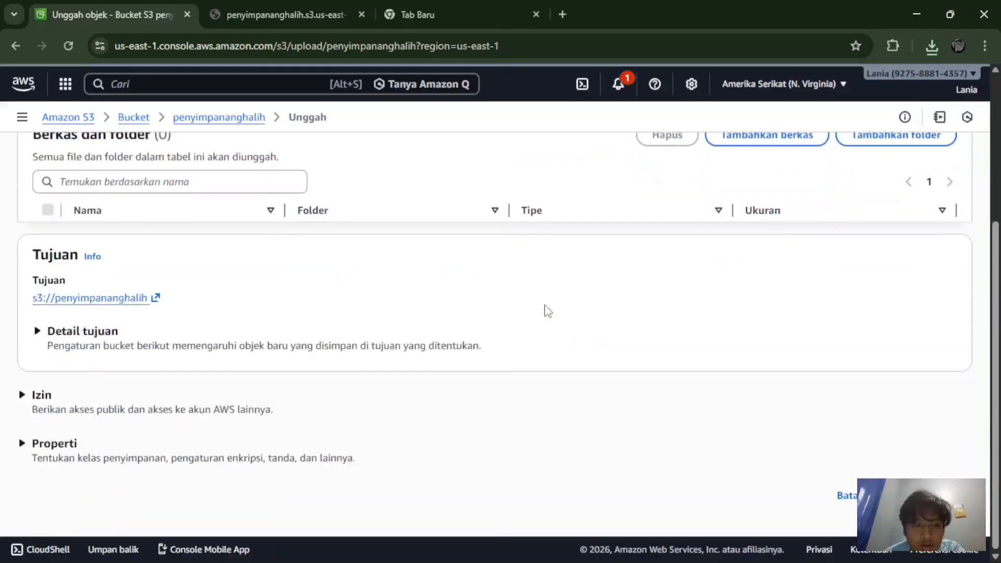
scroll(544, 311, "up", 4)
scroll(552, 289, "down", 4)
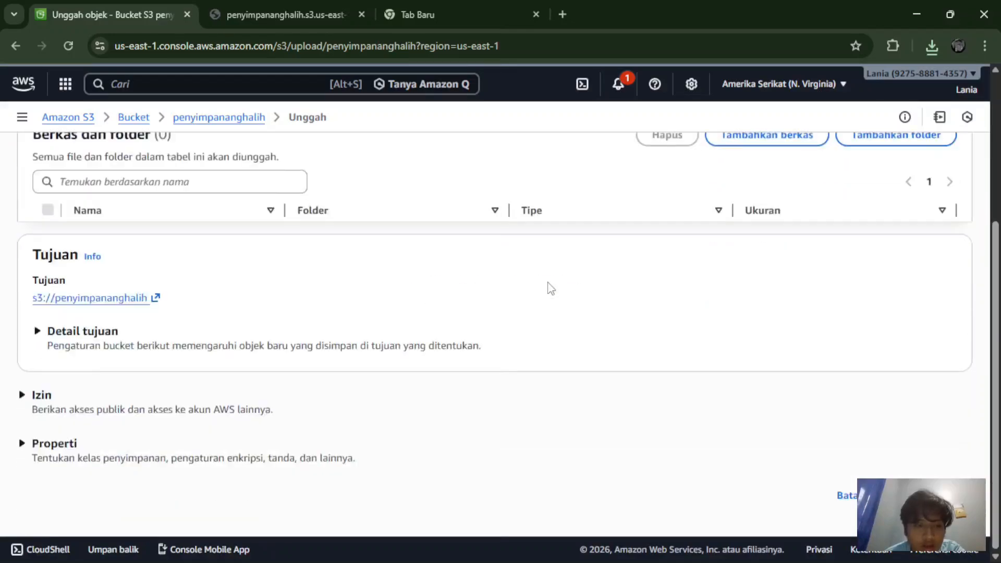
Step: Expand the Izin and Properti sections and review the upload options
left_click(226, 402)
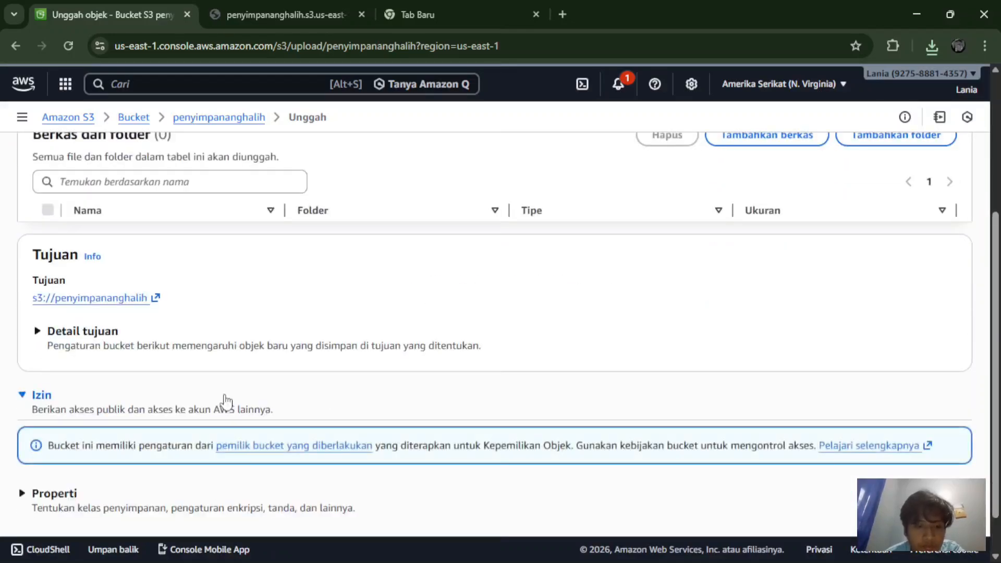
scroll(226, 402, "down", 1)
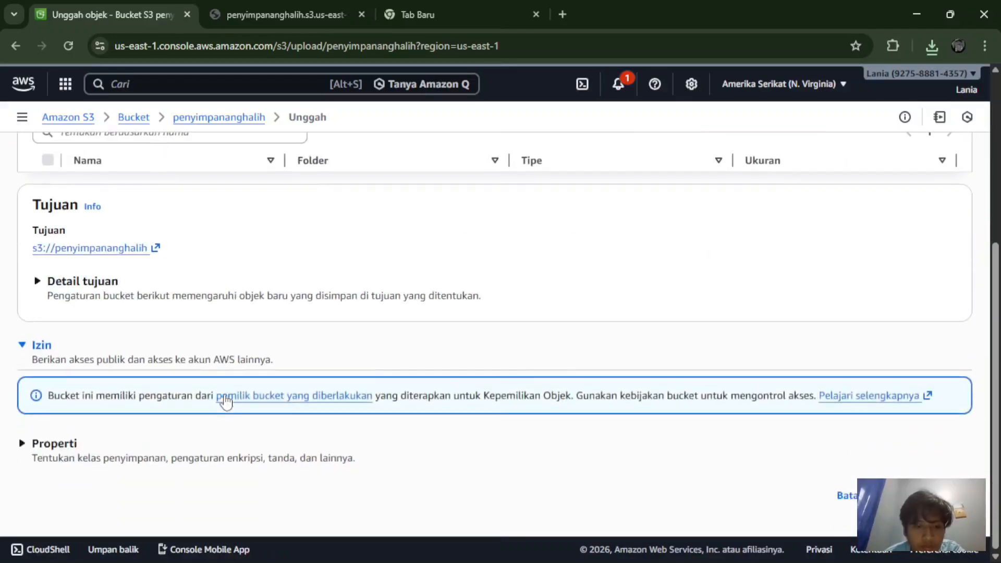
left_click(201, 454)
scroll(282, 263, "down", 5)
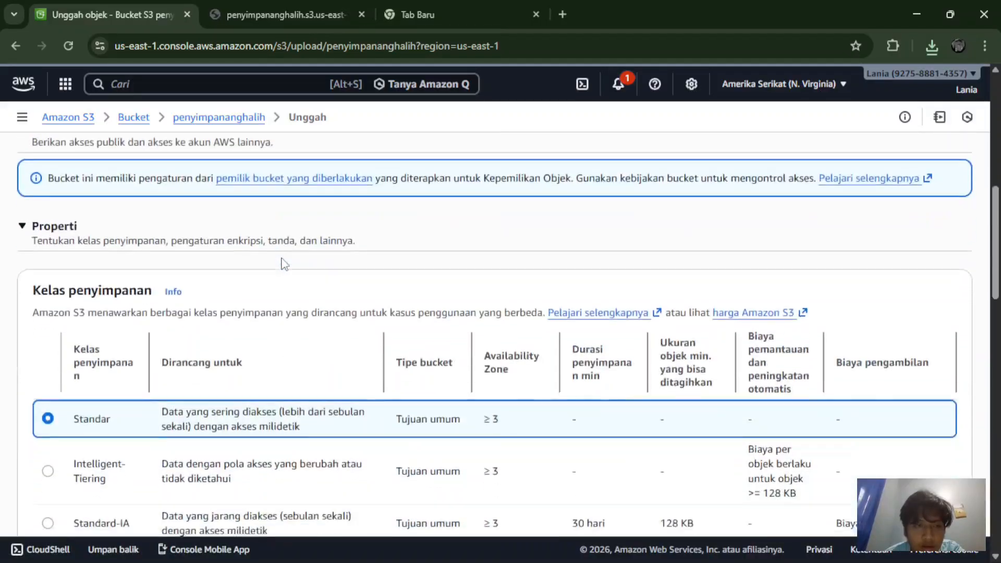
scroll(281, 263, "down", 3)
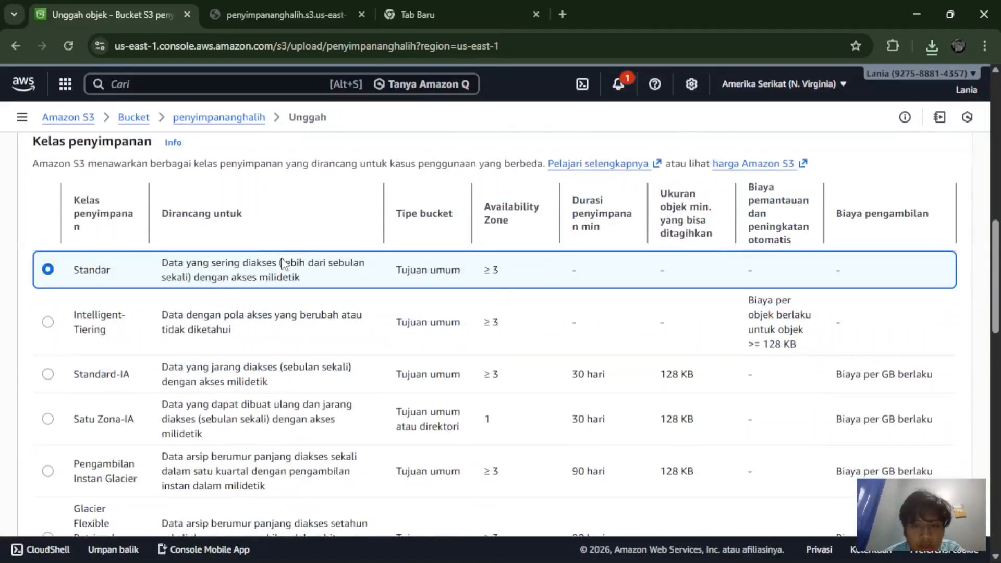
scroll(282, 263, "down", 8)
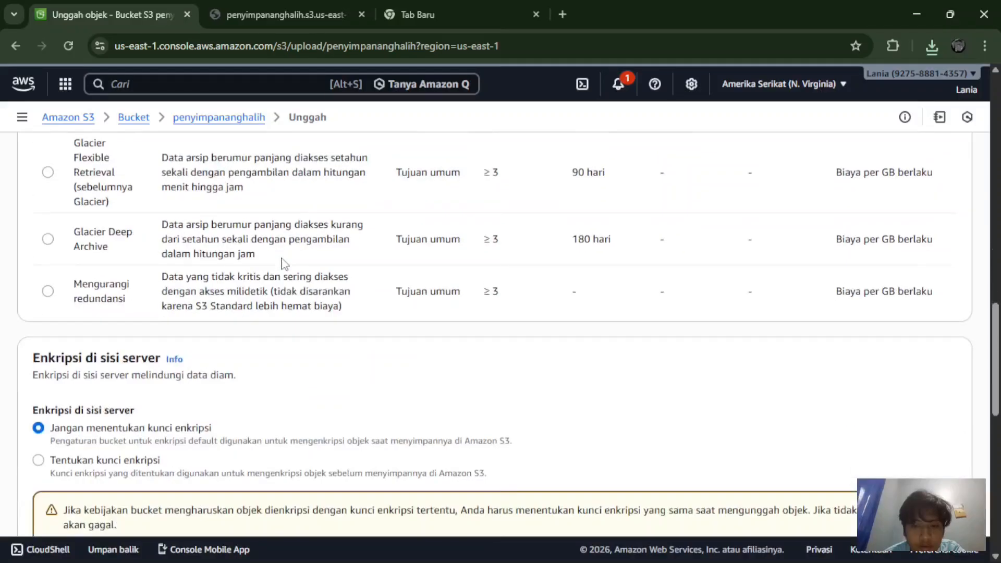
scroll(281, 261, "up", 5)
scroll(281, 263, "down", 6)
scroll(282, 264, "down", 6)
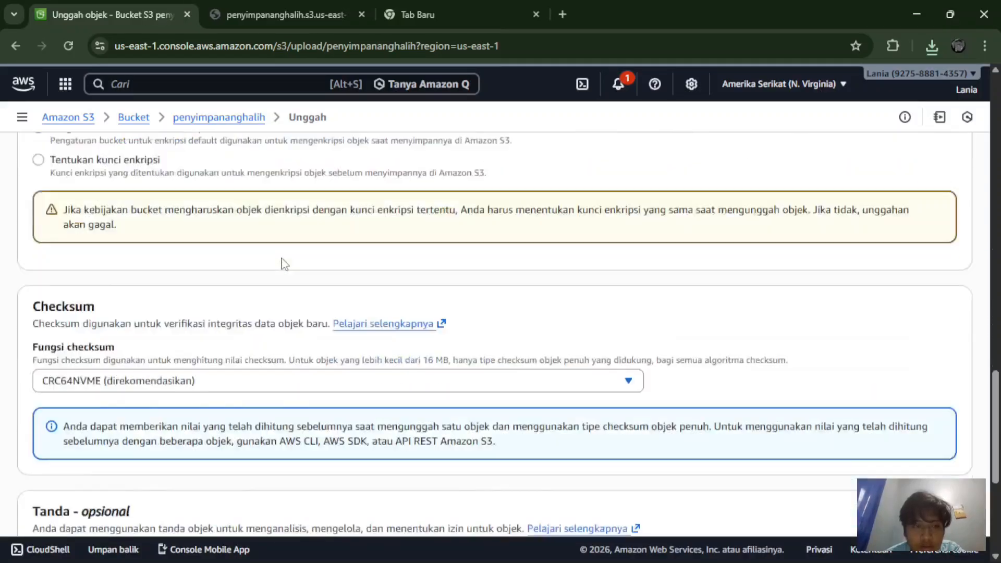
scroll(281, 263, "down", 3)
scroll(281, 263, "down", 2)
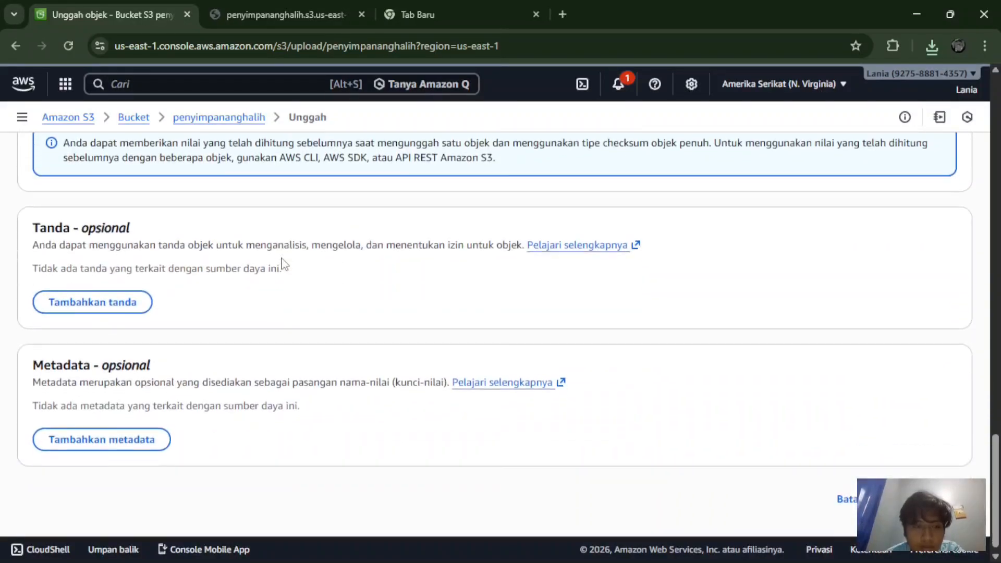
scroll(281, 263, "up", 15)
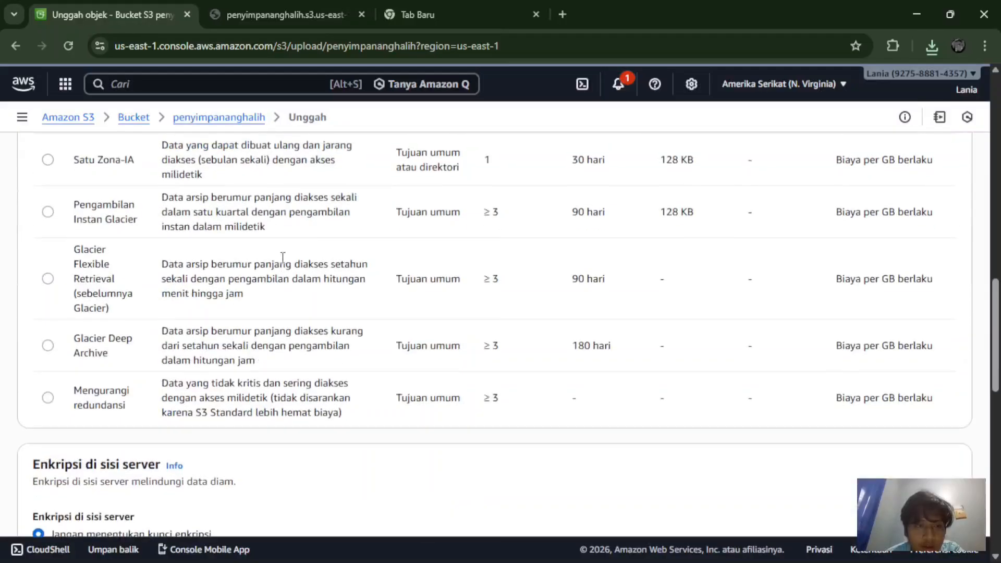
scroll(282, 257, "up", 6)
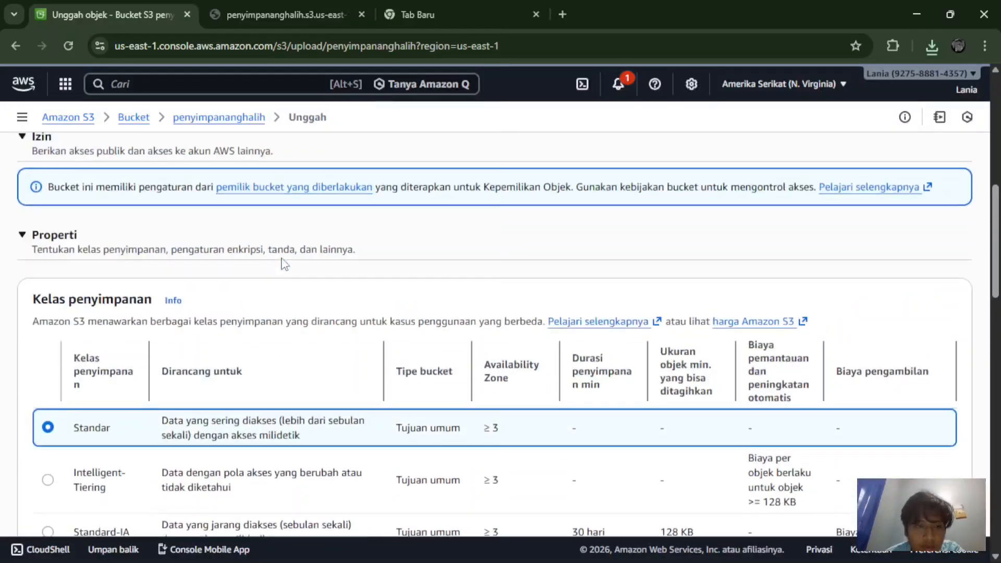
scroll(281, 263, "down", 3)
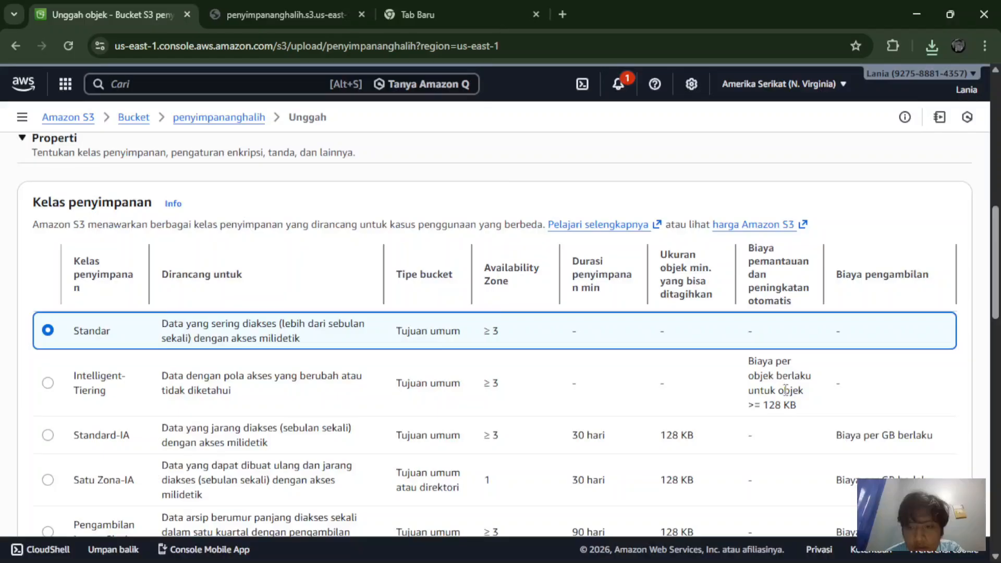
scroll(785, 391, "down", 5)
scroll(786, 393, "up", 5)
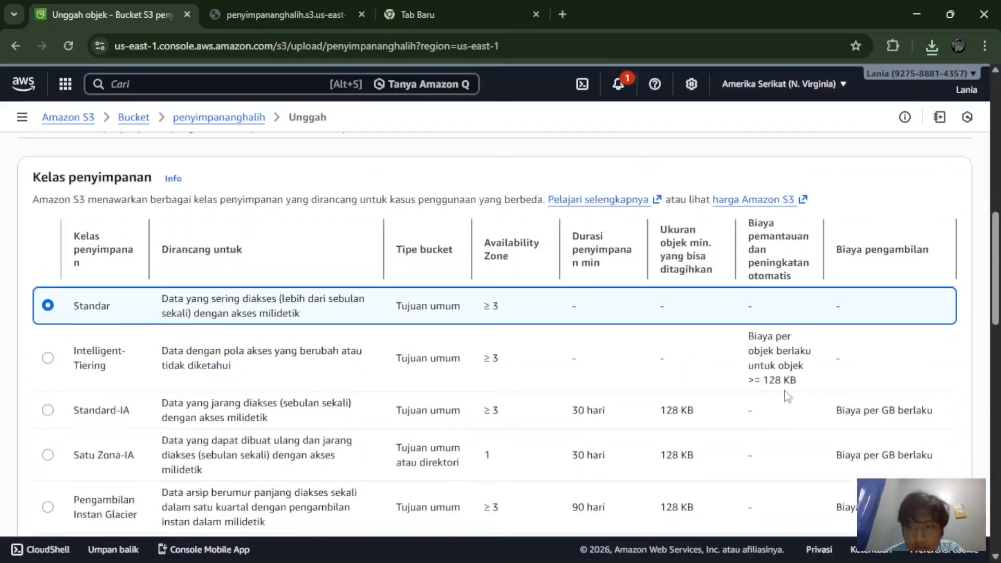
scroll(788, 396, "up", 10)
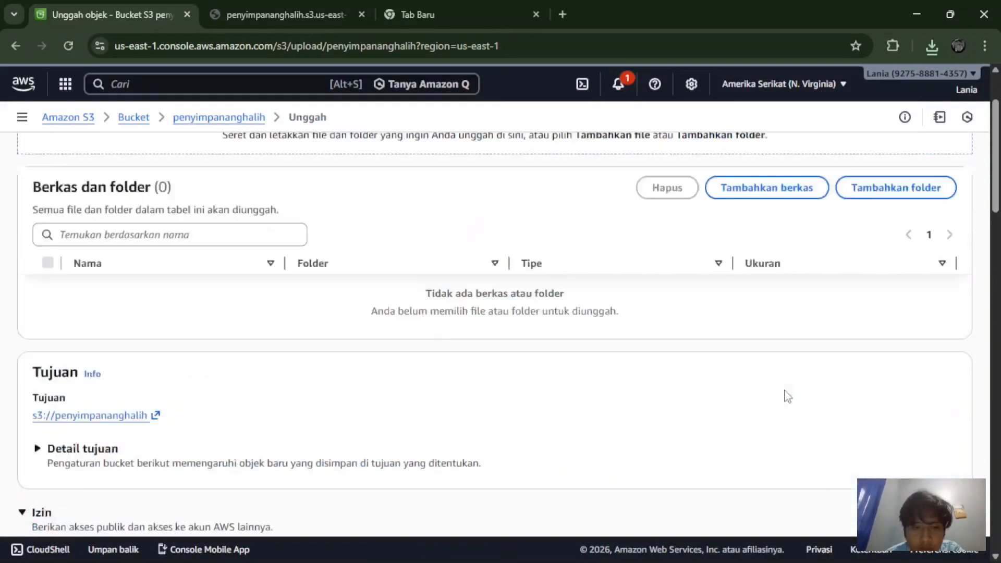
scroll(787, 396, "up", 2)
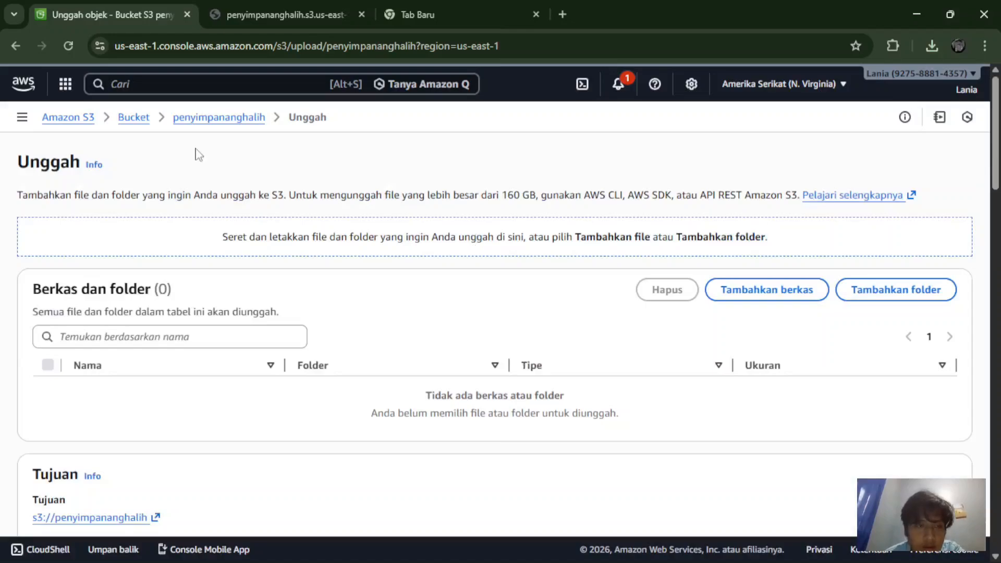
Step: Review penyimpananghalih's Properti, Izin, Manajemen and Titik Akses tabs, then go to console home
left_click(218, 126)
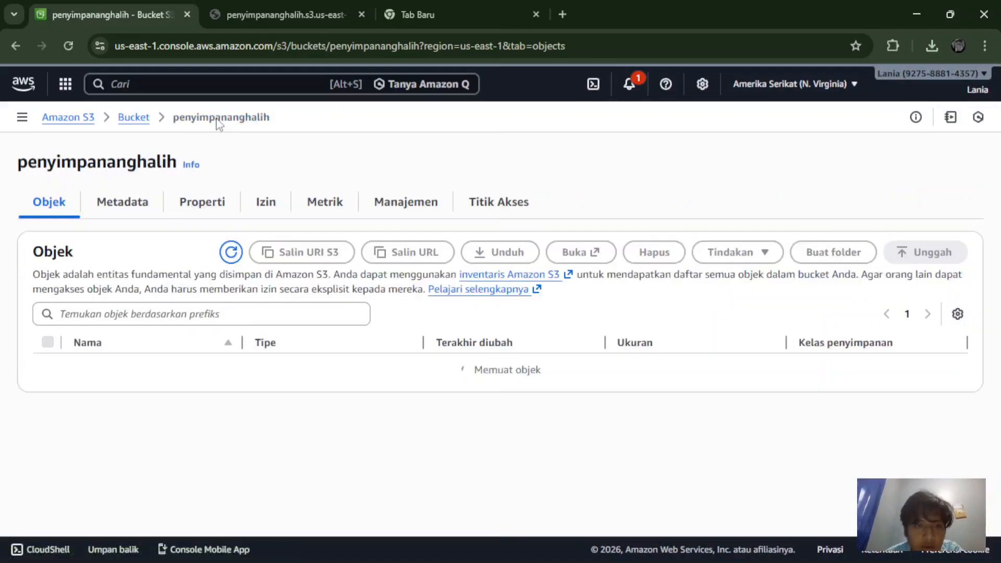
left_click(192, 206)
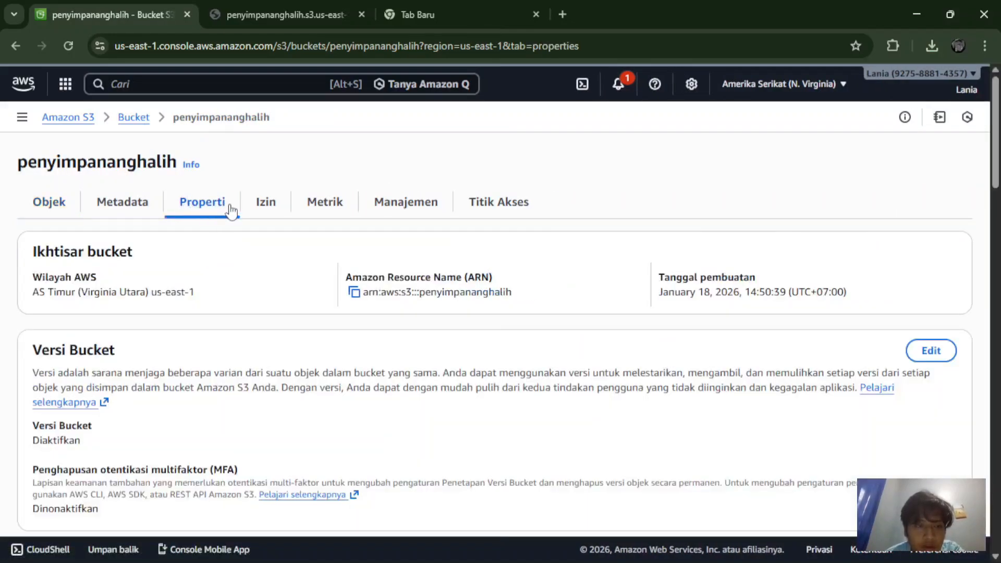
left_click(262, 208)
left_click(408, 203)
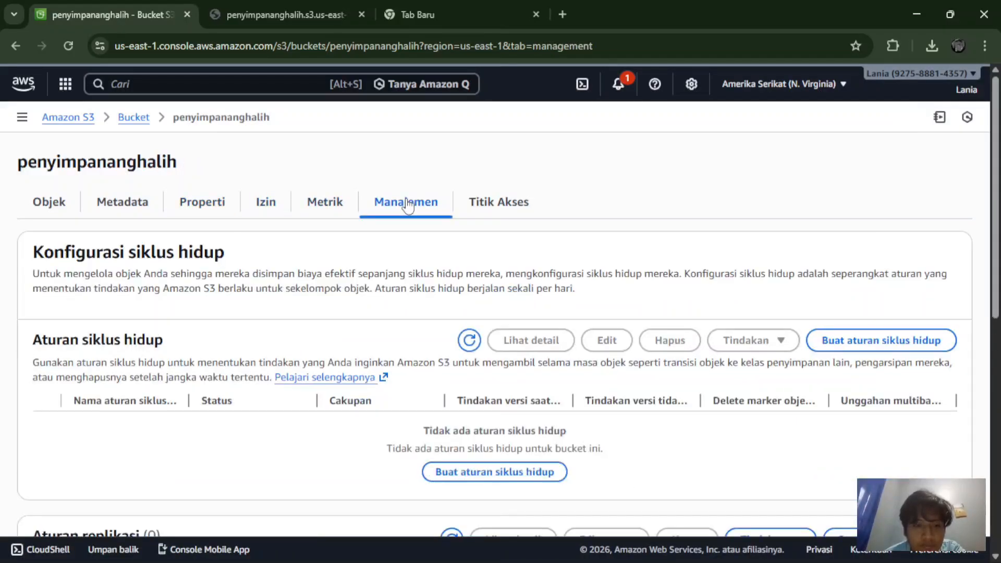
left_click(510, 206)
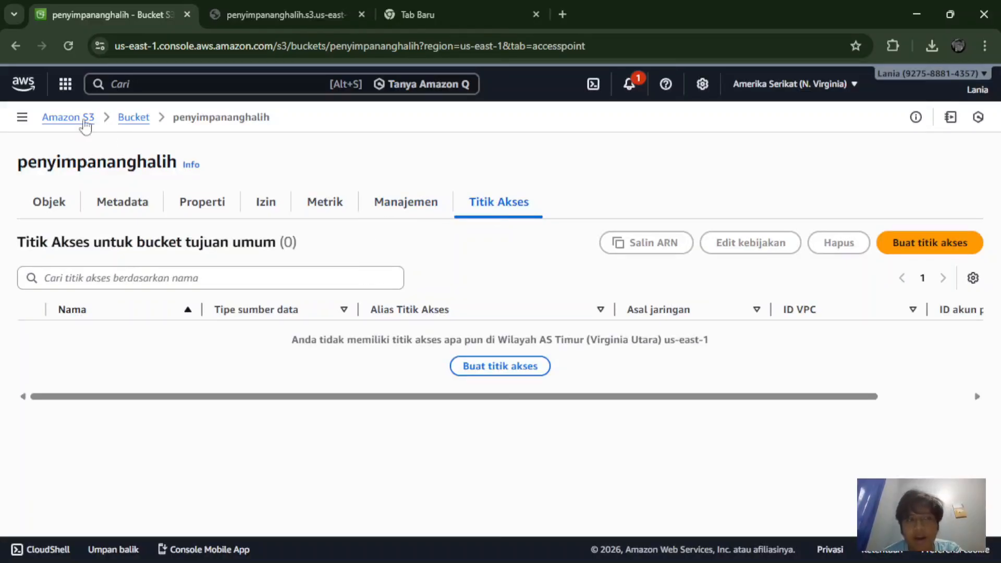
left_click(33, 92)
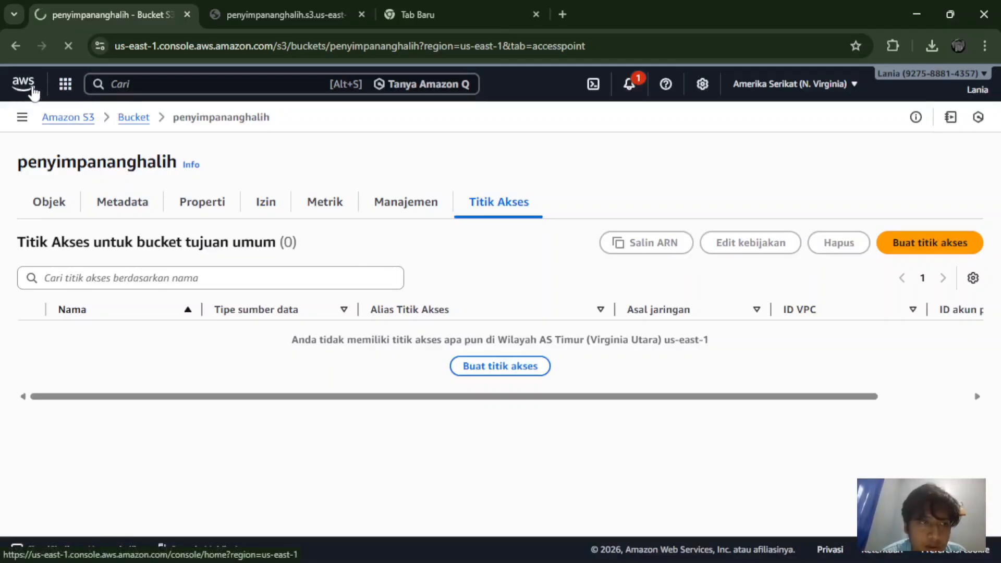
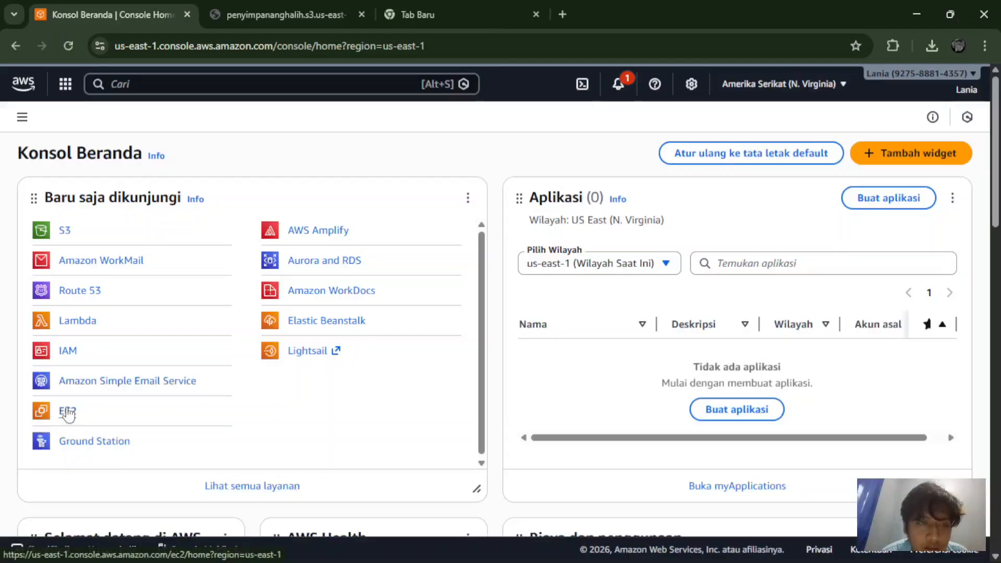
Step: Open EC2 from recently visited services and list its five running instances, including Wazuh-Server
left_click(67, 412)
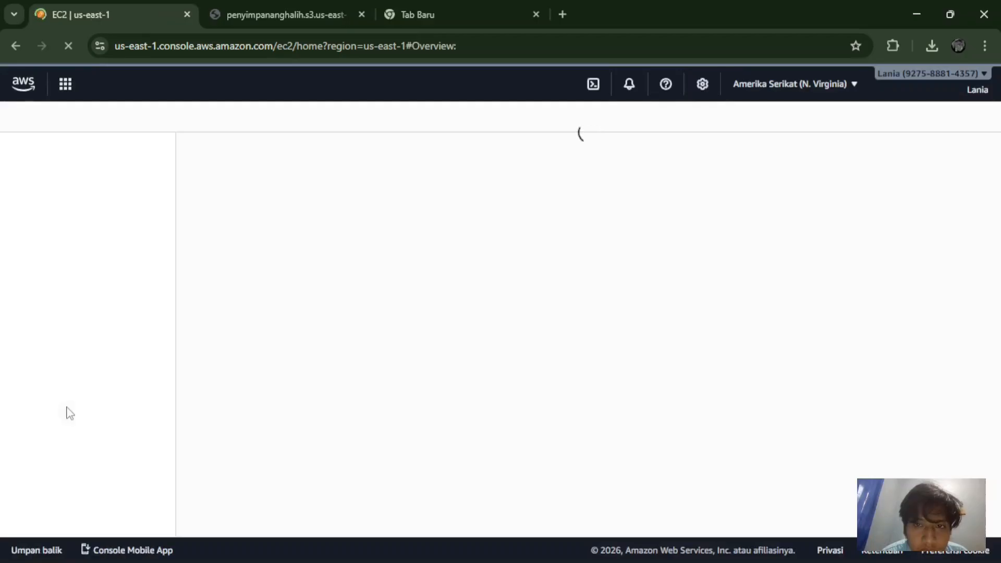
scroll(282, 326, "down", 2)
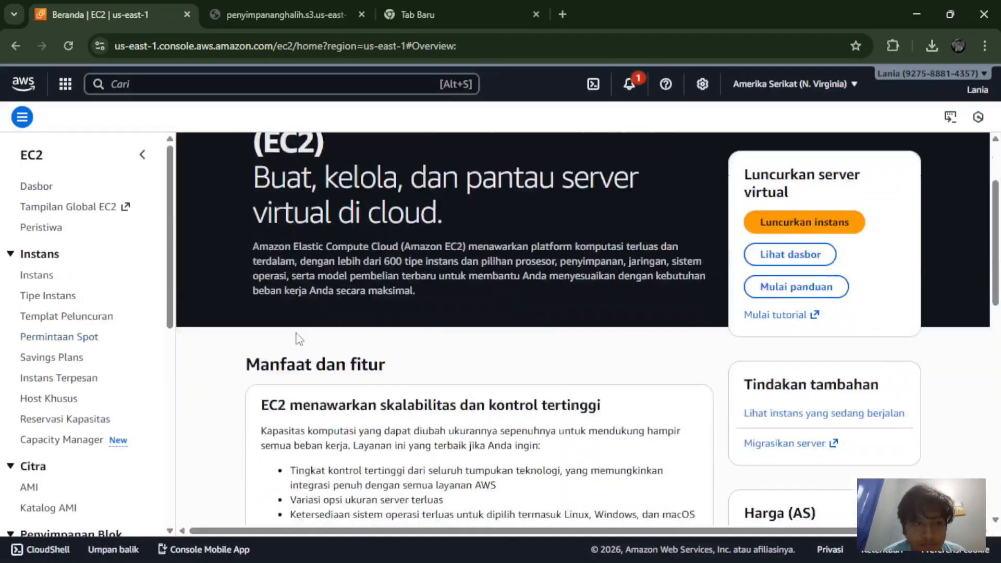
left_click(38, 277)
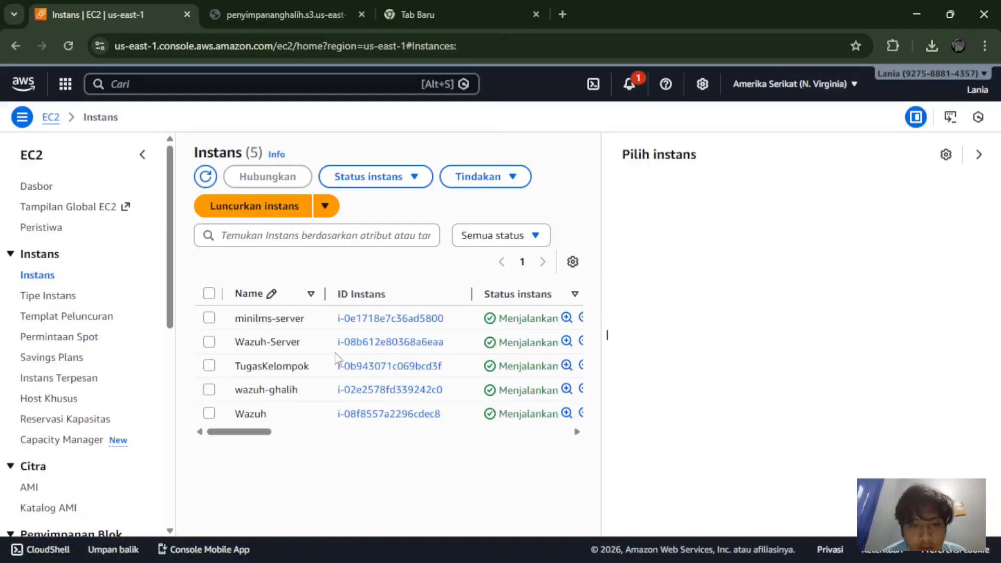
scroll(336, 358, "right", 5)
scroll(336, 358, "left", 5)
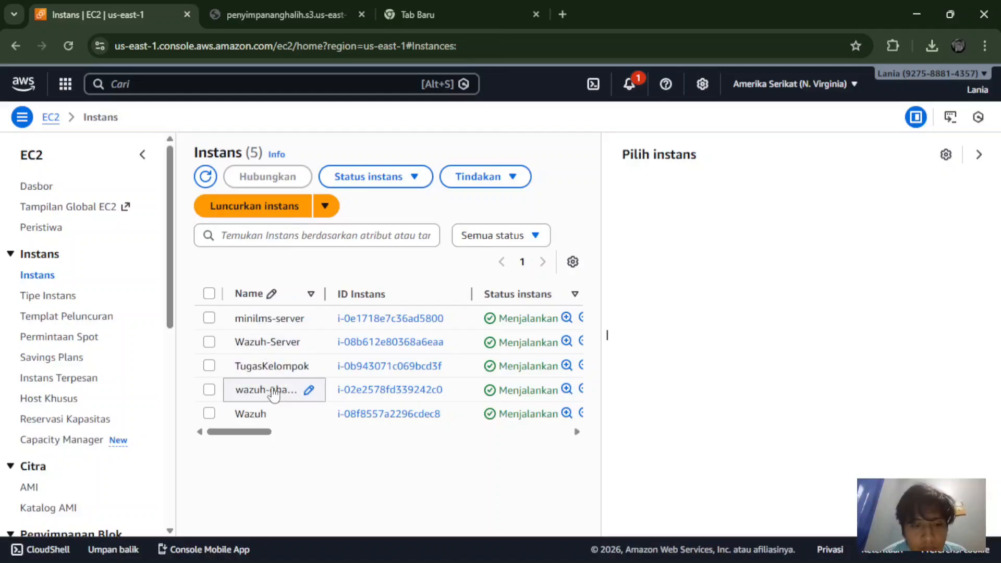
Step: Copy Wazuh-Server's public IPv4 address 54.146.208.167, then return to the S3 tab and hide its window
left_click(269, 350)
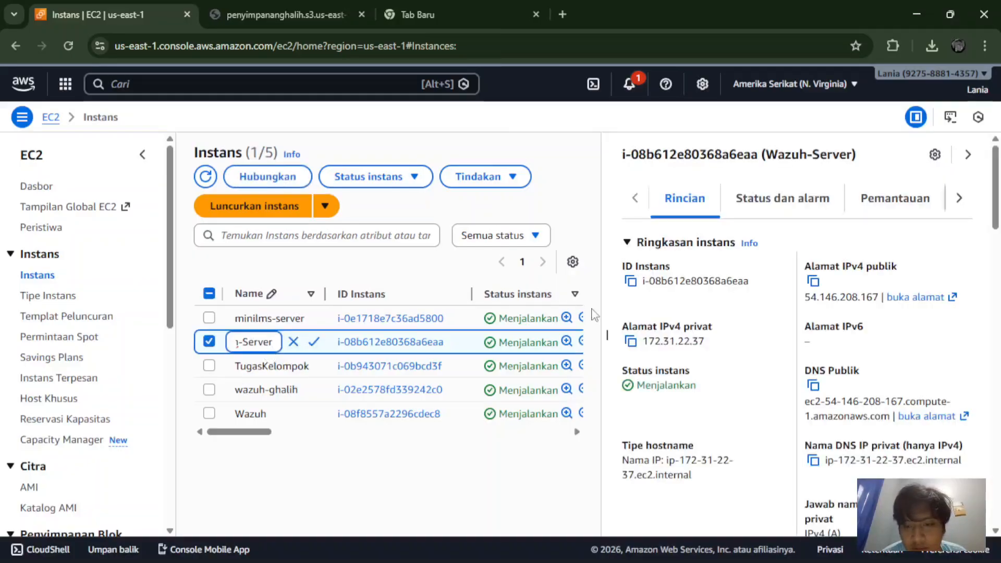
left_click(812, 282)
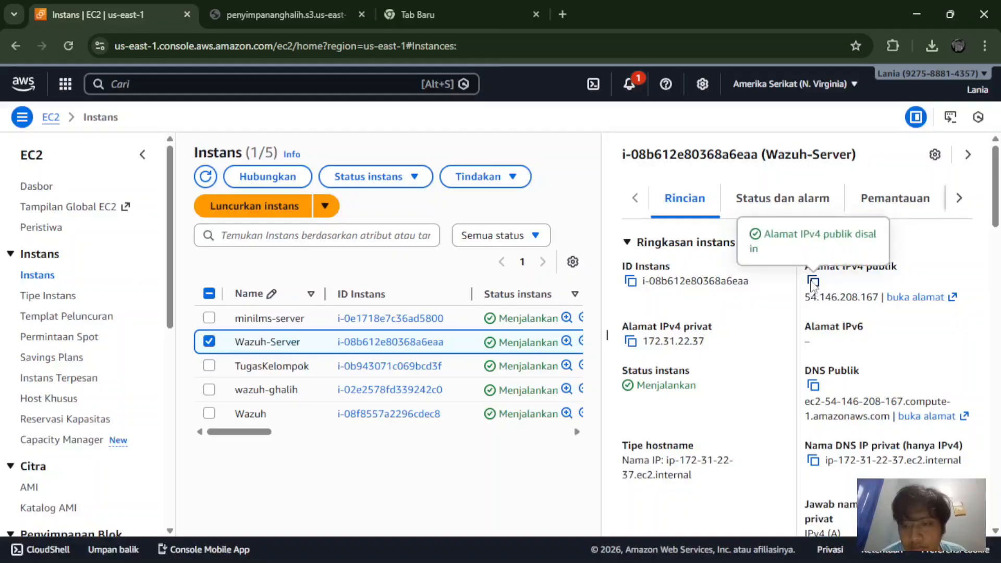
left_click(427, 7)
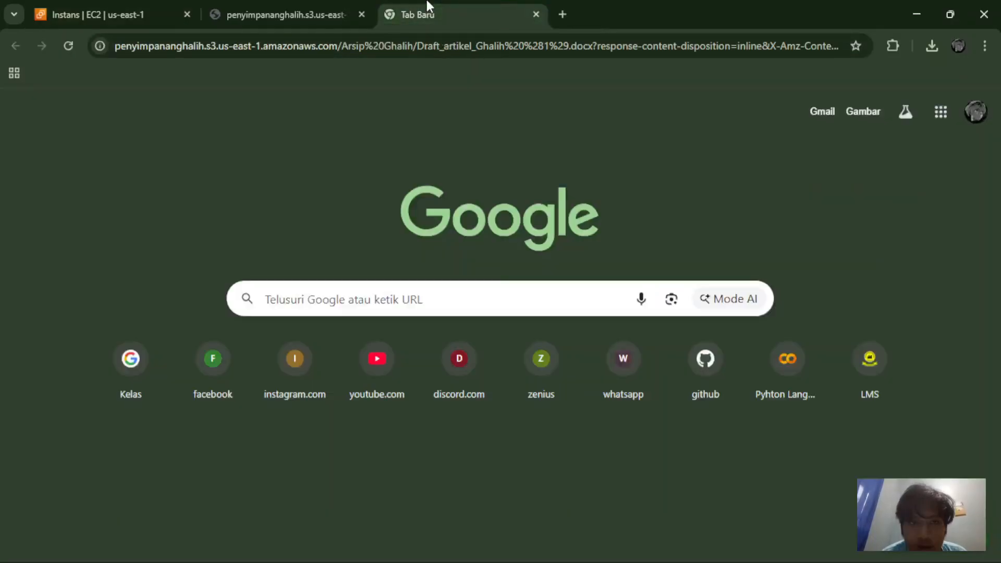
left_click(361, 7)
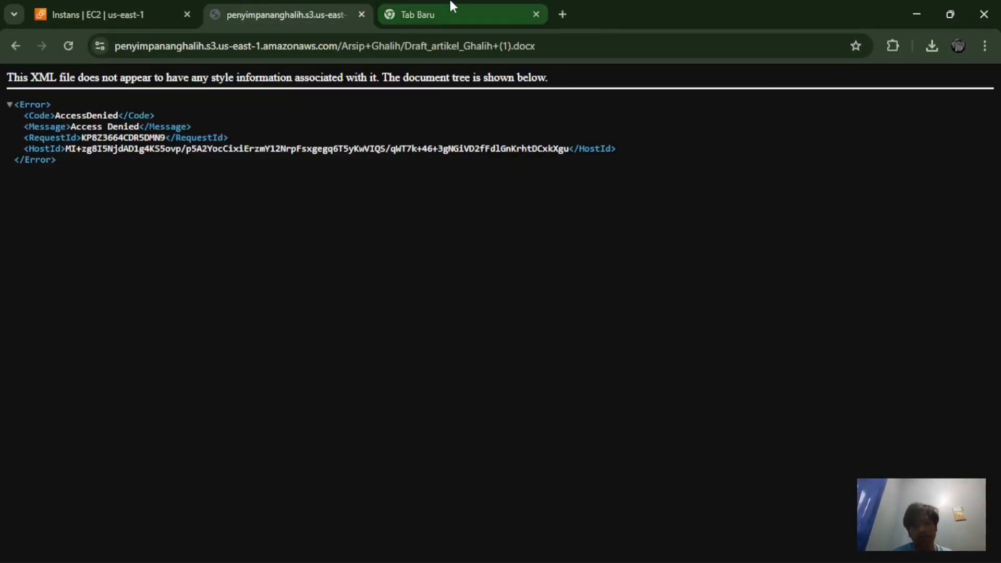
left_click(909, 14)
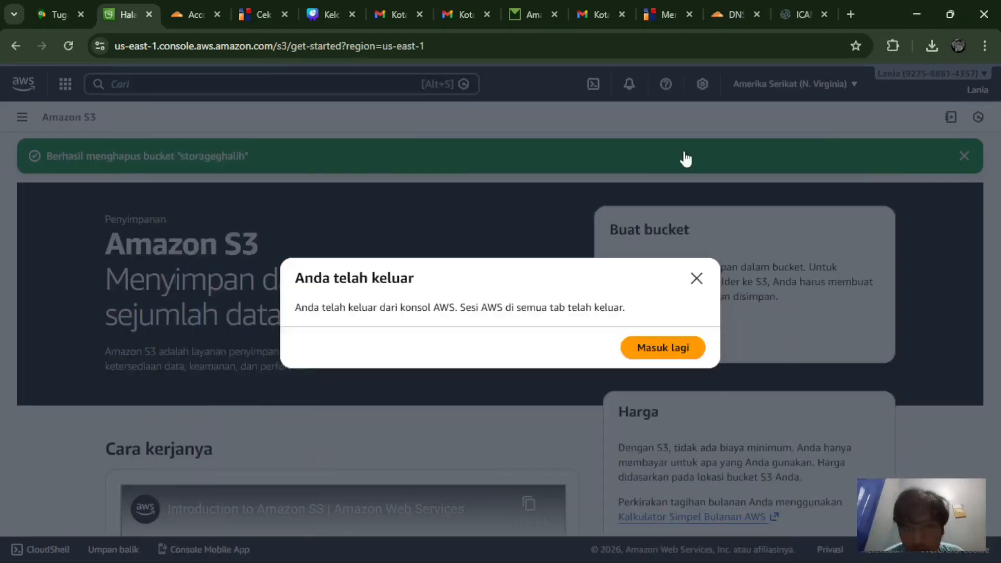
left_click(697, 278)
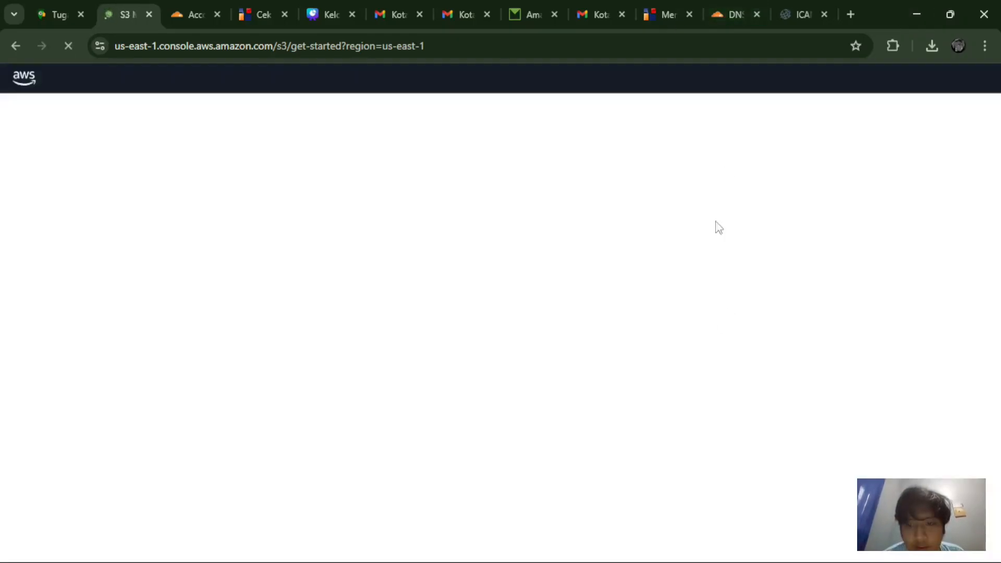
Step: Save a proxied A record 'ghalih' pointing to 54.146.208.167 in ghxlih.biz.id's Cloudflare DNS
left_click(744, 7)
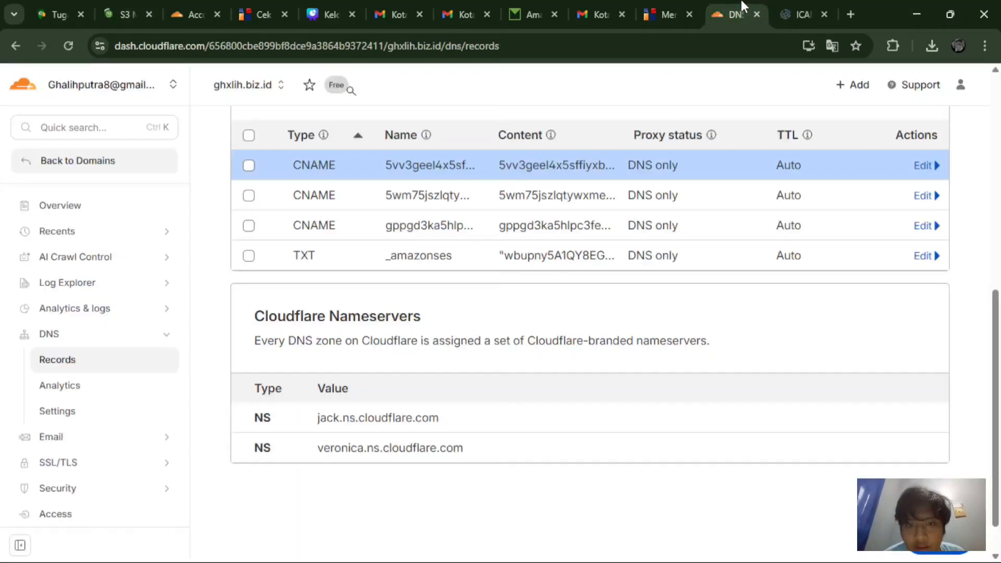
scroll(555, 224, "up", 3)
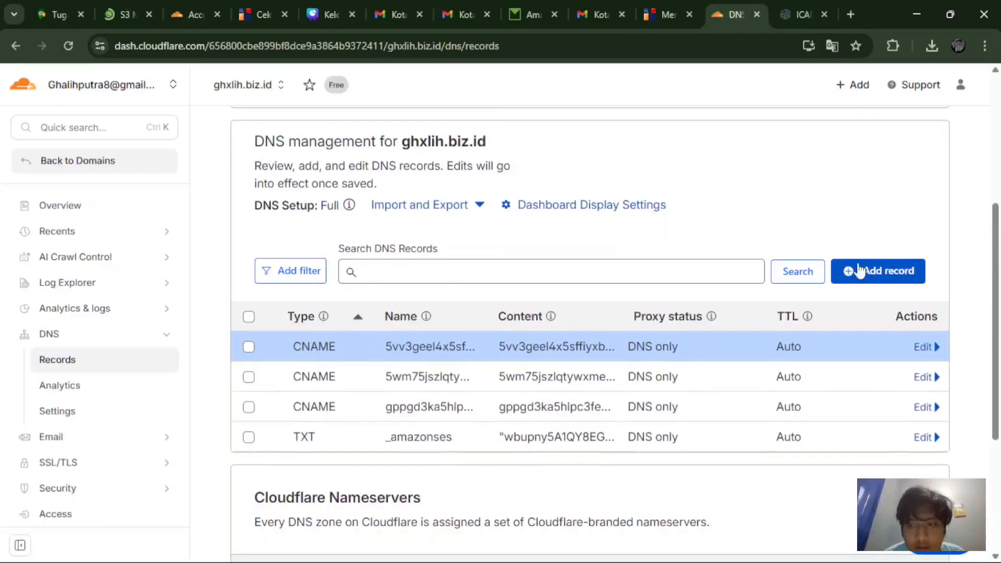
left_click(860, 272)
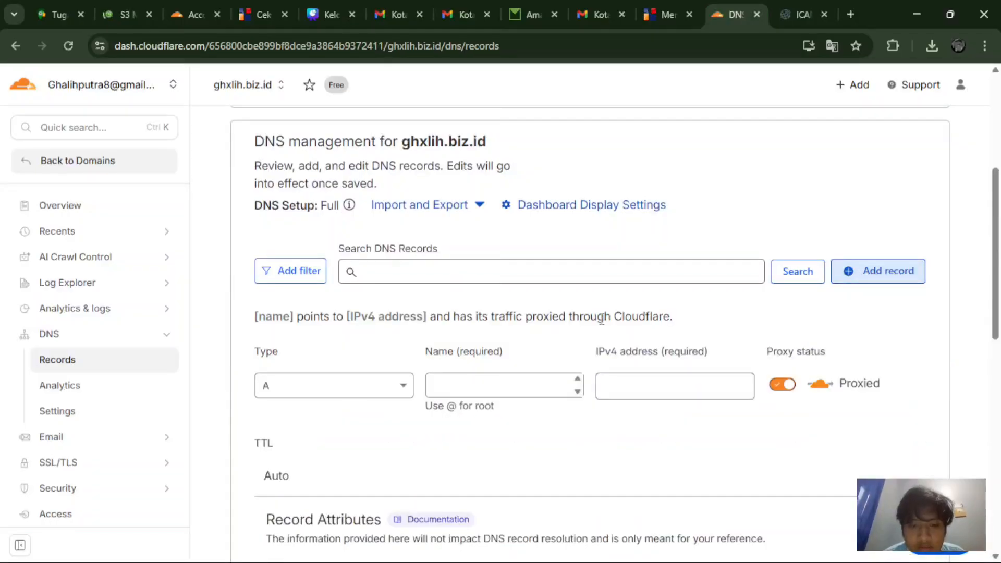
left_click(451, 394)
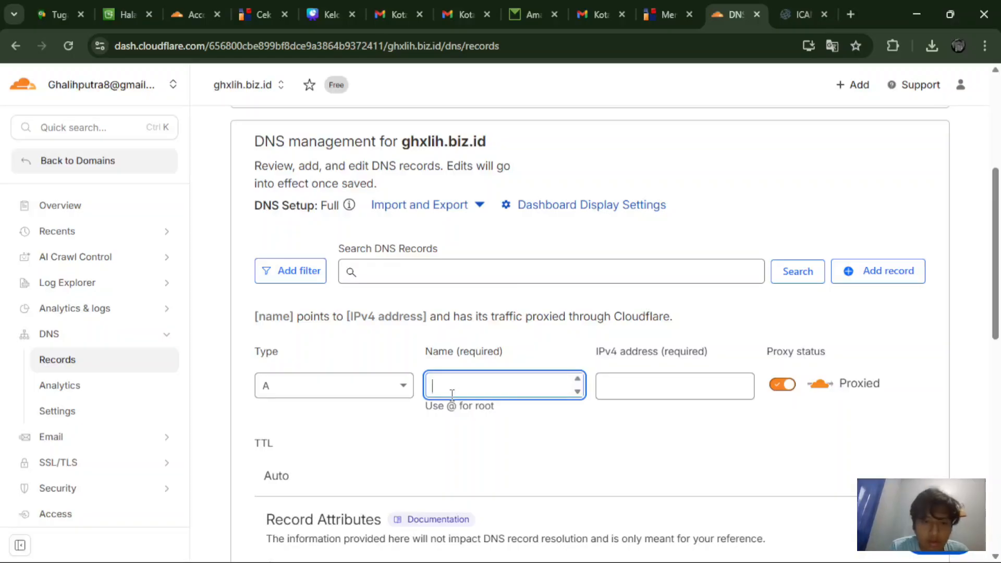
type("g")
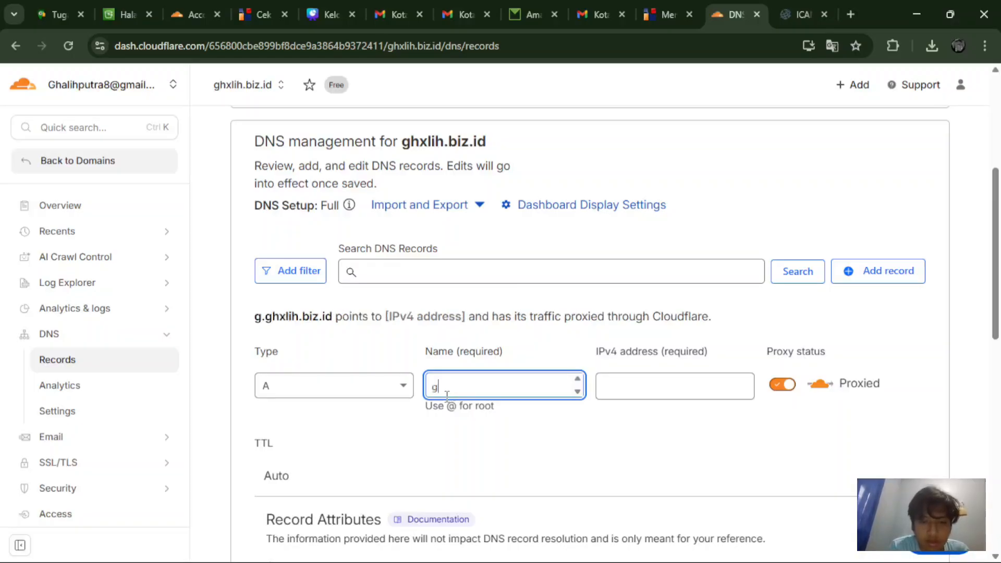
type("halih")
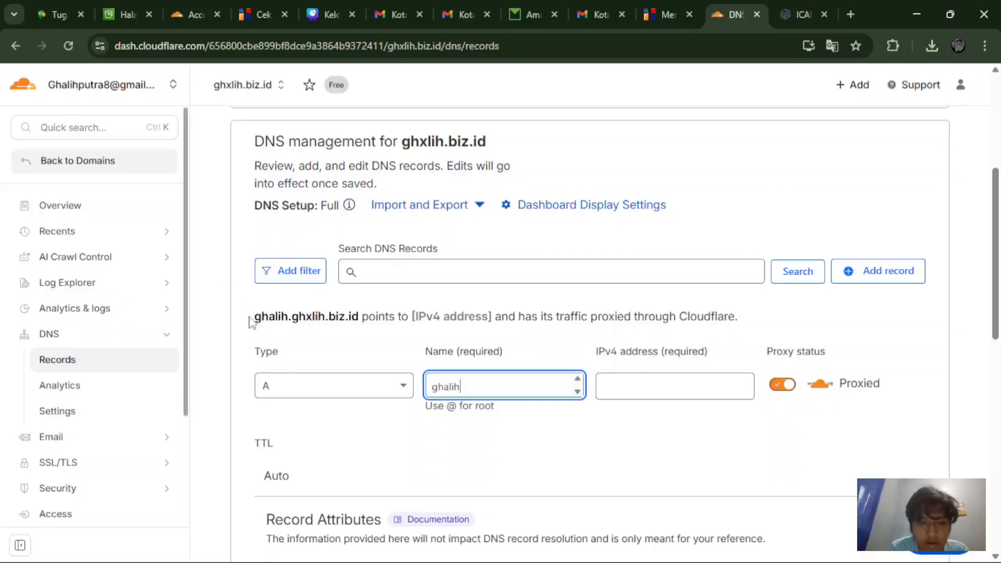
left_click_drag(254, 316, 357, 315)
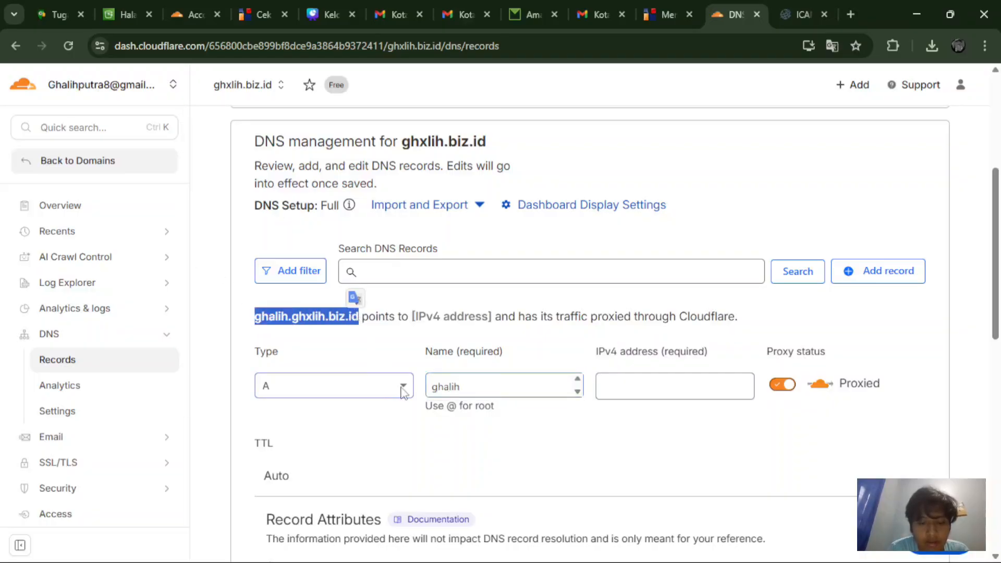
left_click(613, 389)
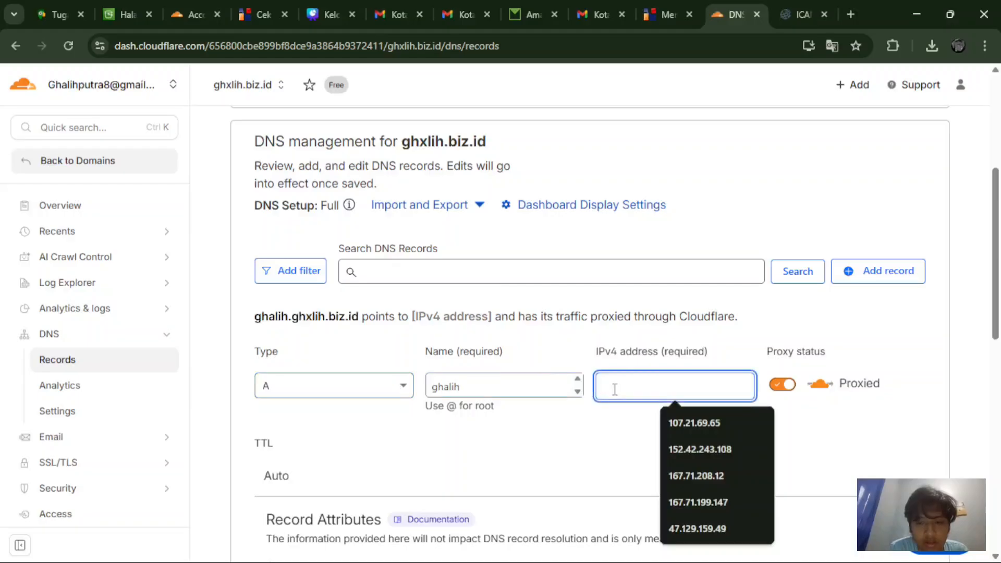
key("ctrl+v")
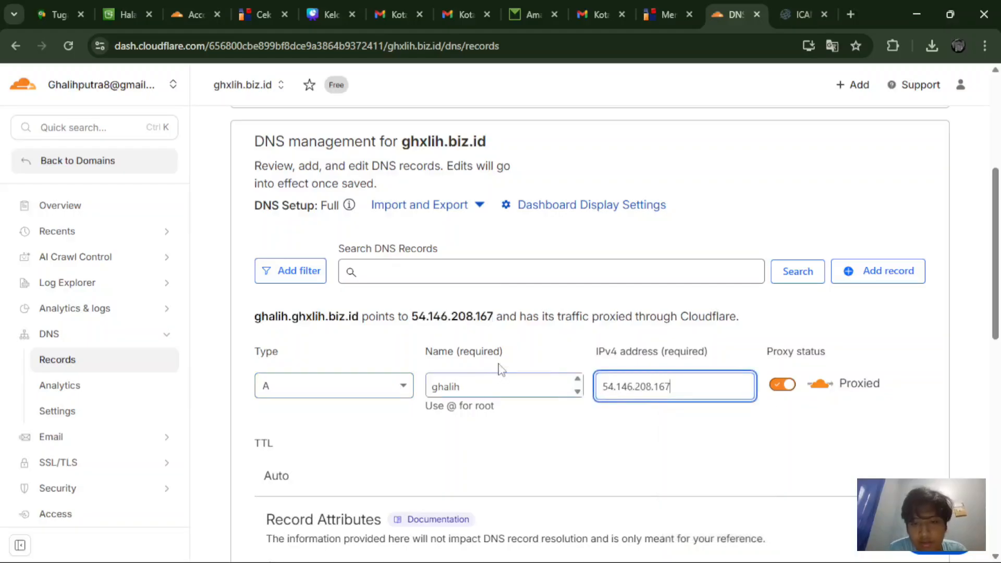
scroll(683, 415, "down", 4)
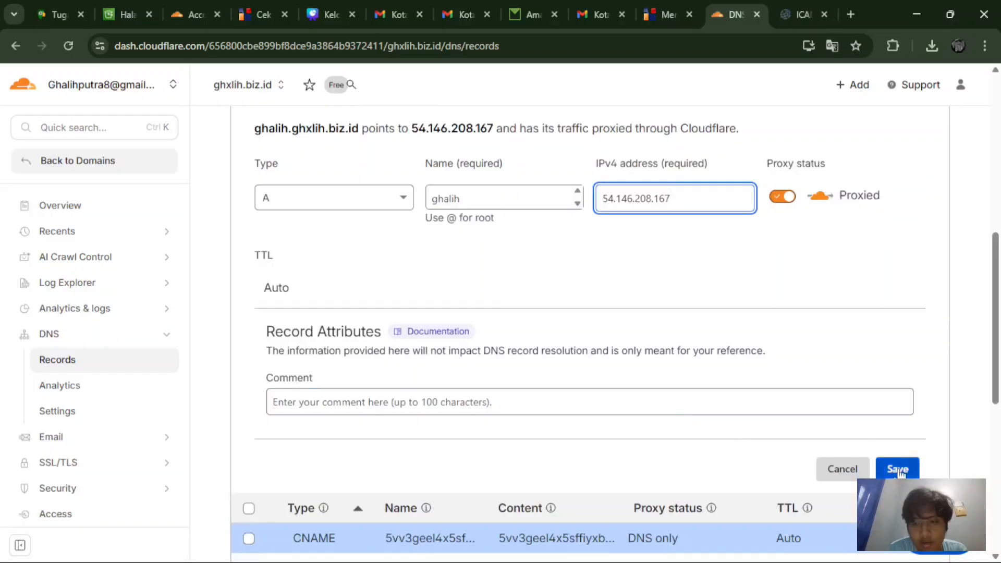
left_click(900, 469)
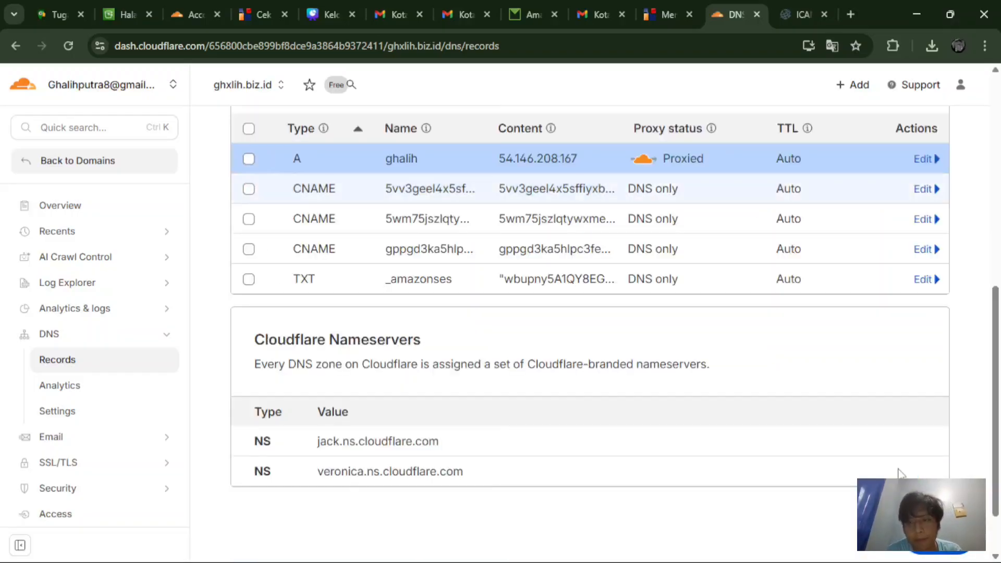
scroll(897, 472, "up", 2)
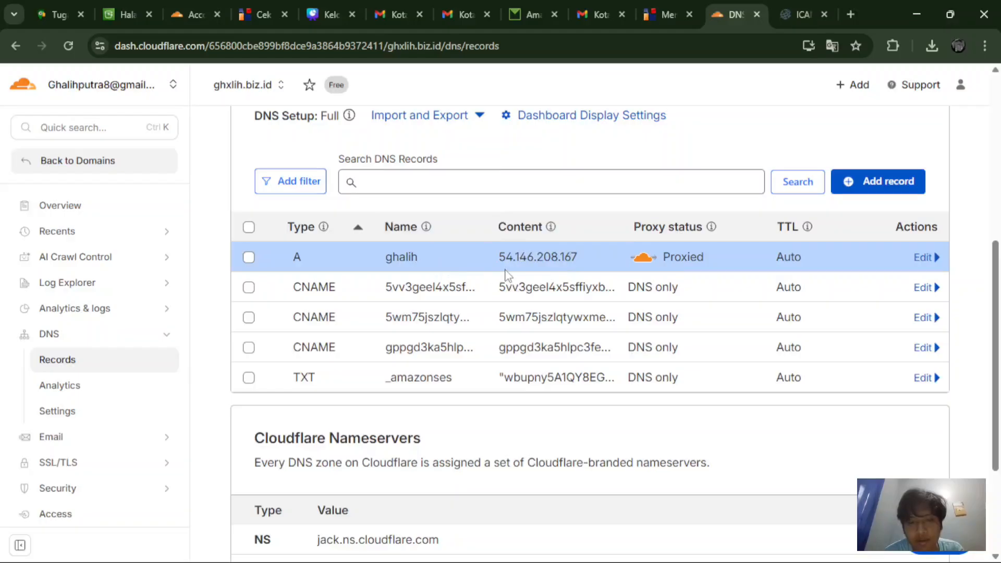
scroll(346, 208, "up", 4)
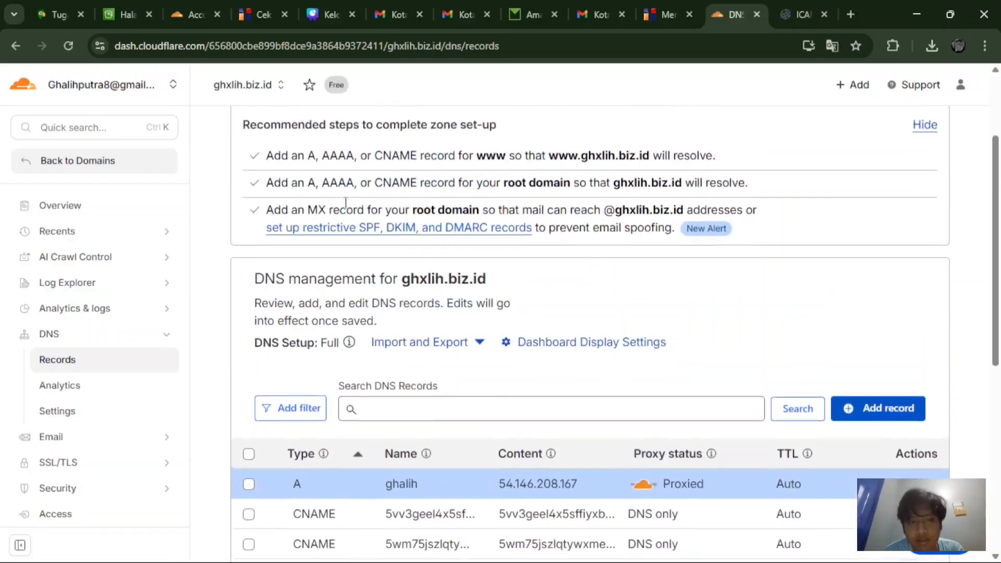
scroll(434, 334, "up", 3)
scroll(437, 336, "down", 9)
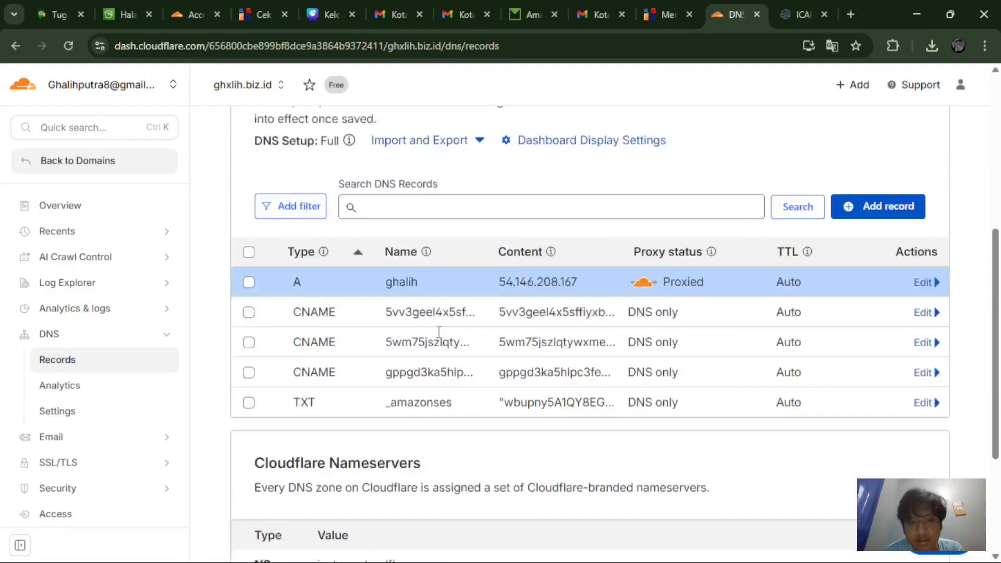
scroll(438, 336, "up", 8)
scroll(440, 338, "down", 4)
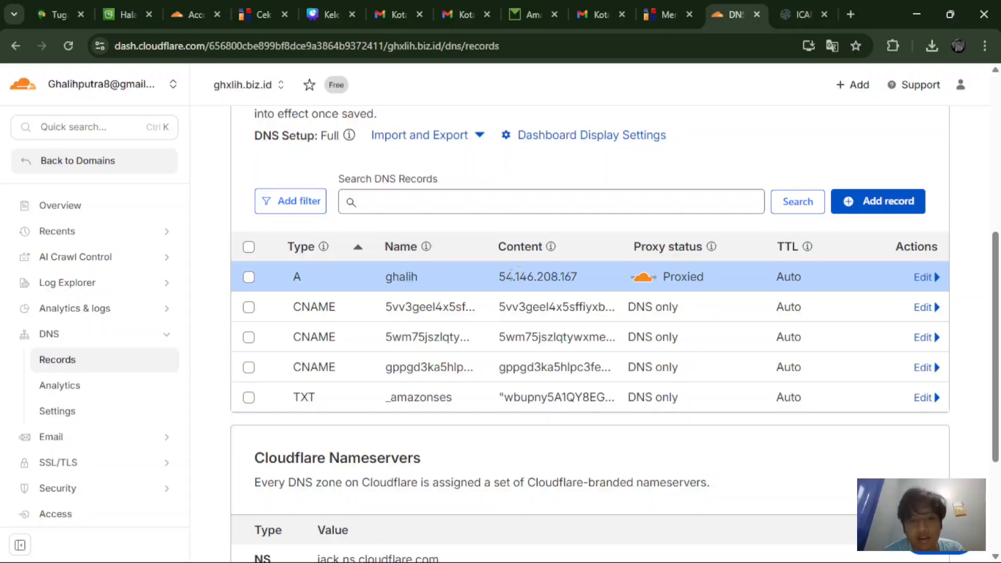
left_click_drag(500, 277, 572, 273)
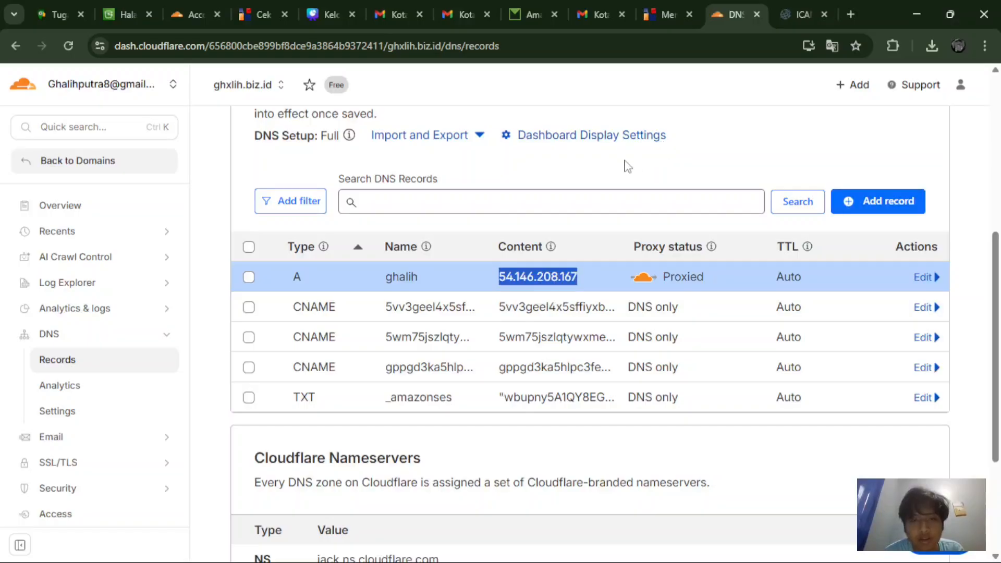
left_click(627, 164)
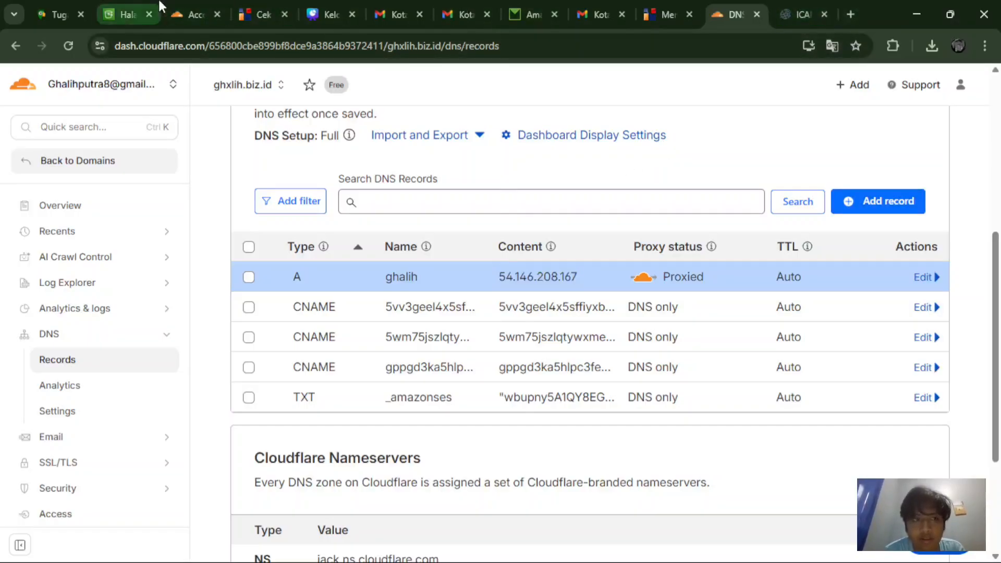
Step: Return to the Amazon S3 start page and check the account notifications list, then close it
left_click(125, 11)
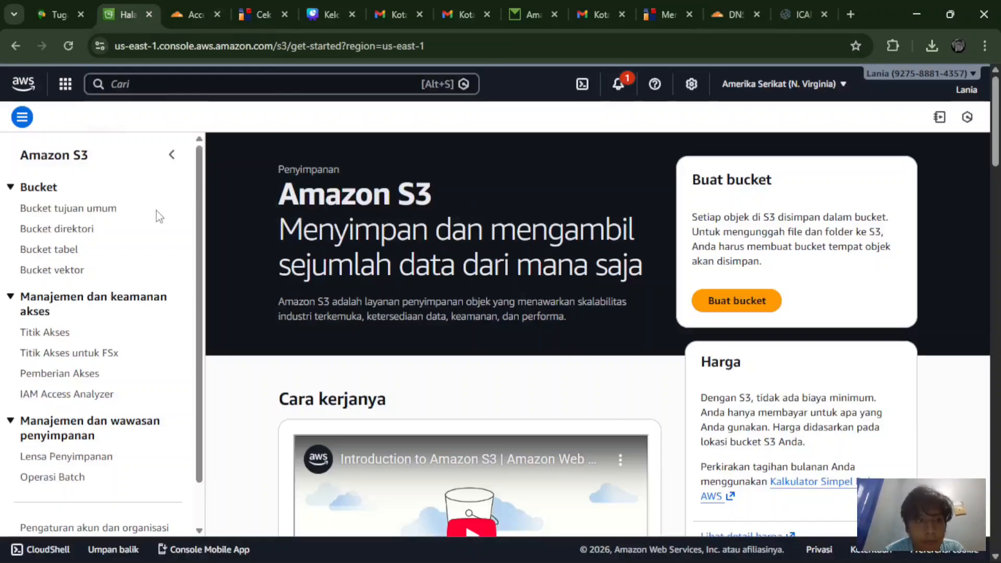
left_click(618, 88)
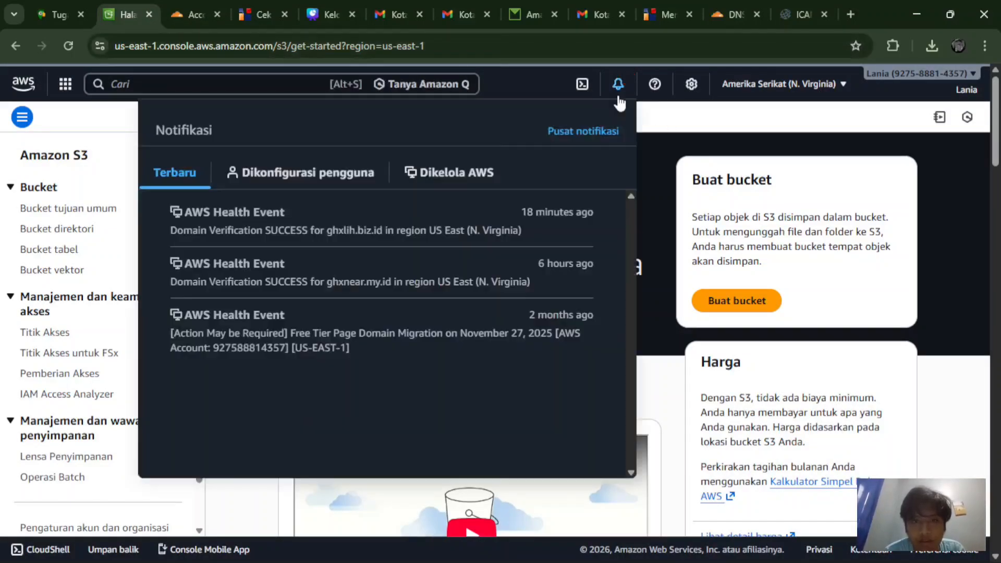
left_click(670, 230)
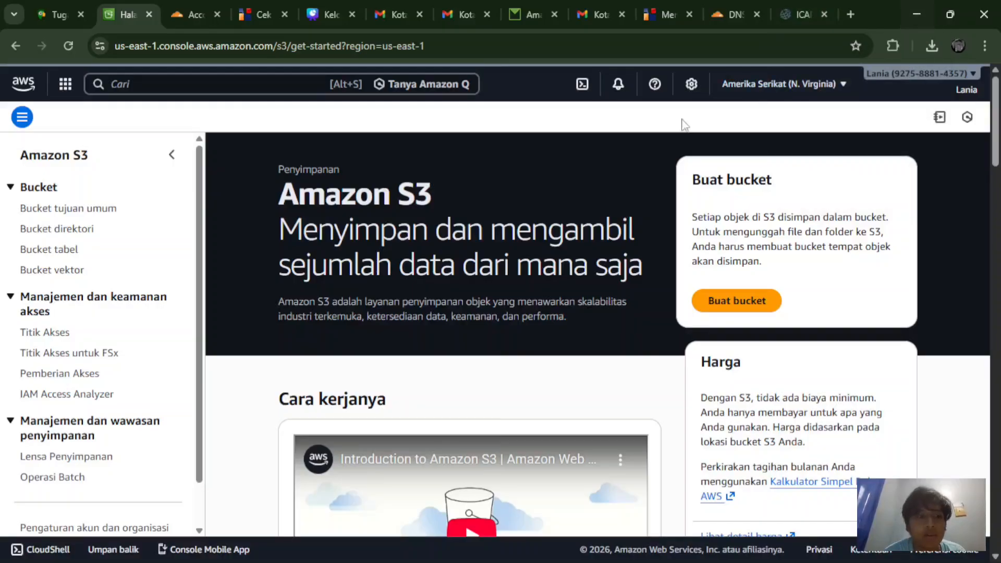
scroll(142, 438, "down", 1)
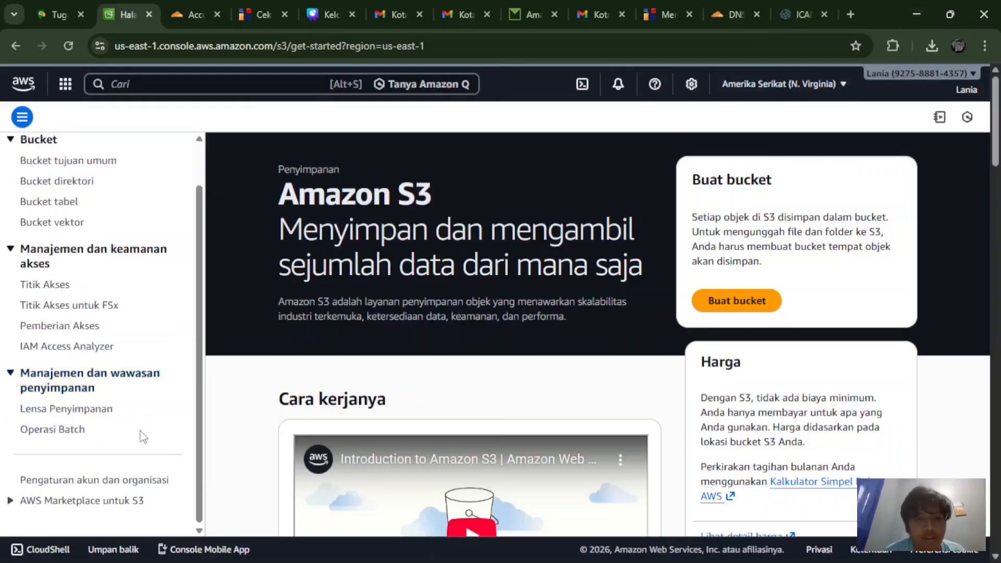
scroll(141, 436, "up", 1)
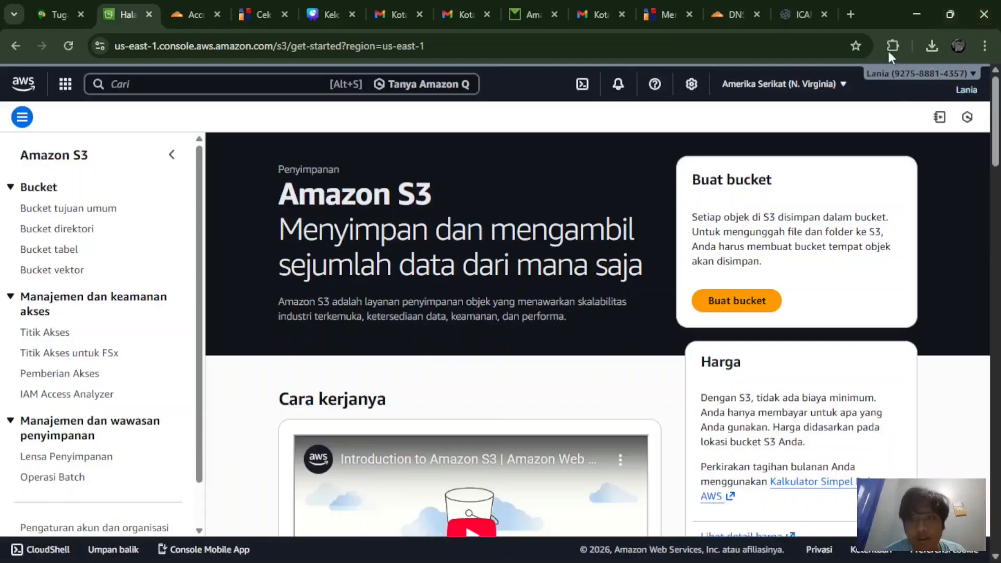
Step: Present the Canva deck in Putar Otomatis (autoplay) mode from the page 7 KESIMPULAN slide
left_click(303, 3)
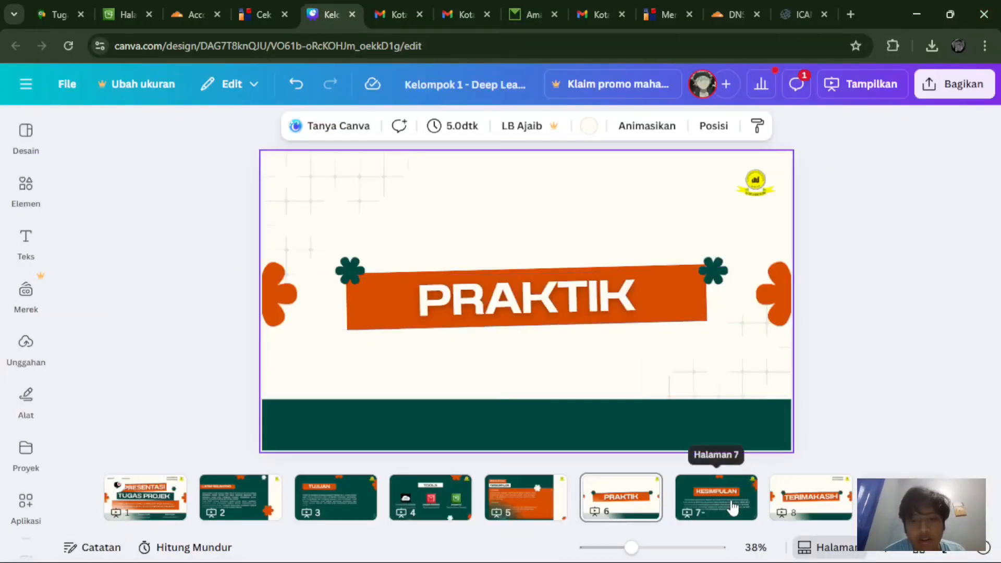
left_click(737, 482)
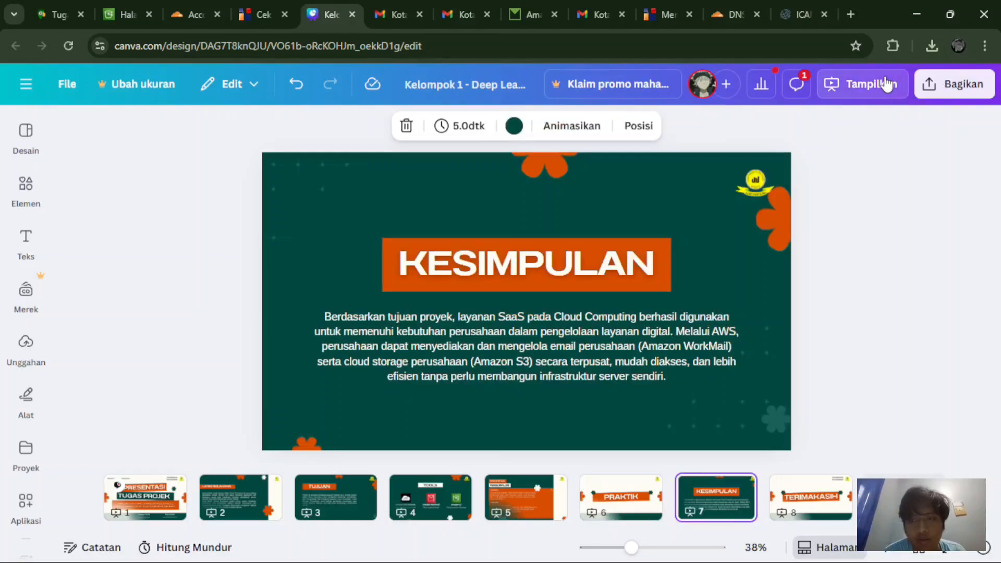
left_click(884, 84)
left_click(948, 188)
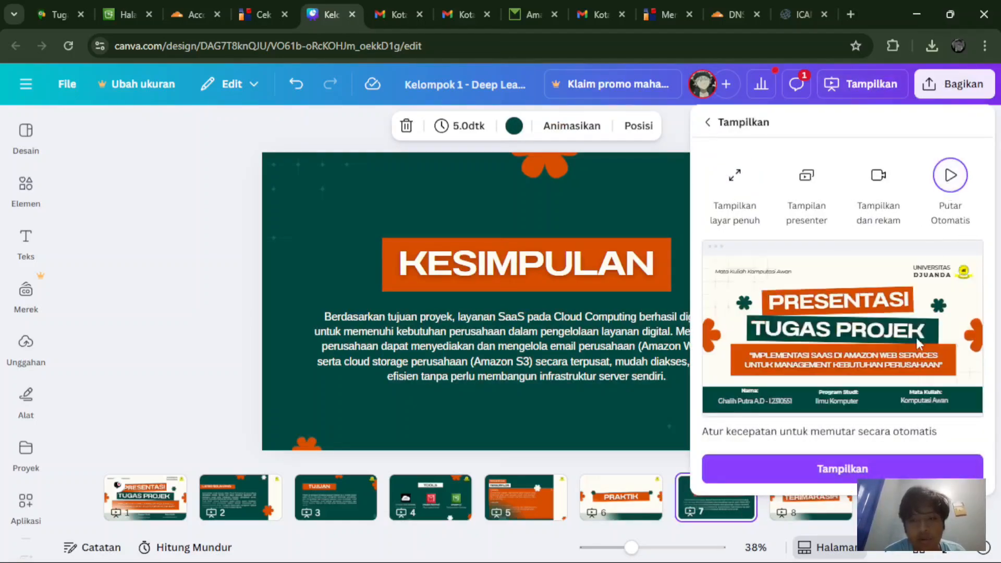
left_click(836, 469)
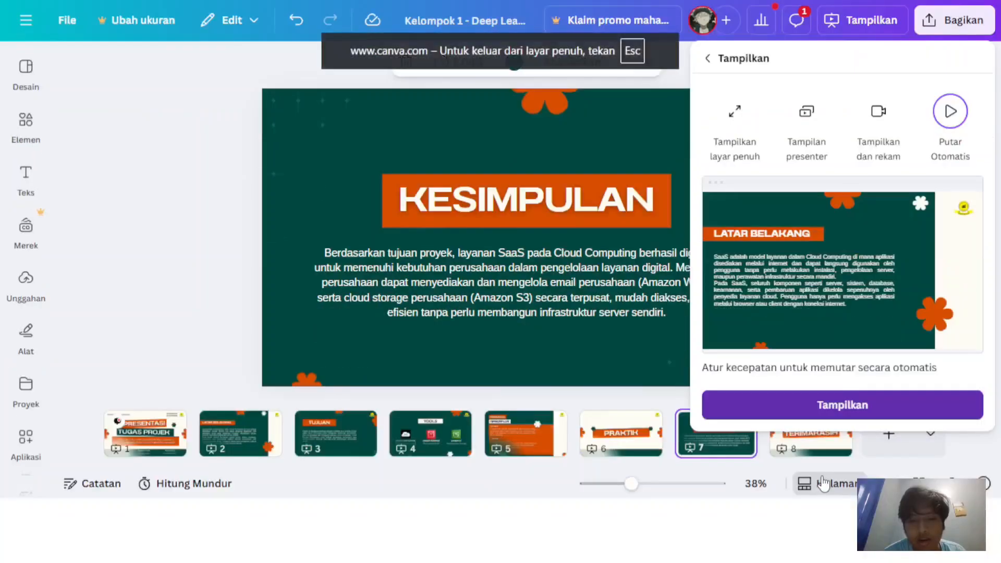